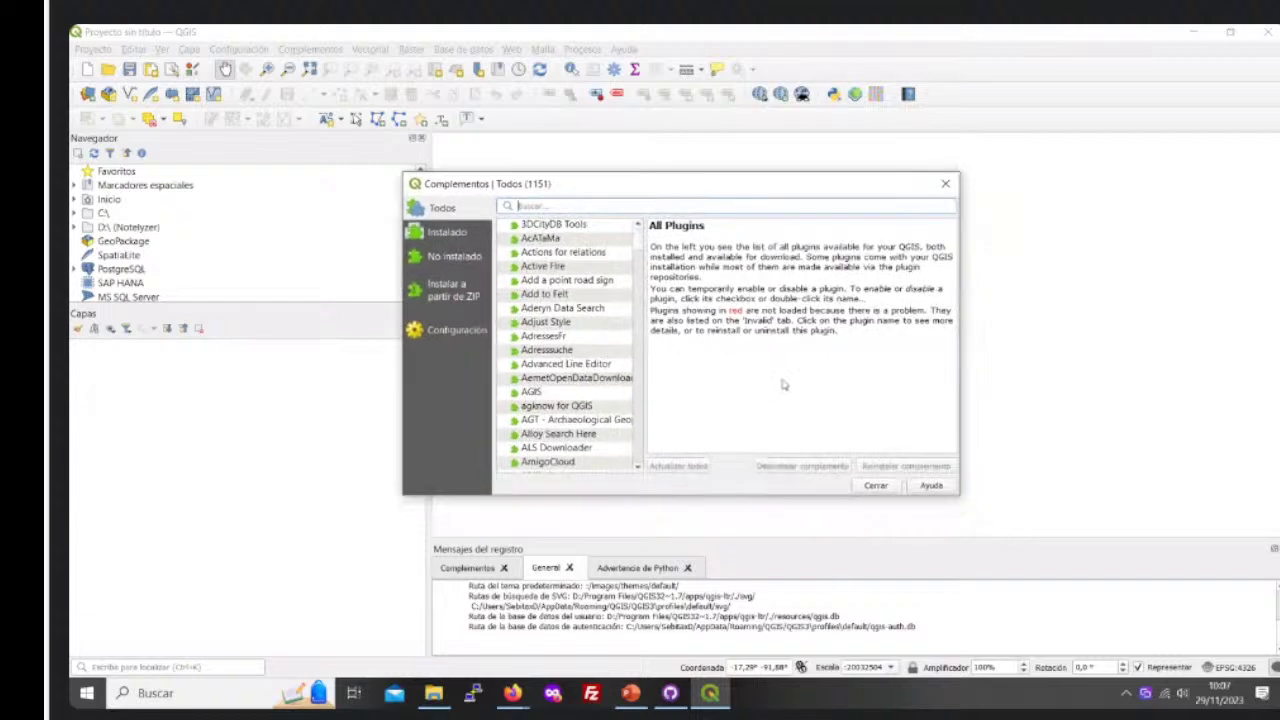
Step: Search the plugin list for "qgis2" and show the details of the qgis2web plugin
{"action": "type", "text": "qgis"}
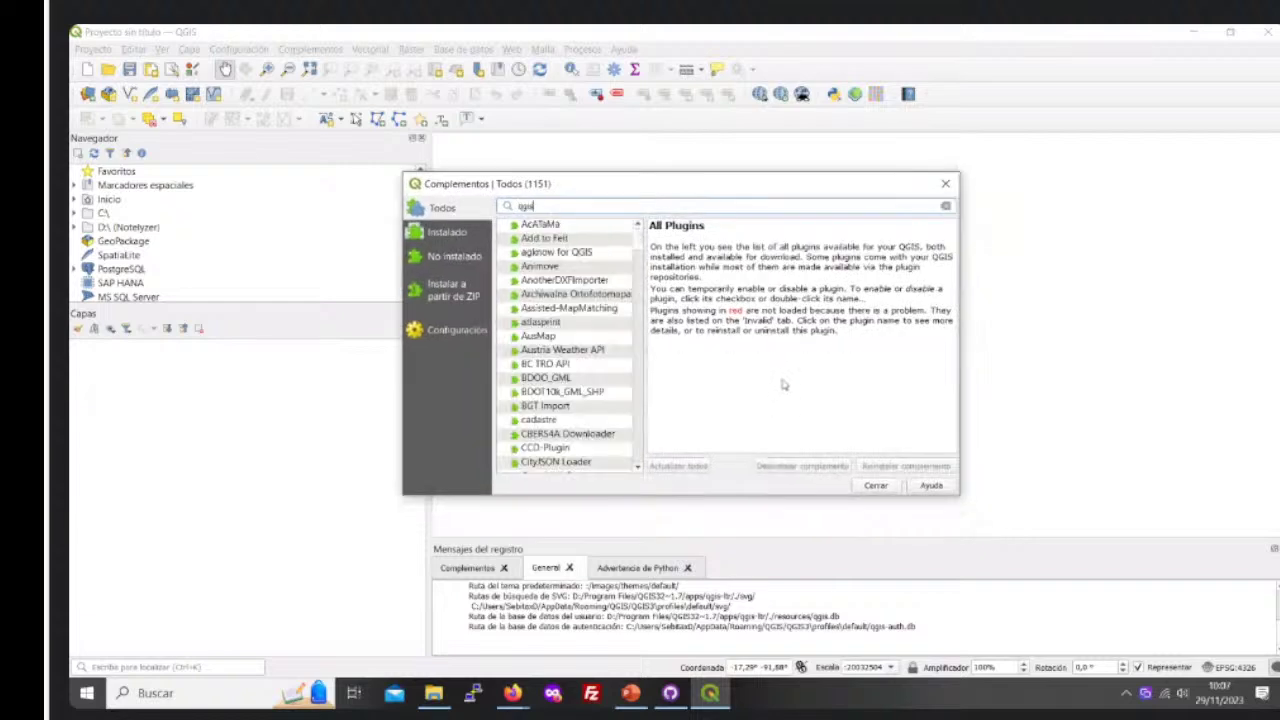
{"action": "type", "text": "2"}
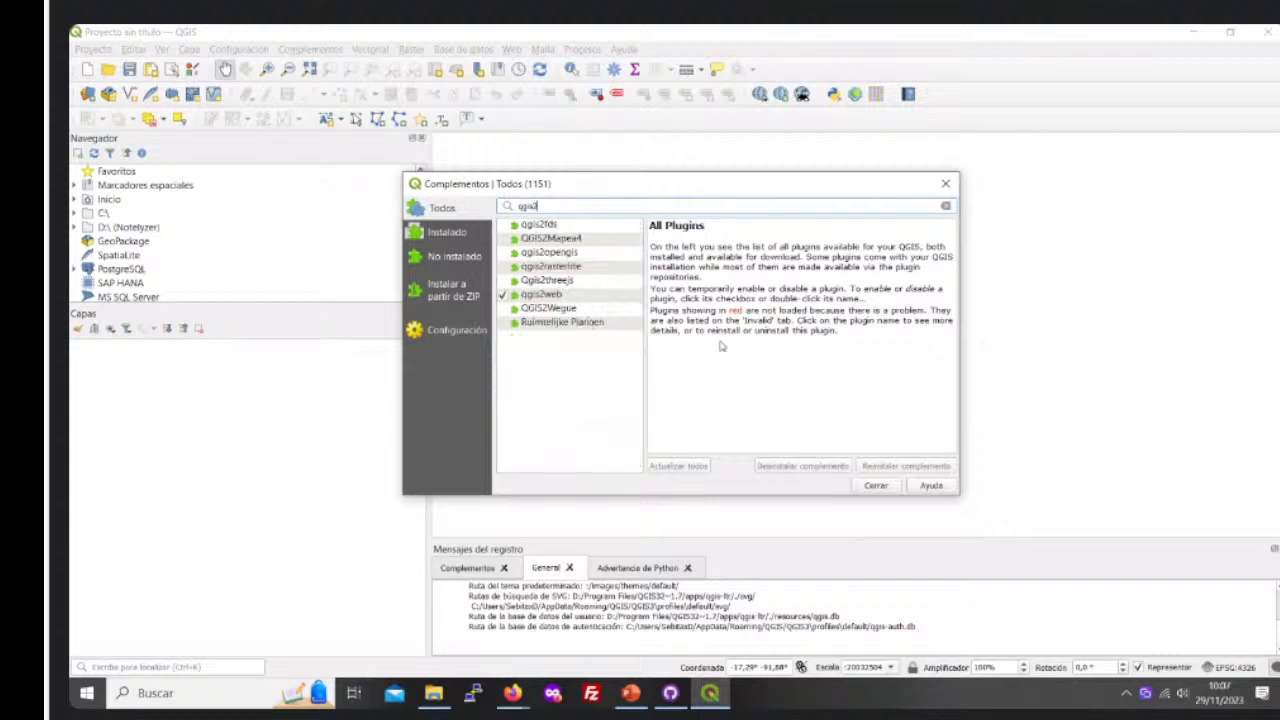
{"action": "left_click", "coordinate": [539, 296]}
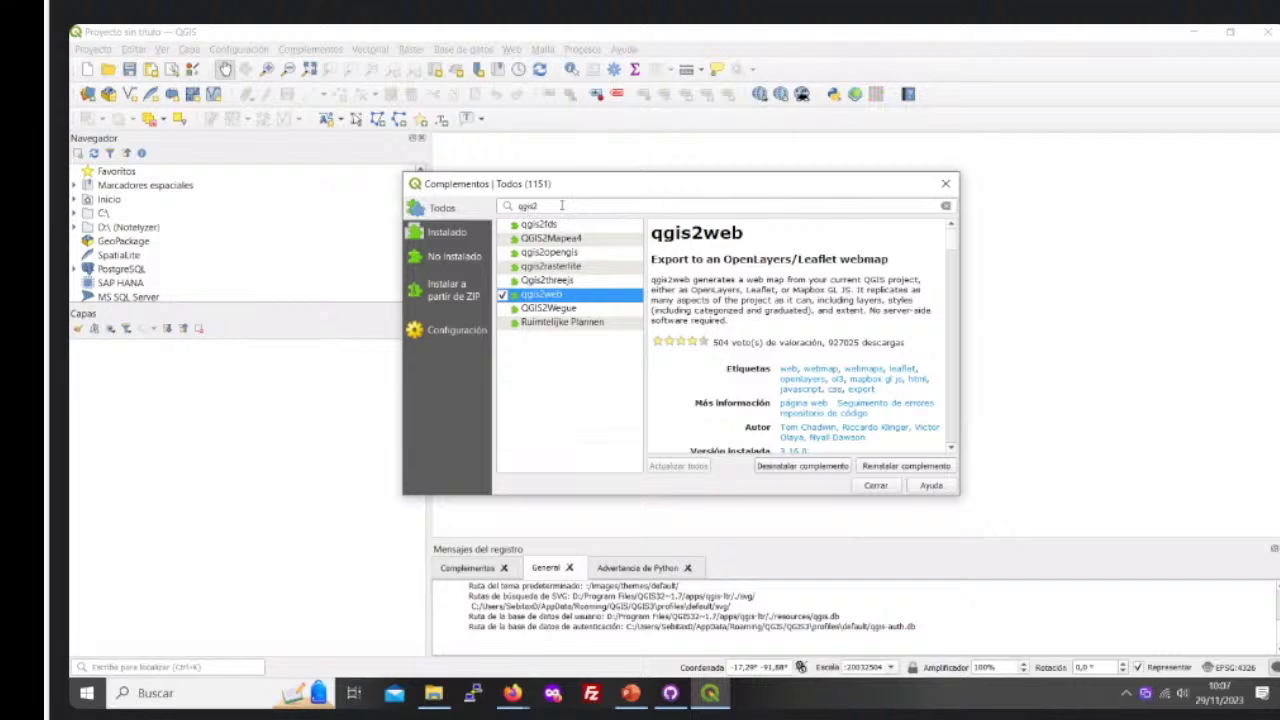
Step: Search the plugin list for "quickmap", show the QuickMapServices plugin's details and close the plugin manager
{"action": "left_click", "coordinate": [946, 206]}
{"action": "type", "text": "q"}
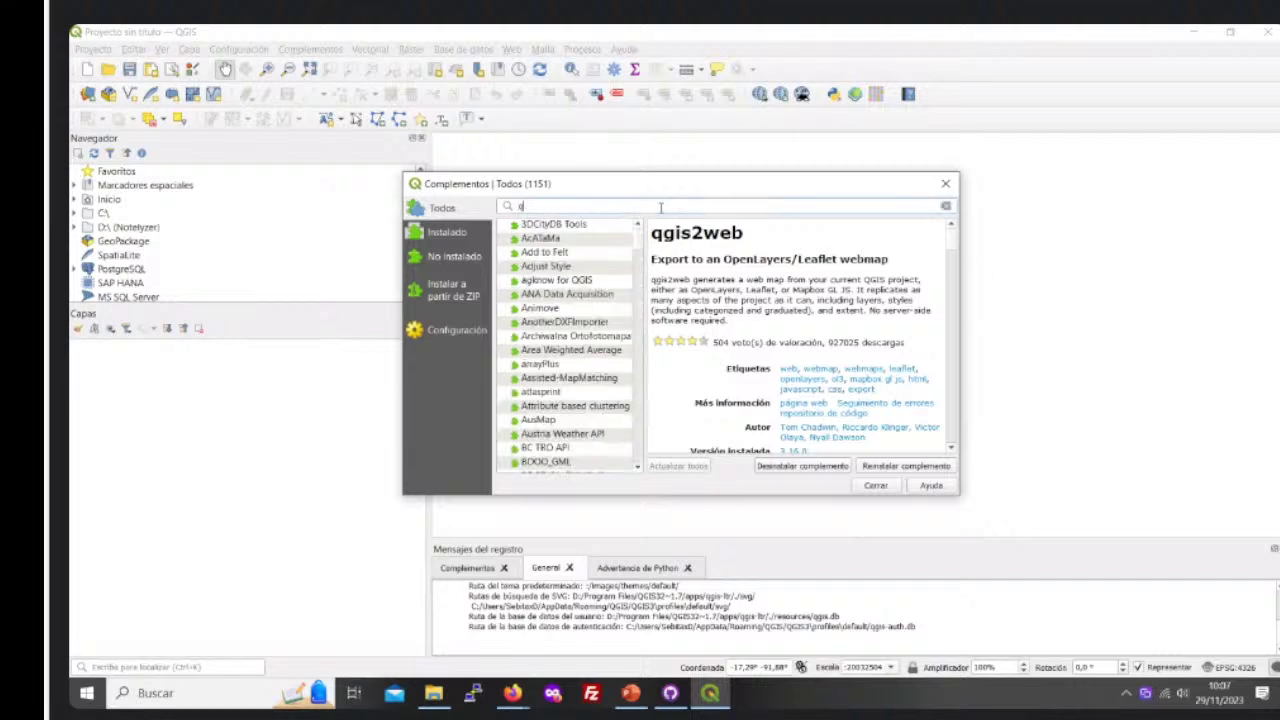
{"action": "type", "text": "uickmap"}
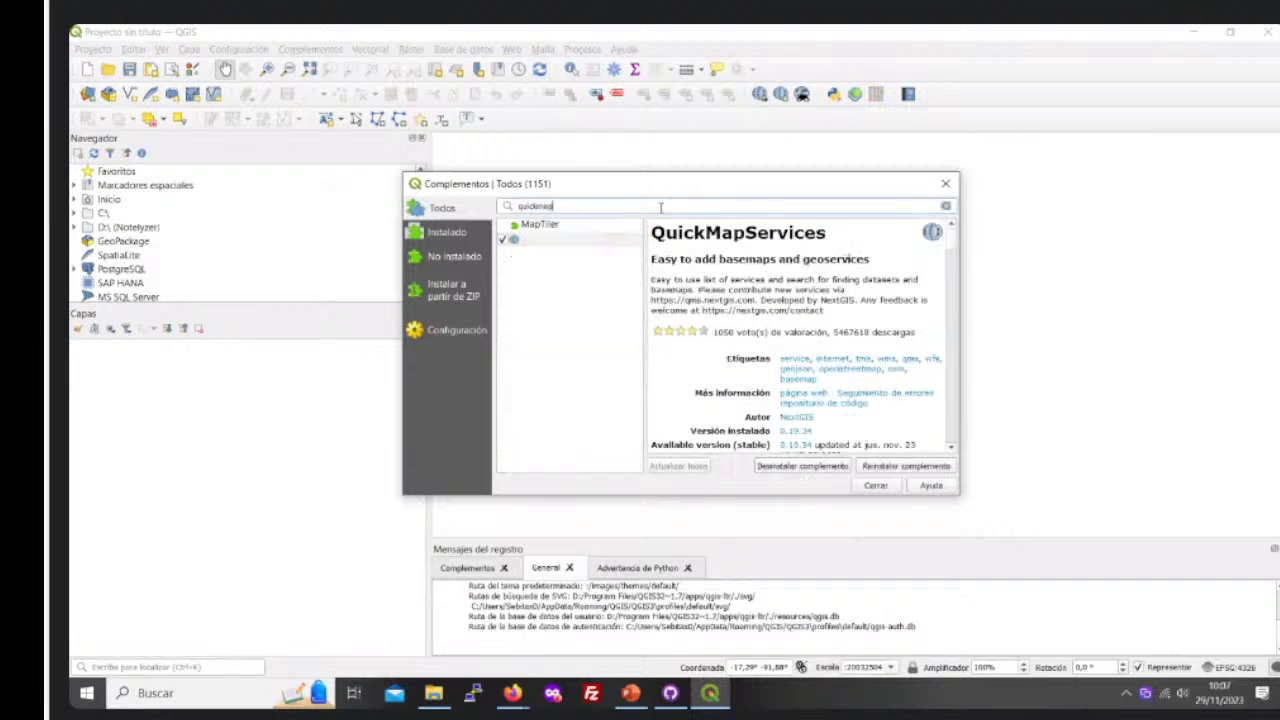
{"action": "left_click", "coordinate": [562, 242]}
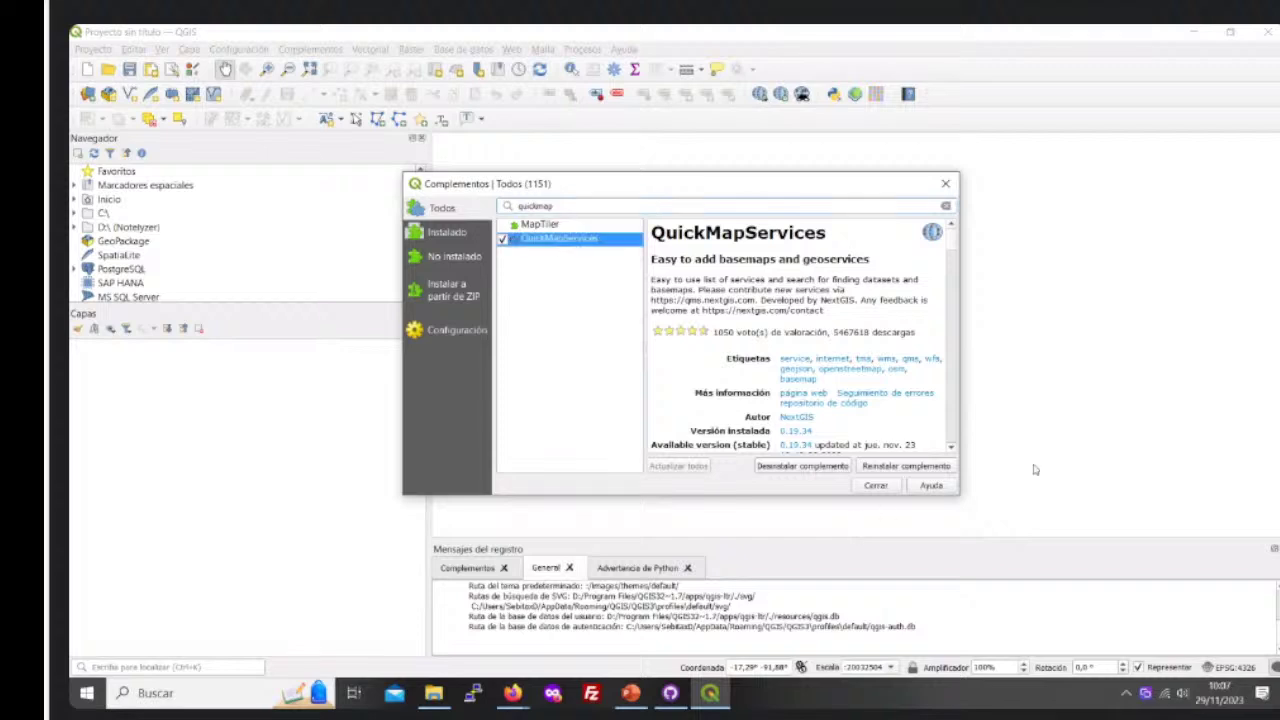
{"action": "left_click", "coordinate": [946, 184]}
Step: View the contributed pack option under More services in the QuickMapServices settings, and close them without saving
{"action": "left_click", "coordinate": [512, 50]}
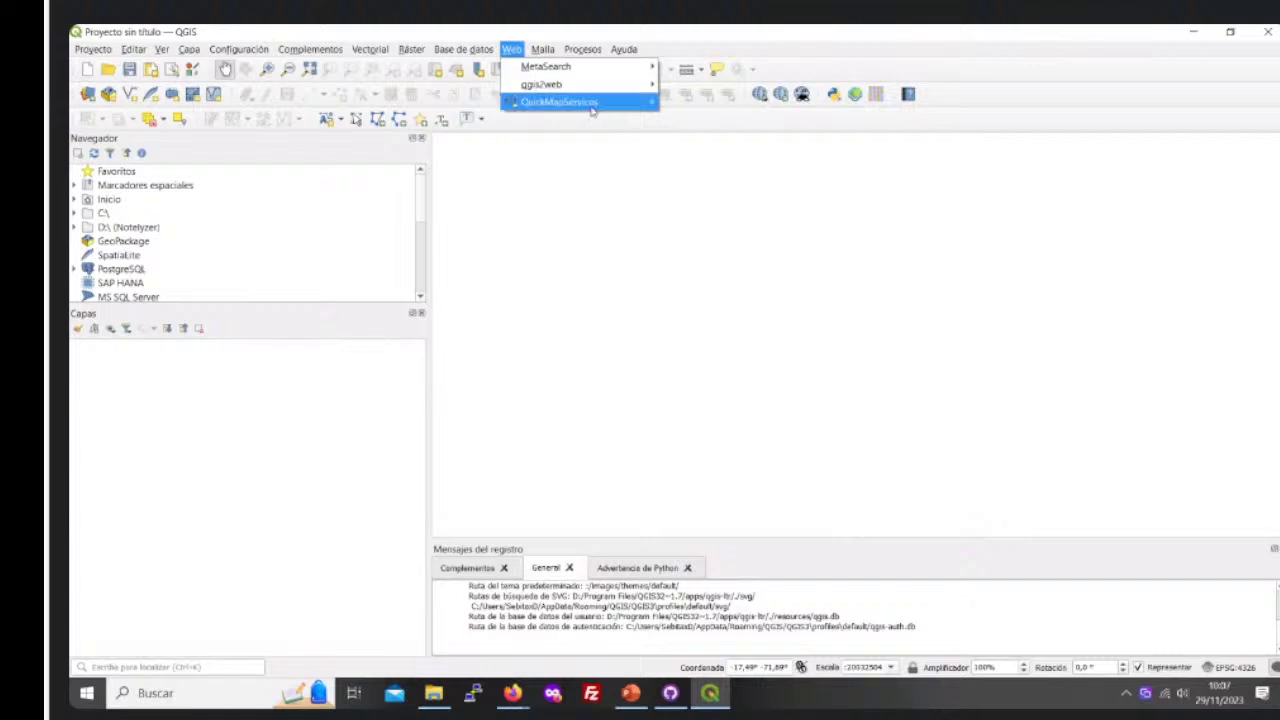
{"action": "mouse_move", "coordinate": [592, 108]}
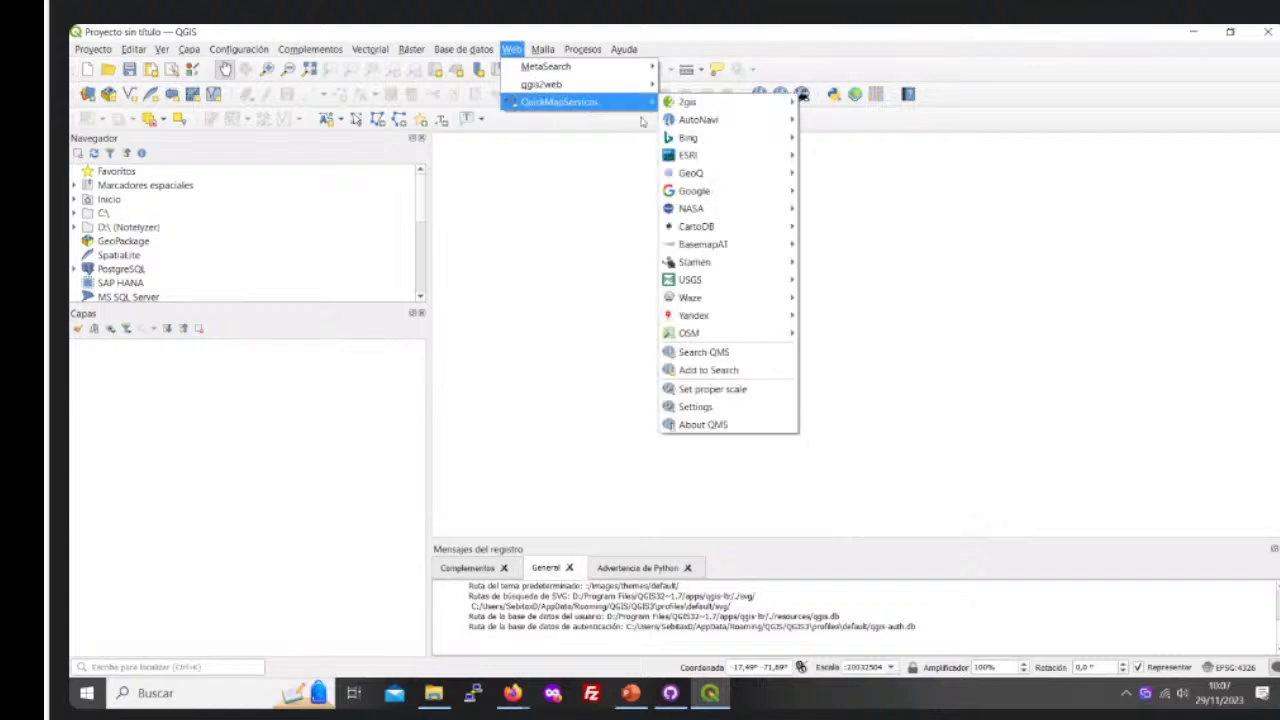
{"action": "left_click", "coordinate": [714, 409]}
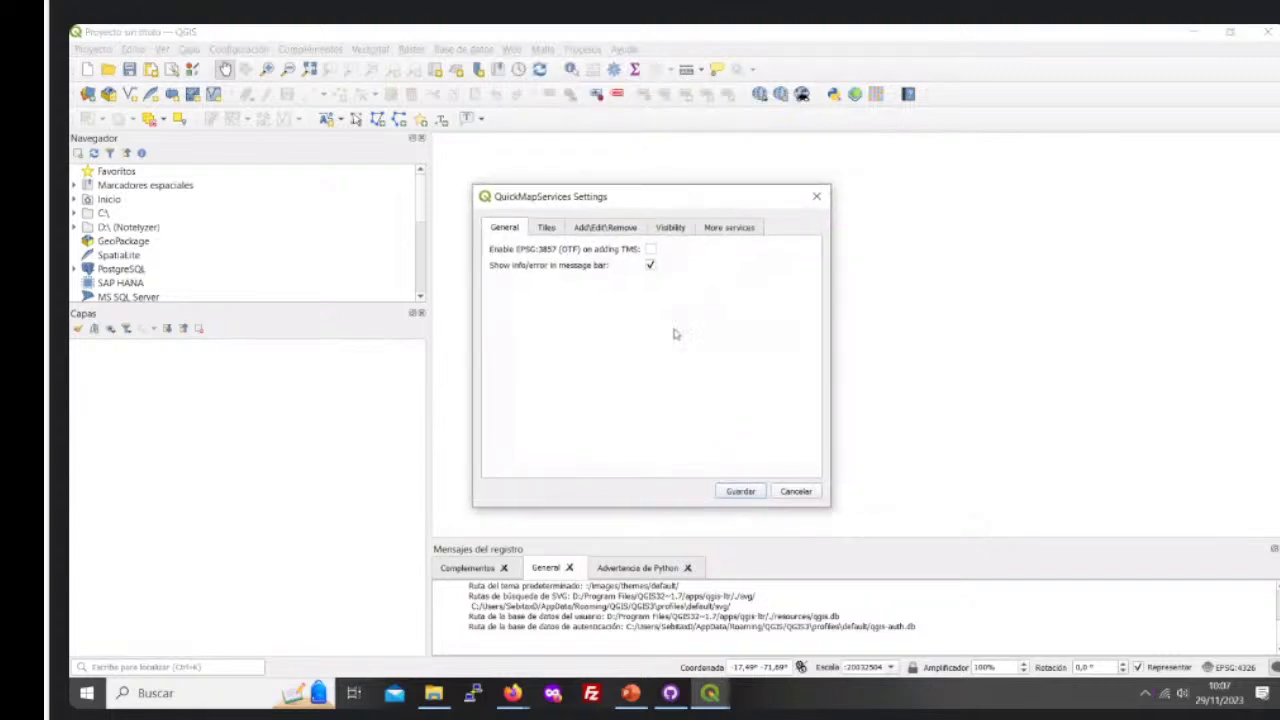
{"action": "left_click_drag", "start_coordinate": [635, 200], "coordinate": [638, 201]}
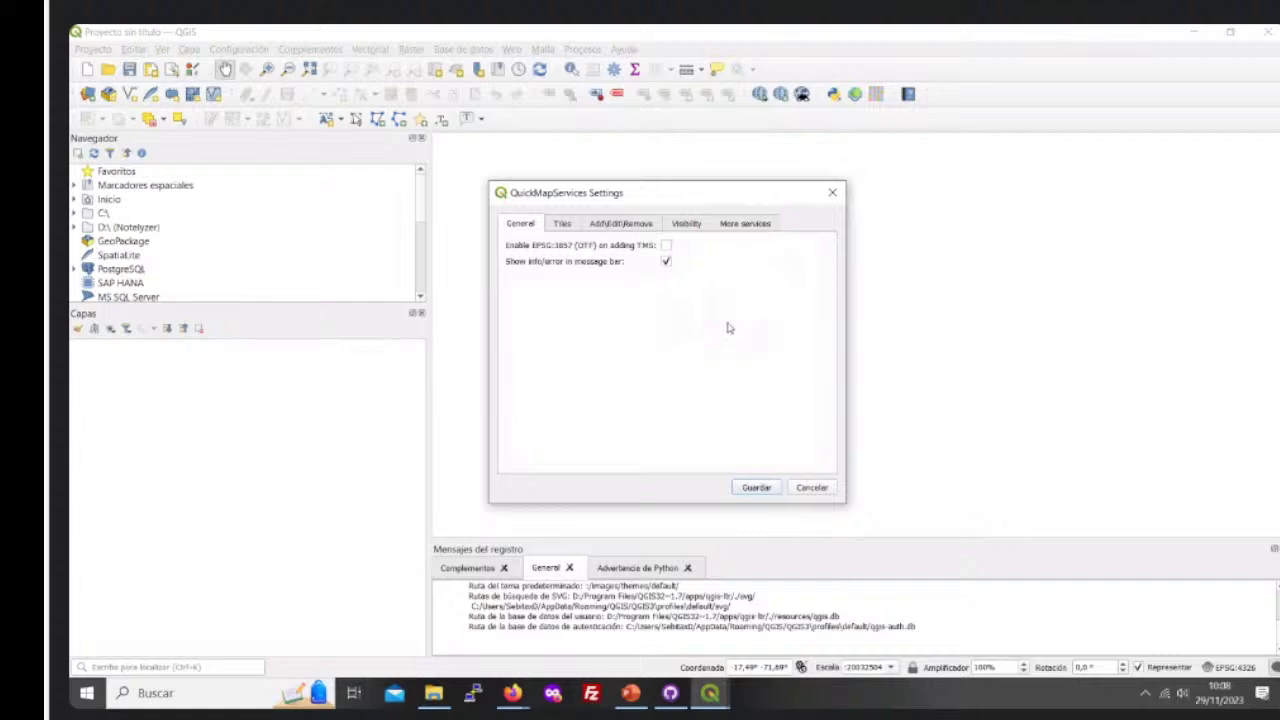
{"action": "left_click", "coordinate": [743, 228]}
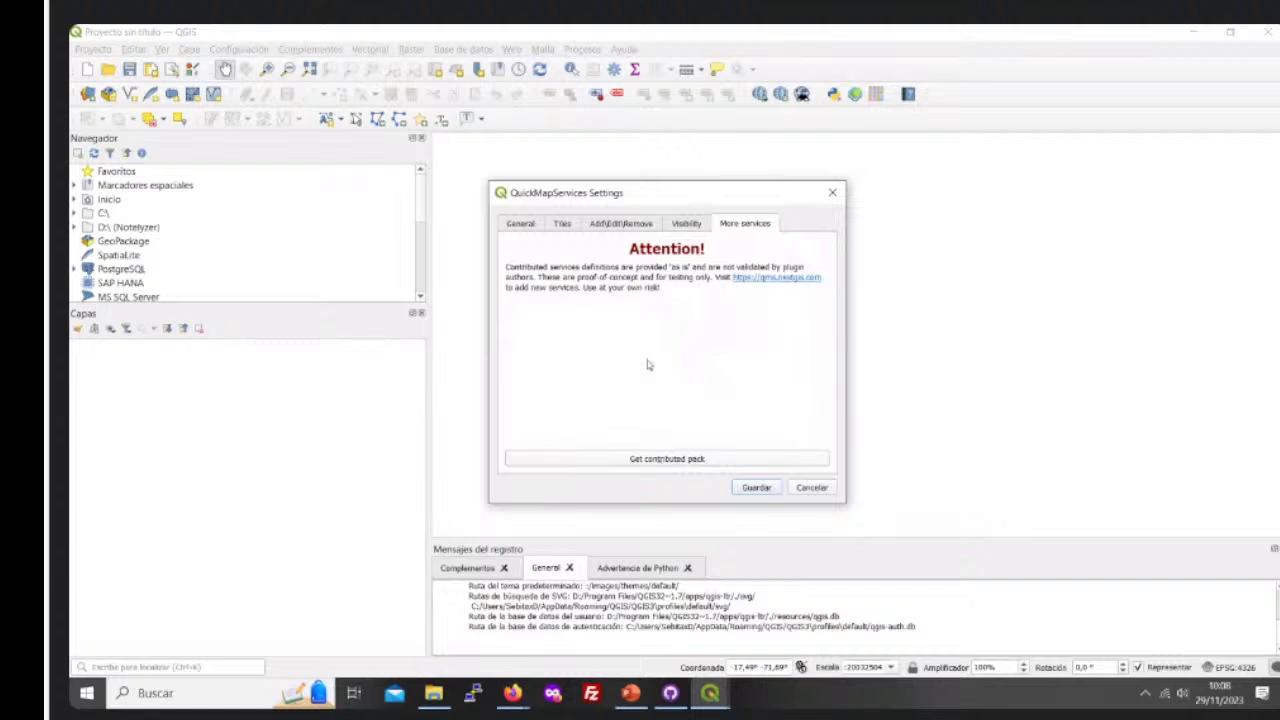
{"action": "left_click", "coordinate": [838, 196]}
Step: Browse the basemap providers offered by QuickMapServices, such as ESRI, NASA and USGS, without adding a basemap
{"action": "left_click", "coordinate": [511, 49]}
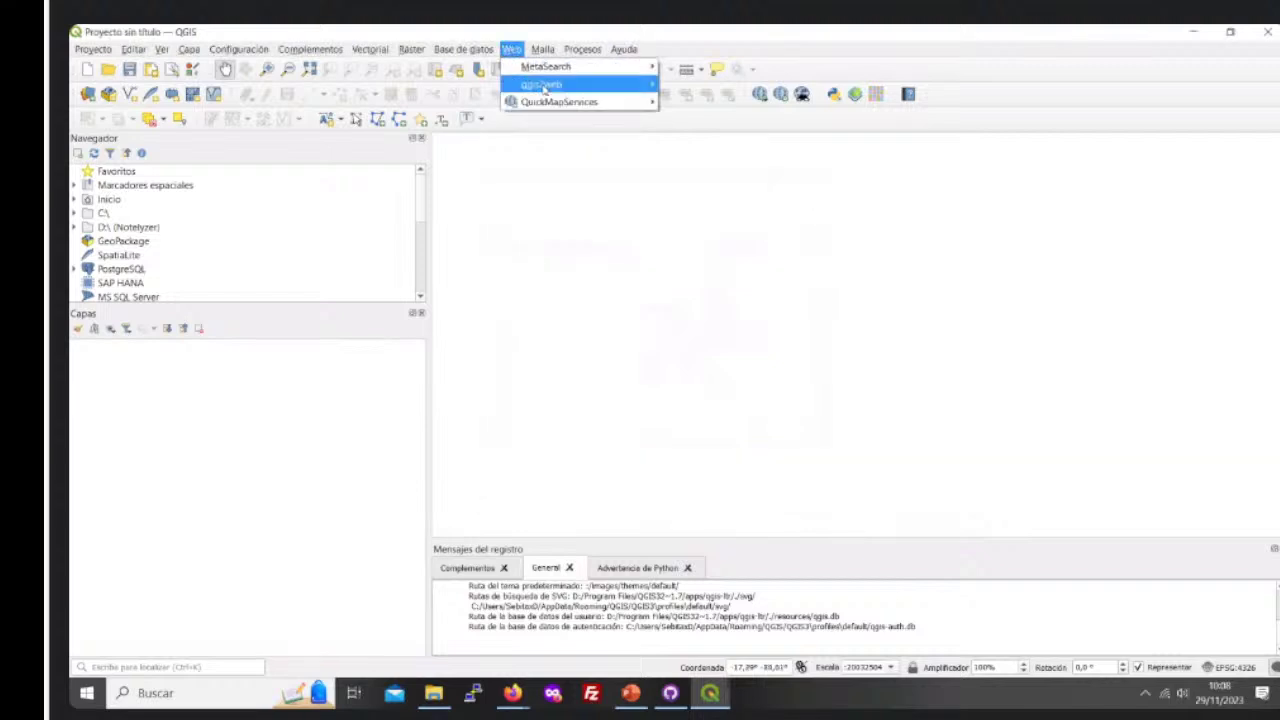
{"action": "mouse_move", "coordinate": [565, 110]}
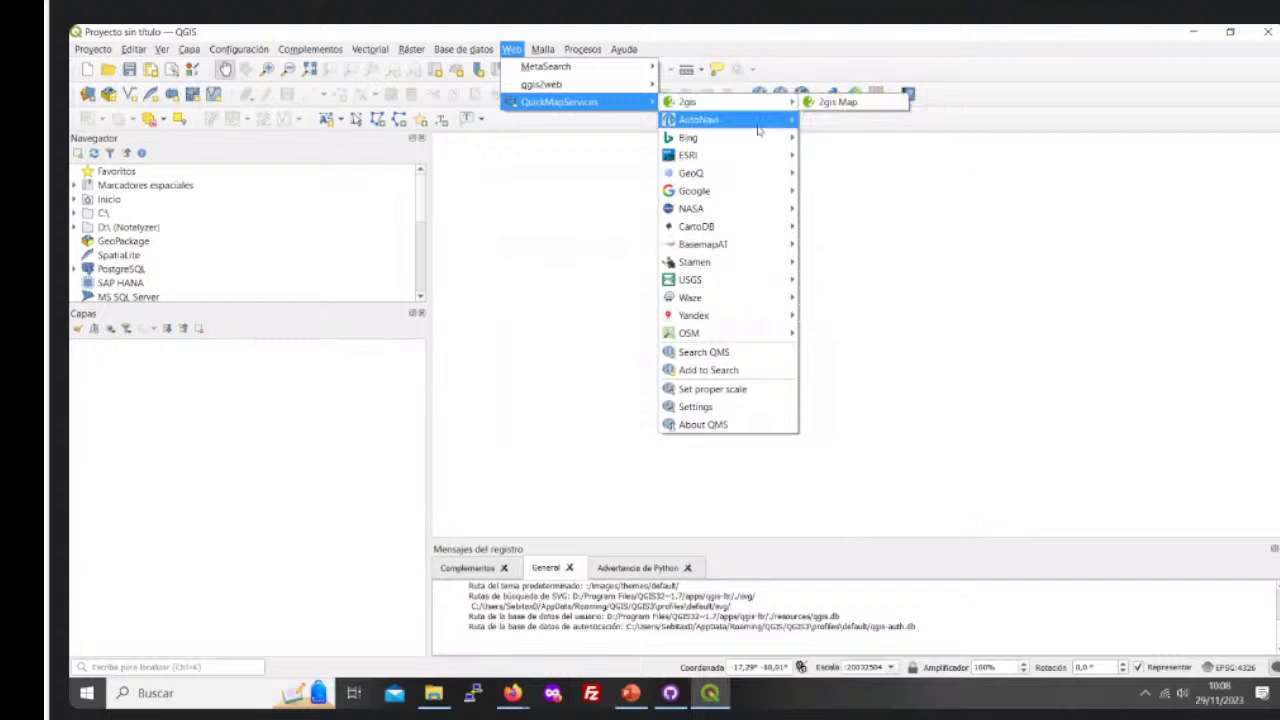
{"action": "mouse_move", "coordinate": [741, 155]}
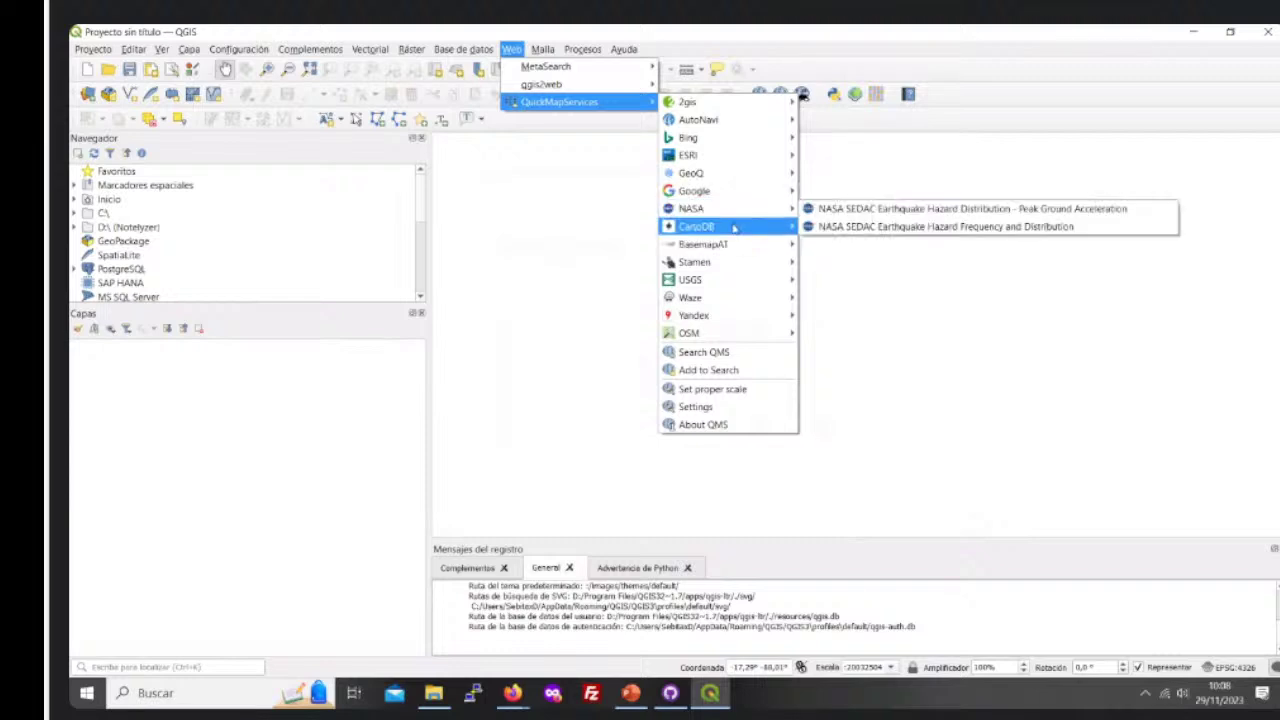
{"action": "mouse_move", "coordinate": [727, 288]}
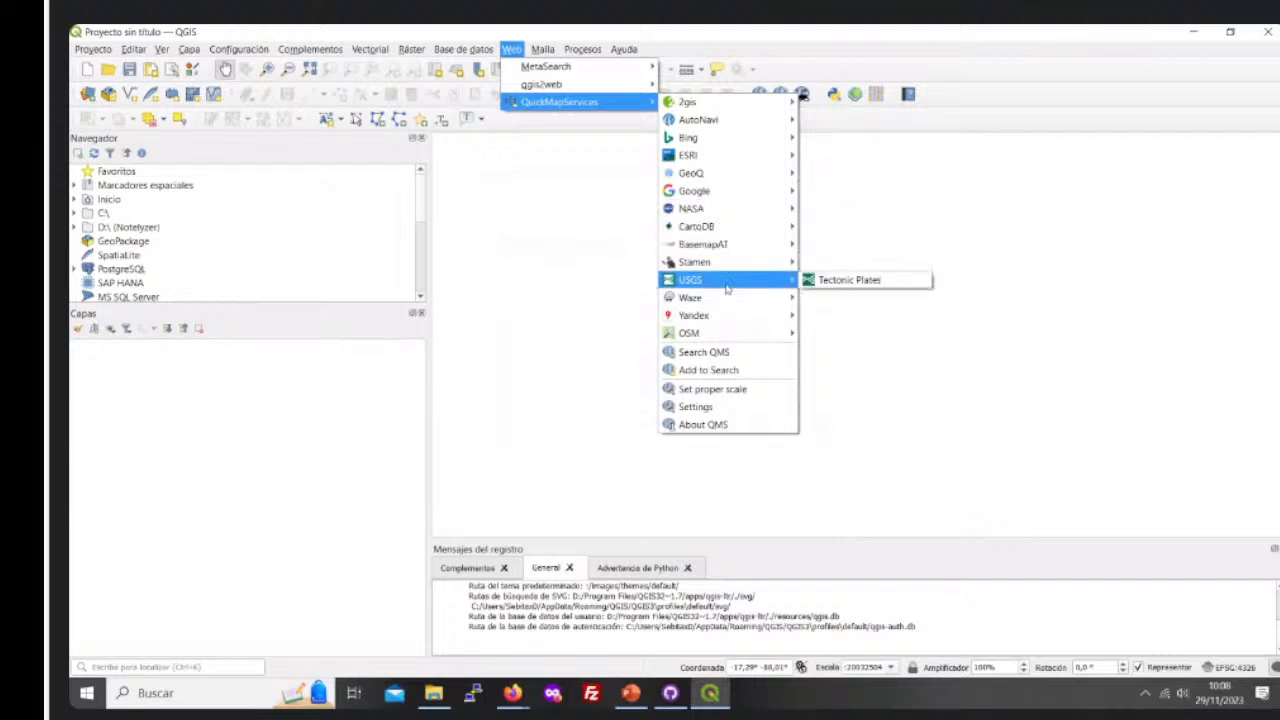
{"action": "left_click", "coordinate": [549, 280]}
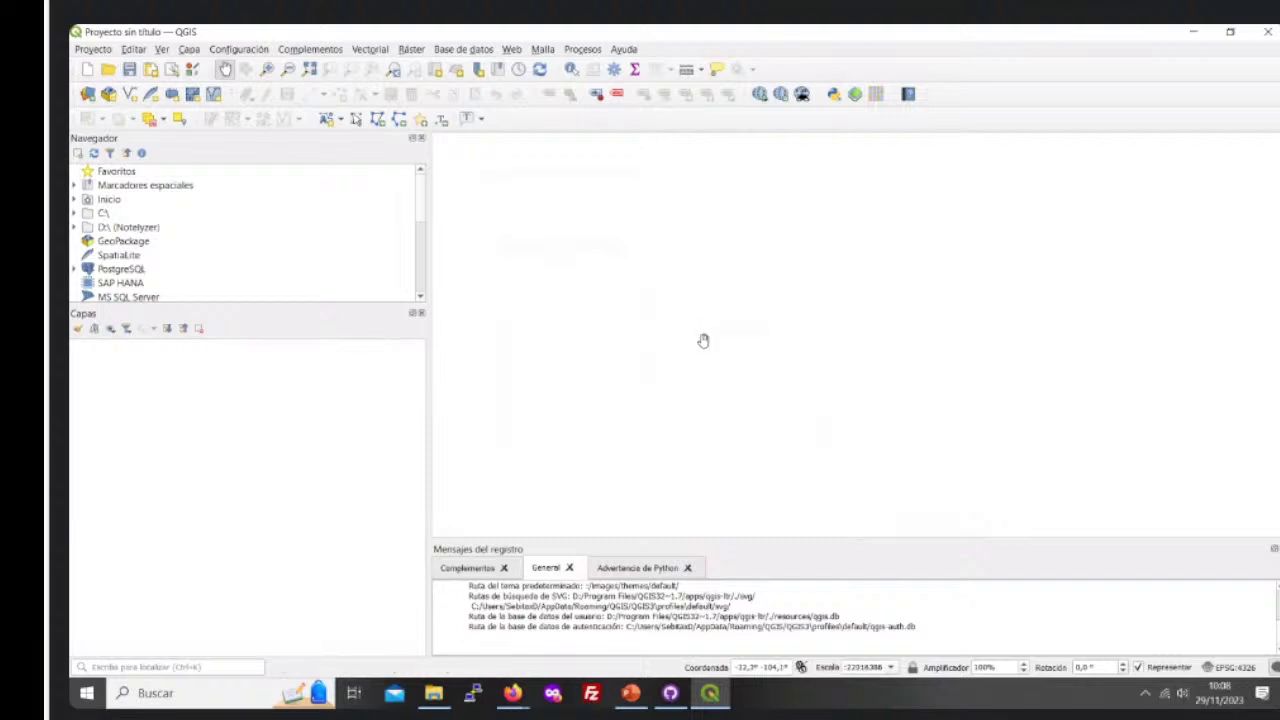
Step: Open the project Proyecto_144.qgz from the Material_Practico folder
{"action": "left_click", "coordinate": [108, 70]}
{"action": "left_click_drag", "start_coordinate": [358, 50], "coordinate": [514, 129]}
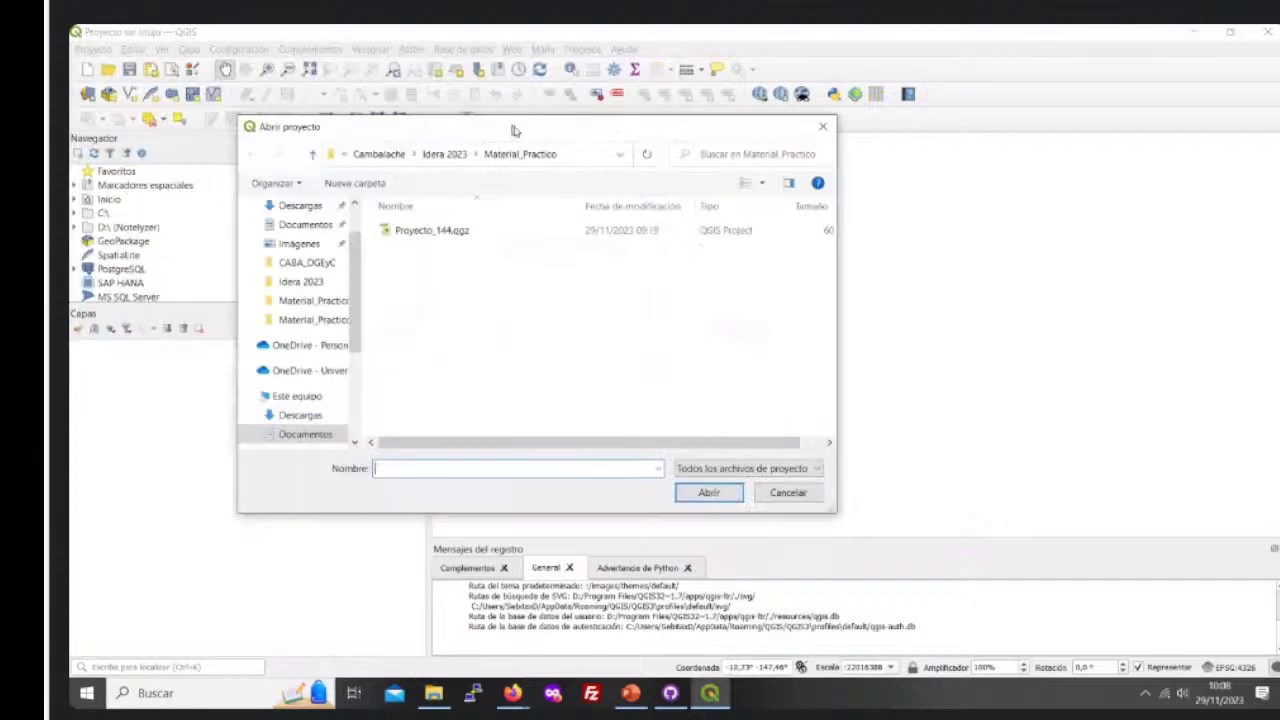
{"action": "double_click", "coordinate": [435, 233]}
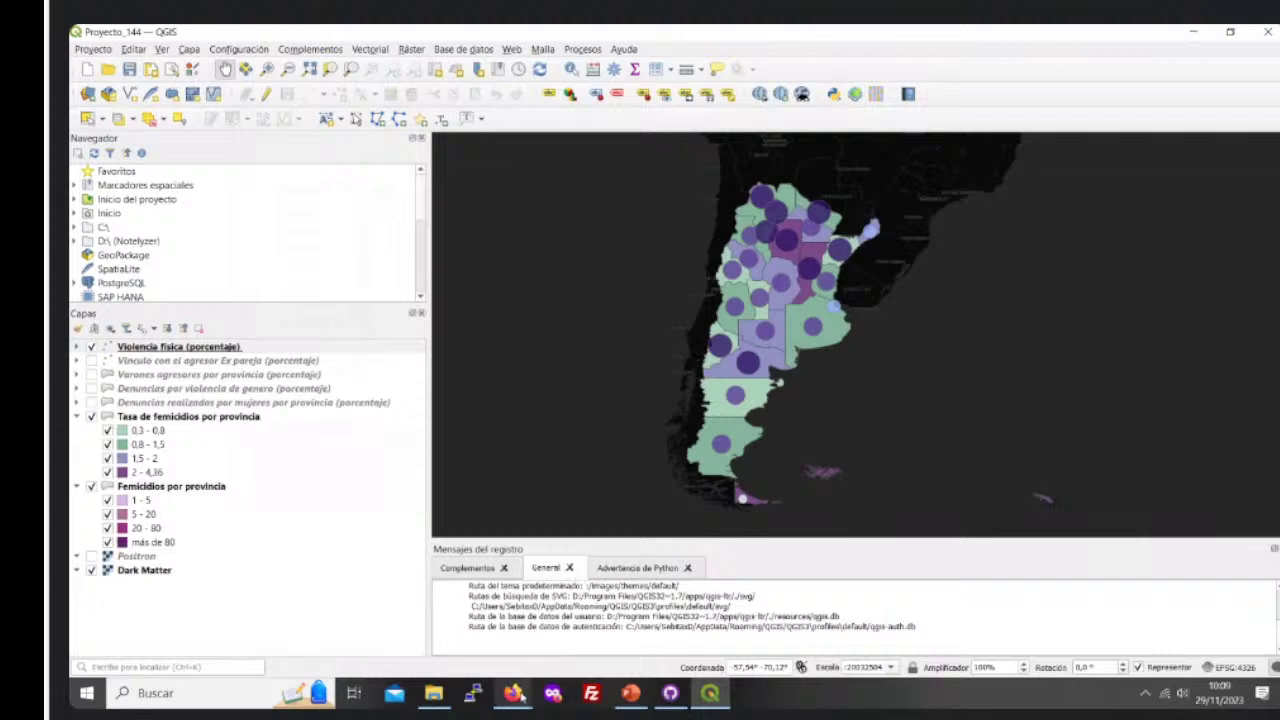
{"action": "mouse_move", "coordinate": [512, 693]}
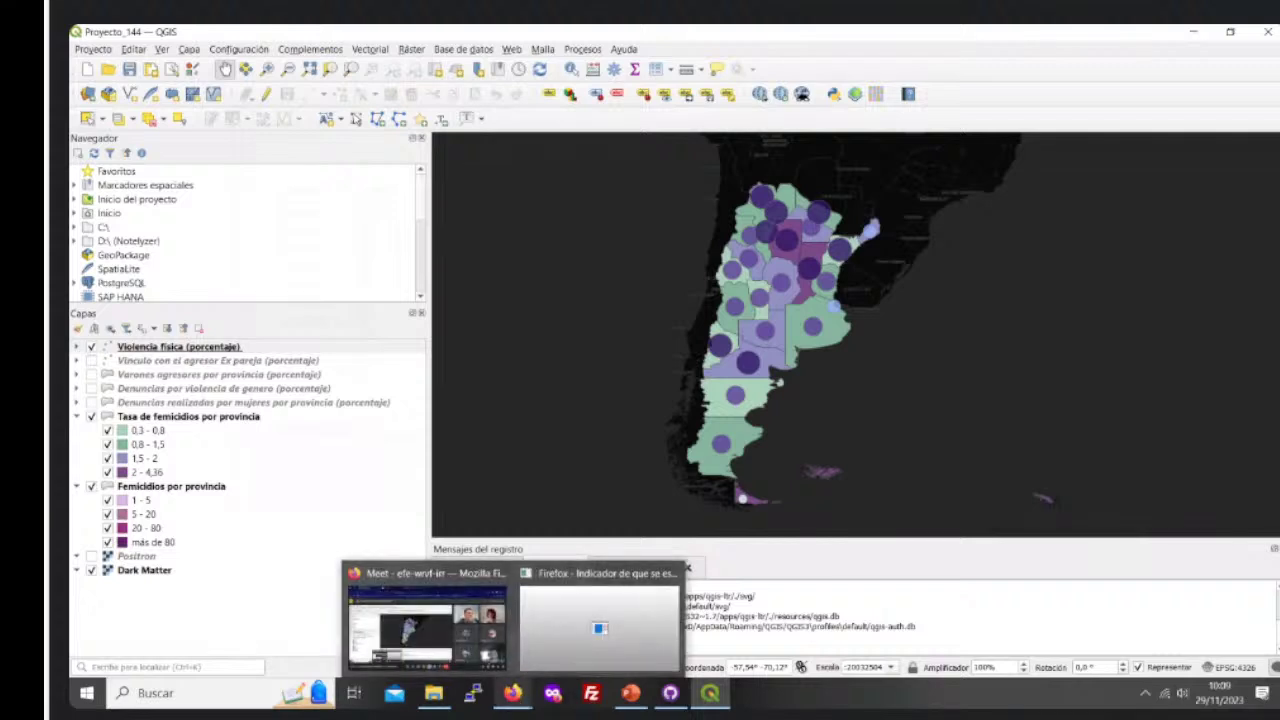
Step: Expand the legend classes of the Violencia física (porcentaje) layer and examine its circles on the map of Argentina
{"action": "left_click_drag", "start_coordinate": [836, 402], "coordinate": [851, 399]}
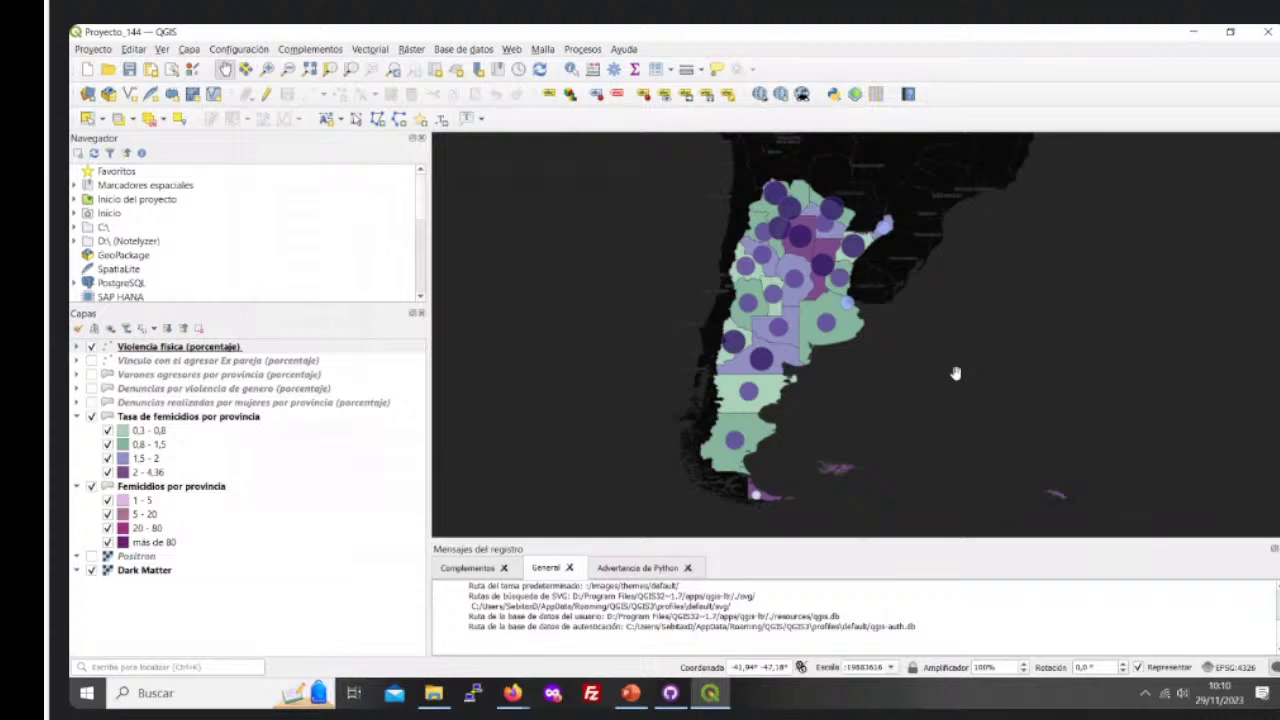
{"action": "left_click", "coordinate": [188, 345]}
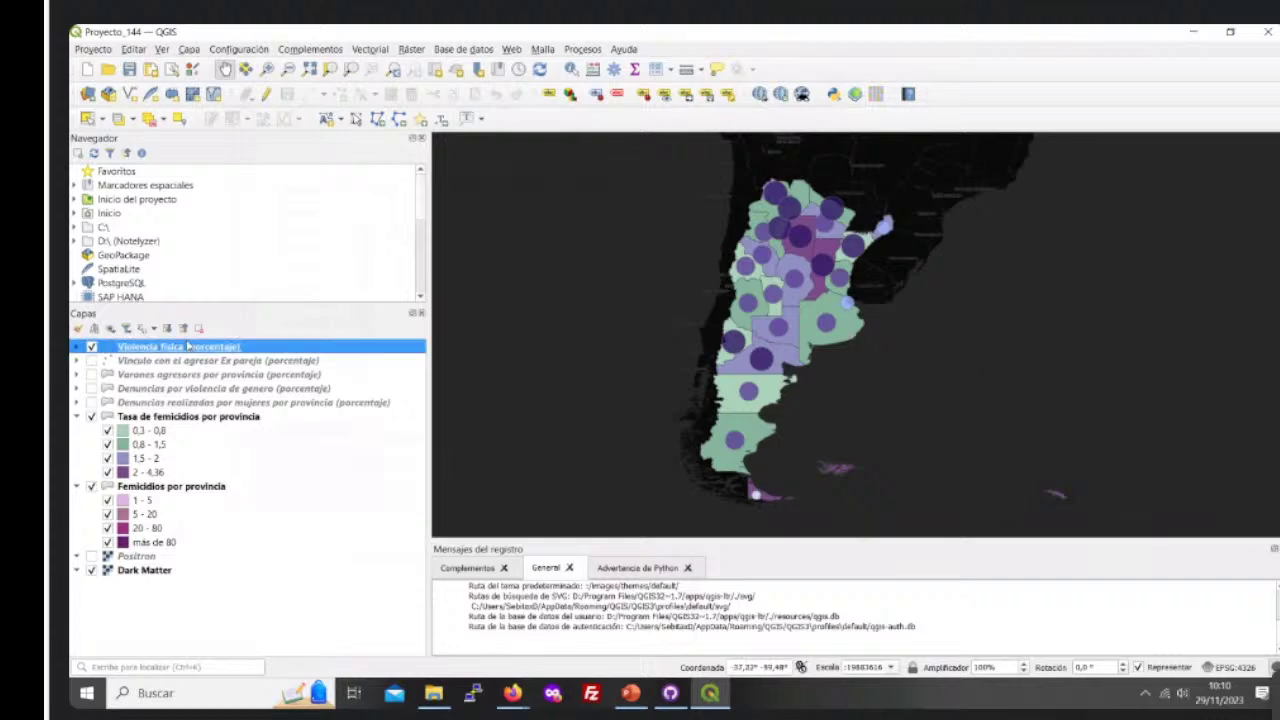
{"action": "scroll", "coordinate": [790, 330], "scroll_direction": "up", "scroll_amount": 1}
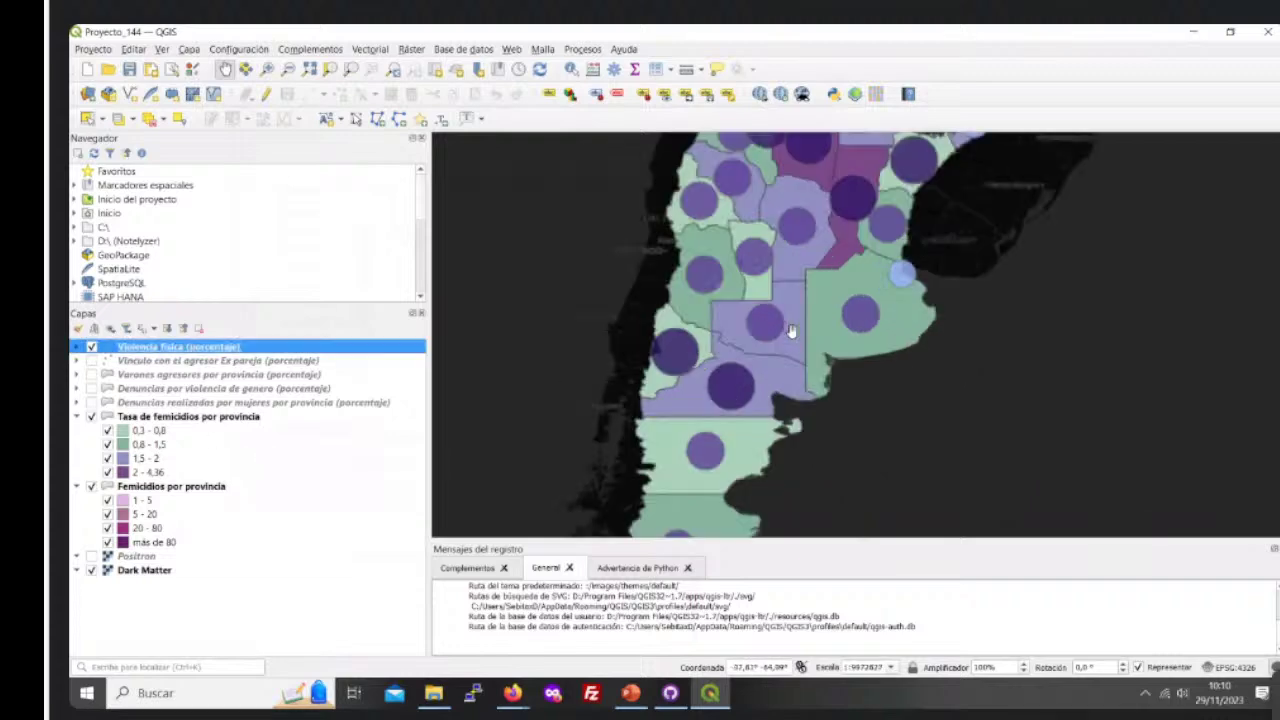
{"action": "left_click_drag", "start_coordinate": [790, 330], "coordinate": [771, 371]}
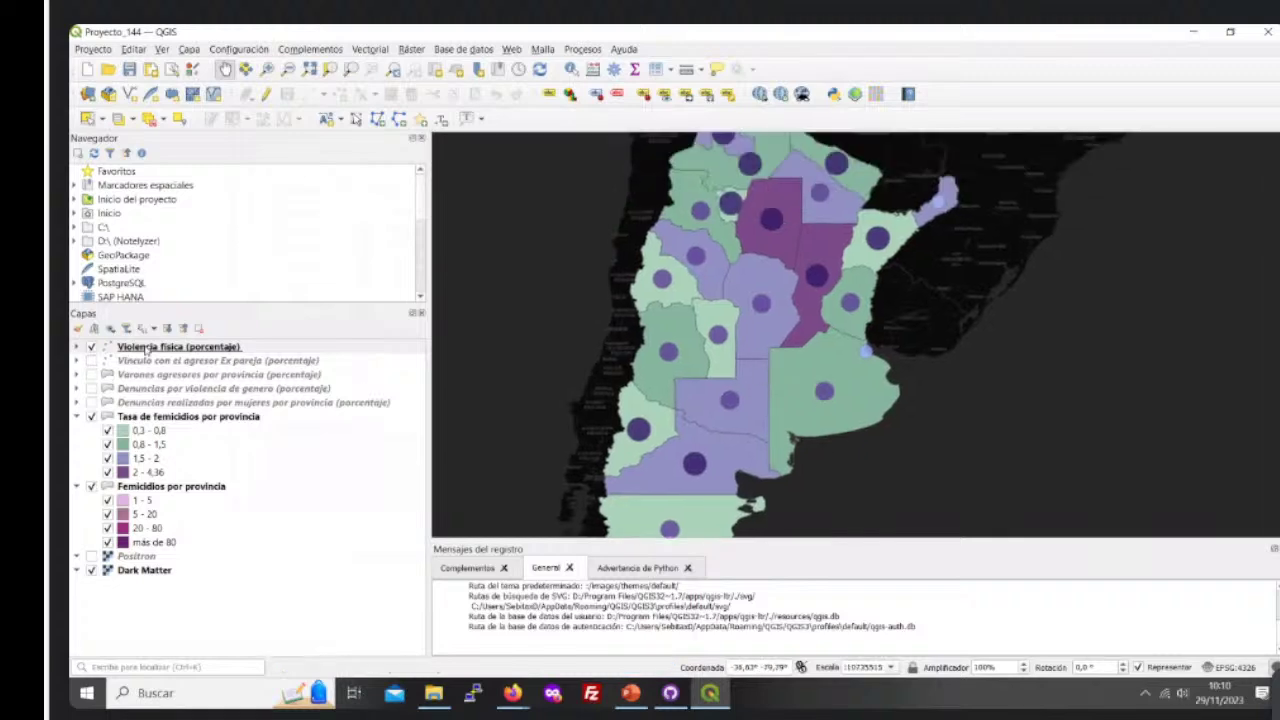
{"action": "left_click", "coordinate": [150, 348]}
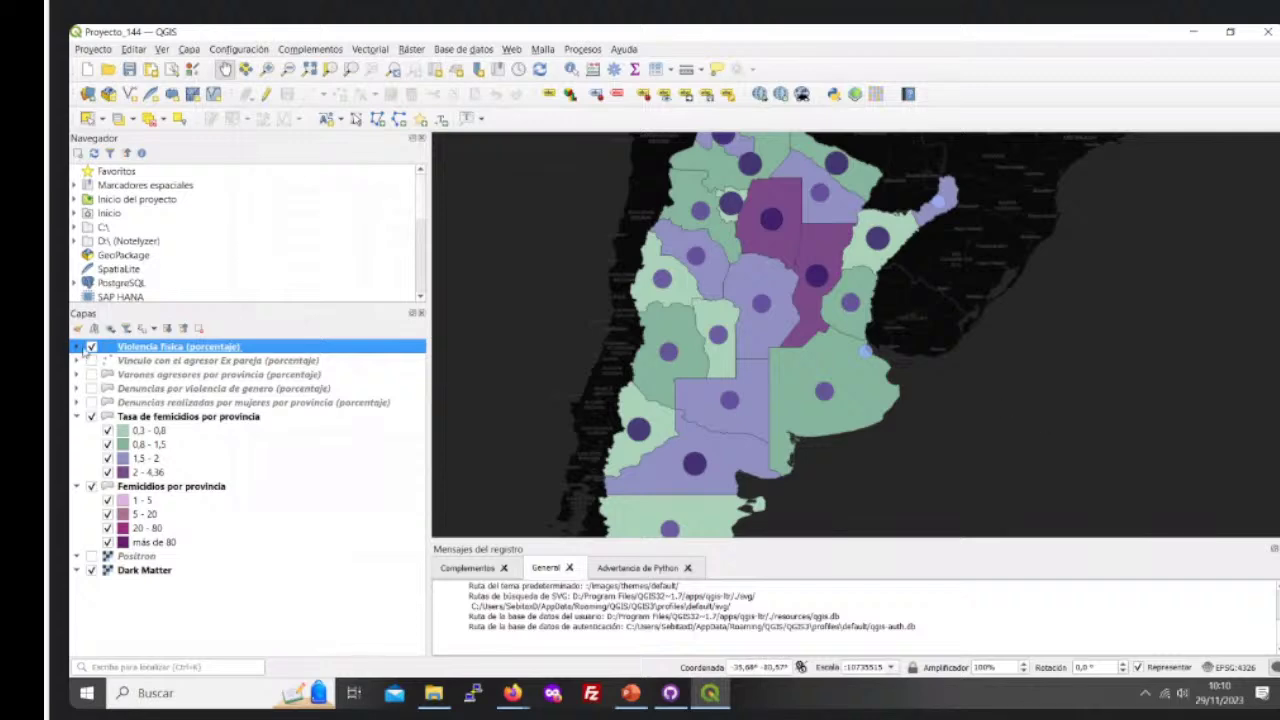
{"action": "left_click", "coordinate": [77, 346]}
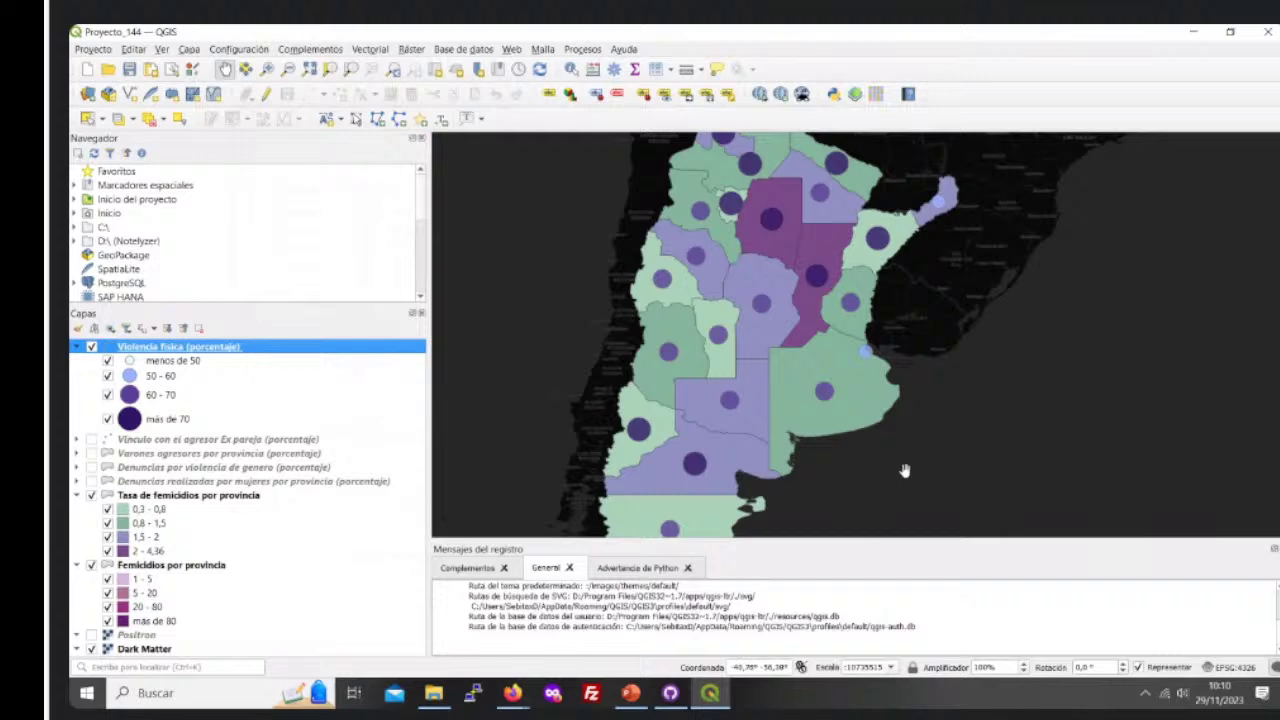
{"action": "scroll", "coordinate": [888, 414], "scroll_direction": "up", "scroll_amount": 2}
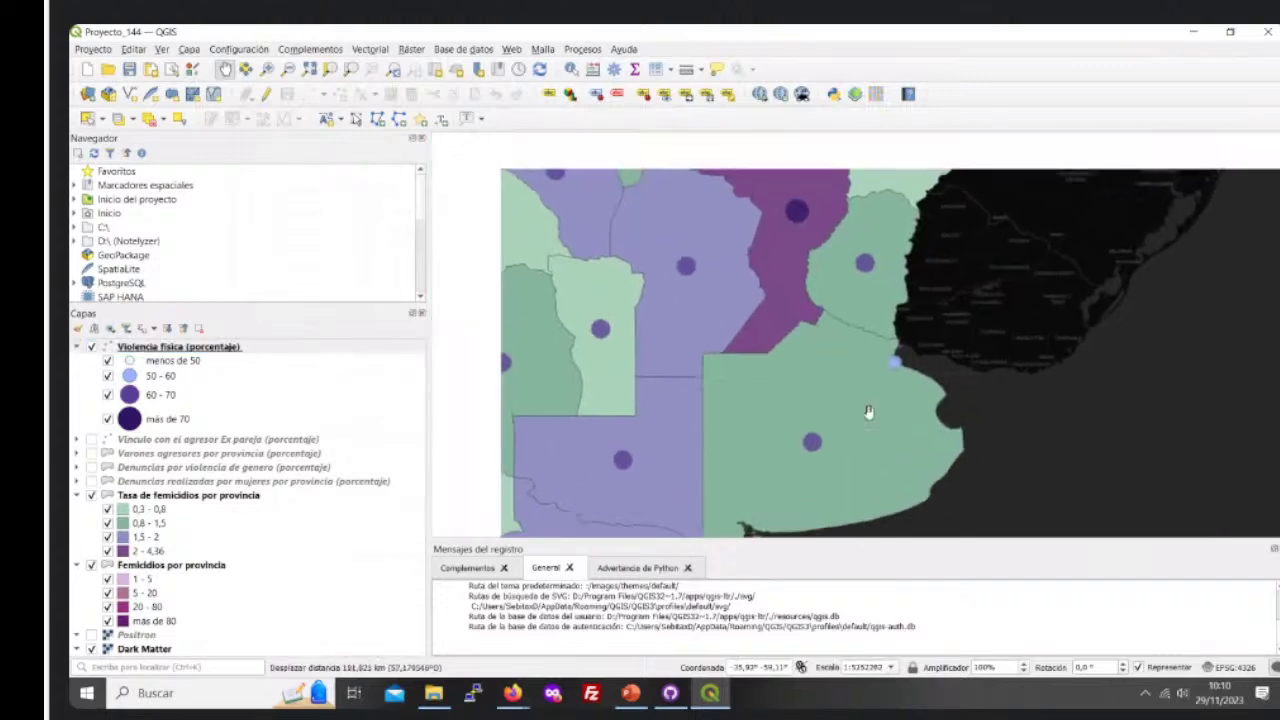
{"action": "scroll", "coordinate": [869, 412], "scroll_direction": "down", "scroll_amount": 2}
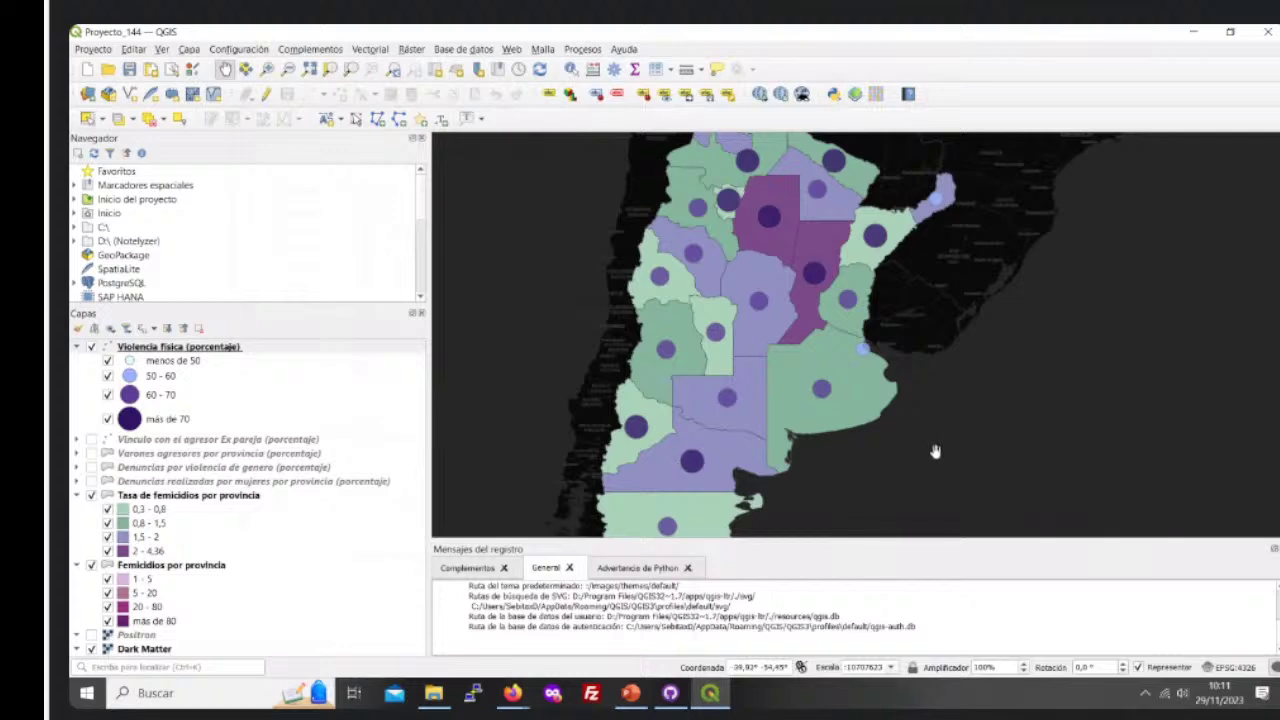
Step: Make Tasa de femicidios por provincia the active layer and examine its provinces on the map
{"action": "left_click", "coordinate": [145, 649]}
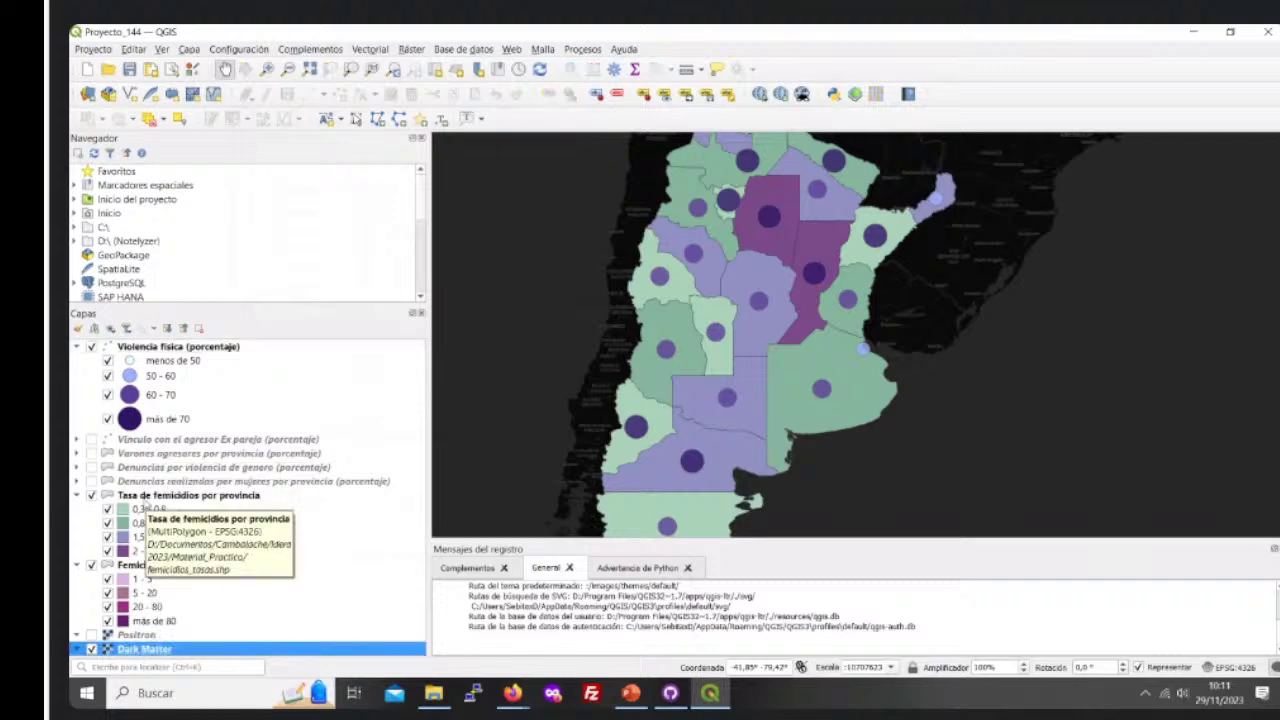
{"action": "left_click", "coordinate": [147, 497]}
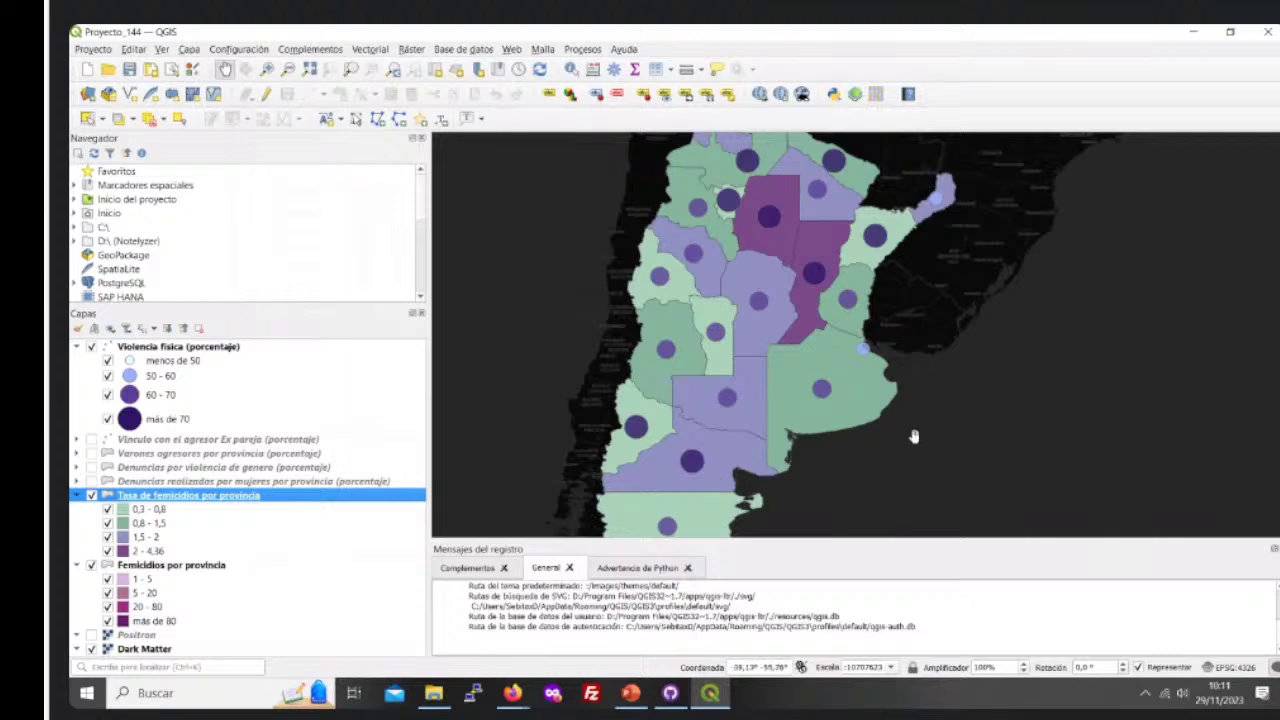
{"action": "left_click_drag", "start_coordinate": [914, 437], "coordinate": [936, 429]}
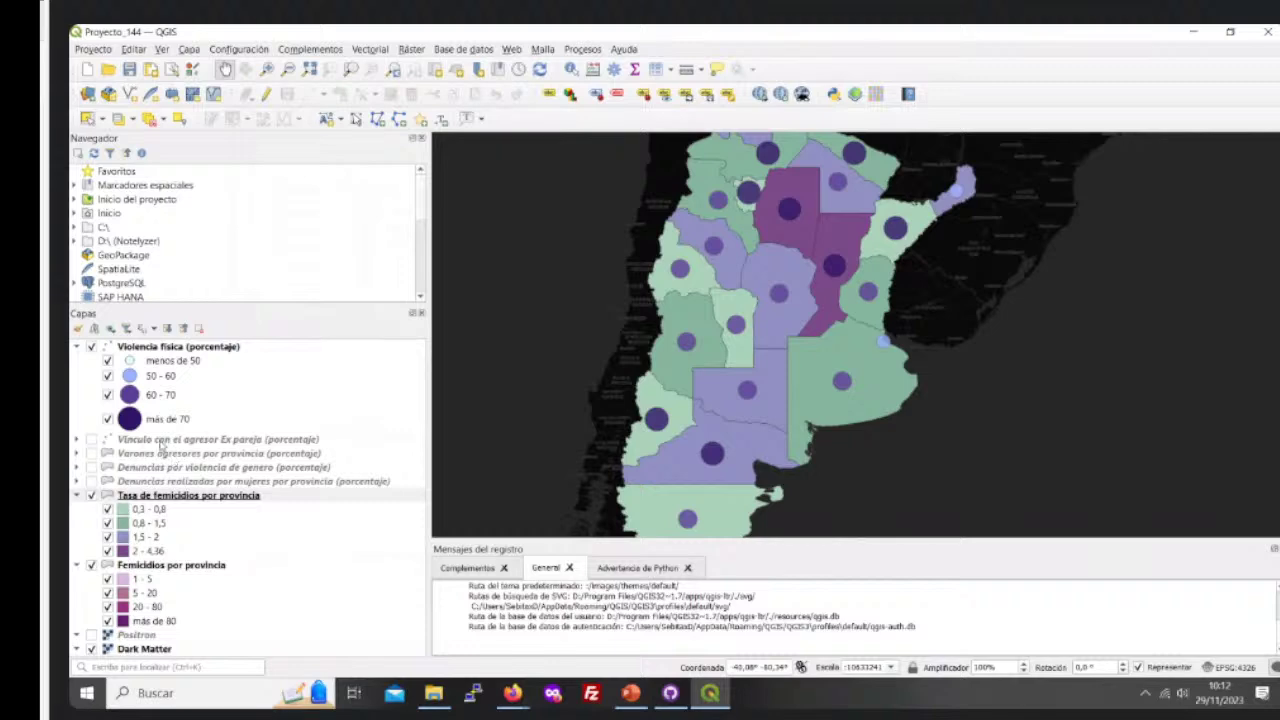
Step: Preview the Vinculo con el agresor Ex pareja and Varones agresores por provincia layers on the map and hide both again
{"action": "left_click", "coordinate": [91, 439]}
{"action": "double_click", "coordinate": [188, 495]}
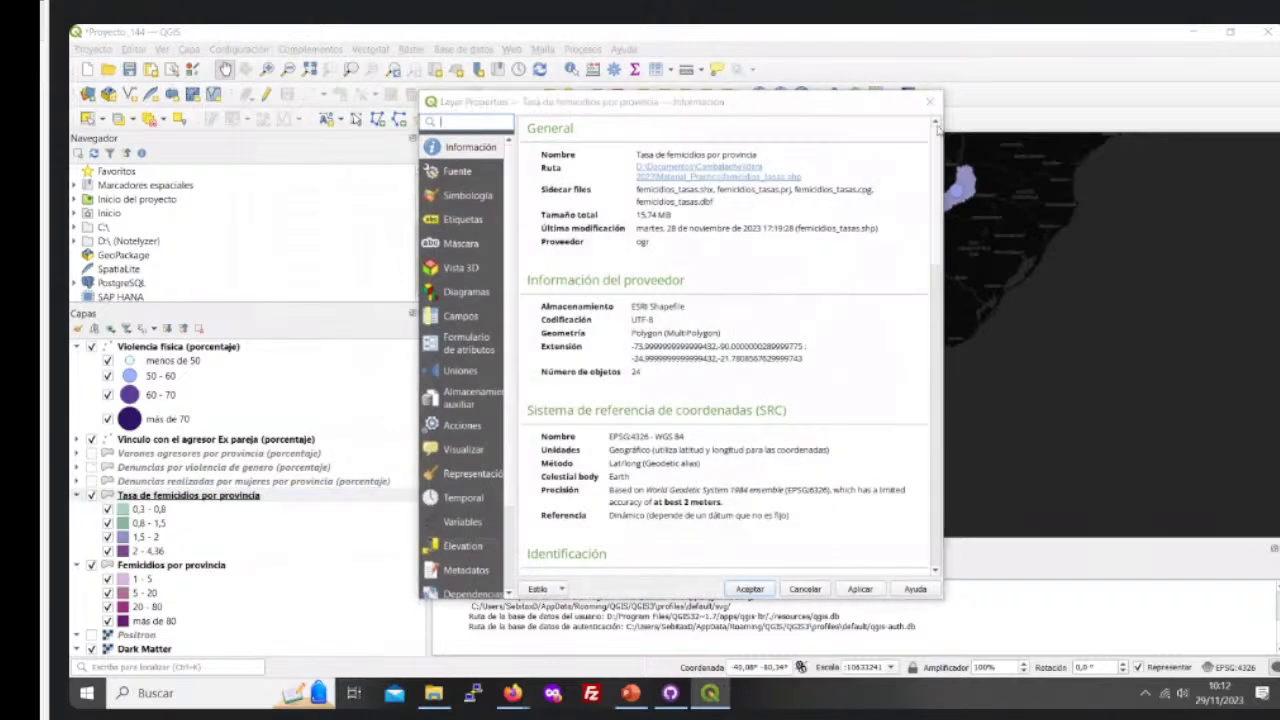
{"action": "left_click", "coordinate": [930, 101]}
{"action": "left_click", "coordinate": [91, 453]}
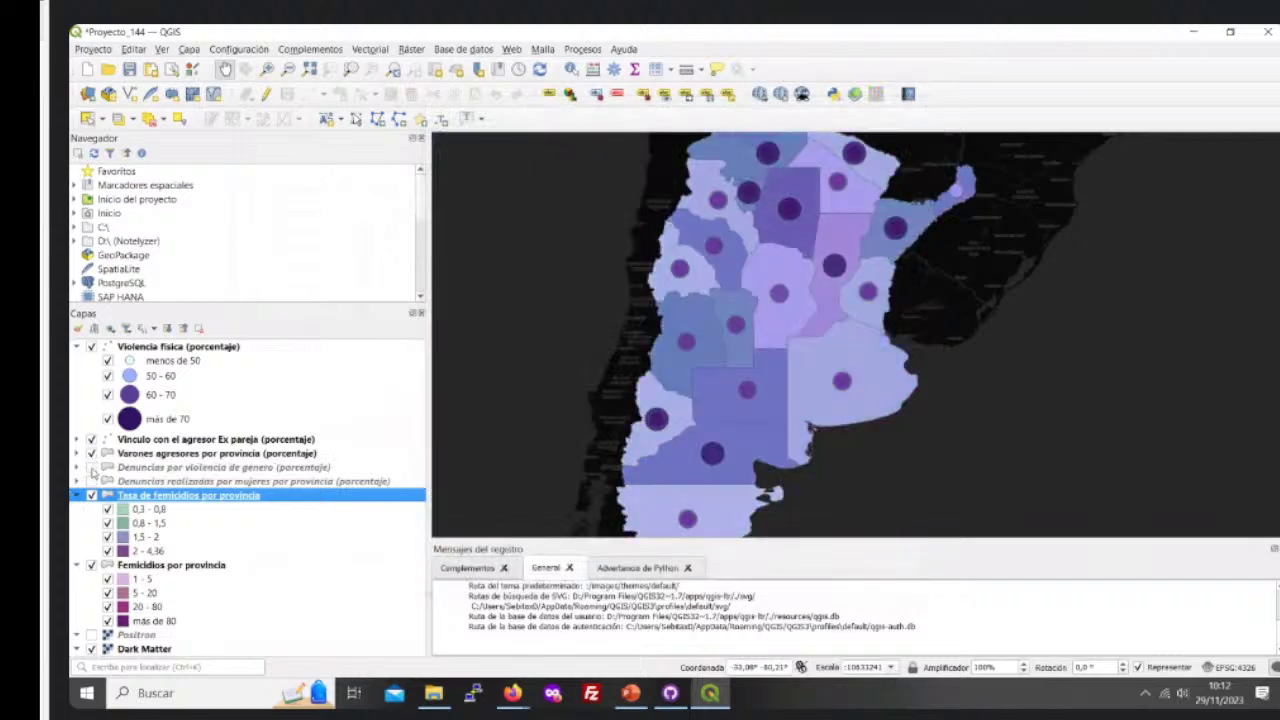
{"action": "left_click", "coordinate": [91, 453]}
{"action": "left_click", "coordinate": [91, 439]}
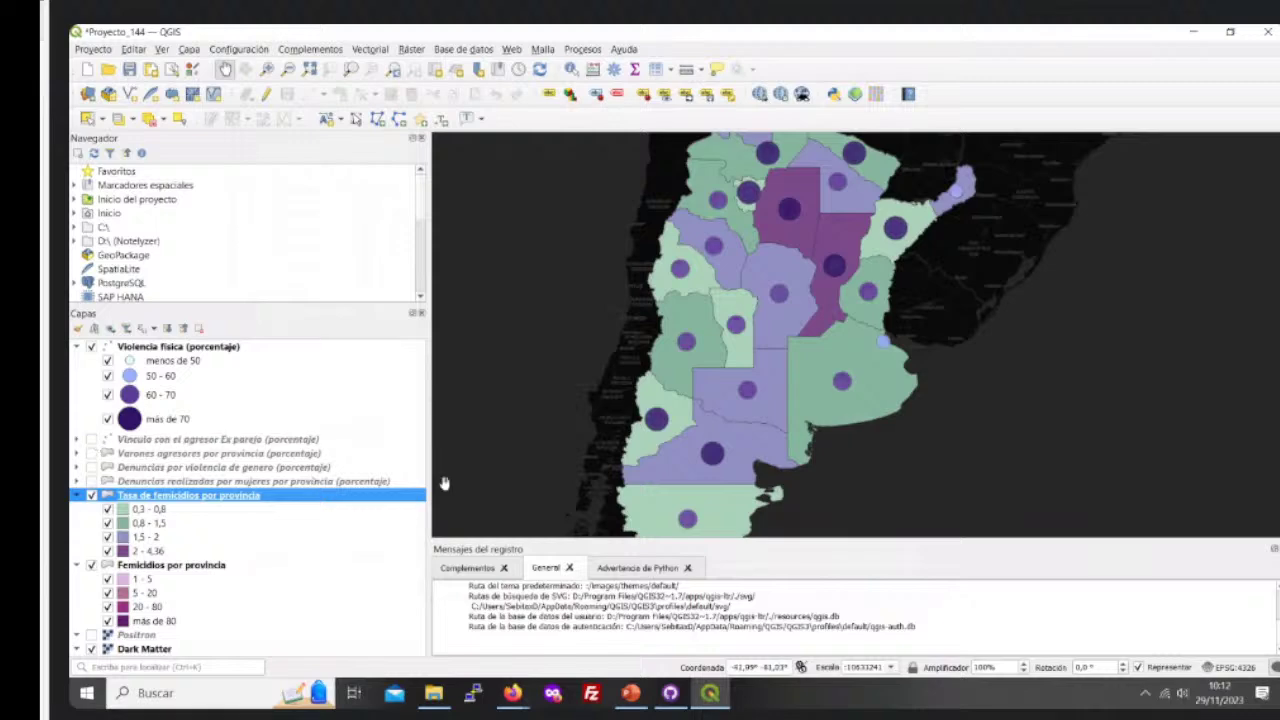
{"action": "left_click_drag", "start_coordinate": [880, 451], "coordinate": [857, 443]}
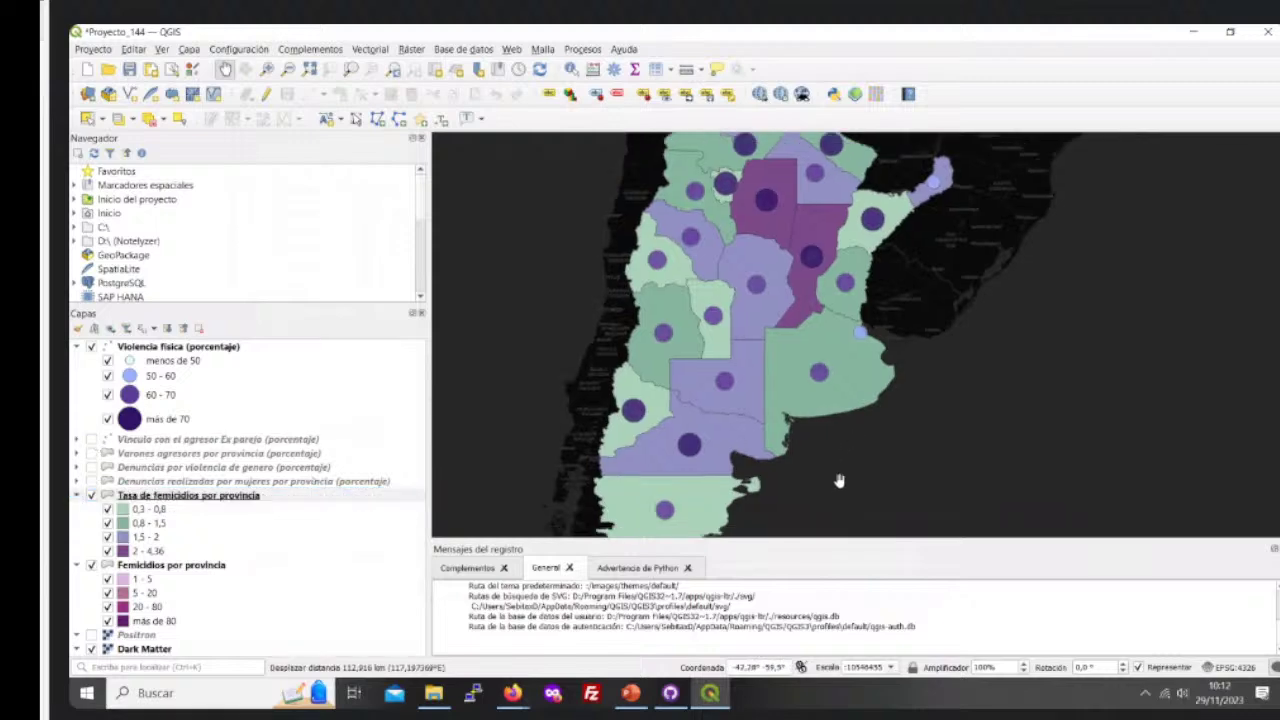
{"action": "scroll", "coordinate": [811, 347], "scroll_direction": "down", "scroll_amount": 1}
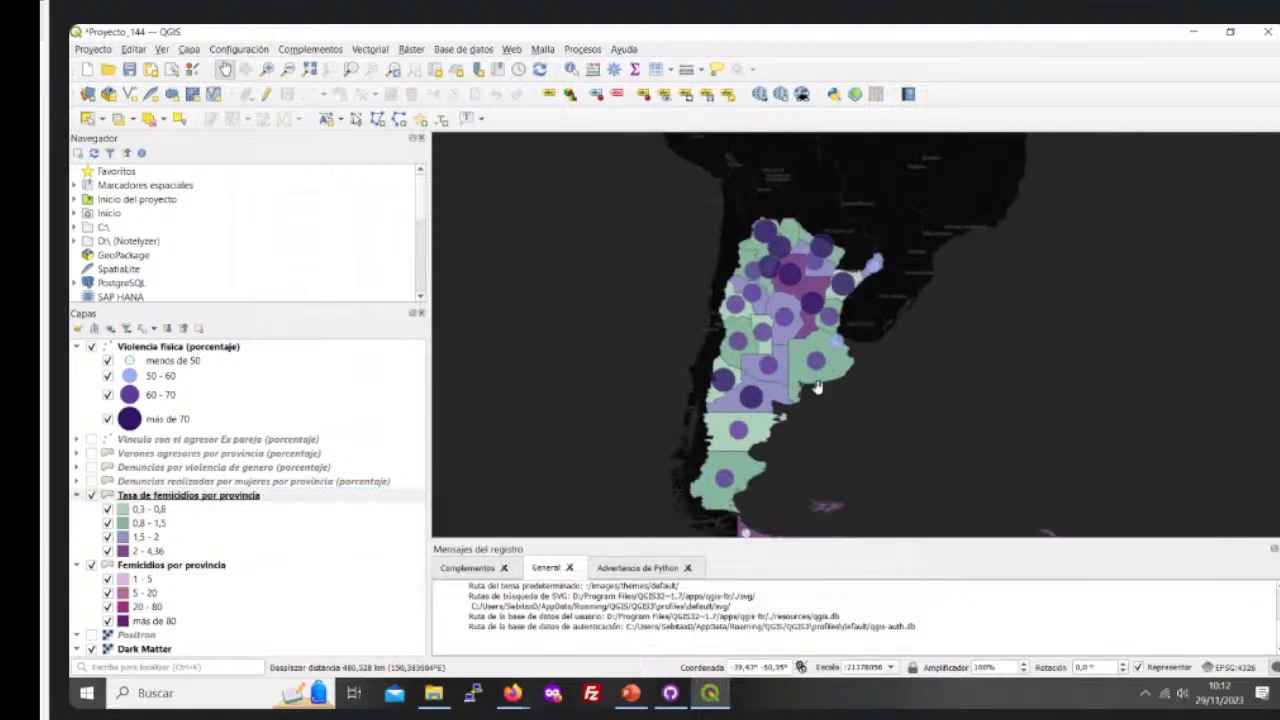
Step: Make Violencia física (porcentaje) the active layer and examine its circles over the provinces of central Argentina
{"action": "scroll", "coordinate": [817, 388], "scroll_direction": "up", "scroll_amount": 1}
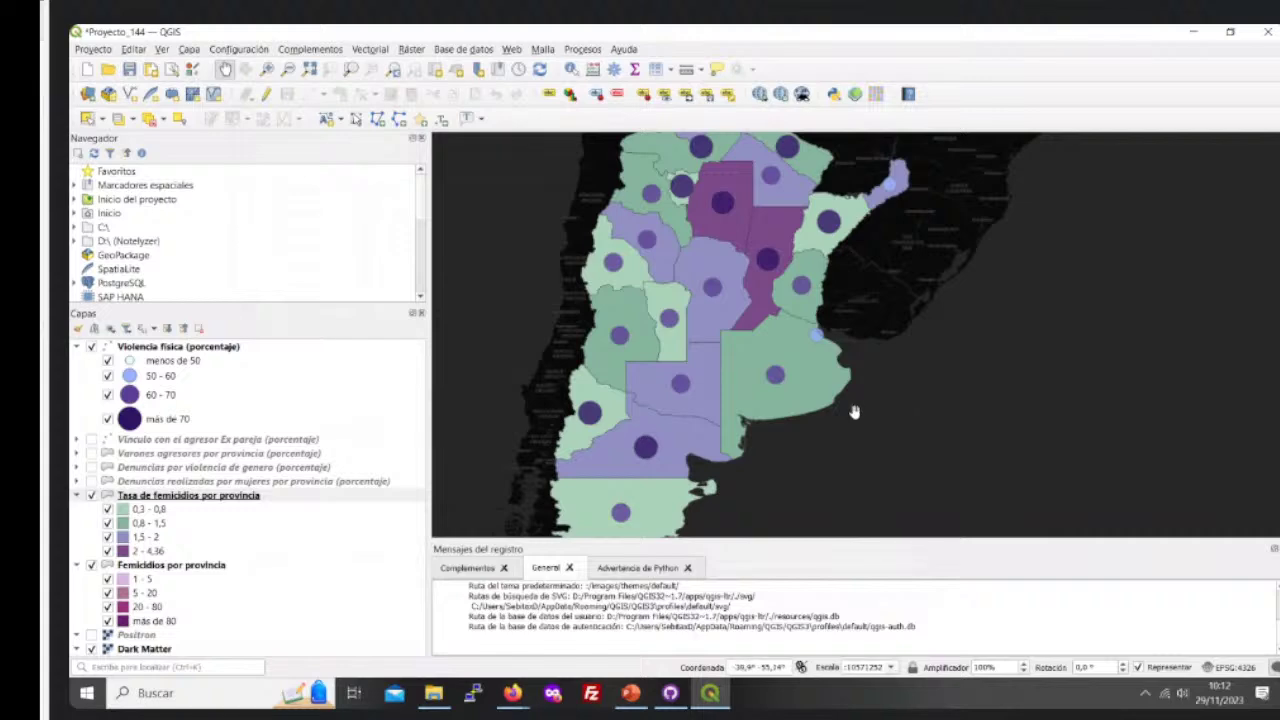
{"action": "left_click", "coordinate": [150, 348]}
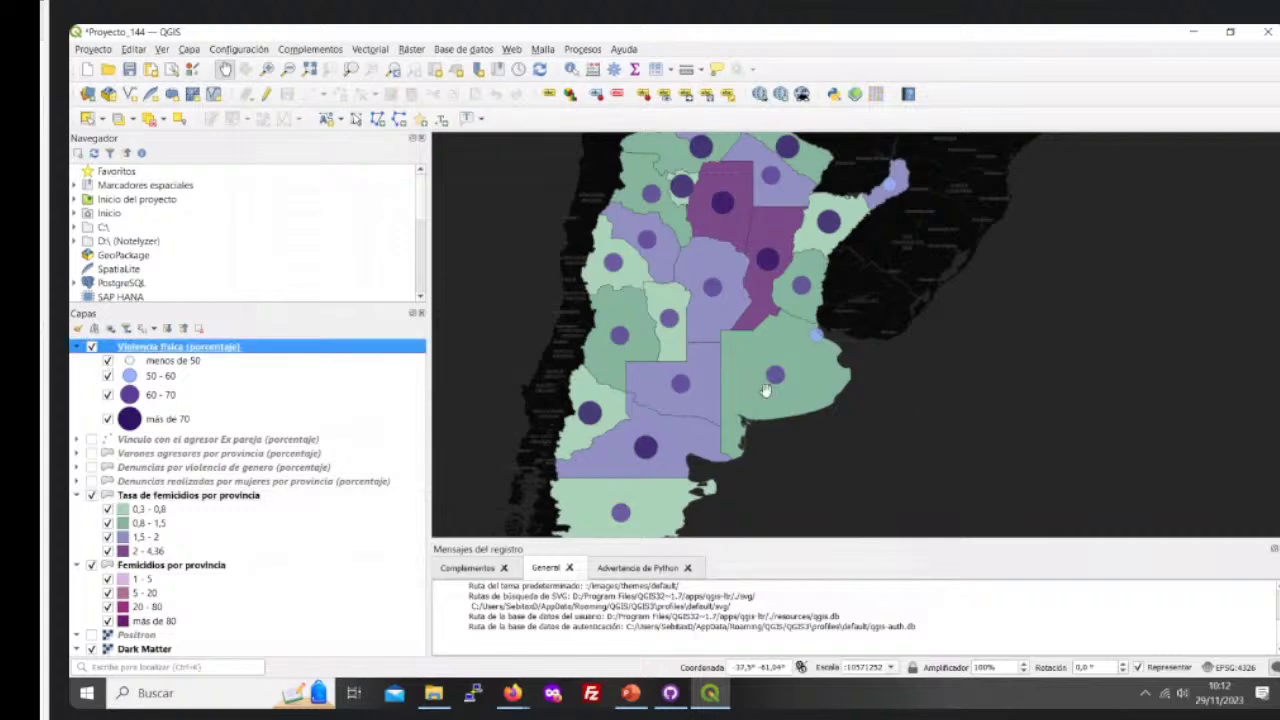
{"action": "mouse_move", "coordinate": [817, 408]}
{"action": "left_mouse_down"}
{"action": "mouse_move", "coordinate": [873, 418]}
{"action": "mouse_move", "coordinate": [817, 418]}
{"action": "left_mouse_up"}
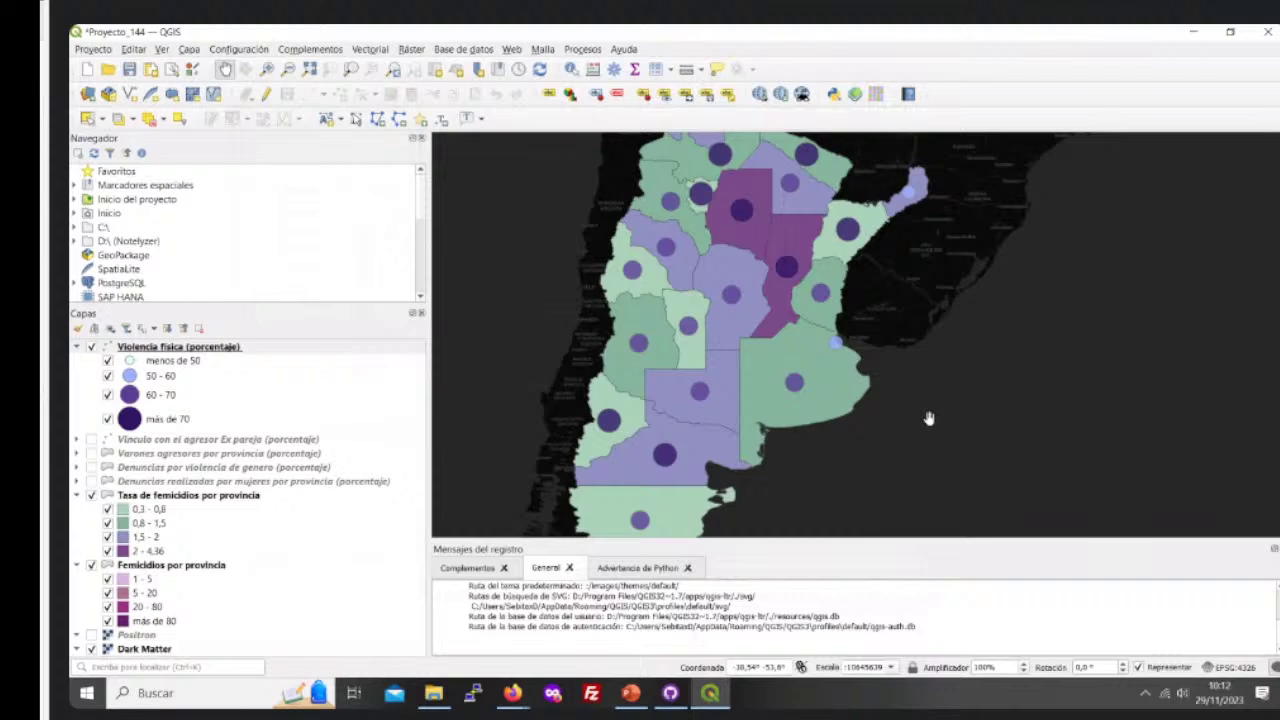
Step: Switch to the Google Meet call in Firefox to check the meeting, and return to QGIS
{"action": "left_click", "coordinate": [473, 693]}
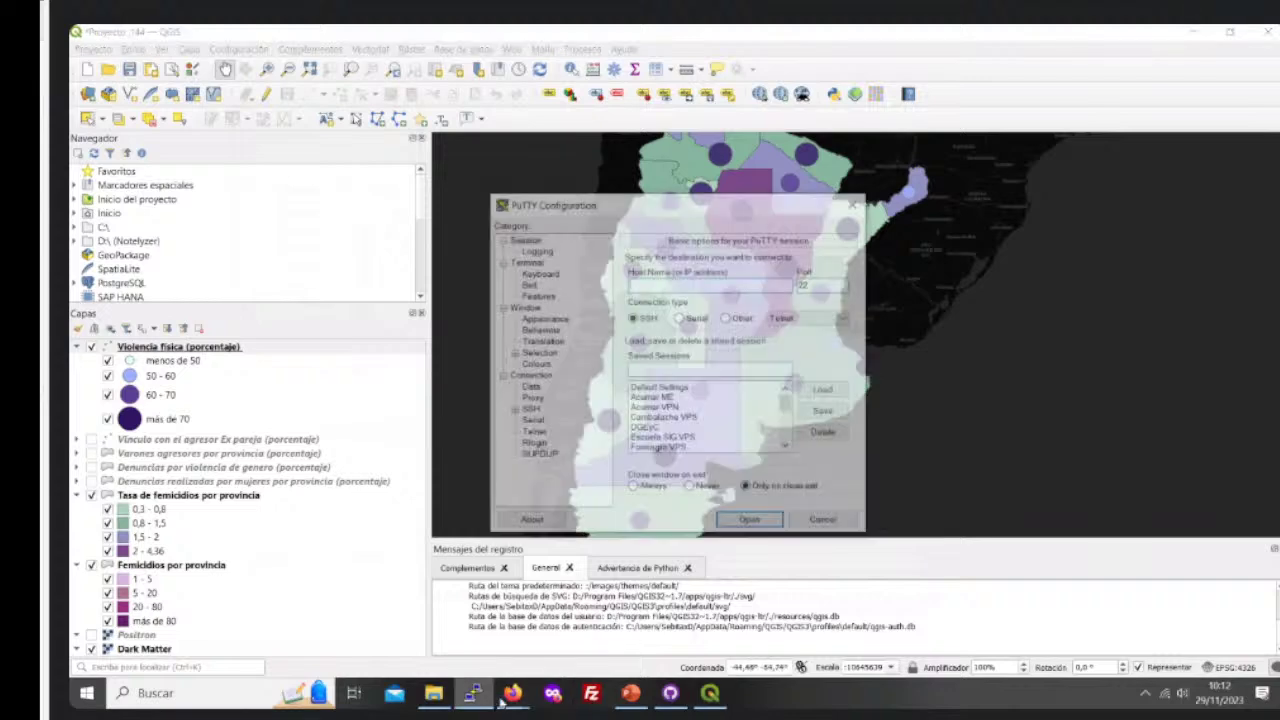
{"action": "left_click", "coordinate": [710, 693]}
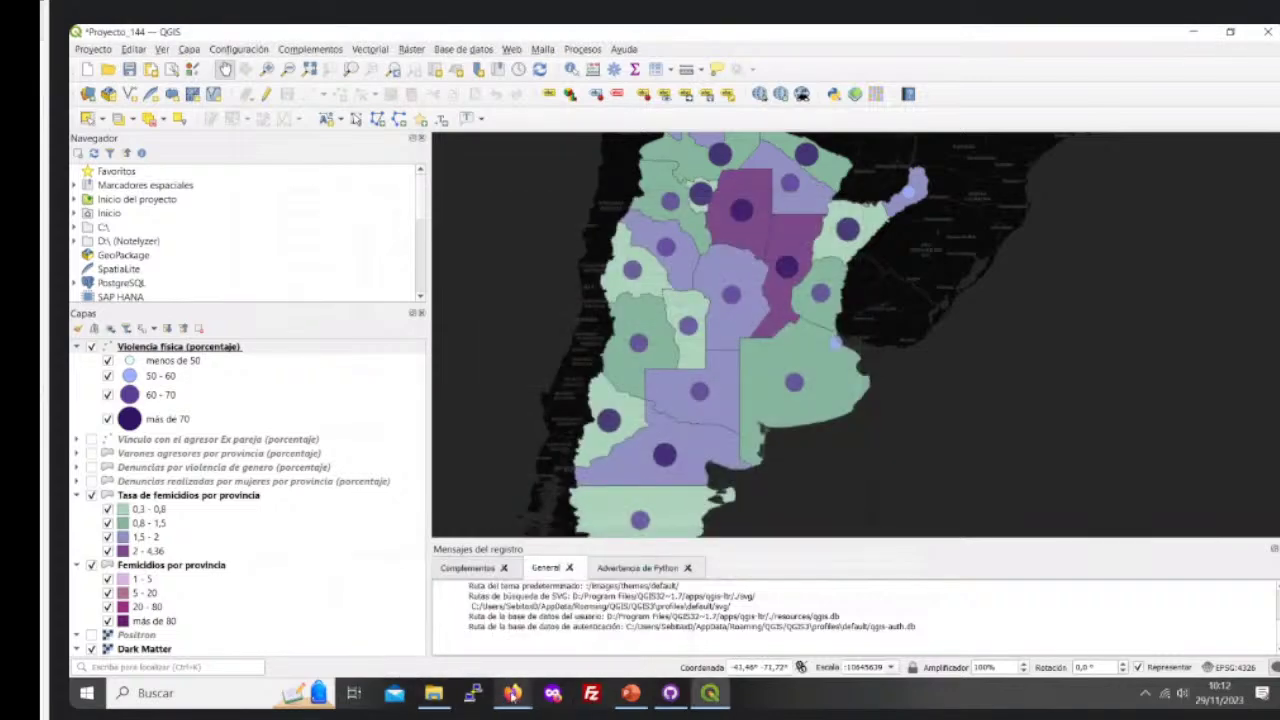
{"action": "mouse_move", "coordinate": [513, 693]}
{"action": "left_click", "coordinate": [463, 637]}
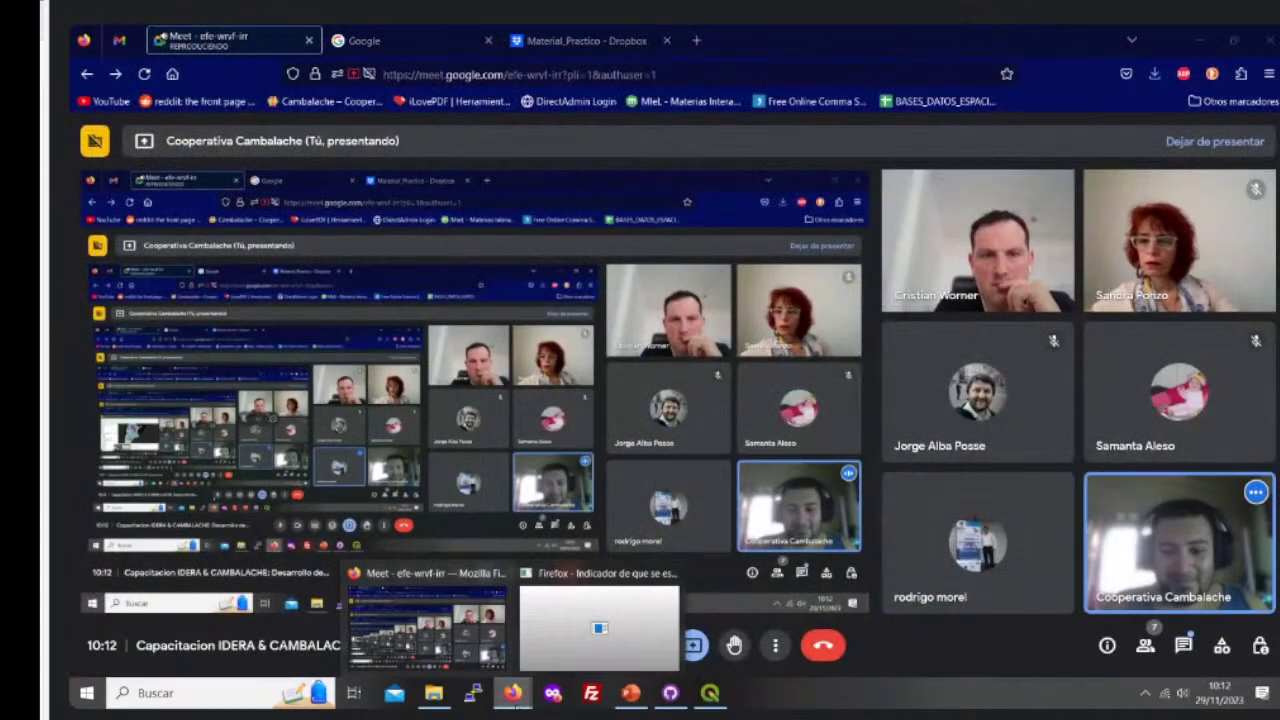
{"action": "left_click", "coordinate": [708, 694]}
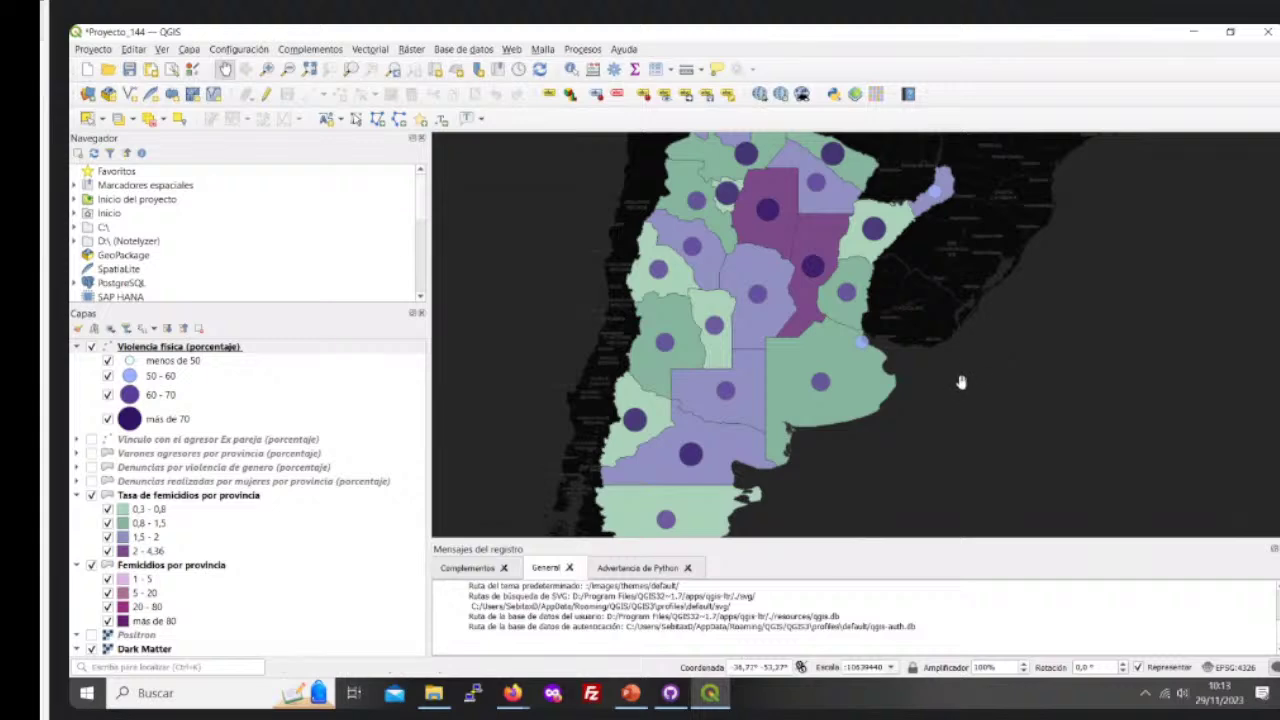
Step: Open the About QGIS information to check the installed version, and close it
{"action": "left_click_drag", "start_coordinate": [960, 383], "coordinate": [950, 388]}
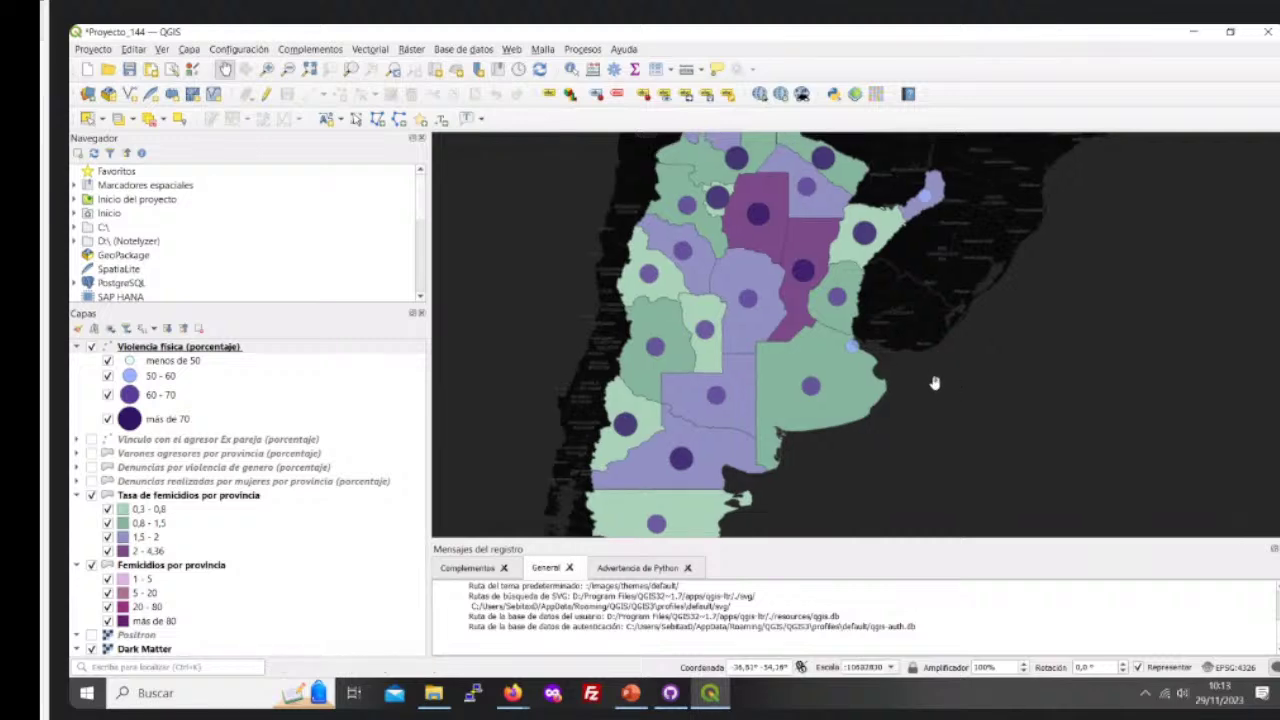
{"action": "left_click", "coordinate": [623, 52]}
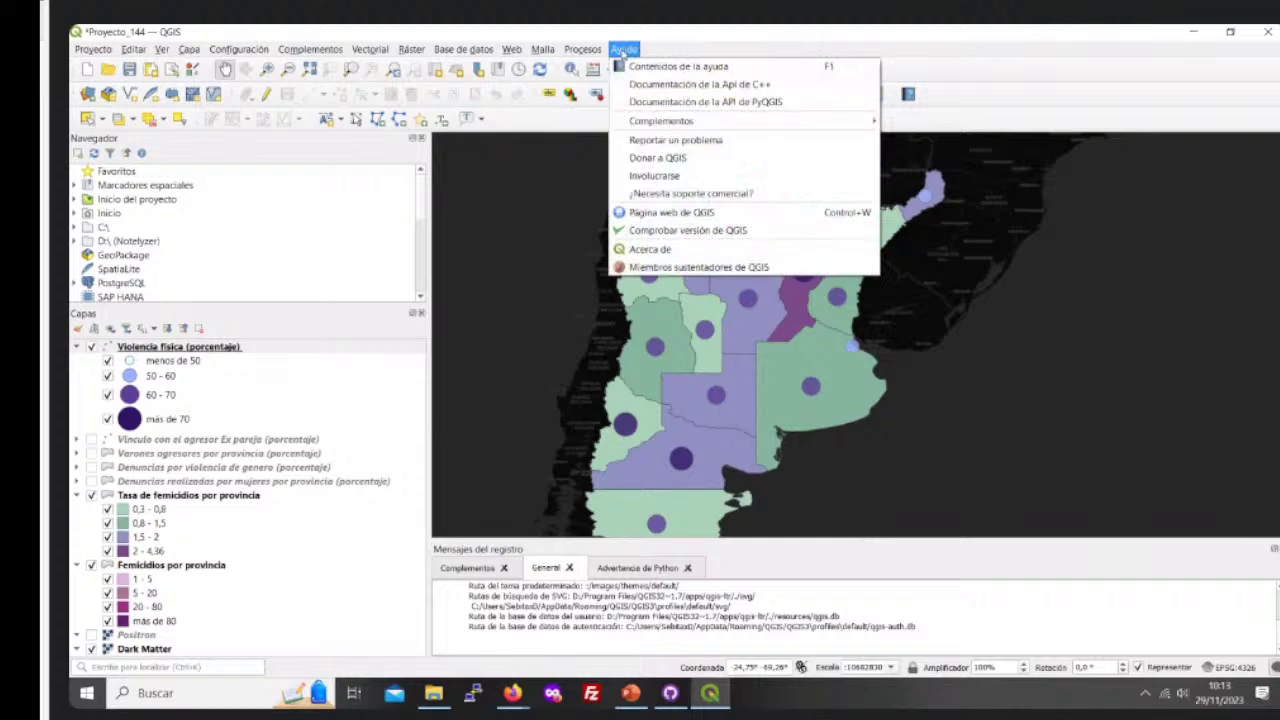
{"action": "left_click", "coordinate": [655, 250]}
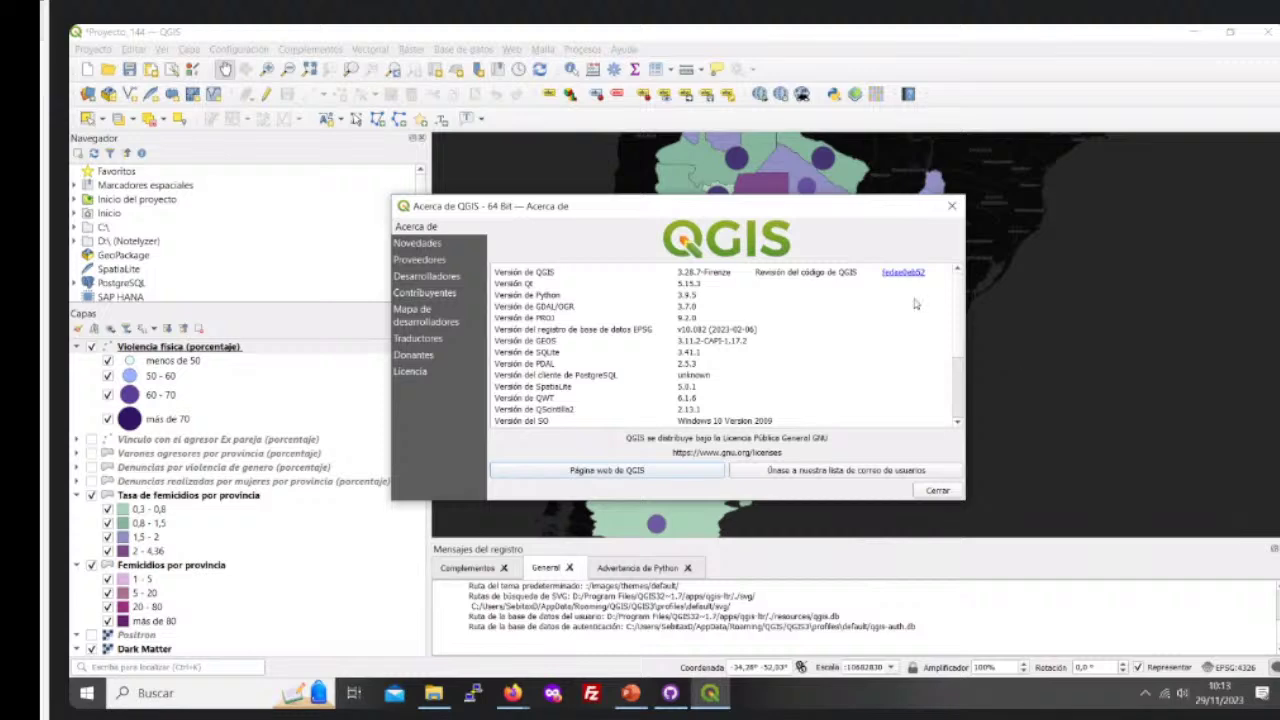
{"action": "left_click", "coordinate": [951, 208]}
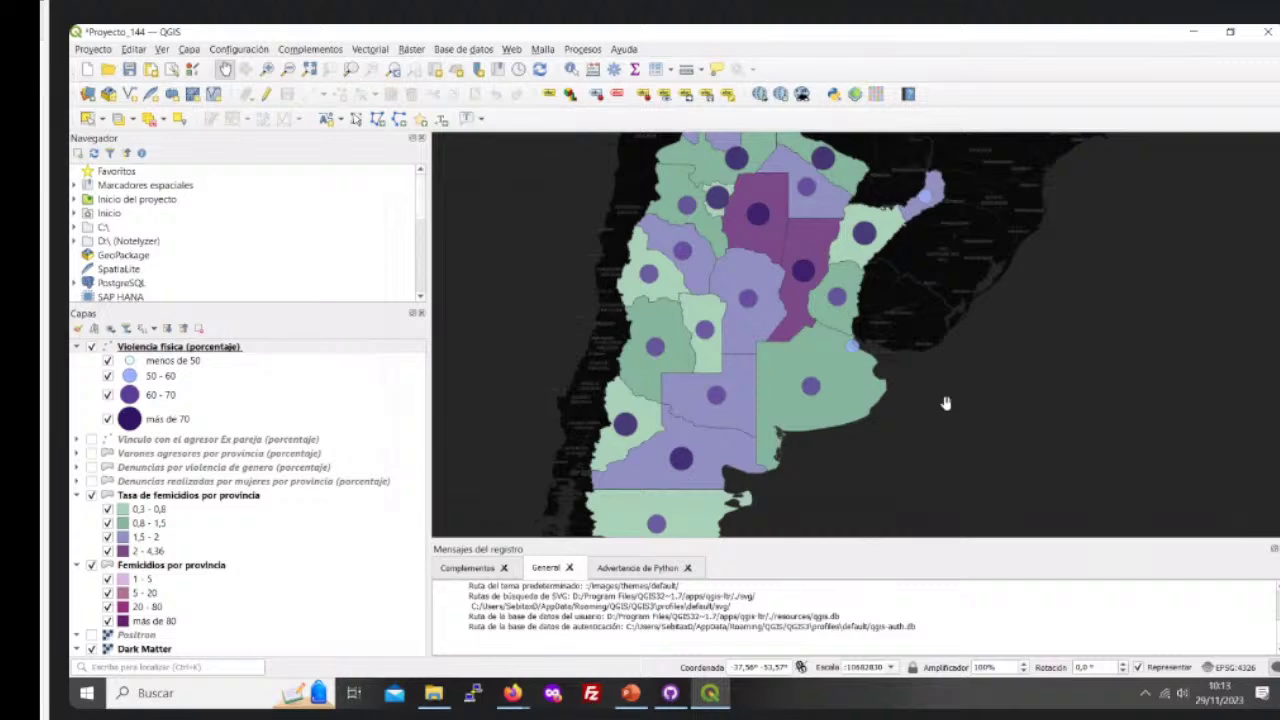
Step: Start Create web map from the qgis2web plugin and reposition its export dialog over the map
{"action": "mouse_move", "coordinate": [946, 403]}
{"action": "left_mouse_down"}
{"action": "mouse_move", "coordinate": [931, 406]}
{"action": "mouse_move", "coordinate": [938, 388]}
{"action": "left_mouse_up"}
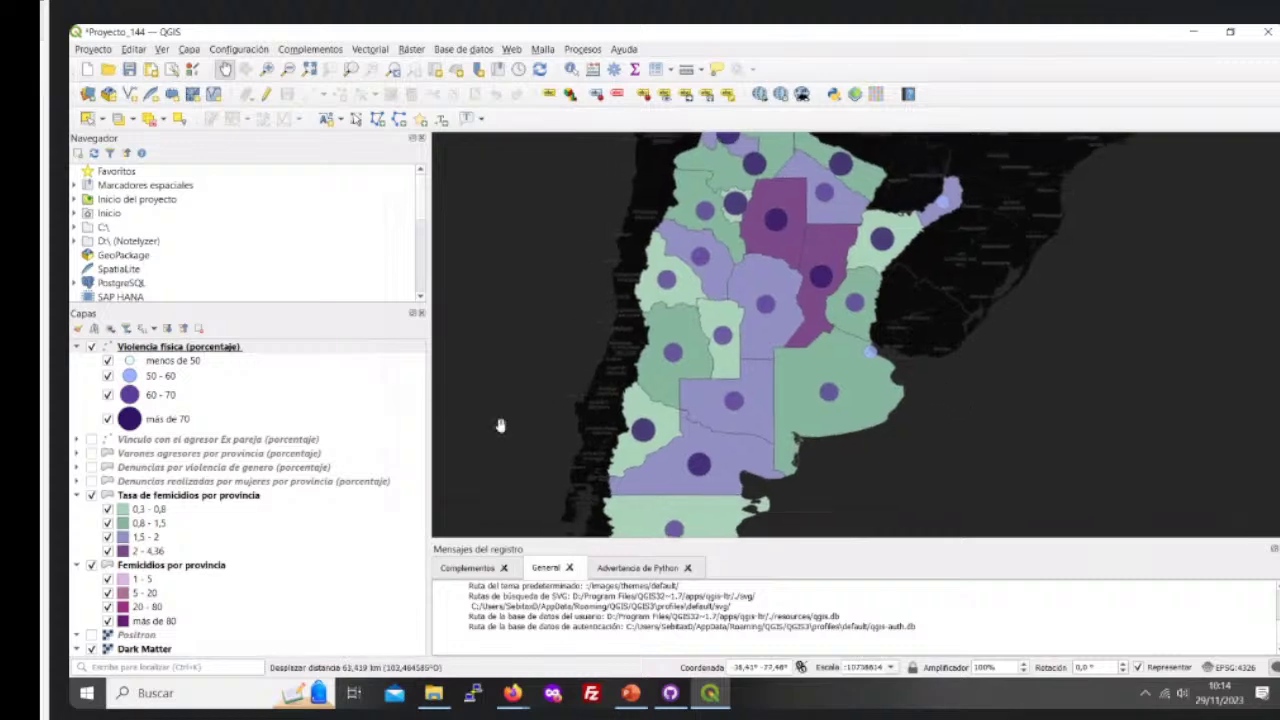
{"action": "left_click_drag", "start_coordinate": [908, 405], "coordinate": [892, 409]}
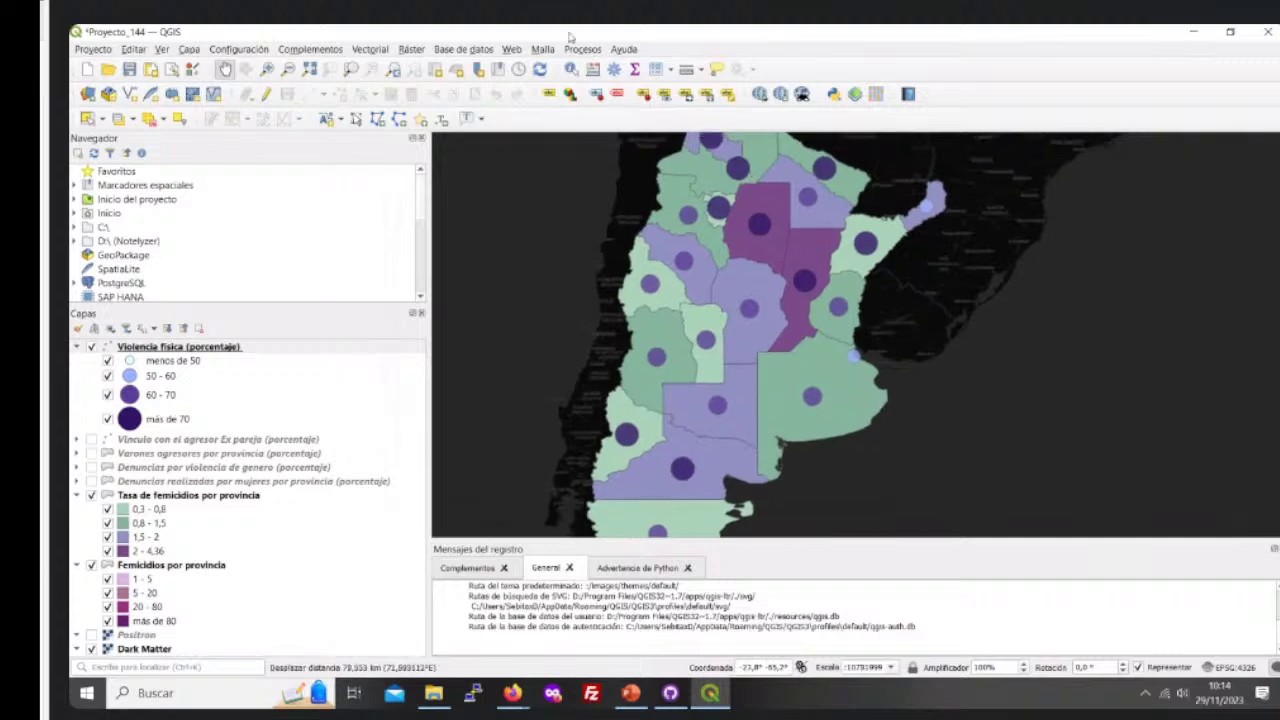
{"action": "left_click", "coordinate": [511, 49]}
{"action": "mouse_move", "coordinate": [556, 88]}
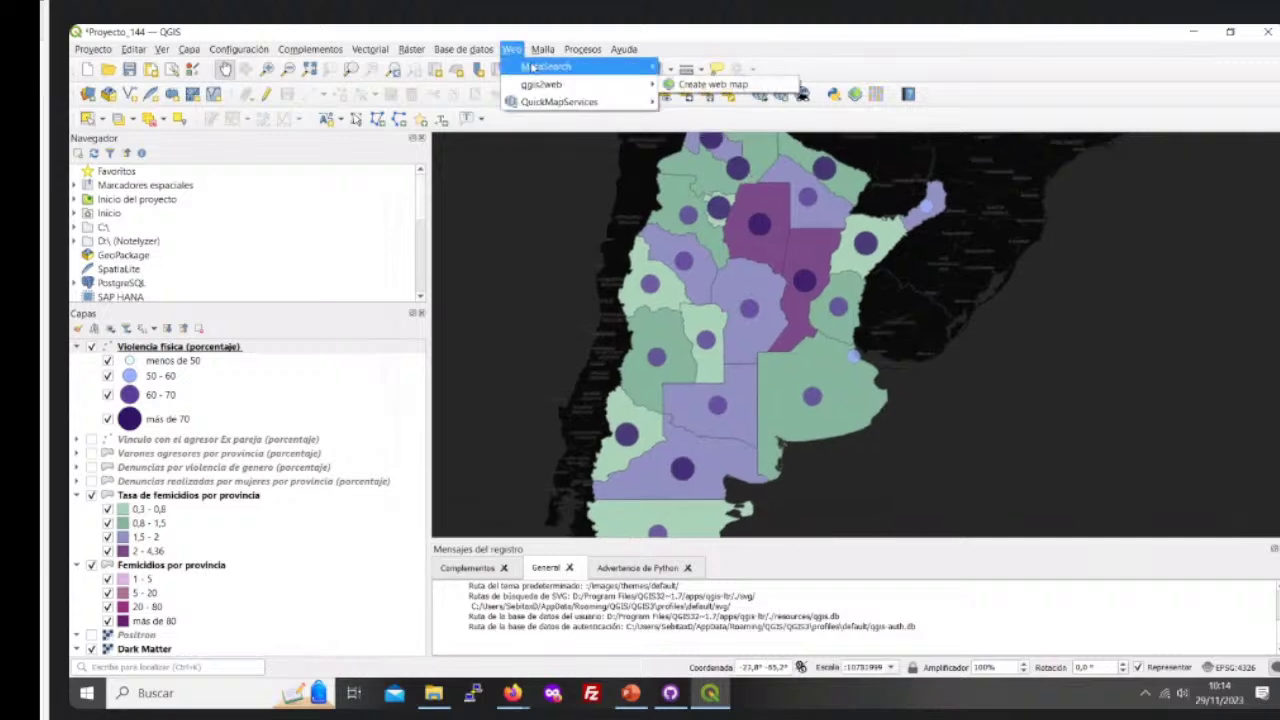
{"action": "left_click", "coordinate": [512, 52]}
{"action": "left_click", "coordinate": [512, 52]}
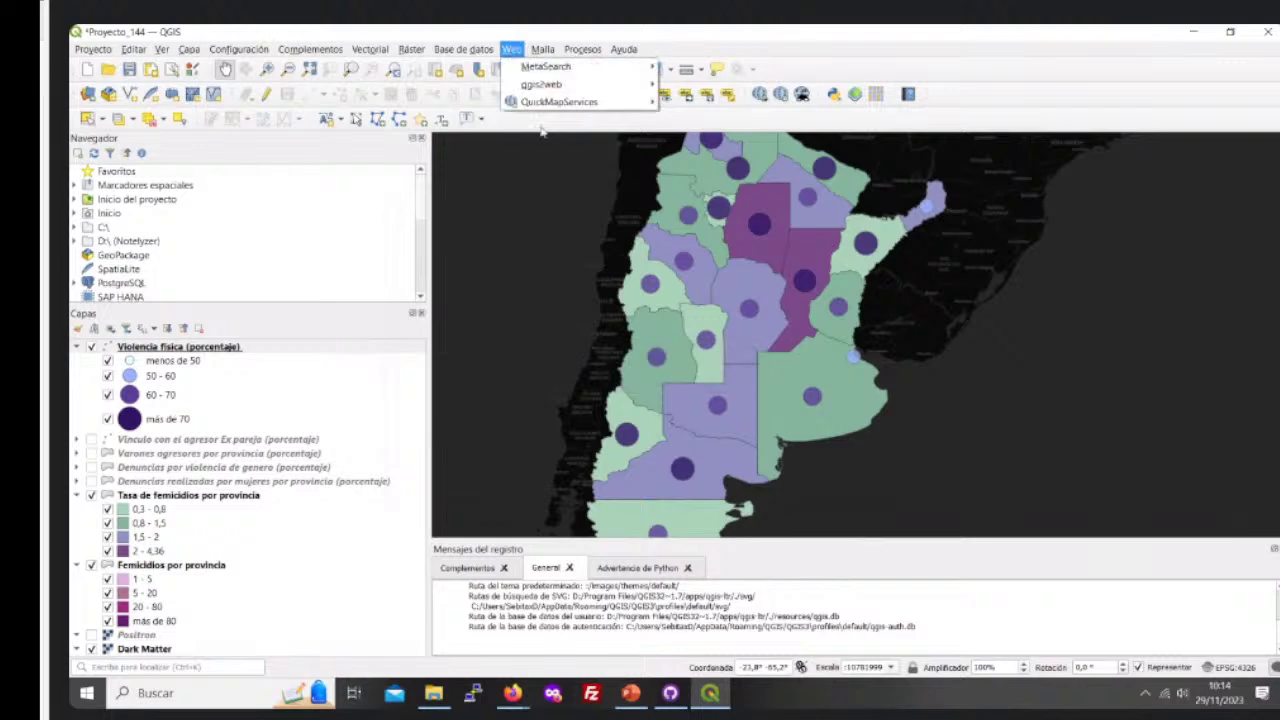
{"action": "mouse_move", "coordinate": [568, 93]}
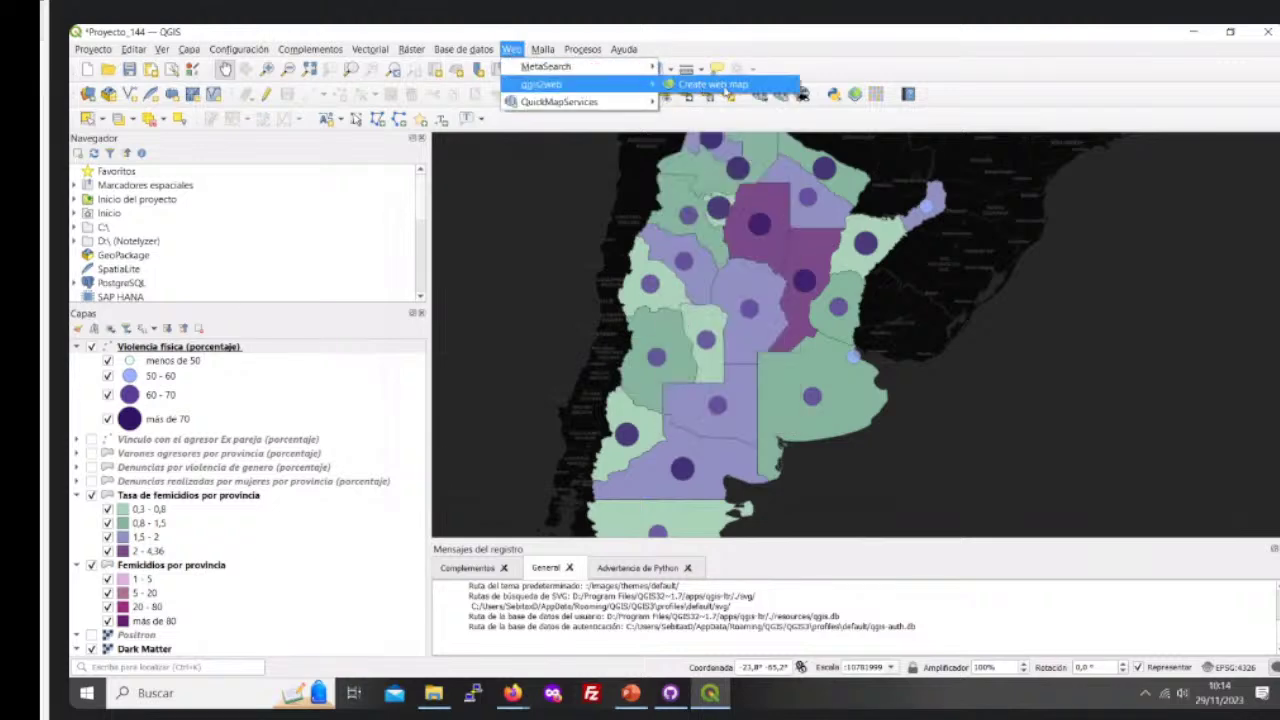
{"action": "left_click", "coordinate": [726, 91]}
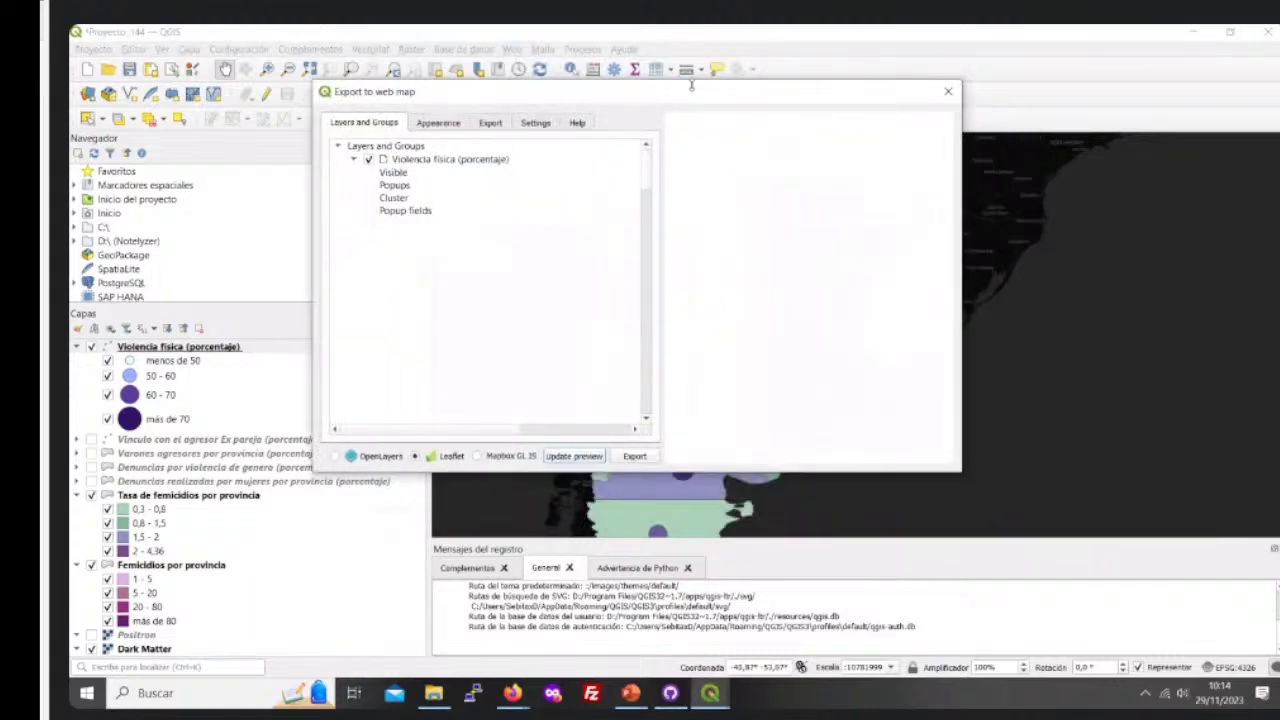
{"action": "left_click_drag", "start_coordinate": [696, 99], "coordinate": [797, 176]}
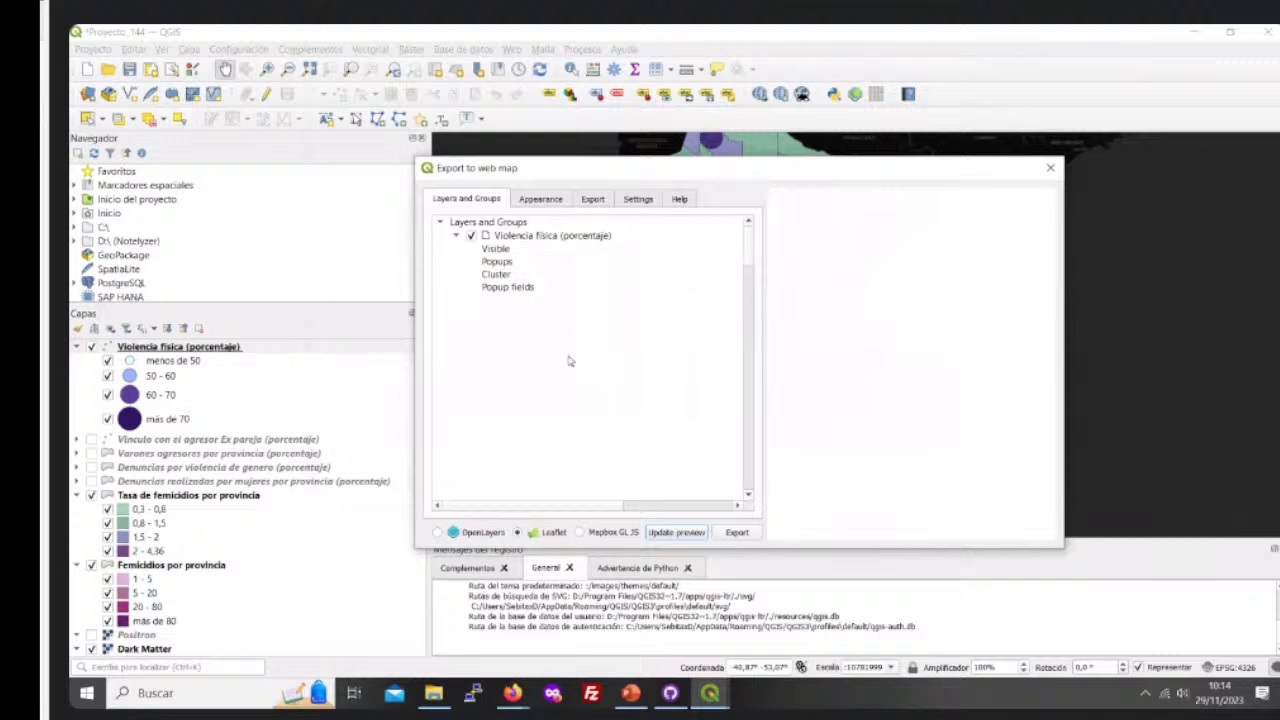
Step: Examine the visibility, popup, cluster and popup field options of Violencia física (porcentaje) in the web map export, and close it
{"action": "mouse_move", "coordinate": [517, 507]}
{"action": "left_mouse_down"}
{"action": "mouse_move", "coordinate": [551, 505]}
{"action": "mouse_move", "coordinate": [515, 506]}
{"action": "left_mouse_up"}
{"action": "scroll", "coordinate": [745, 280], "scroll_direction": "down", "scroll_amount": 3}
{"action": "scroll", "coordinate": [726, 311], "scroll_direction": "up", "scroll_amount": 3}
{"action": "mouse_move", "coordinate": [501, 506]}
{"action": "left_mouse_down"}
{"action": "mouse_move", "coordinate": [552, 513]}
{"action": "mouse_move", "coordinate": [490, 496]}
{"action": "left_mouse_up"}
{"action": "left_click_drag", "start_coordinate": [709, 171], "coordinate": [725, 175]}
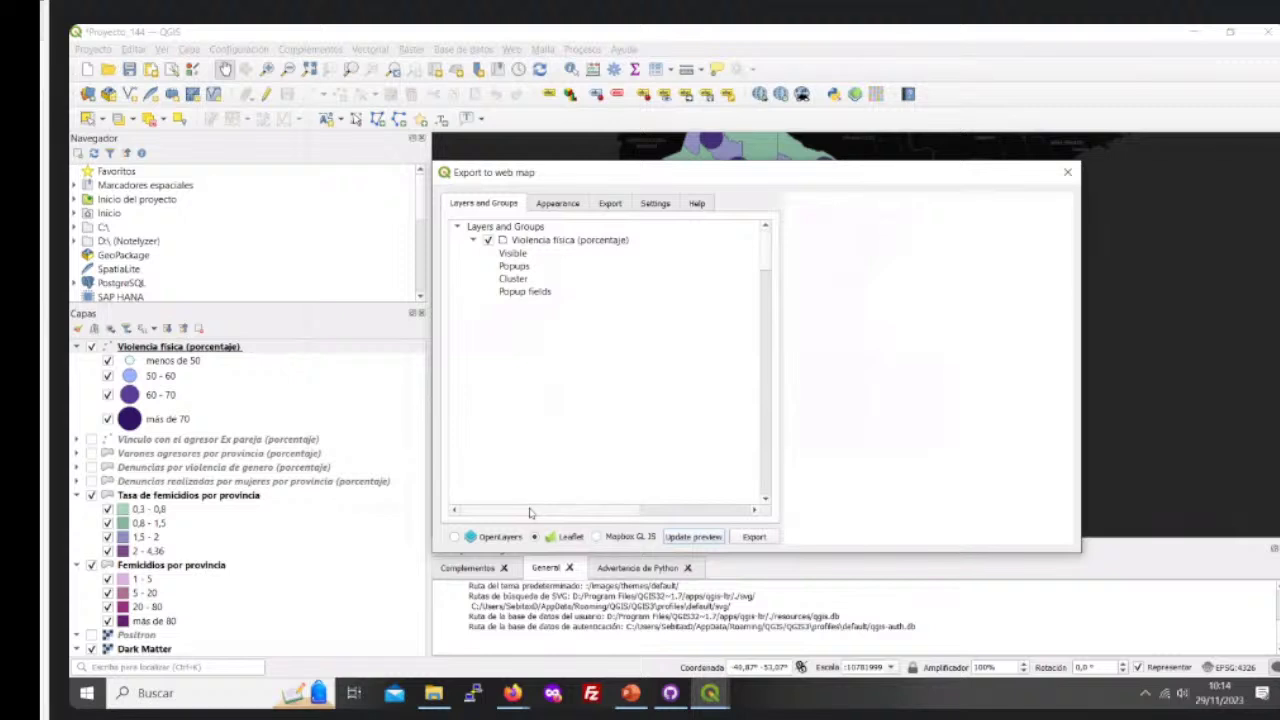
{"action": "left_click_drag", "start_coordinate": [530, 512], "coordinate": [626, 521]}
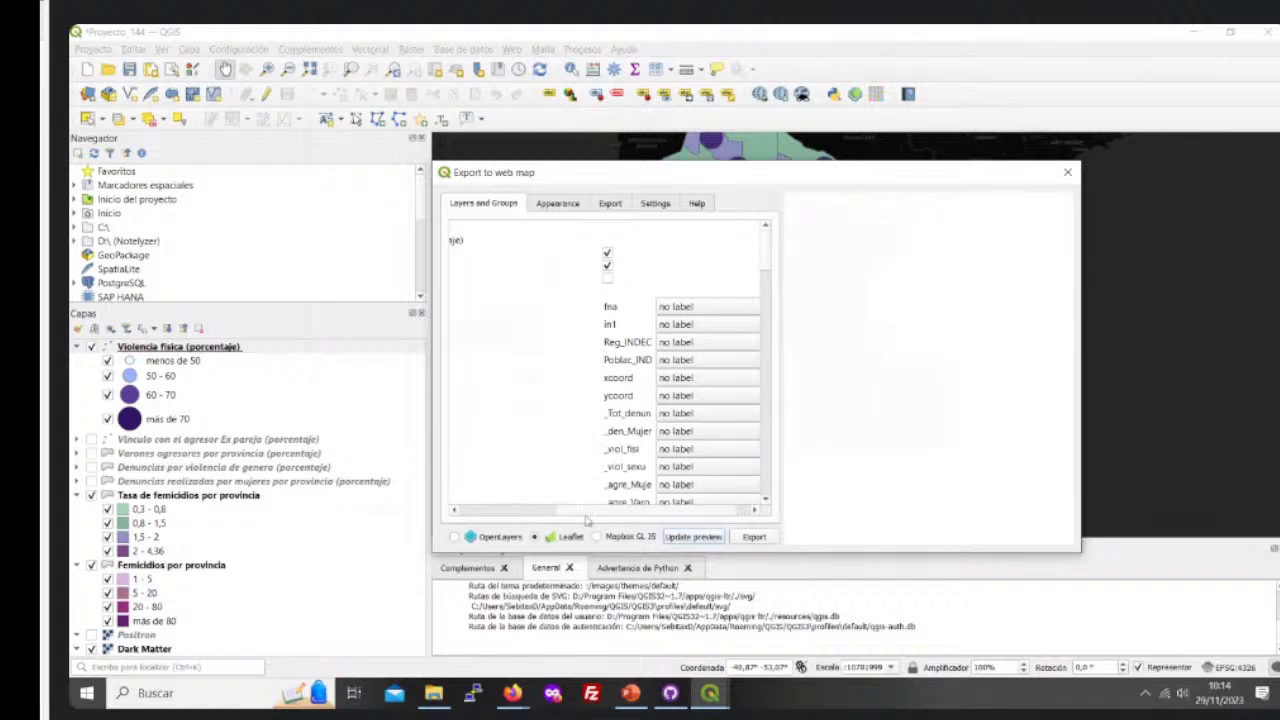
{"action": "left_click_drag", "start_coordinate": [589, 521], "coordinate": [510, 300]}
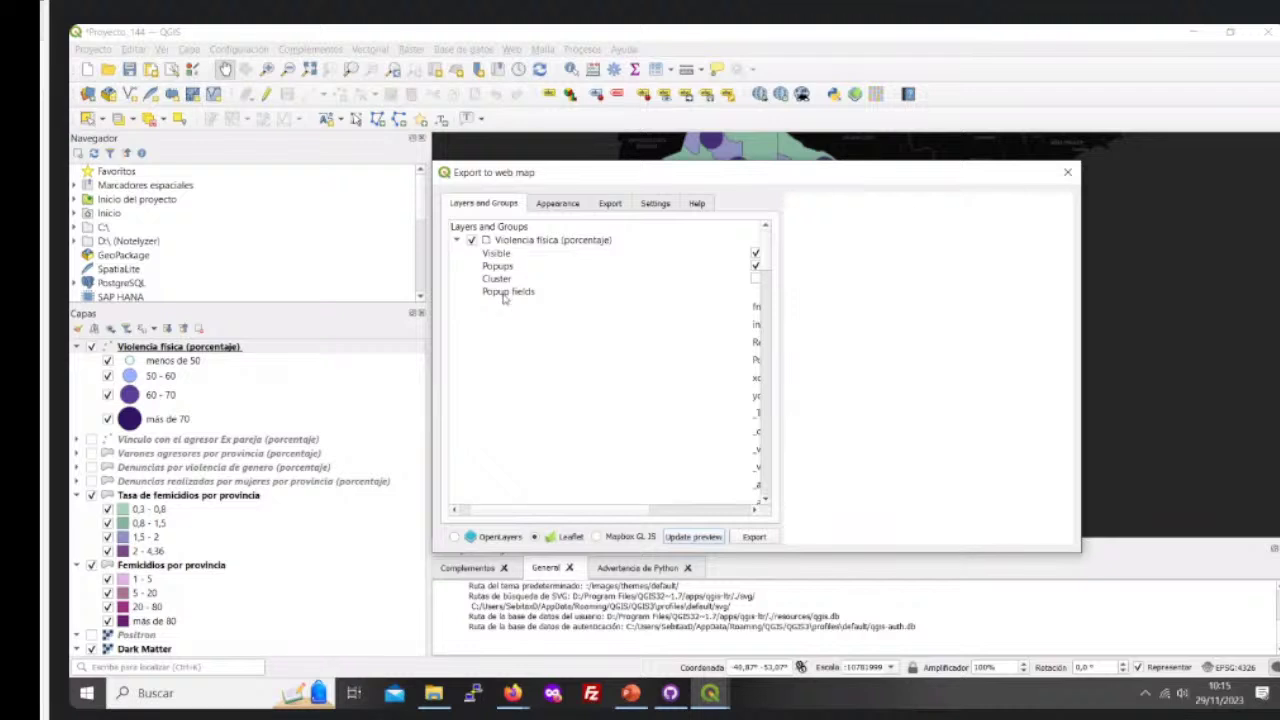
{"action": "left_click_drag", "start_coordinate": [522, 511], "coordinate": [599, 513]}
{"action": "scroll", "coordinate": [648, 393], "scroll_direction": "down", "scroll_amount": 2}
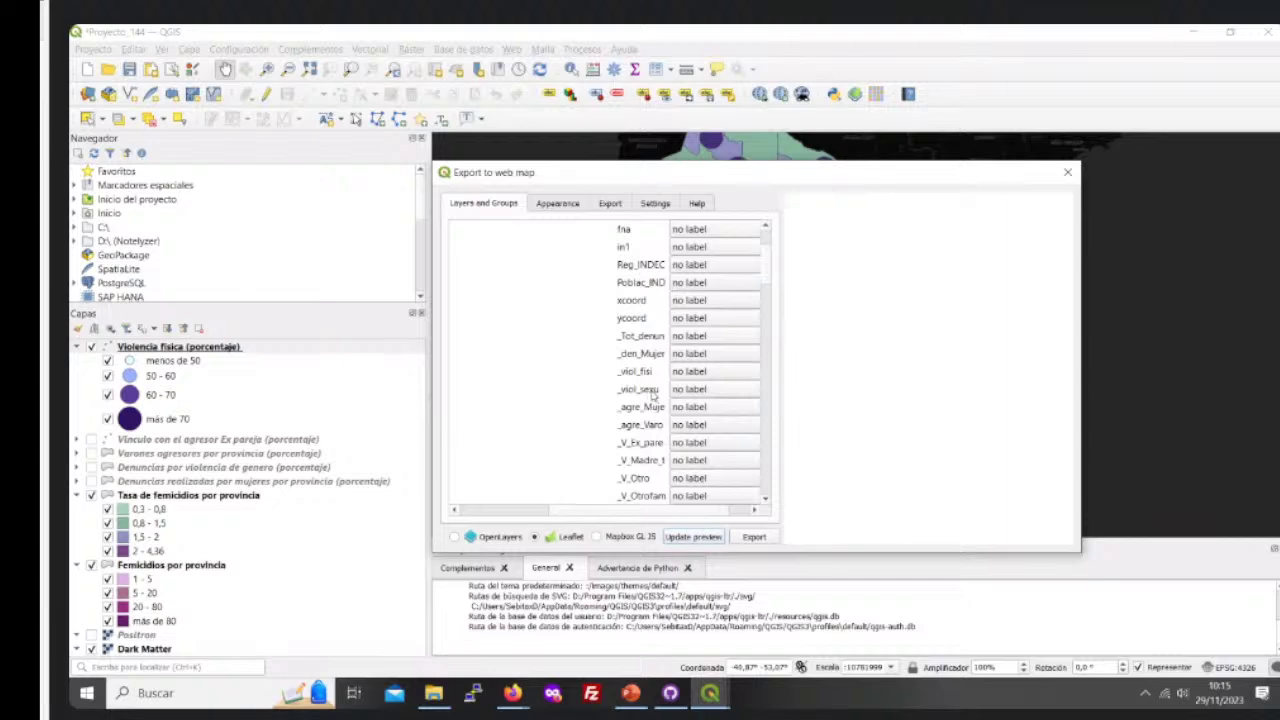
{"action": "scroll", "coordinate": [654, 396], "scroll_direction": "up", "scroll_amount": 3}
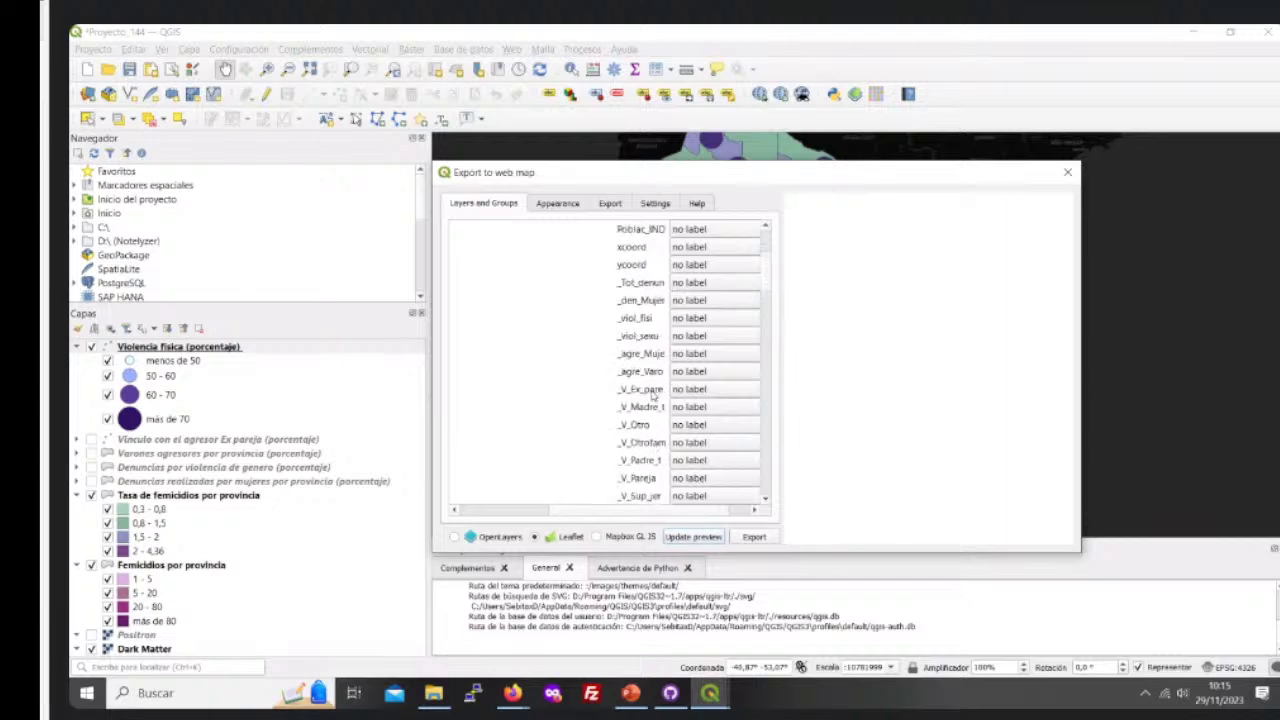
{"action": "left_click", "coordinate": [1068, 174]}
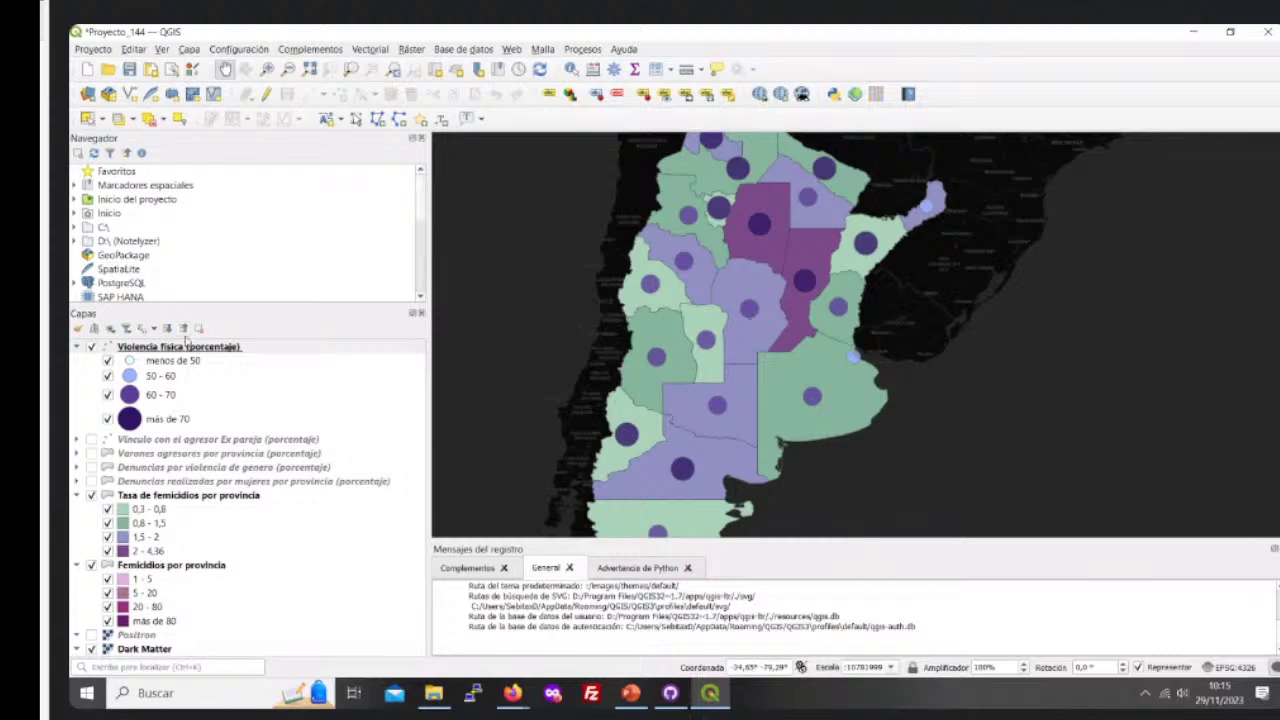
Step: Open the attribute table of the Violencia física (porcentaje) layer, review its fields, and close it
{"action": "left_click", "coordinate": [185, 344]}
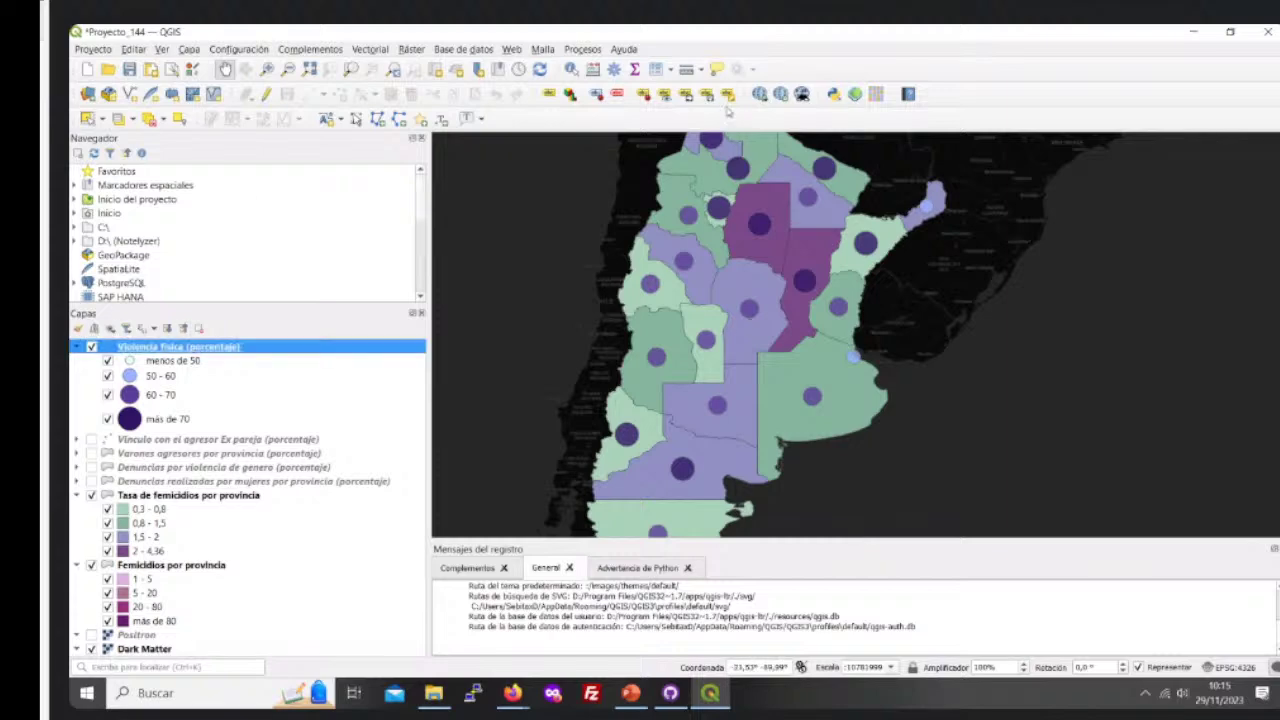
{"action": "left_click", "coordinate": [655, 70]}
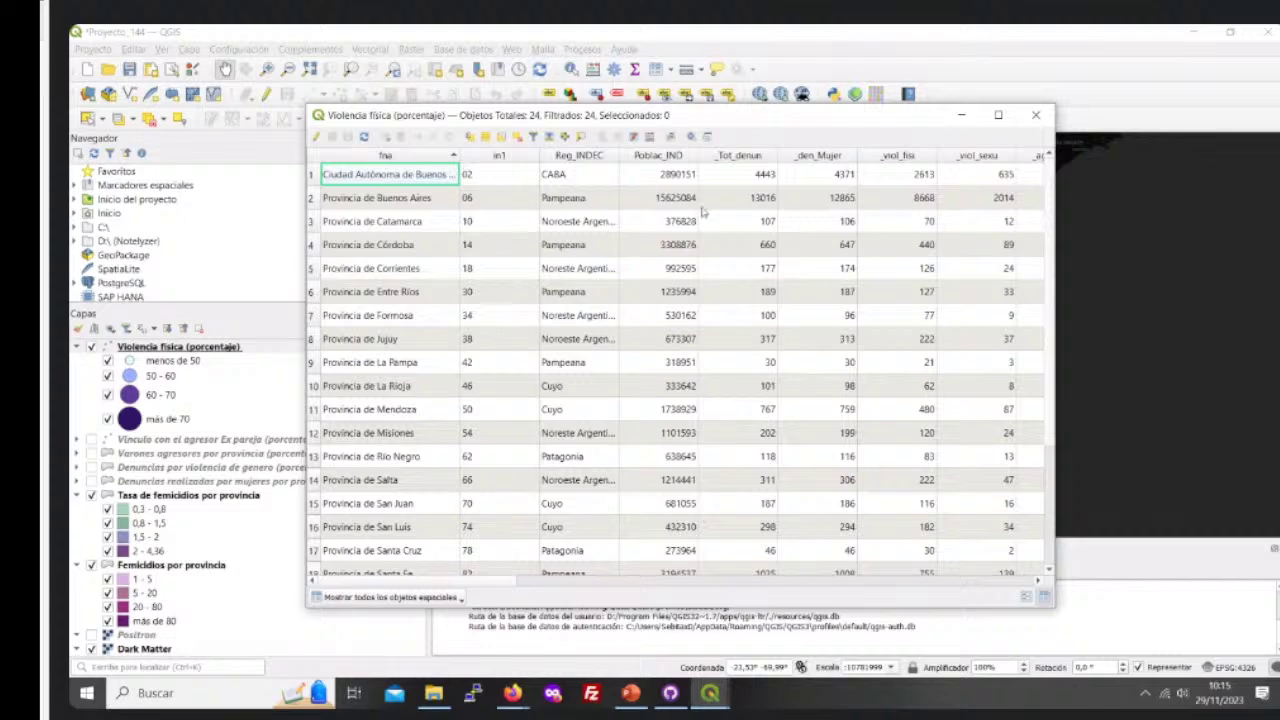
{"action": "left_click_drag", "start_coordinate": [425, 581], "coordinate": [465, 543]}
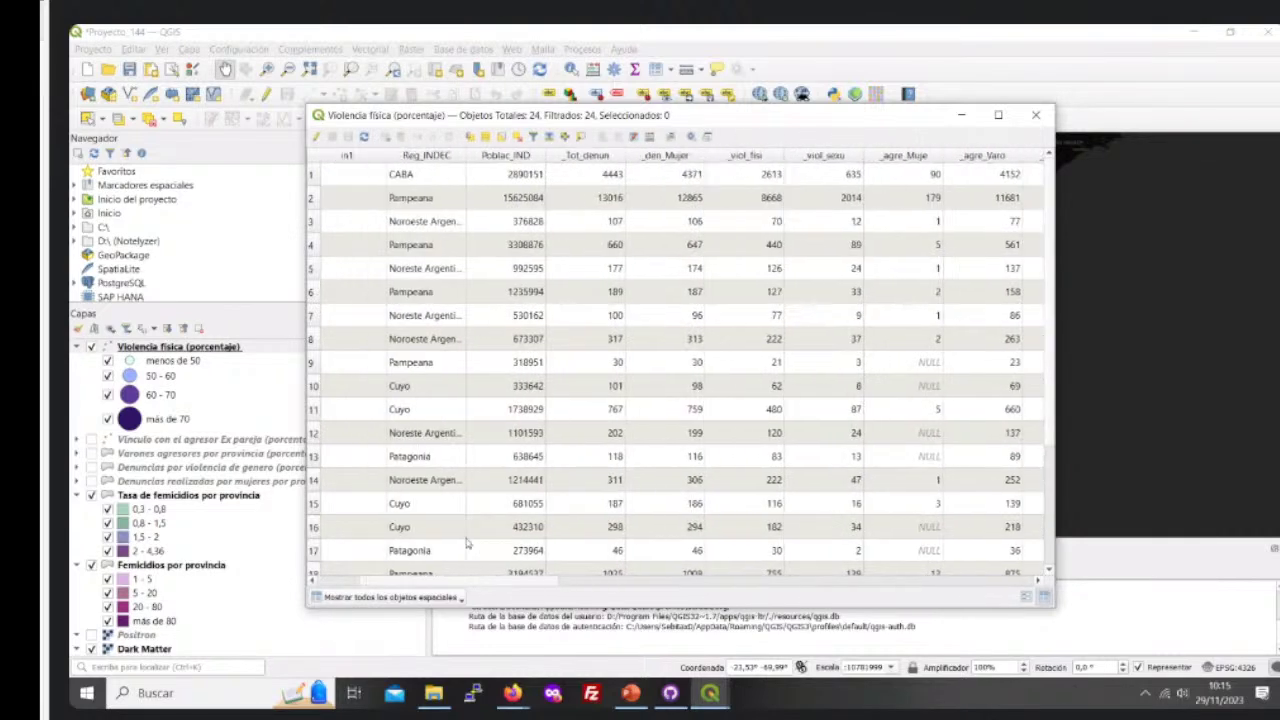
{"action": "left_click_drag", "start_coordinate": [502, 582], "coordinate": [400, 562]}
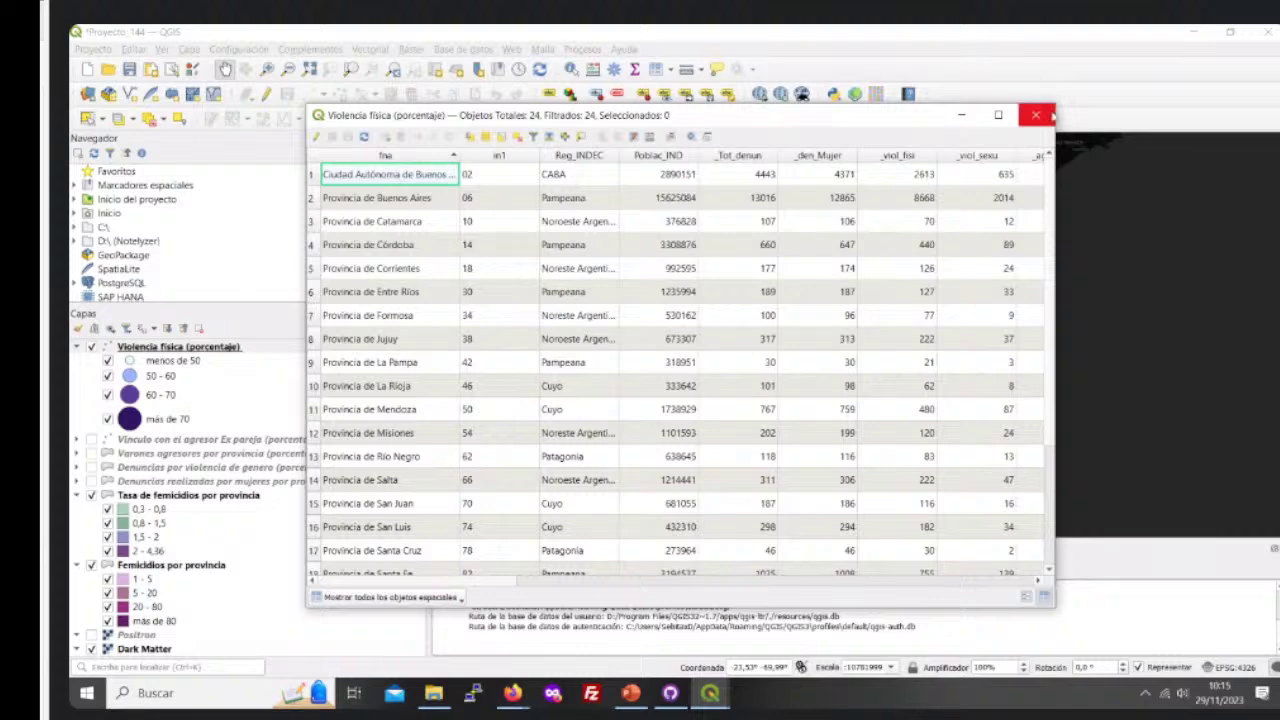
{"action": "left_click", "coordinate": [1037, 115]}
Step: Reopen the qgis2web web map export for the project
{"action": "left_click", "coordinate": [511, 49]}
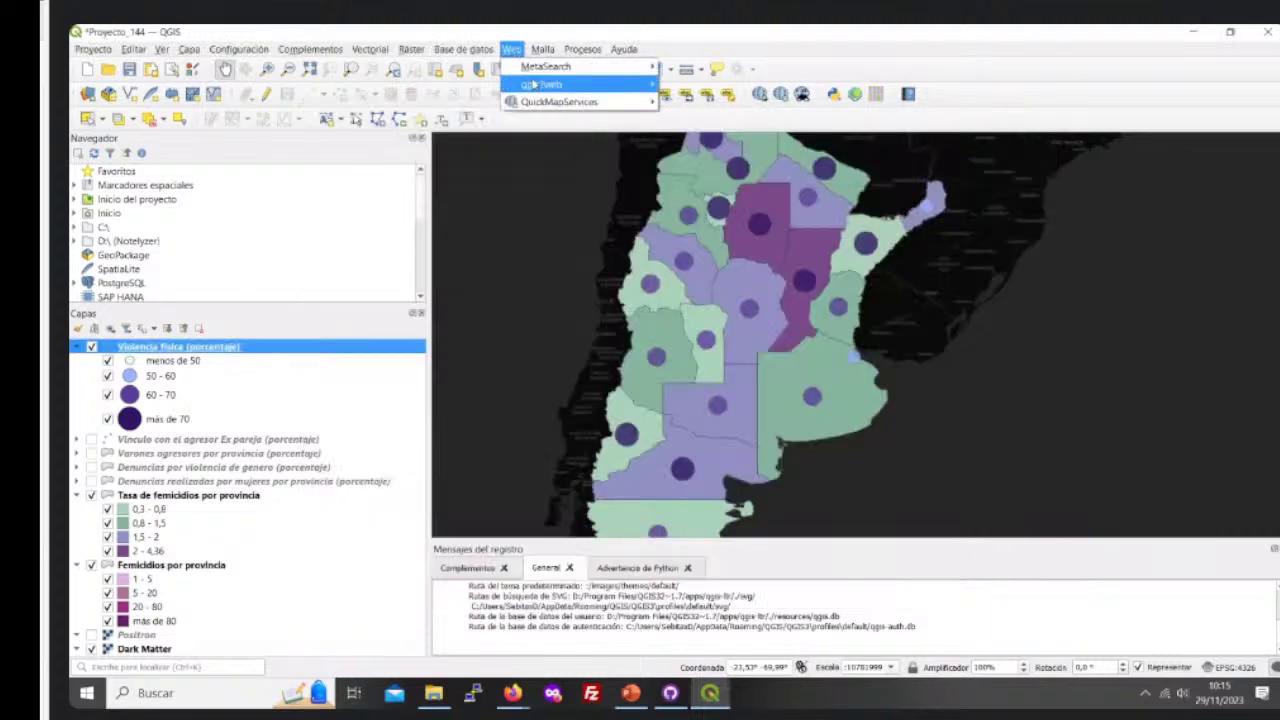
{"action": "mouse_move", "coordinate": [545, 85]}
{"action": "left_click", "coordinate": [712, 84]}
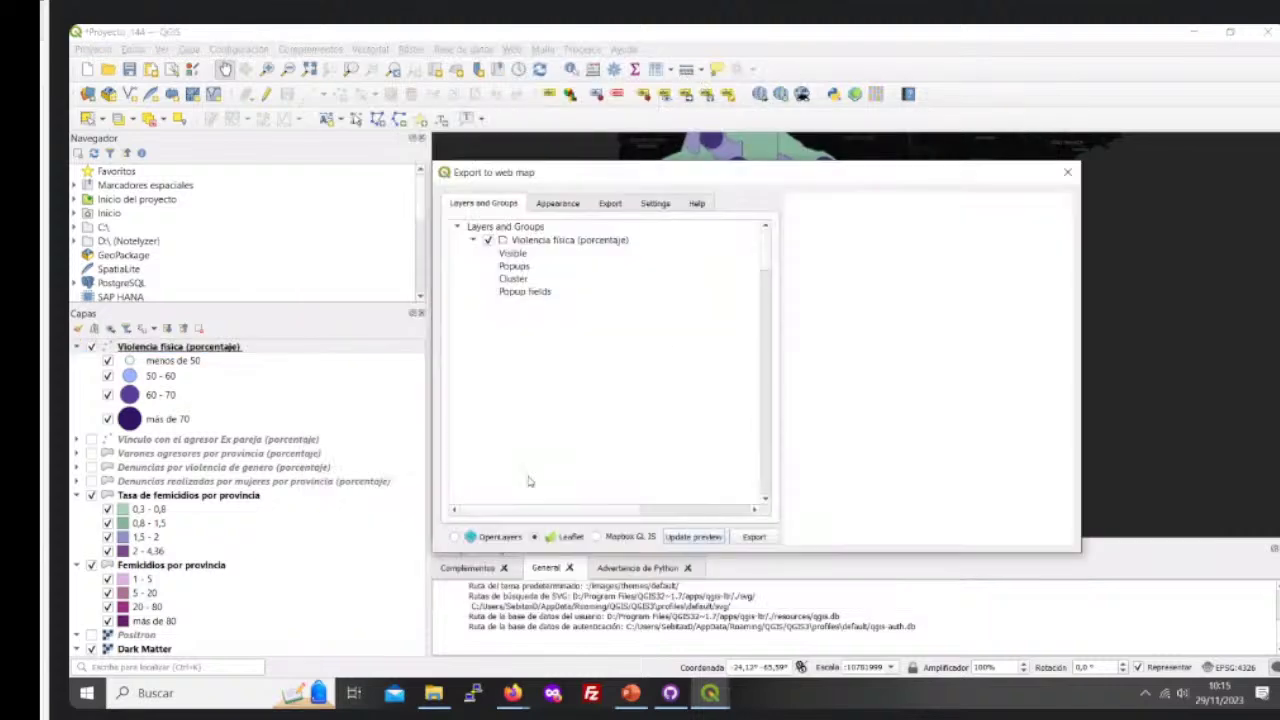
Step: Set the fna popup field of the Violencia física (porcentaje) layer to header label
{"action": "left_click_drag", "start_coordinate": [500, 513], "coordinate": [569, 477]}
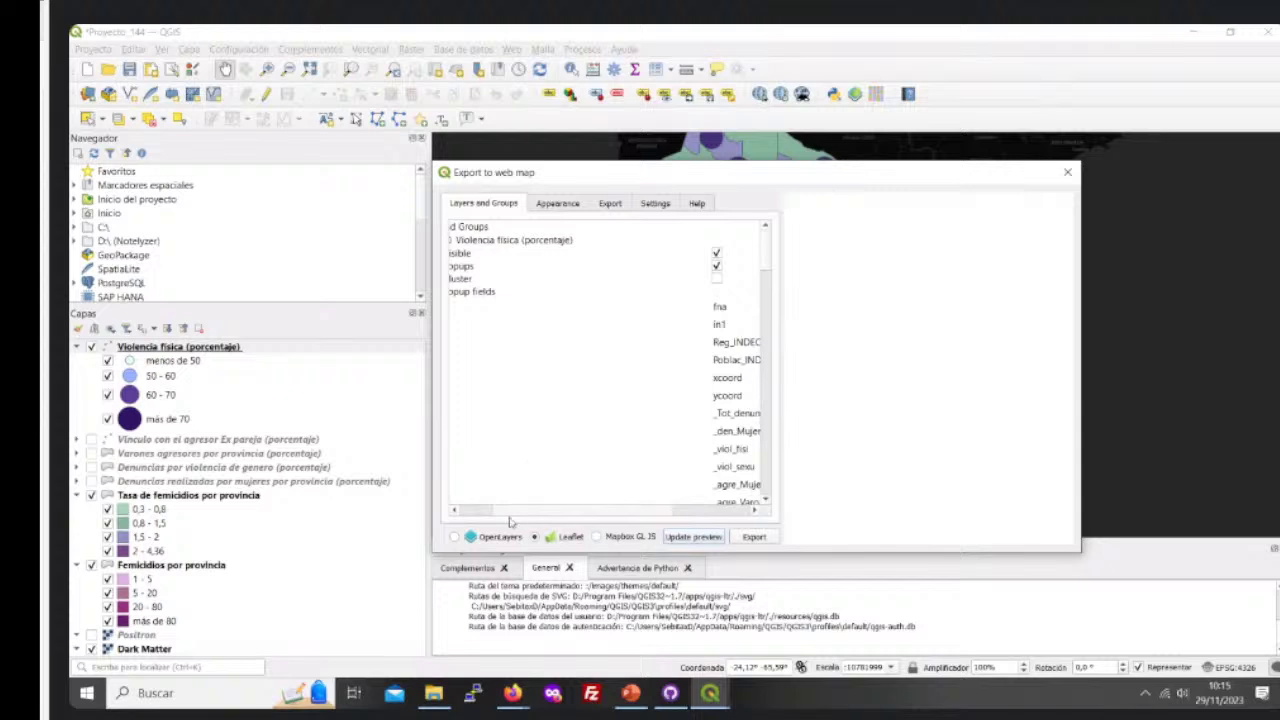
{"action": "left_click_drag", "start_coordinate": [510, 515], "coordinate": [685, 390]}
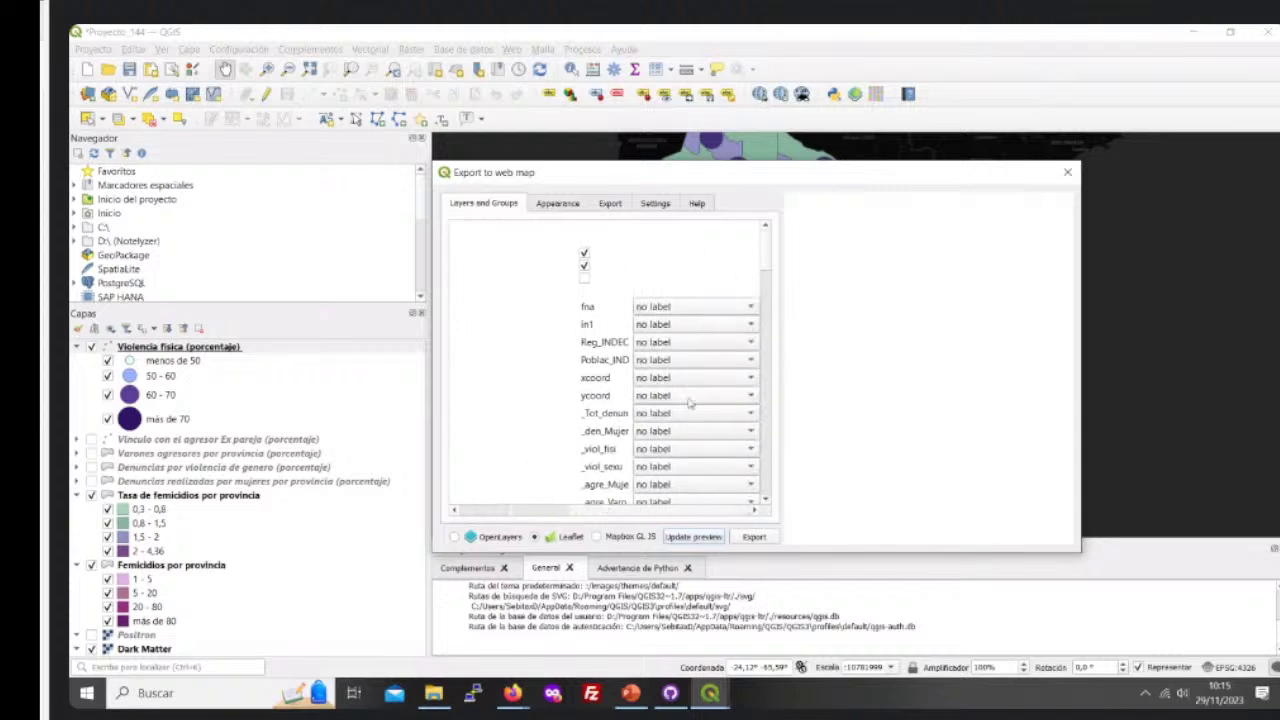
{"action": "left_click", "coordinate": [675, 310]}
{"action": "left_click", "coordinate": [677, 309]}
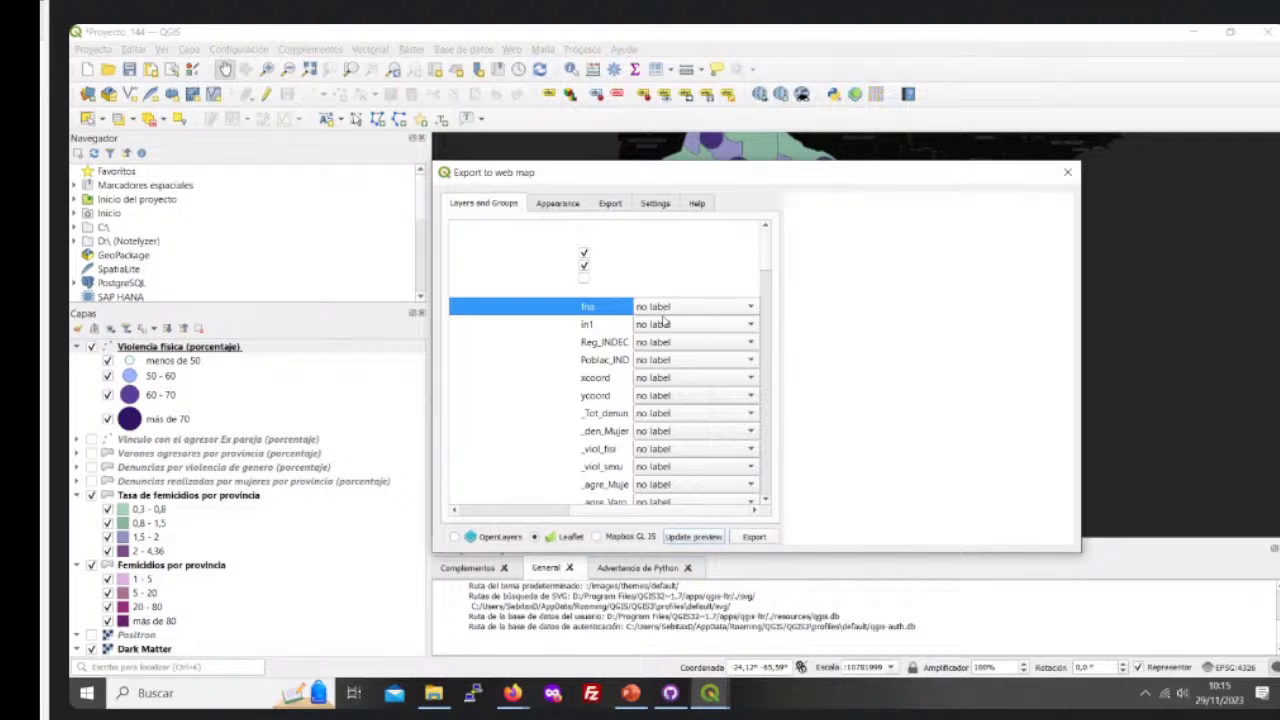
{"action": "left_click", "coordinate": [670, 312]}
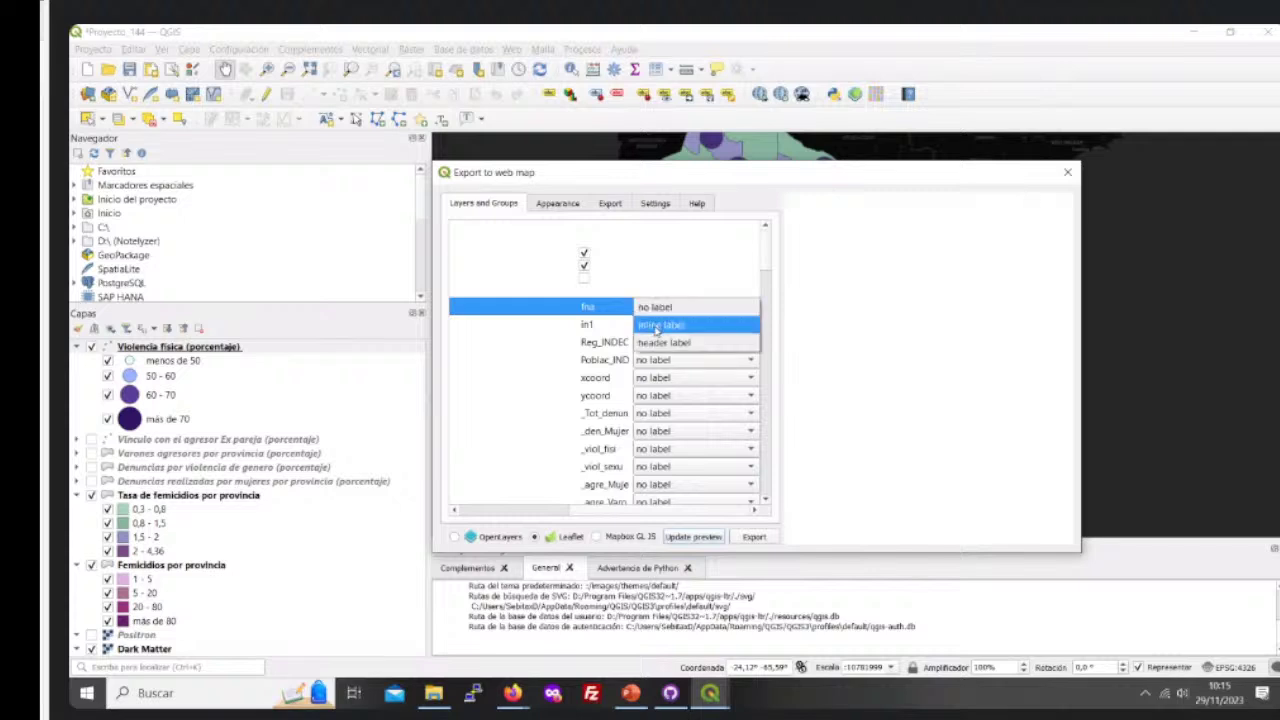
{"action": "left_click", "coordinate": [657, 328]}
{"action": "left_click", "coordinate": [660, 310]}
{"action": "left_click", "coordinate": [661, 330]}
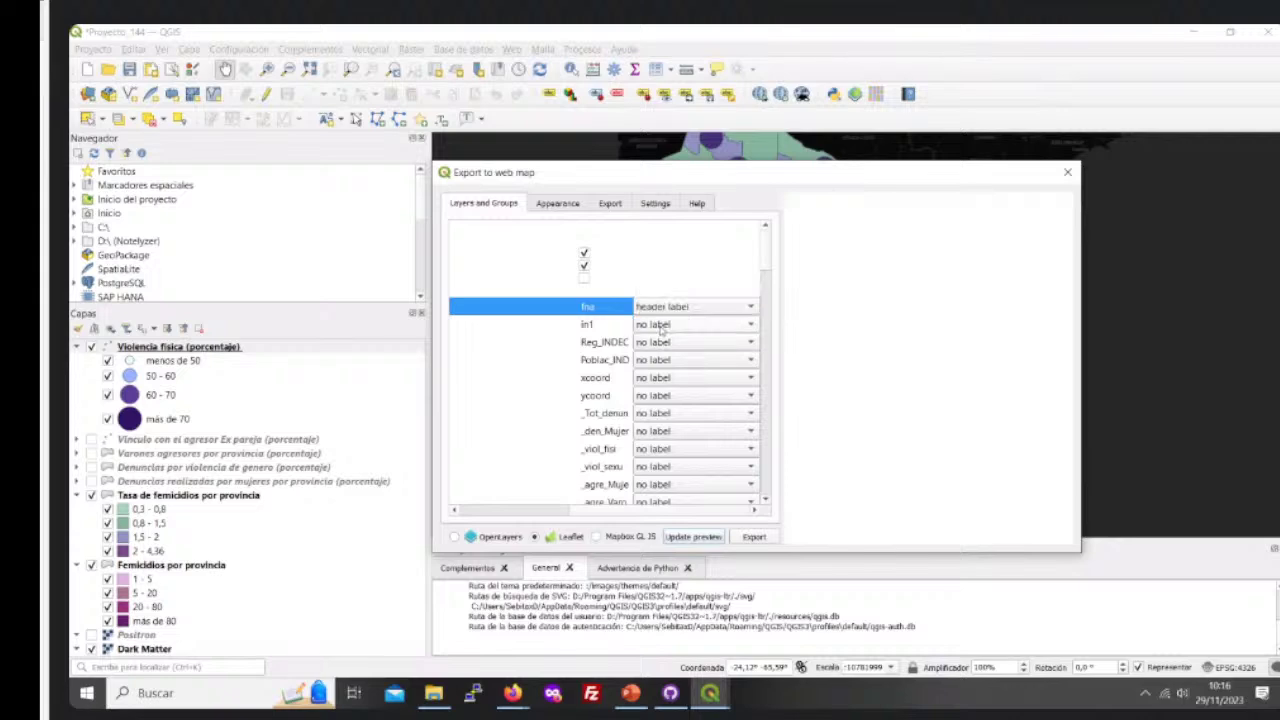
Step: Set the popup fields of Violencia física (porcentaje): fna, Reg_INDEC and Poblac_IND to inline label, and in1 to header label
{"action": "left_click", "coordinate": [660, 306]}
{"action": "left_click", "coordinate": [662, 290]}
{"action": "left_click", "coordinate": [665, 325]}
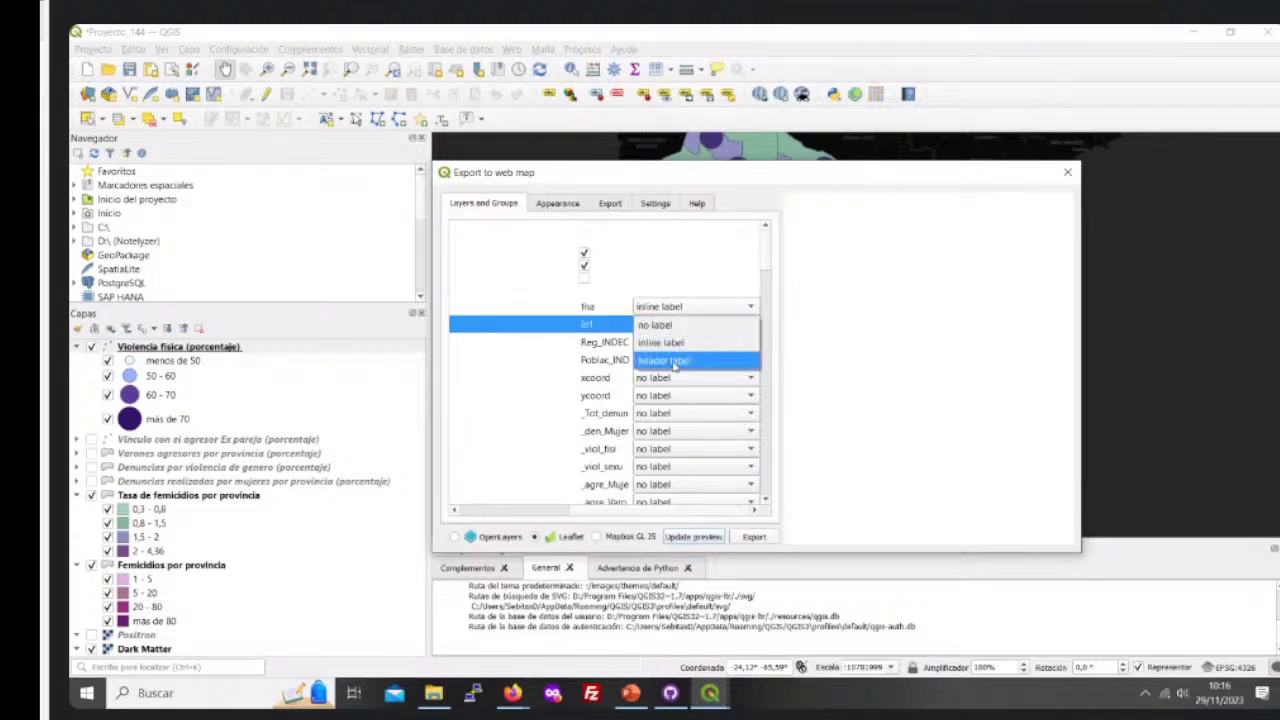
{"action": "left_click", "coordinate": [675, 363]}
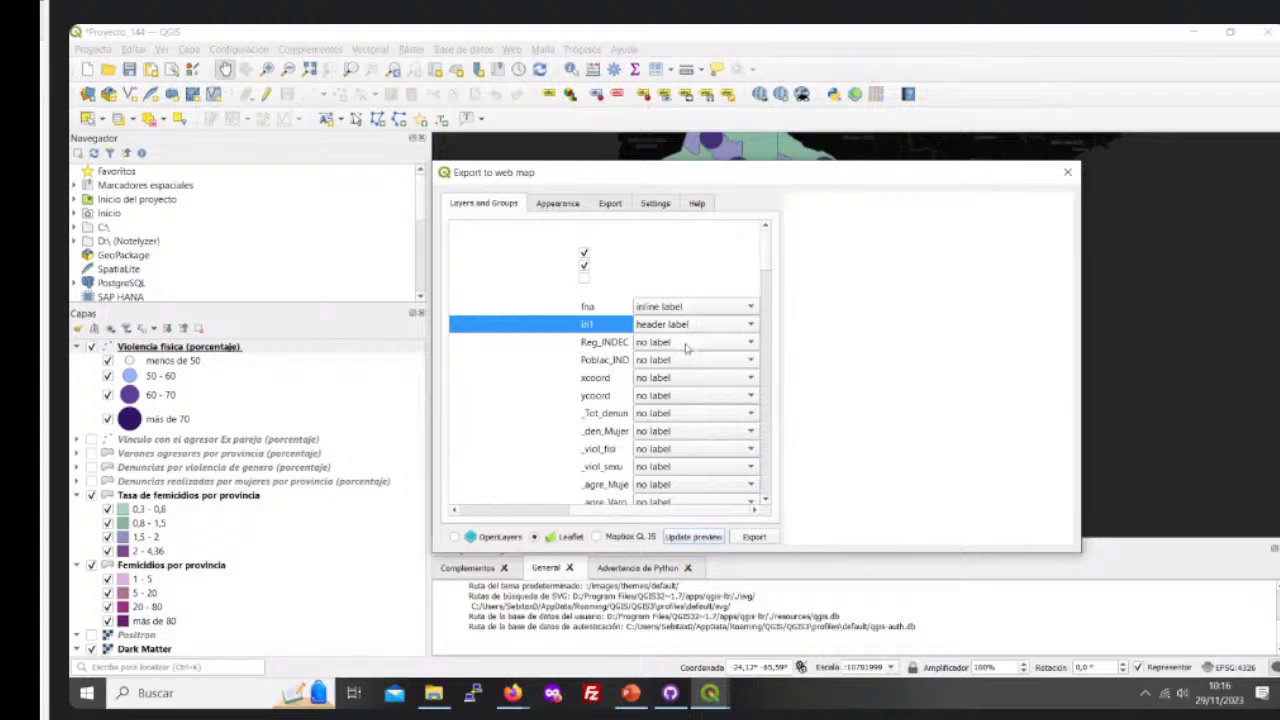
{"action": "scroll", "coordinate": [690, 345], "scroll_direction": "down", "scroll_amount": 1}
{"action": "scroll", "coordinate": [694, 362], "scroll_direction": "down", "scroll_amount": 1}
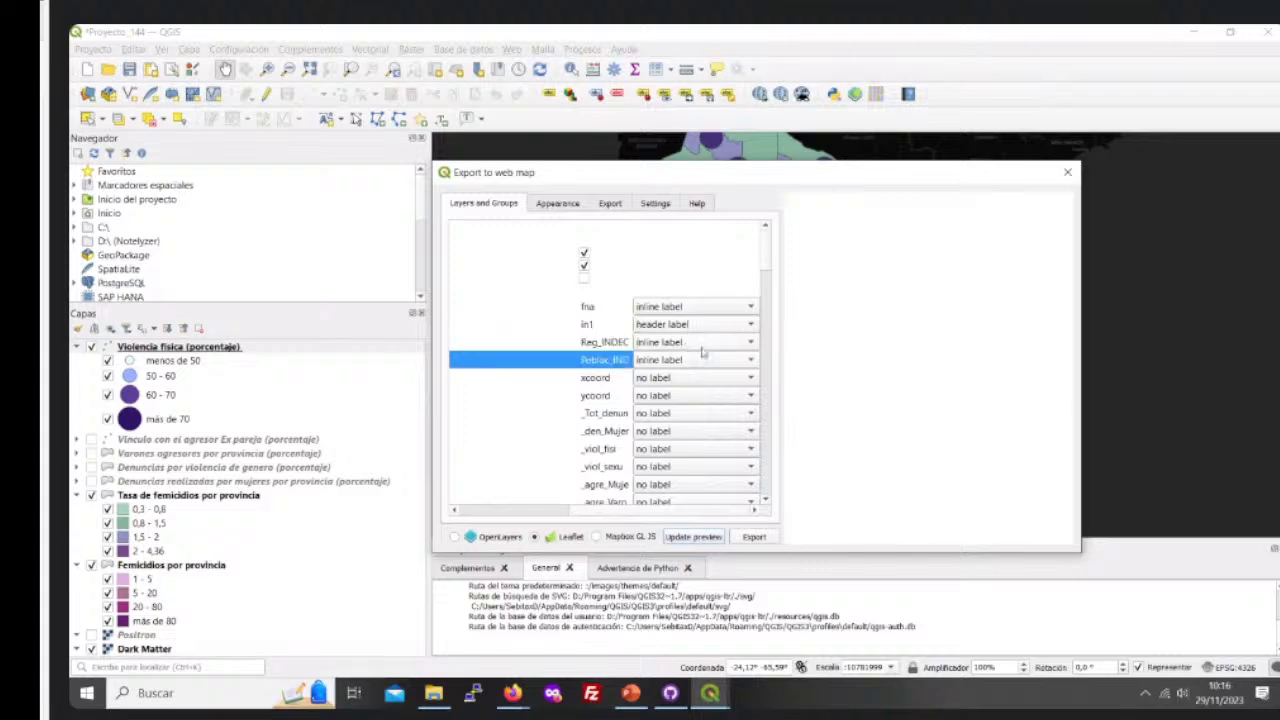
{"action": "scroll", "coordinate": [703, 348], "scroll_direction": "up", "scroll_amount": 1}
{"action": "scroll", "coordinate": [690, 346], "scroll_direction": "down", "scroll_amount": 1}
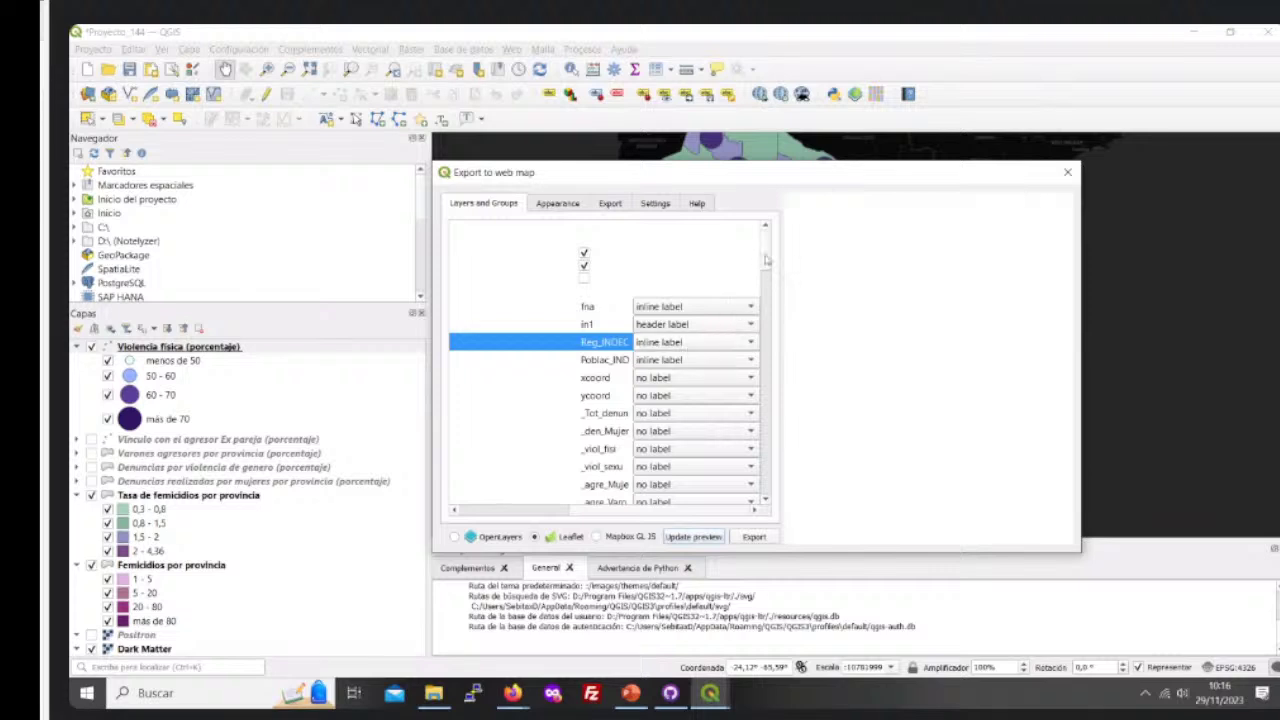
Step: Examine the remaining layers of the web map export and their options, from Vínculo con el agresor Ex pareja down to the Positron and Dark Matter basemaps
{"action": "left_click_drag", "start_coordinate": [766, 260], "coordinate": [754, 320]}
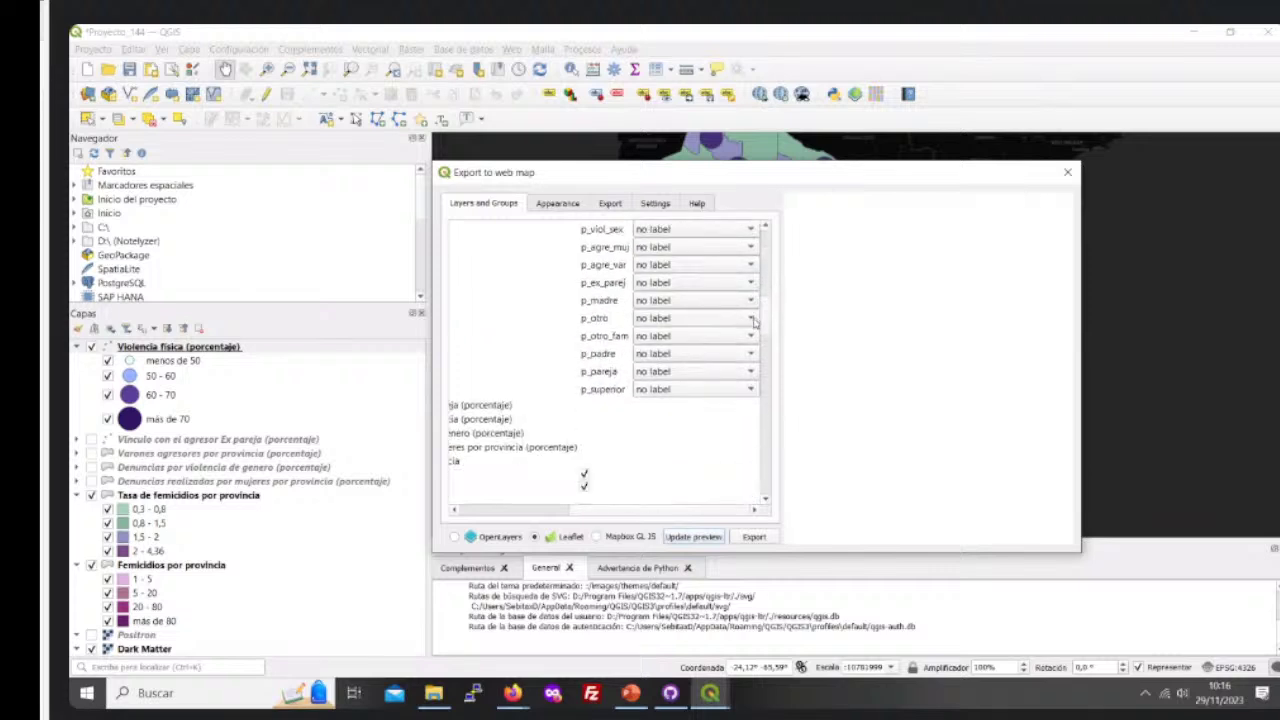
{"action": "left_click_drag", "start_coordinate": [587, 515], "coordinate": [466, 516]}
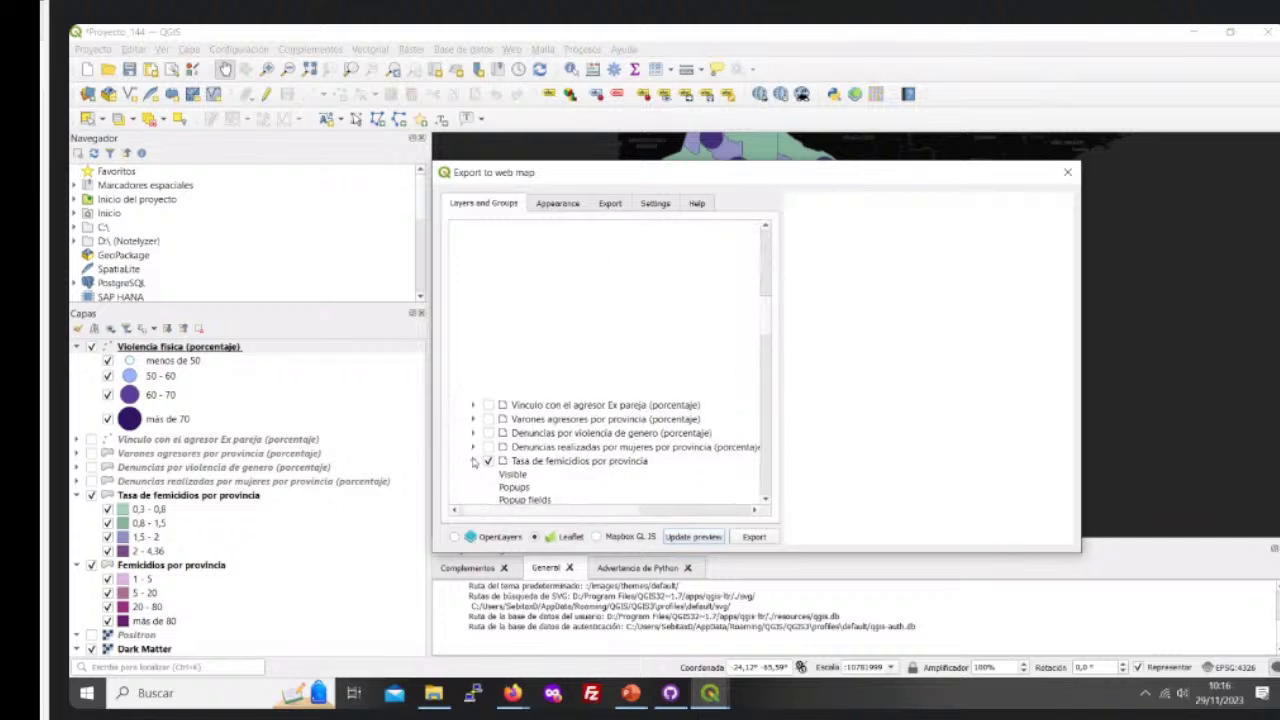
{"action": "left_click", "coordinate": [473, 405]}
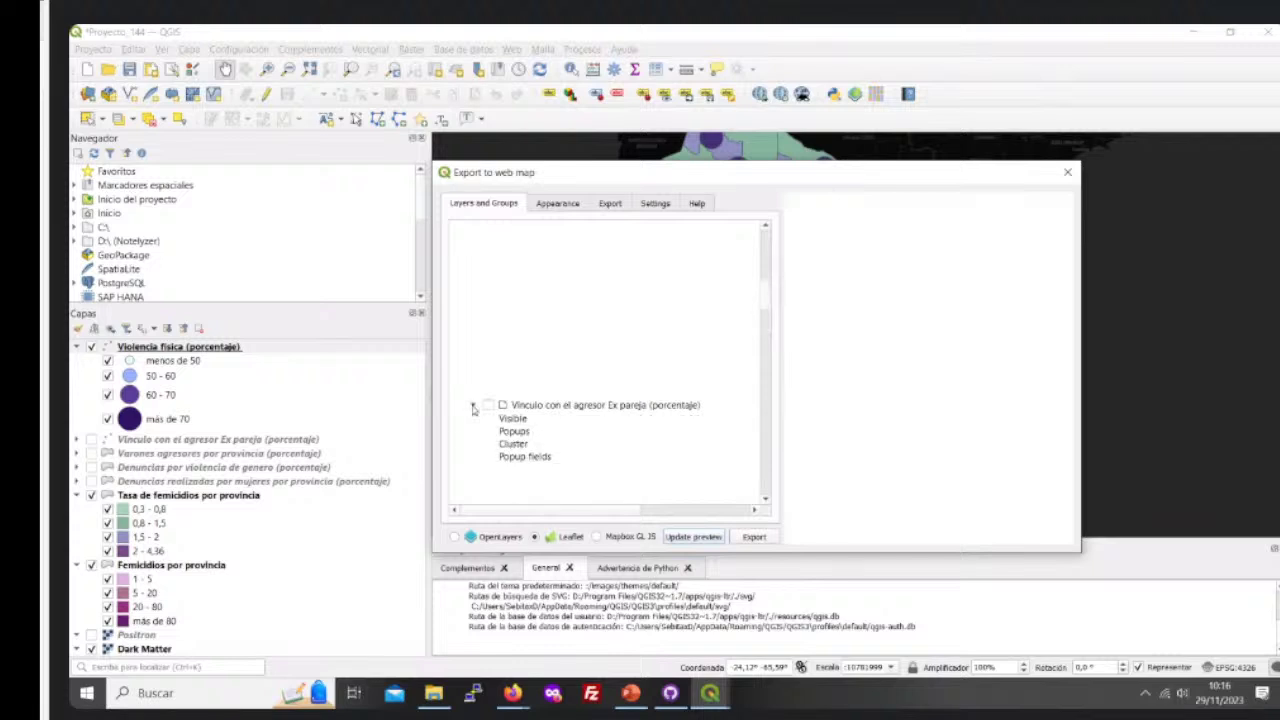
{"action": "left_click", "coordinate": [473, 405]}
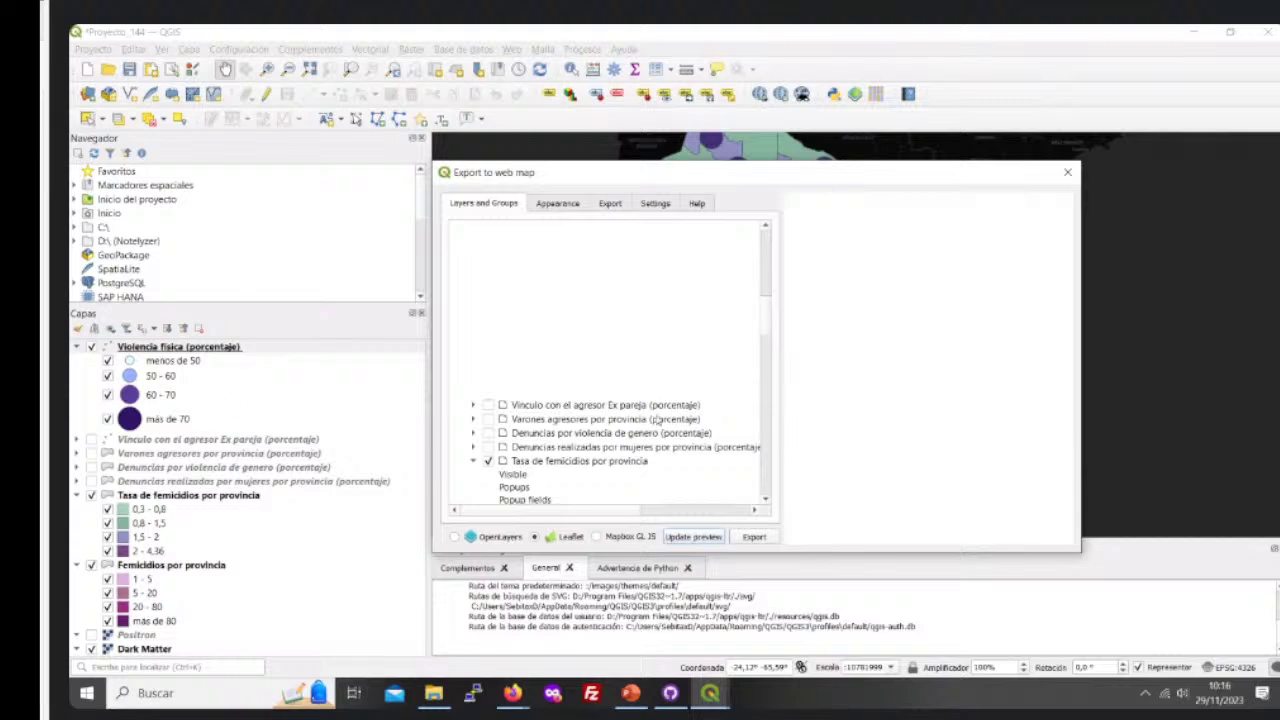
{"action": "scroll", "coordinate": [765, 333], "scroll_direction": "down", "scroll_amount": 2}
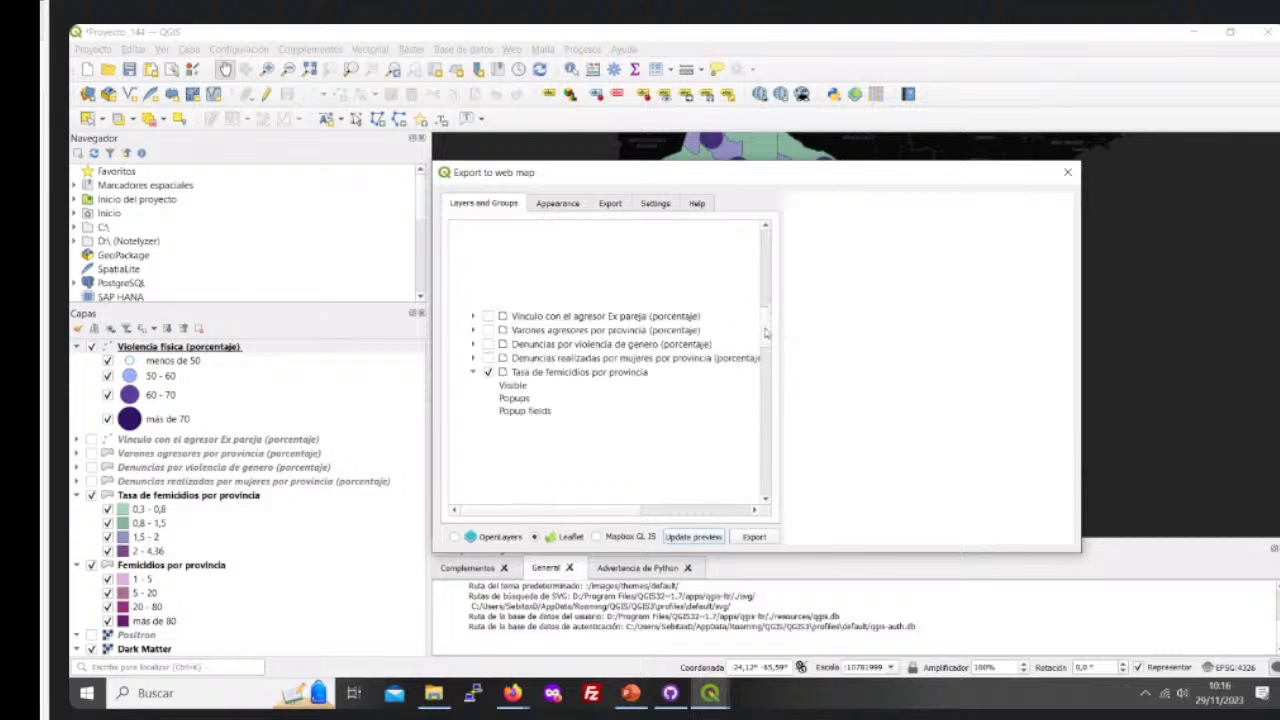
{"action": "scroll", "coordinate": [765, 333], "scroll_direction": "down", "scroll_amount": 2}
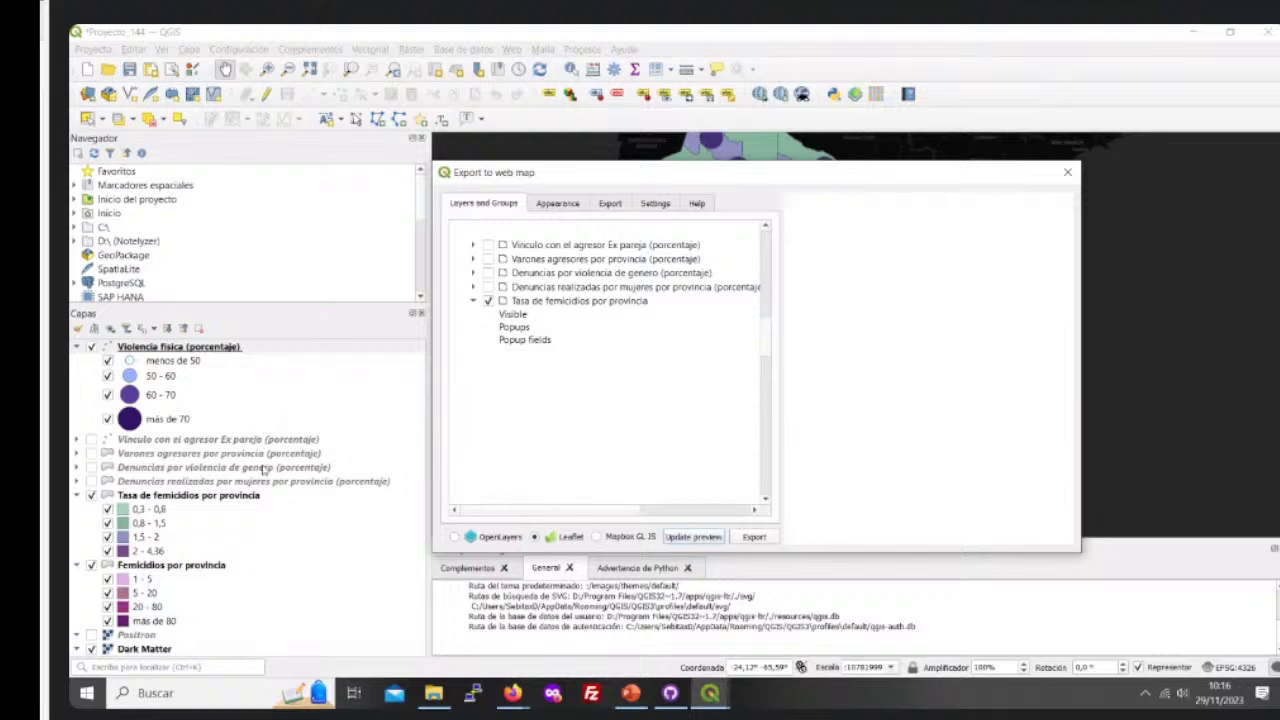
{"action": "left_click_drag", "start_coordinate": [585, 511], "coordinate": [617, 474]}
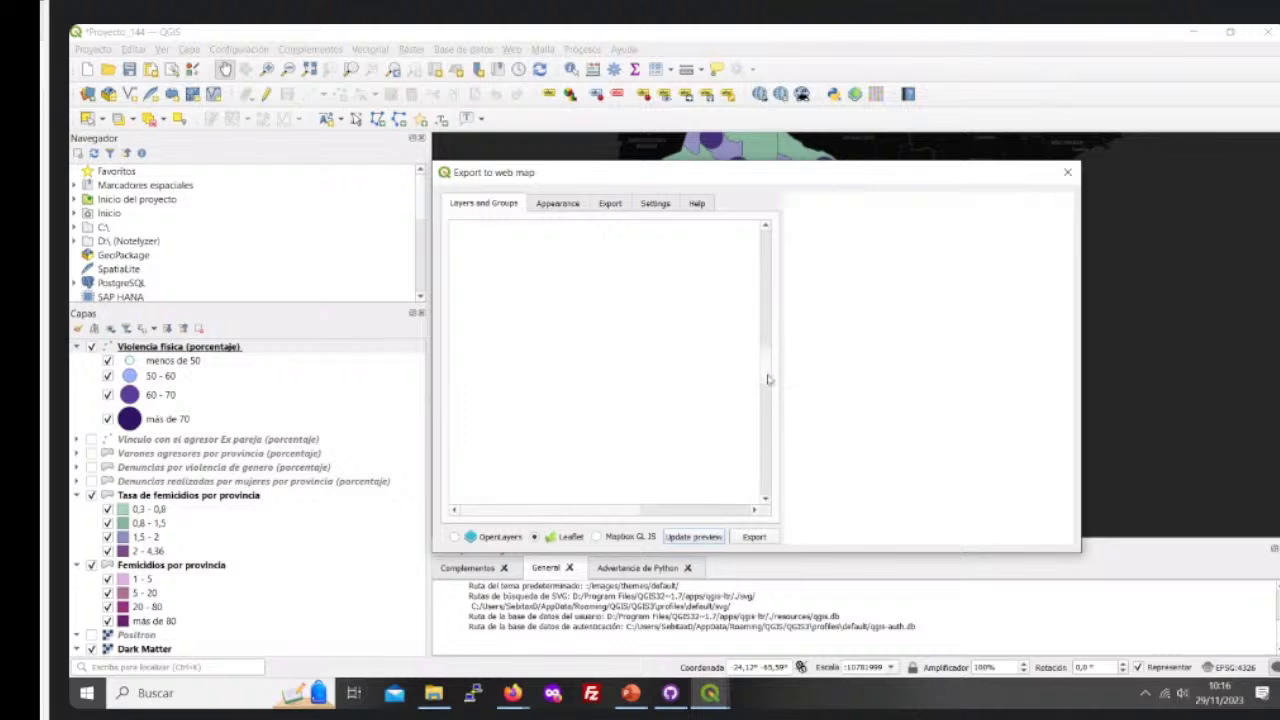
{"action": "left_click_drag", "start_coordinate": [768, 379], "coordinate": [760, 494]}
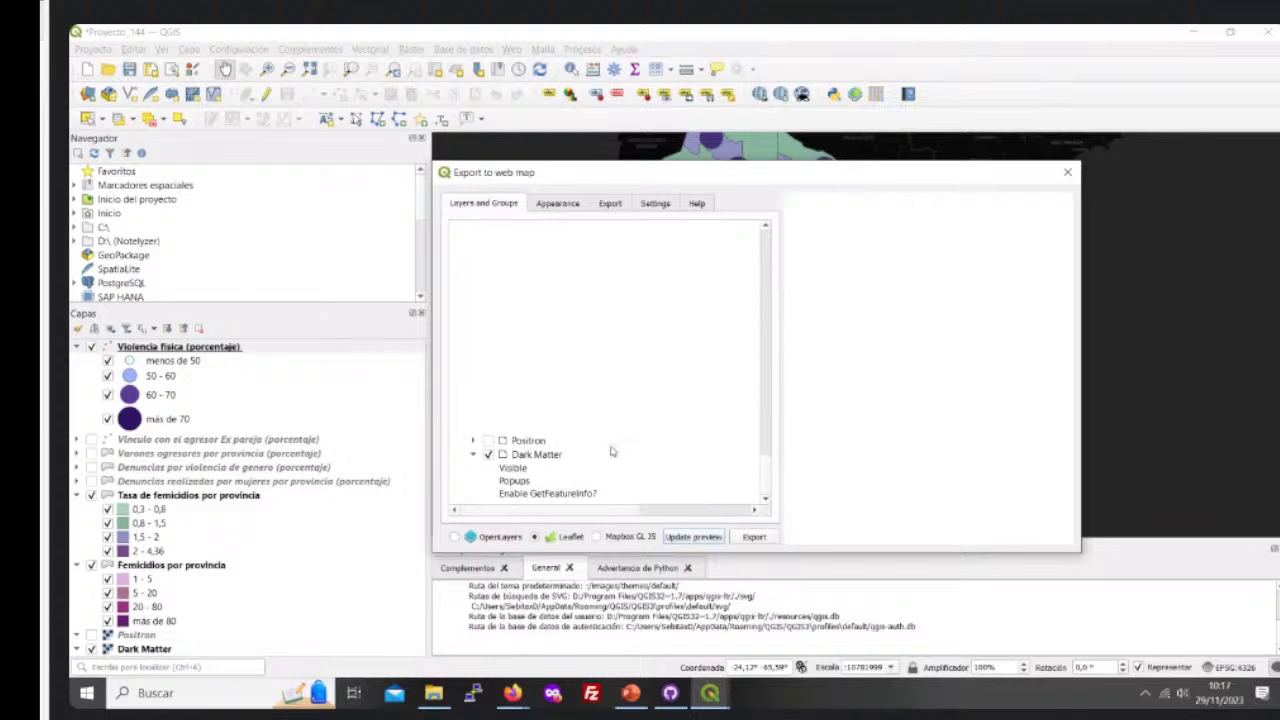
{"action": "left_click", "coordinate": [473, 441]}
{"action": "left_click", "coordinate": [473, 441]}
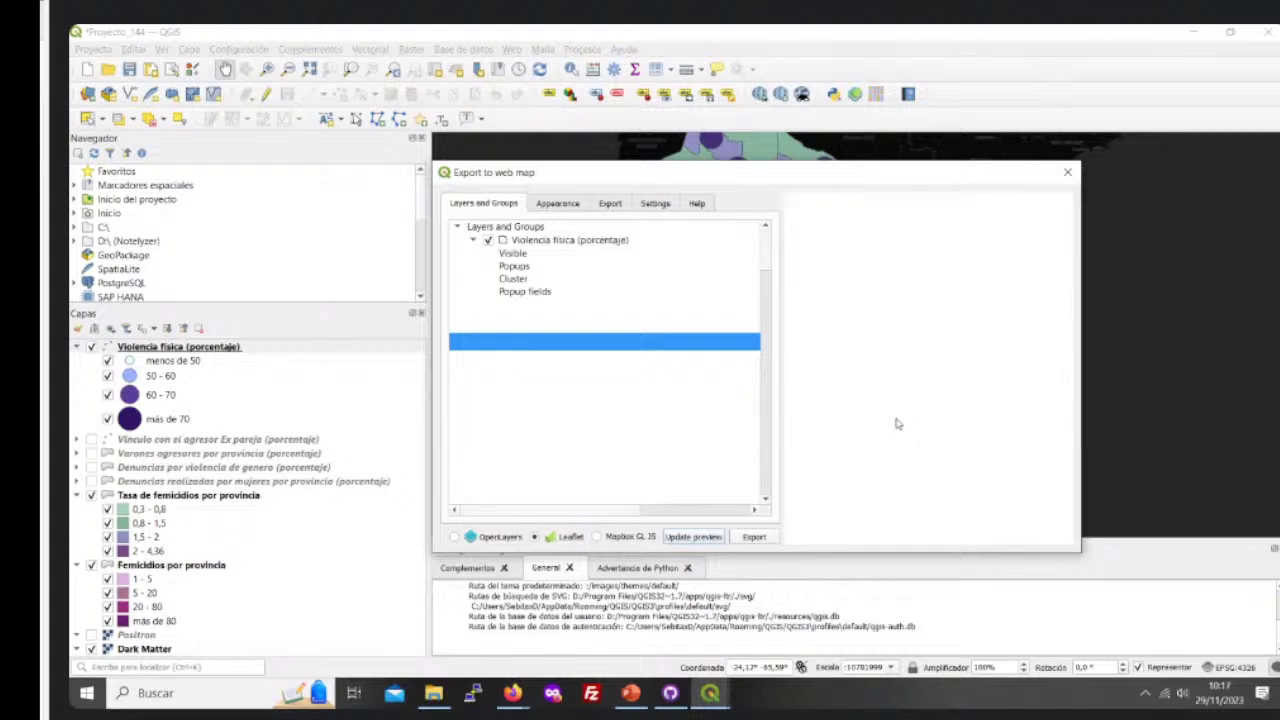
Step: Update the web map preview and look over the appearance options and the full list of layers and groups
{"action": "left_click", "coordinate": [698, 542]}
{"action": "scroll", "coordinate": [768, 270], "scroll_direction": "down", "scroll_amount": 1}
{"action": "scroll", "coordinate": [768, 275], "scroll_direction": "up", "scroll_amount": 1}
{"action": "left_click_drag", "start_coordinate": [765, 270], "coordinate": [712, 541]}
{"action": "left_click", "coordinate": [557, 204]}
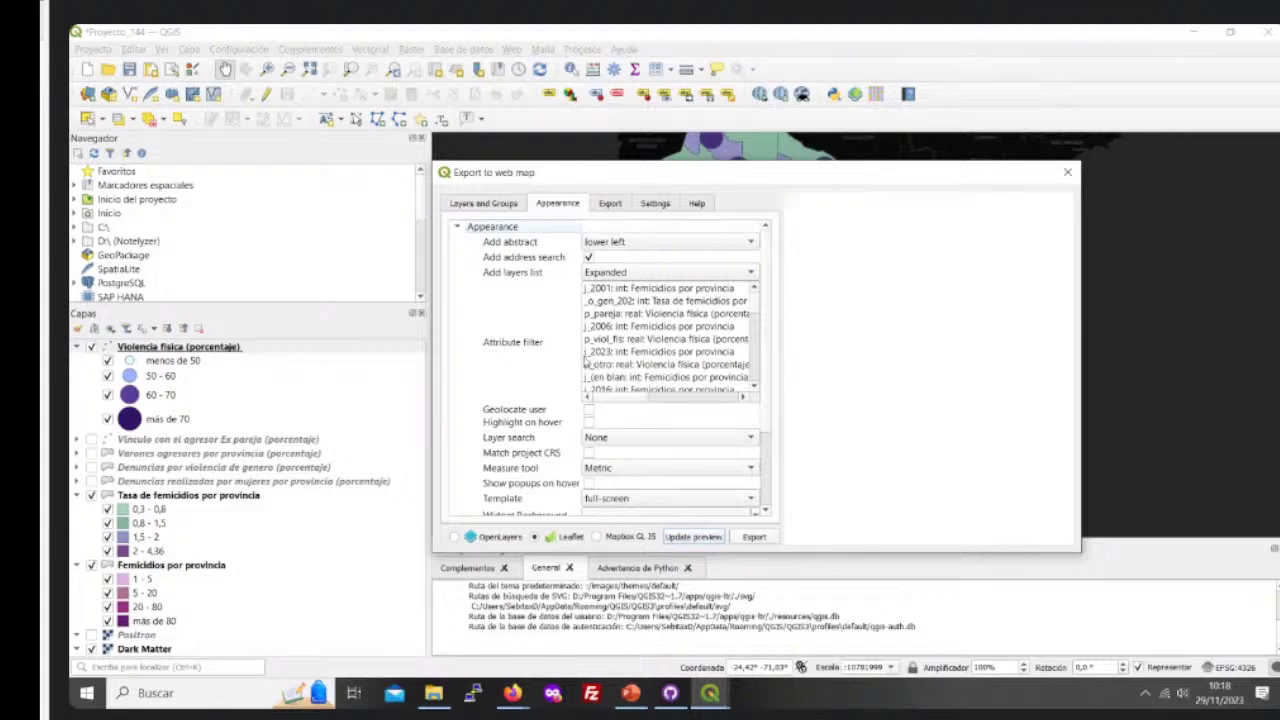
{"action": "left_click", "coordinate": [490, 203]}
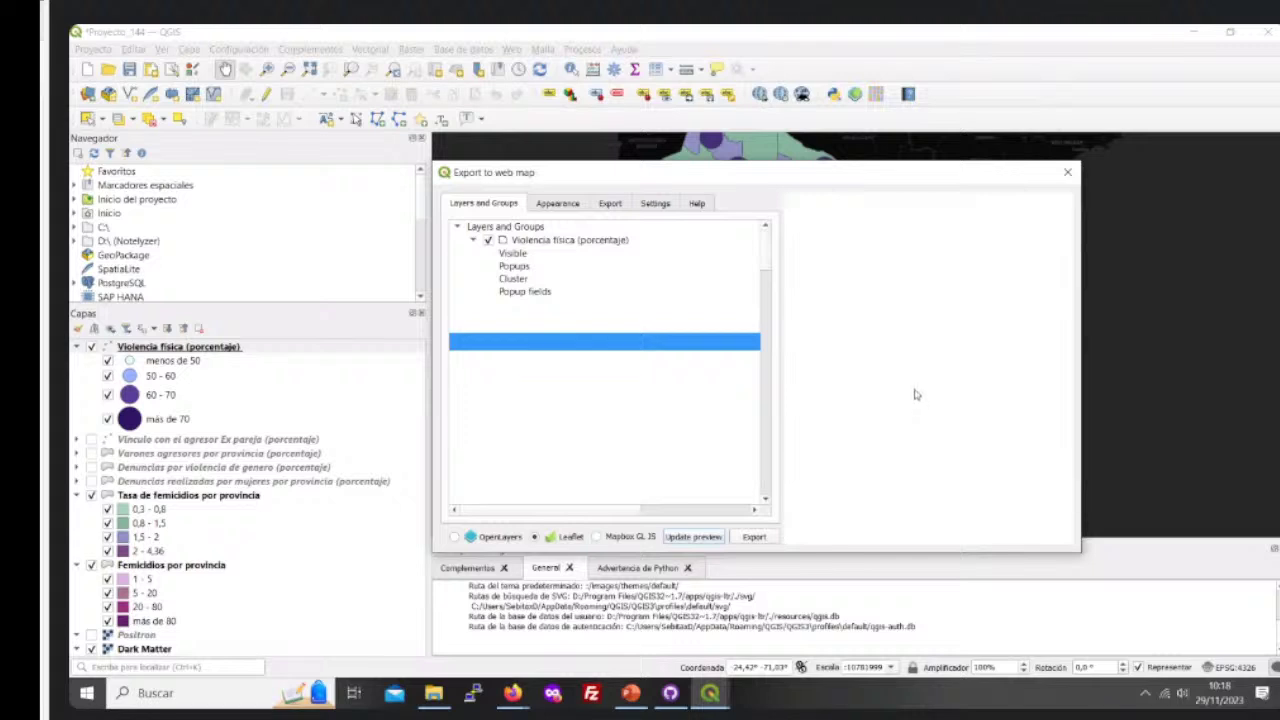
{"action": "left_click_drag", "start_coordinate": [765, 250], "coordinate": [752, 449]}
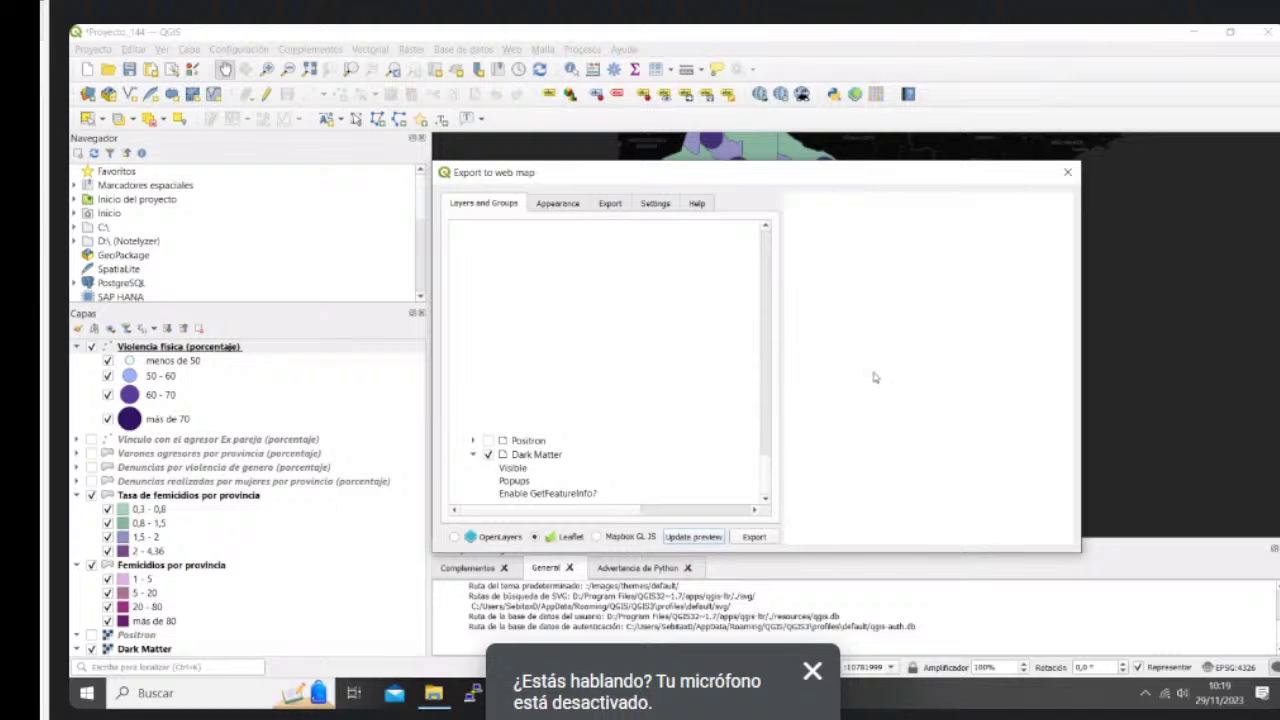
Step: Set the measure tool to None in the appearance options of the web map
{"action": "left_click", "coordinate": [557, 205]}
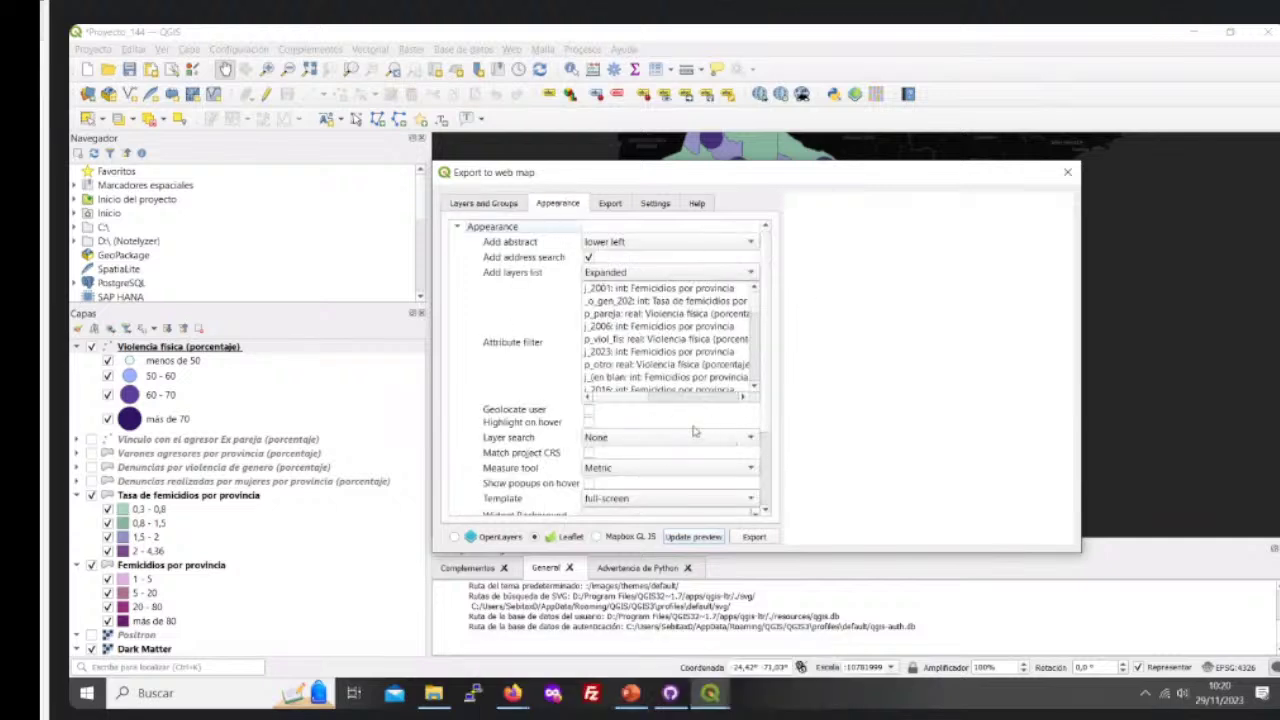
{"action": "scroll", "coordinate": [700, 426], "scroll_direction": "down", "scroll_amount": 1}
{"action": "scroll", "coordinate": [695, 430], "scroll_direction": "up", "scroll_amount": 1}
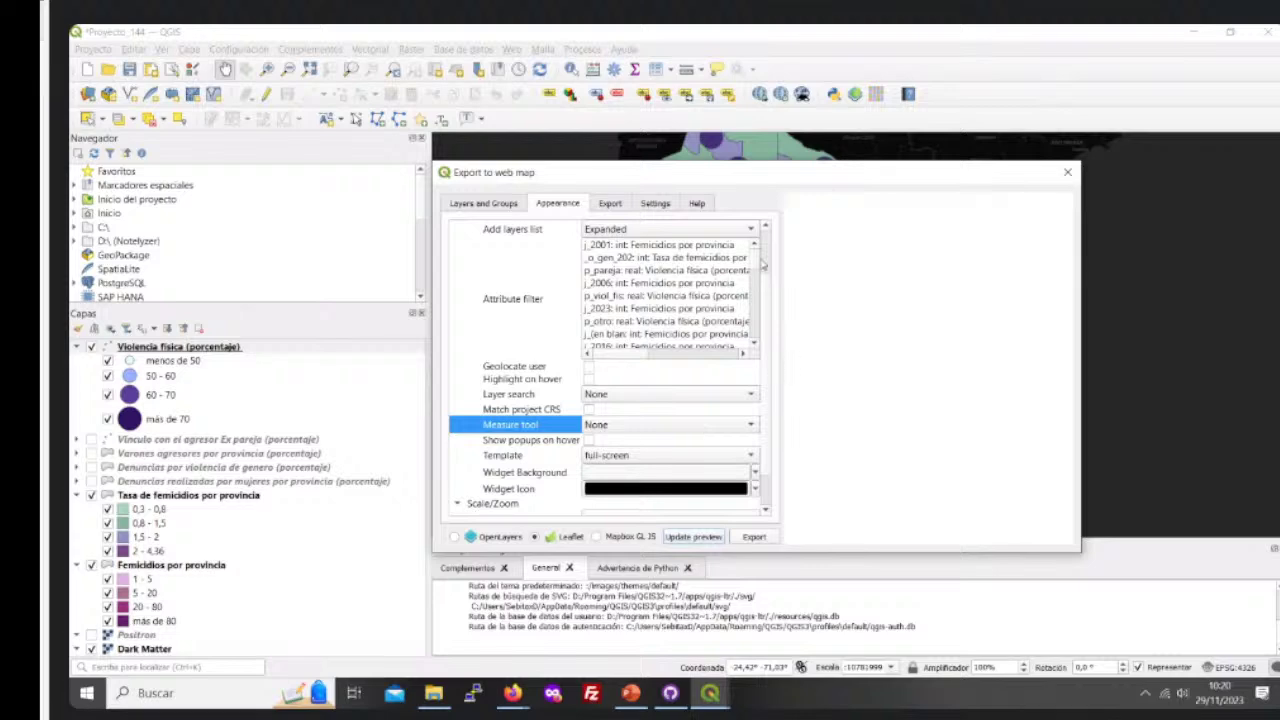
{"action": "scroll", "coordinate": [770, 290], "scroll_direction": "up", "scroll_amount": 1}
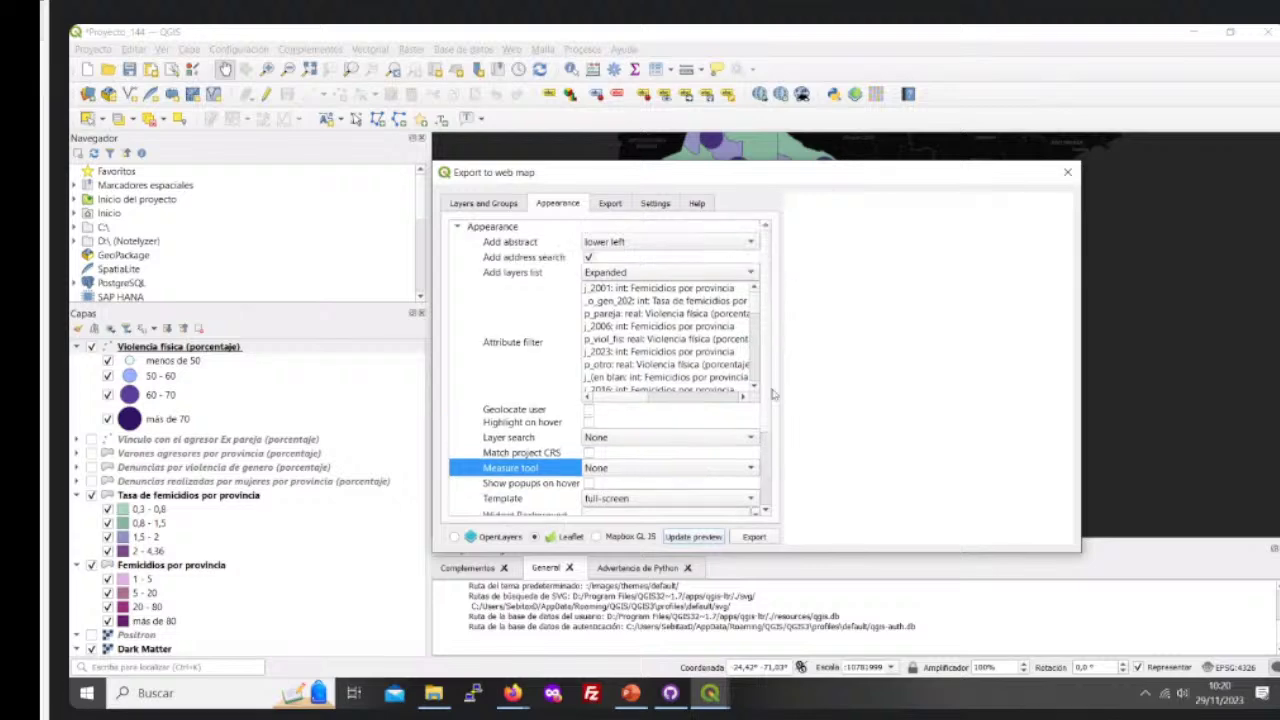
{"action": "scroll", "coordinate": [768, 390], "scroll_direction": "down", "scroll_amount": 4}
{"action": "scroll", "coordinate": [768, 491], "scroll_direction": "up", "scroll_amount": 4}
Step: Review the position choices for the web map's abstract, keeping it at lower left
{"action": "left_click", "coordinate": [645, 243]}
{"action": "left_click", "coordinate": [643, 243]}
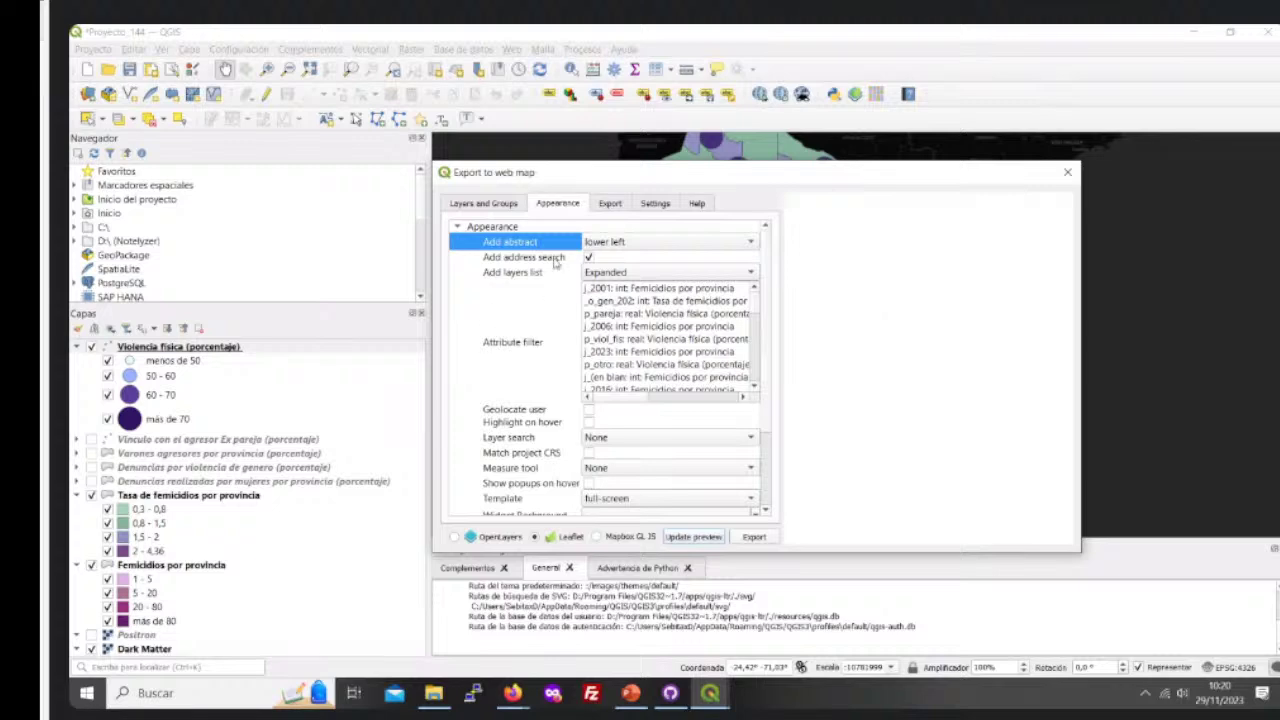
{"action": "left_click", "coordinate": [617, 245]}
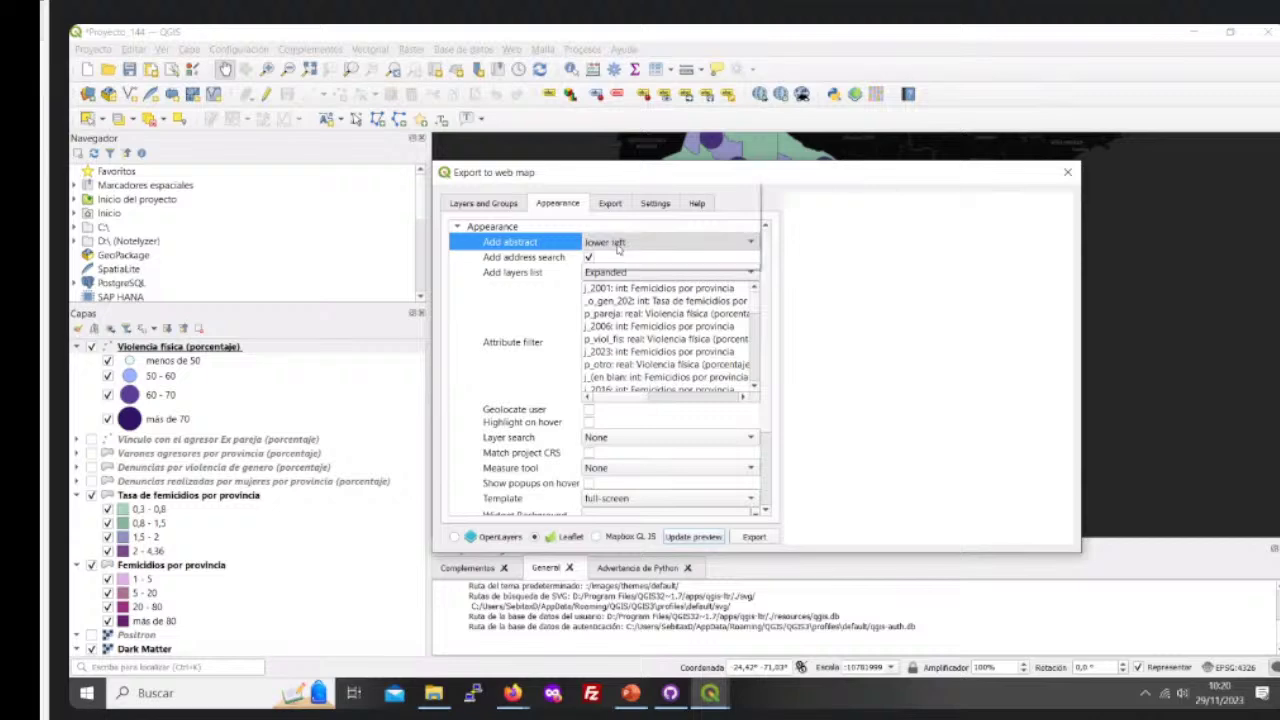
{"action": "left_click", "coordinate": [616, 245]}
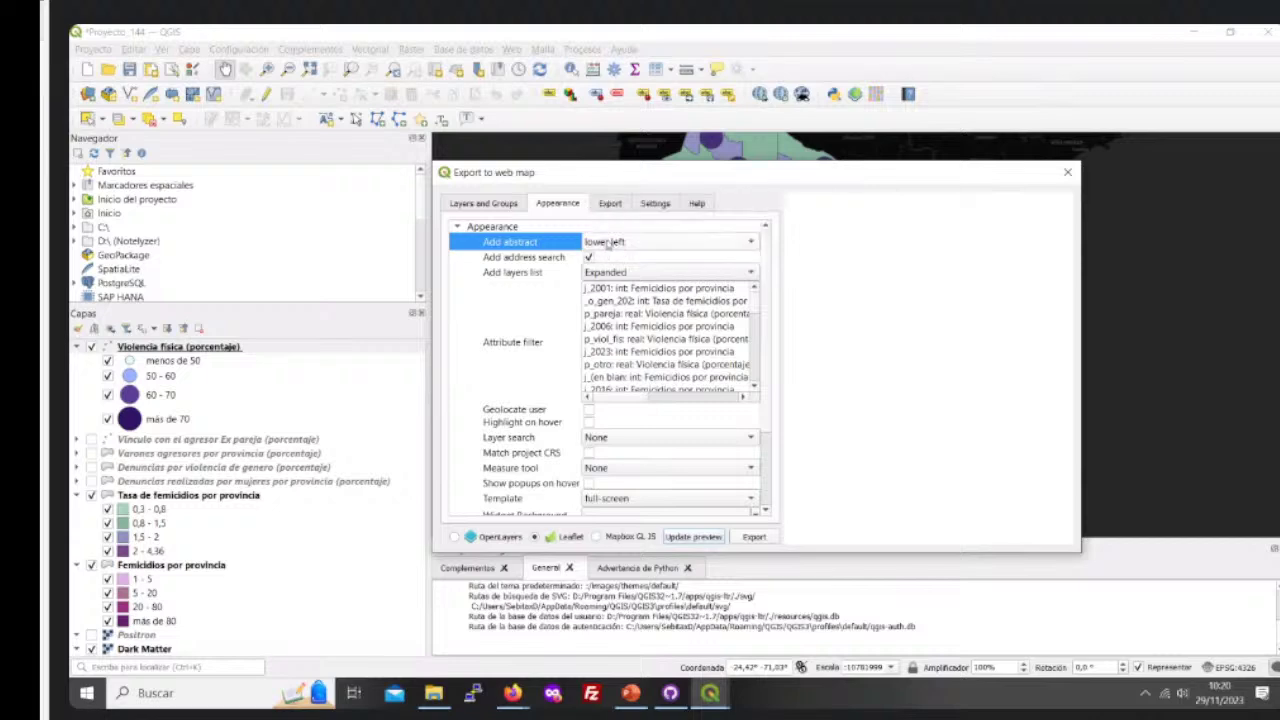
{"action": "left_click", "coordinate": [612, 243]}
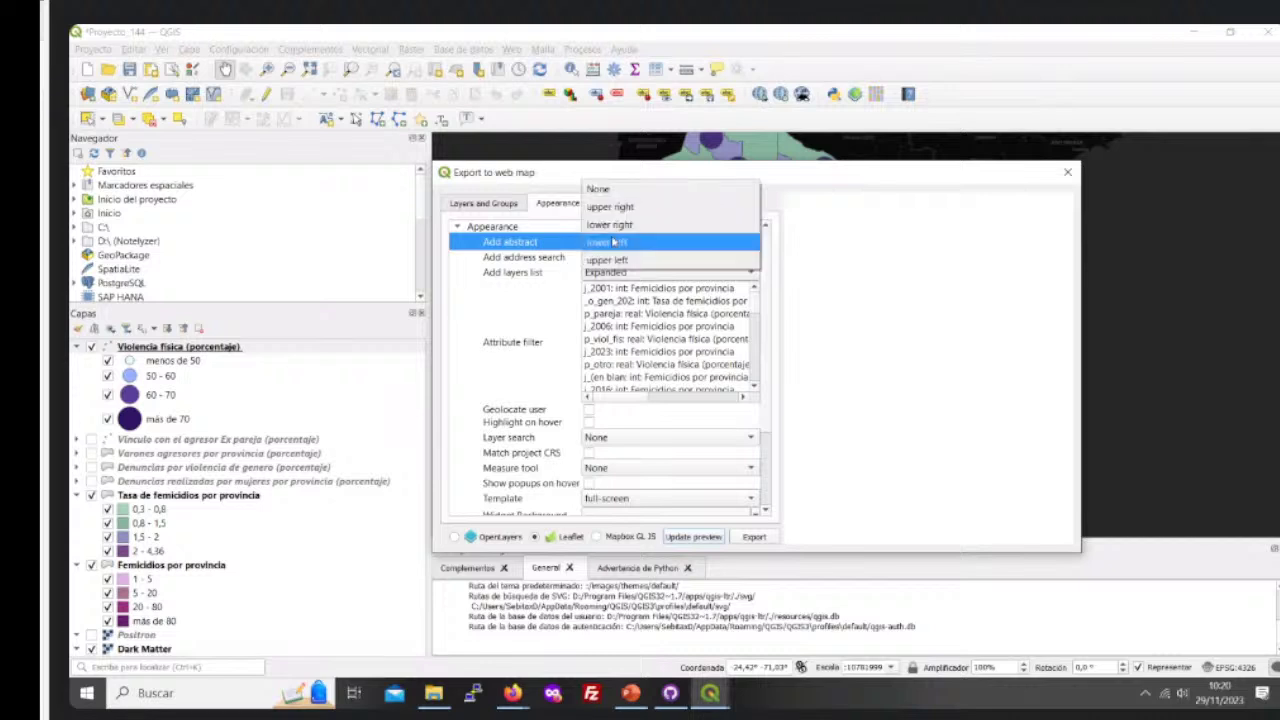
{"action": "left_click", "coordinate": [586, 245]}
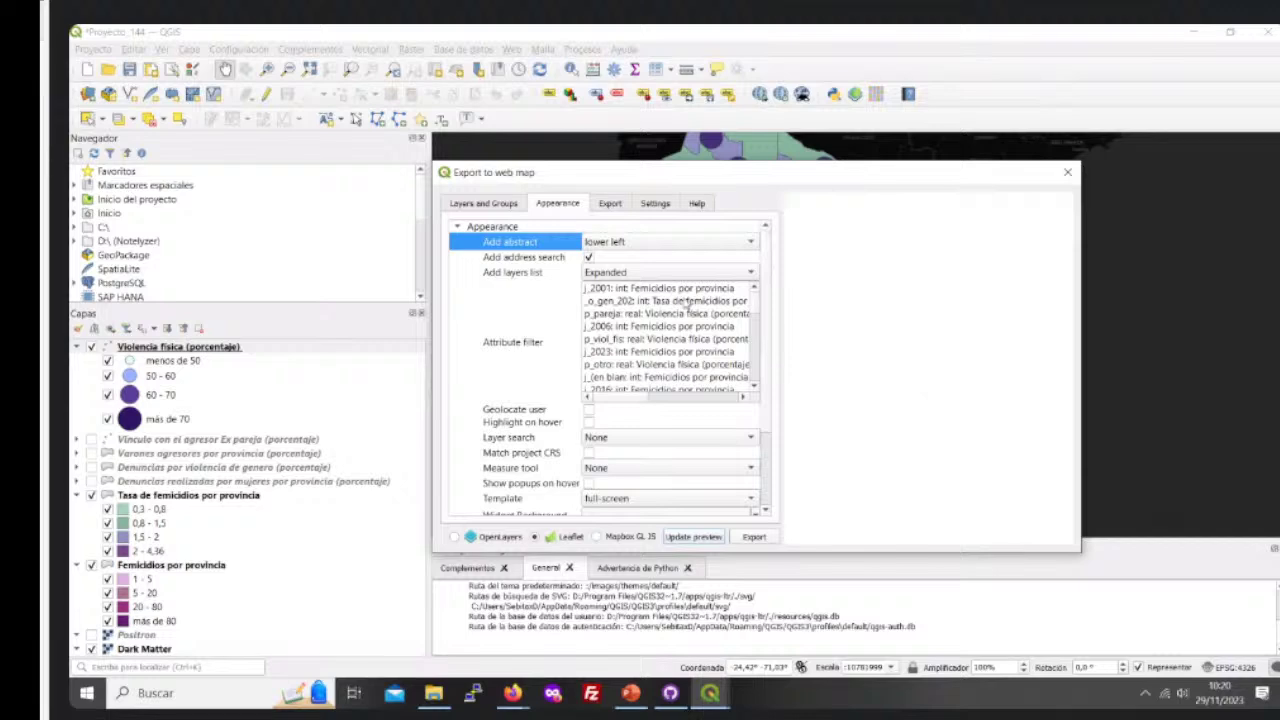
Step: Examine the address search option and the display choices of the layers list, keeping the list as Expanded
{"action": "left_click", "coordinate": [511, 259]}
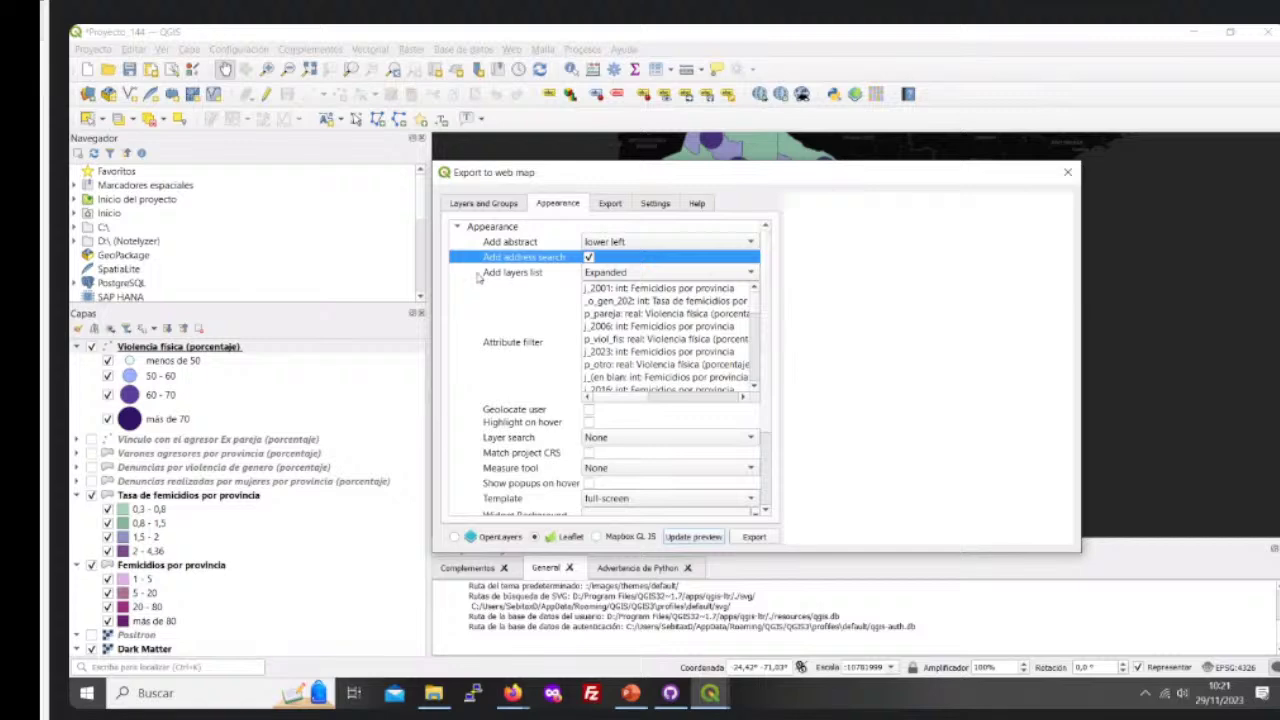
{"action": "left_click", "coordinate": [522, 274]}
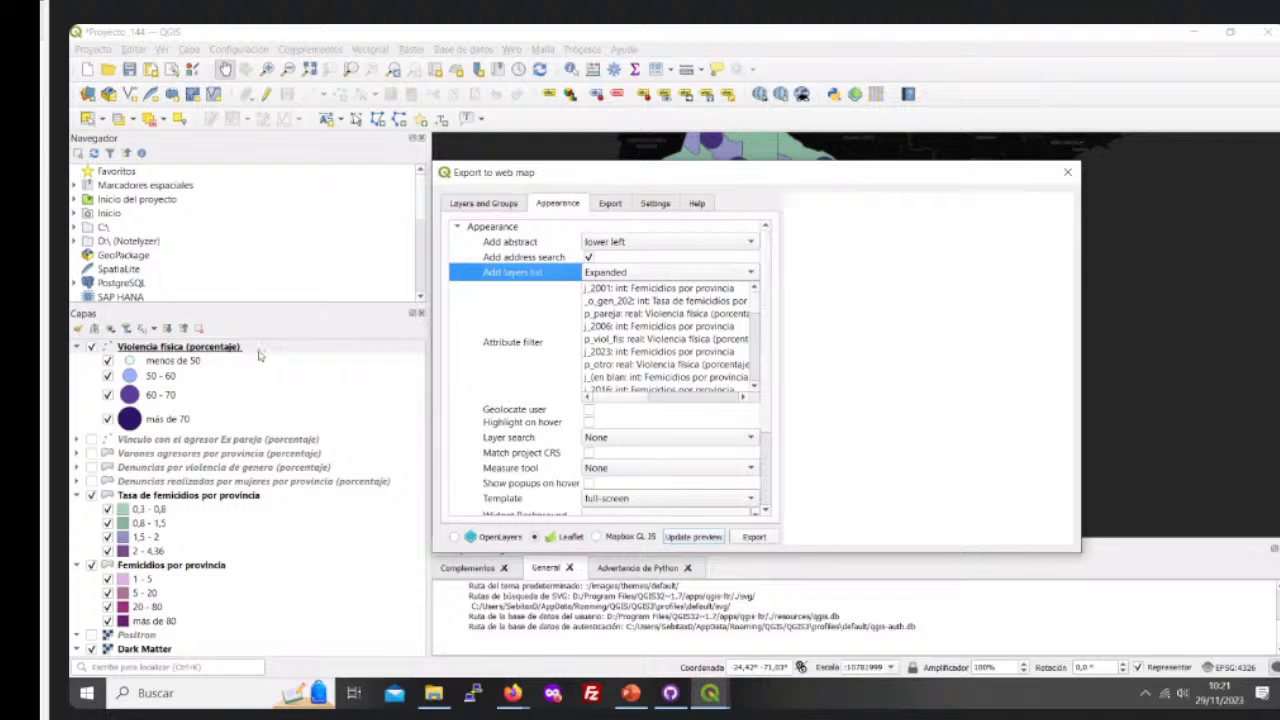
{"action": "left_click", "coordinate": [620, 273]}
{"action": "left_click", "coordinate": [618, 273]}
{"action": "left_click", "coordinate": [600, 276]}
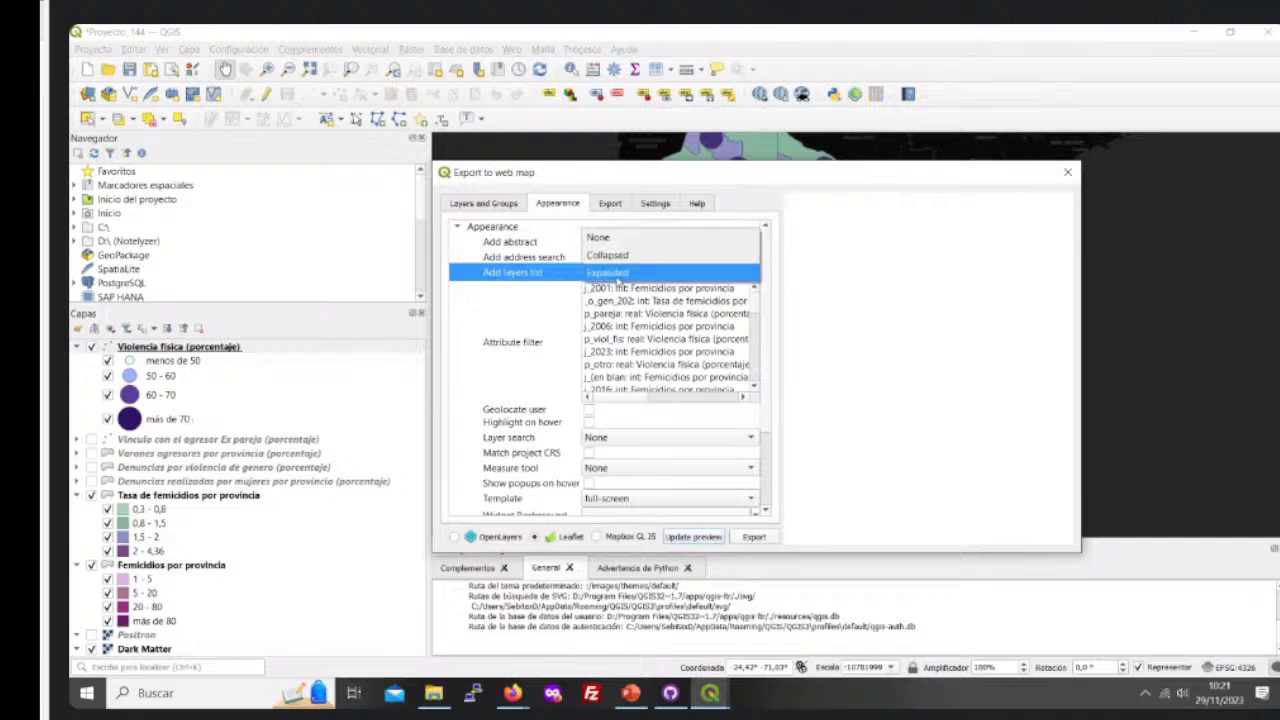
{"action": "left_click", "coordinate": [605, 272]}
Step: Browse the attribute filter fields, try selecting j_2001 and _o_gen_202, and deselect both
{"action": "left_click", "coordinate": [677, 404]}
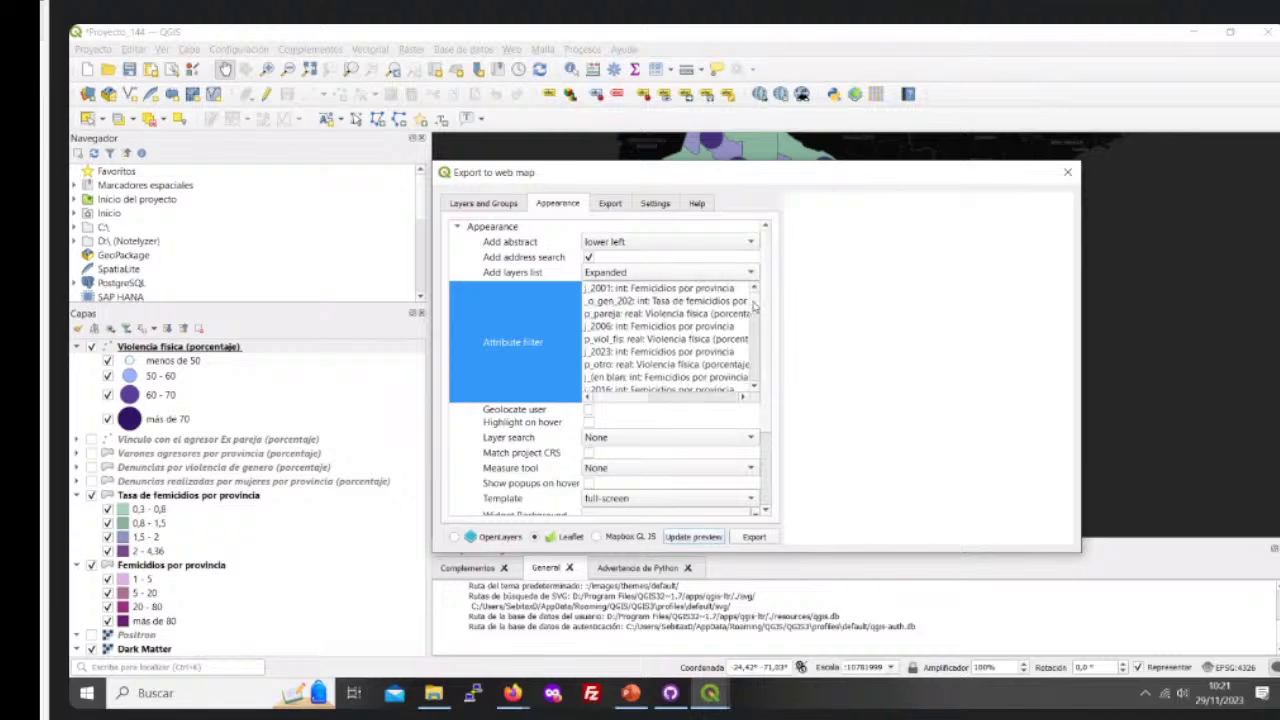
{"action": "scroll", "coordinate": [746, 373], "scroll_direction": "down", "scroll_amount": 3}
{"action": "scroll", "coordinate": [746, 373], "scroll_direction": "down", "scroll_amount": 5}
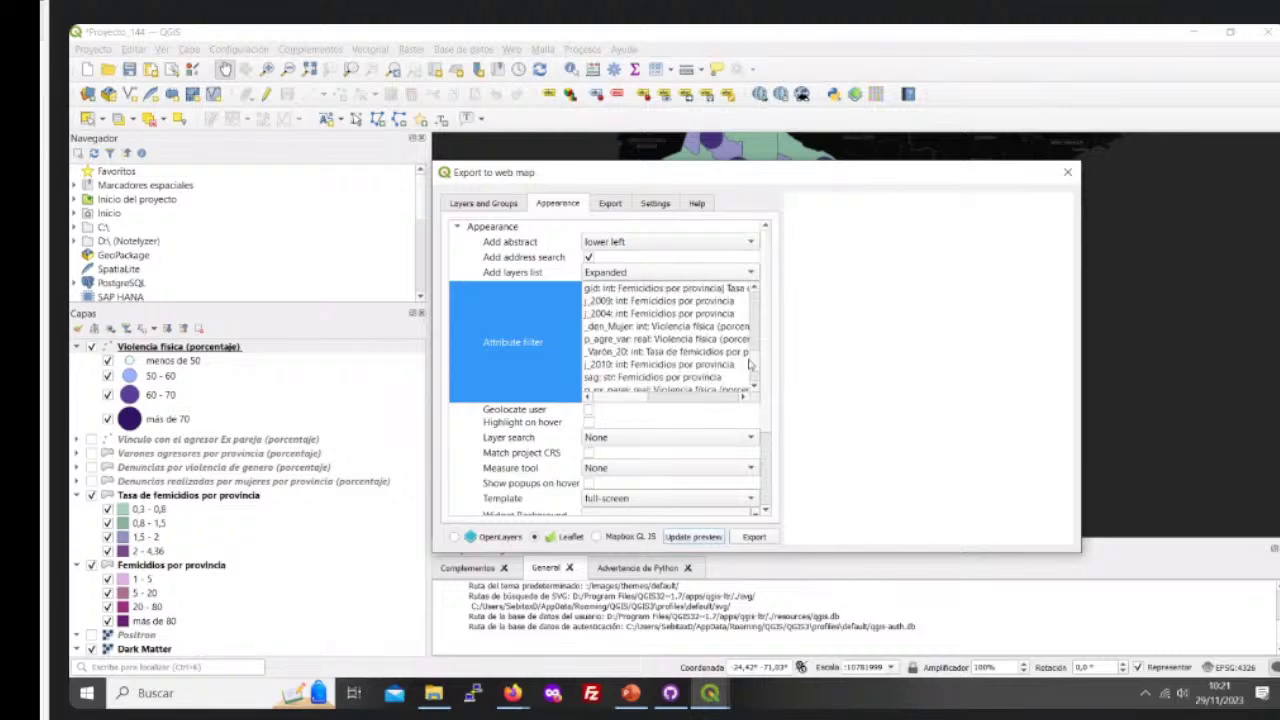
{"action": "left_click", "coordinate": [634, 289]}
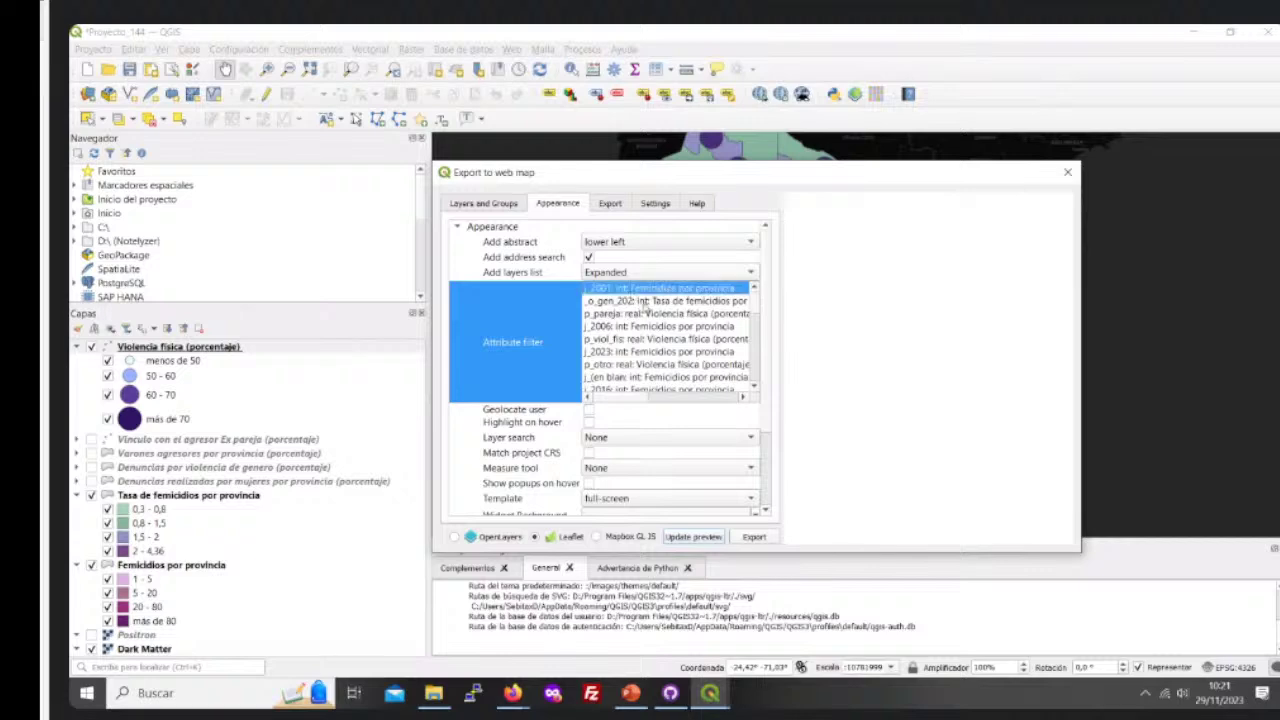
{"action": "left_click", "coordinate": [640, 302], "text": "ctrl"}
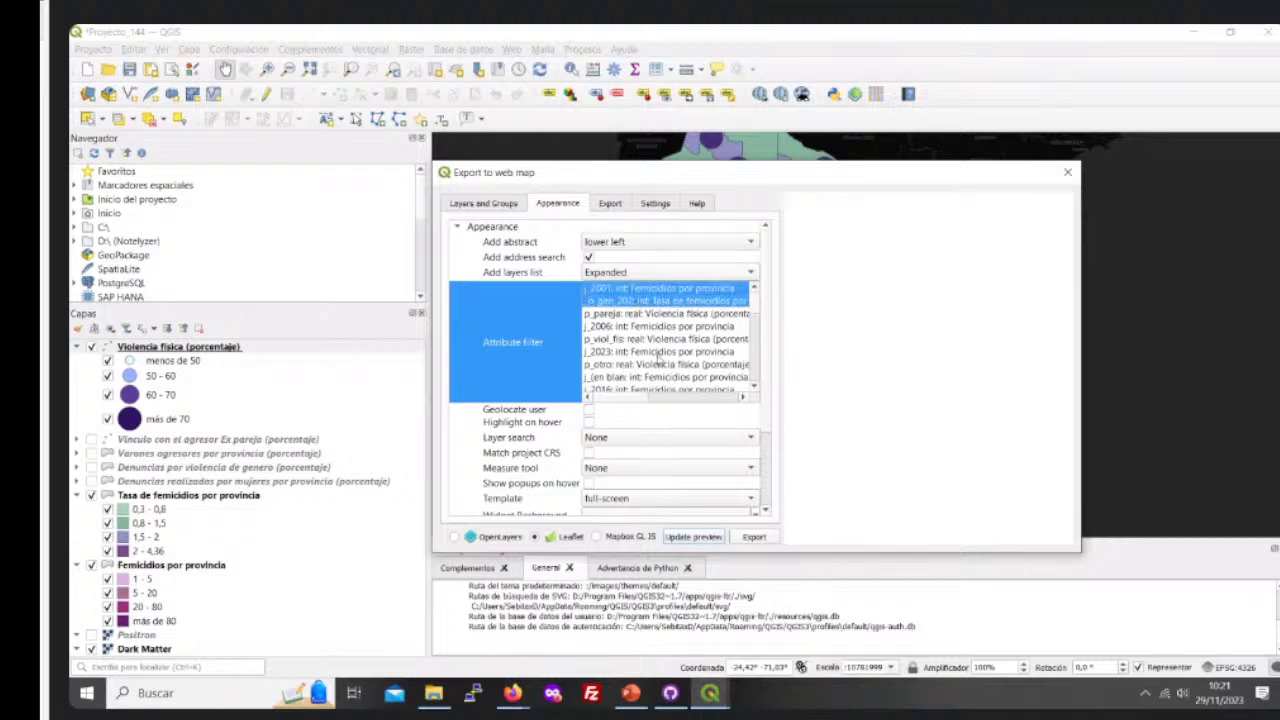
{"action": "left_click", "coordinate": [636, 289], "text": "ctrl"}
{"action": "left_click", "coordinate": [645, 302], "text": "ctrl"}
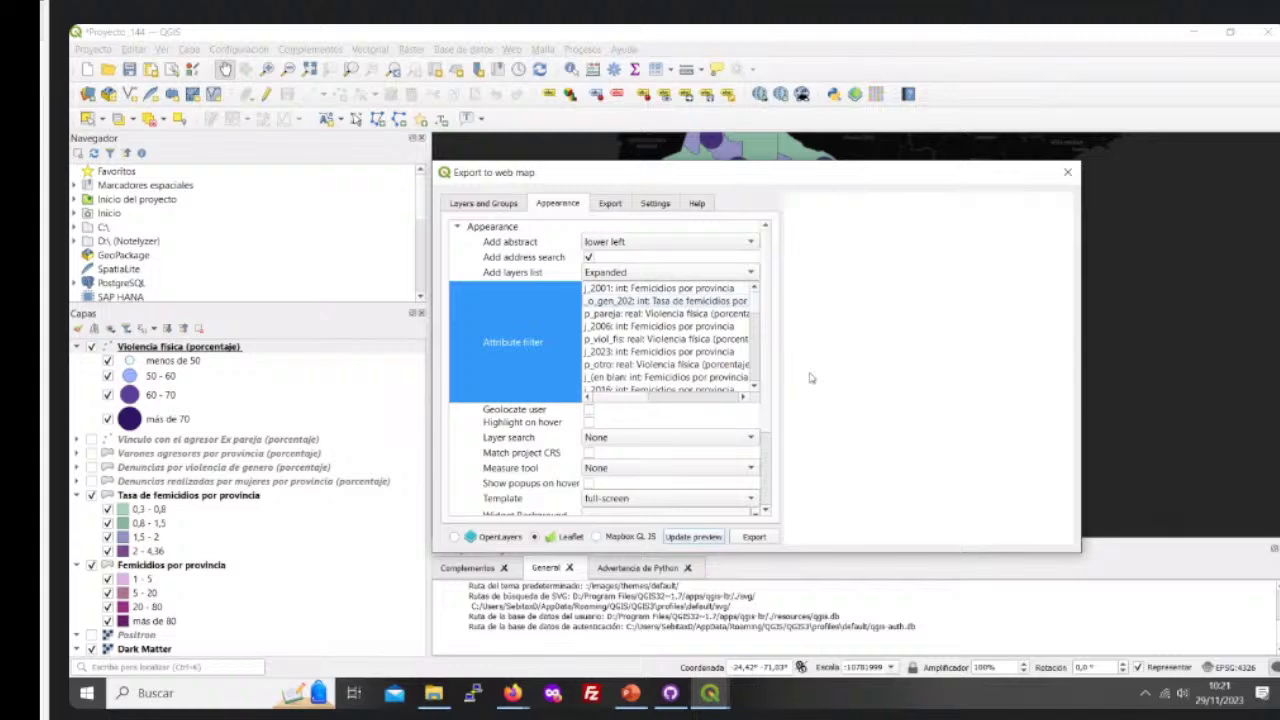
Step: Examine the Geolocate user, Highlight on hover, Layer search and Match project CRS options in the web map's appearance settings
{"action": "scroll", "coordinate": [772, 320], "scroll_direction": "down", "scroll_amount": 5}
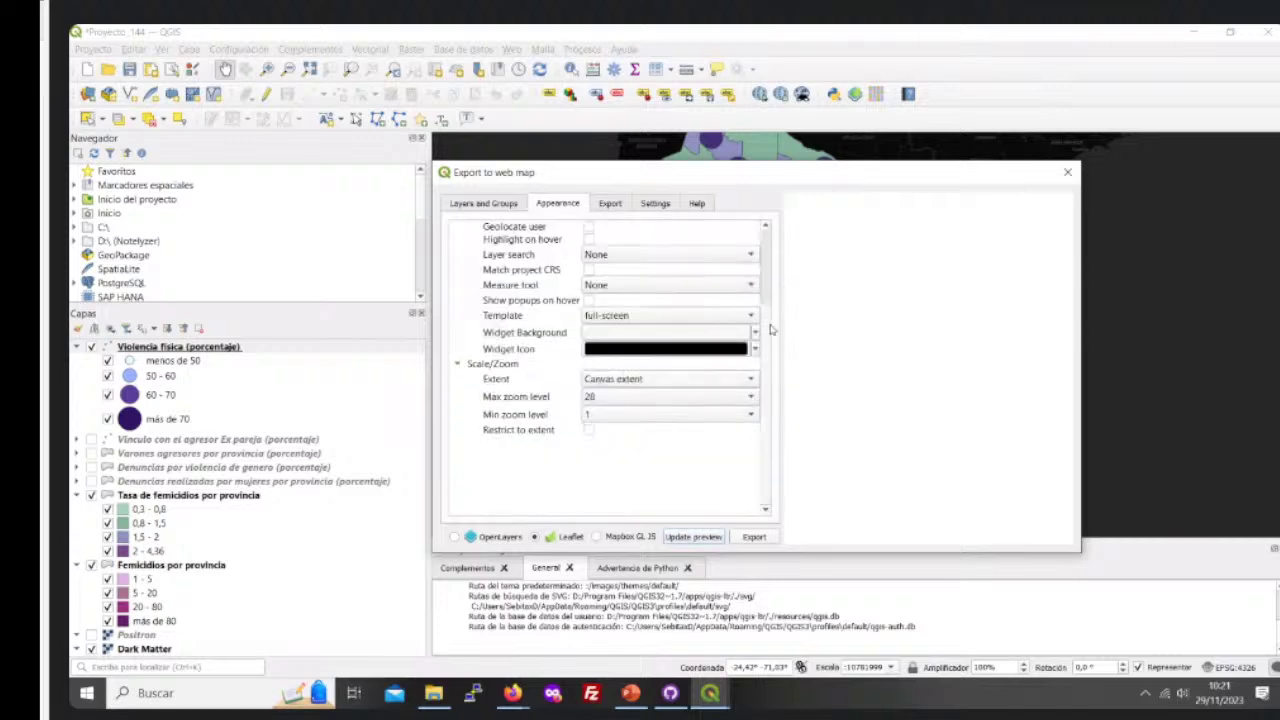
{"action": "scroll", "coordinate": [772, 300], "scroll_direction": "up", "scroll_amount": 3}
{"action": "left_click", "coordinate": [518, 386]}
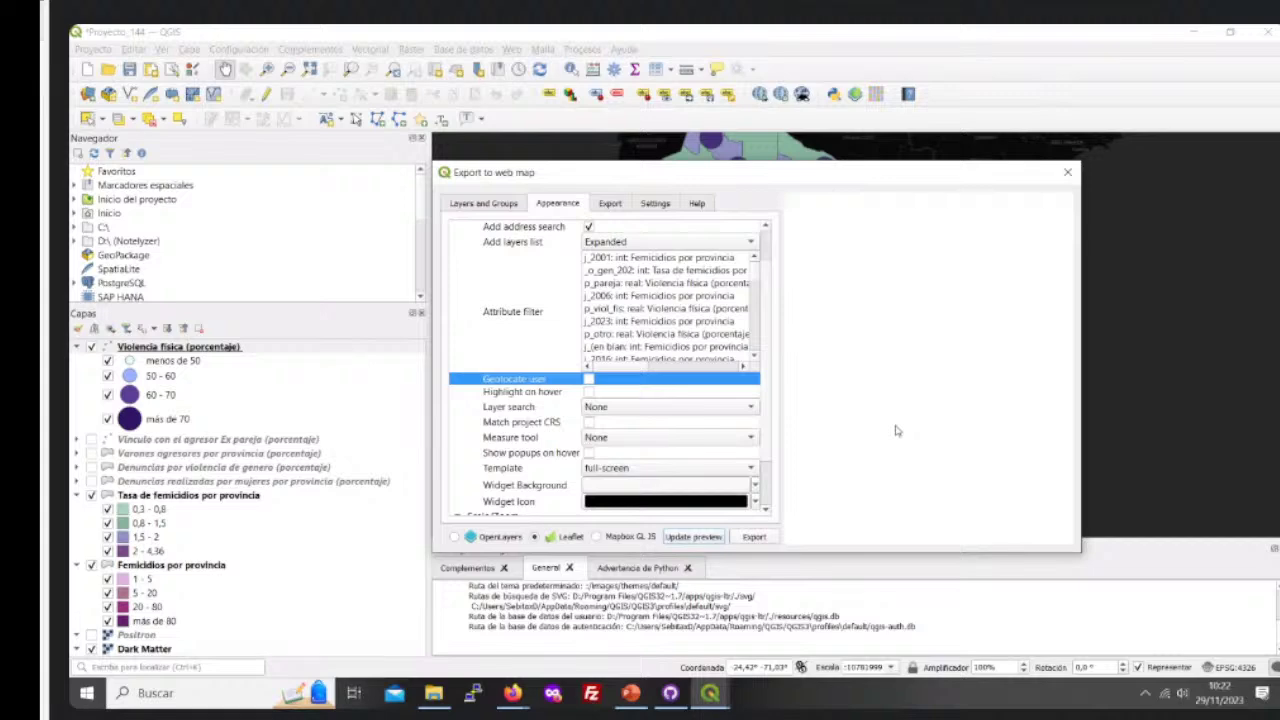
{"action": "left_click", "coordinate": [545, 410]}
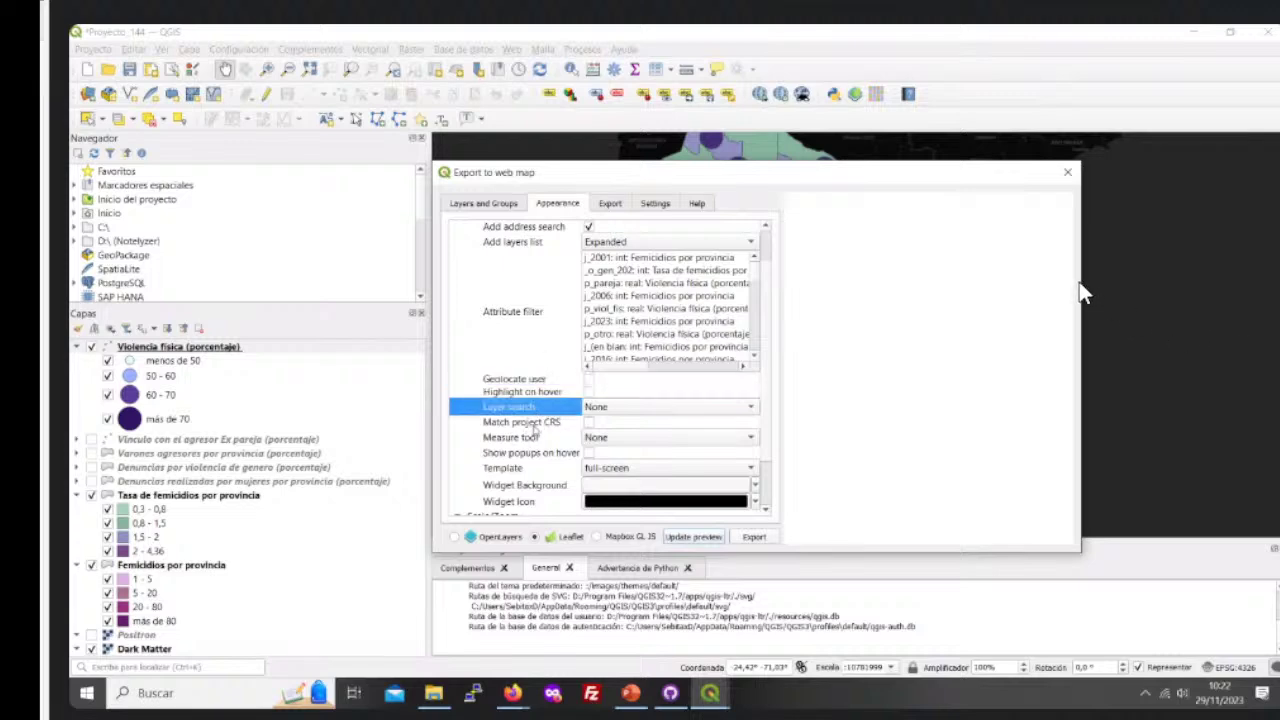
{"action": "left_click", "coordinate": [533, 424]}
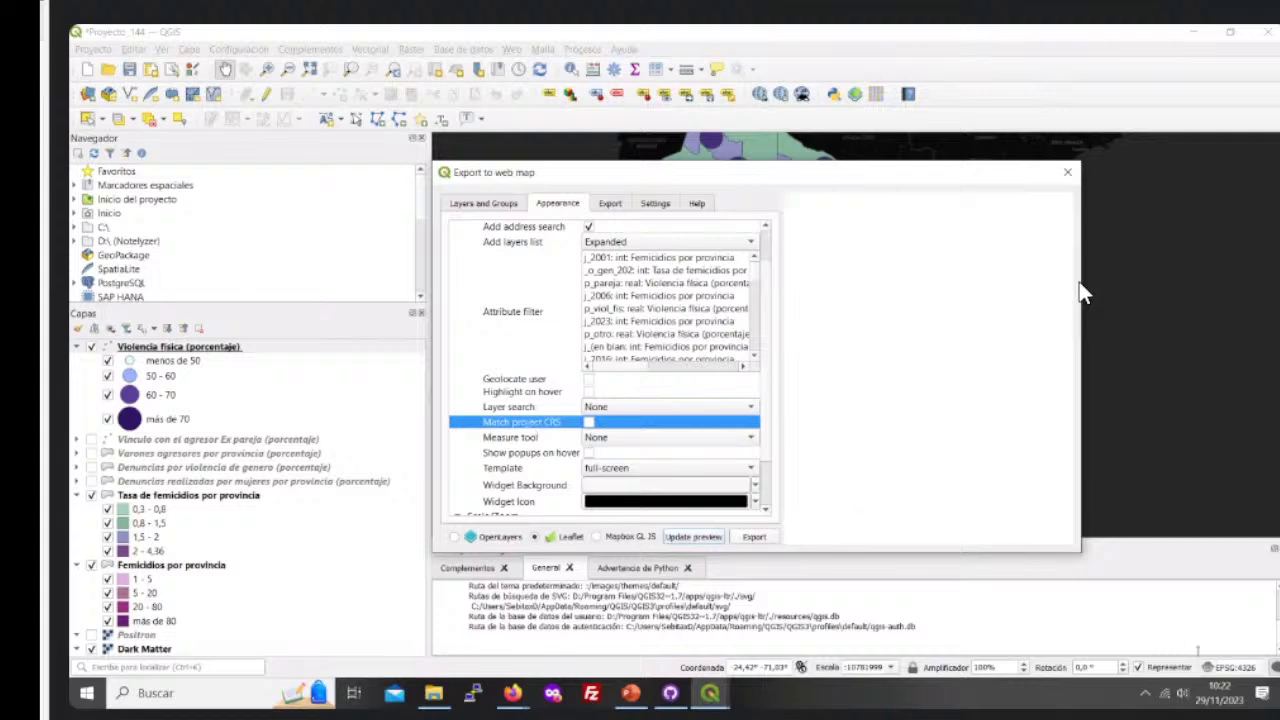
Step: Set the web map's measure tool to Metric
{"action": "left_click", "coordinate": [524, 440]}
{"action": "left_click", "coordinate": [642, 442]}
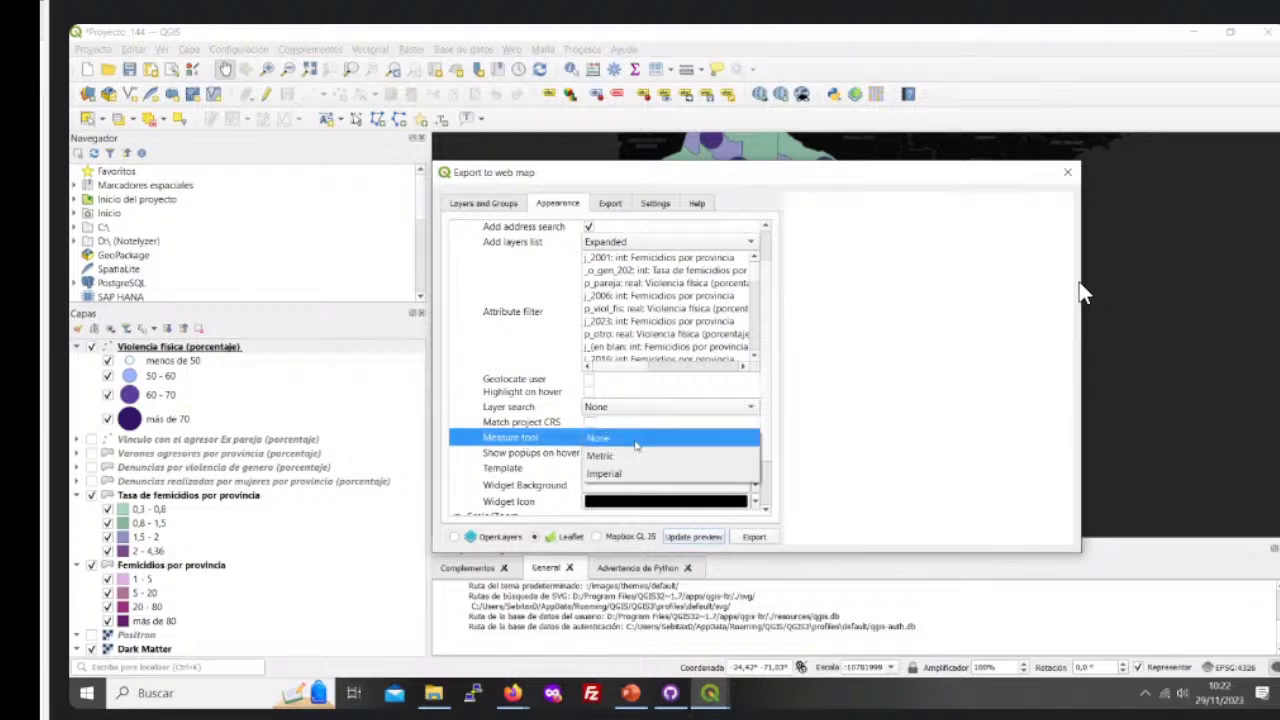
{"action": "left_click", "coordinate": [620, 456]}
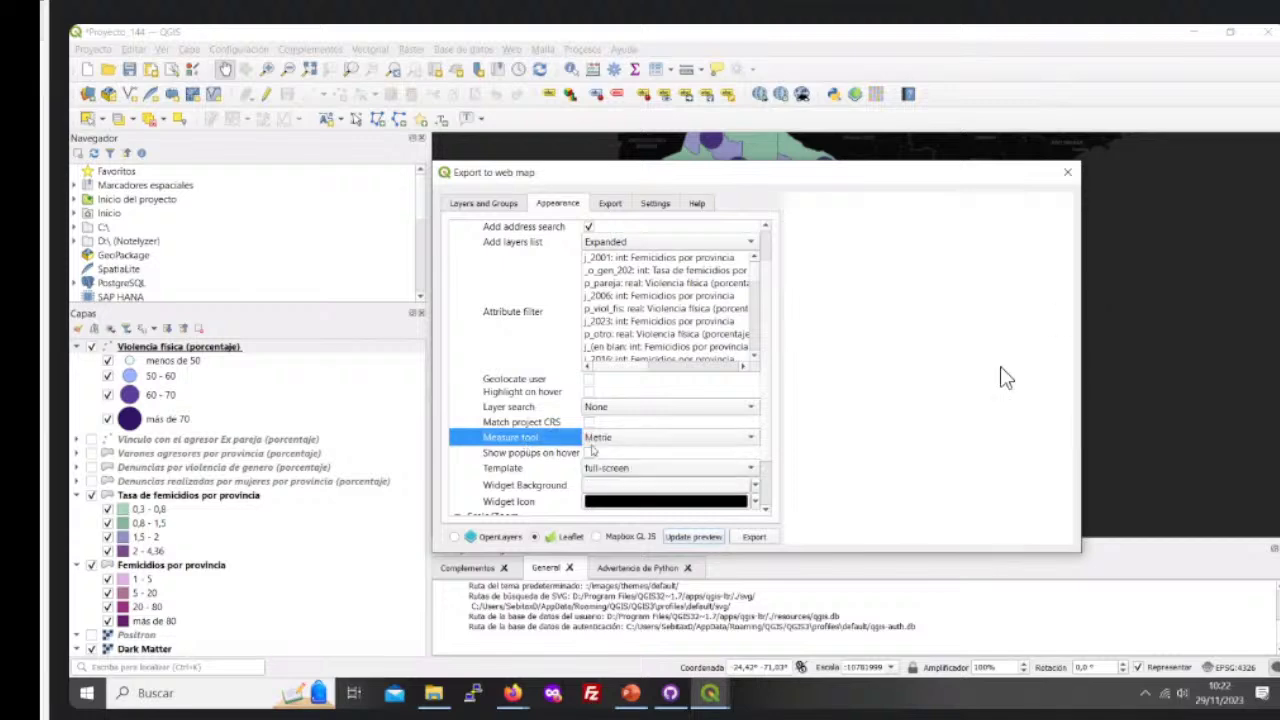
Step: Examine the Show popups on hover option and the template choices, keeping the full-screen template
{"action": "scroll", "coordinate": [765, 360], "scroll_direction": "down", "scroll_amount": 3}
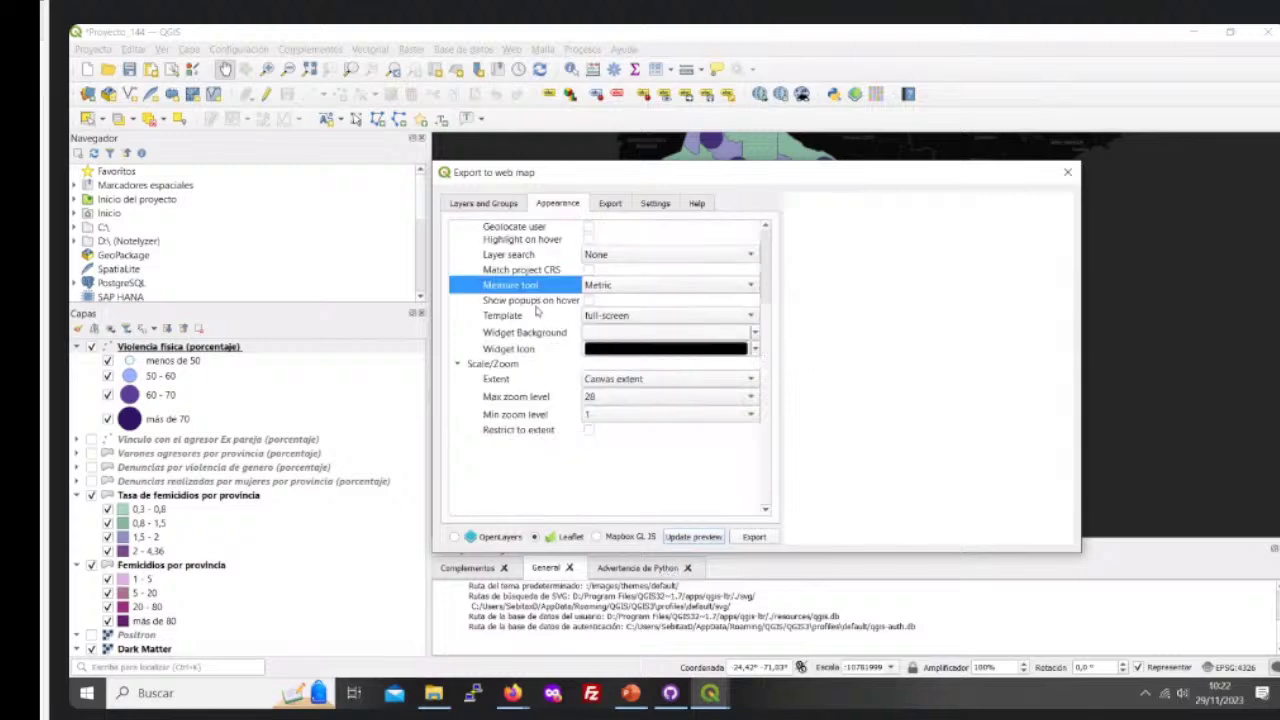
{"action": "left_click", "coordinate": [510, 302]}
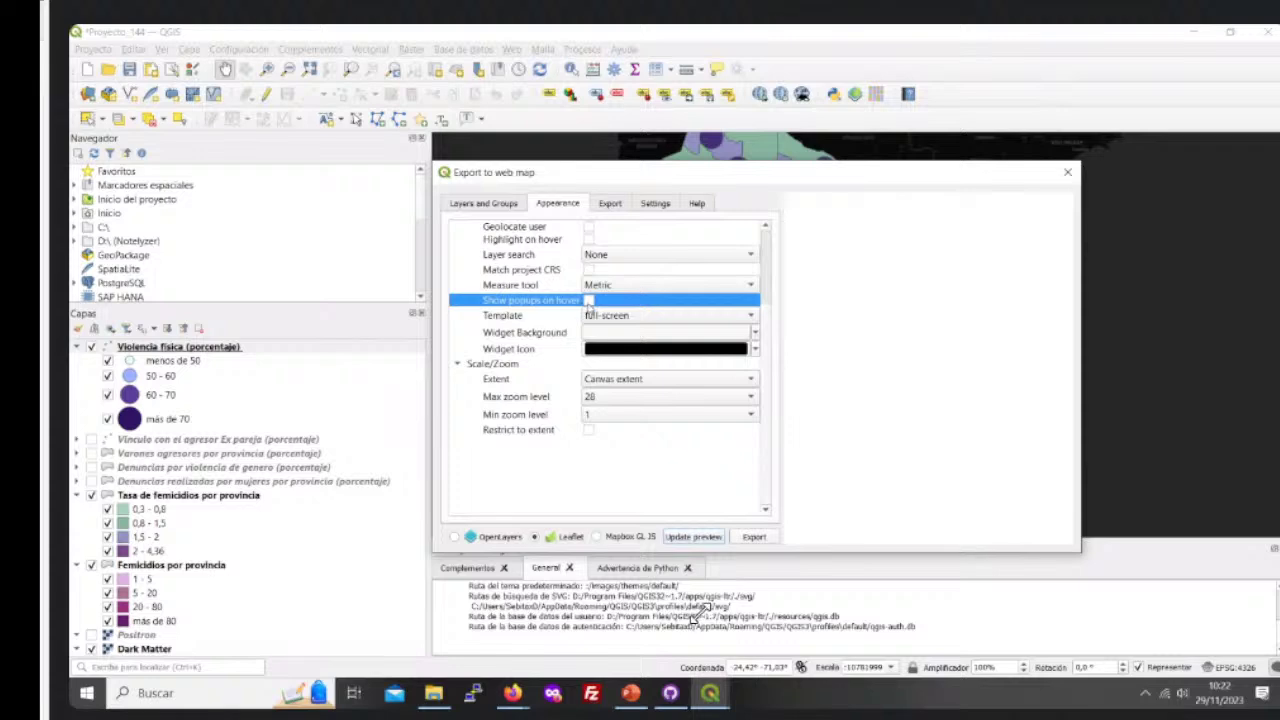
{"action": "left_click", "coordinate": [538, 319]}
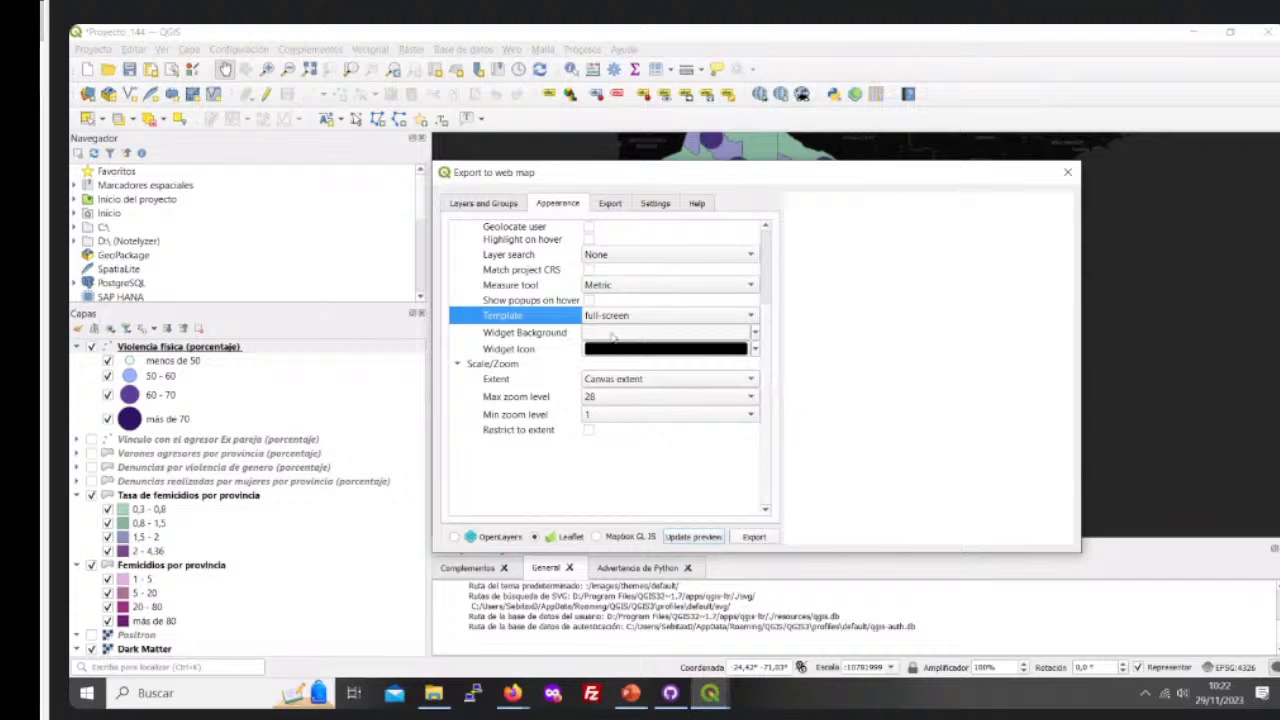
{"action": "left_click", "coordinate": [618, 317]}
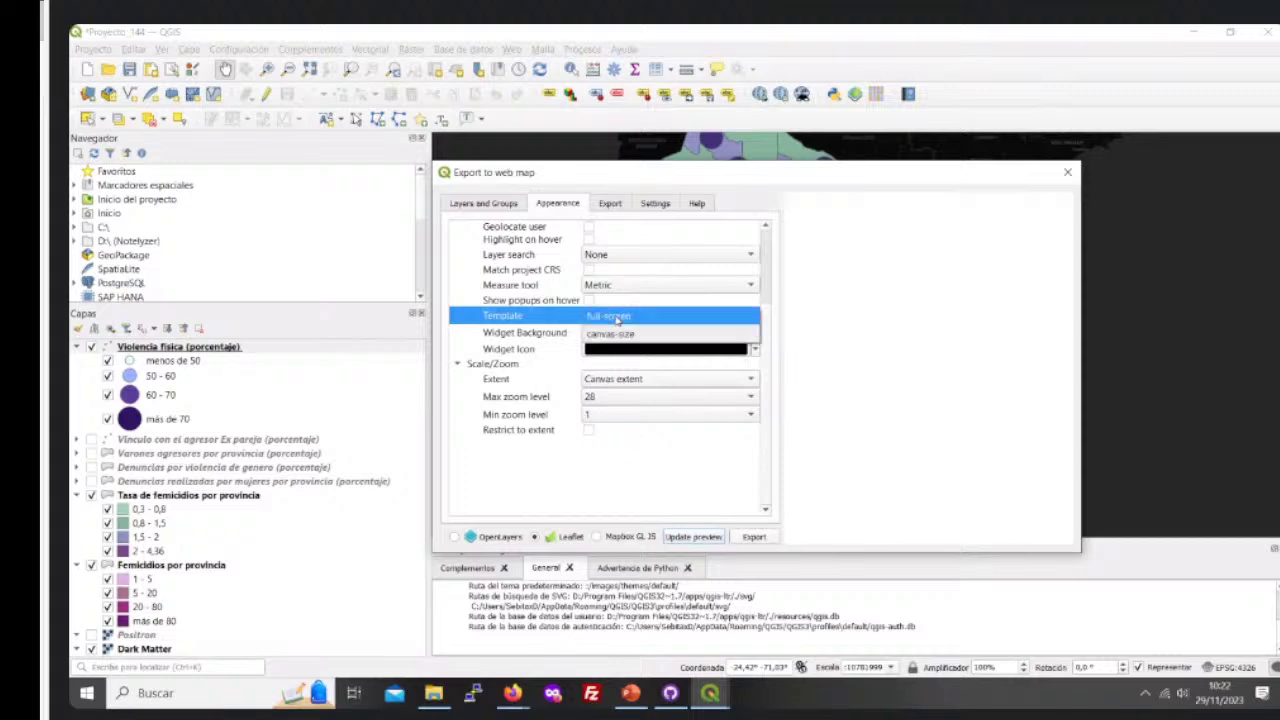
{"action": "left_click", "coordinate": [617, 316]}
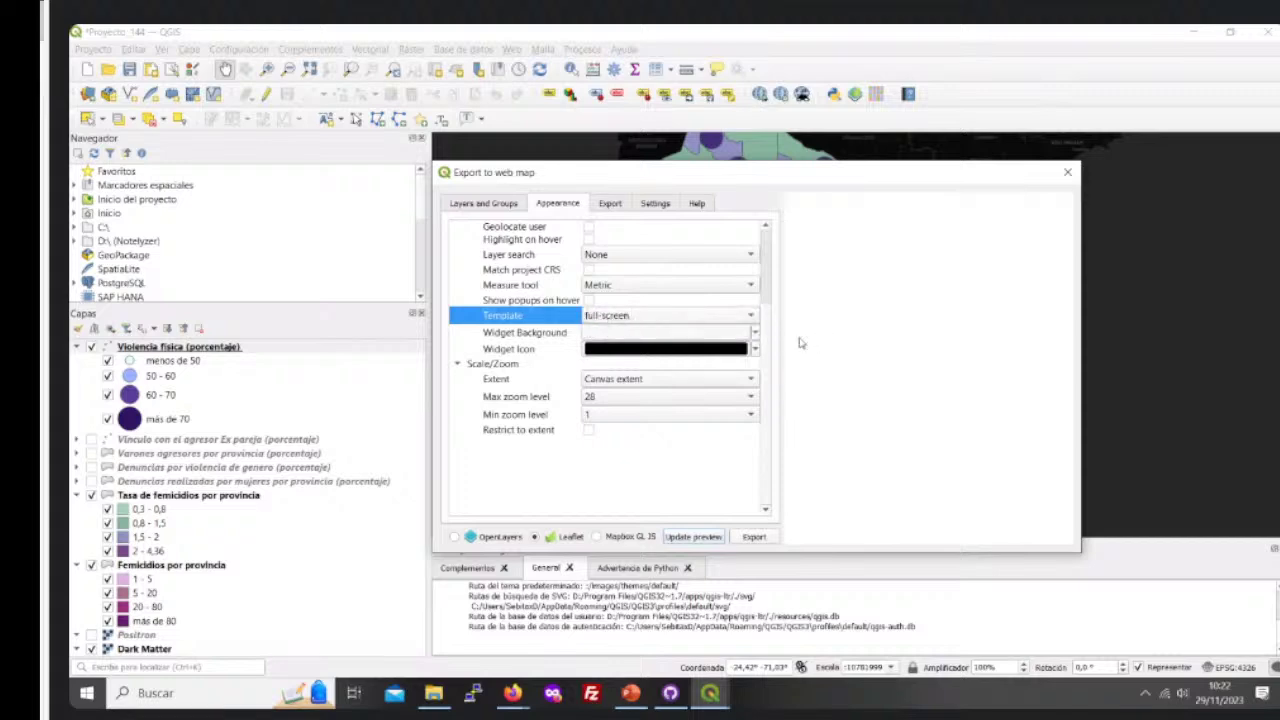
{"action": "left_click", "coordinate": [617, 316]}
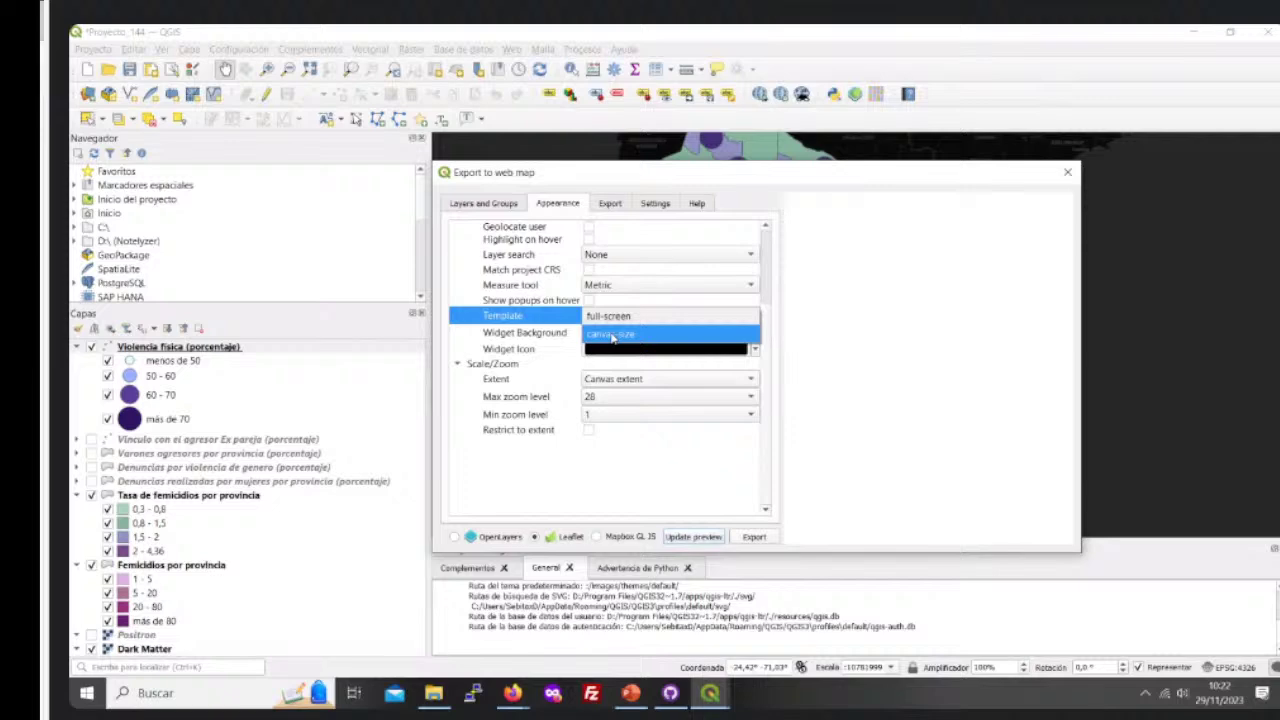
{"action": "left_click", "coordinate": [626, 318]}
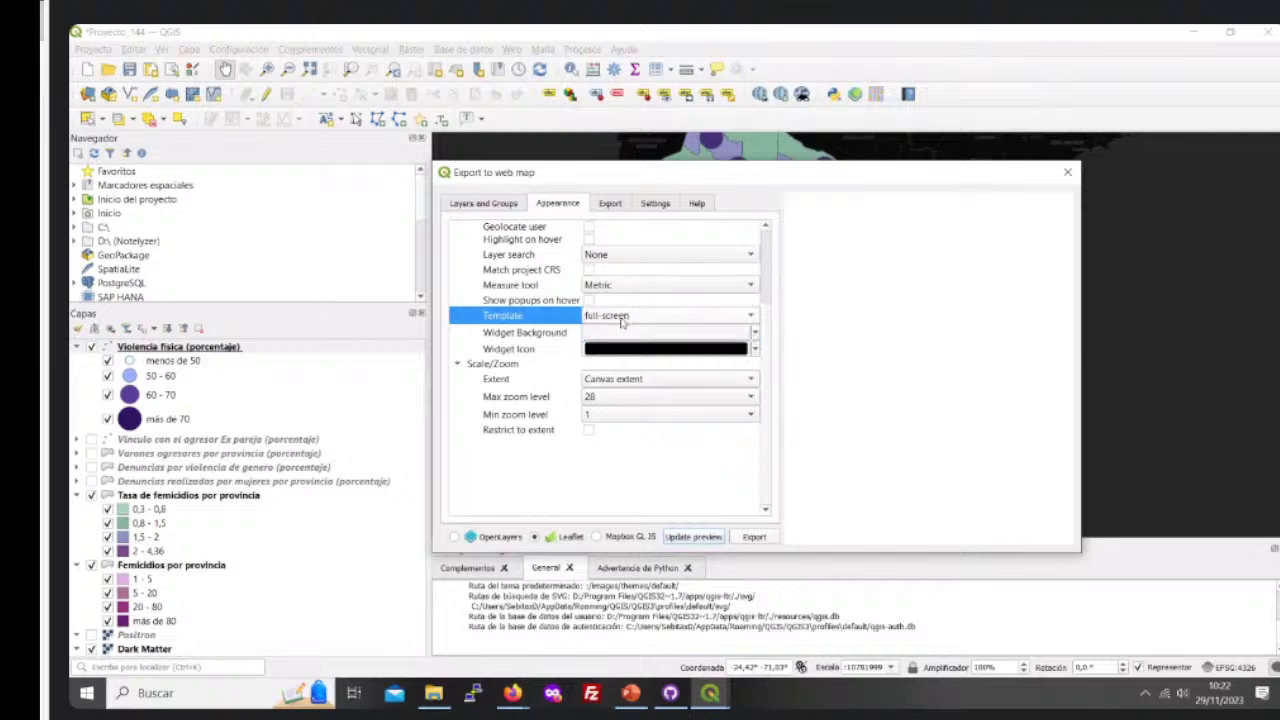
Step: Inspect the widget icon option and the widget background's colour settings, leaving the colour selection without a change
{"action": "left_click", "coordinate": [521, 337]}
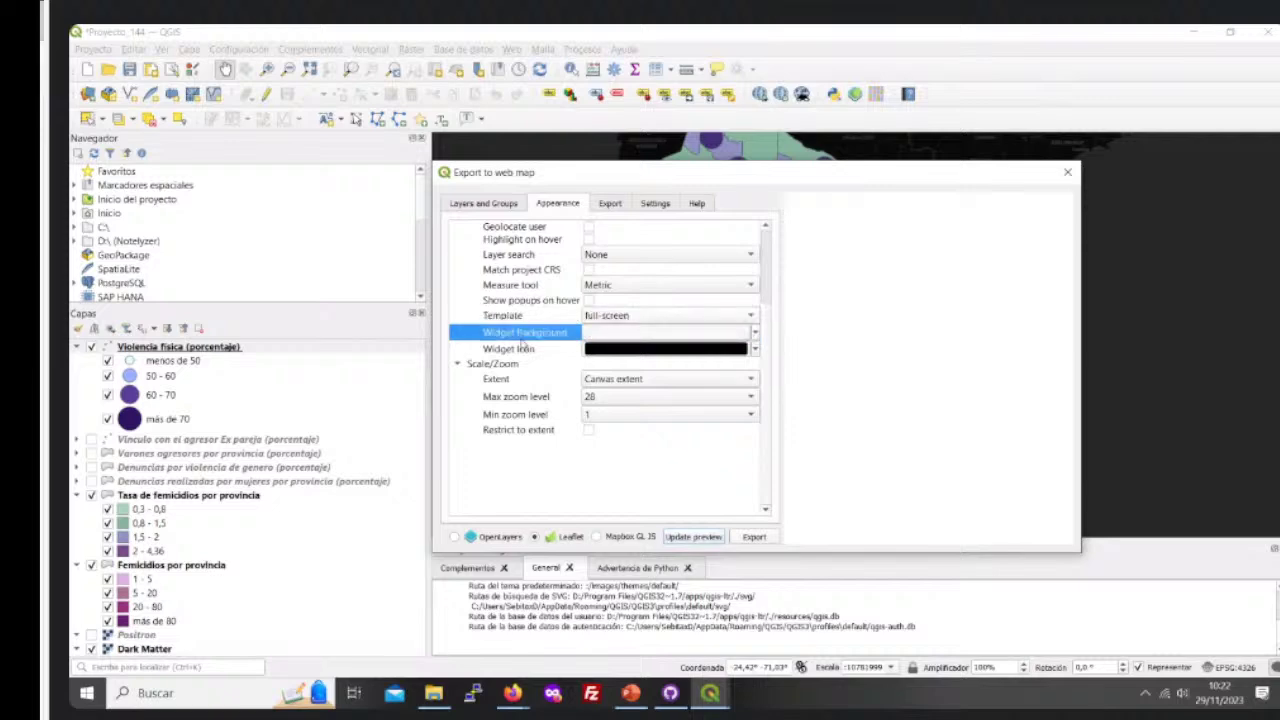
{"action": "left_click", "coordinate": [524, 349]}
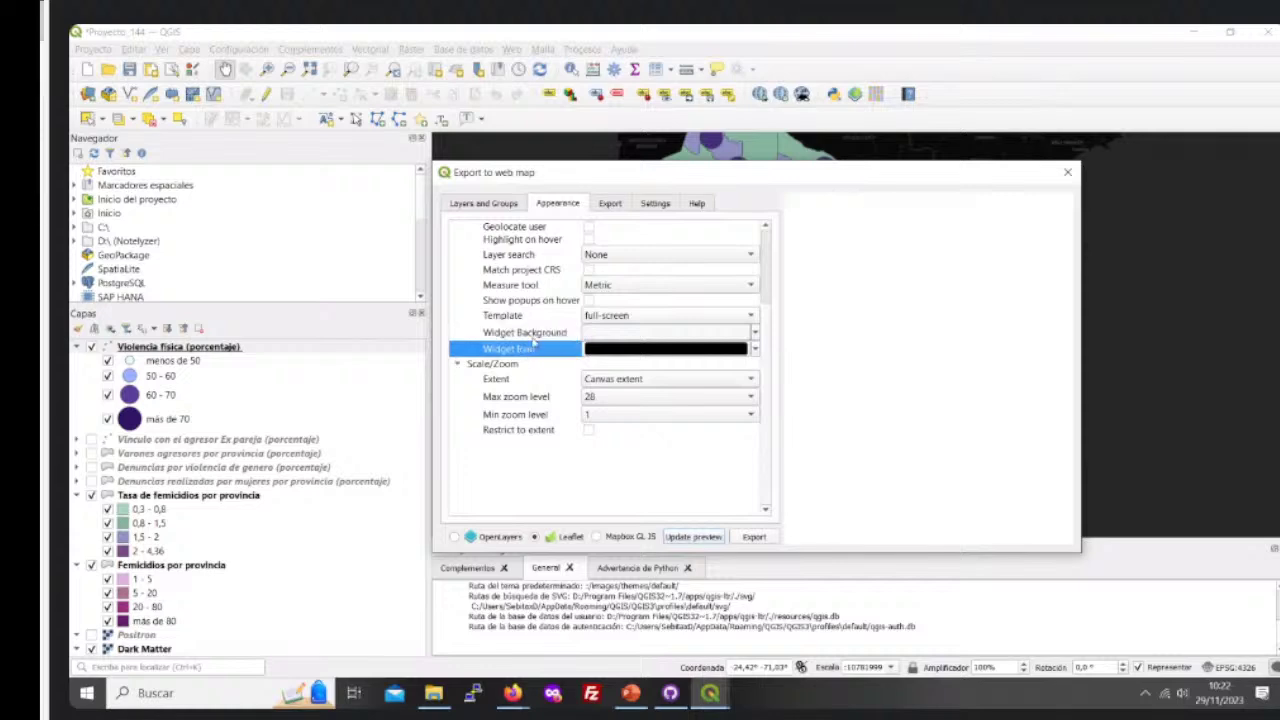
{"action": "left_click", "coordinate": [534, 337]}
{"action": "left_click", "coordinate": [638, 334]}
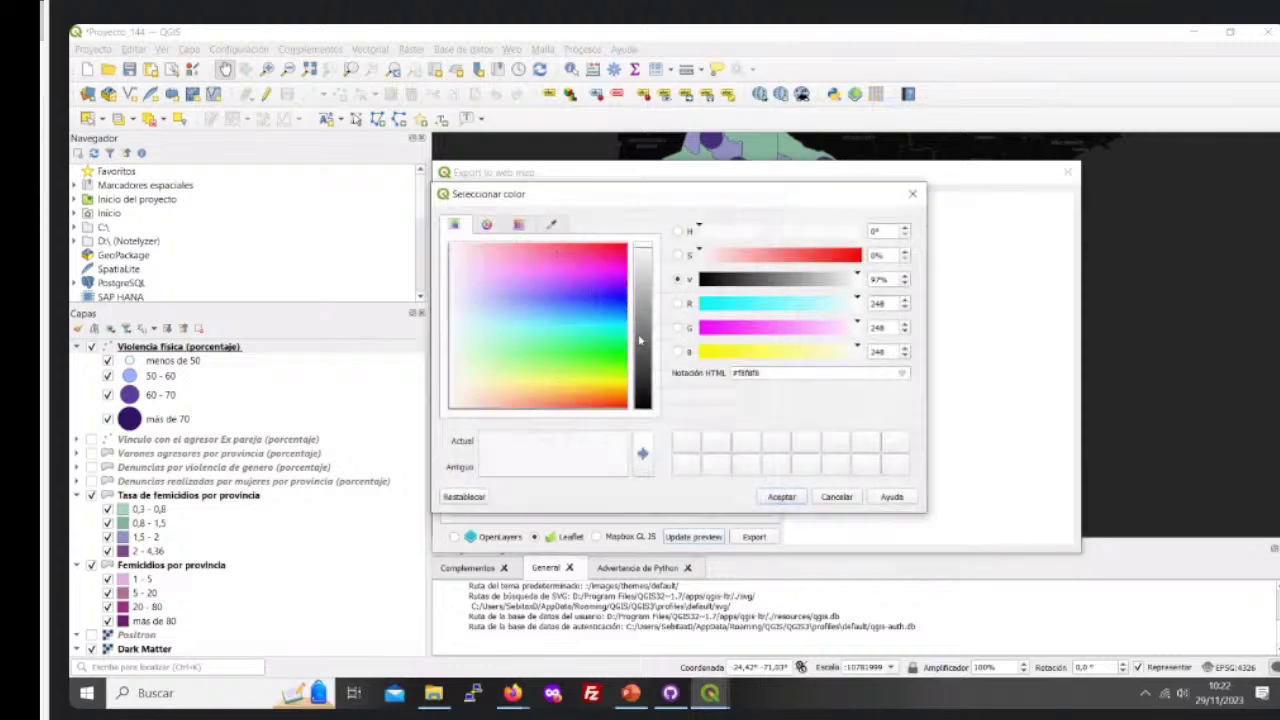
{"action": "left_click", "coordinate": [913, 193]}
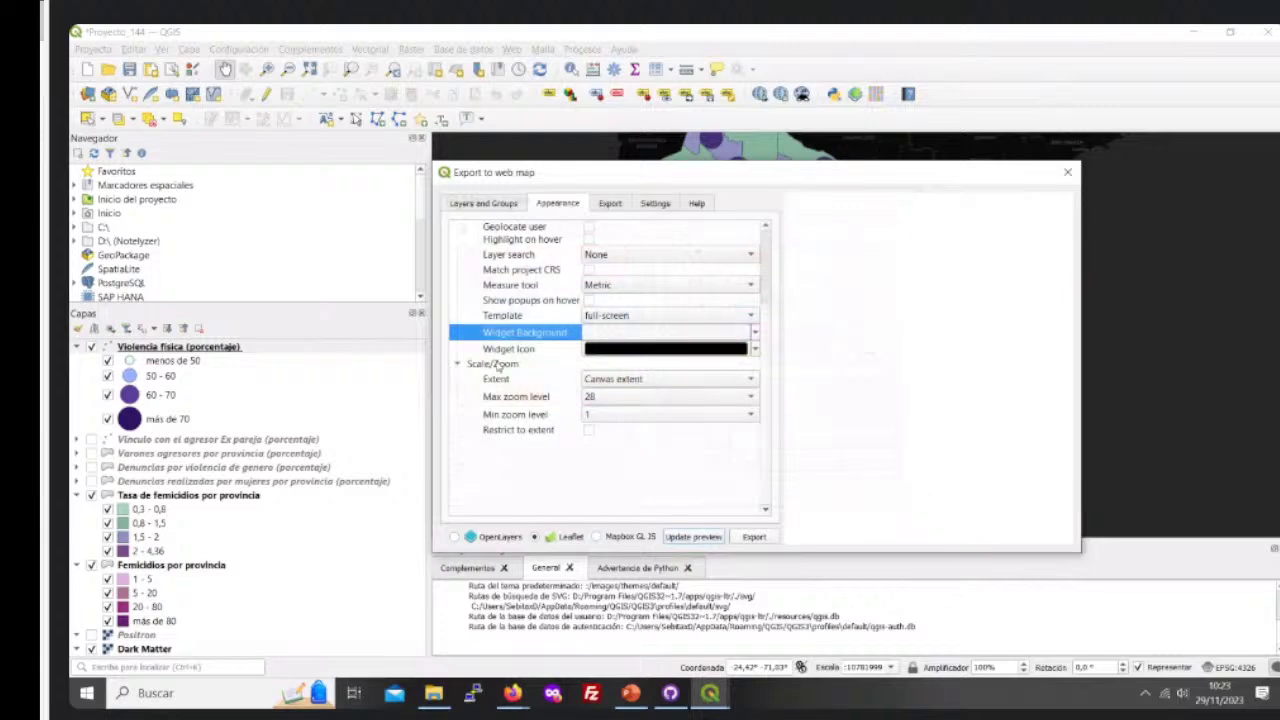
Step: Review the Scale/Zoom extent choices, keeping Canvas extent, and examine the maximum zoom level option
{"action": "left_click", "coordinate": [500, 365]}
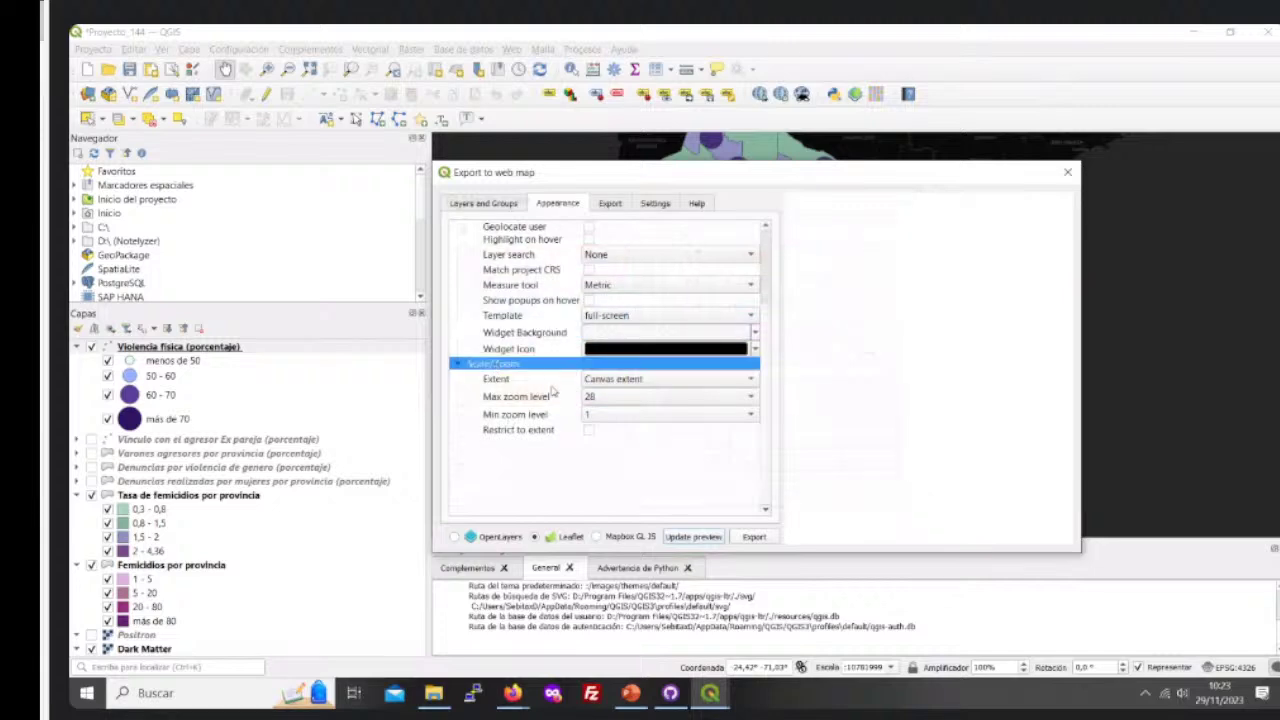
{"action": "left_click", "coordinate": [526, 382]}
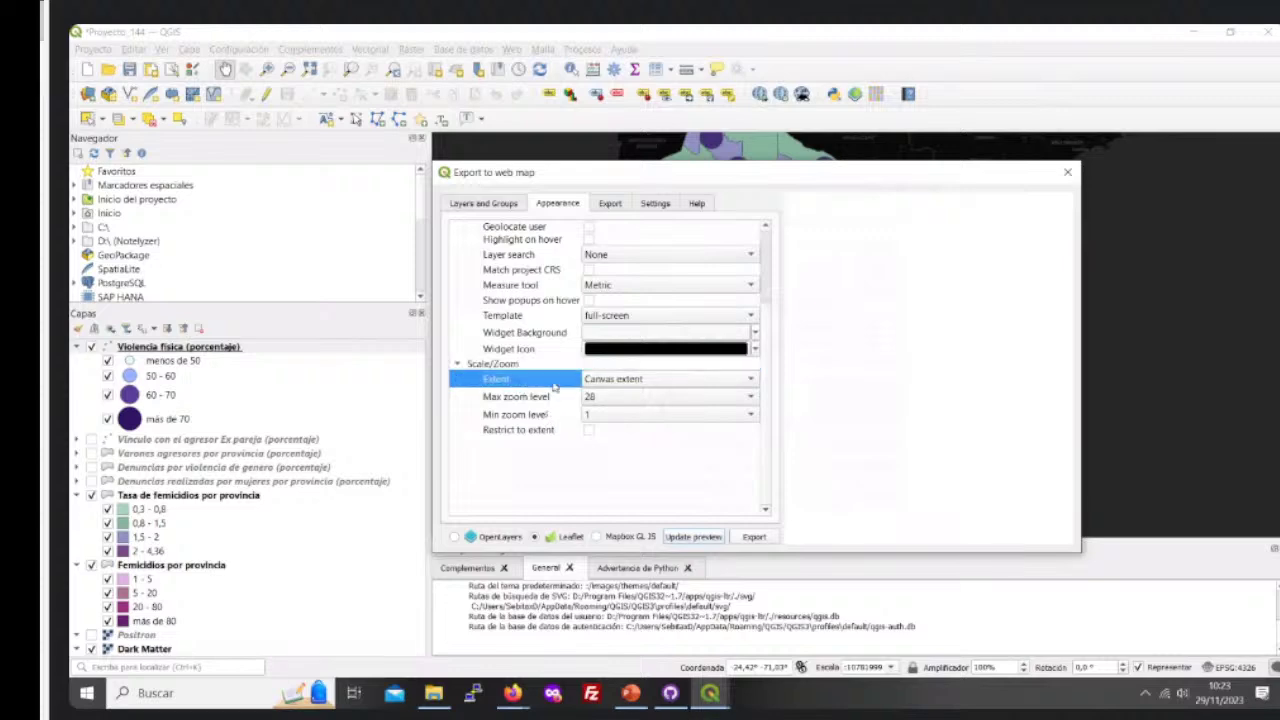
{"action": "left_click", "coordinate": [613, 382]}
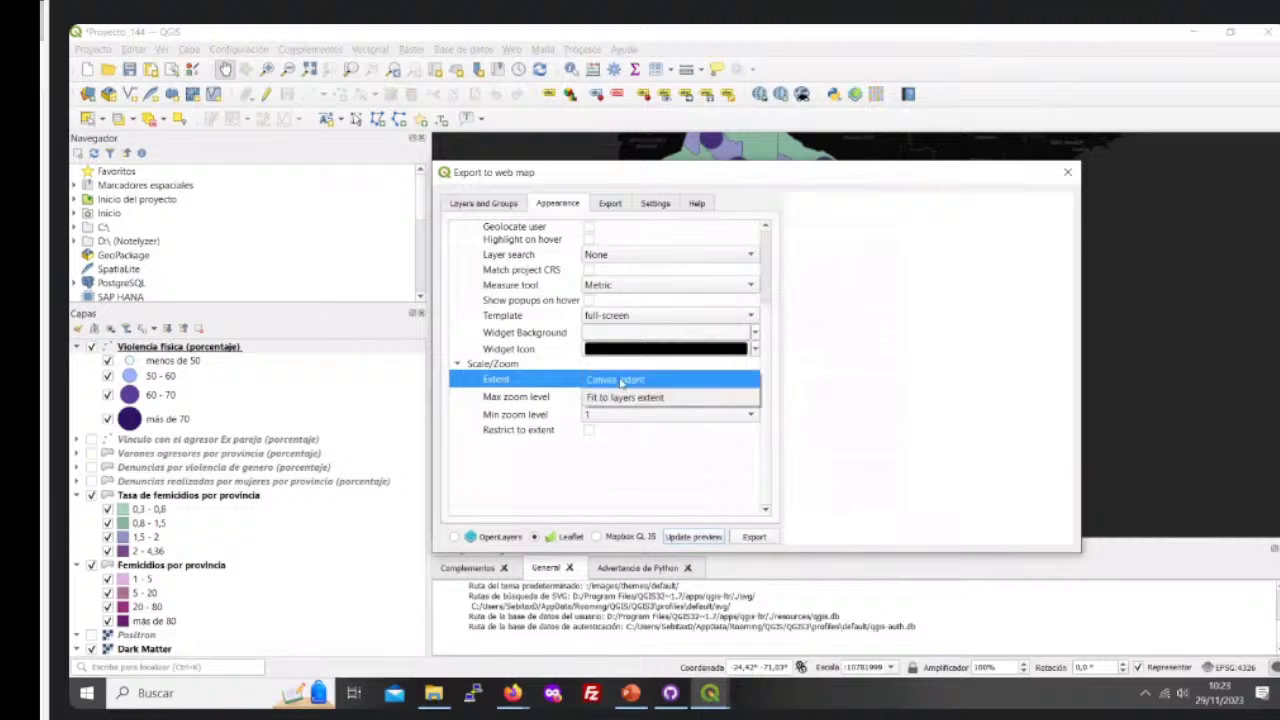
{"action": "left_click", "coordinate": [620, 381]}
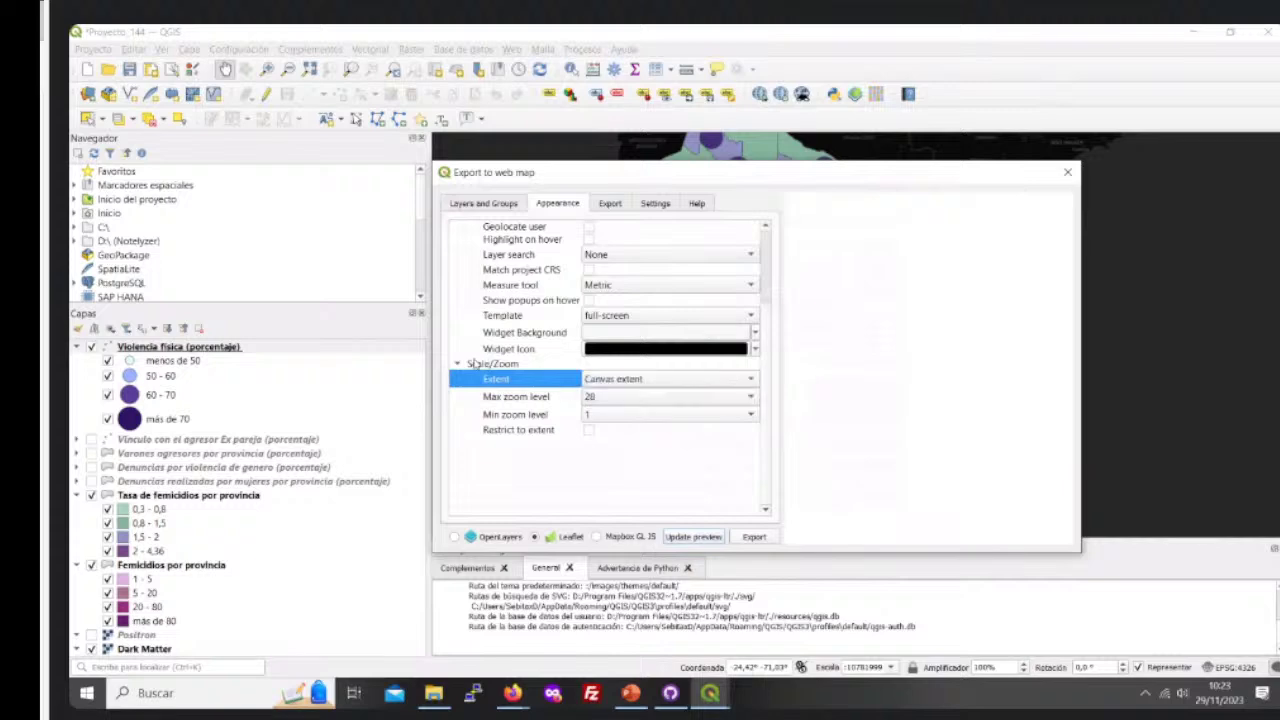
{"action": "left_click", "coordinate": [540, 398]}
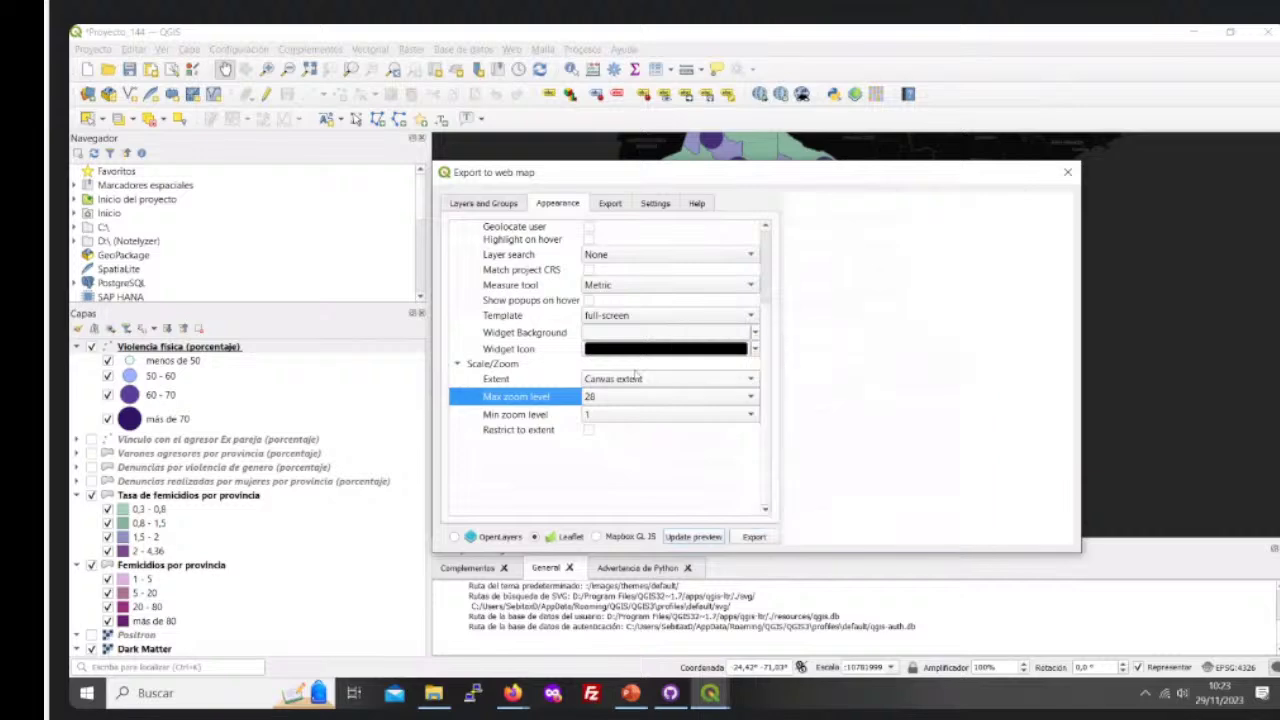
Step: Look over the complete set of appearance options again, with a brief check of the data export settings
{"action": "scroll", "coordinate": [490, 297], "scroll_direction": "up", "scroll_amount": 3}
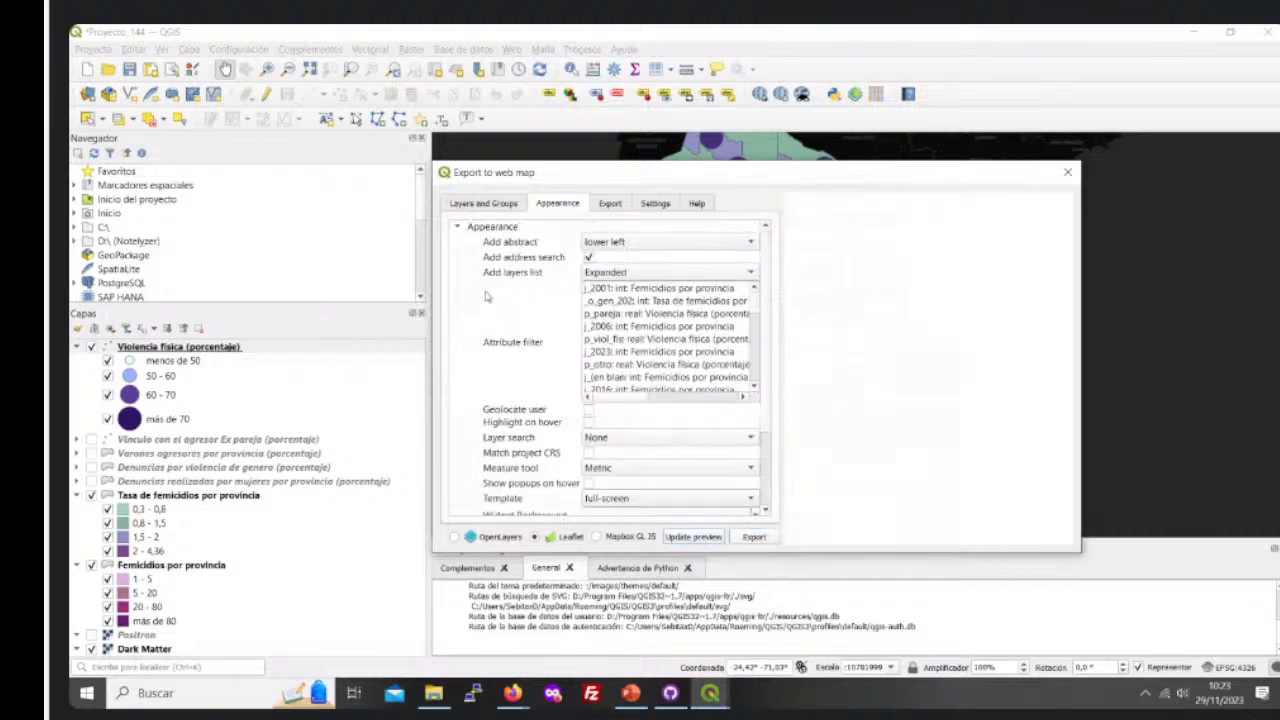
{"action": "scroll", "coordinate": [540, 322], "scroll_direction": "down", "scroll_amount": 3}
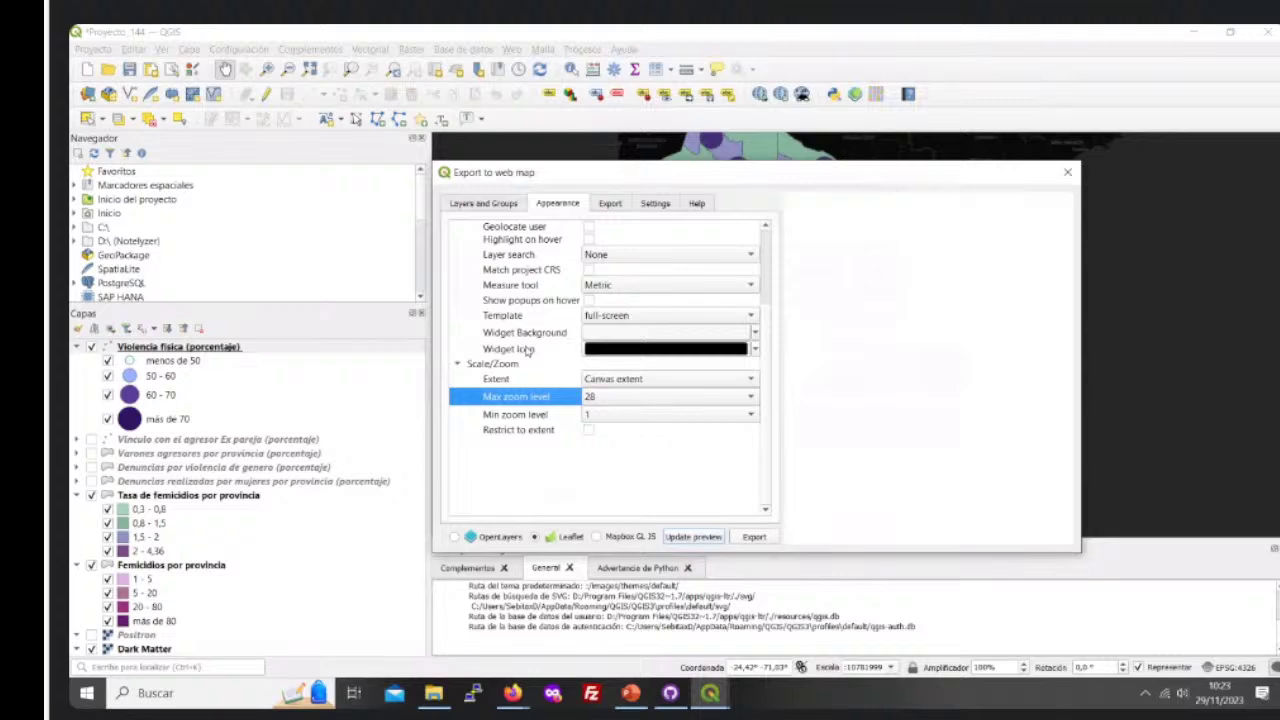
{"action": "scroll", "coordinate": [548, 342], "scroll_direction": "up", "scroll_amount": 4}
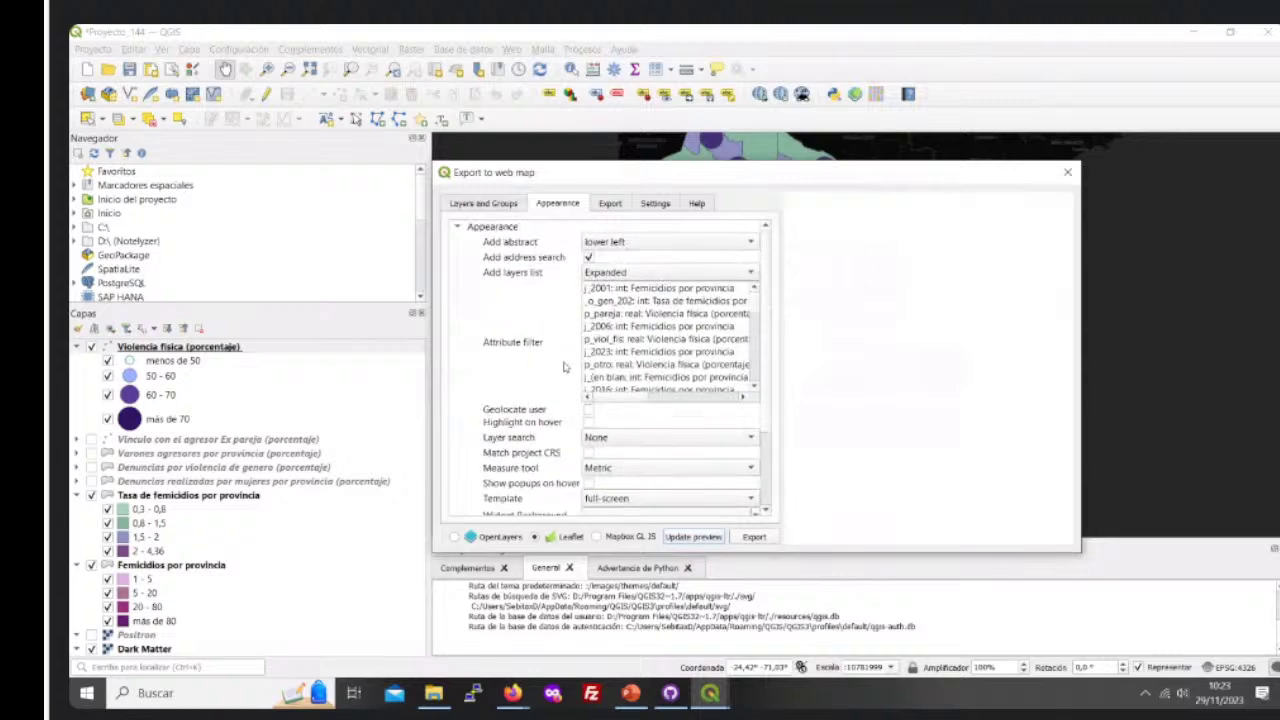
{"action": "left_click", "coordinate": [607, 204]}
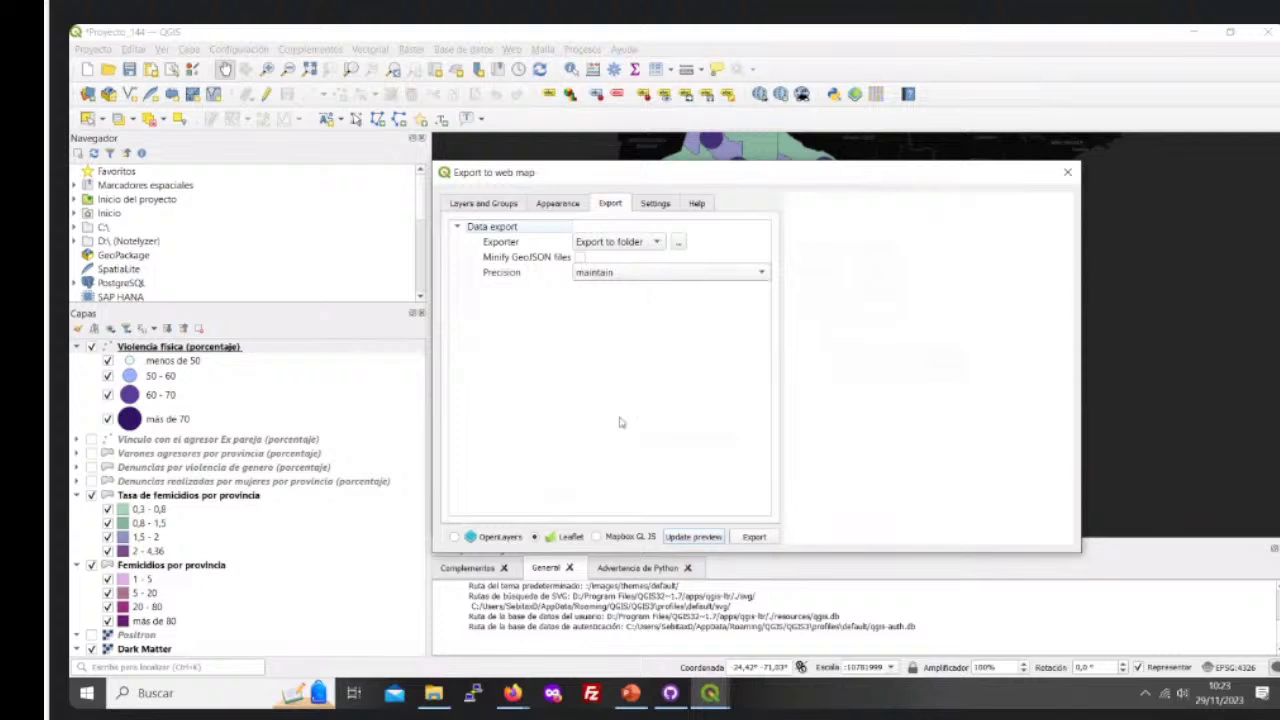
{"action": "left_click", "coordinate": [548, 205]}
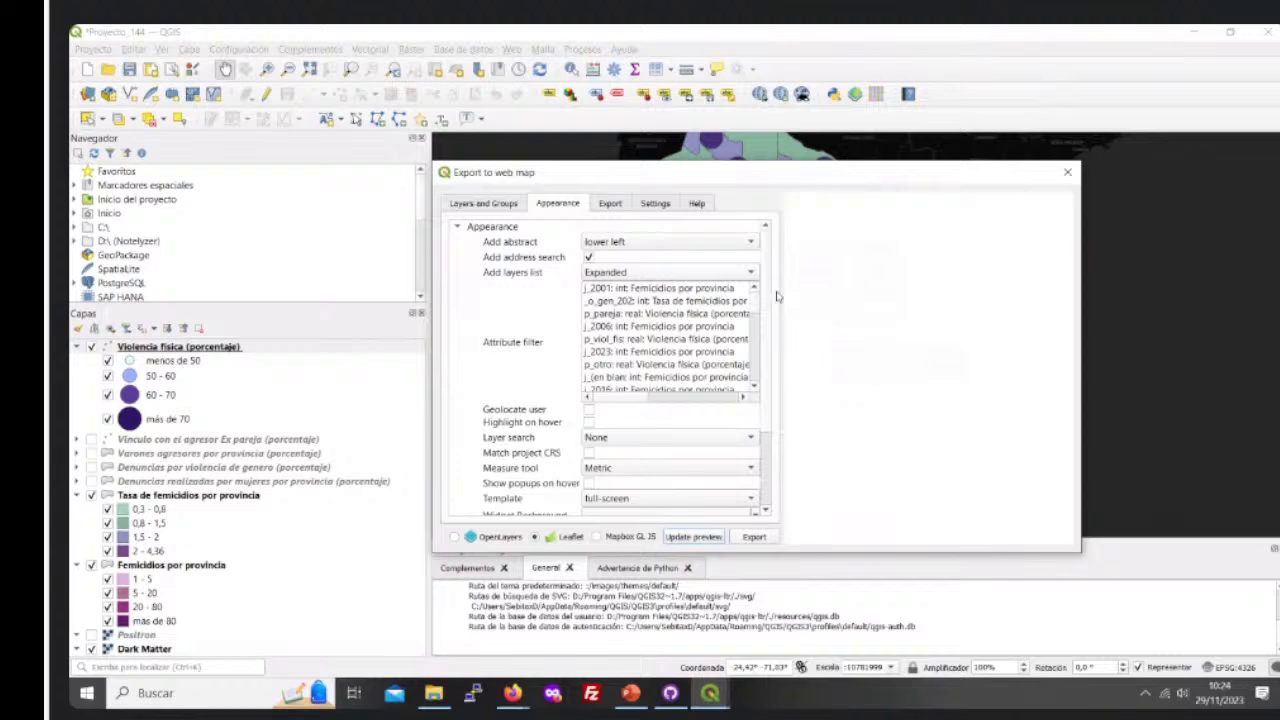
{"action": "scroll", "coordinate": [764, 350], "scroll_direction": "down", "scroll_amount": 1}
{"action": "left_click_drag", "start_coordinate": [764, 350], "coordinate": [778, 282]}
{"action": "left_click_drag", "start_coordinate": [815, 172], "coordinate": [811, 164]}
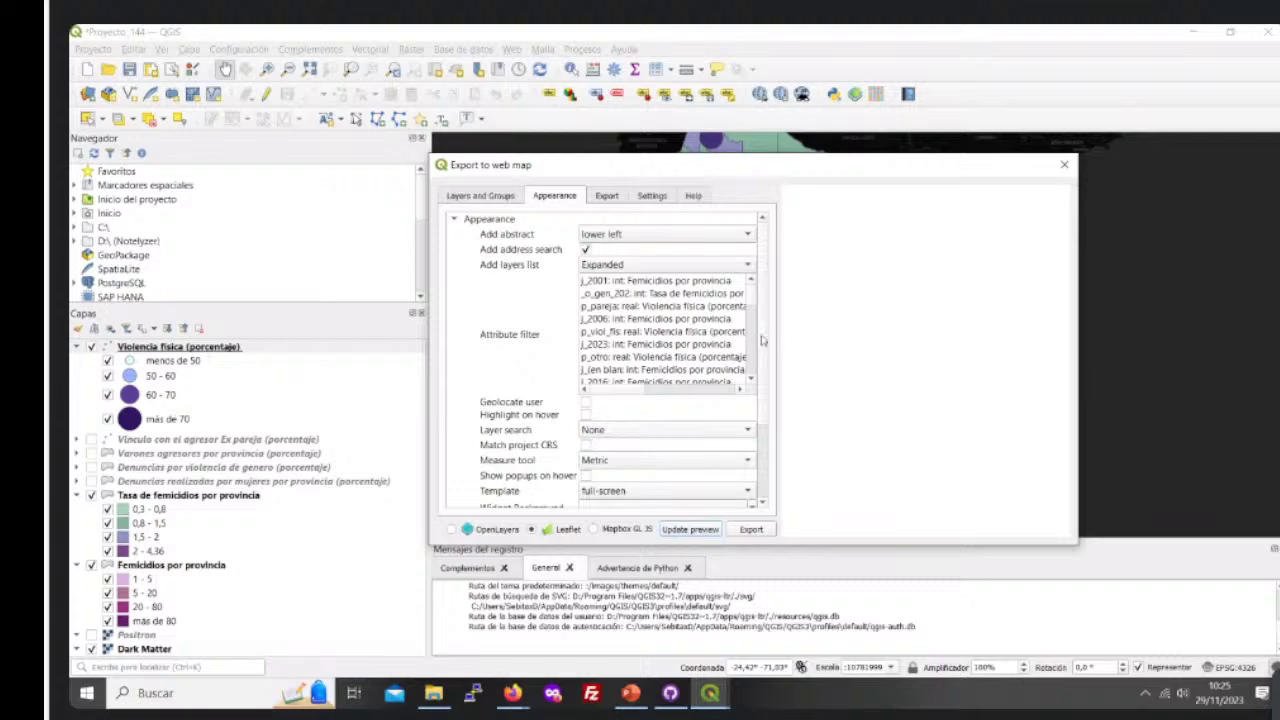
{"action": "scroll", "coordinate": [760, 340], "scroll_direction": "down", "scroll_amount": 5}
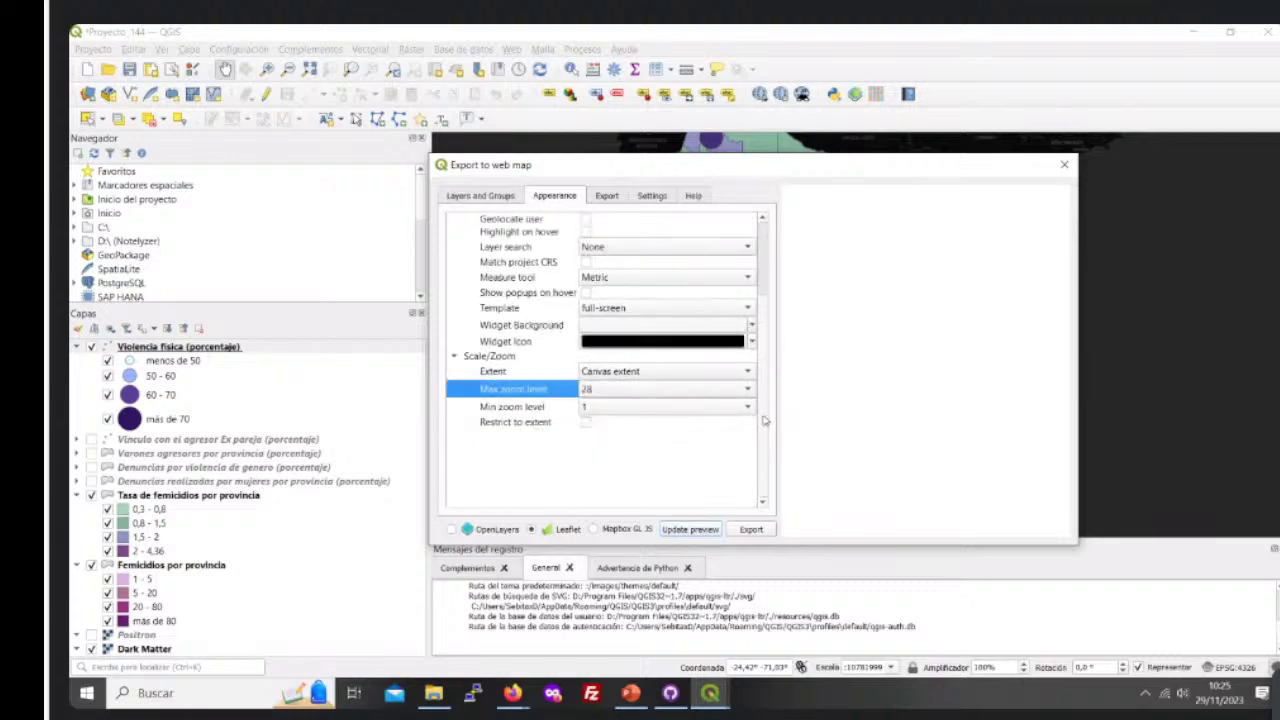
{"action": "scroll", "coordinate": [763, 420], "scroll_direction": "up", "scroll_amount": 5}
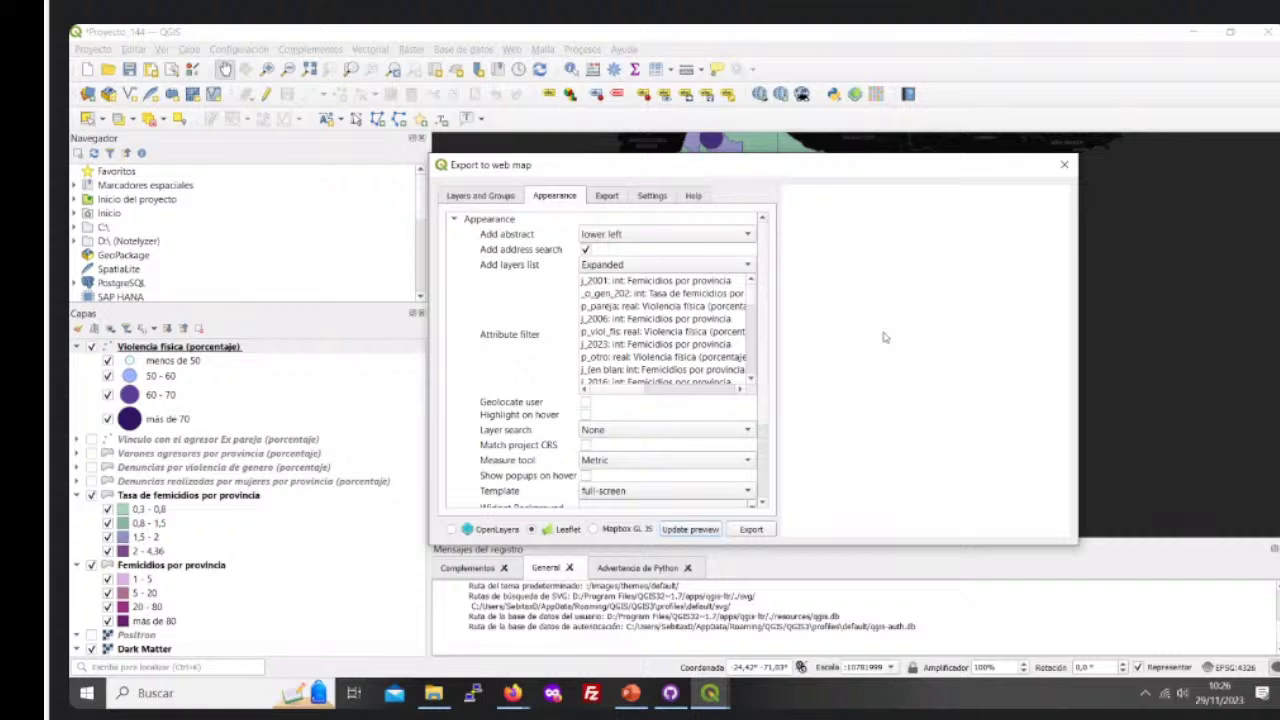
Step: Check the export folder selection without choosing a folder, and set the data exporter to Export to FTP site
{"action": "left_click", "coordinate": [606, 196]}
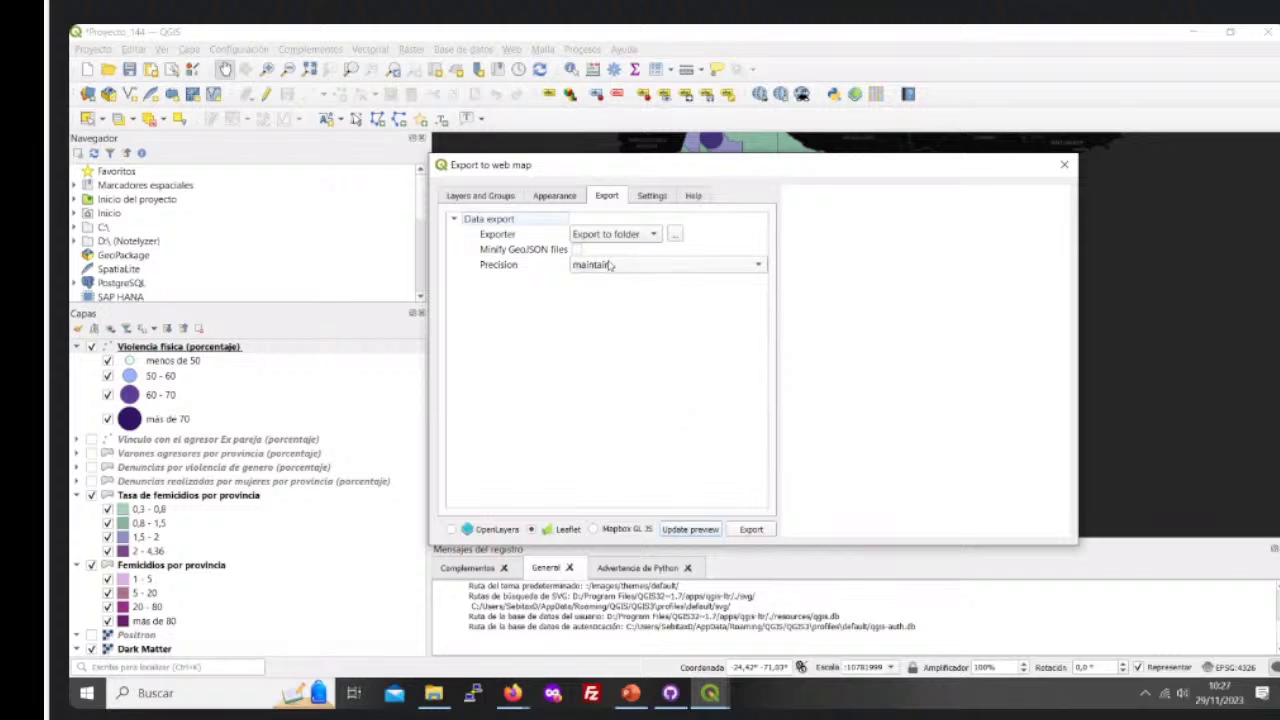
{"action": "left_click", "coordinate": [676, 236]}
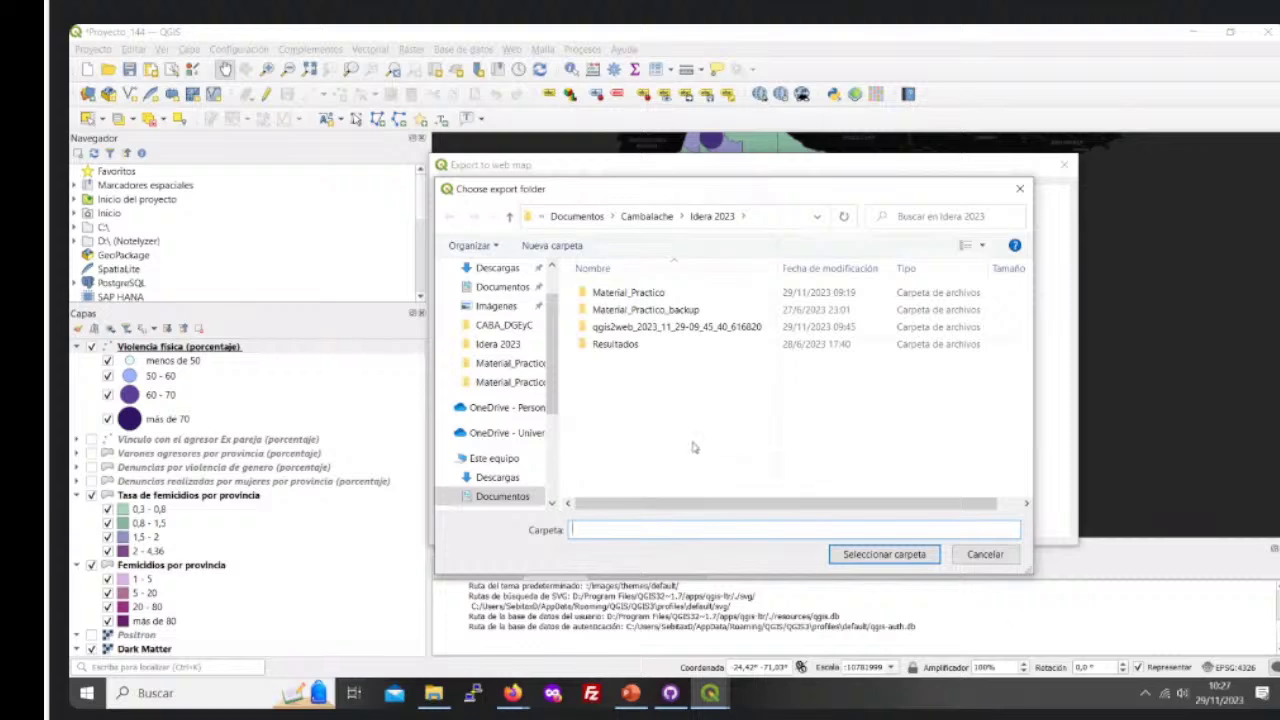
{"action": "left_click", "coordinate": [1019, 188]}
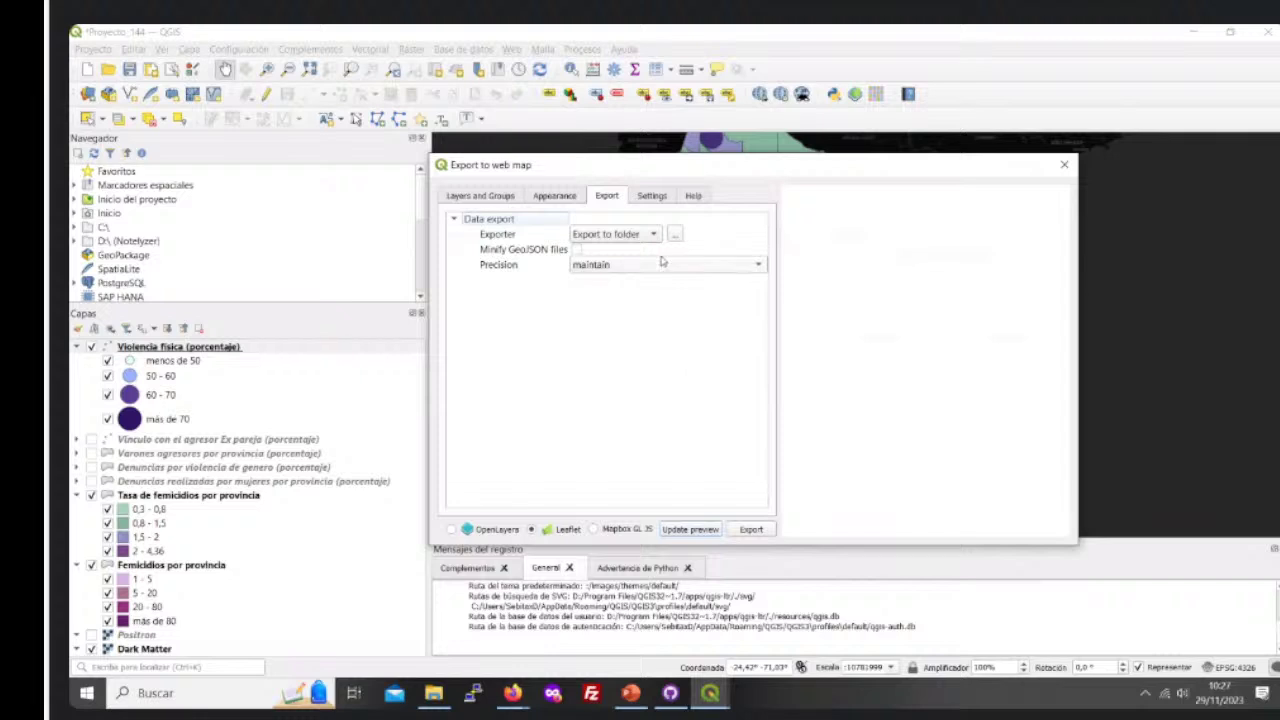
{"action": "left_click", "coordinate": [638, 236]}
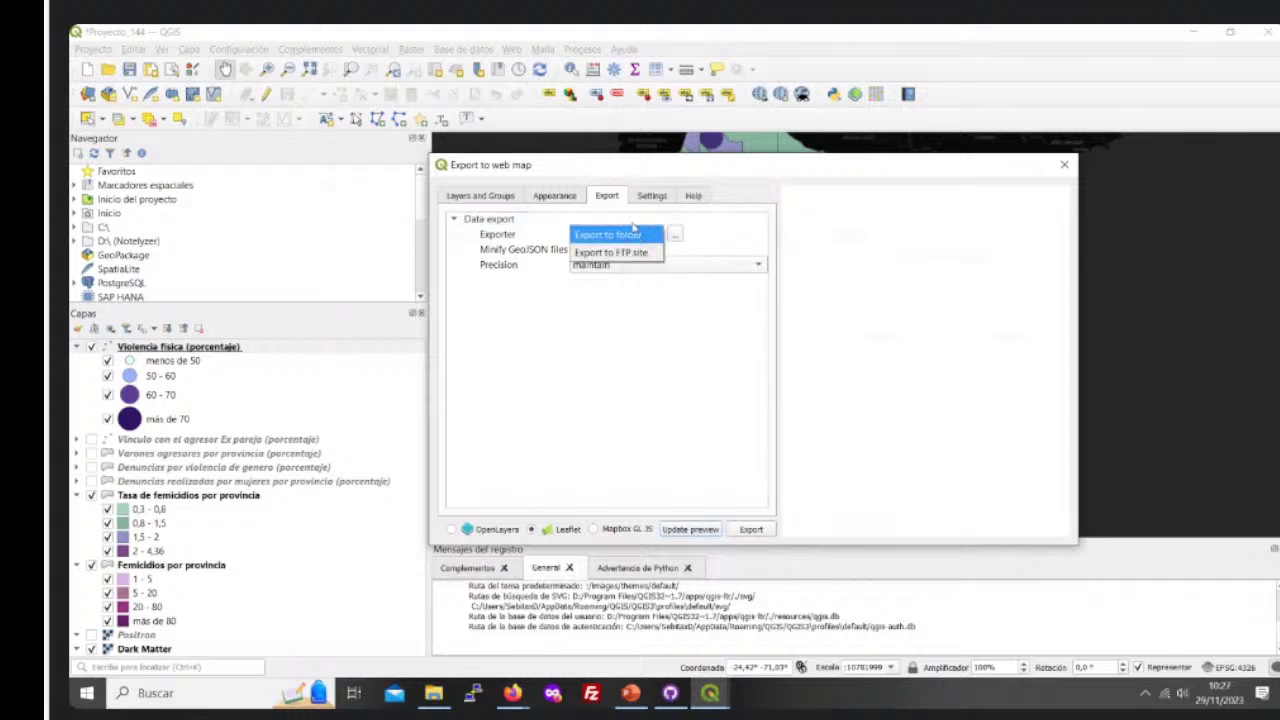
{"action": "left_click", "coordinate": [616, 253]}
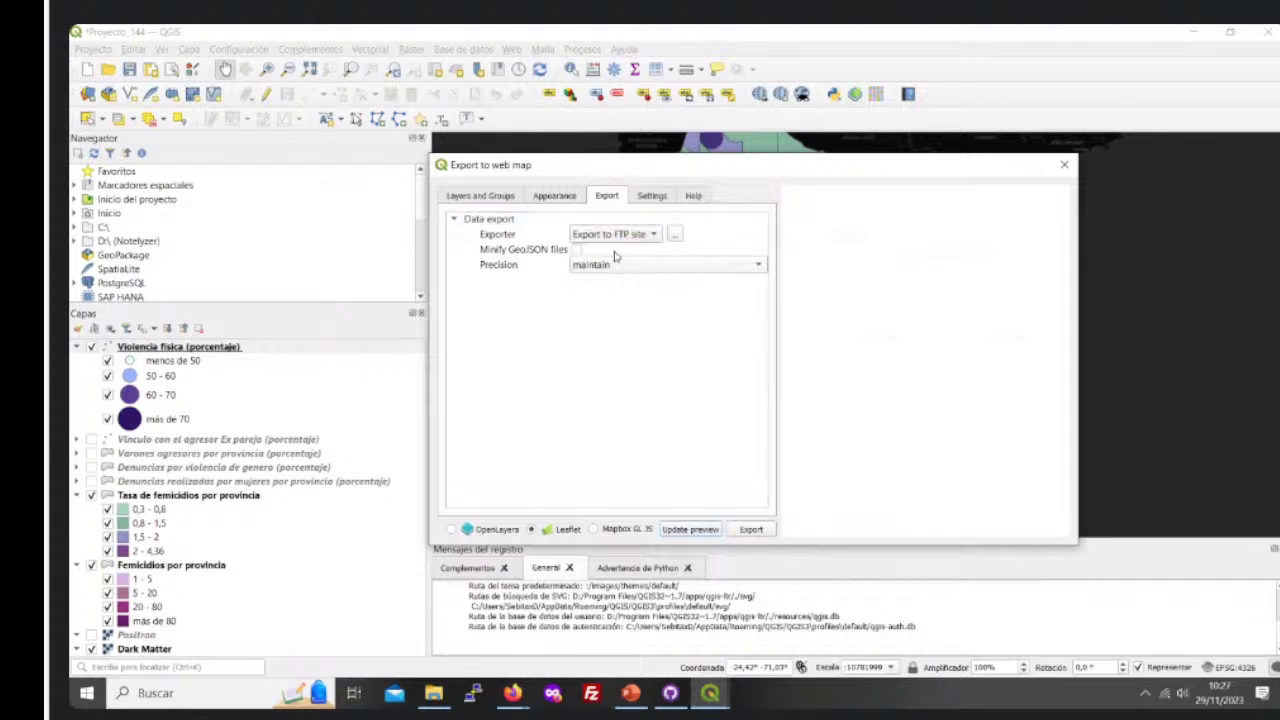
Step: Inspect the FTP settings without changing them, and set the data exporter to Export to folder
{"action": "left_click", "coordinate": [675, 234]}
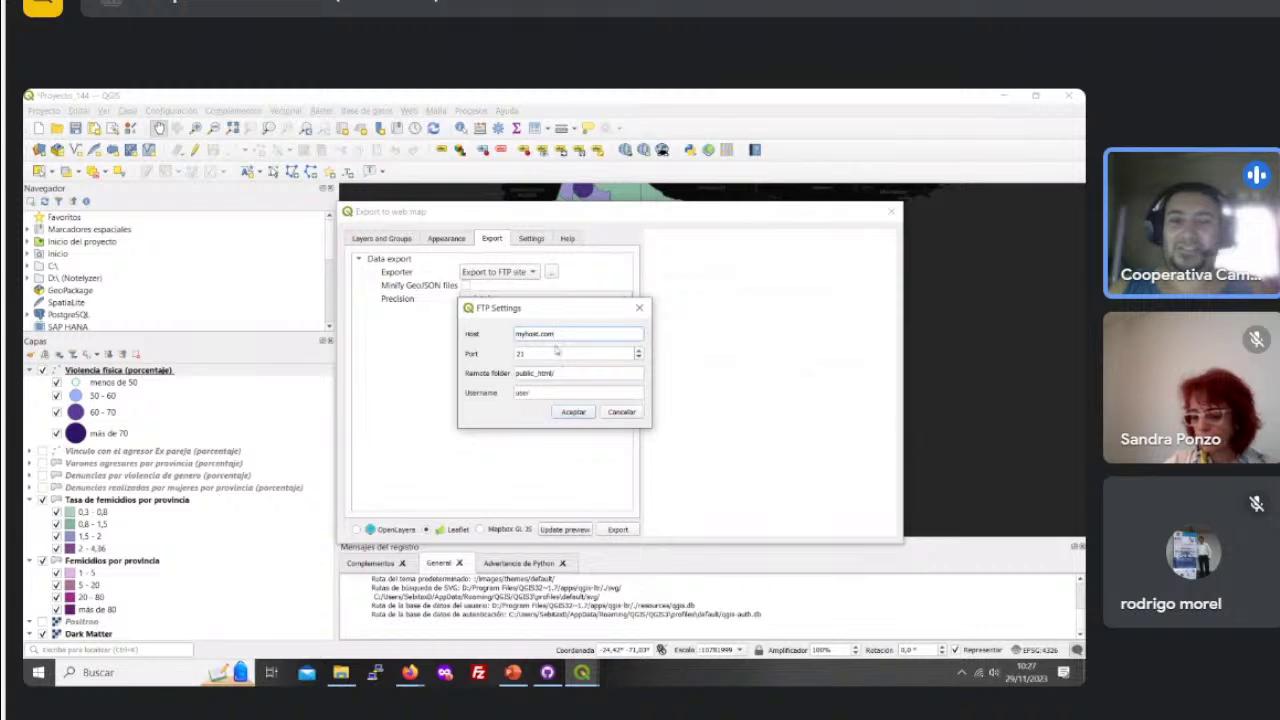
{"action": "left_click", "coordinate": [639, 308]}
{"action": "left_click", "coordinate": [515, 273]}
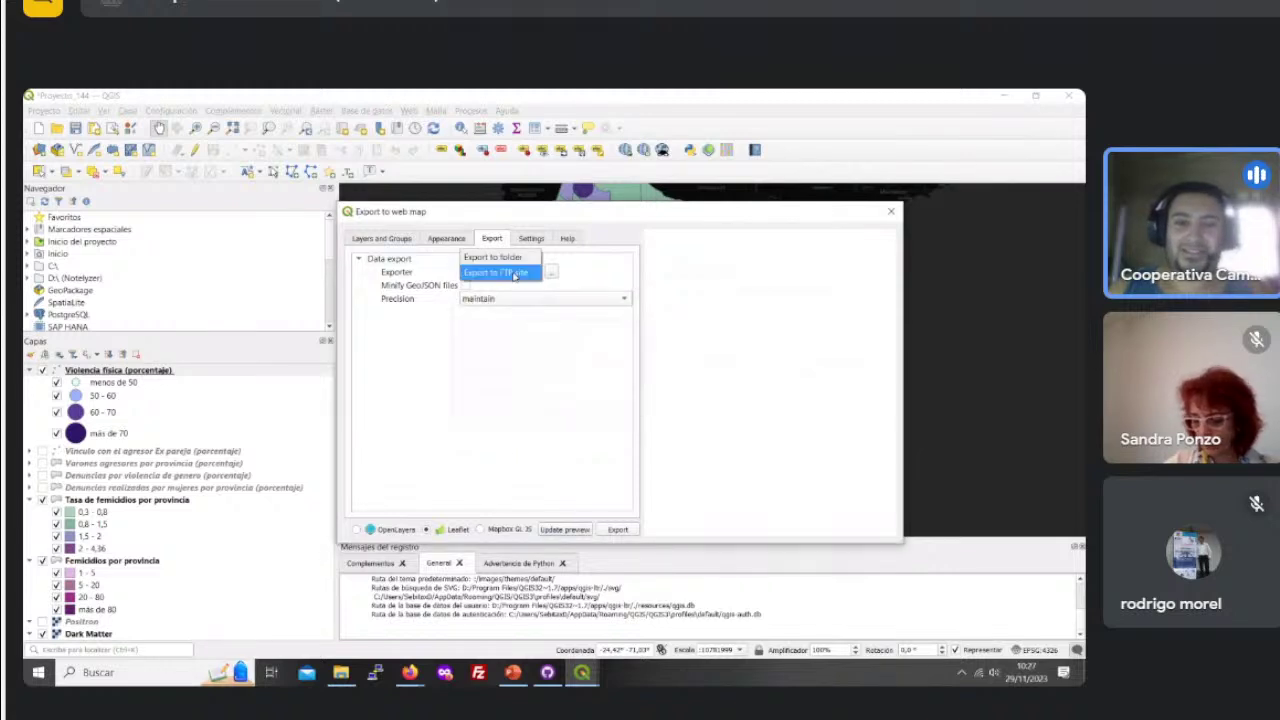
{"action": "left_click", "coordinate": [493, 257]}
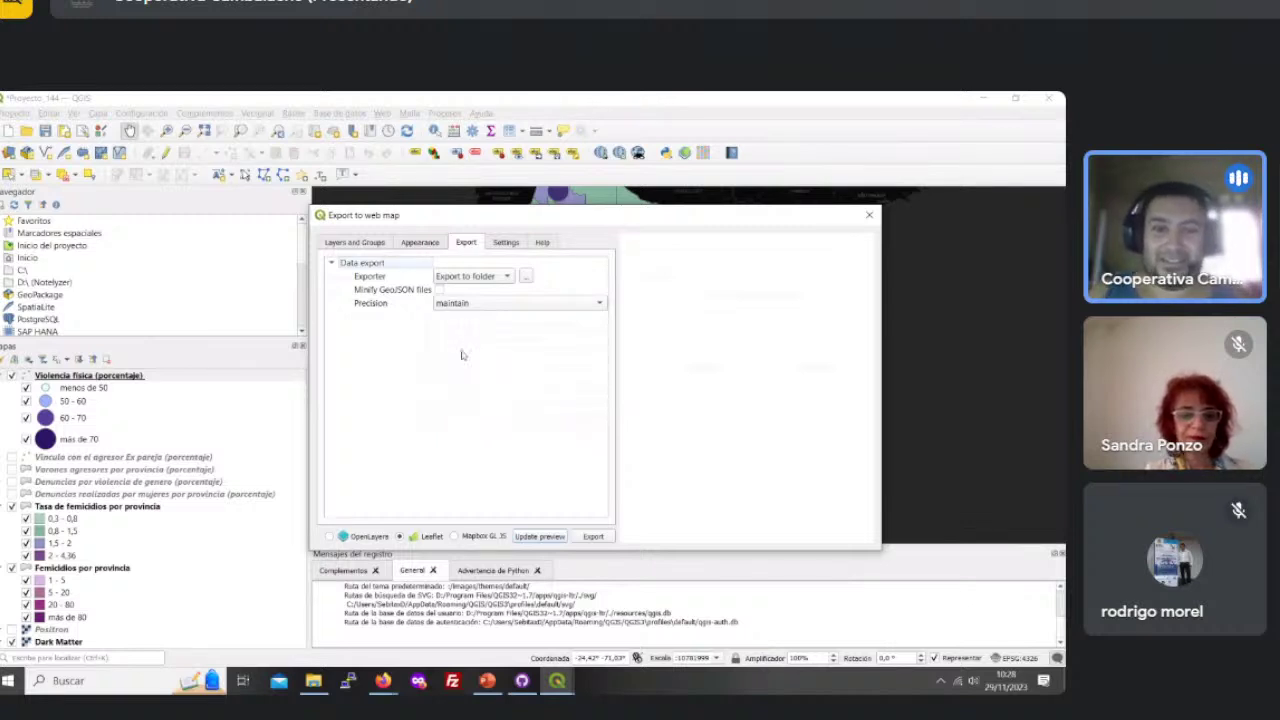
Step: Review the Precision option of the data export, keeping it at maintain
{"action": "left_click", "coordinate": [468, 302]}
{"action": "left_click", "coordinate": [346, 318]}
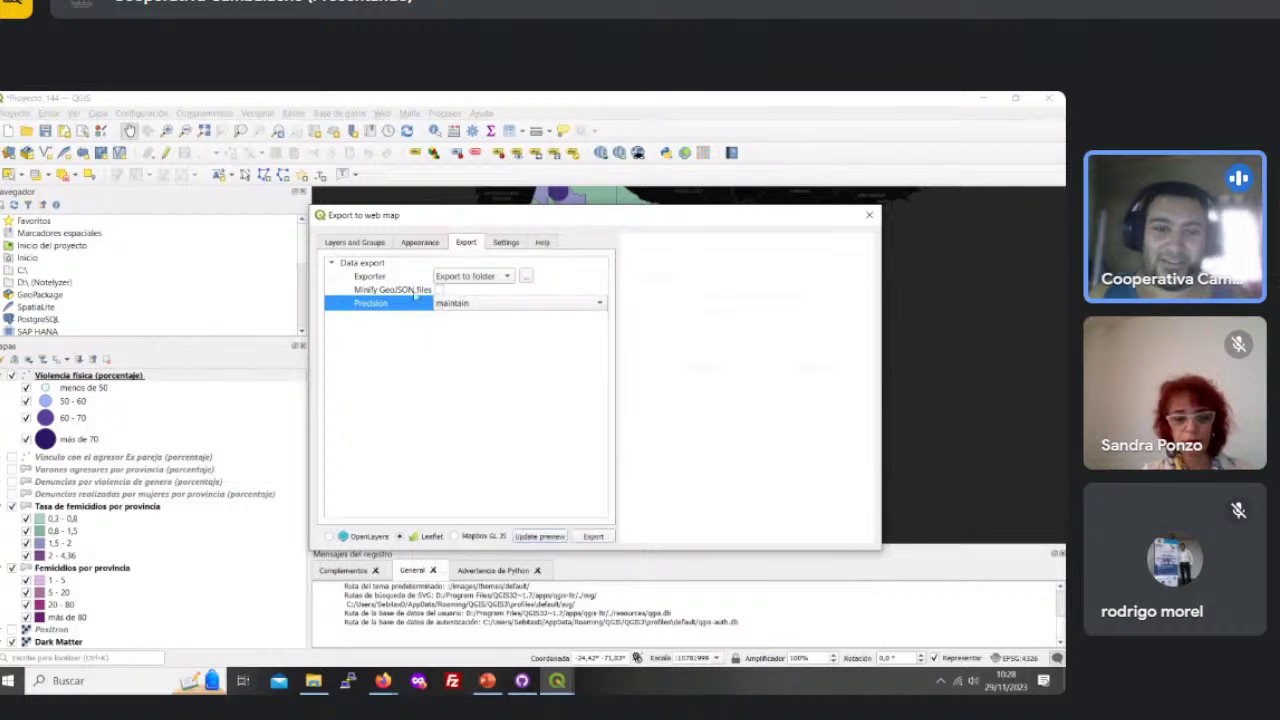
{"action": "left_click", "coordinate": [463, 303]}
{"action": "left_click", "coordinate": [462, 304]}
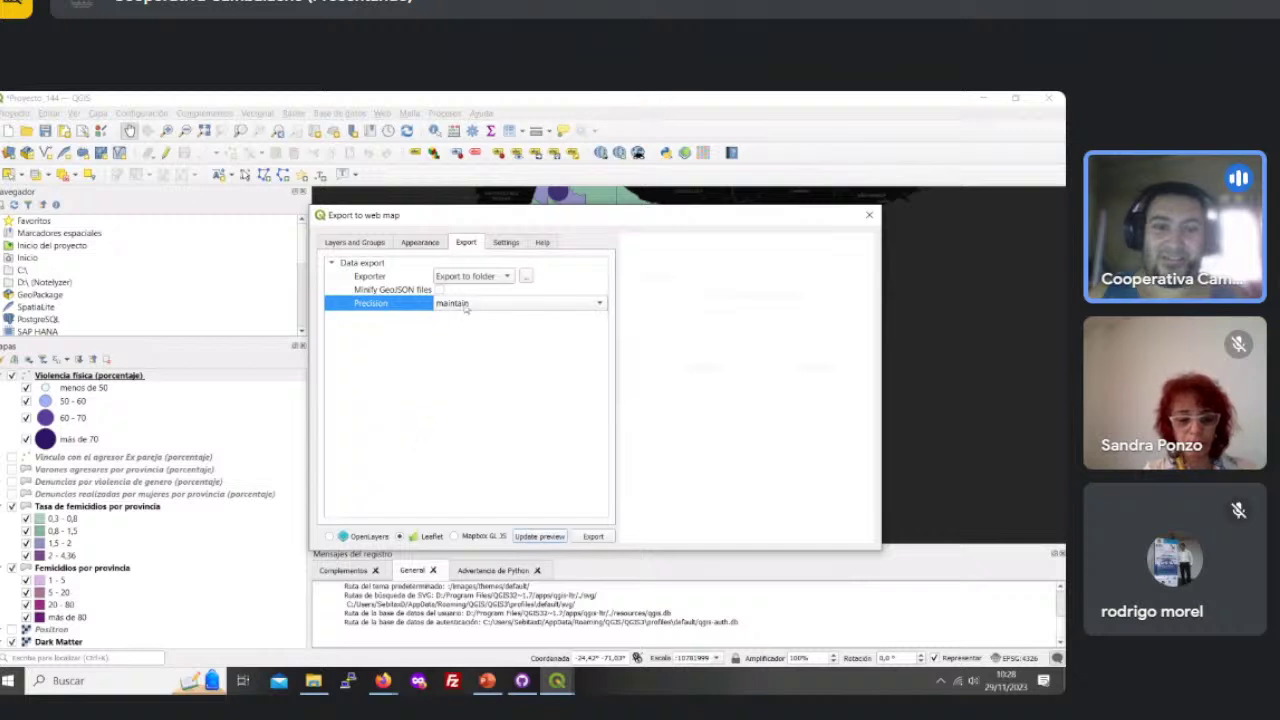
{"action": "left_click", "coordinate": [466, 309]}
{"action": "left_click", "coordinate": [466, 309]}
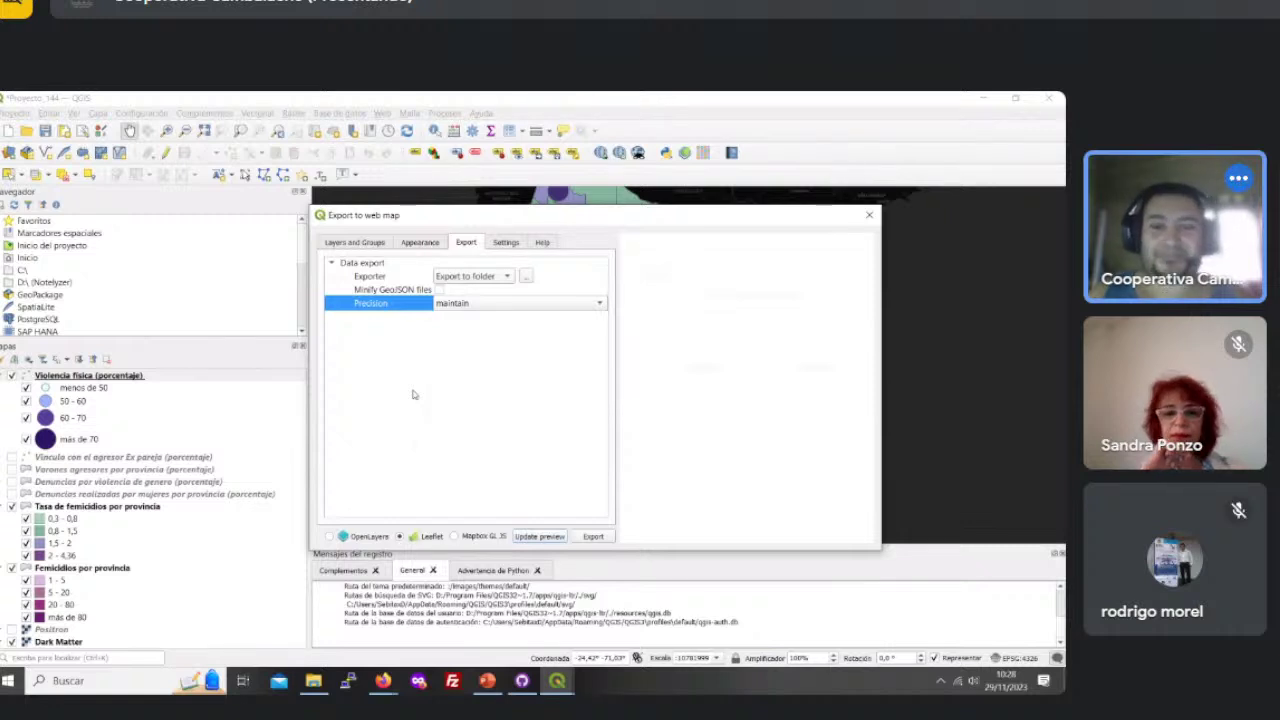
Step: Examine the plugin's general settings, including the preview feature limit per layer, without changing anything
{"action": "left_click", "coordinate": [510, 245]}
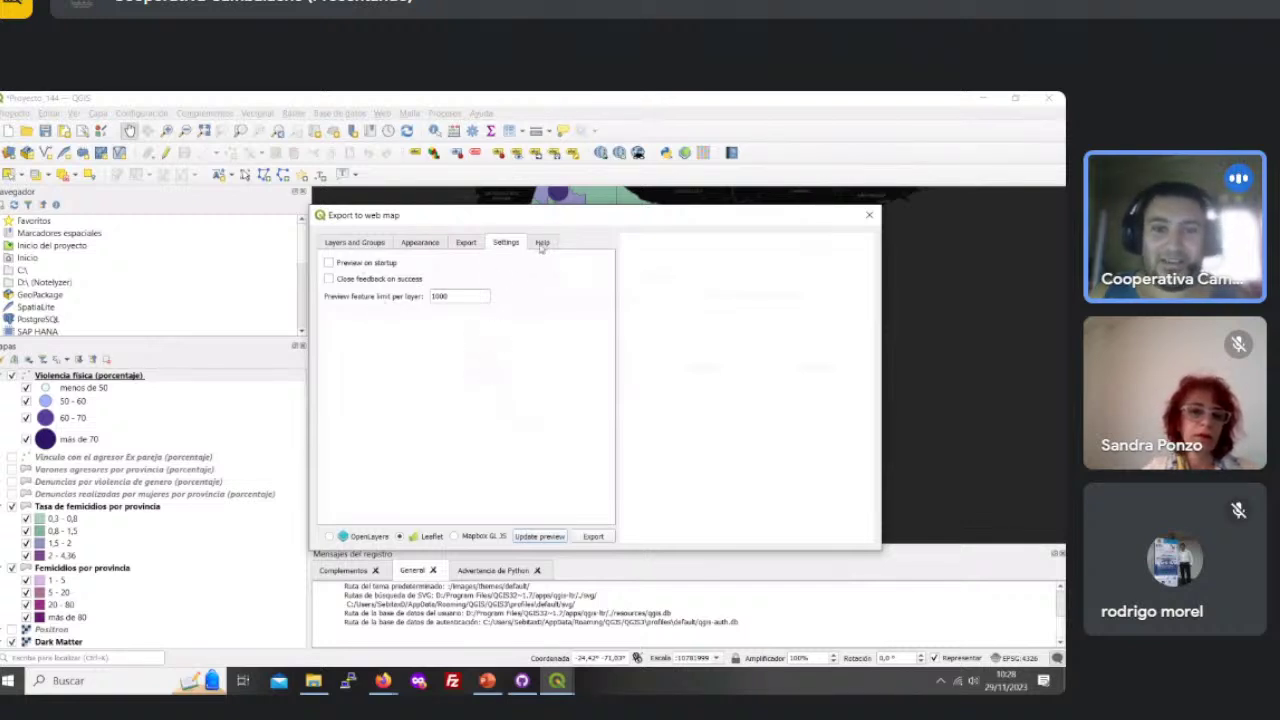
{"action": "left_click_drag", "start_coordinate": [455, 297], "coordinate": [423, 298]}
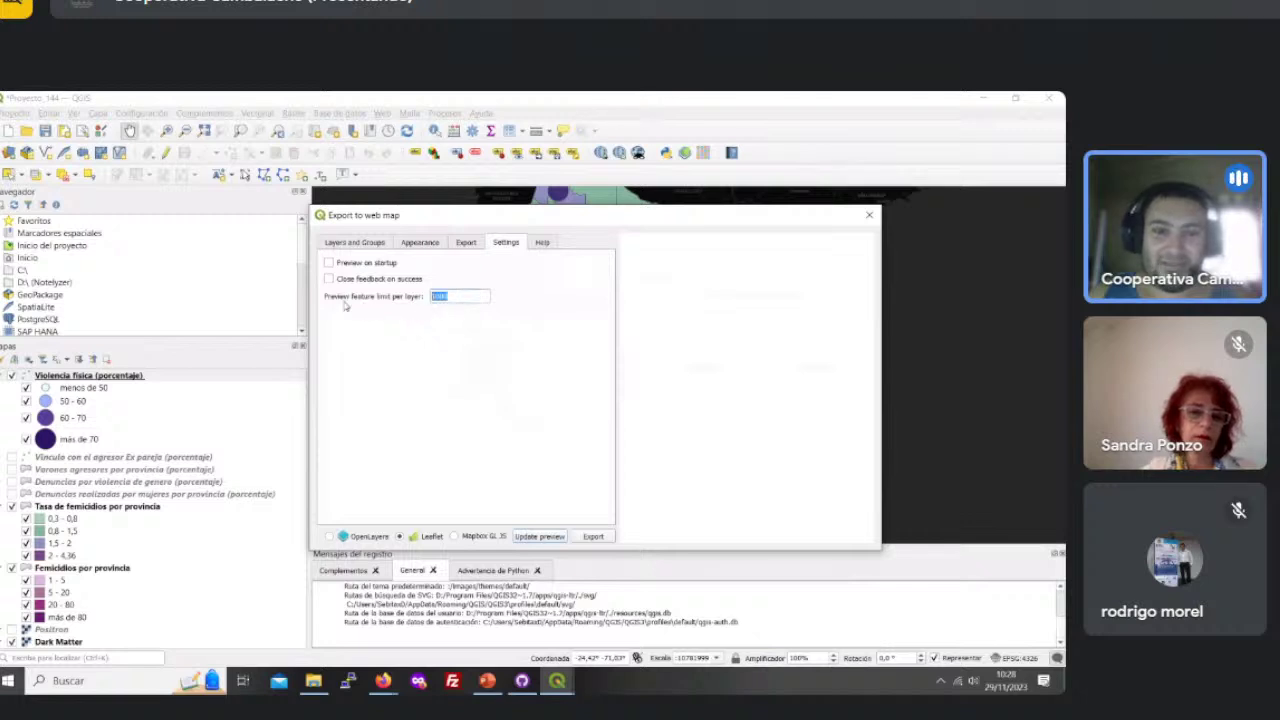
{"action": "left_click", "coordinate": [465, 297]}
{"action": "double_click", "coordinate": [465, 297]}
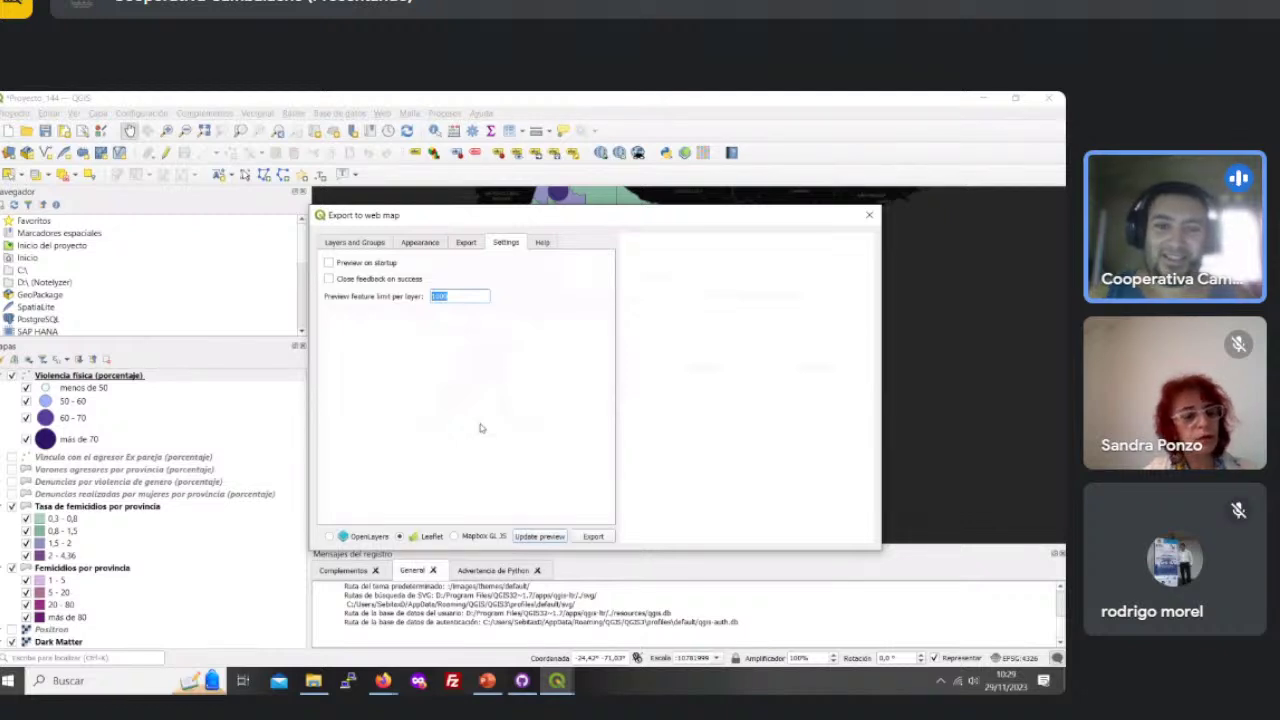
Step: Read the qgis2web help on installation, usage, current limitations and layer options
{"action": "left_click", "coordinate": [542, 243]}
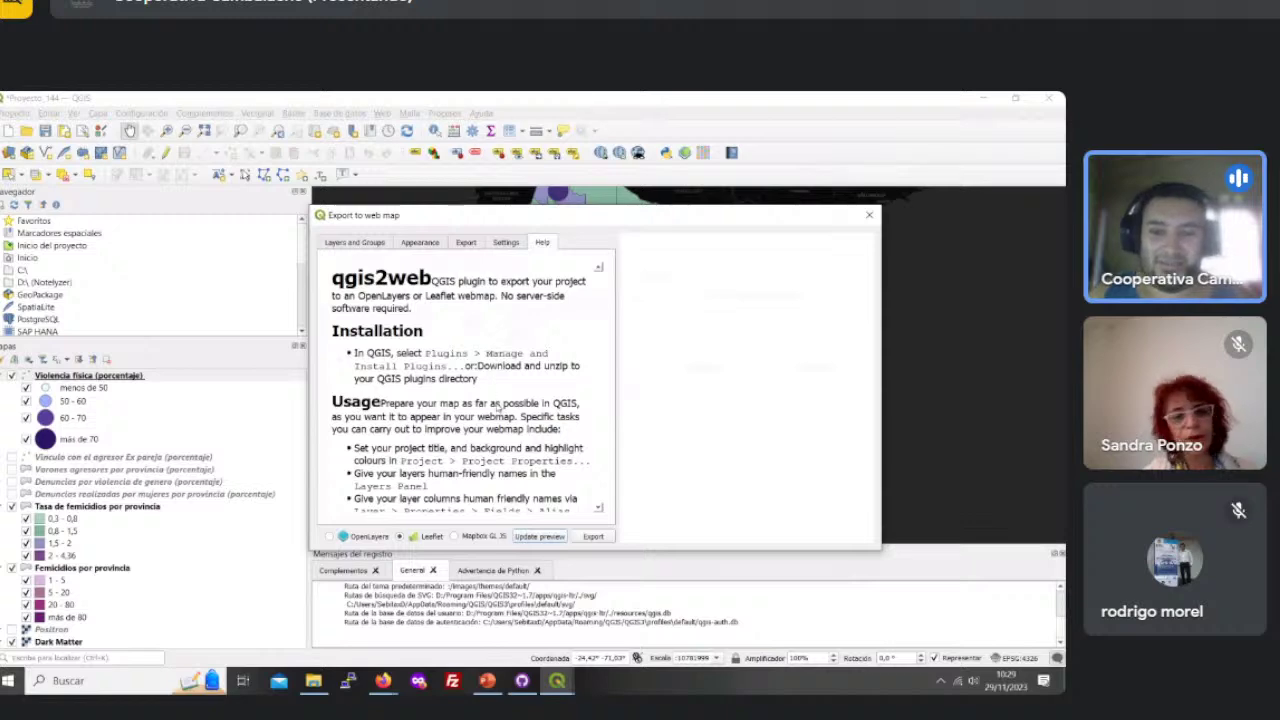
{"action": "scroll", "coordinate": [497, 405], "scroll_direction": "down", "scroll_amount": 8}
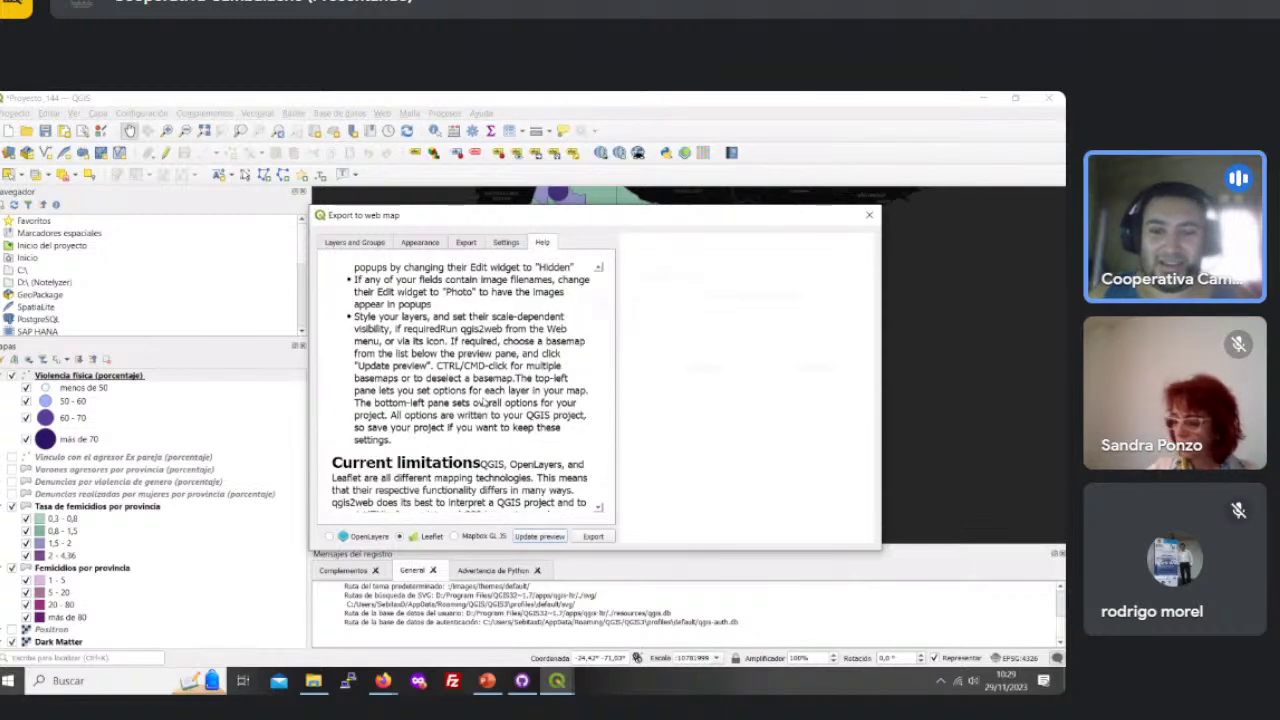
{"action": "scroll", "coordinate": [485, 403], "scroll_direction": "up", "scroll_amount": 8}
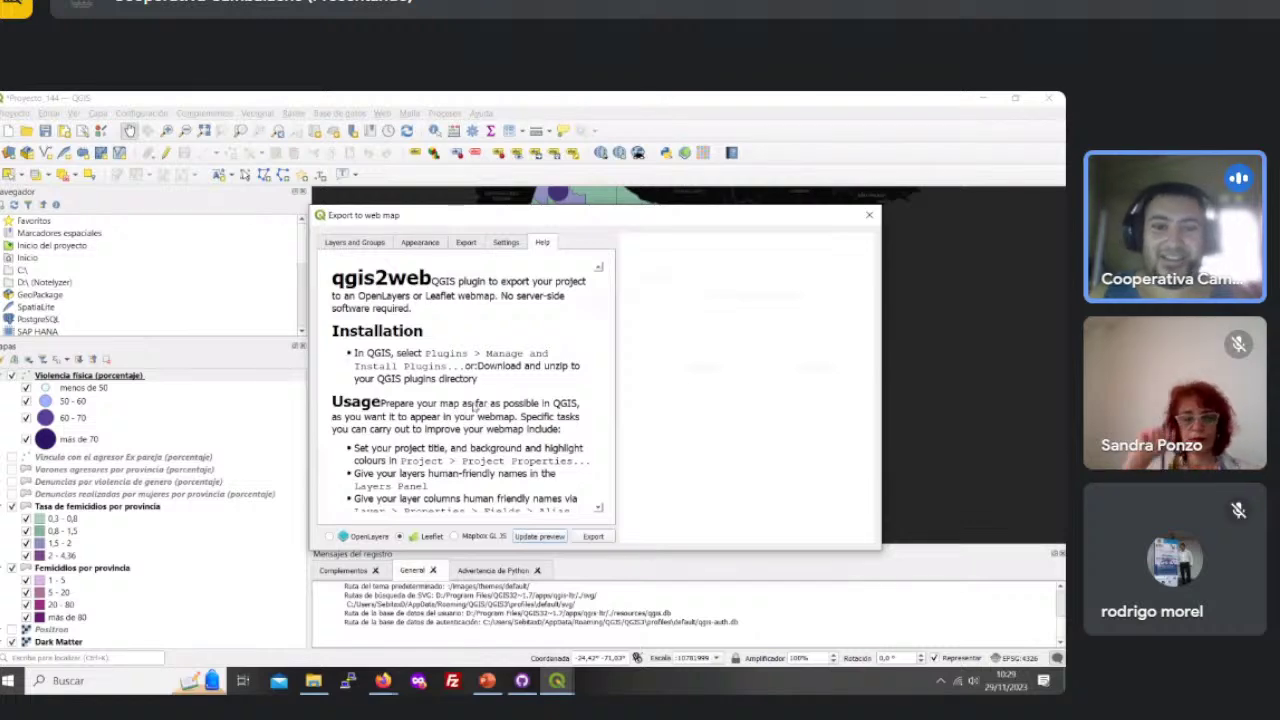
{"action": "scroll", "coordinate": [497, 395], "scroll_direction": "down", "scroll_amount": 10}
{"action": "scroll", "coordinate": [480, 412], "scroll_direction": "down", "scroll_amount": 3}
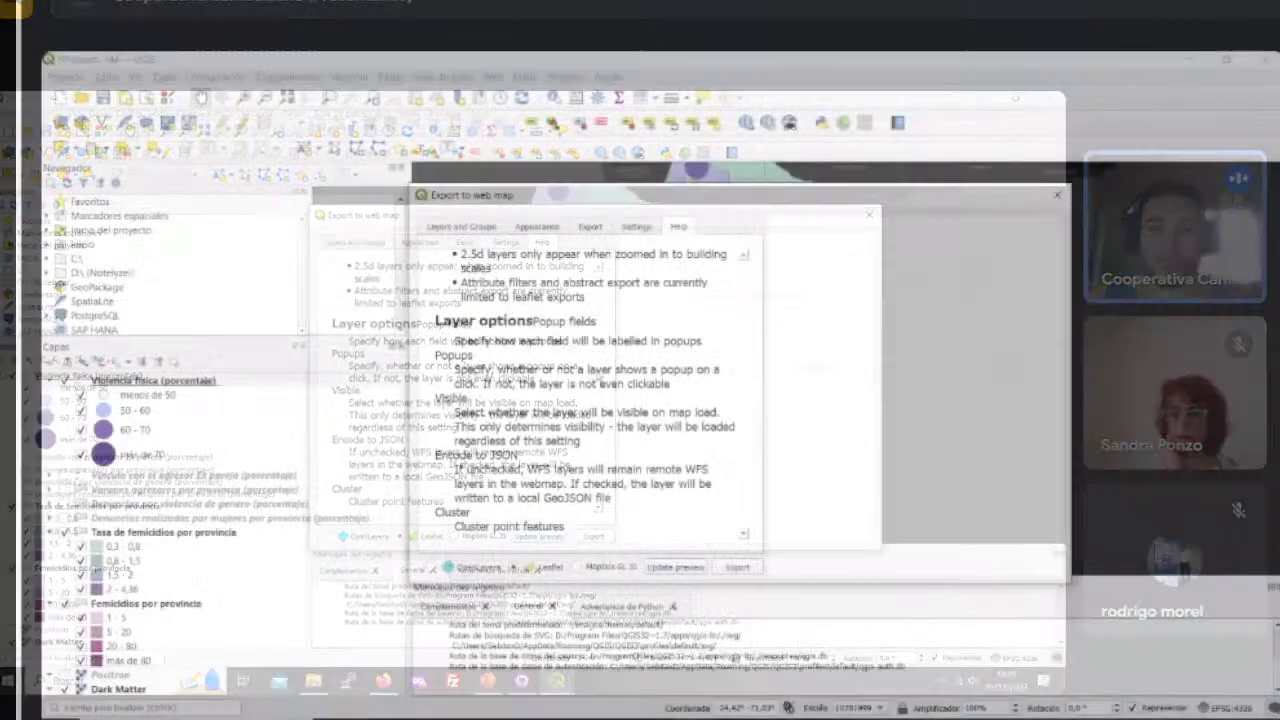
{"action": "scroll", "coordinate": [487, 424], "scroll_direction": "down", "scroll_amount": 5}
{"action": "scroll", "coordinate": [563, 423], "scroll_direction": "down", "scroll_amount": 5}
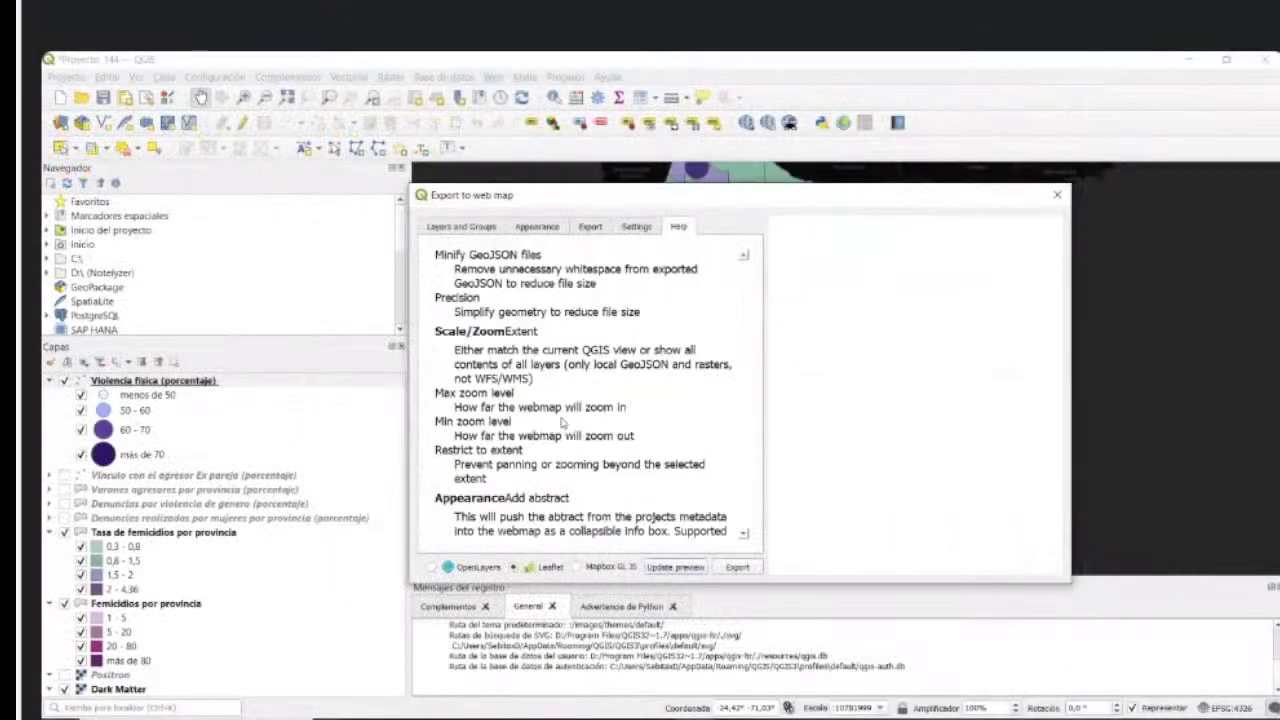
{"action": "scroll", "coordinate": [565, 426], "scroll_direction": "up", "scroll_amount": 3}
{"action": "scroll", "coordinate": [566, 428], "scroll_direction": "up", "scroll_amount": 3}
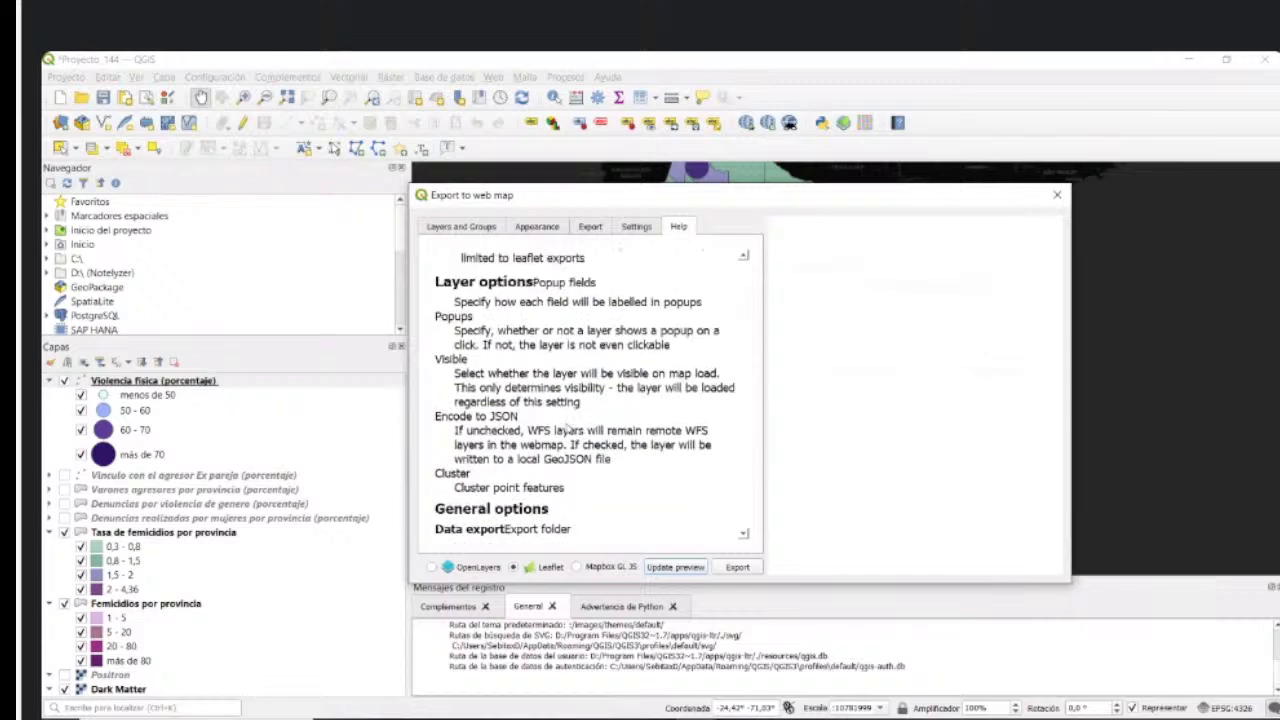
Step: Check the layers and groups list briefly, and read the help on general options, scale/zoom, appearance and reporting bugs
{"action": "left_click", "coordinate": [477, 228]}
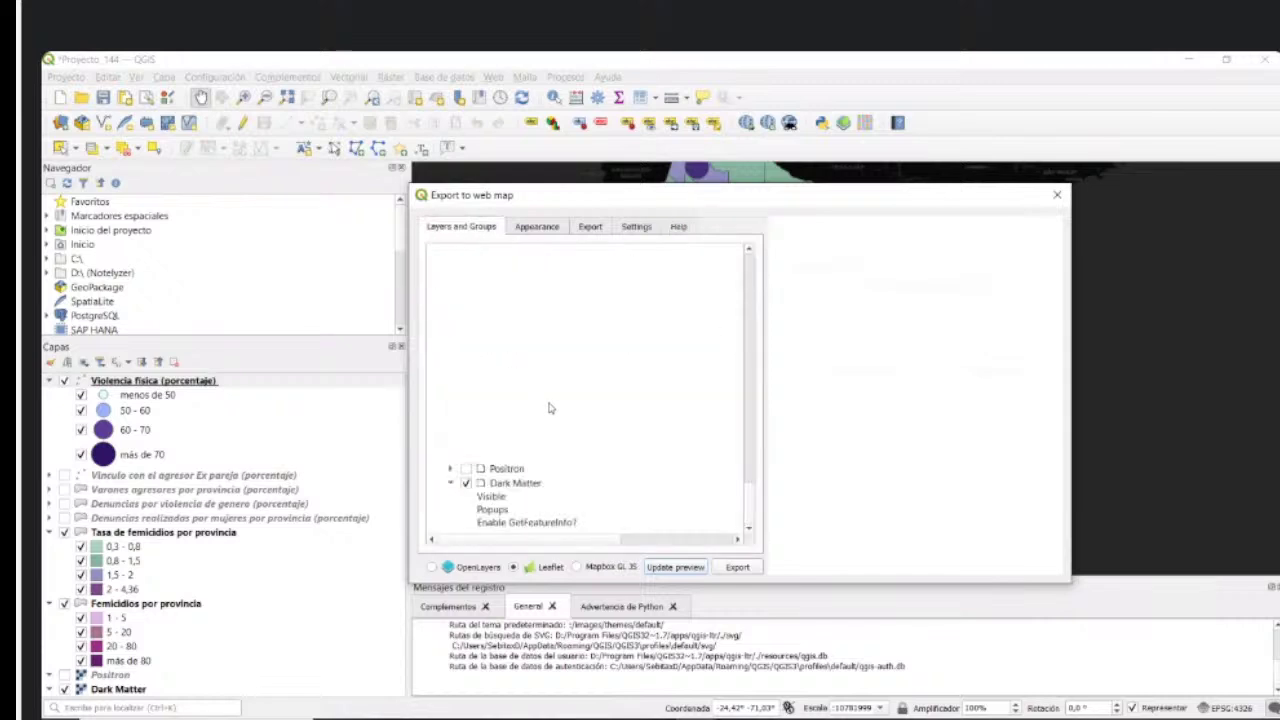
{"action": "left_click", "coordinate": [673, 231]}
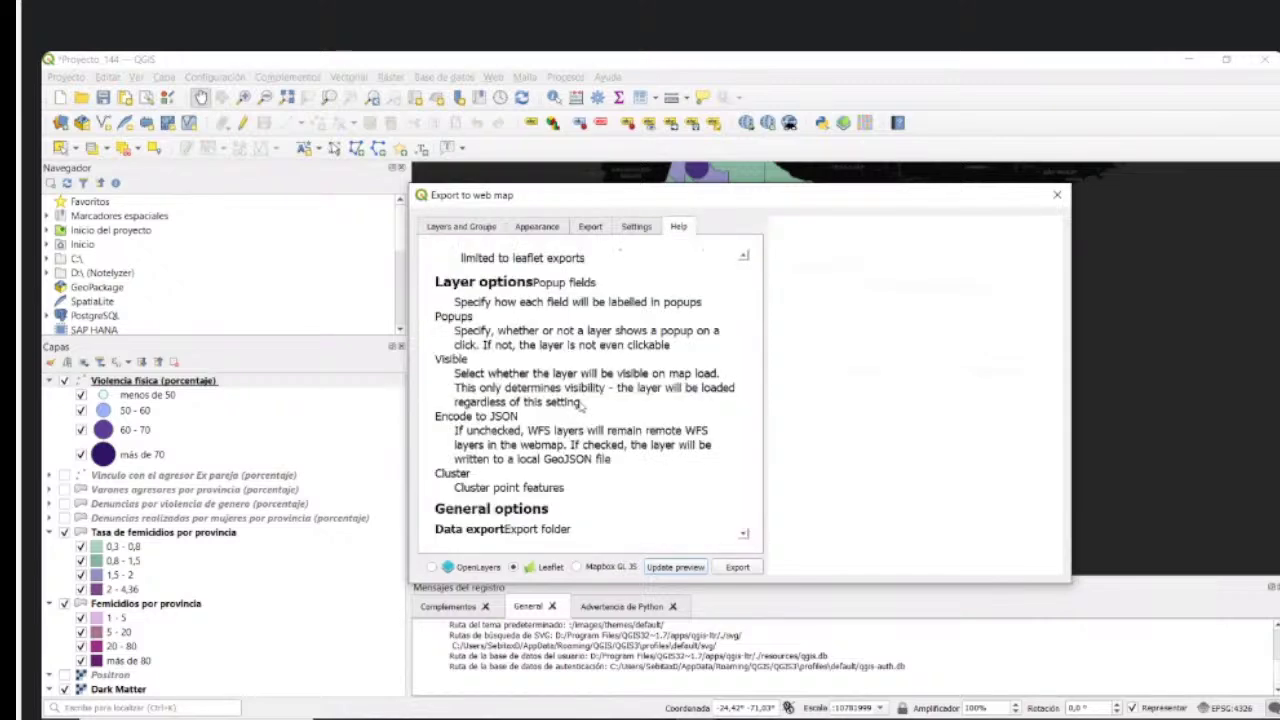
{"action": "scroll", "coordinate": [568, 426], "scroll_direction": "down", "scroll_amount": 6}
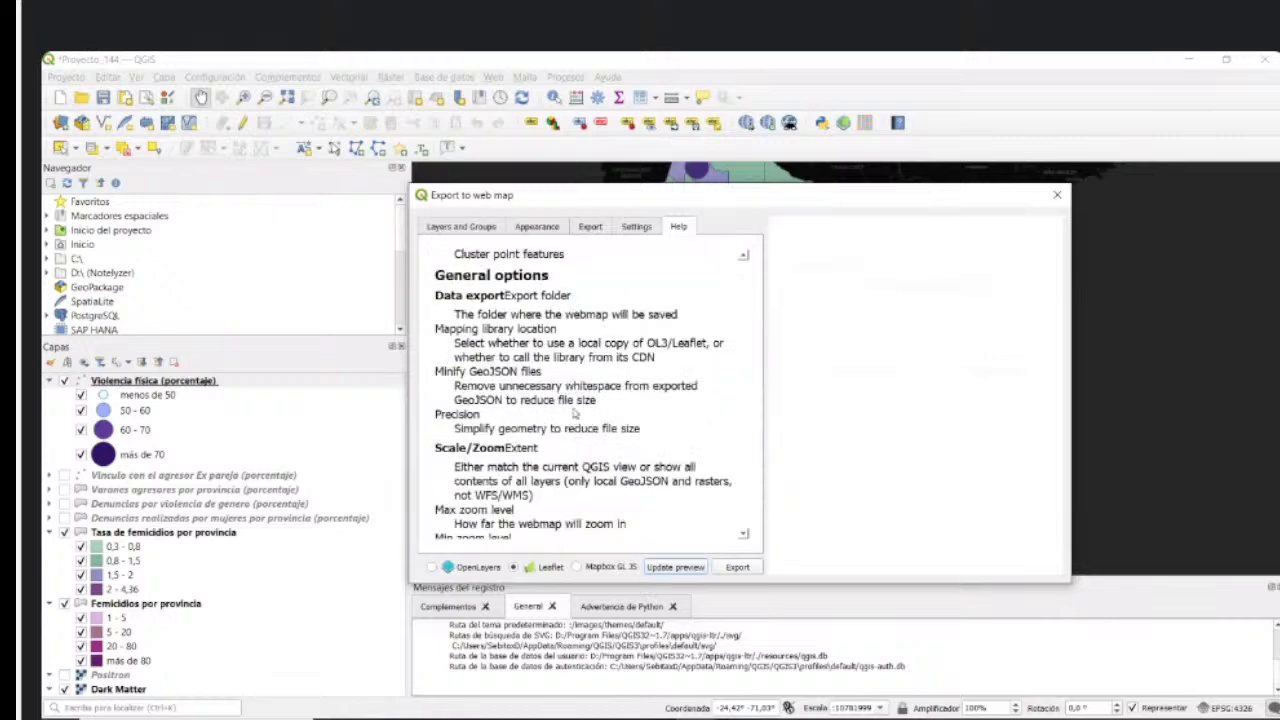
{"action": "scroll", "coordinate": [570, 425], "scroll_direction": "down", "scroll_amount": 3}
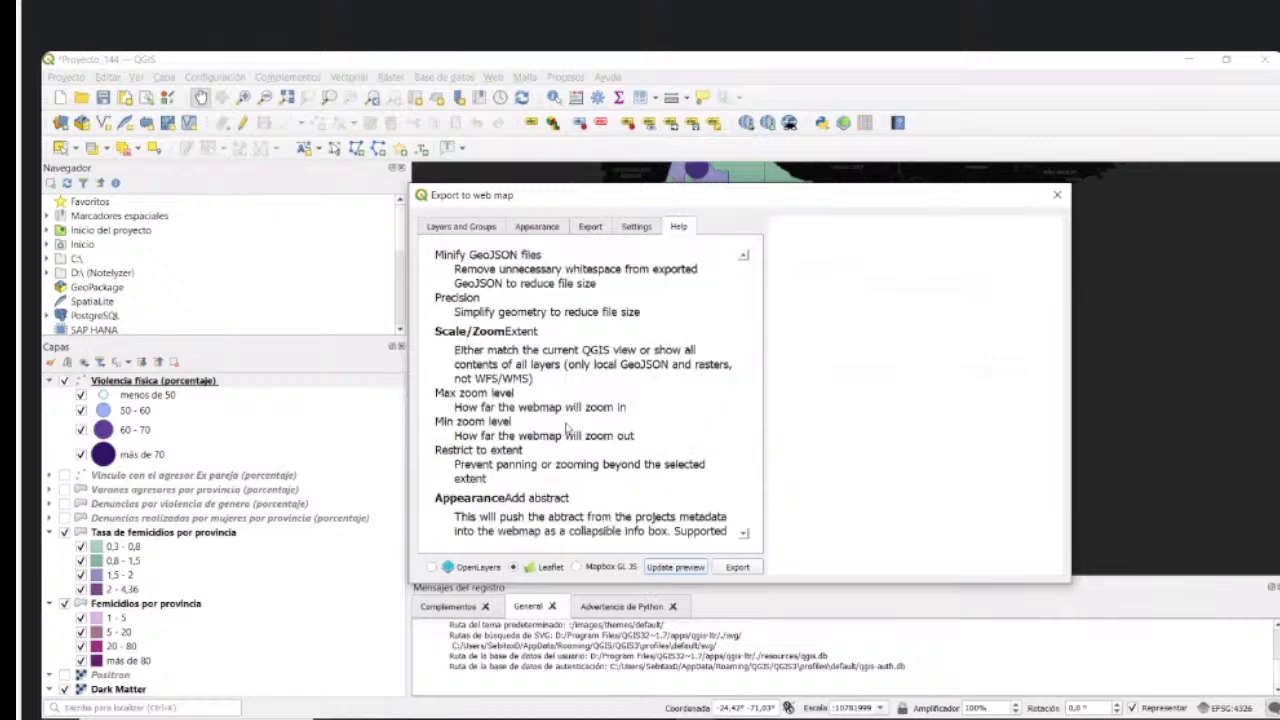
{"action": "scroll", "coordinate": [568, 428], "scroll_direction": "down", "scroll_amount": 3}
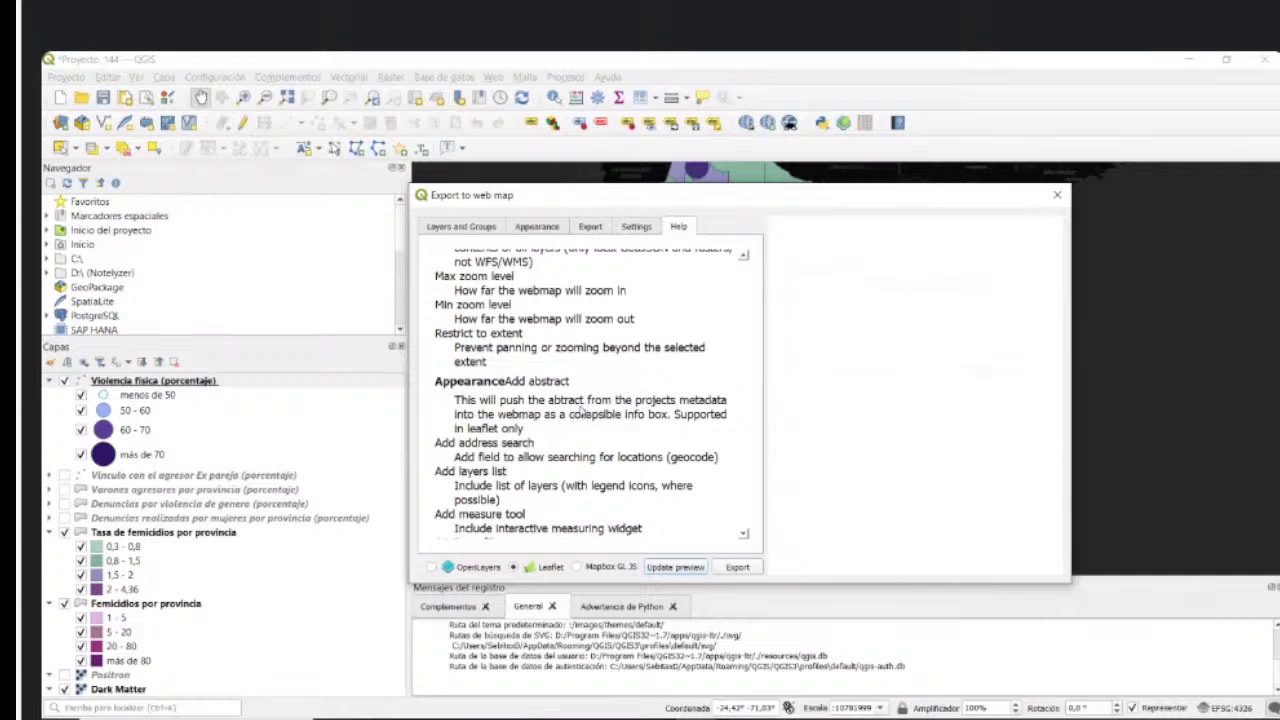
{"action": "scroll", "coordinate": [587, 404], "scroll_direction": "down", "scroll_amount": 10}
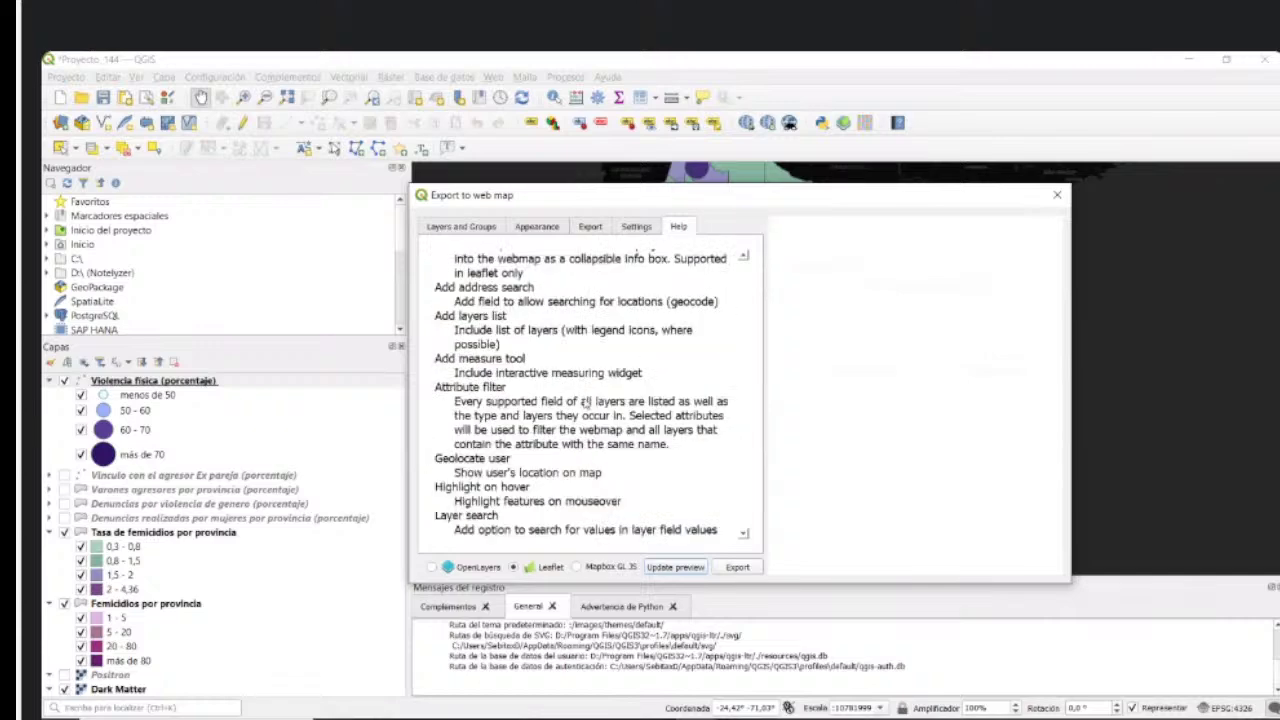
{"action": "scroll", "coordinate": [586, 404], "scroll_direction": "up", "scroll_amount": 1}
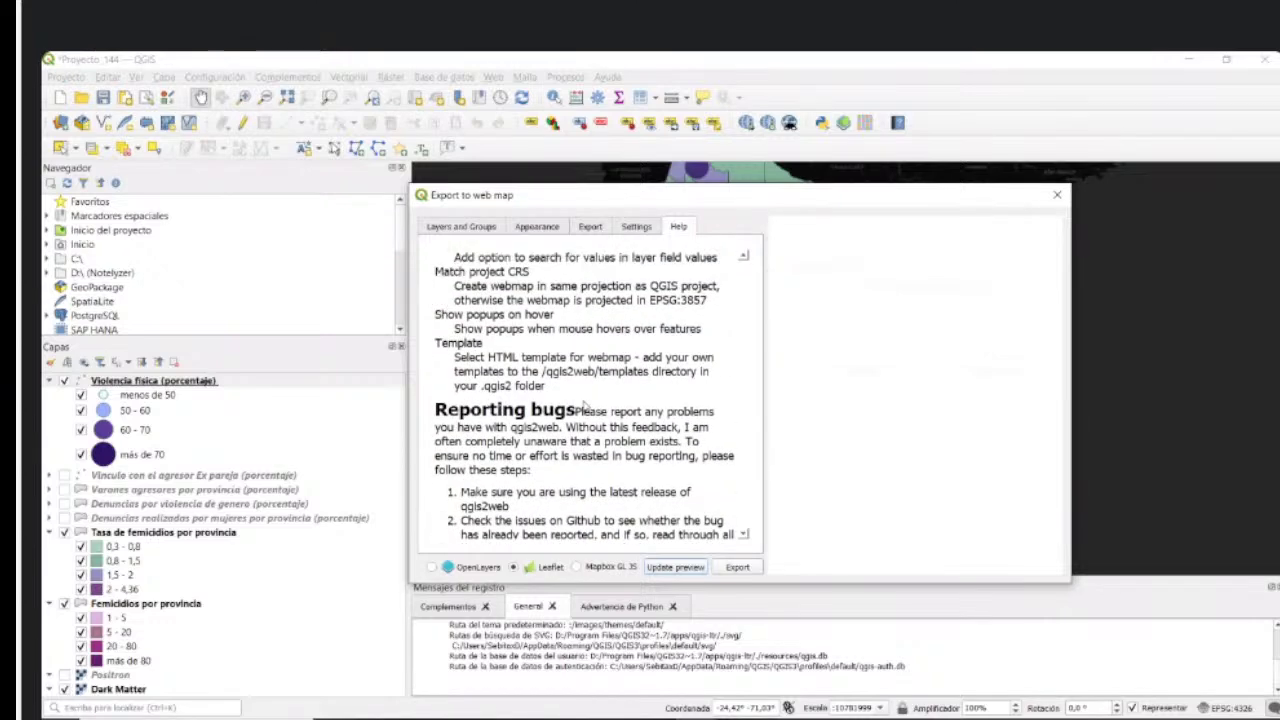
{"action": "scroll", "coordinate": [586, 405], "scroll_direction": "down", "scroll_amount": 13}
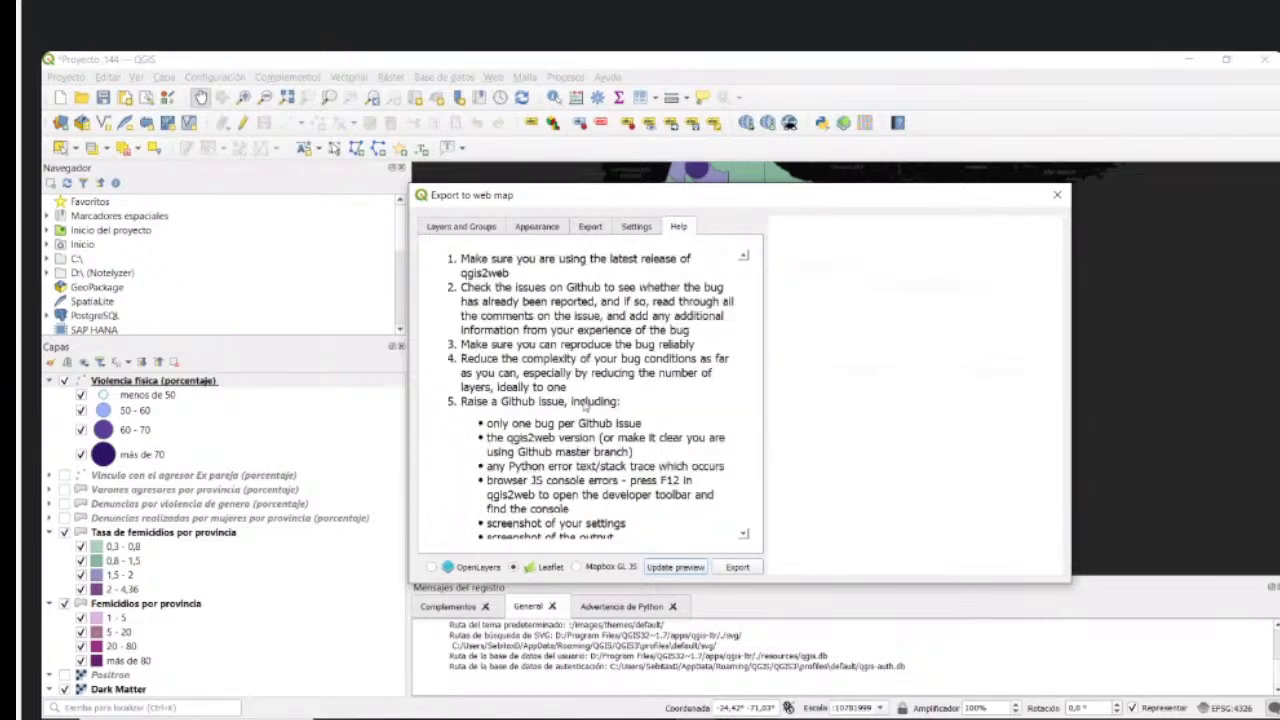
{"action": "scroll", "coordinate": [585, 407], "scroll_direction": "up", "scroll_amount": 10}
{"action": "scroll", "coordinate": [585, 405], "scroll_direction": "up", "scroll_amount": 20}
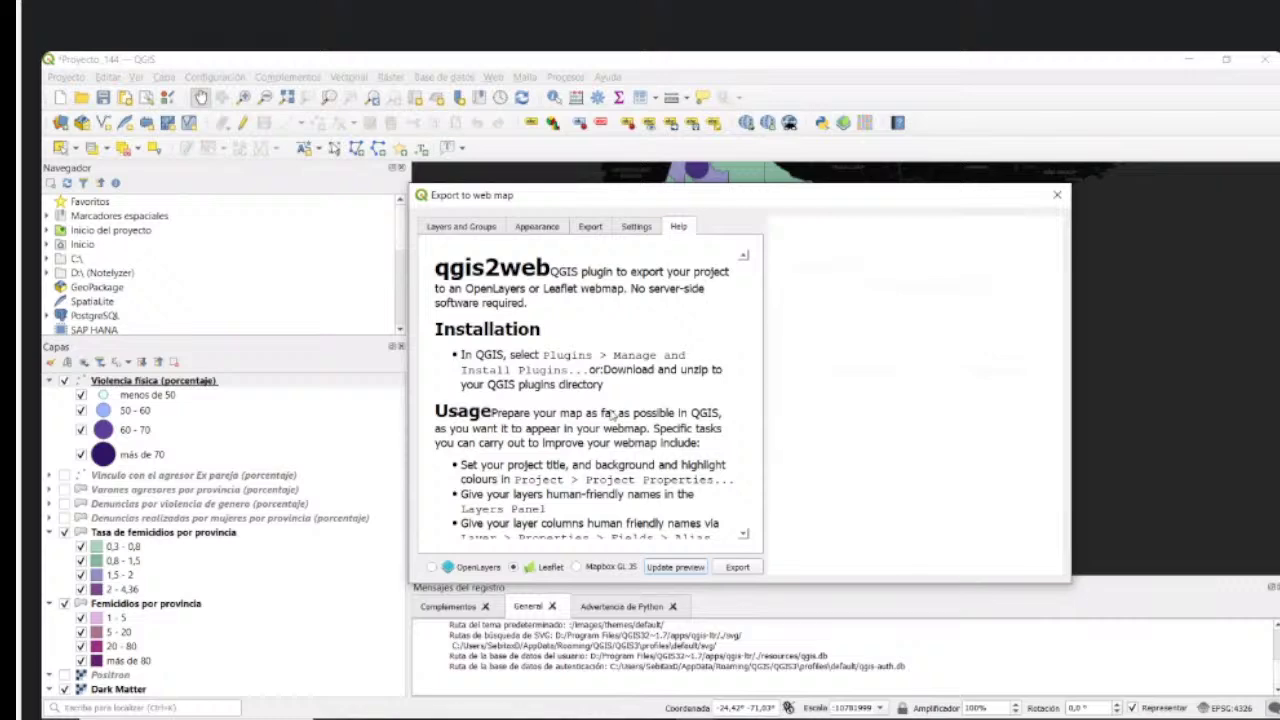
Step: Inspect the default export folder's full path from the data export options, and close the folder selection without choosing one
{"action": "left_click", "coordinate": [638, 228]}
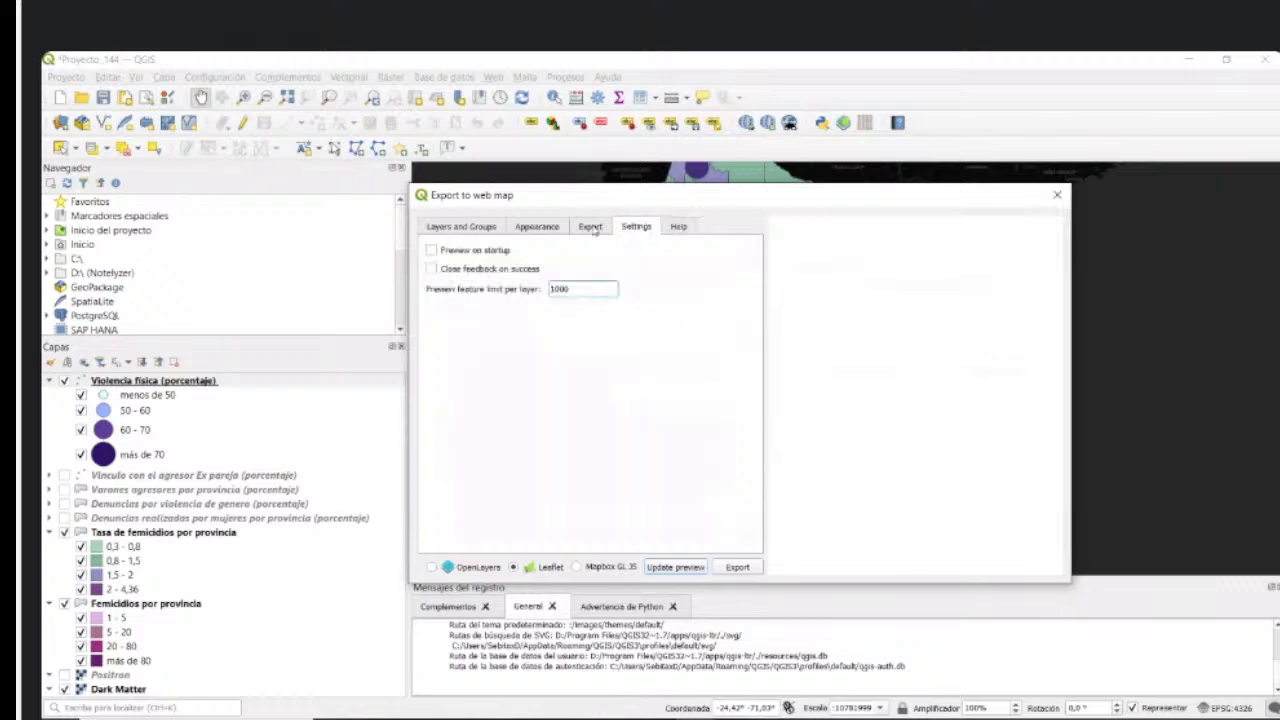
{"action": "left_click", "coordinate": [591, 227]}
{"action": "left_click", "coordinate": [662, 270]}
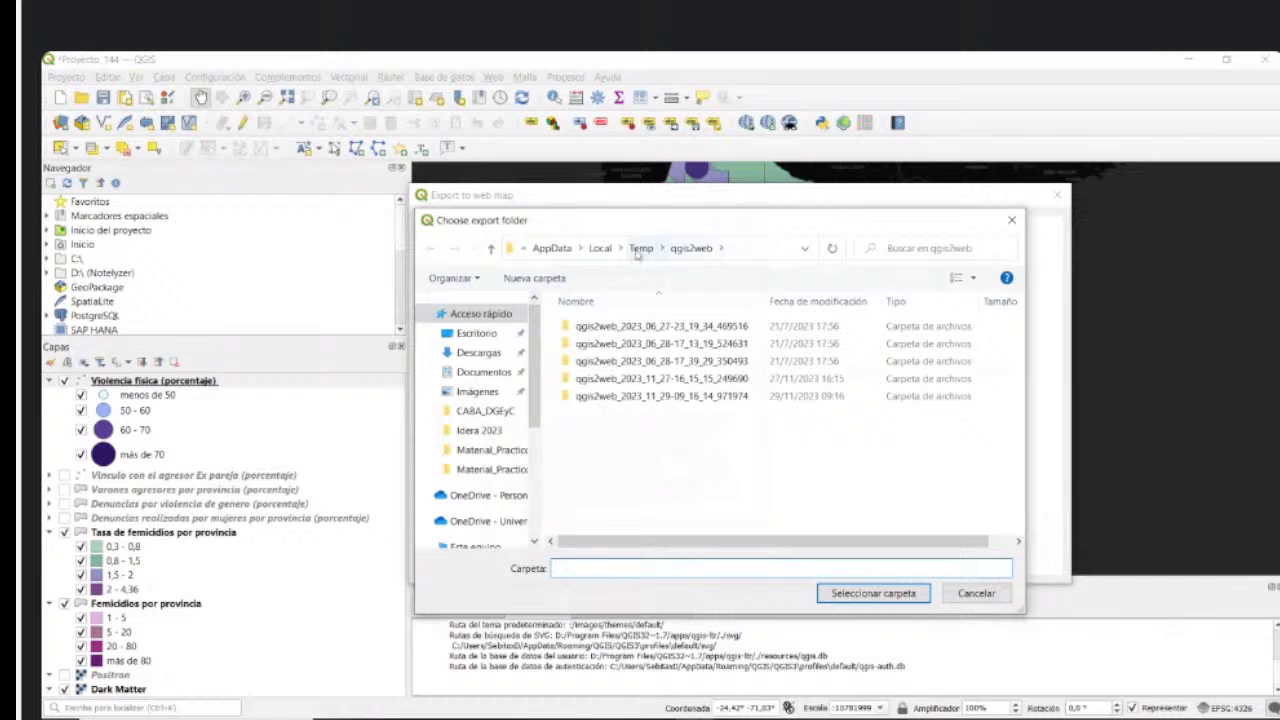
{"action": "left_click_drag", "start_coordinate": [649, 231], "coordinate": [627, 237]}
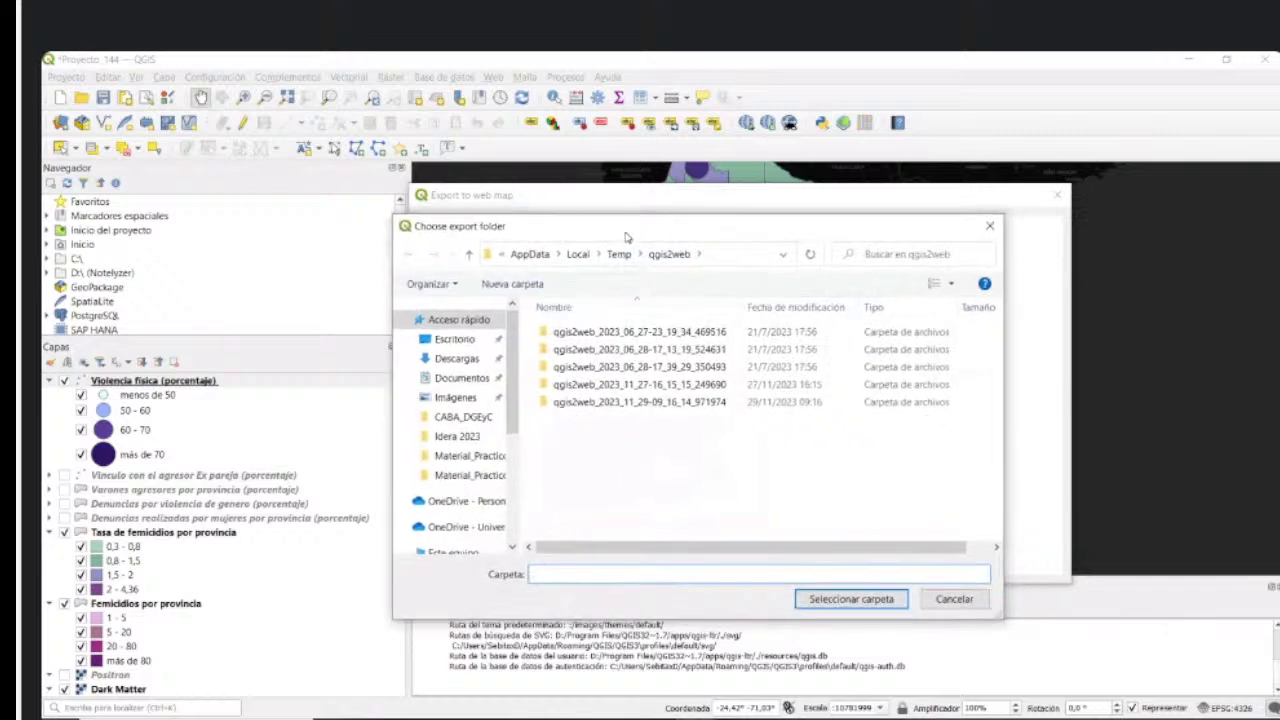
{"action": "left_click", "coordinate": [740, 259]}
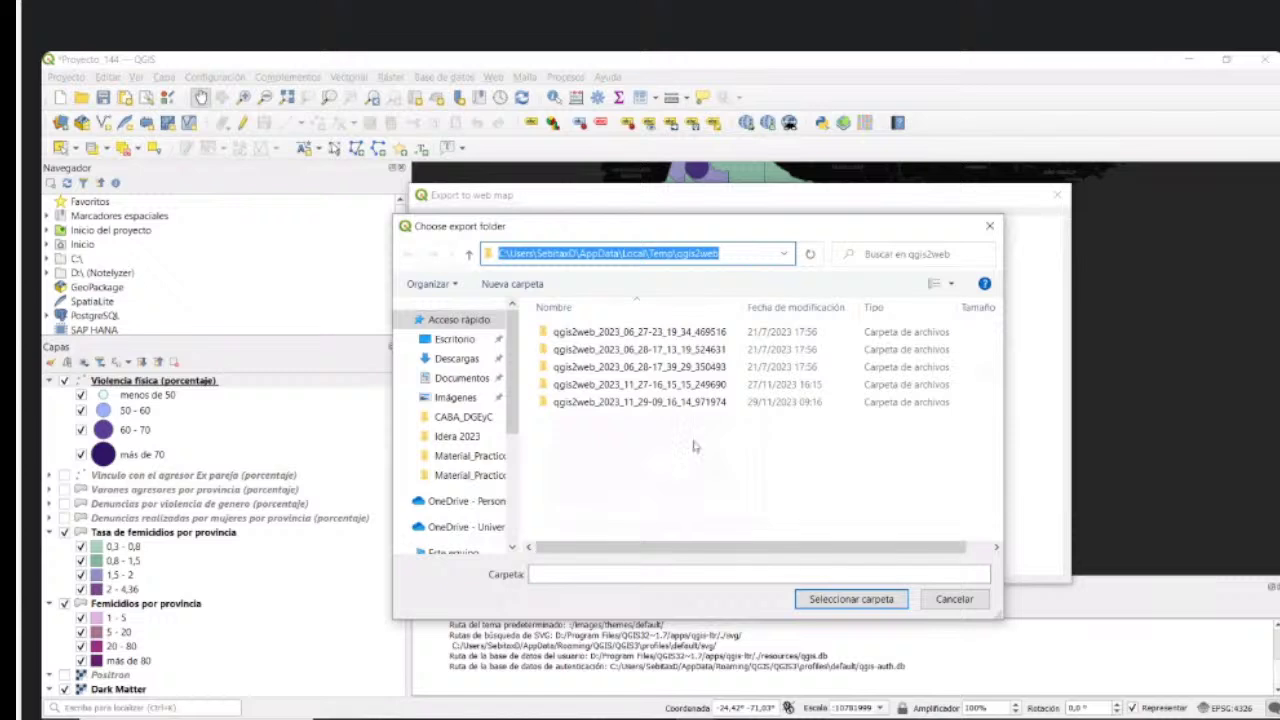
{"action": "left_click", "coordinate": [685, 501]}
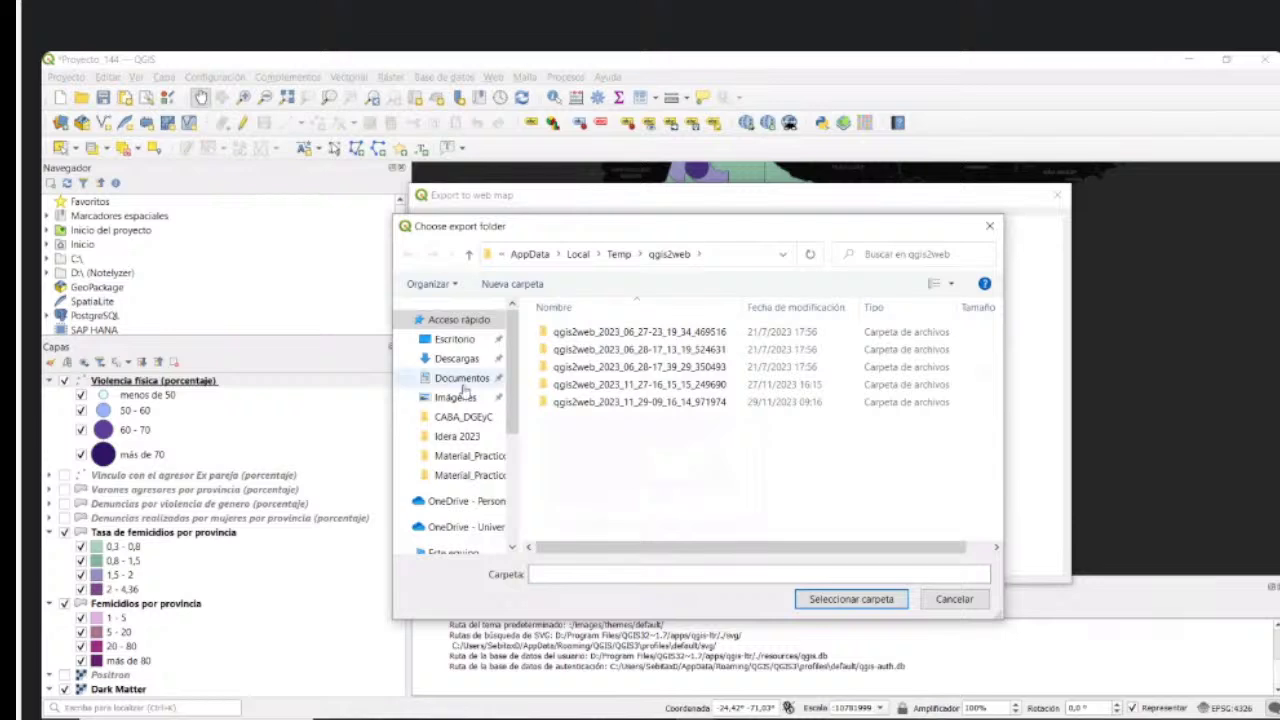
{"action": "left_click", "coordinate": [990, 226]}
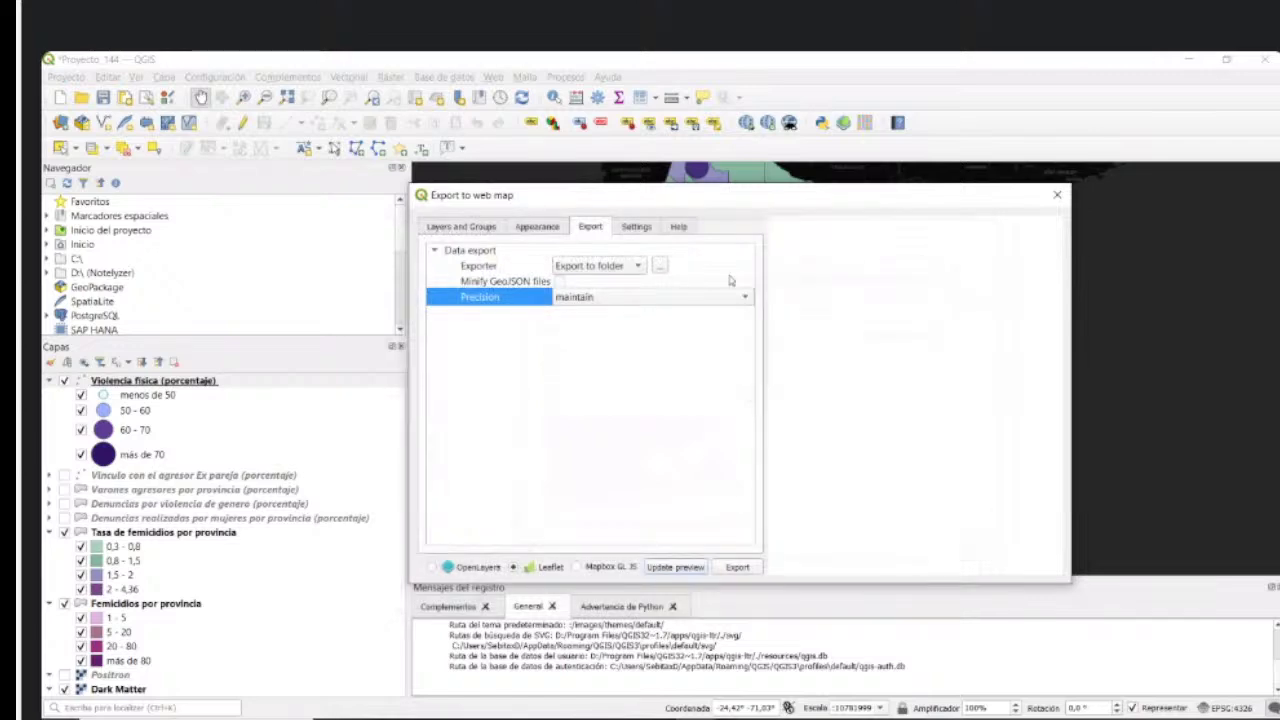
Step: Choose the Idera 2023 folder as the export destination and export the project as a Leaflet web map
{"action": "left_click", "coordinate": [660, 266]}
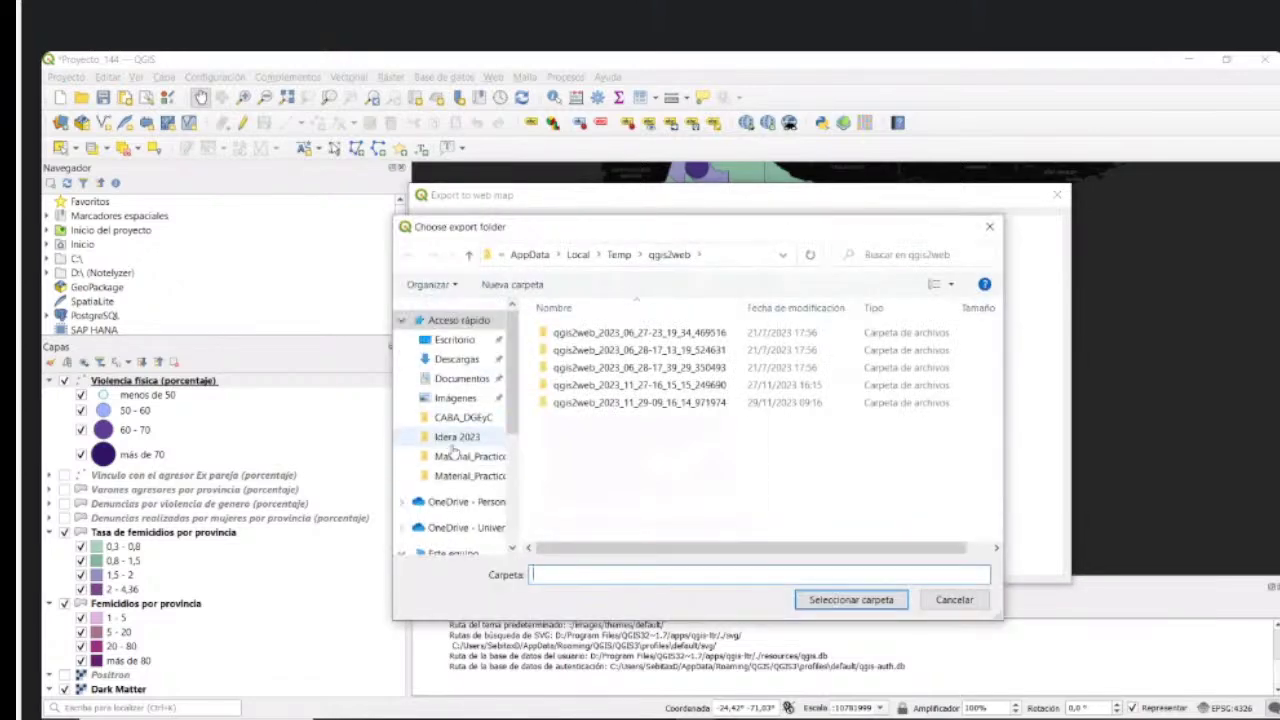
{"action": "left_click", "coordinate": [466, 439]}
{"action": "left_click", "coordinate": [845, 604]}
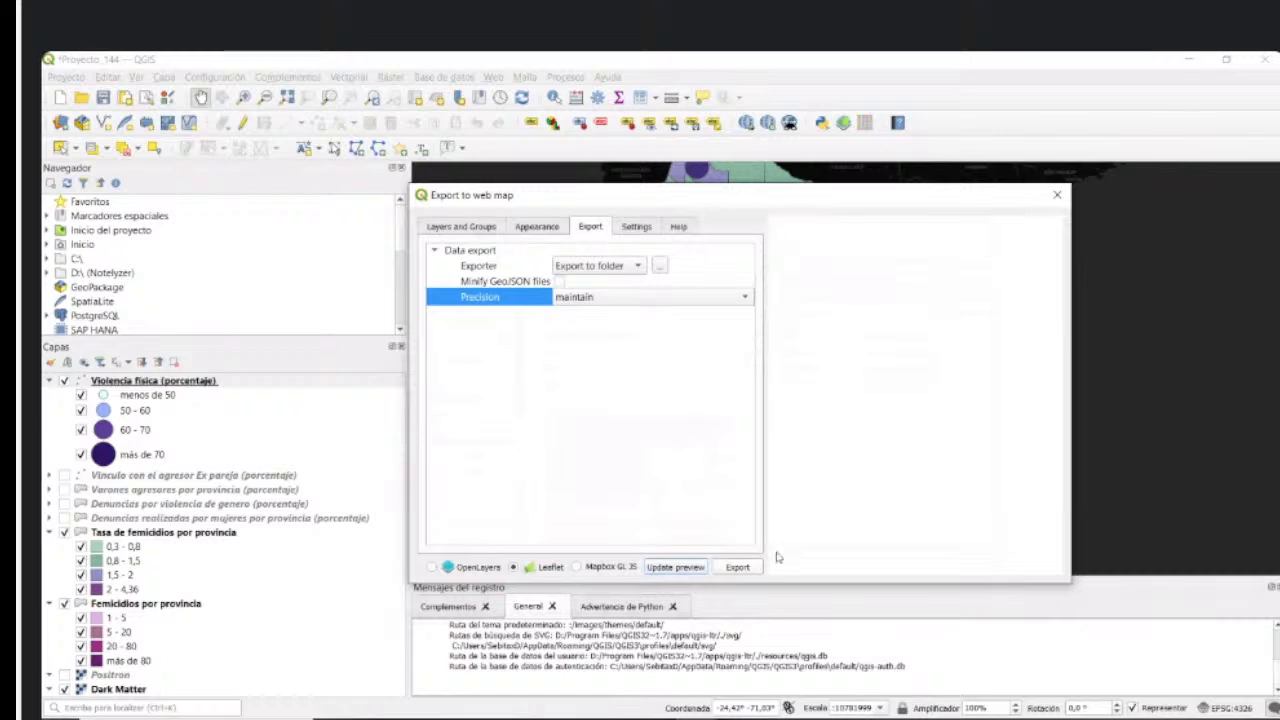
{"action": "left_click", "coordinate": [737, 566]}
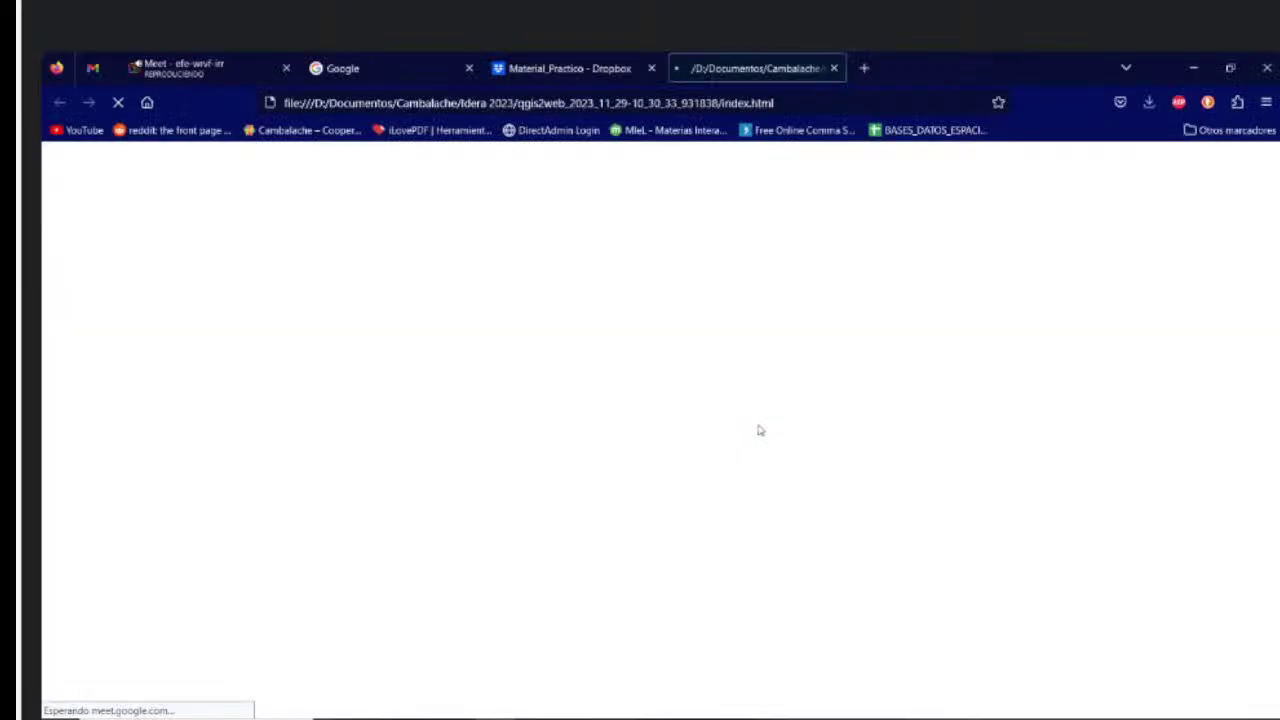
Step: Switch from the browser back to QGIS and review the export progress log, highlighting text in the Femicidios por provincia line
{"action": "mouse_move", "coordinate": [700, 715]}
{"action": "left_click", "coordinate": [610, 665]}
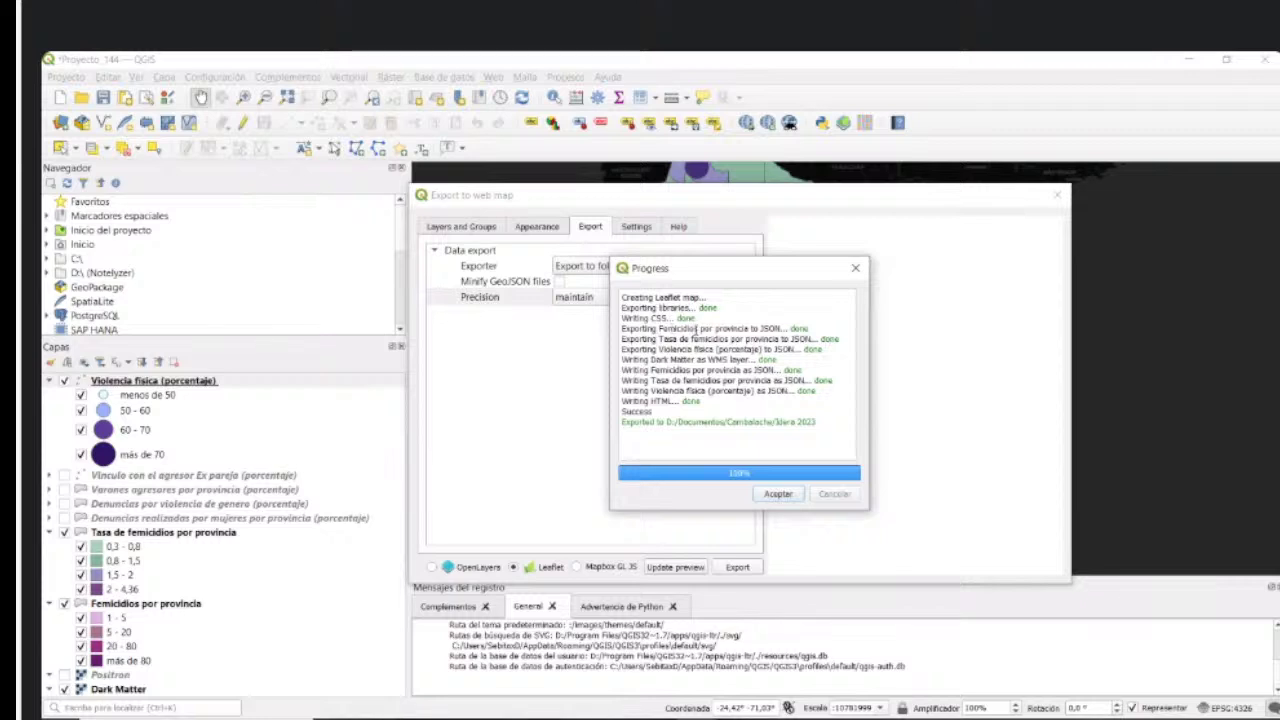
{"action": "left_click_drag", "start_coordinate": [694, 328], "coordinate": [806, 328]}
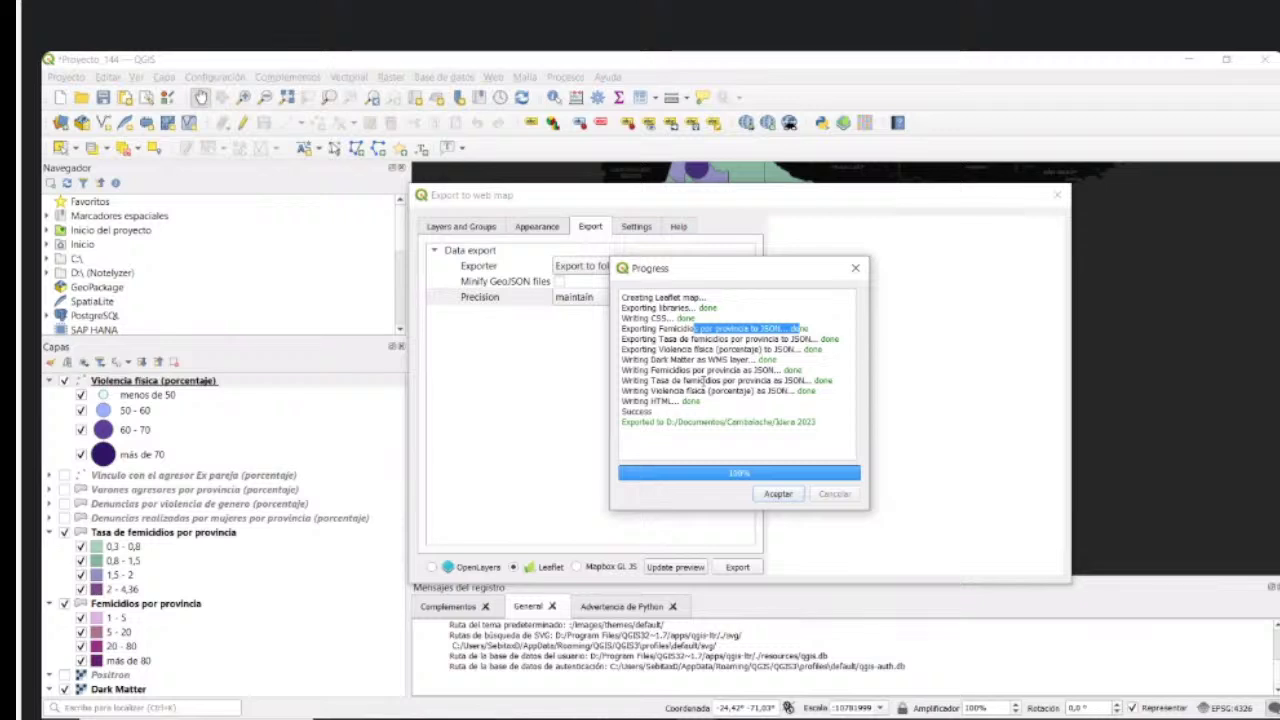
Step: Review the progress log's lines for the Dark Matter WMS layer, the JSON layers, the HTML writing and the Idera 2023 export path
{"action": "left_click_drag", "start_coordinate": [800, 330], "coordinate": [809, 360]}
{"action": "left_click", "coordinate": [809, 360]}
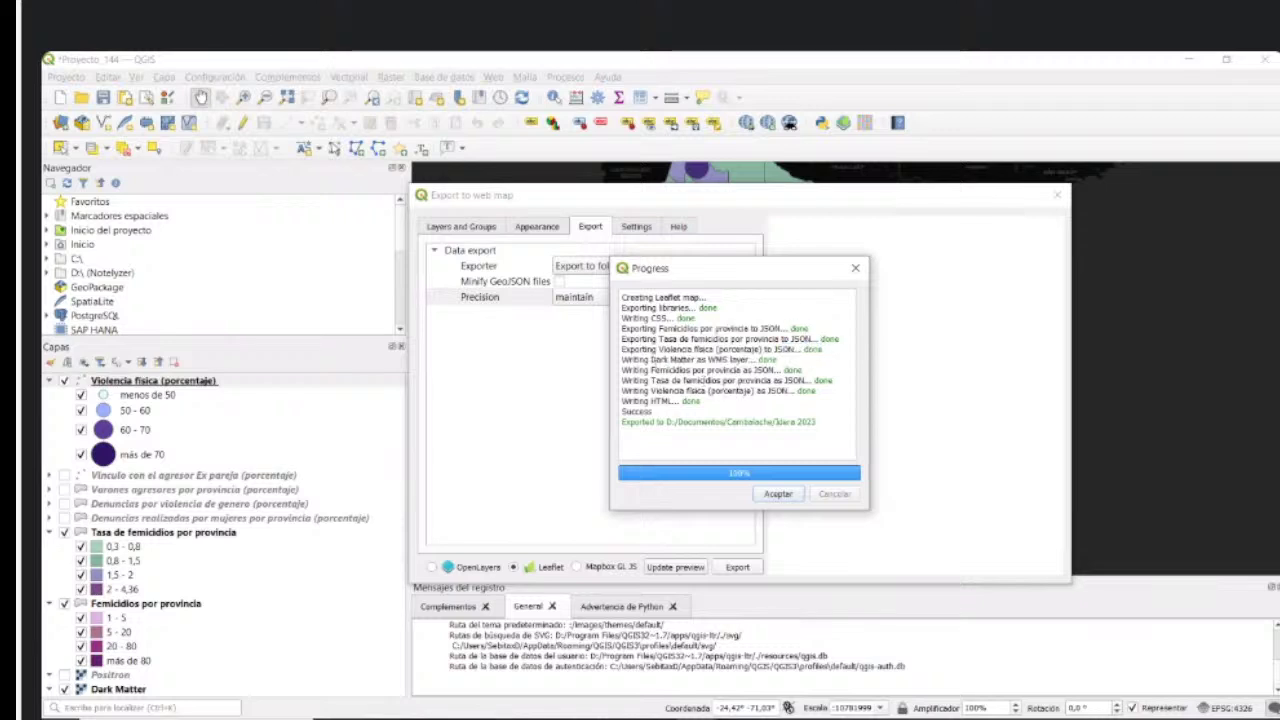
{"action": "left_click_drag", "start_coordinate": [649, 360], "coordinate": [750, 360]}
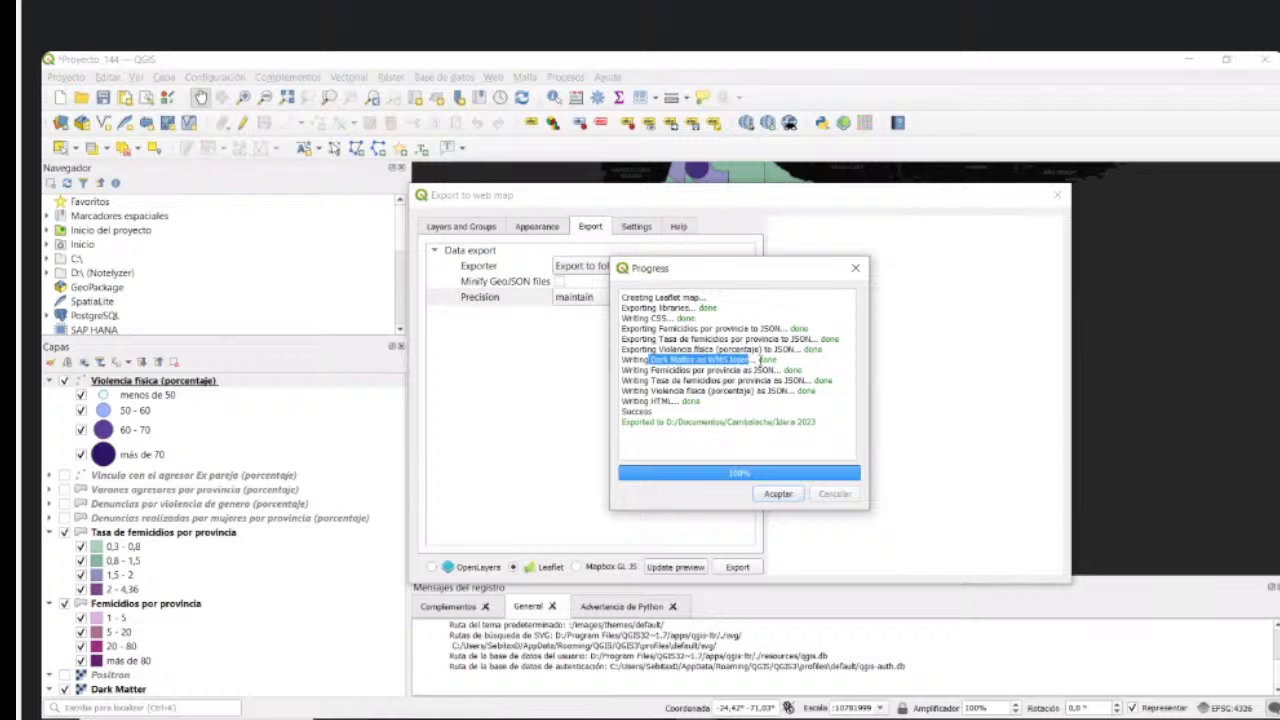
{"action": "left_click", "coordinate": [760, 360]}
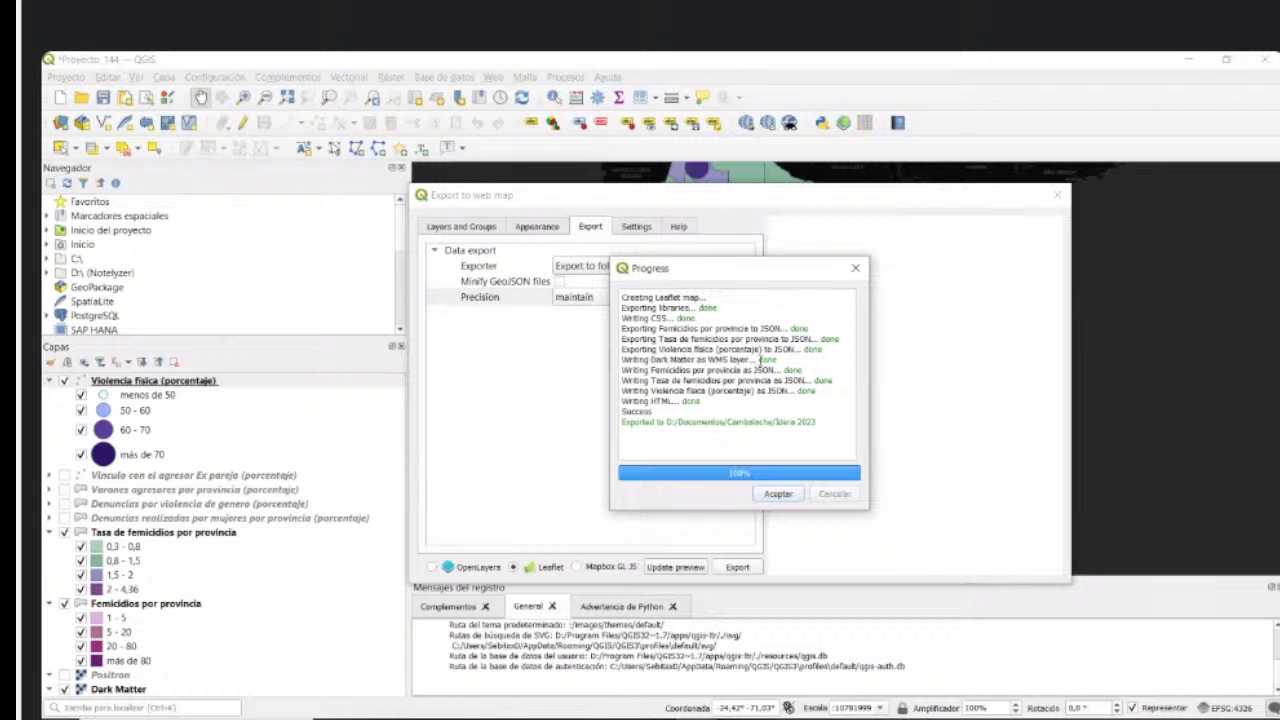
{"action": "left_click_drag", "start_coordinate": [697, 360], "coordinate": [746, 361]}
{"action": "left_click", "coordinate": [712, 372]}
{"action": "left_click_drag", "start_coordinate": [648, 401], "coordinate": [621, 423]}
{"action": "left_click", "coordinate": [722, 404]}
{"action": "left_click", "coordinate": [659, 423]}
{"action": "left_click", "coordinate": [757, 423]}
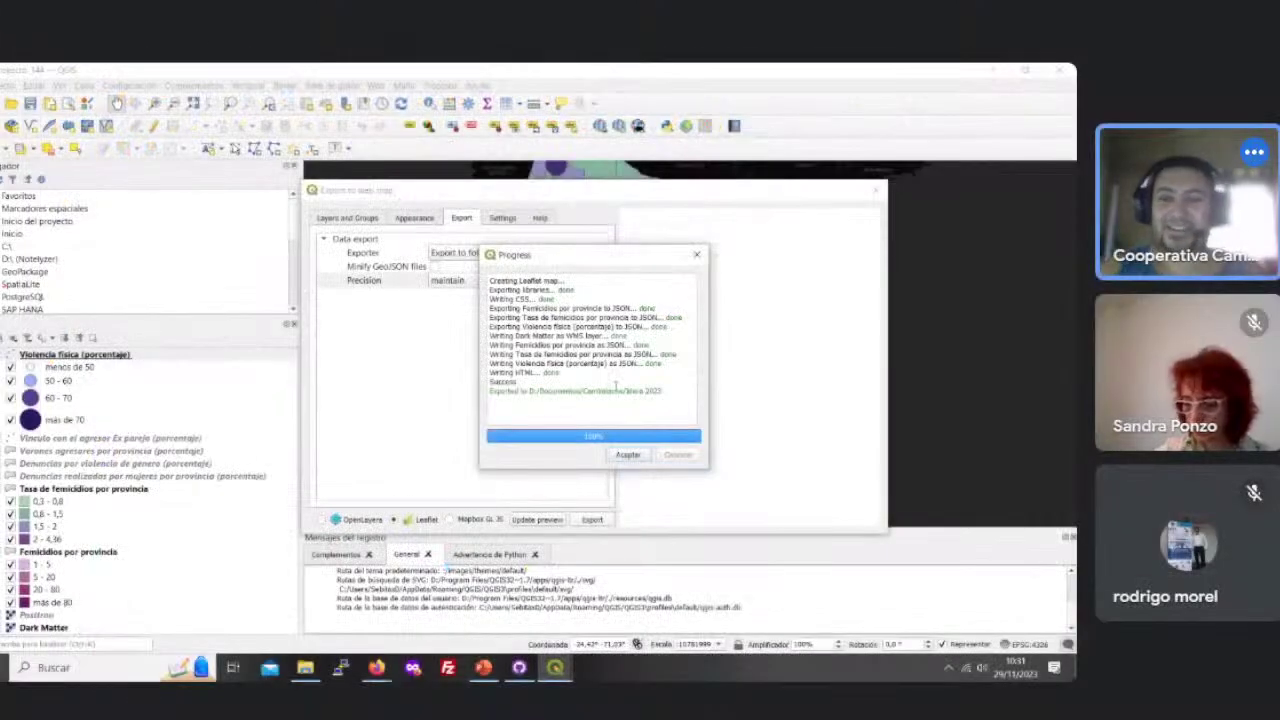
{"action": "left_click_drag", "start_coordinate": [557, 344], "coordinate": [660, 400]}
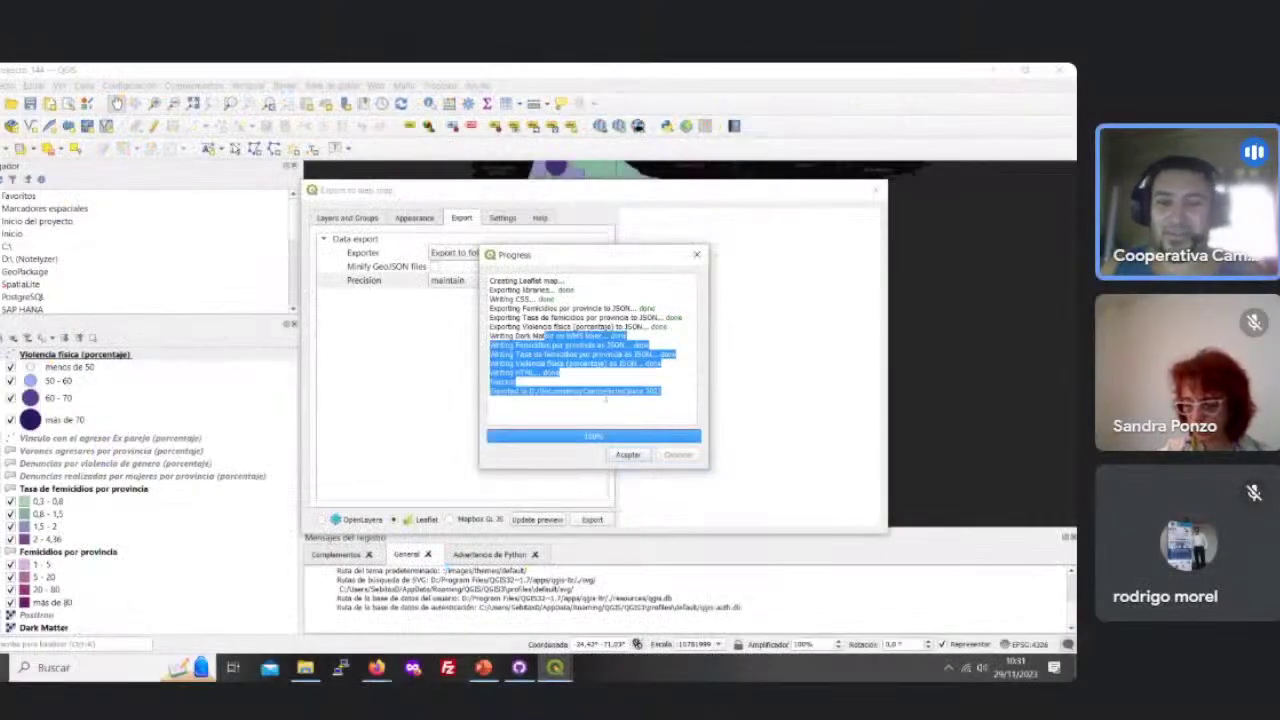
{"action": "left_click", "coordinate": [660, 400]}
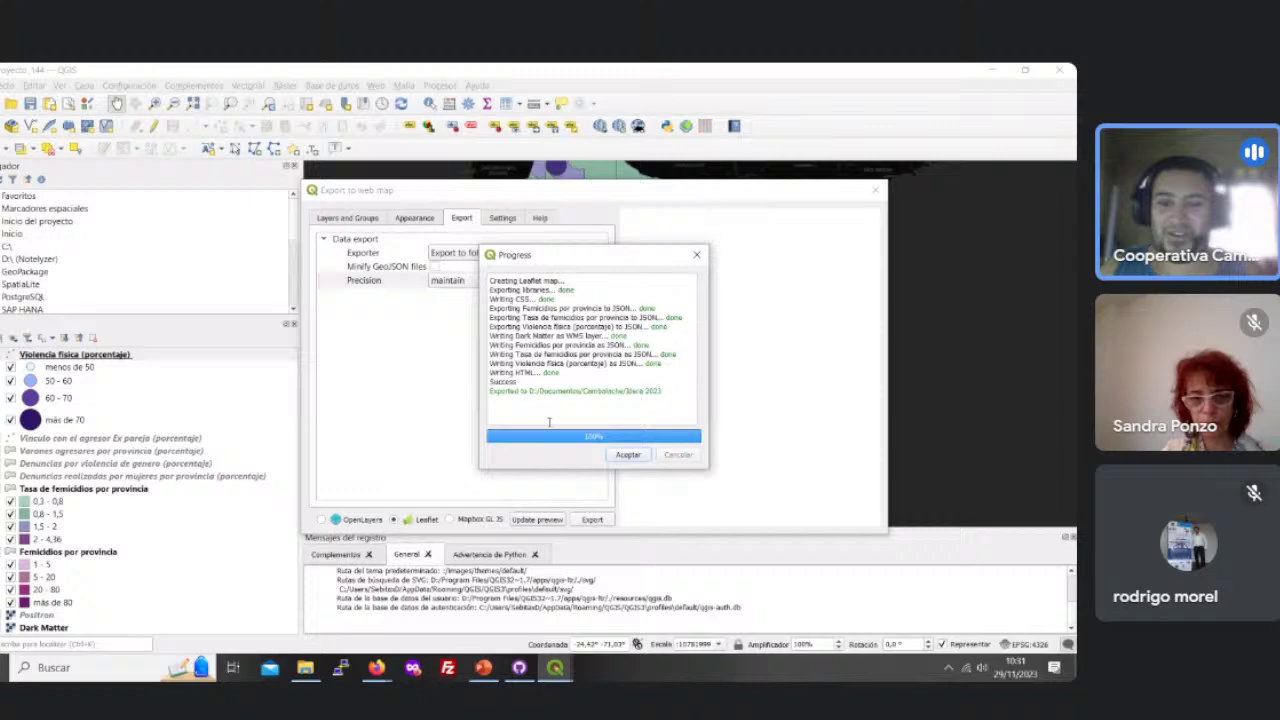
Step: Dismiss the export progress report, switch to Firefox and look over the exported web map of Argentina
{"action": "left_click", "coordinate": [628, 455]}
{"action": "mouse_move", "coordinate": [376, 667]}
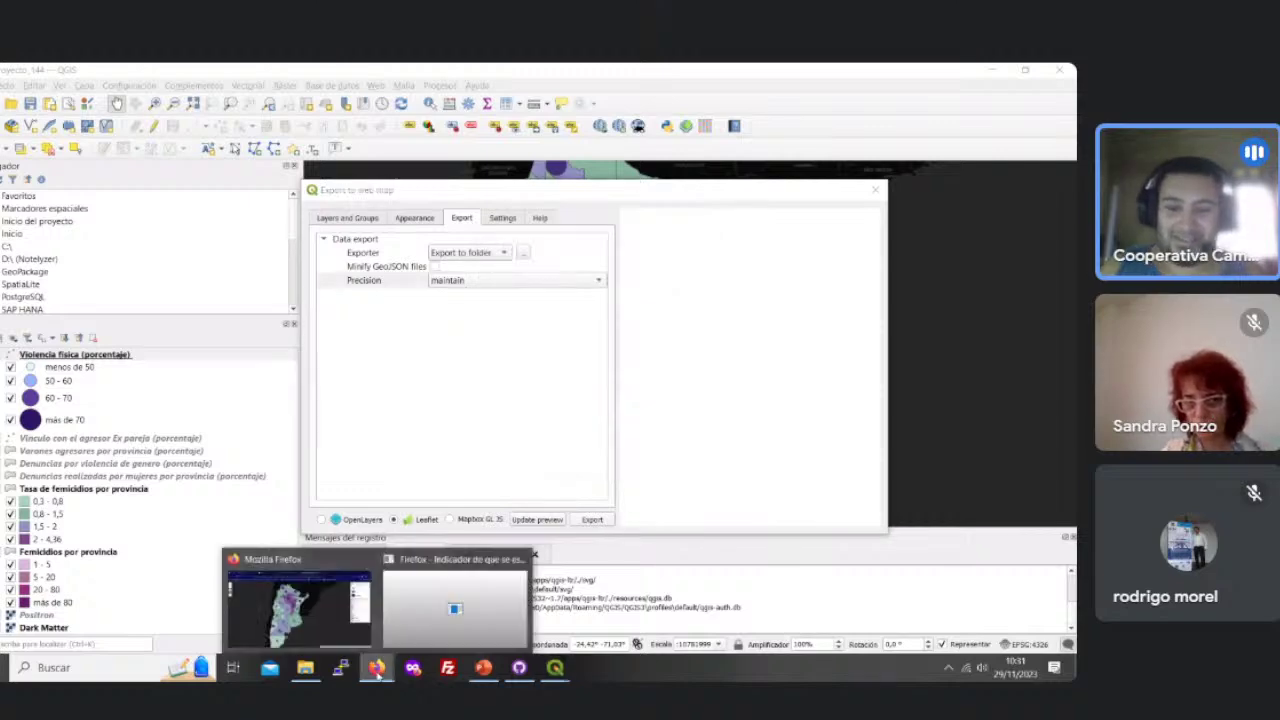
{"action": "left_click", "coordinate": [323, 587]}
{"action": "left_click_drag", "start_coordinate": [653, 454], "coordinate": [735, 448]}
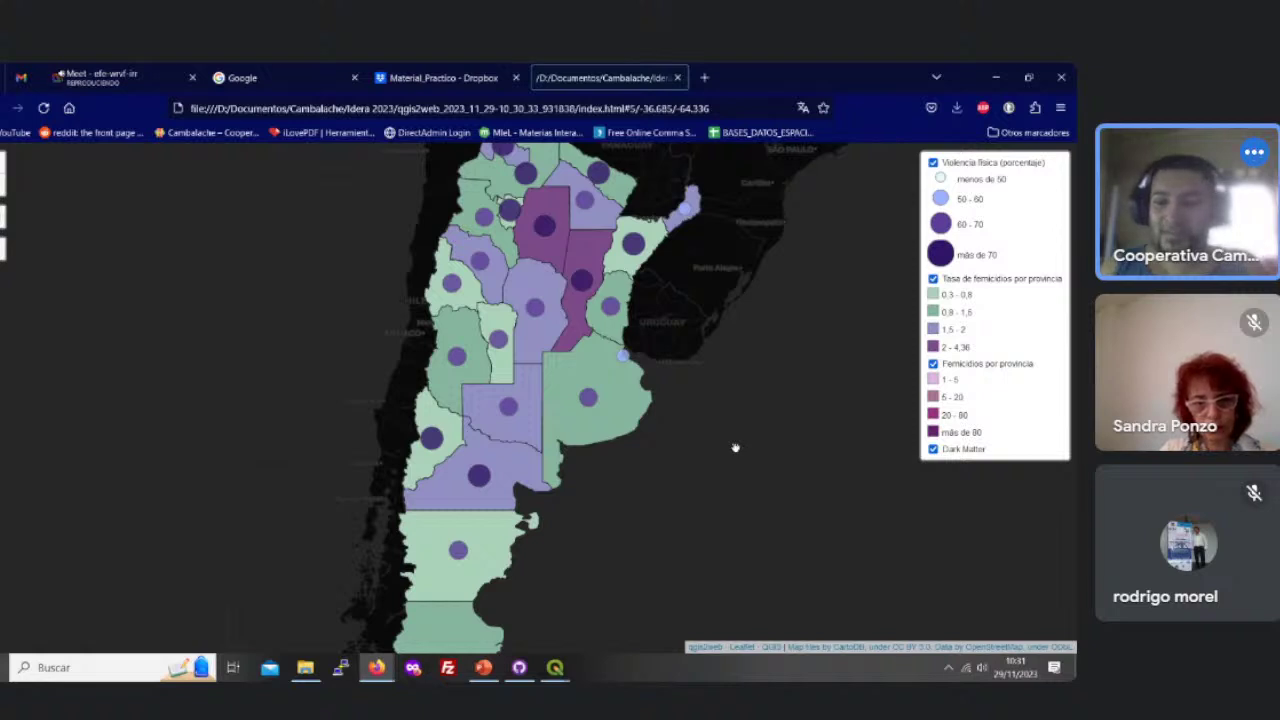
{"action": "left_click_drag", "start_coordinate": [735, 447], "coordinate": [716, 462]}
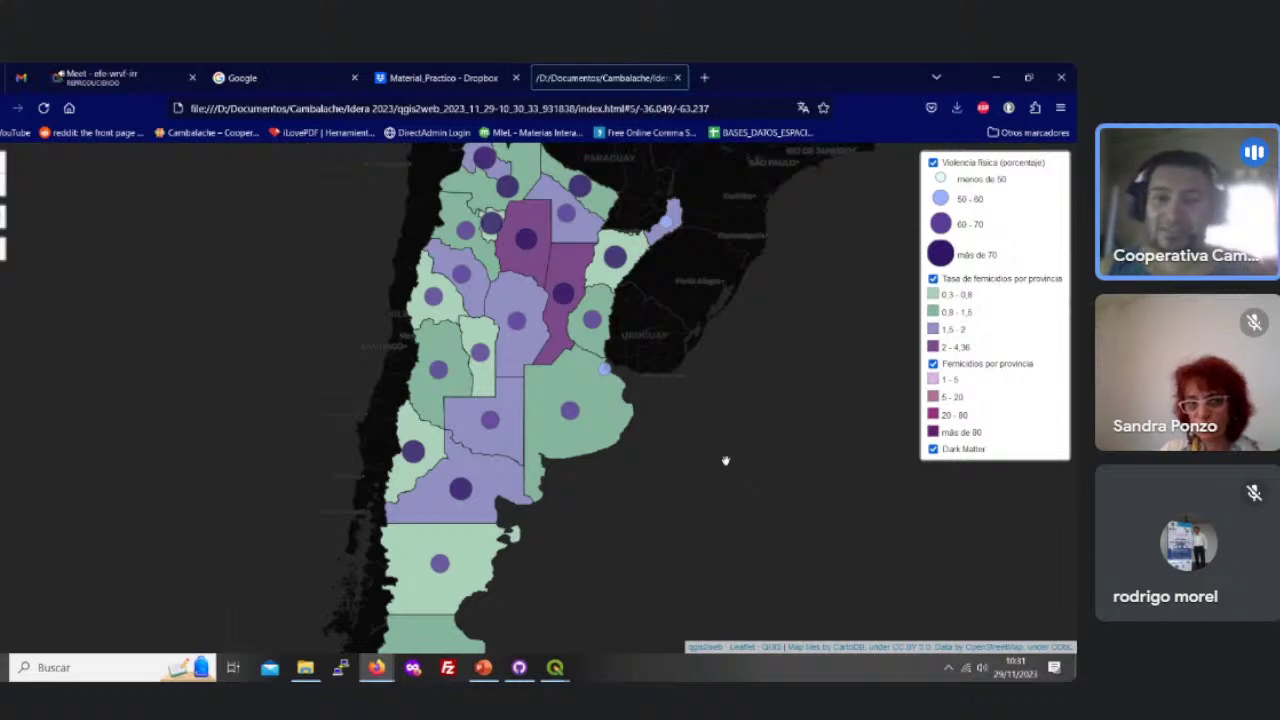
{"action": "left_click_drag", "start_coordinate": [726, 461], "coordinate": [742, 417]}
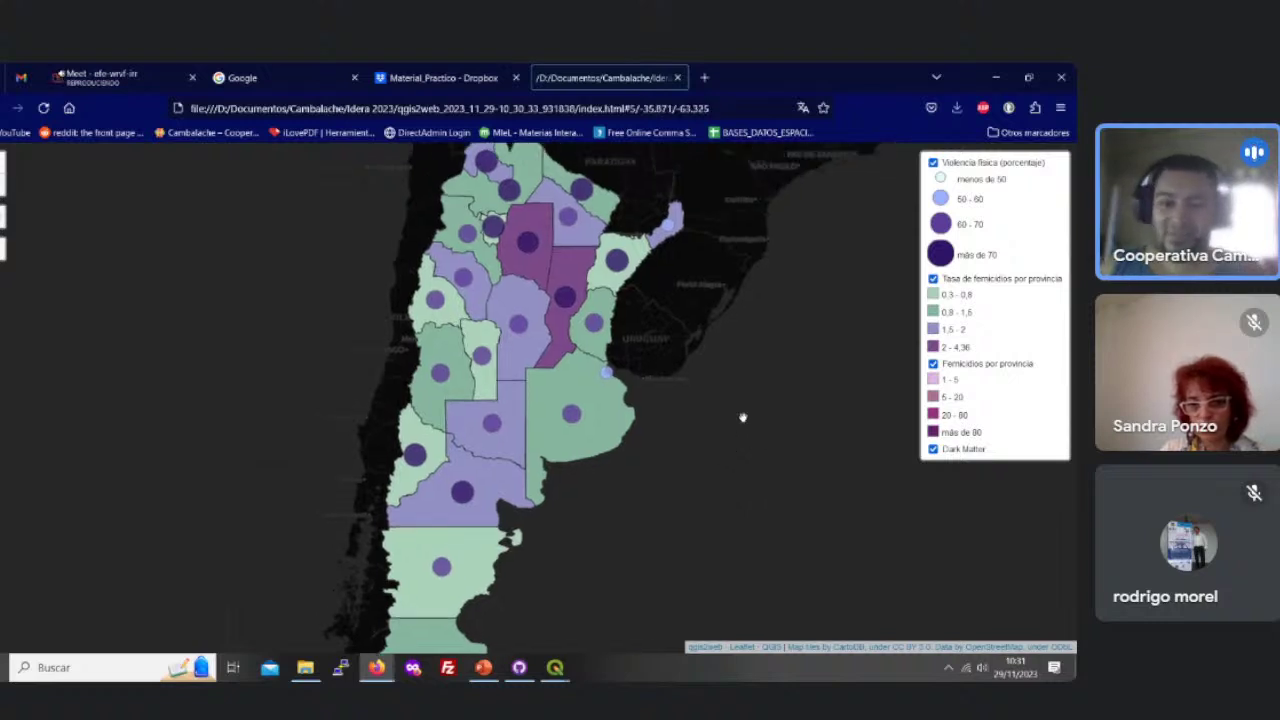
Step: Switch to QGIS, reopen the qgis2web export window to look at its export options, and close it
{"action": "mouse_move", "coordinate": [555, 667]}
{"action": "left_click", "coordinate": [472, 600]}
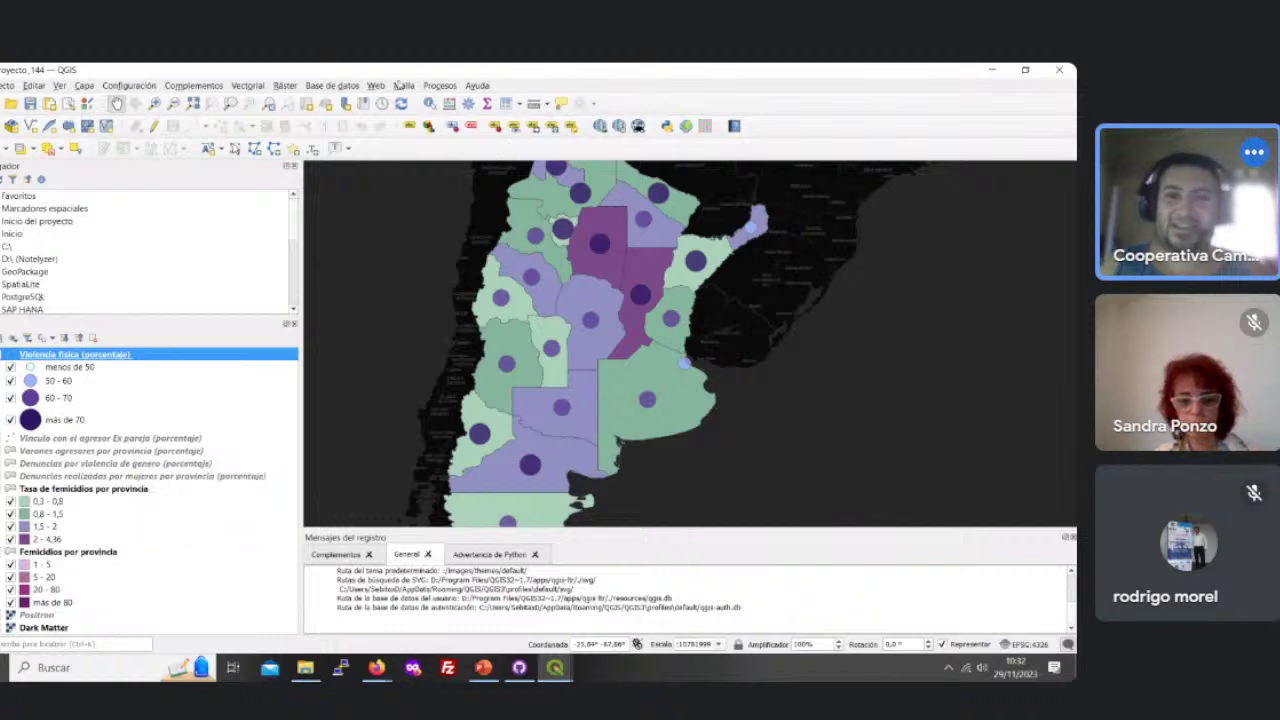
{"action": "left_click", "coordinate": [375, 85]}
{"action": "left_click", "coordinate": [555, 117]}
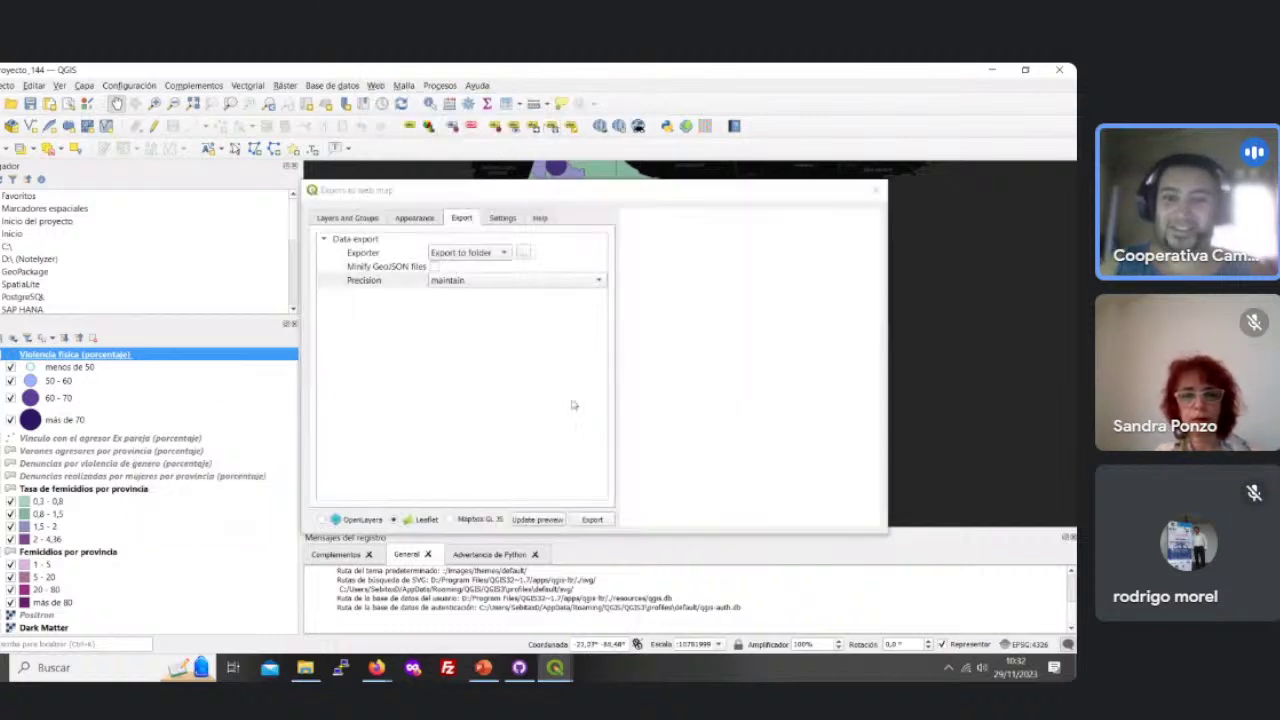
{"action": "left_click", "coordinate": [876, 189]}
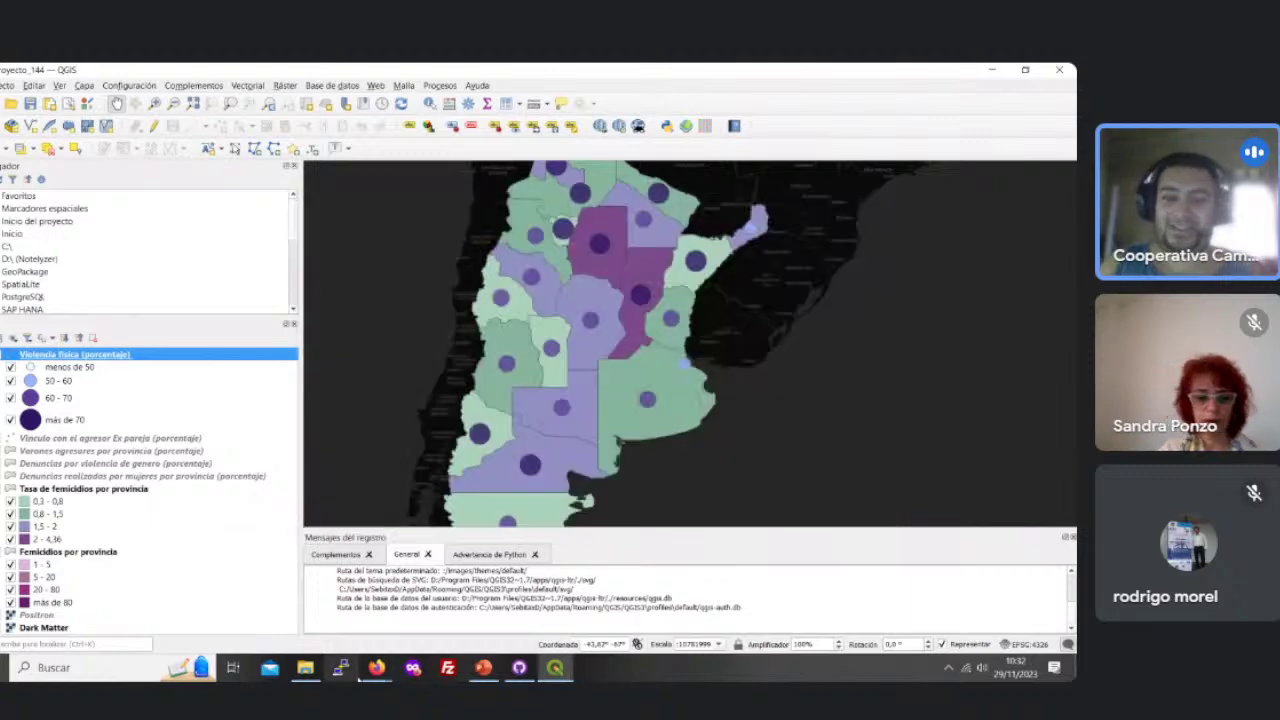
Step: Switch to Firefox and test the web map's layer toggles, leaving Femicidios por provincia hidden and Violencia física and Tasa de femicidios shown
{"action": "left_click", "coordinate": [377, 667]}
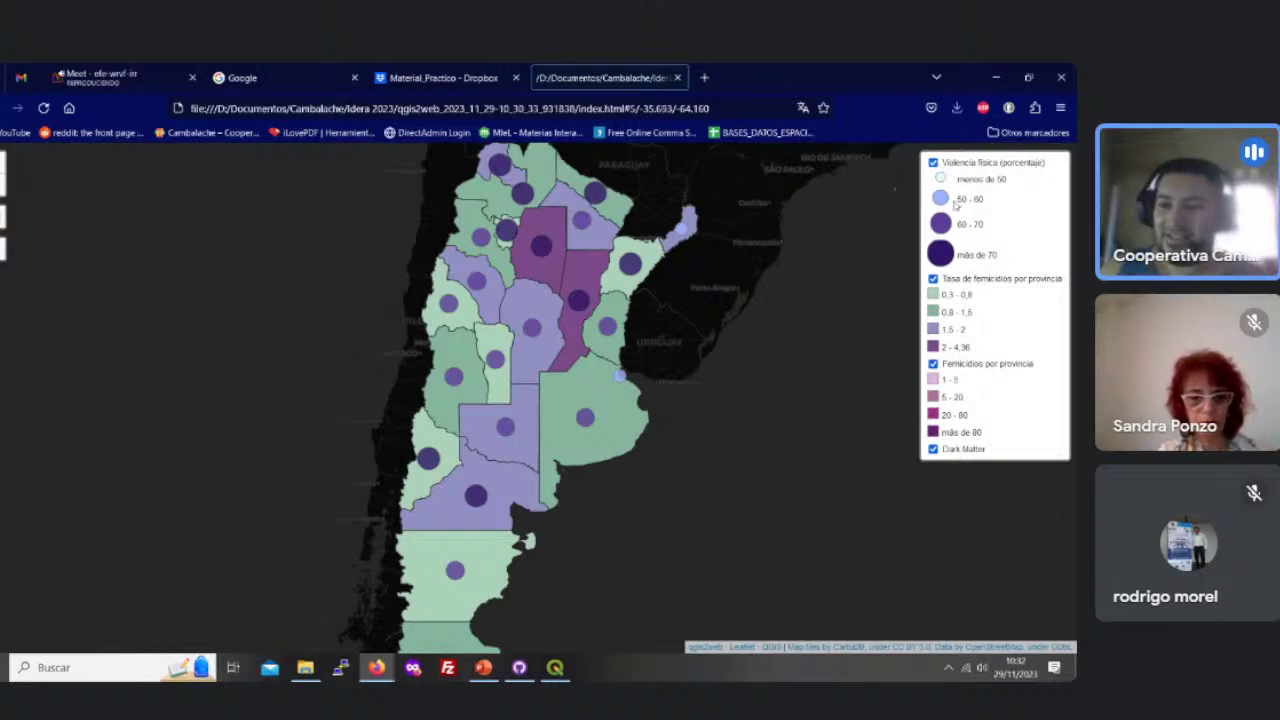
{"action": "left_click", "coordinate": [933, 163]}
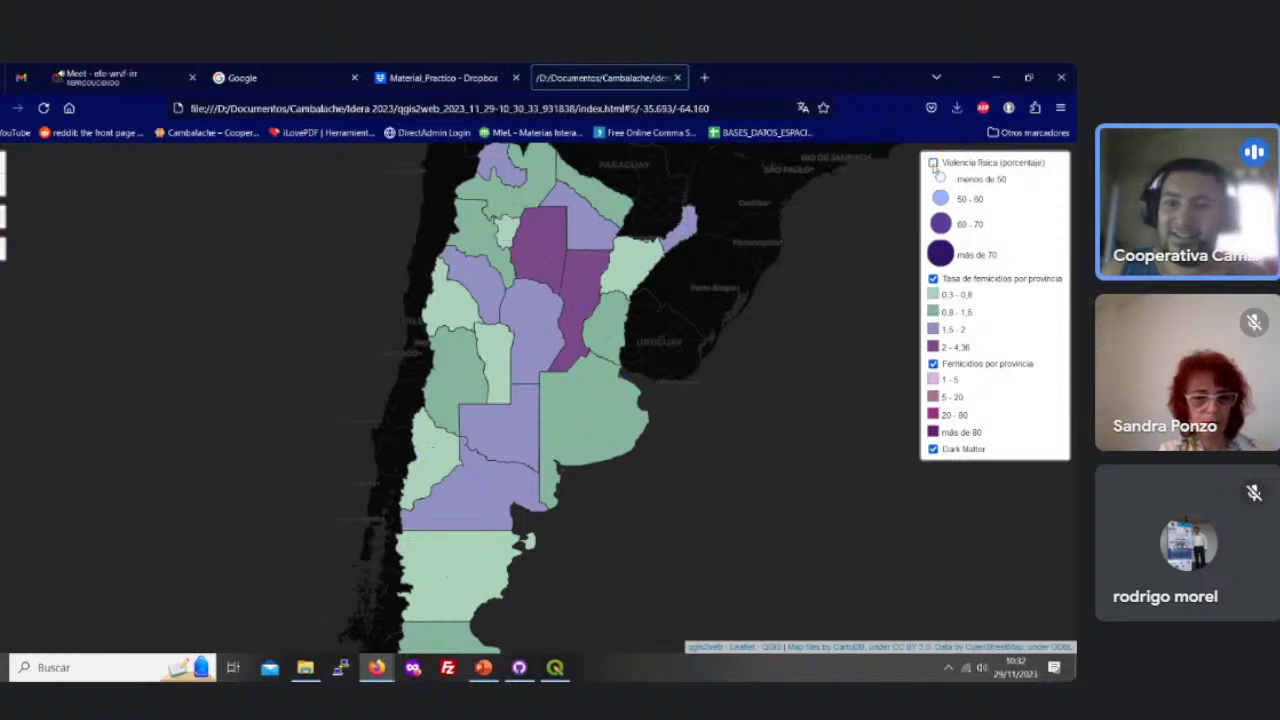
{"action": "left_click", "coordinate": [933, 163]}
{"action": "left_click", "coordinate": [933, 279]}
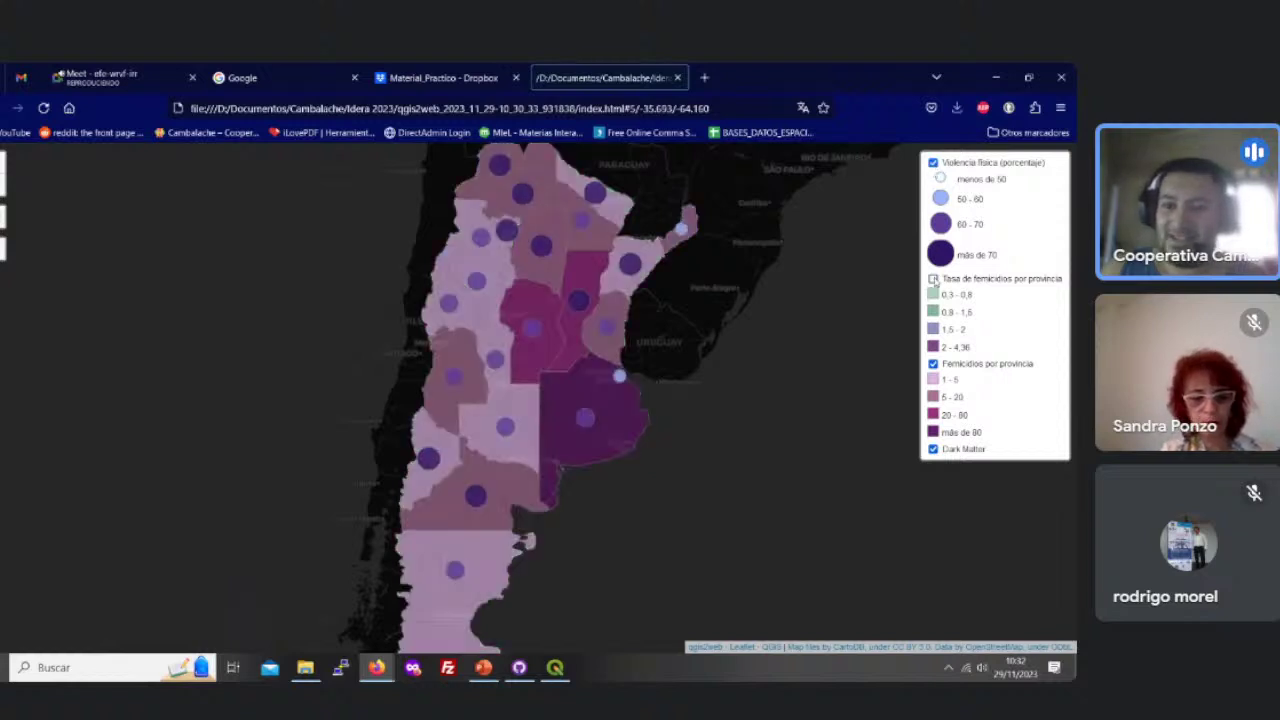
{"action": "left_click", "coordinate": [933, 279]}
{"action": "left_click", "coordinate": [933, 279]}
{"action": "left_click", "coordinate": [933, 363]}
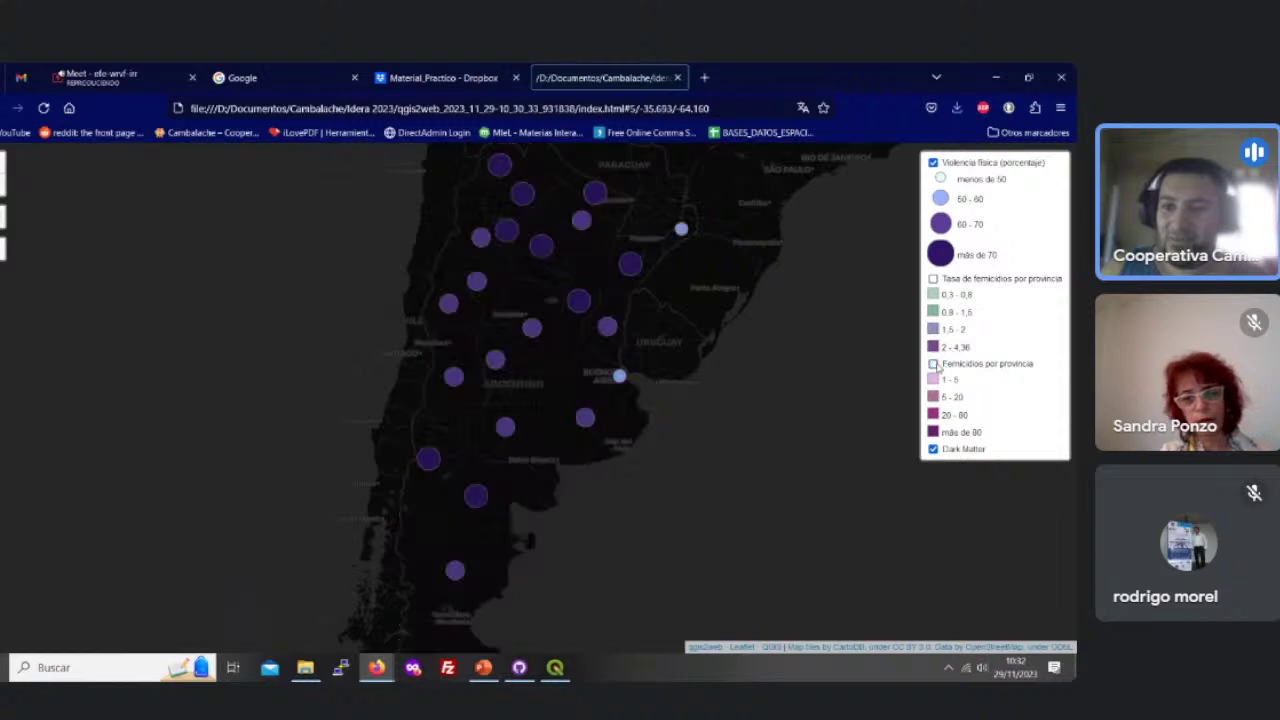
{"action": "left_click", "coordinate": [933, 279]}
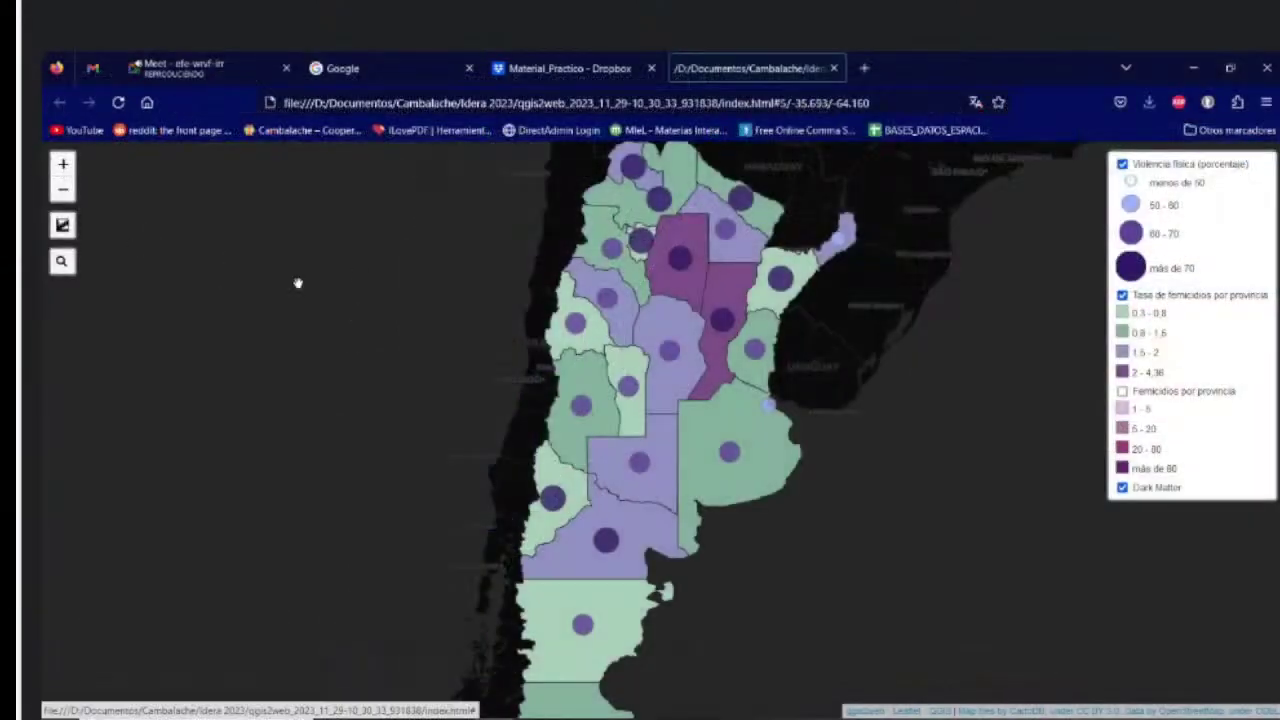
Step: Try the web map's zoom and search controls, measure a three-point area in the ocean west of Chile, and close the measurement result
{"action": "scroll", "coordinate": [352, 345], "scroll_direction": "up", "scroll_amount": 1}
{"action": "scroll", "coordinate": [500, 446], "scroll_direction": "down", "scroll_amount": 1}
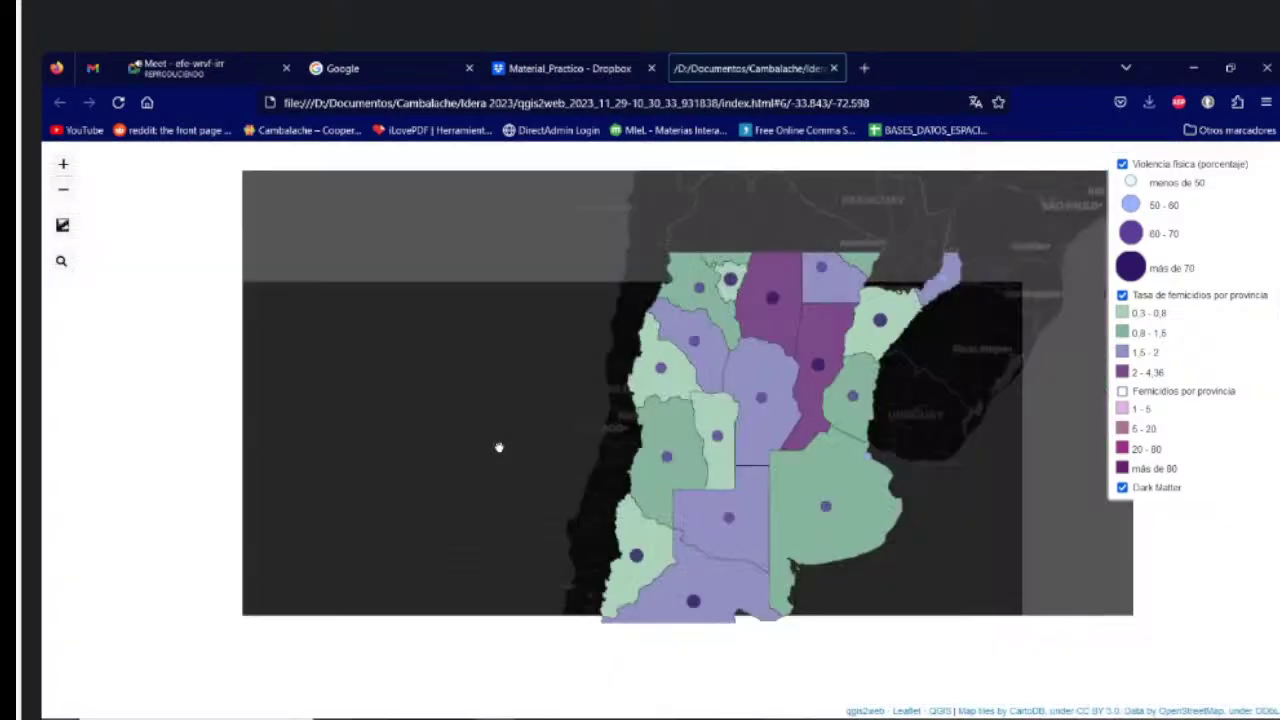
{"action": "mouse_move", "coordinate": [72, 262]}
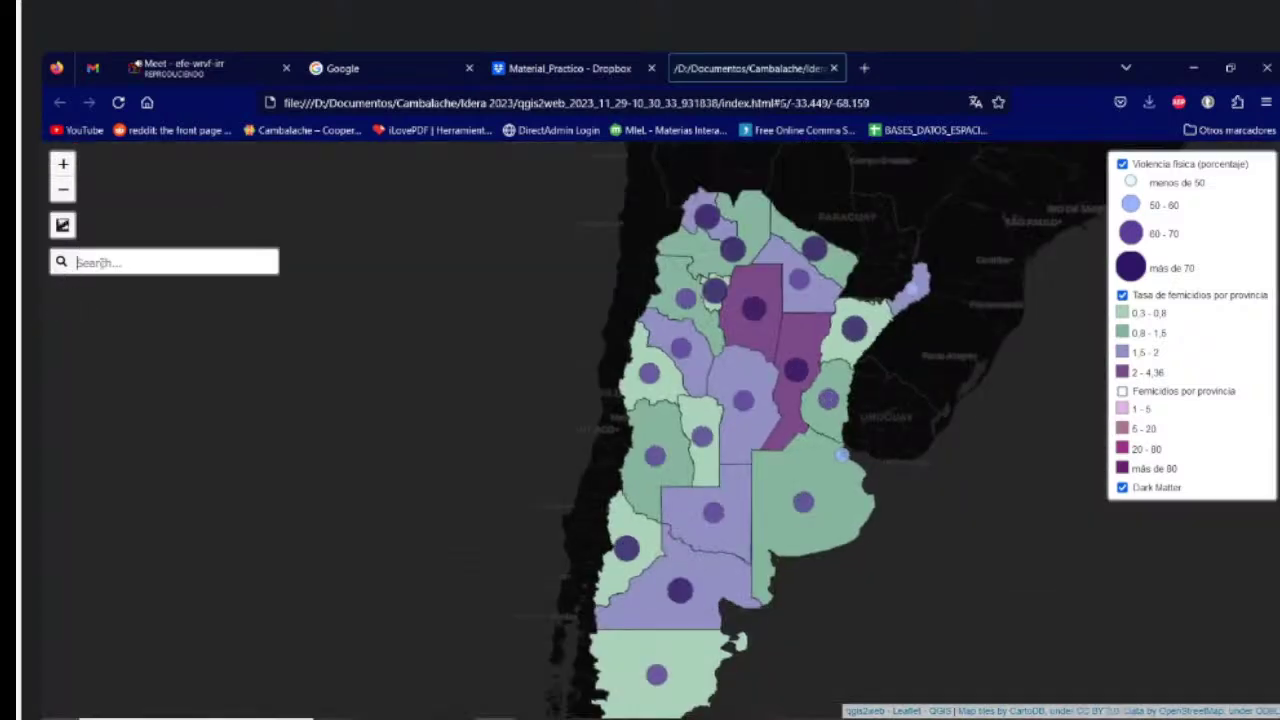
{"action": "mouse_move", "coordinate": [59, 231]}
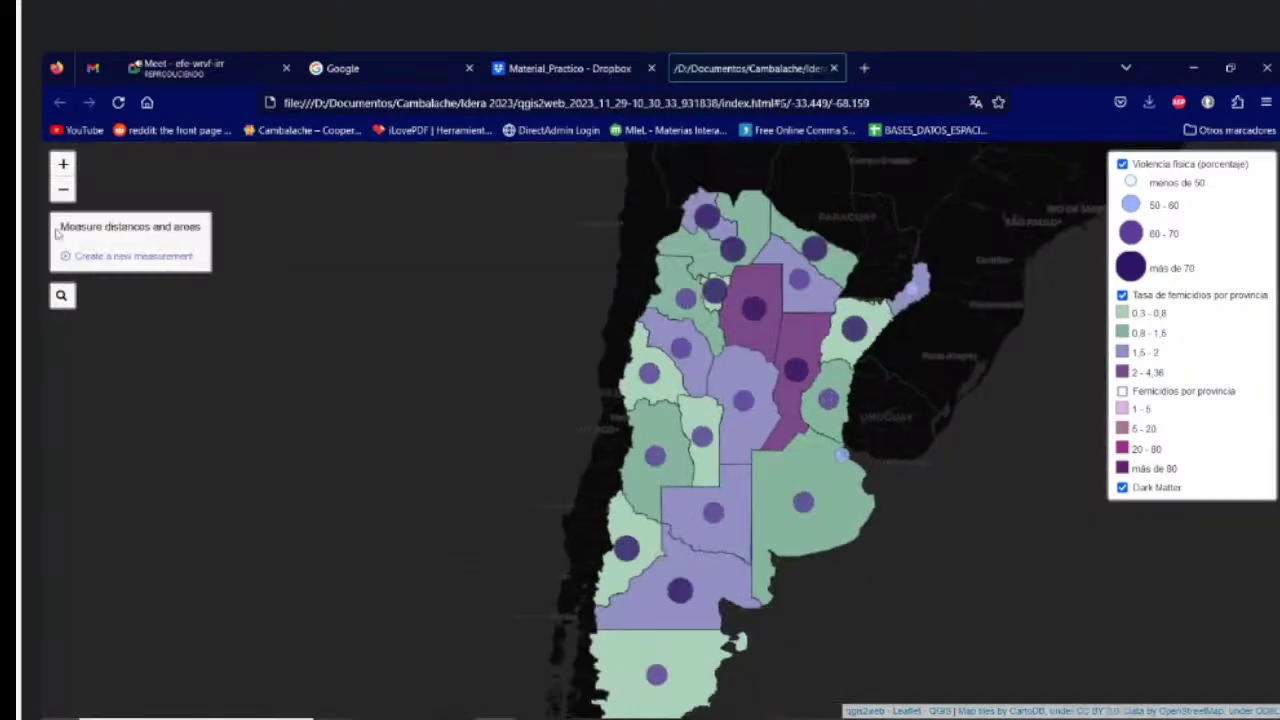
{"action": "left_click", "coordinate": [136, 257]}
{"action": "left_click", "coordinate": [529, 351]}
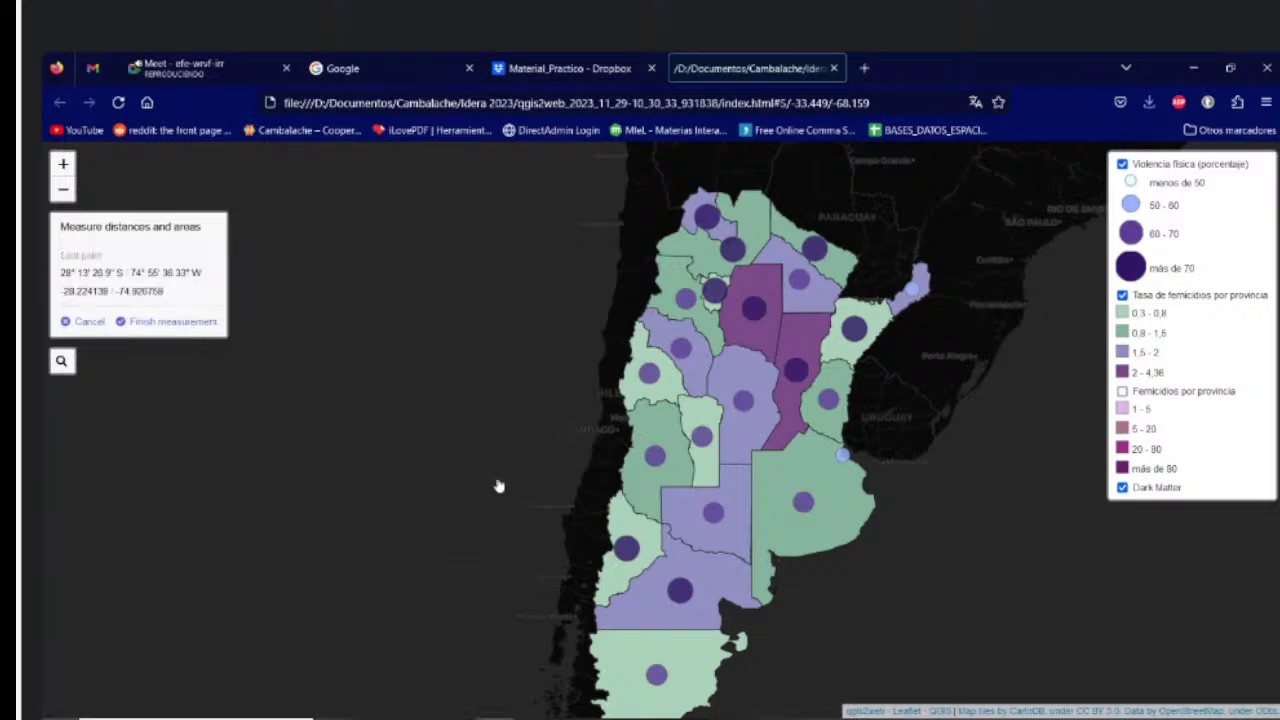
{"action": "left_click", "coordinate": [499, 487]}
{"action": "left_click", "coordinate": [534, 349]}
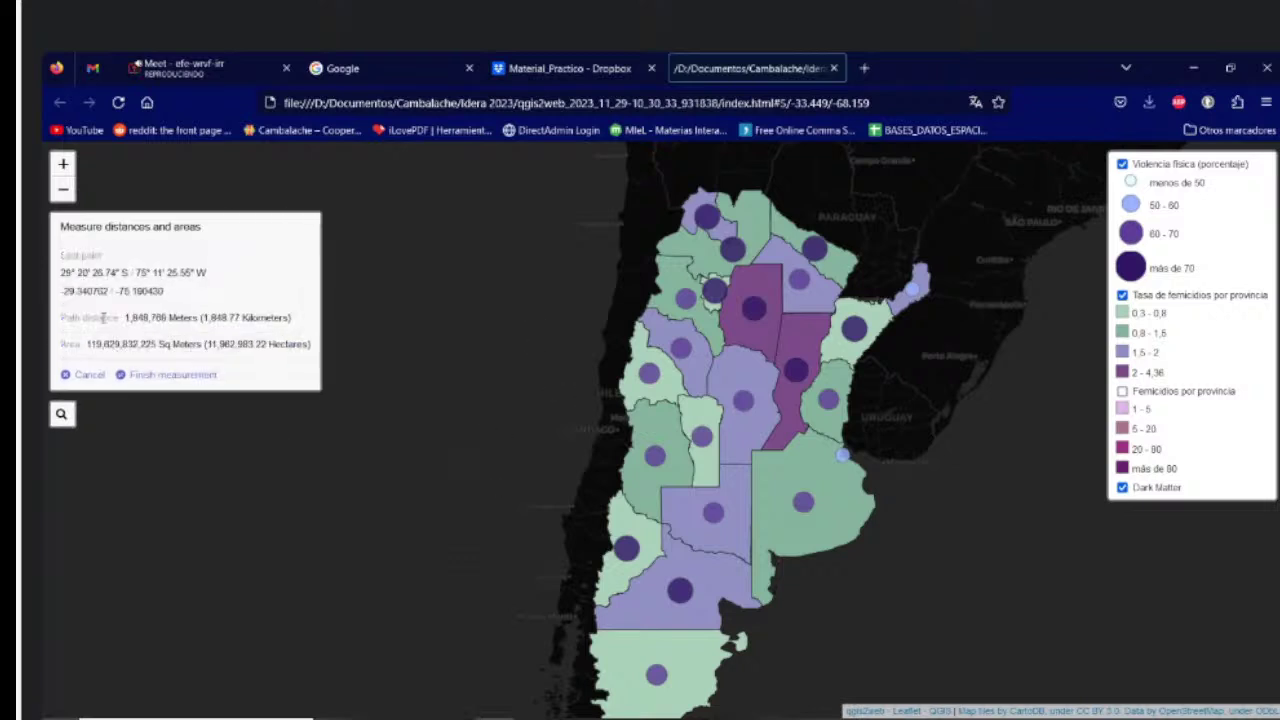
{"action": "left_click", "coordinate": [150, 375]}
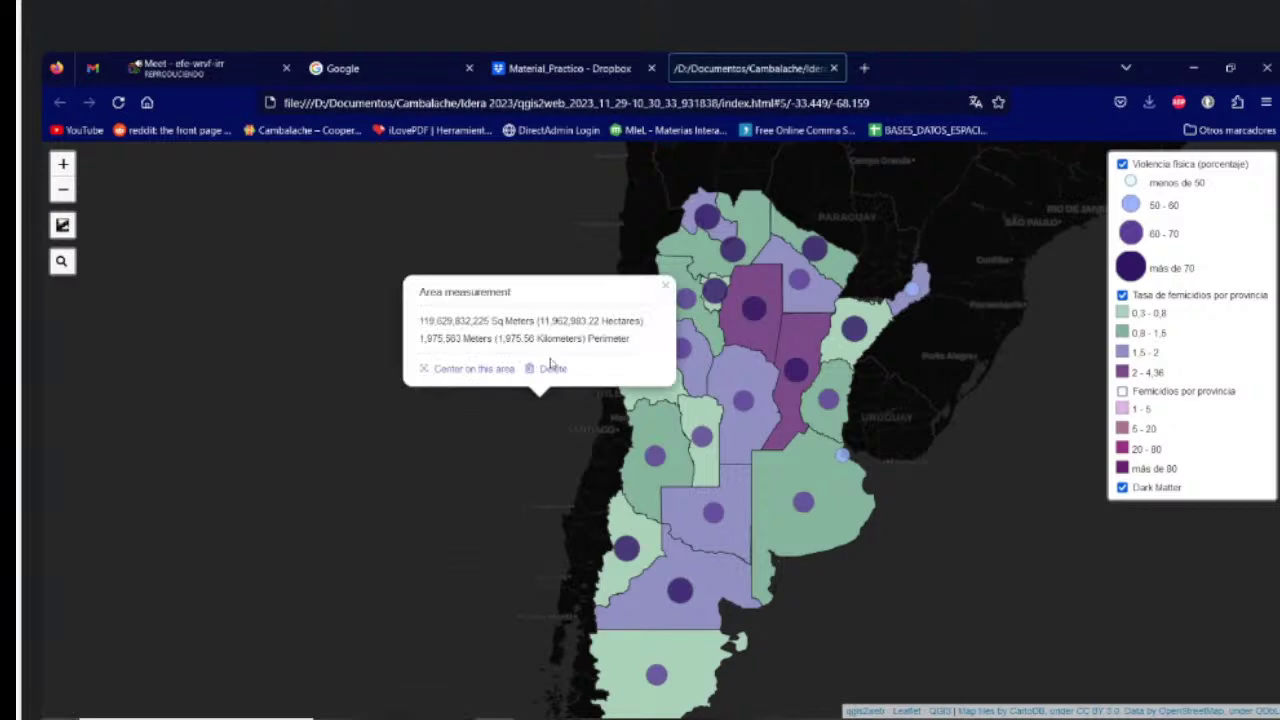
{"action": "left_click", "coordinate": [662, 293]}
Step: Open the Violencia física point's pop-up for Provincia de Buenos Aires and read through its attribute fields and values to the end
{"action": "scroll", "coordinate": [749, 486], "scroll_direction": "up", "scroll_amount": 1}
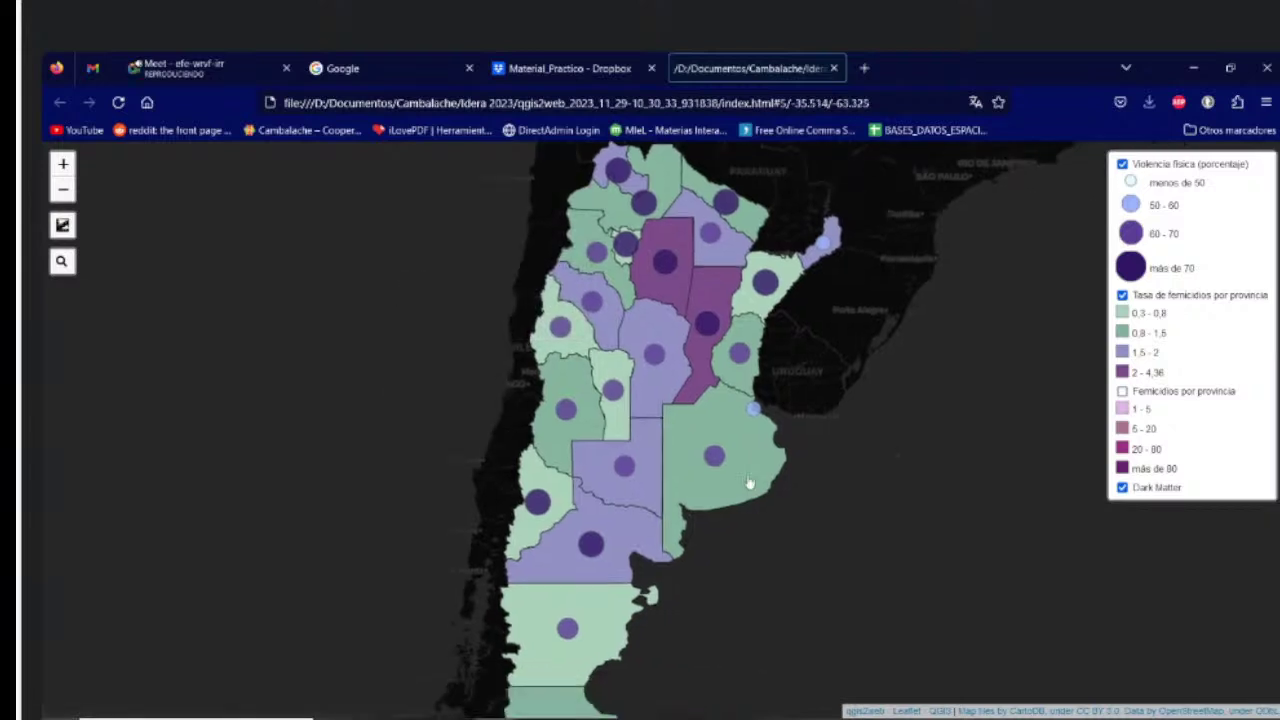
{"action": "left_click_drag", "start_coordinate": [677, 385], "coordinate": [907, 512]}
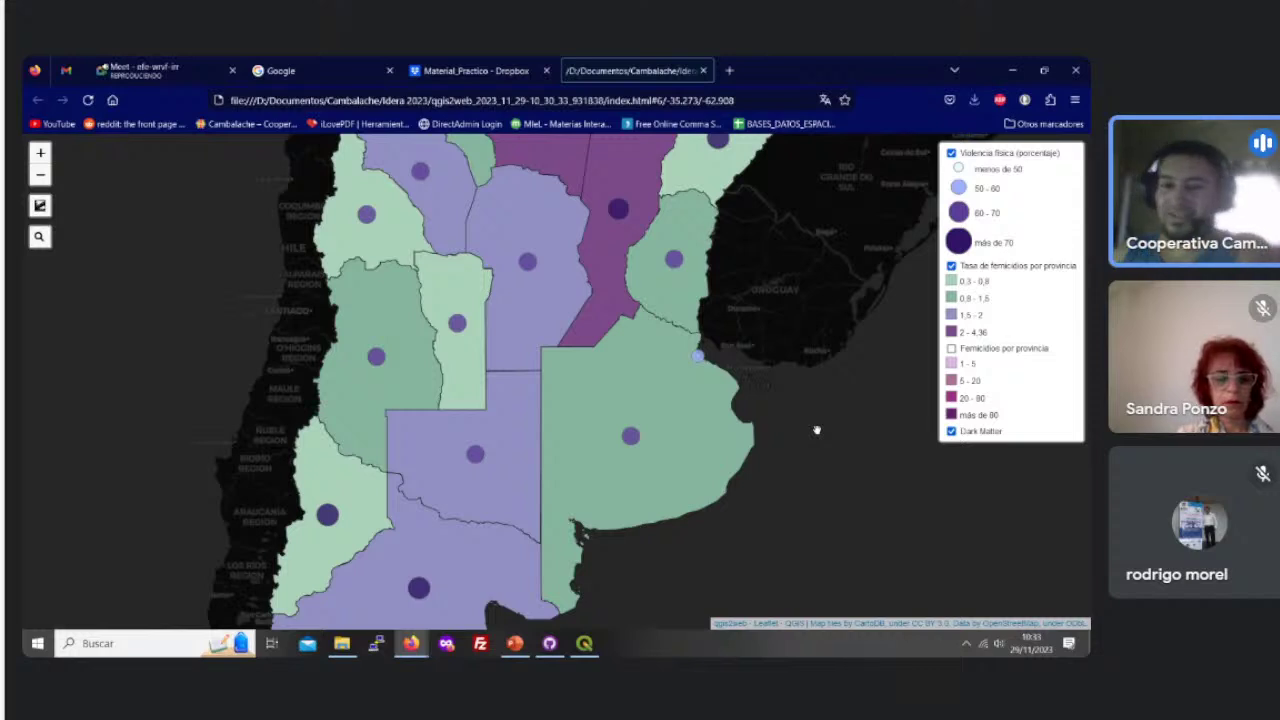
{"action": "scroll", "coordinate": [816, 430], "scroll_direction": "down", "scroll_amount": 2}
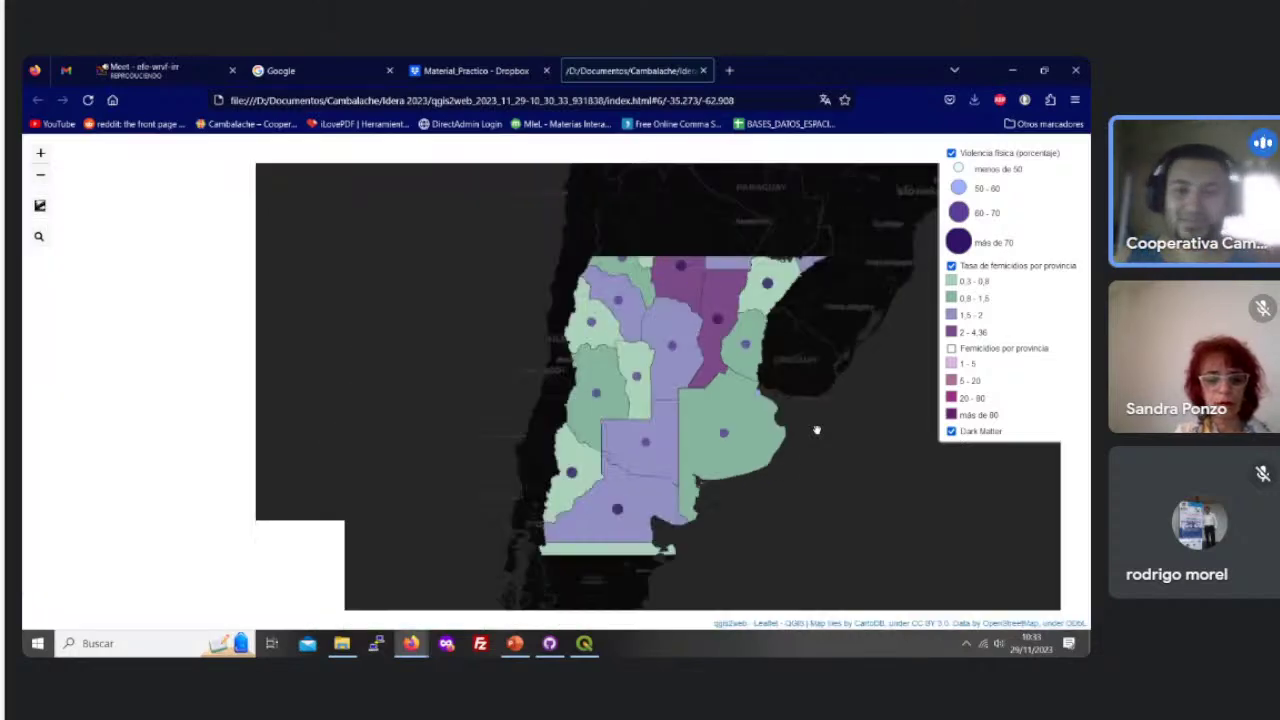
{"action": "left_click_drag", "start_coordinate": [755, 448], "coordinate": [730, 442]}
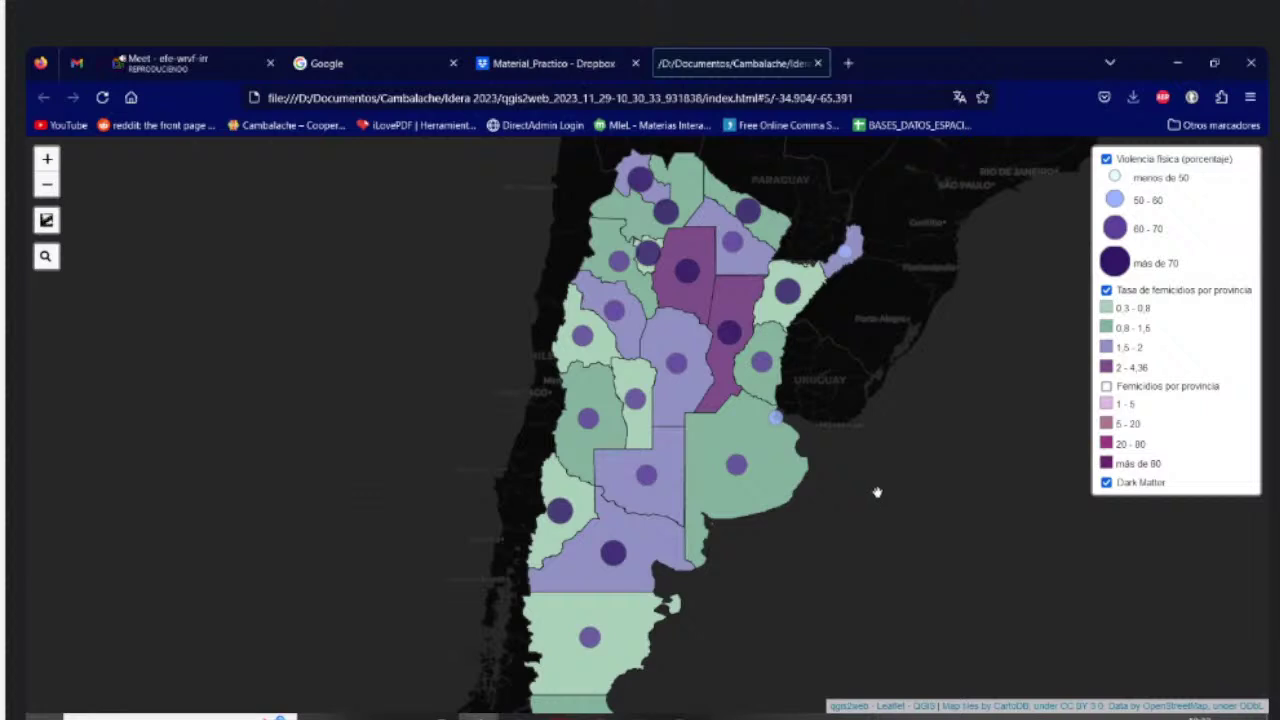
{"action": "left_click_drag", "start_coordinate": [878, 490], "coordinate": [851, 477]}
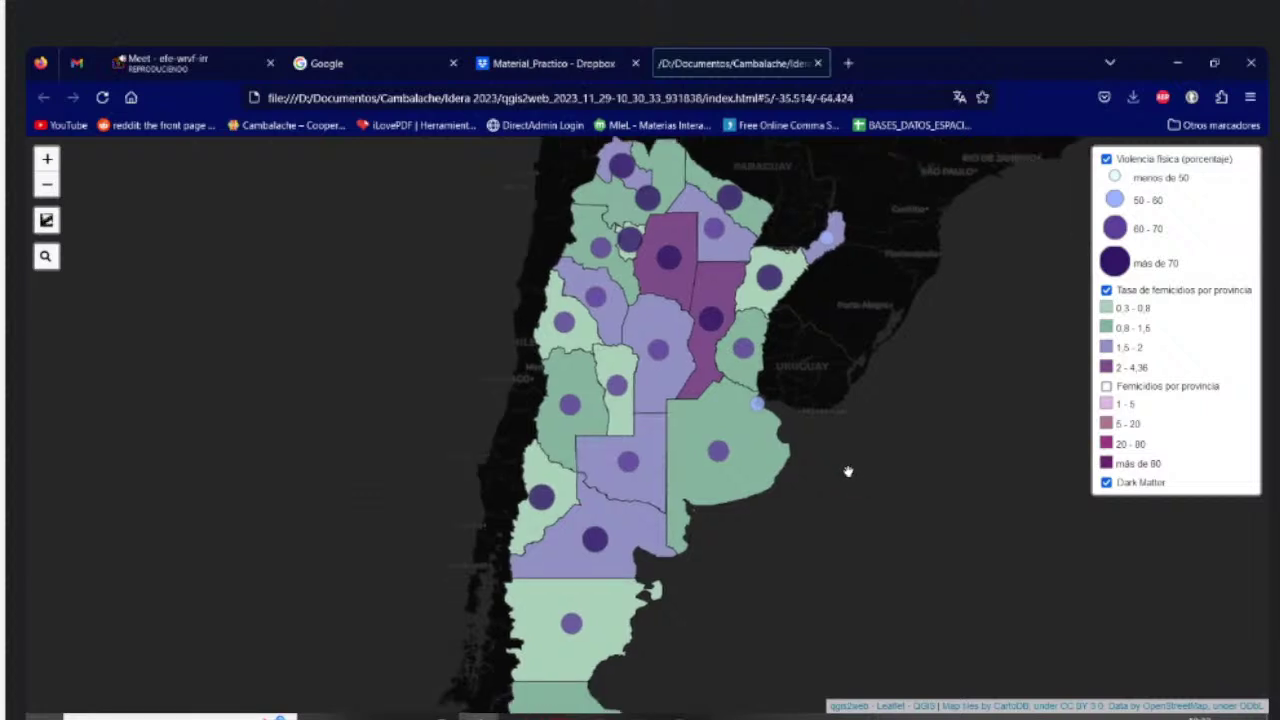
{"action": "left_click", "coordinate": [716, 452]}
{"action": "left_click_drag", "start_coordinate": [840, 516], "coordinate": [819, 538]}
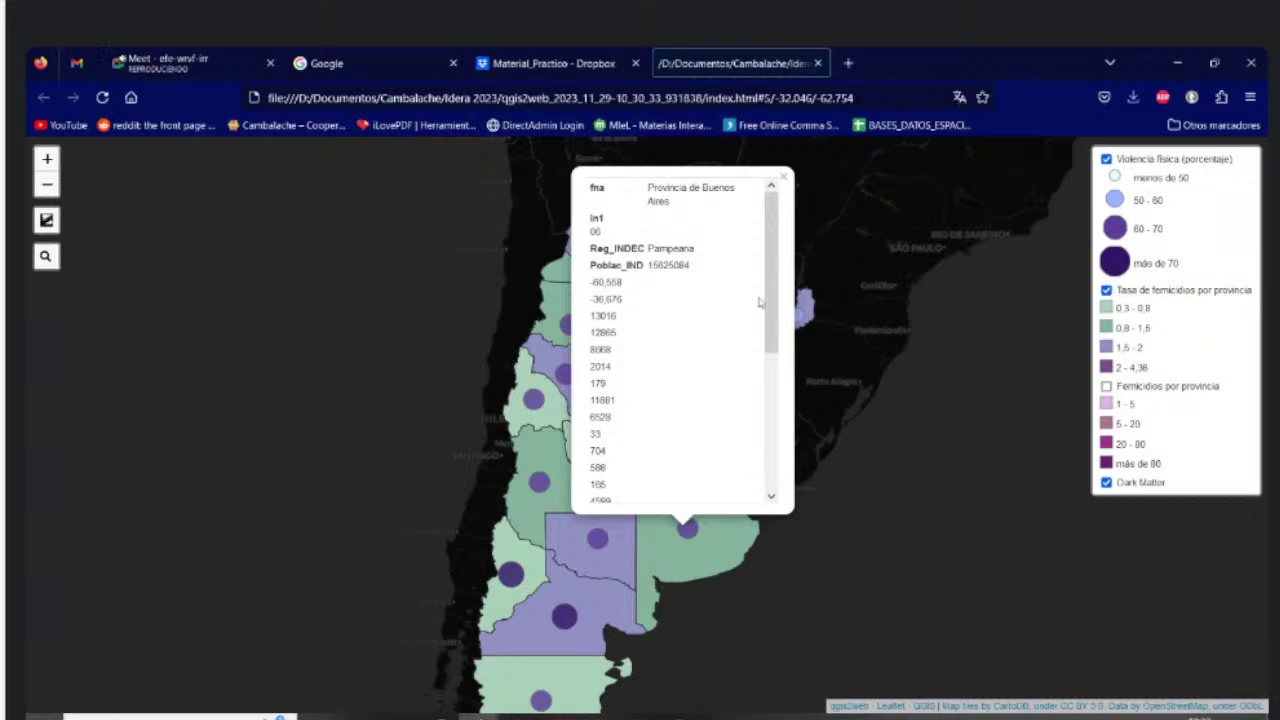
{"action": "left_click_drag", "start_coordinate": [771, 302], "coordinate": [793, 262]}
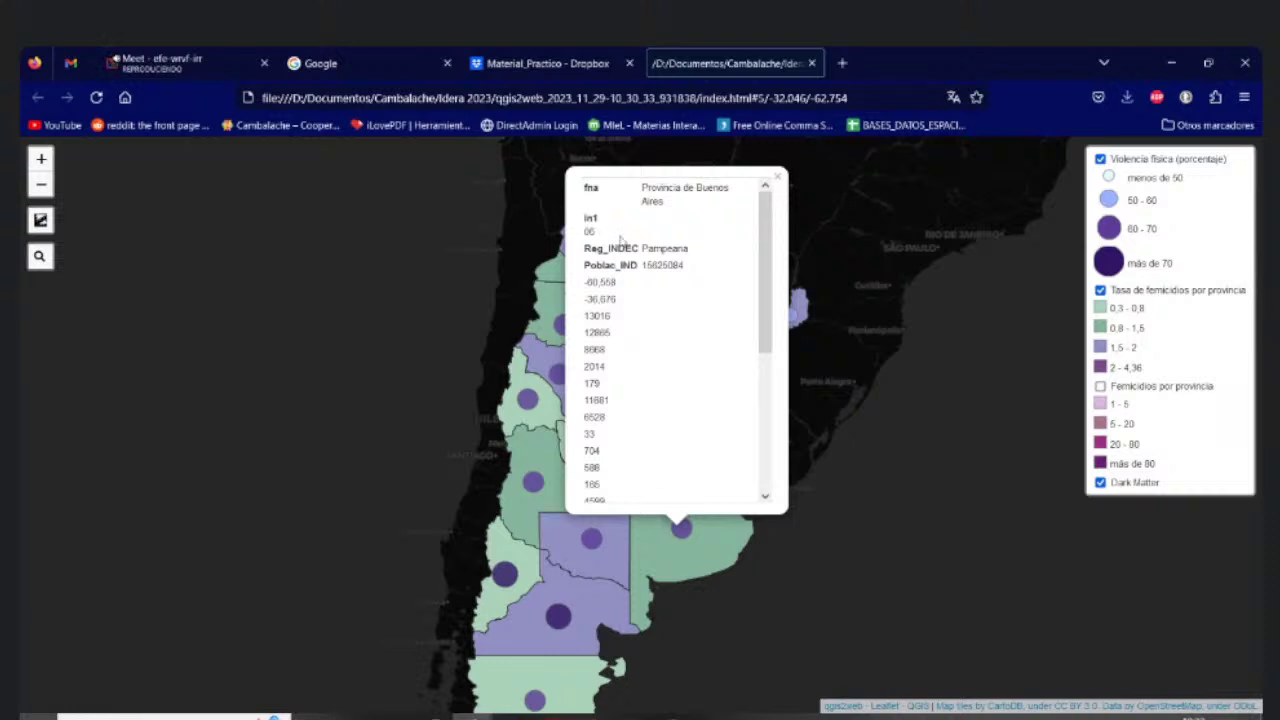
{"action": "scroll", "coordinate": [626, 345], "scroll_direction": "down", "scroll_amount": 5}
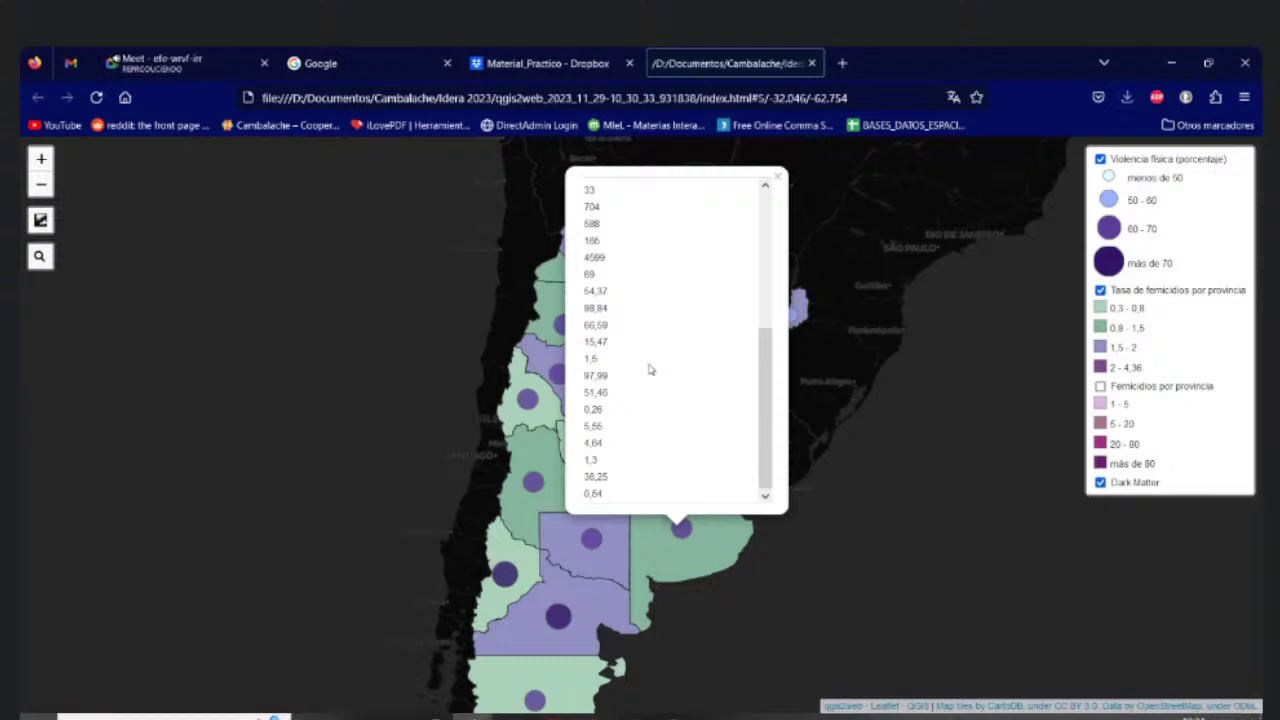
Step: Read through the attribute popup of Provincia de Buenos Aires on the exported web map, then close it
{"action": "scroll", "coordinate": [649, 370], "scroll_direction": "up", "scroll_amount": 3}
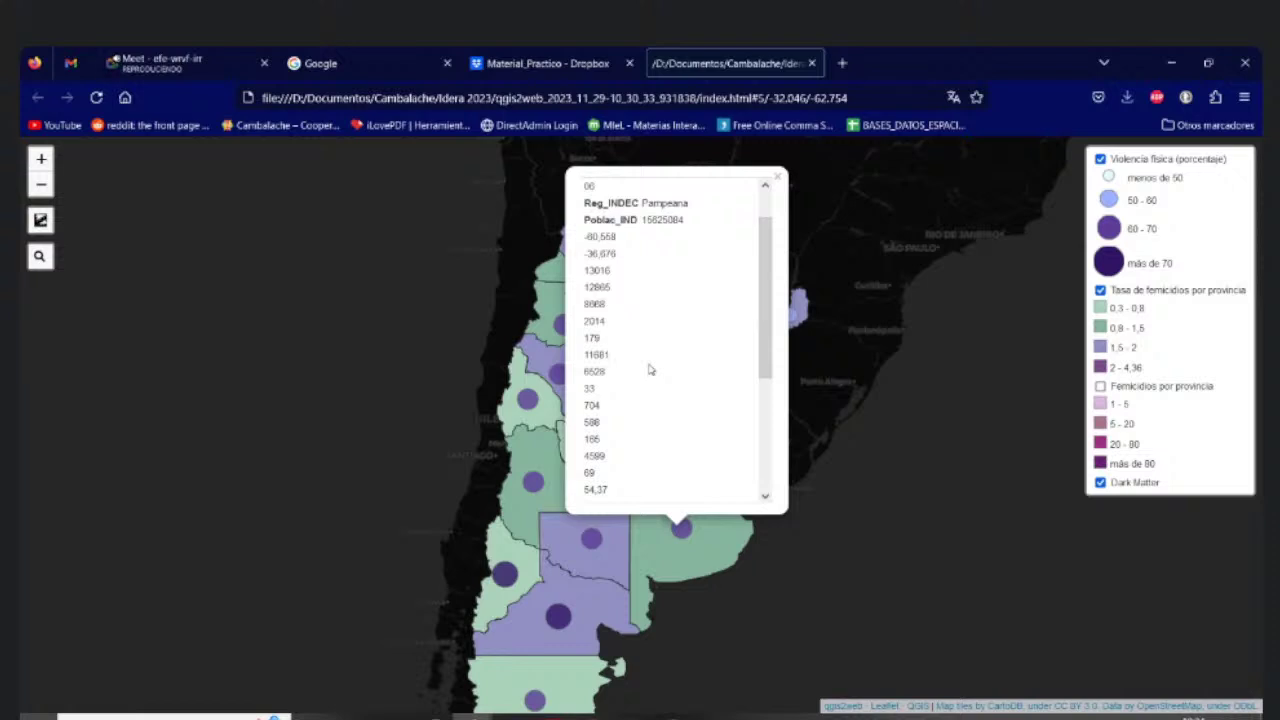
{"action": "scroll", "coordinate": [663, 354], "scroll_direction": "up", "scroll_amount": 2}
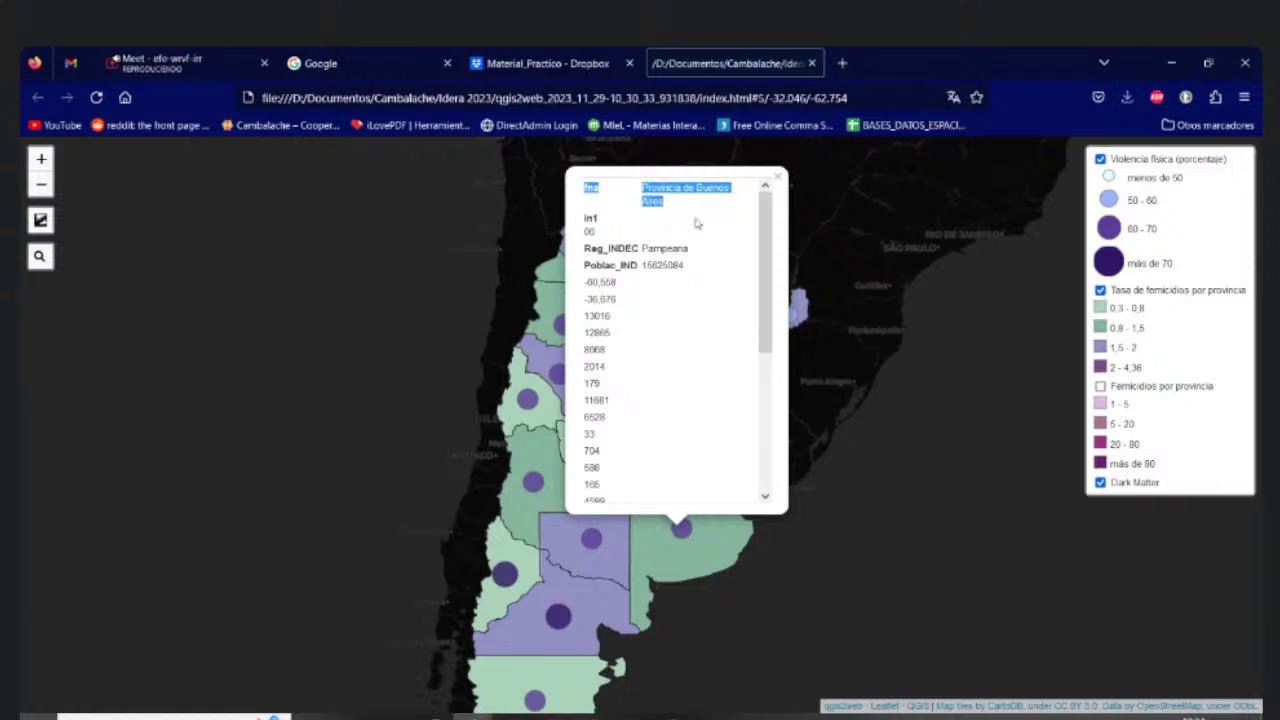
{"action": "left_click", "coordinate": [589, 226]}
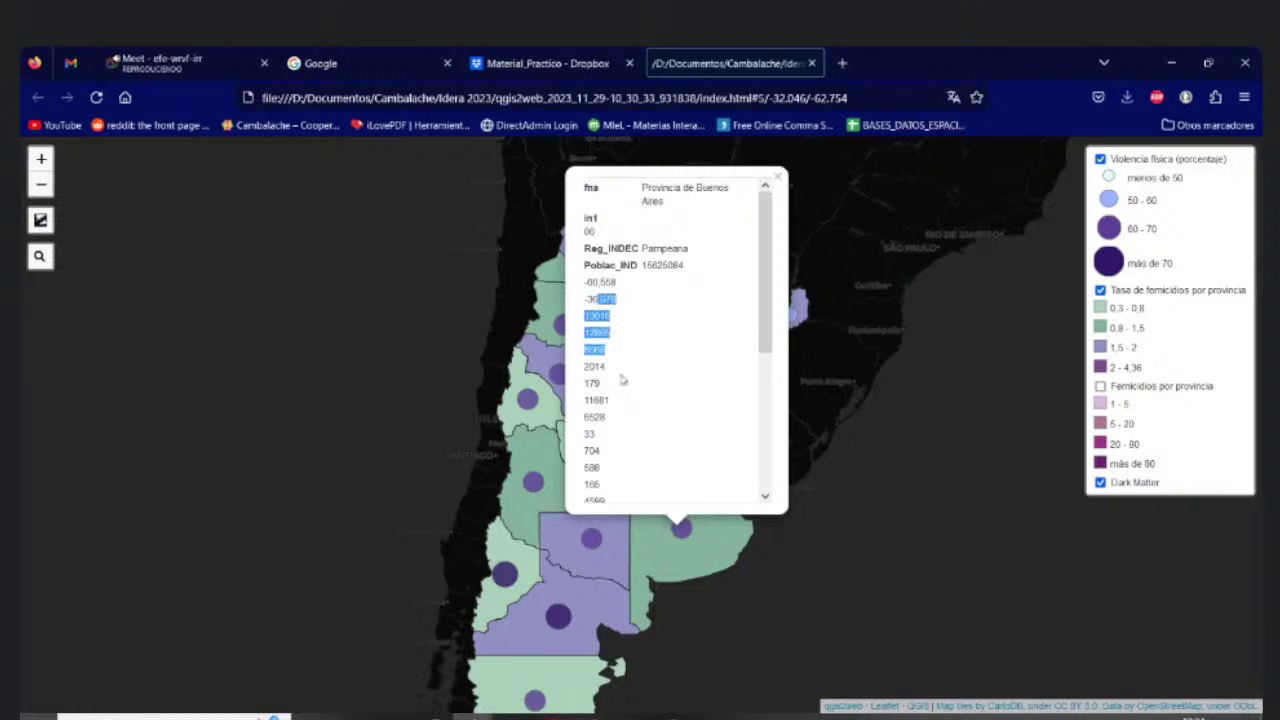
{"action": "scroll", "coordinate": [632, 350], "scroll_direction": "down", "scroll_amount": 2}
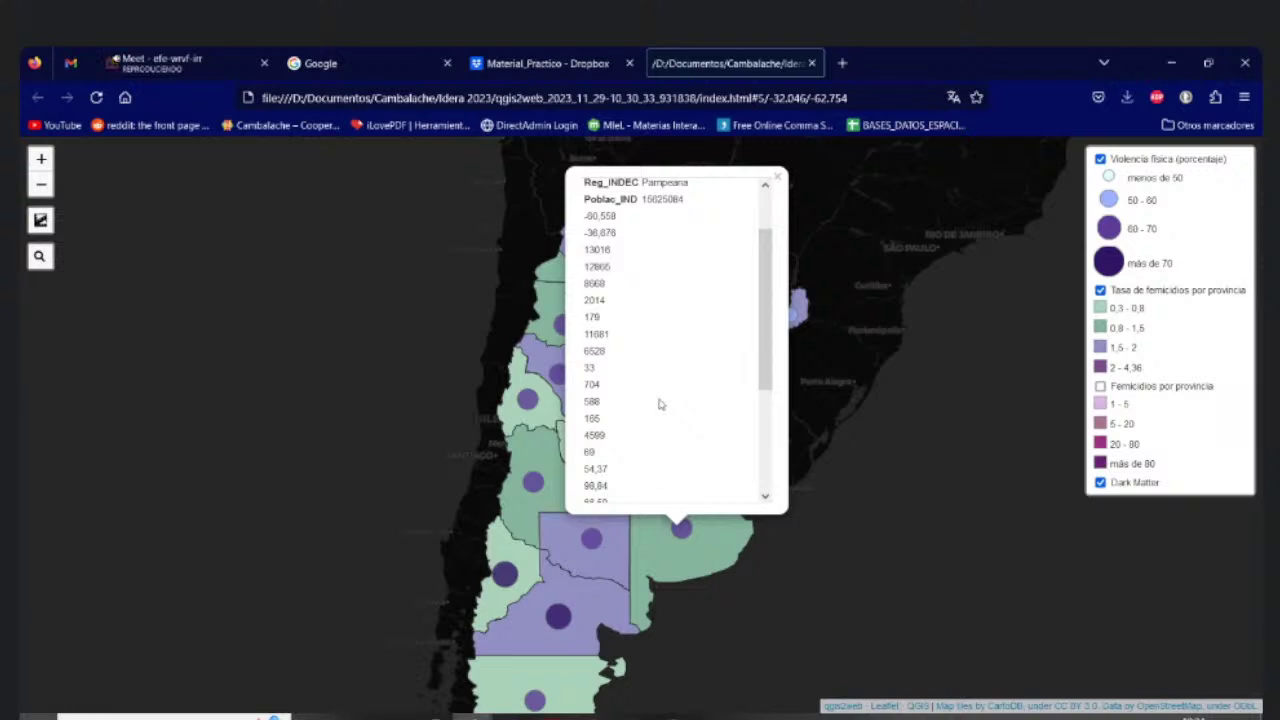
{"action": "scroll", "coordinate": [659, 404], "scroll_direction": "down", "scroll_amount": 5}
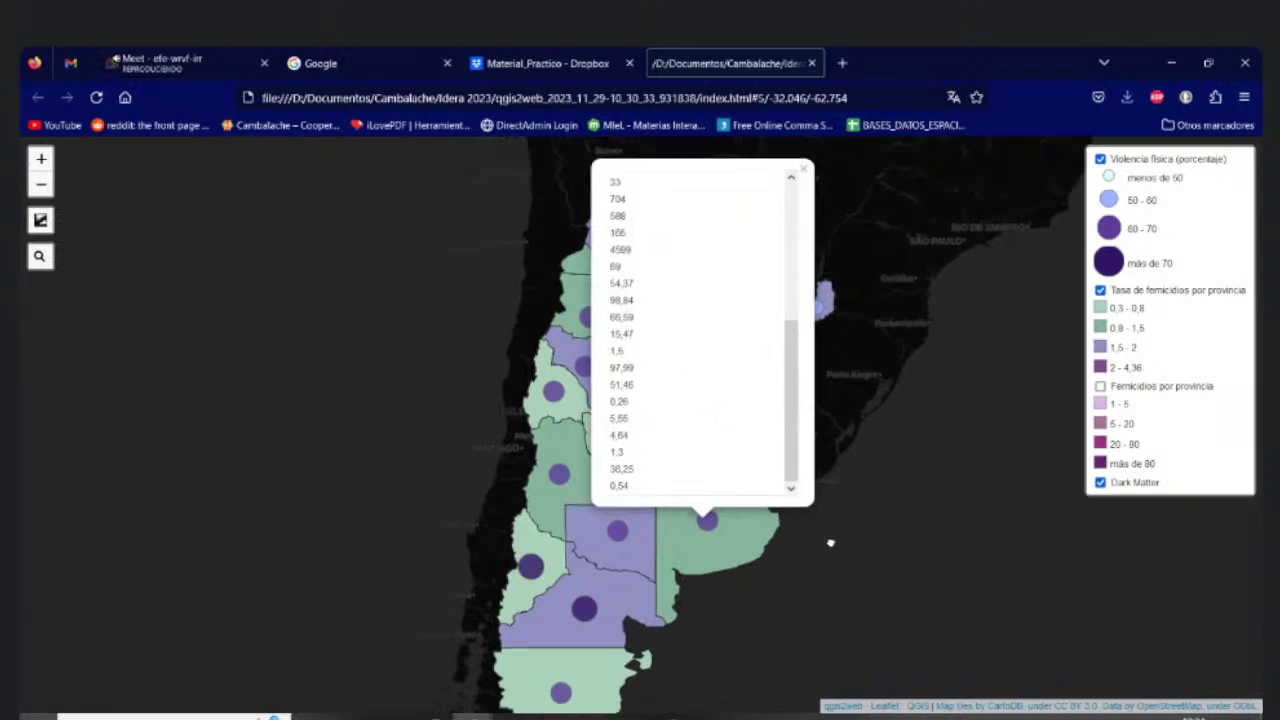
{"action": "left_click", "coordinate": [803, 168]}
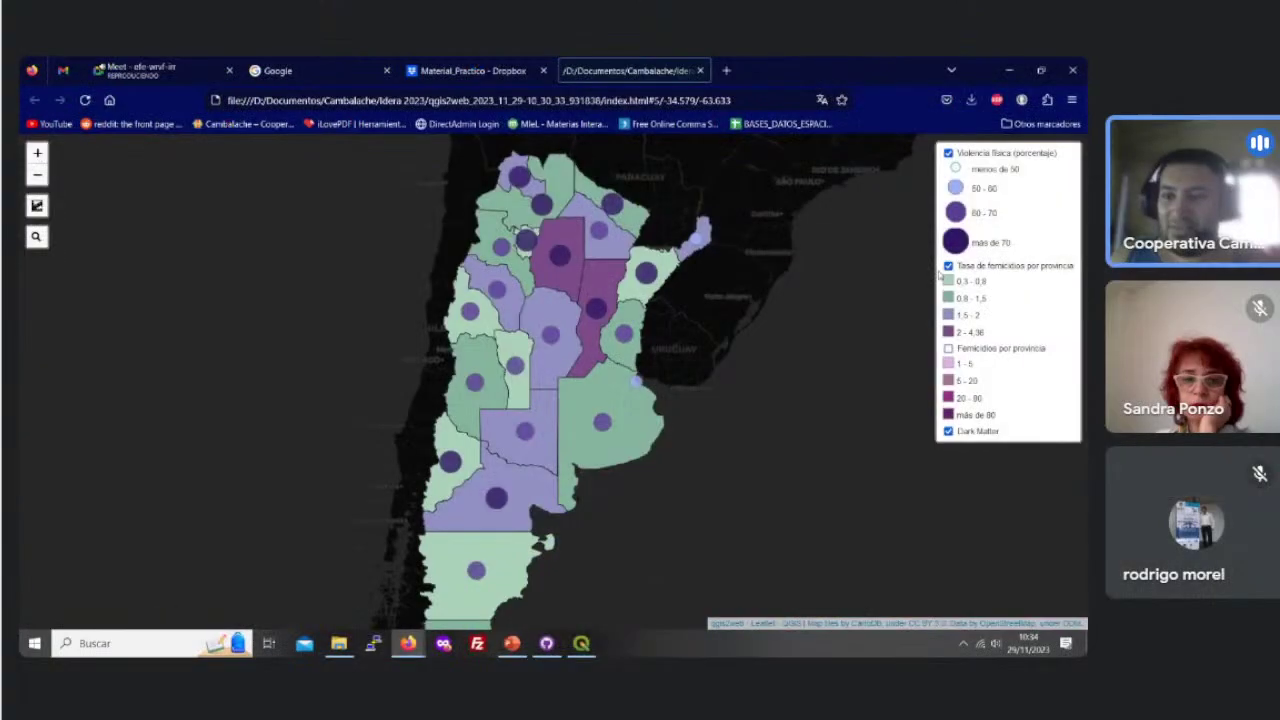
Step: Hide the Violencia física (porcentaje) layer and check the province popups of the Tasa de femicidios por provincia layer
{"action": "left_click", "coordinate": [948, 153]}
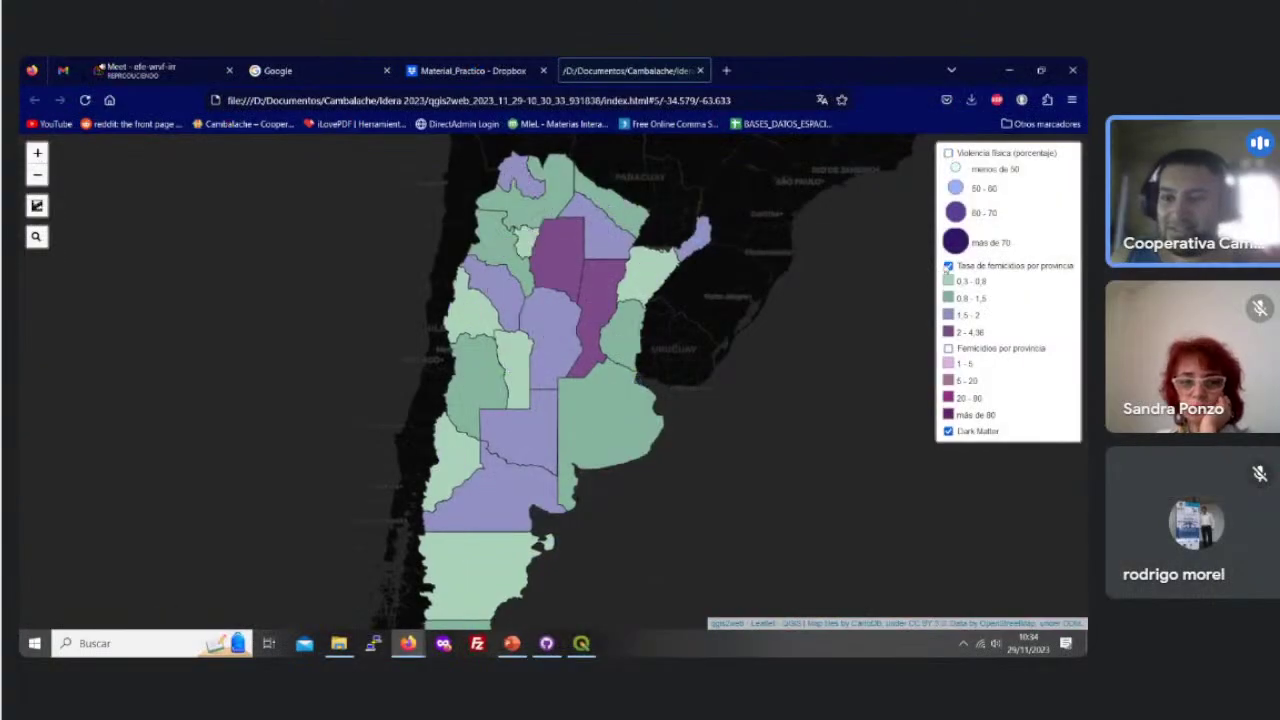
{"action": "left_click", "coordinate": [589, 427]}
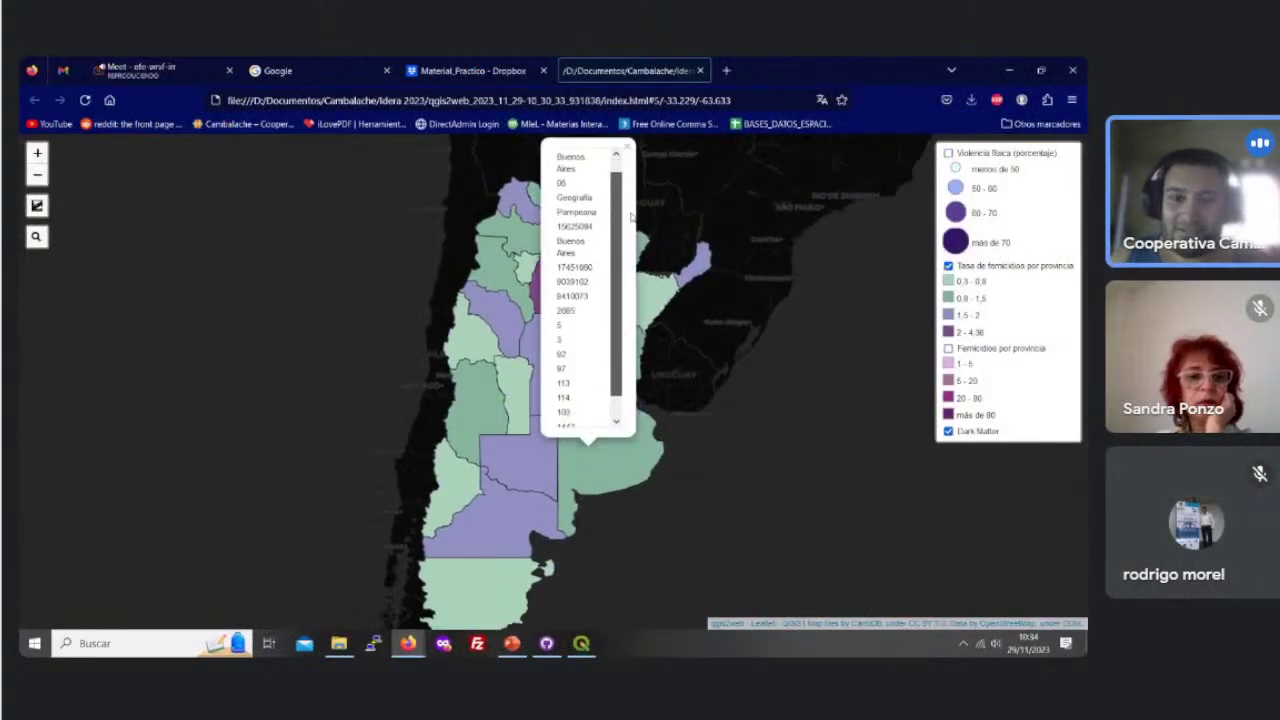
{"action": "left_click", "coordinate": [628, 146]}
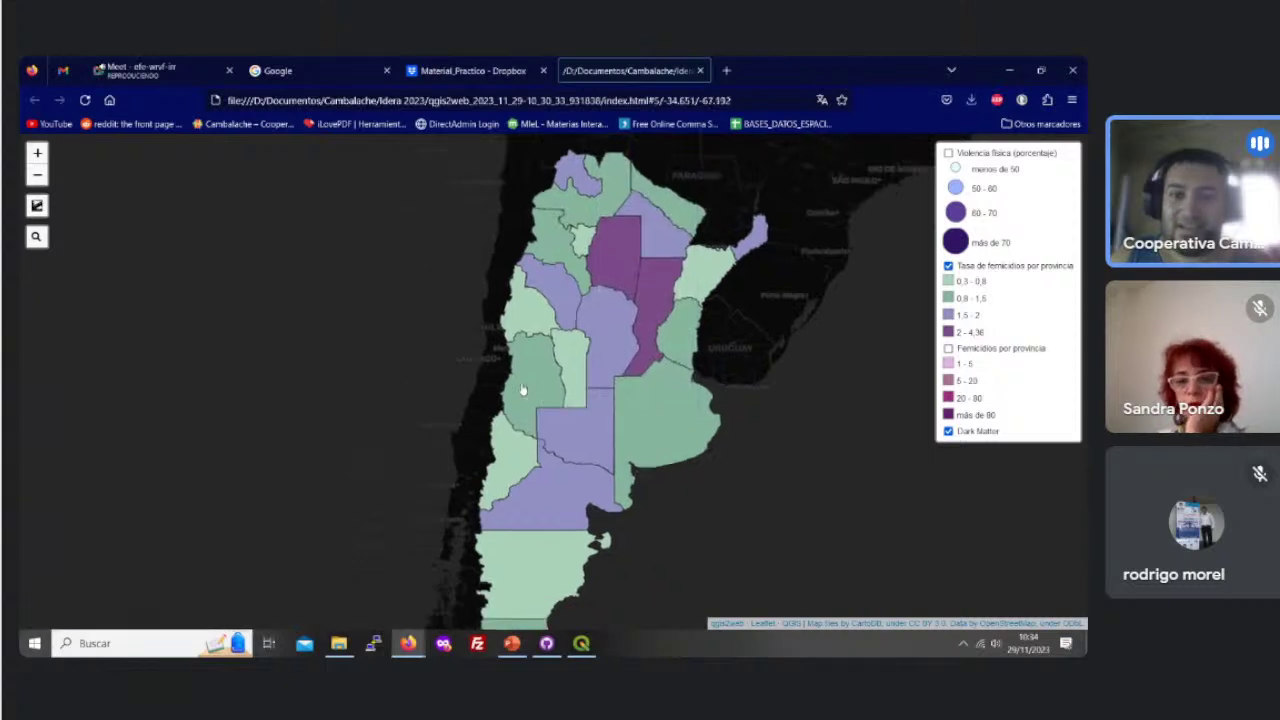
{"action": "left_click", "coordinate": [591, 423]}
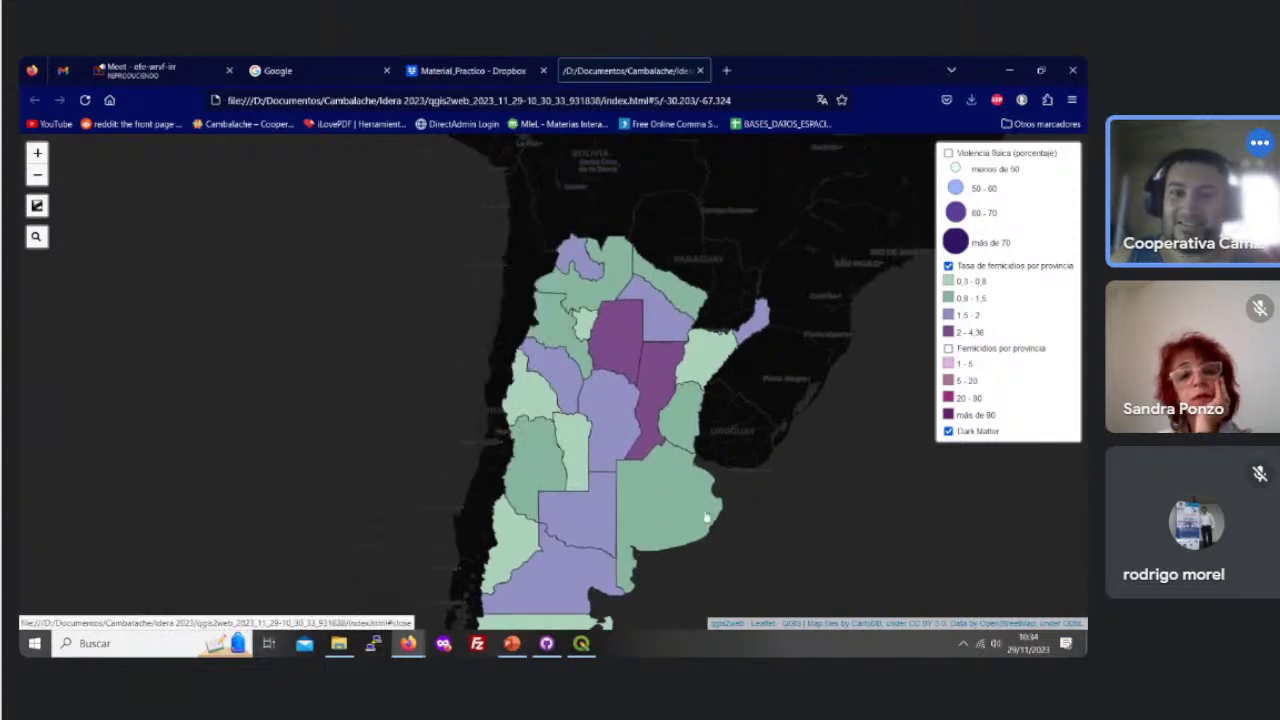
Step: Check the Río Negro popup on the web map and compare the map with the QGIS project
{"action": "left_click_drag", "start_coordinate": [694, 487], "coordinate": [656, 411]}
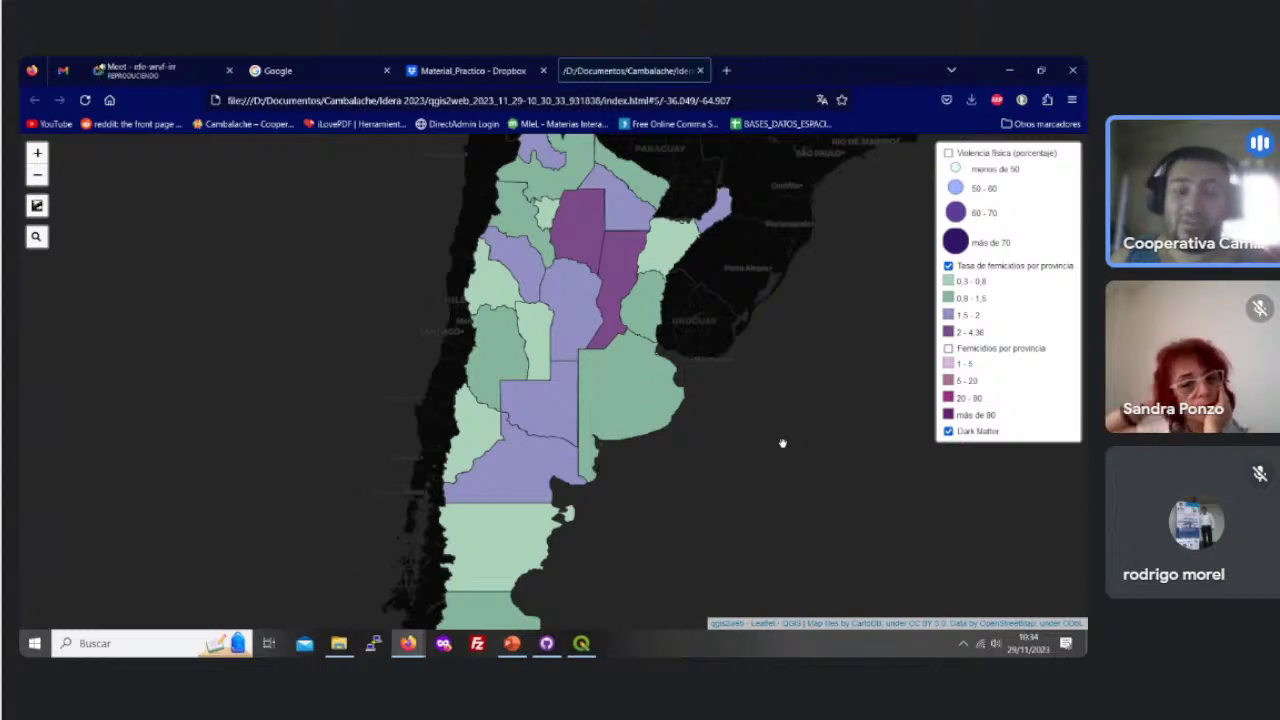
{"action": "left_click", "coordinate": [481, 466]}
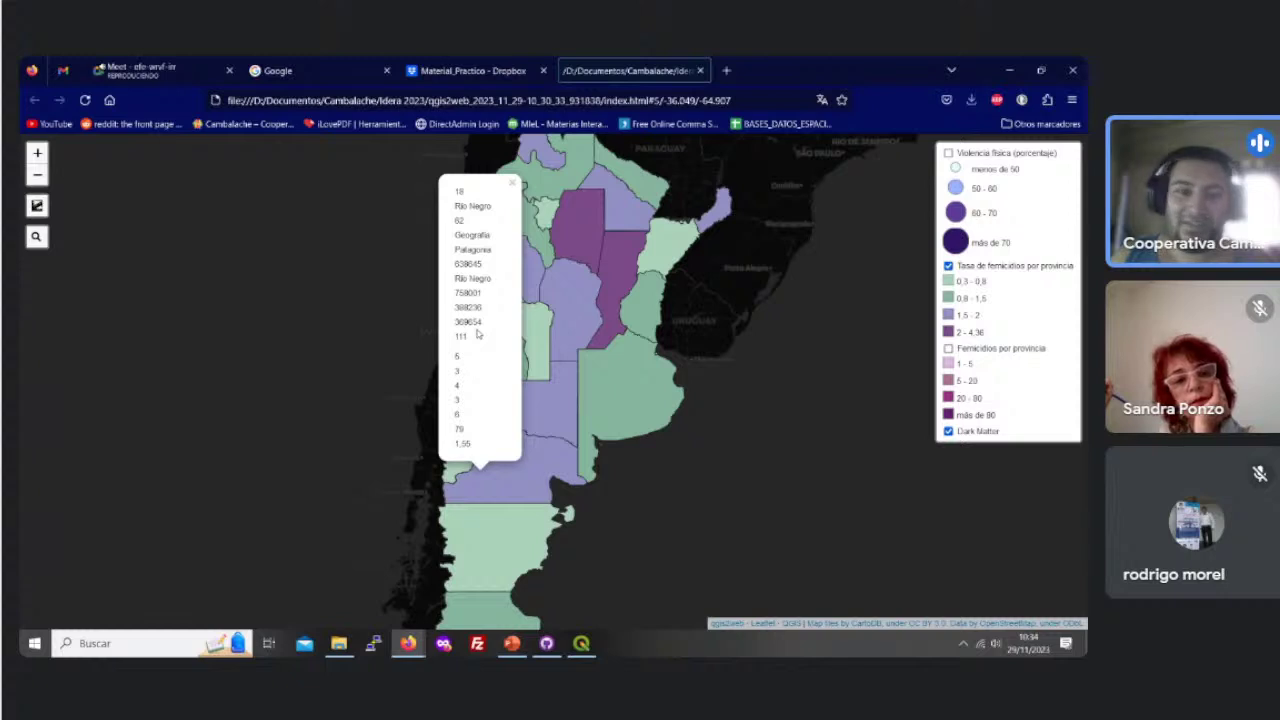
{"action": "left_click", "coordinate": [512, 183]}
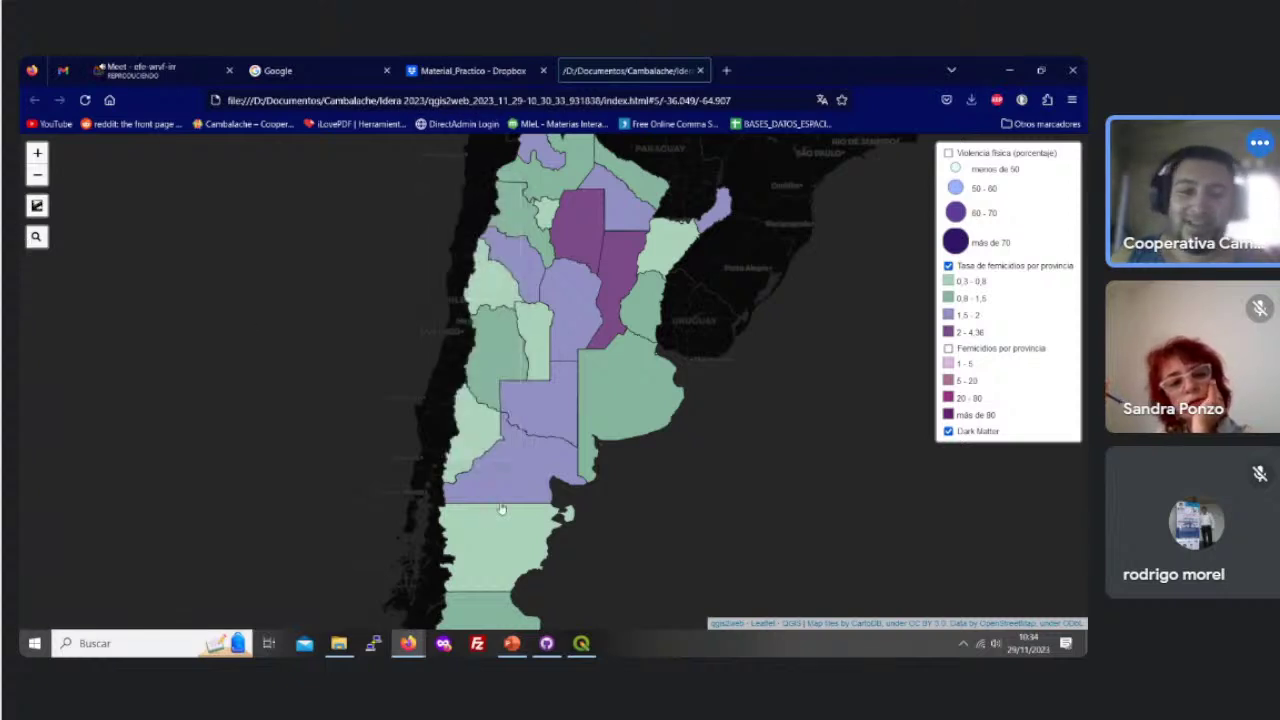
{"action": "mouse_move", "coordinate": [757, 429]}
{"action": "left_mouse_down"}
{"action": "mouse_move", "coordinate": [769, 429]}
{"action": "mouse_move", "coordinate": [747, 416]}
{"action": "left_mouse_up"}
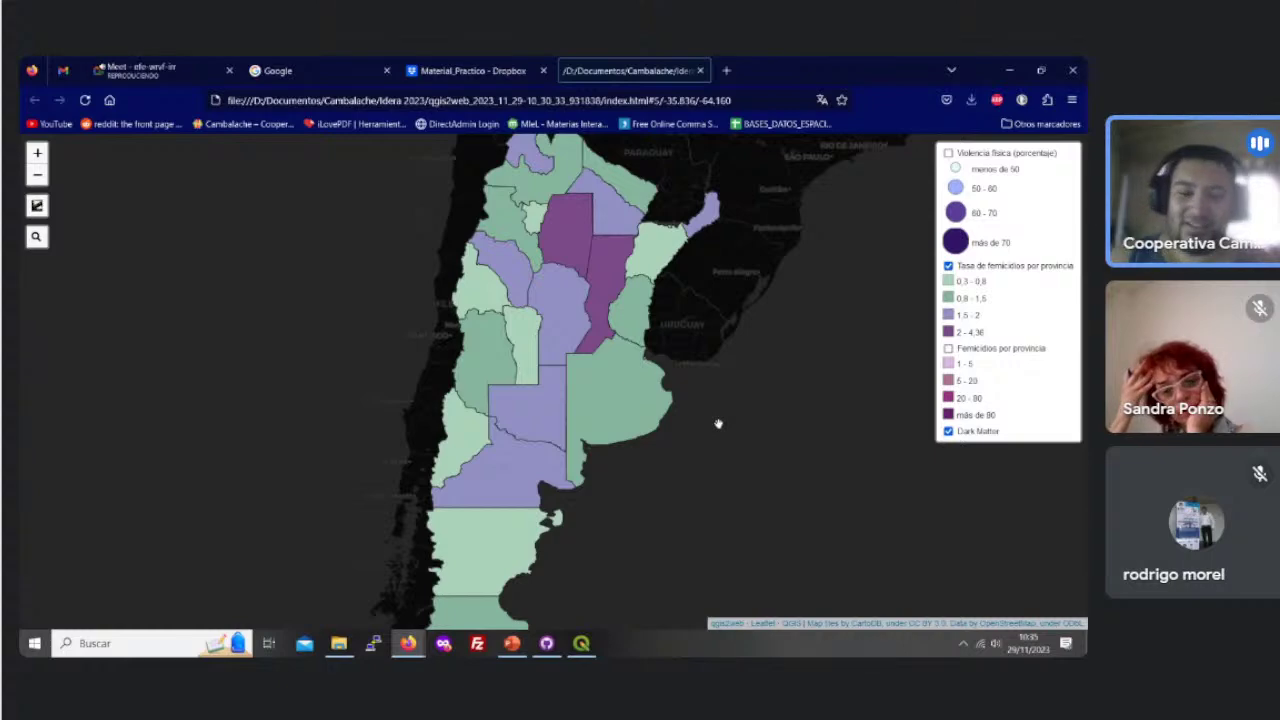
{"action": "left_click", "coordinate": [581, 645]}
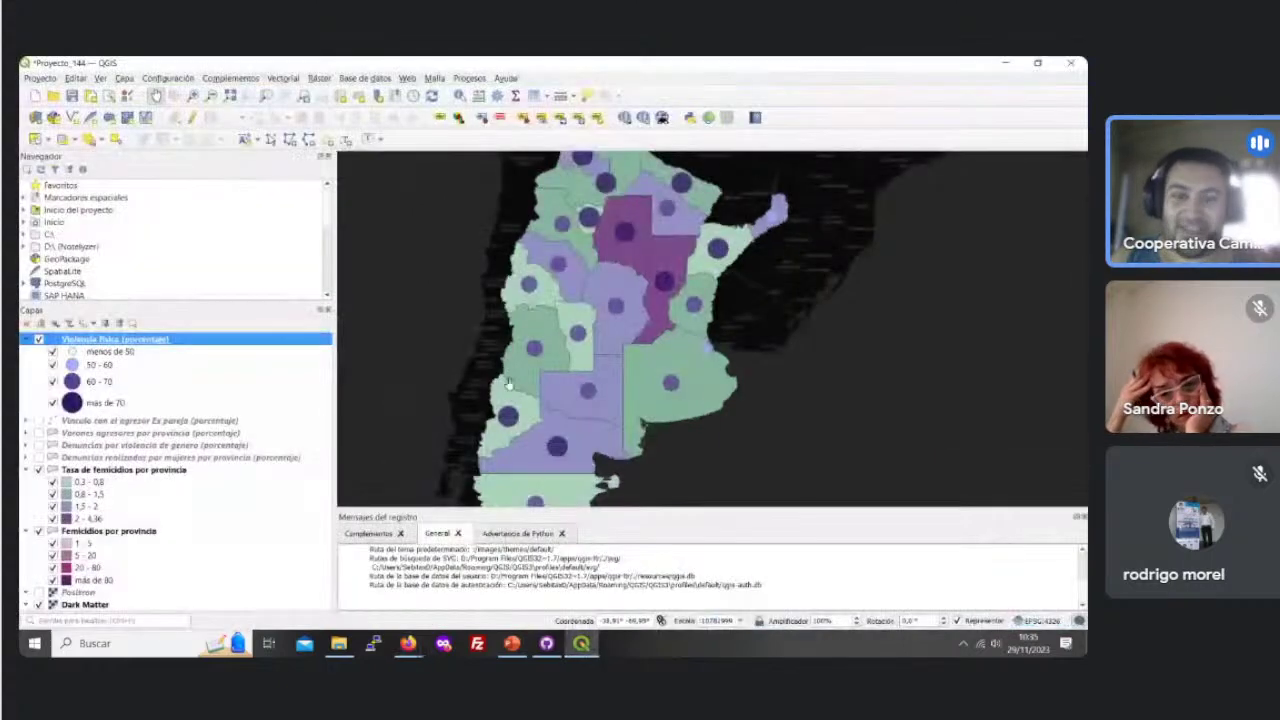
{"action": "left_click", "coordinate": [408, 643]}
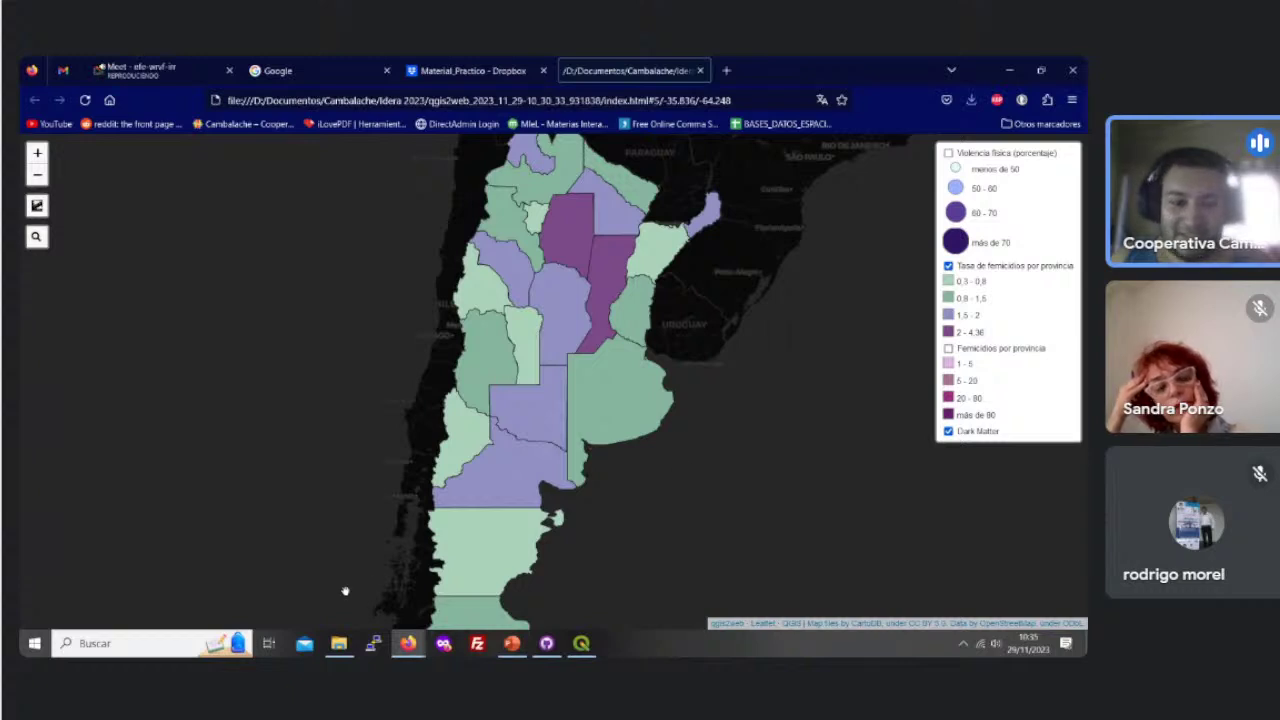
Step: Switch to File Explorer and open the qgis2web_2023_11_29-10_30_33_931838 export folder inside Idera 2023
{"action": "mouse_move", "coordinate": [339, 643]}
{"action": "left_click", "coordinate": [289, 583]}
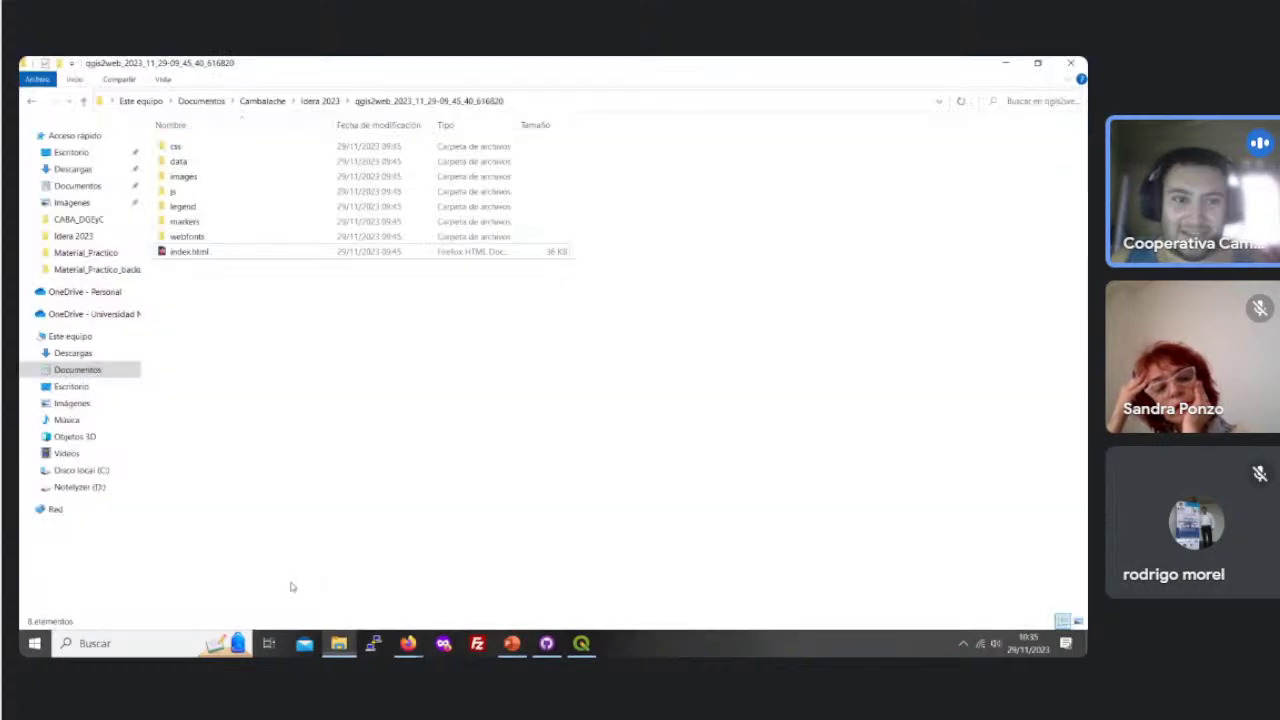
{"action": "left_click", "coordinate": [321, 101]}
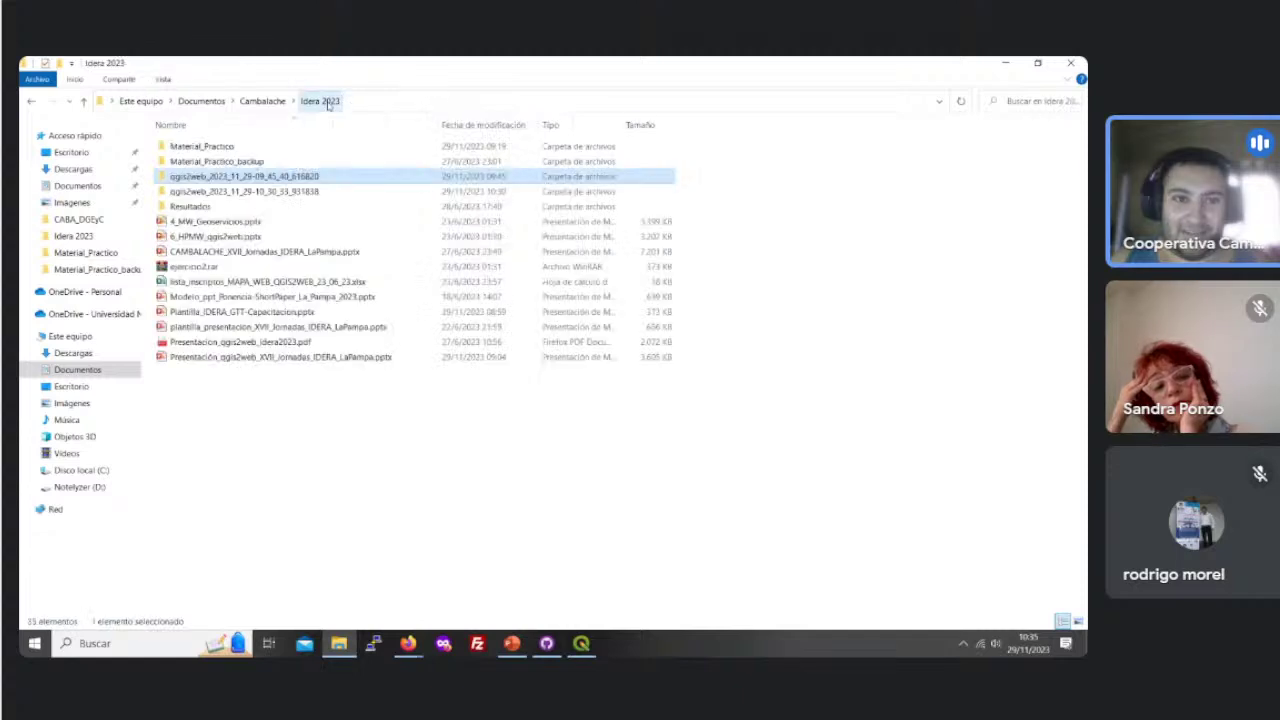
{"action": "left_click", "coordinate": [281, 195]}
{"action": "left_click", "coordinate": [440, 481]}
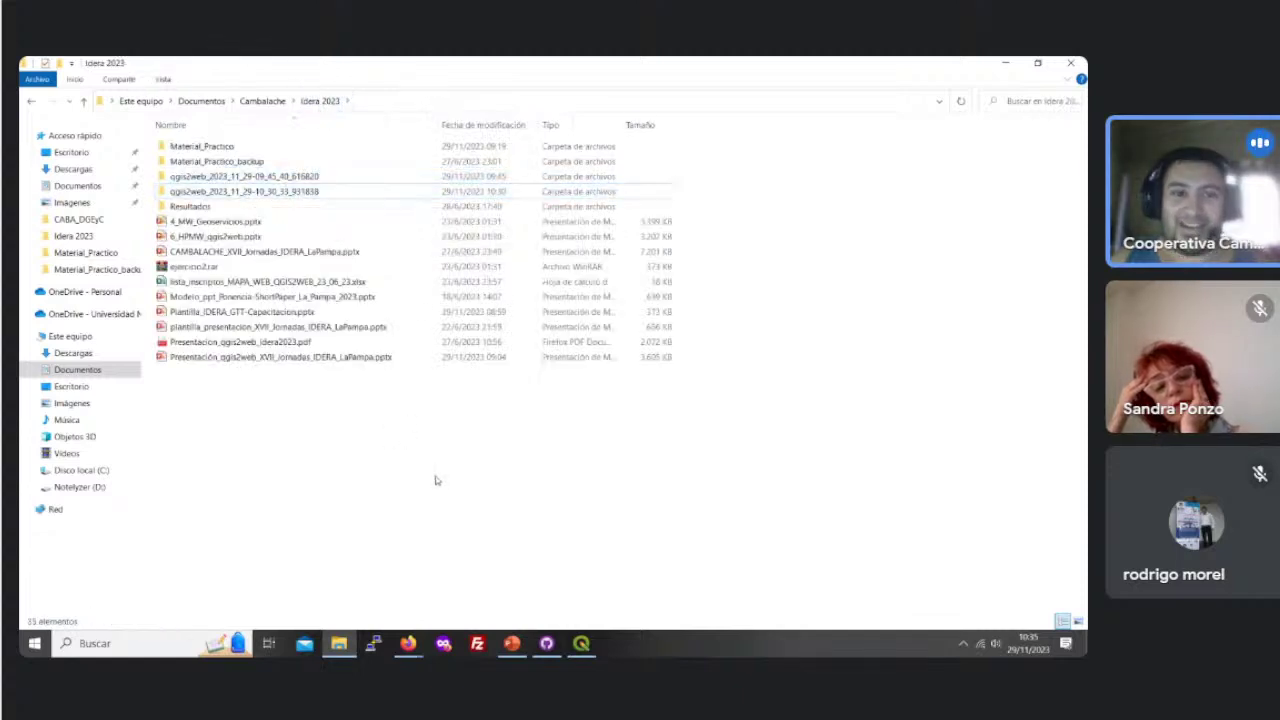
{"action": "left_click", "coordinate": [246, 193]}
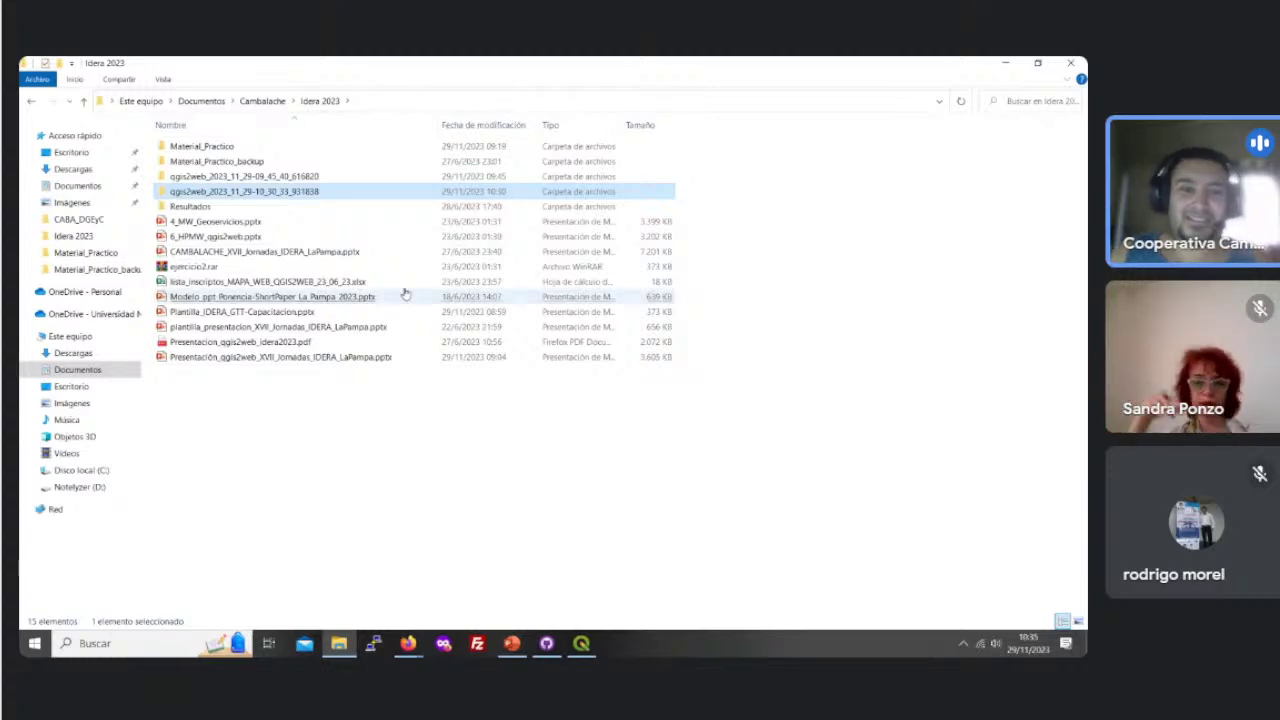
{"action": "double_click", "coordinate": [272, 192]}
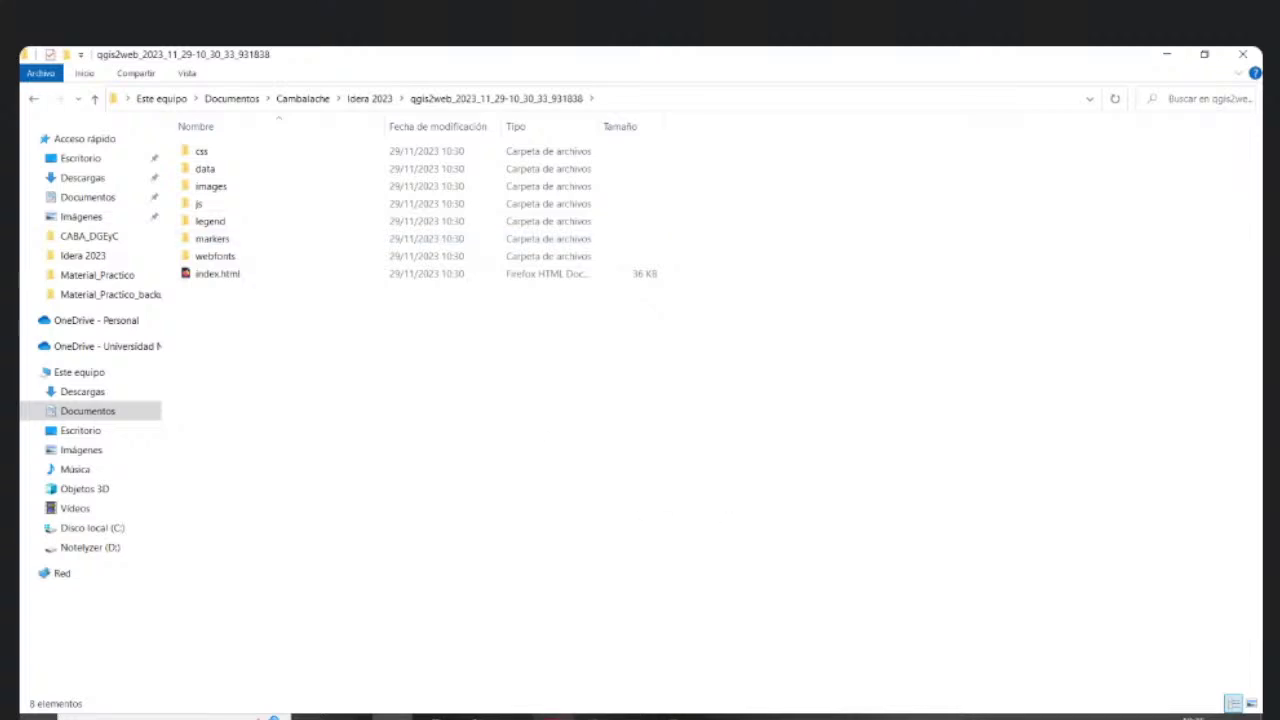
Step: Switch back to Firefox to view the exported web map of Argentina's provinces
{"action": "left_click", "coordinate": [471, 716]}
{"action": "left_click", "coordinate": [384, 660]}
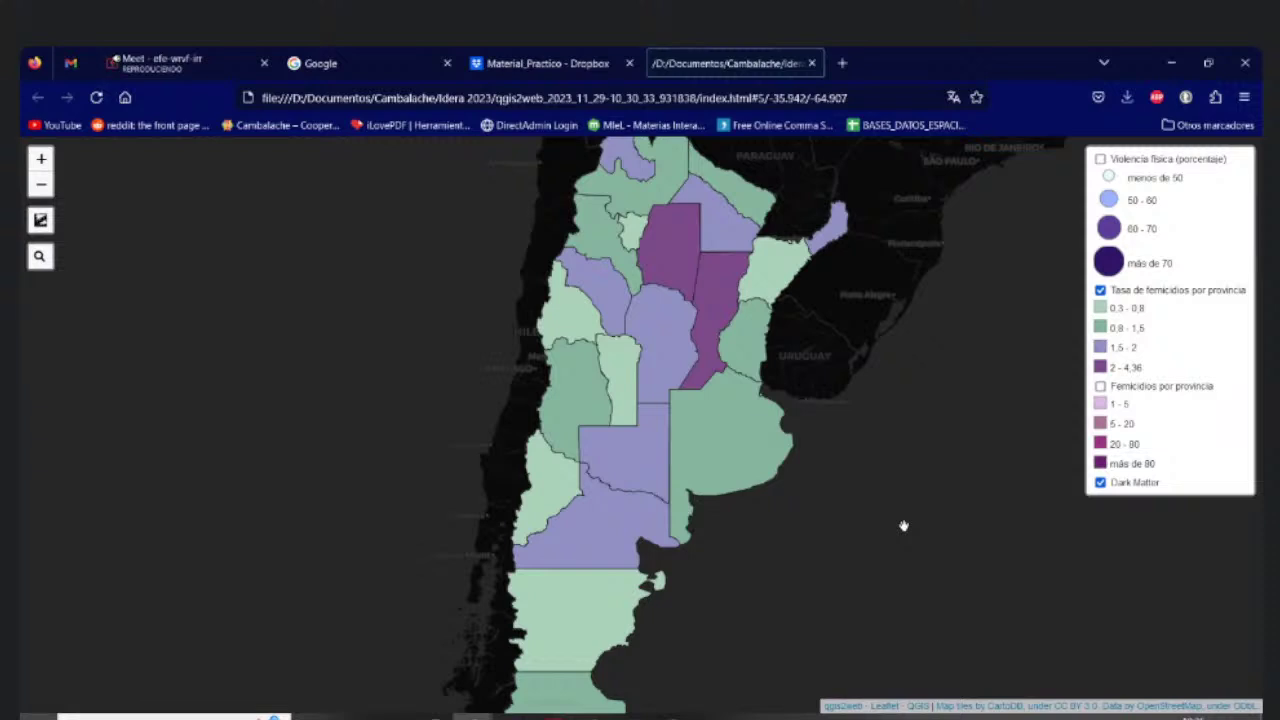
{"action": "left_click_drag", "start_coordinate": [903, 491], "coordinate": [883, 503]}
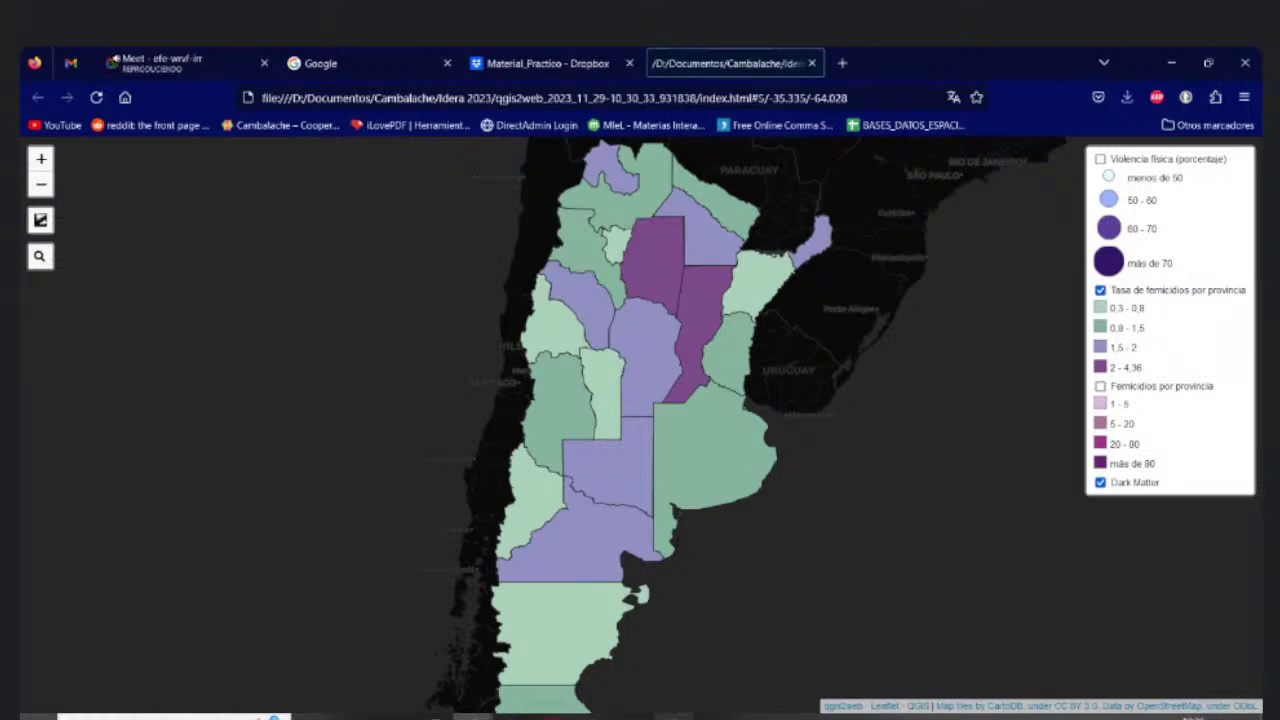
Step: Switch to QGIS and open the qgis2web dialog for creating a web map
{"action": "key", "text": "alt+Tab"}
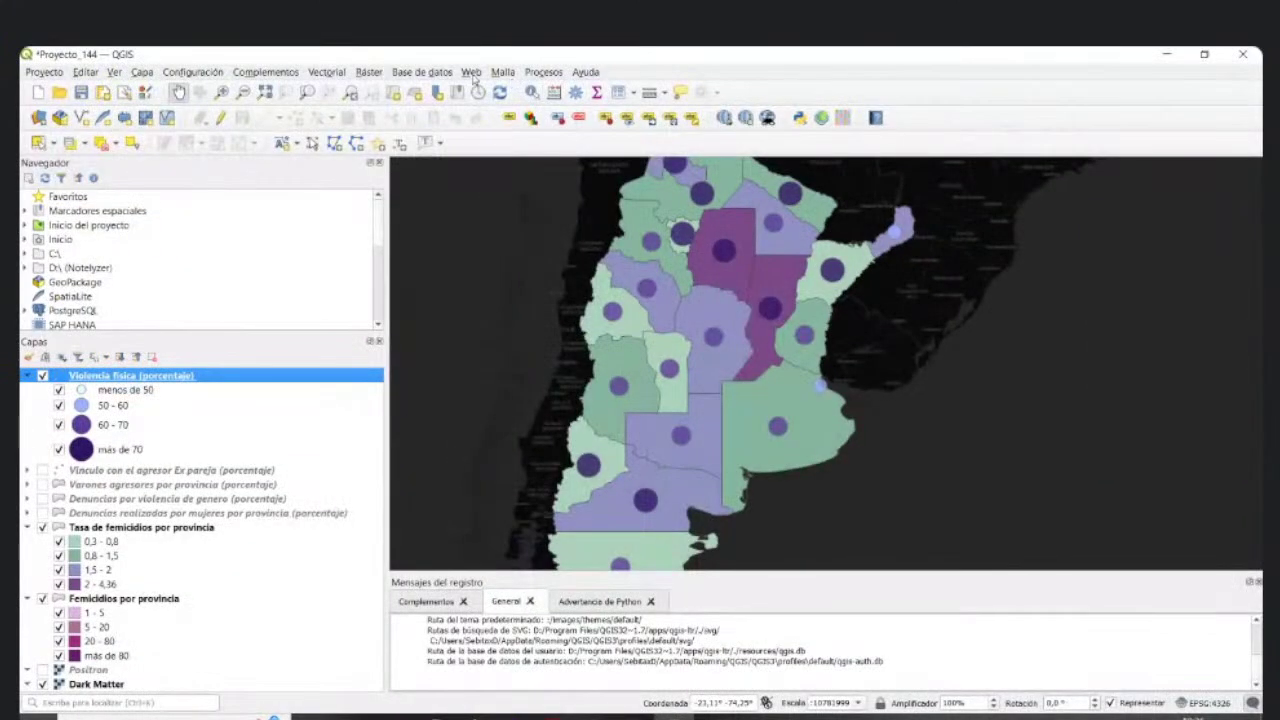
{"action": "left_click", "coordinate": [471, 74]}
{"action": "mouse_move", "coordinate": [530, 108]}
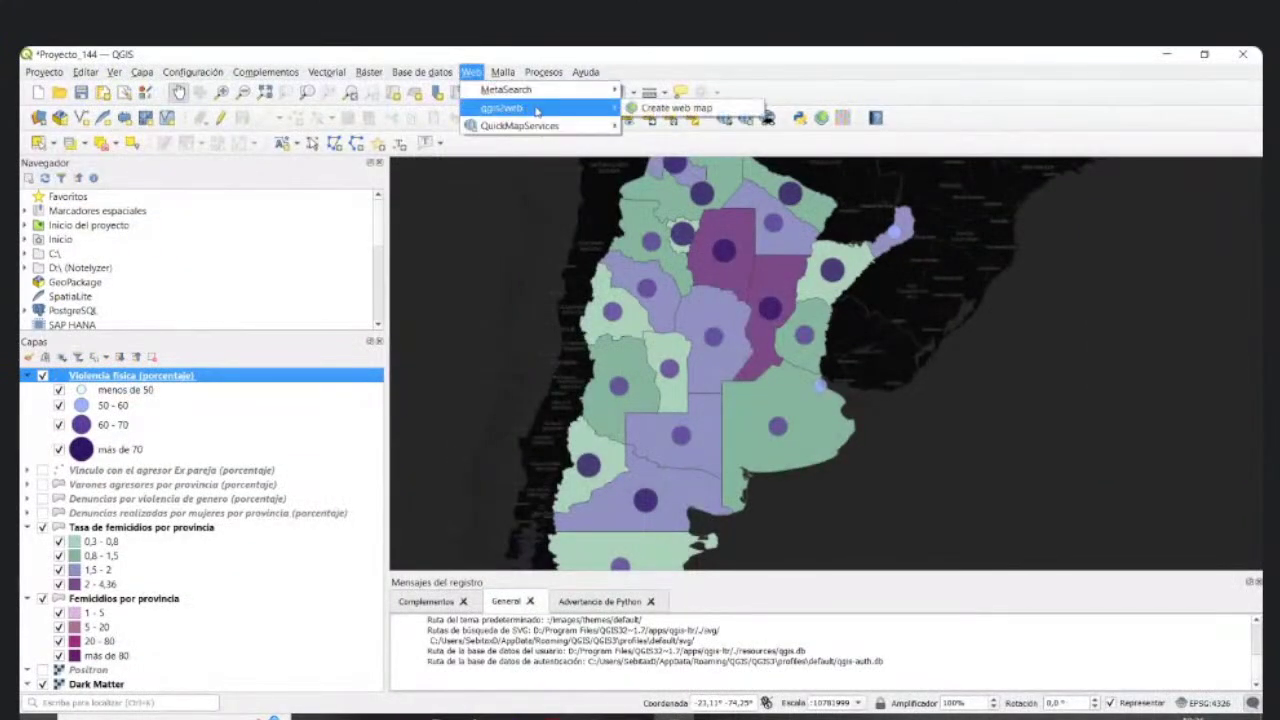
{"action": "left_click", "coordinate": [685, 108]}
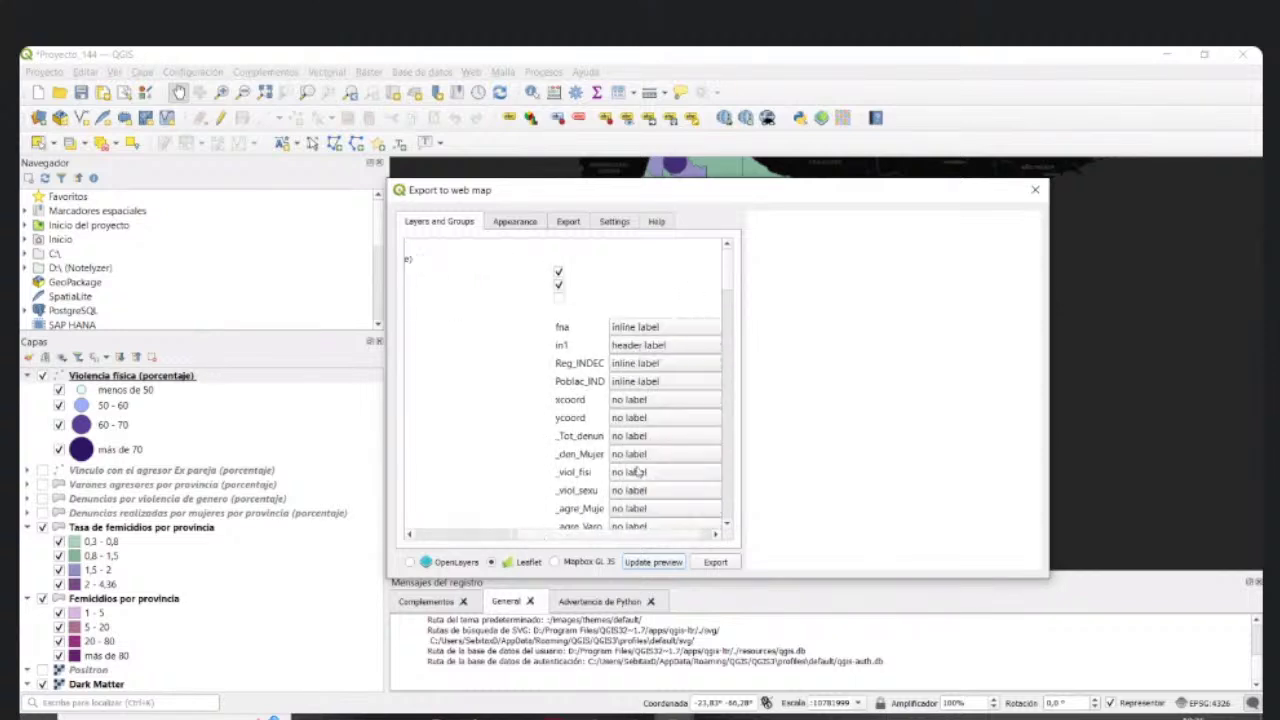
Step: Show the label options of the xcoord popup field and leave it at no label
{"action": "left_click", "coordinate": [635, 404]}
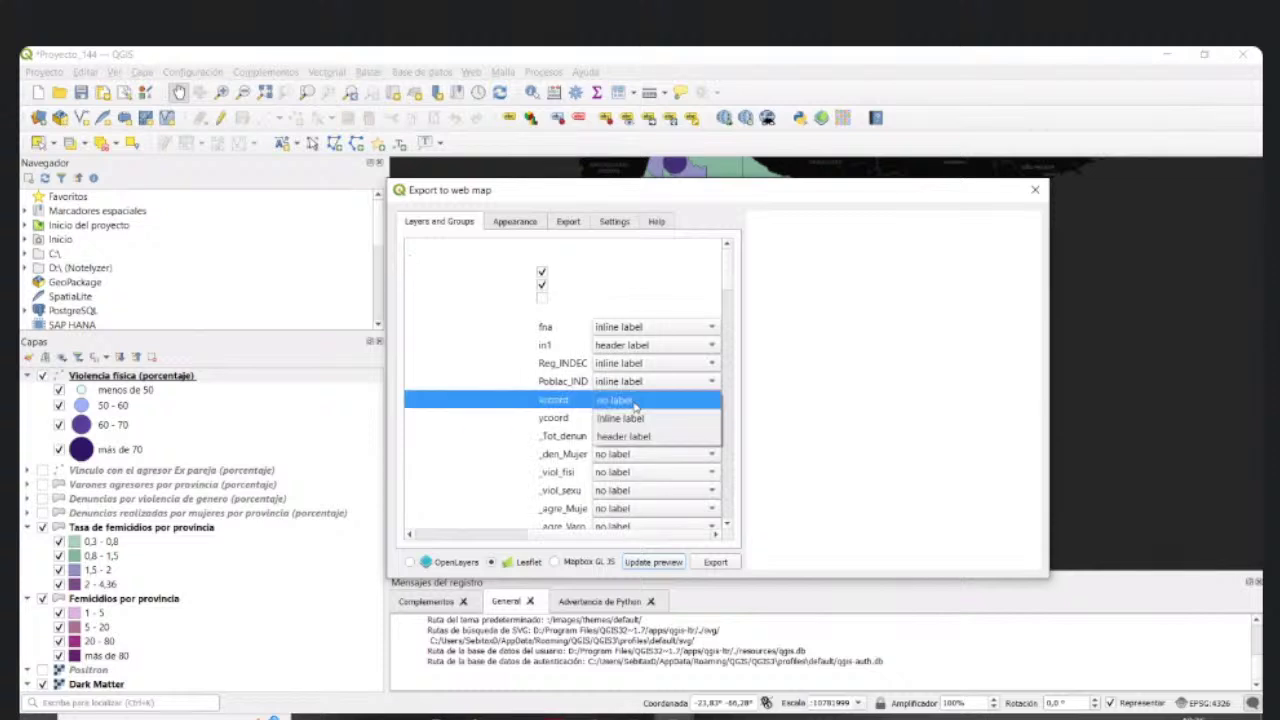
{"action": "left_click", "coordinate": [521, 528]}
{"action": "left_click", "coordinate": [486, 535]}
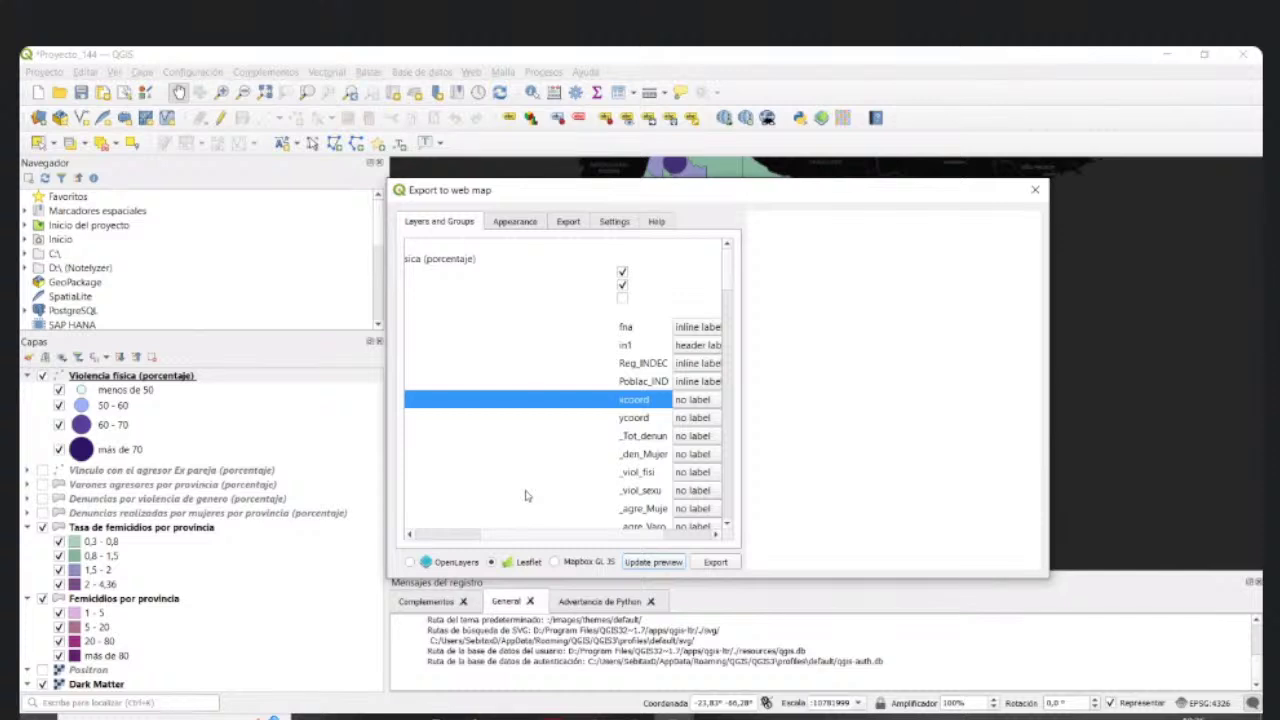
Step: Examine the popup fields and their label settings for the Violencia física and Tasa de femicidios layers
{"action": "scroll", "coordinate": [662, 428], "scroll_direction": "down", "scroll_amount": 6}
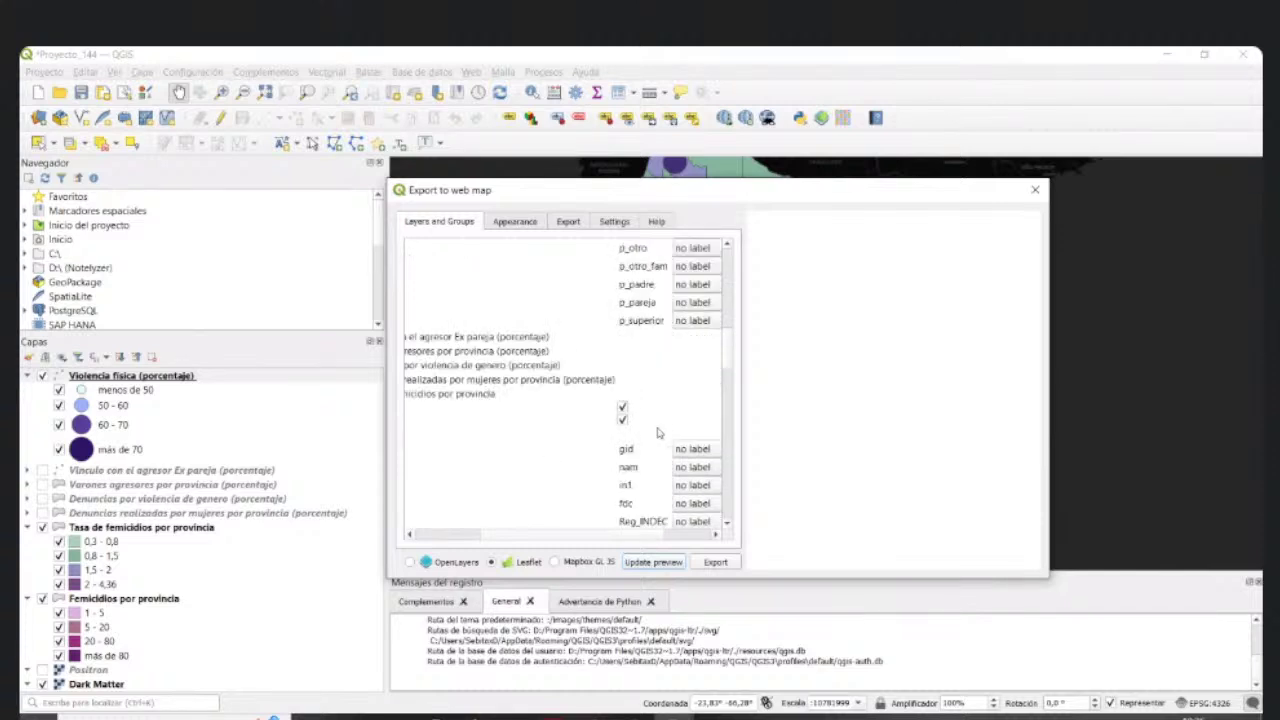
{"action": "scroll", "coordinate": [658, 432], "scroll_direction": "down", "scroll_amount": 4}
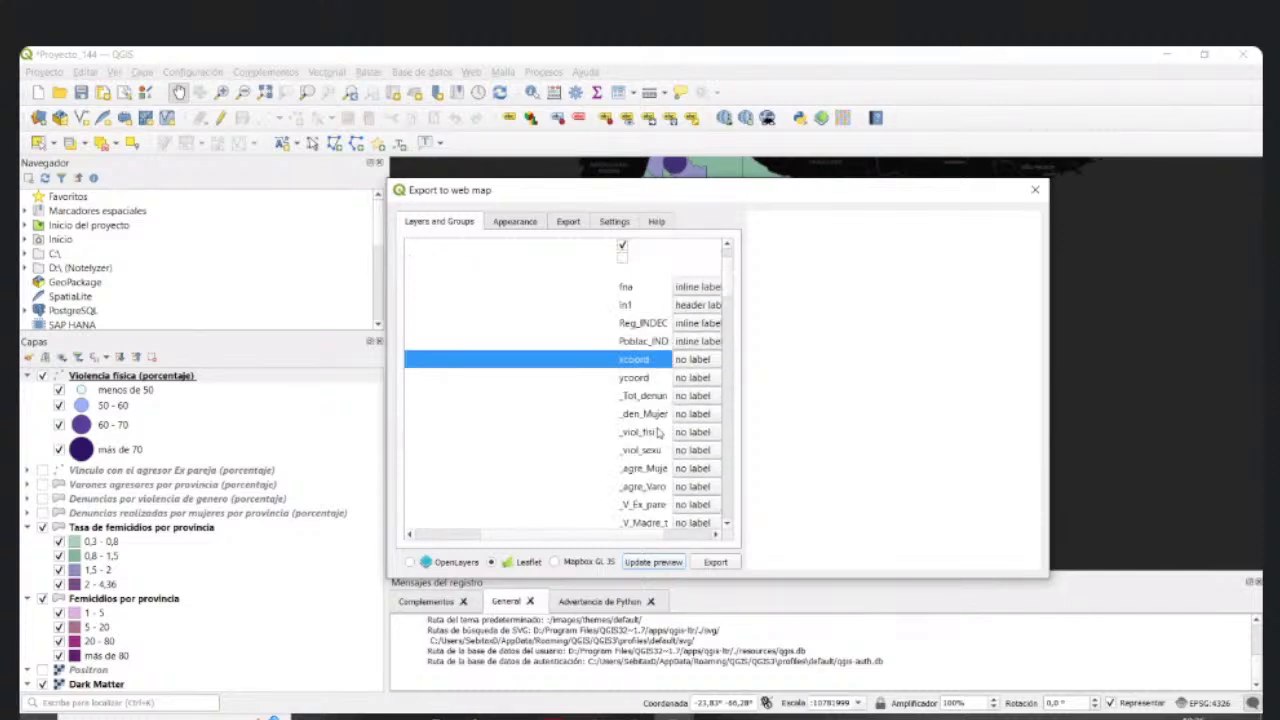
{"action": "scroll", "coordinate": [658, 432], "scroll_direction": "down", "scroll_amount": 1}
{"action": "scroll", "coordinate": [658, 432], "scroll_direction": "down", "scroll_amount": 3}
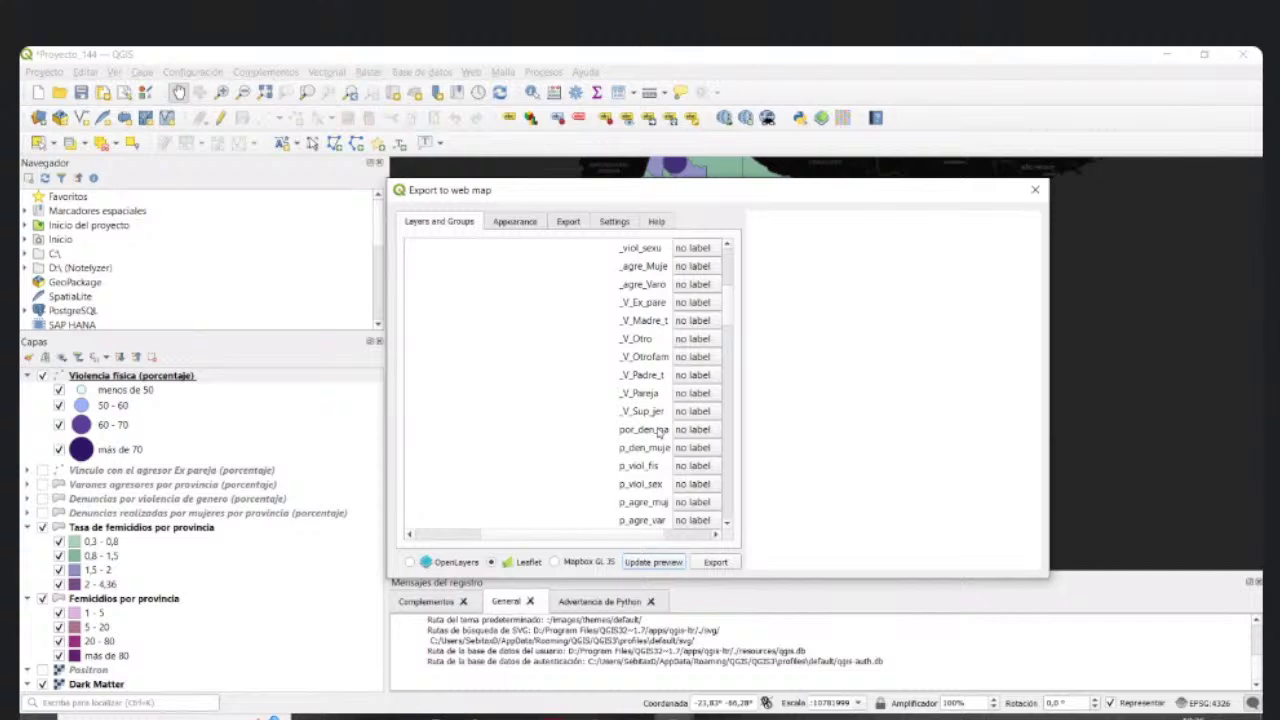
{"action": "mouse_move", "coordinate": [489, 535]}
{"action": "left_mouse_down"}
{"action": "mouse_move", "coordinate": [573, 537]}
{"action": "mouse_move", "coordinate": [485, 537]}
{"action": "left_mouse_up"}
{"action": "scroll", "coordinate": [480, 451], "scroll_direction": "up", "scroll_amount": 5}
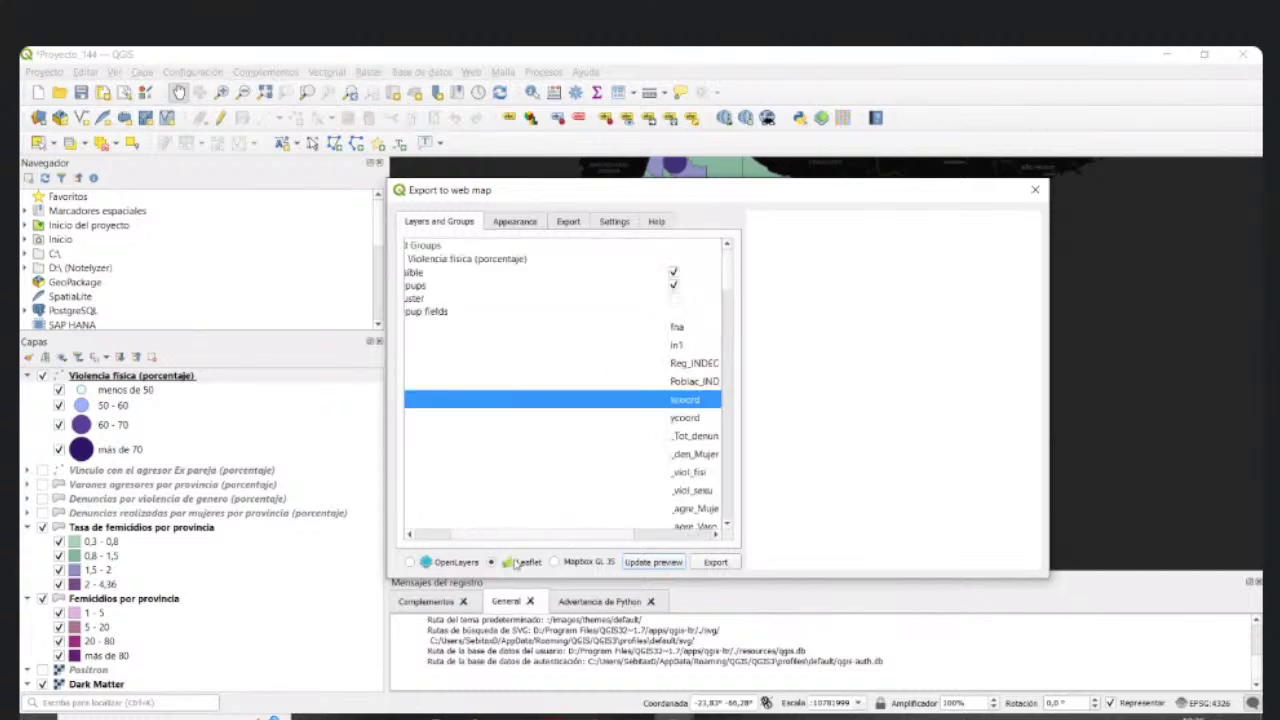
{"action": "left_click_drag", "start_coordinate": [486, 536], "coordinate": [547, 535]}
{"action": "scroll", "coordinate": [546, 534], "scroll_direction": "down", "scroll_amount": 2}
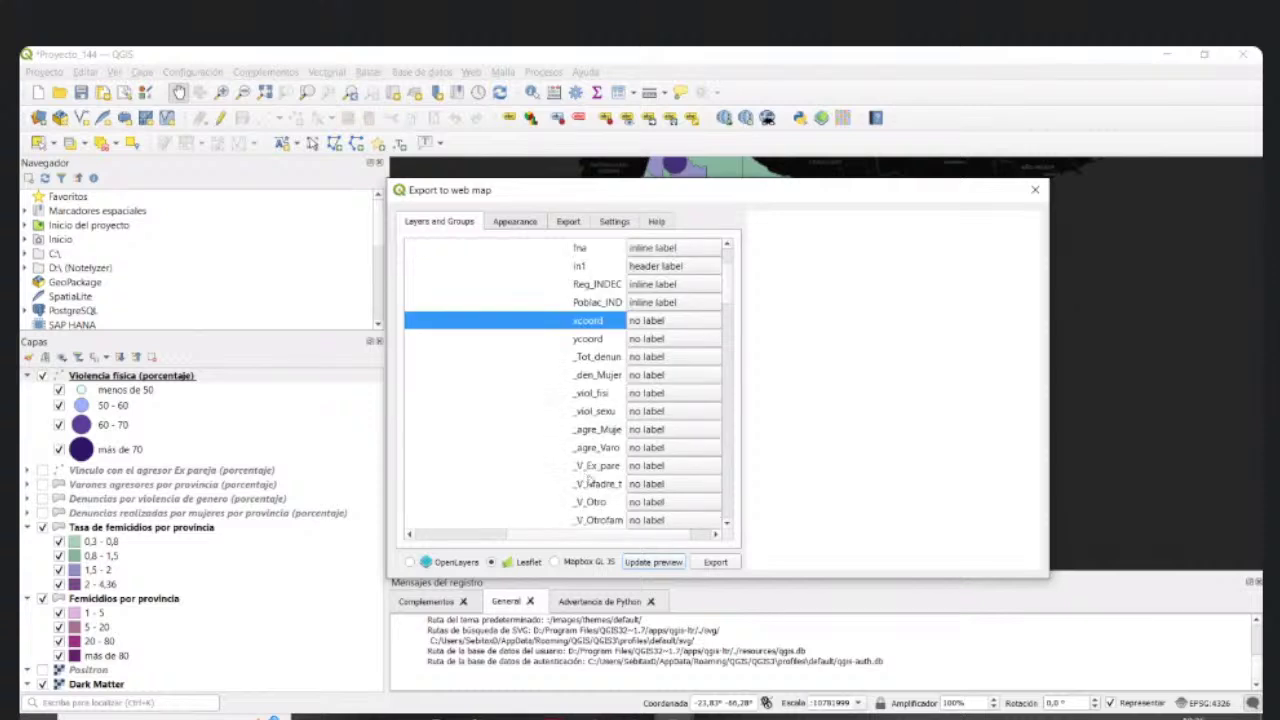
{"action": "scroll", "coordinate": [540, 503], "scroll_direction": "up", "scroll_amount": 1}
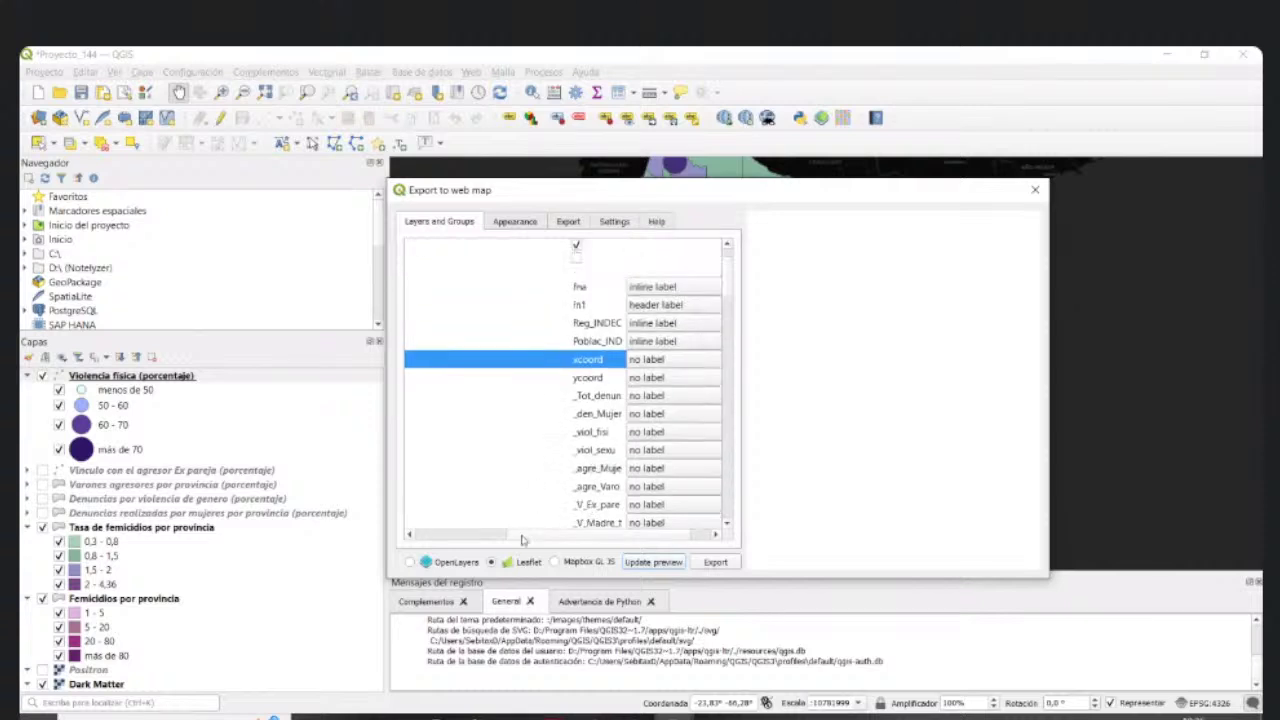
{"action": "left_click_drag", "start_coordinate": [522, 537], "coordinate": [510, 541]}
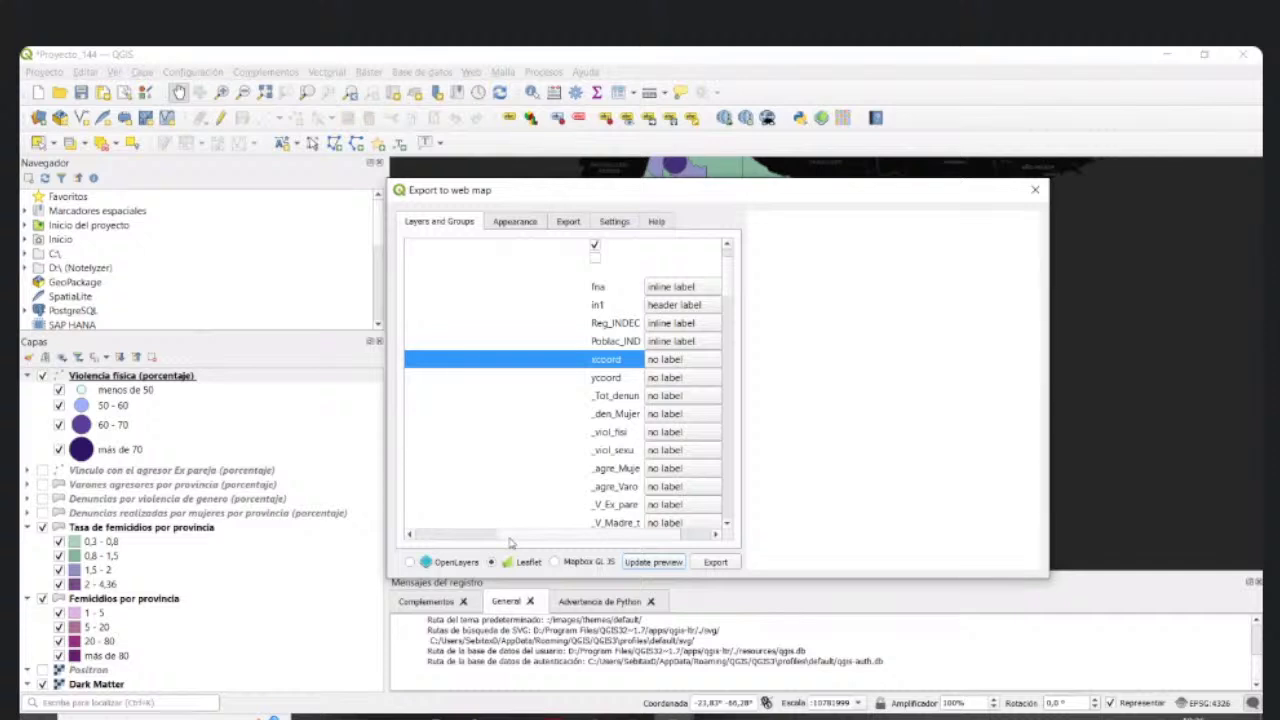
Step: Close the web map export dialog and open the Violencia física layer's attribute table, sorted by the _Tot_denun field
{"action": "left_click_drag", "start_coordinate": [510, 541], "coordinate": [543, 537]}
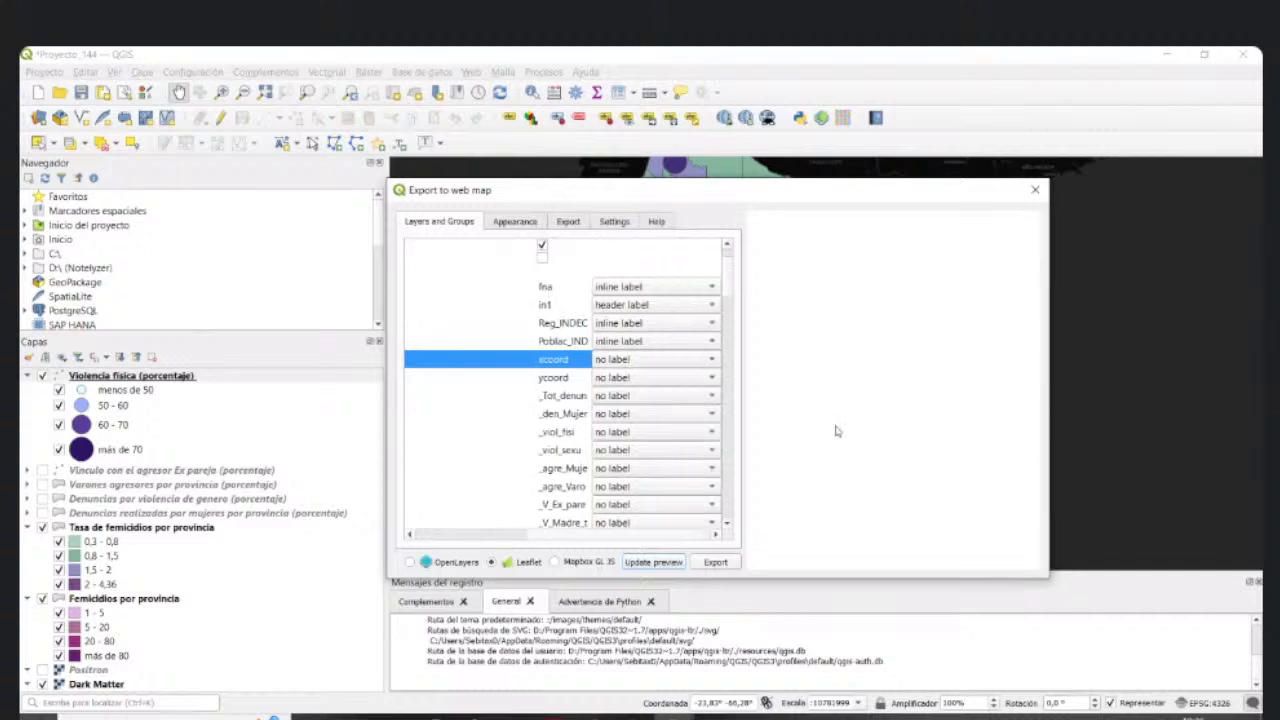
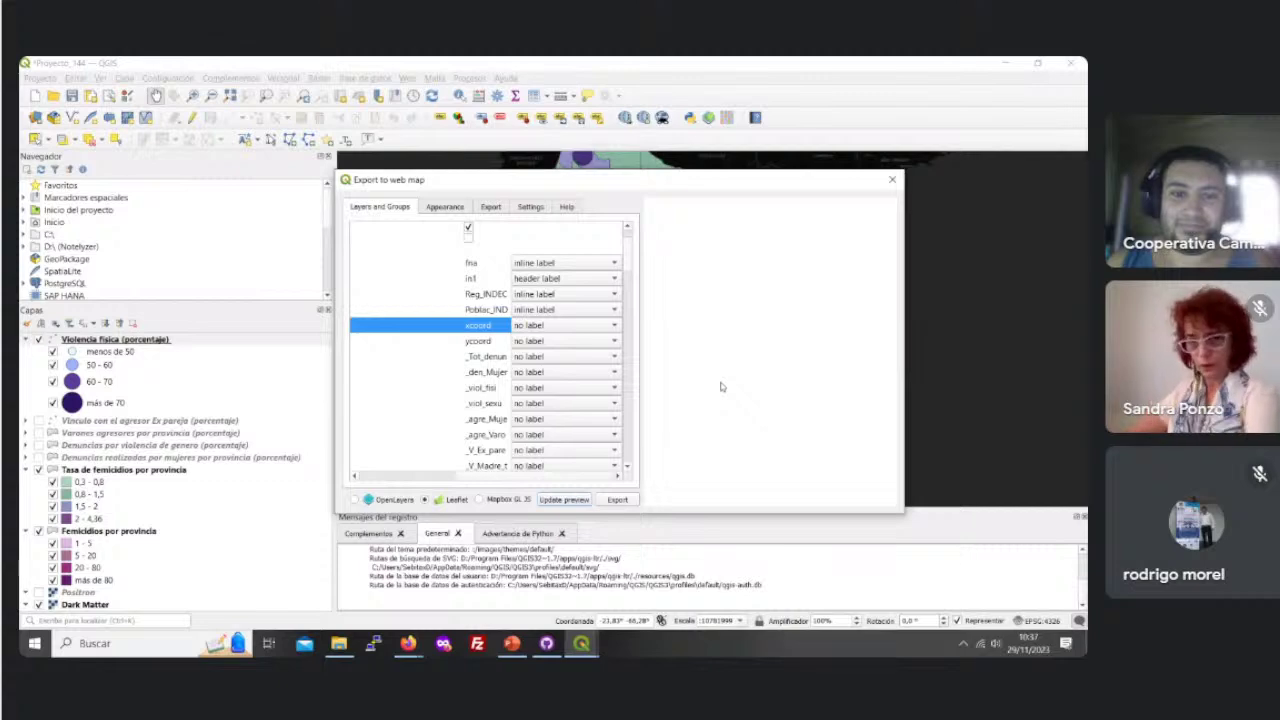
{"action": "left_click", "coordinate": [892, 179]}
{"action": "left_click", "coordinate": [533, 95]}
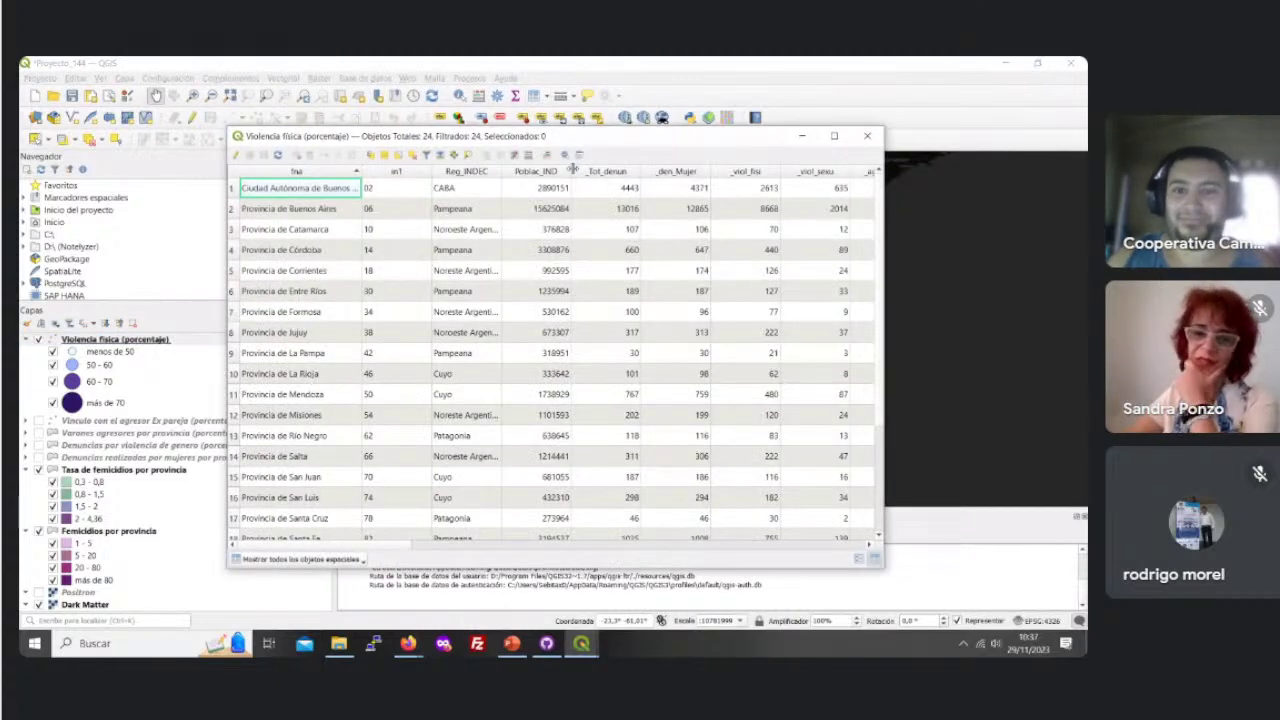
{"action": "left_click", "coordinate": [678, 171]}
{"action": "left_click", "coordinate": [607, 173]}
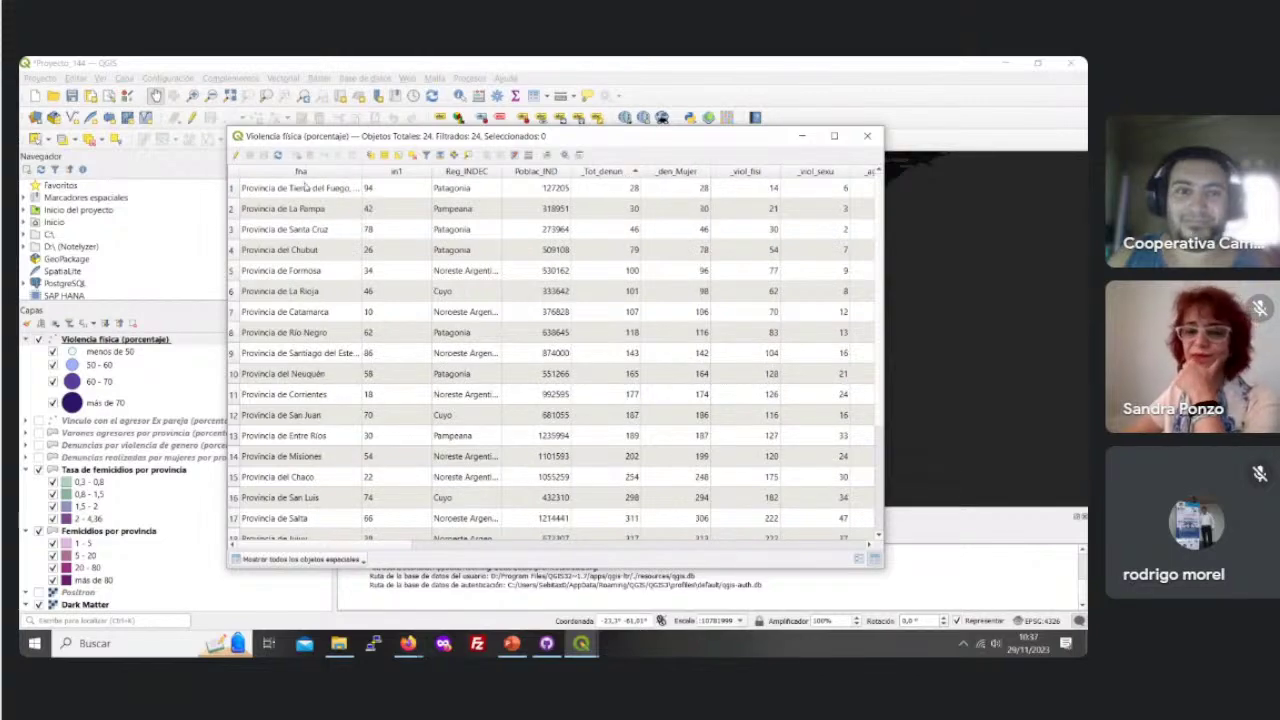
Step: Examine the remaining columns of the Violencia física attribute table, including the percentage fields, and close the table
{"action": "left_click_drag", "start_coordinate": [338, 545], "coordinate": [588, 547]}
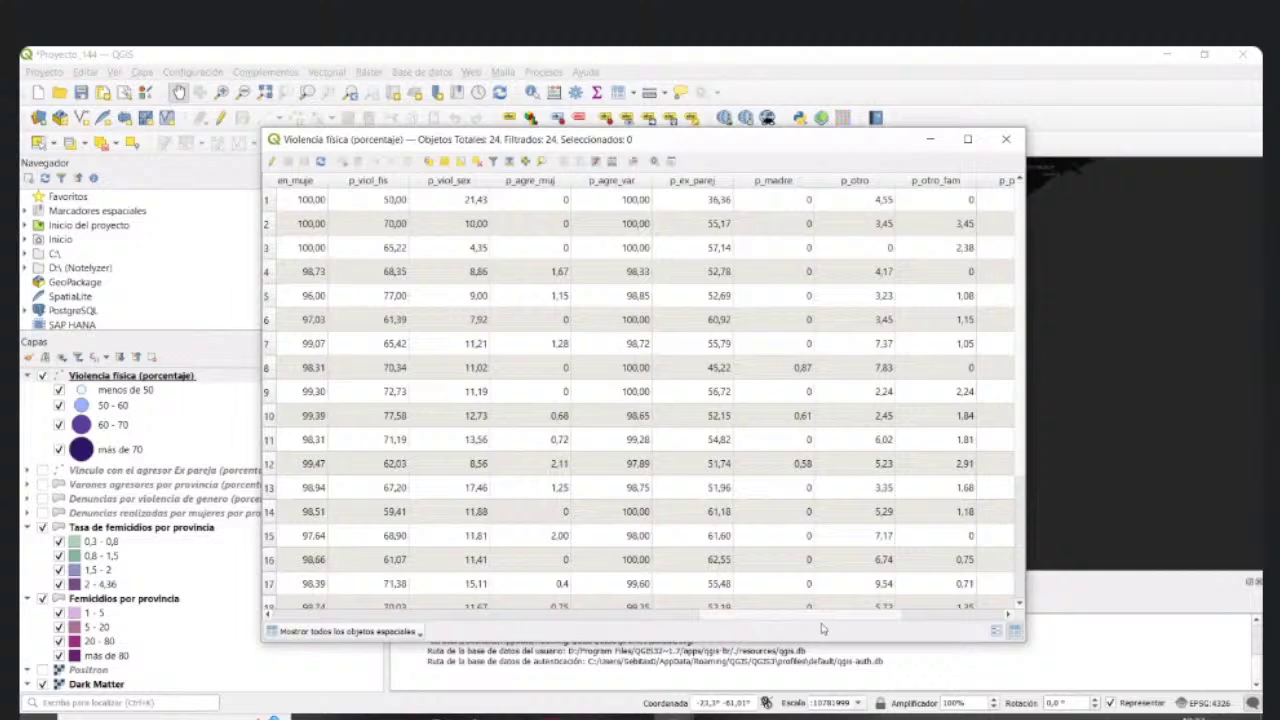
{"action": "left_click_drag", "start_coordinate": [822, 614], "coordinate": [372, 614]}
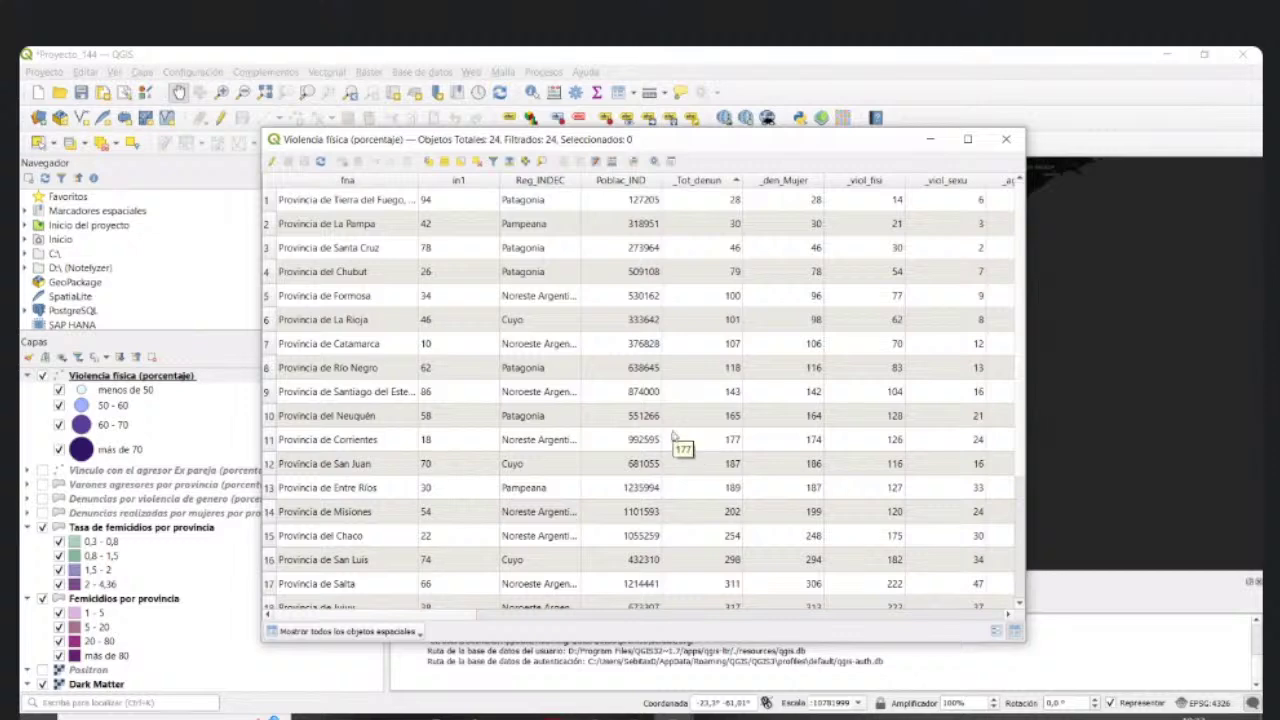
{"action": "left_click_drag", "start_coordinate": [402, 614], "coordinate": [665, 614]}
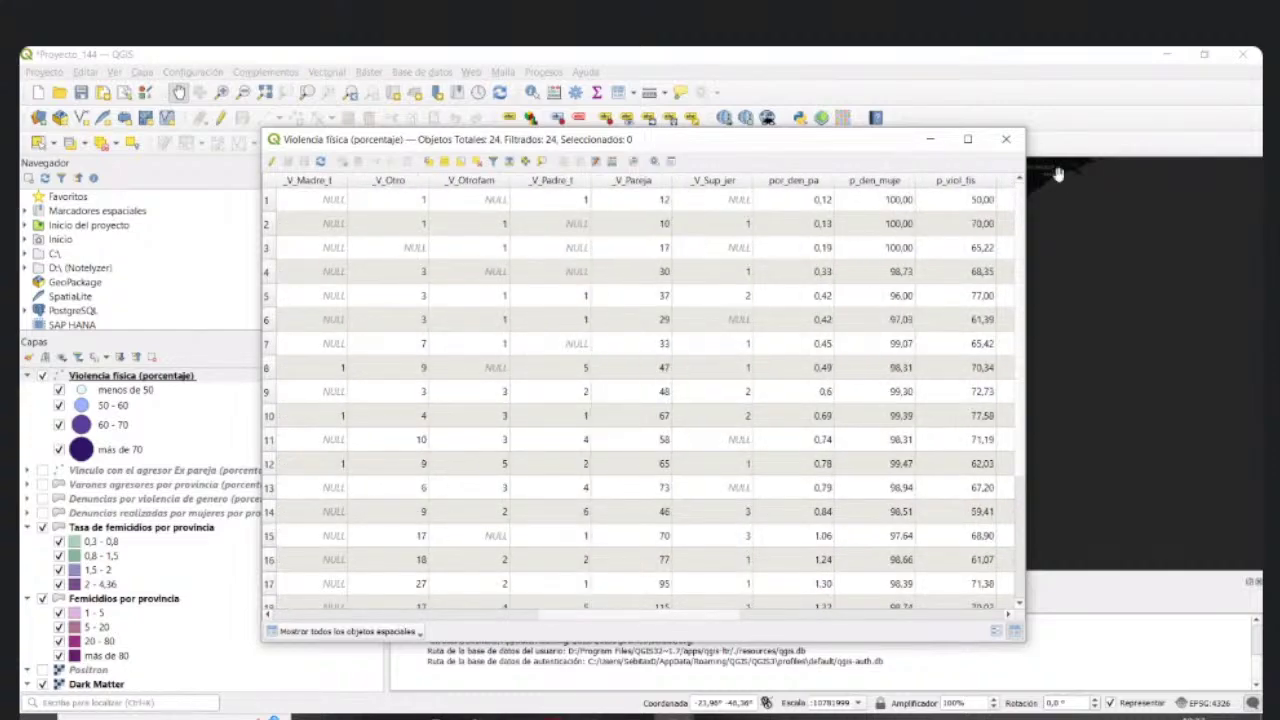
{"action": "left_click", "coordinate": [1006, 139]}
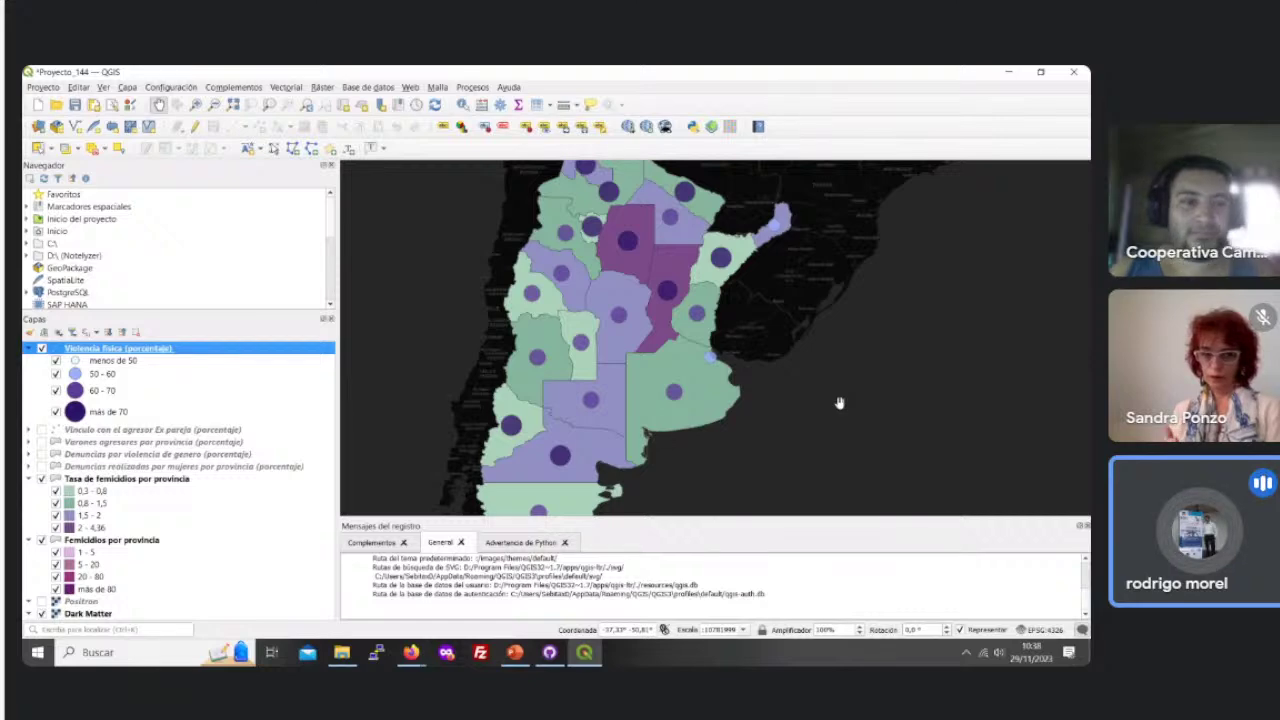
Step: Switch to Firefox and view the exported web map of Argentina's provinces
{"action": "mouse_move", "coordinate": [411, 652]}
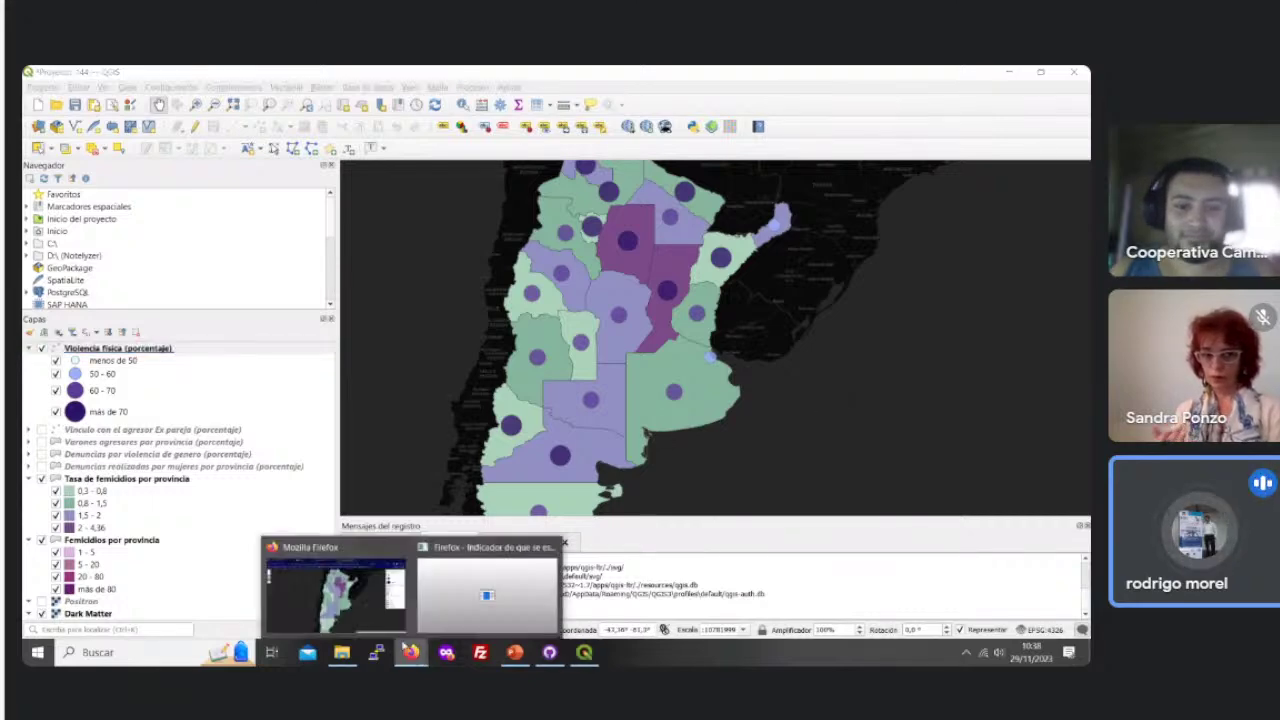
{"action": "left_click", "coordinate": [332, 590]}
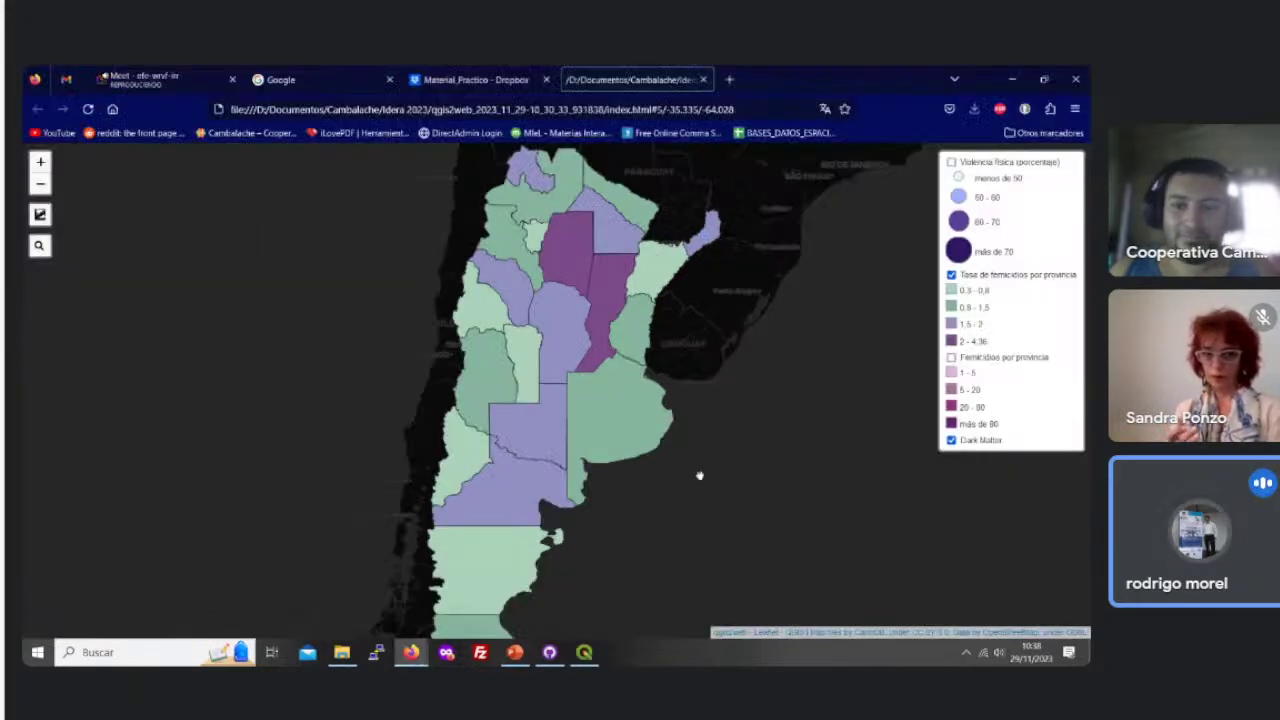
{"action": "left_click_drag", "start_coordinate": [703, 463], "coordinate": [734, 457]}
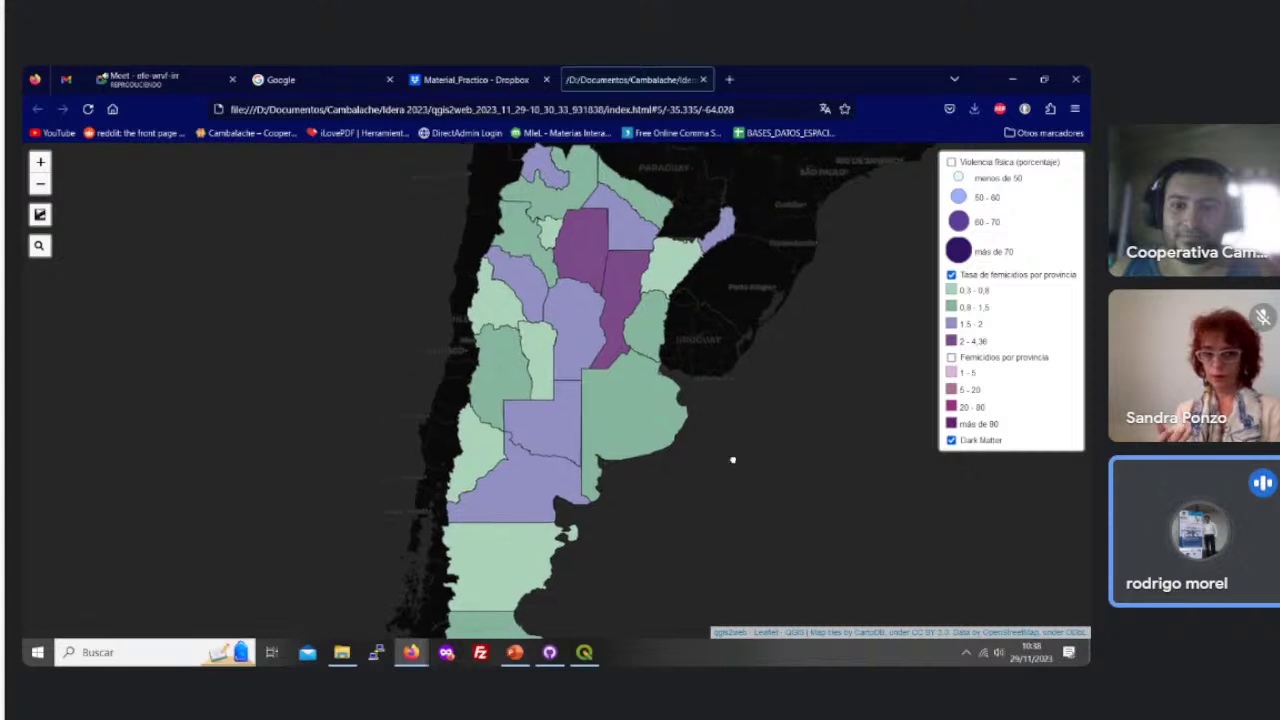
Step: Check the unlabeled popup contents of Buenos Aires and La Pampa on the web map, closing each popup
{"action": "left_click", "coordinate": [633, 438]}
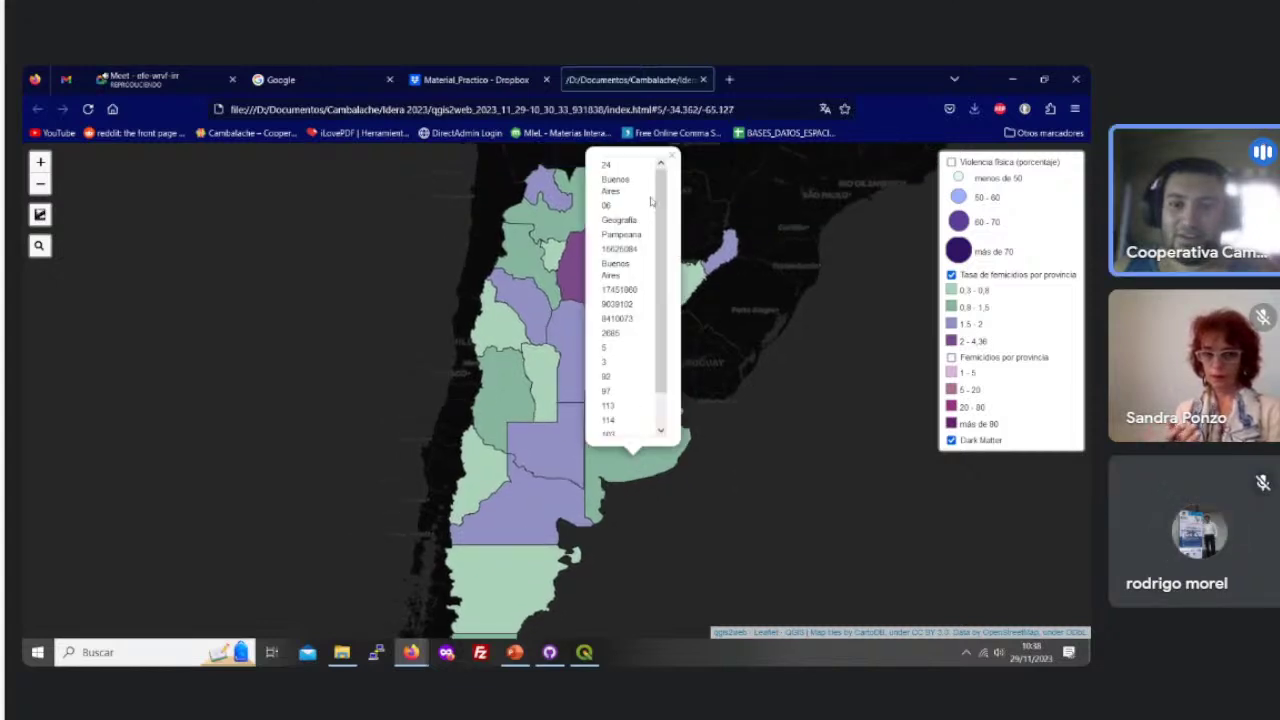
{"action": "left_click_drag", "start_coordinate": [733, 411], "coordinate": [719, 428]}
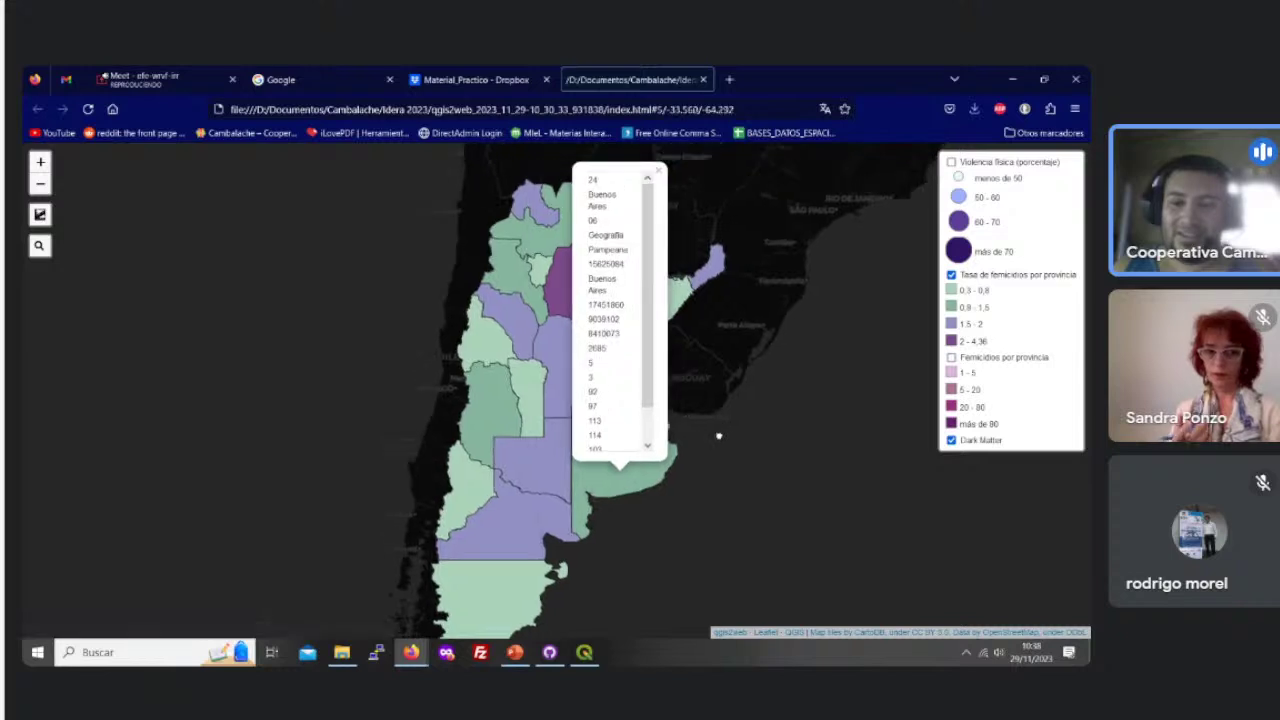
{"action": "scroll", "coordinate": [649, 387], "scroll_direction": "down", "scroll_amount": 1}
{"action": "scroll", "coordinate": [649, 387], "scroll_direction": "up", "scroll_amount": 1}
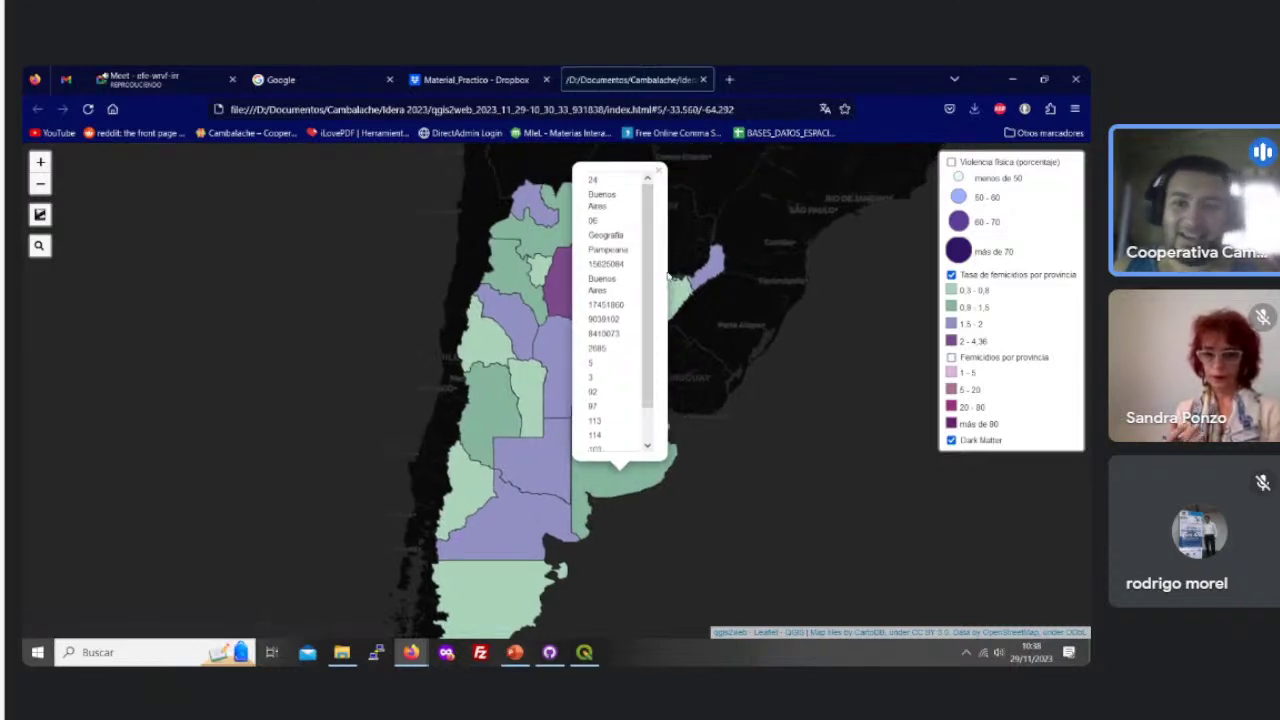
{"action": "left_click", "coordinate": [658, 170]}
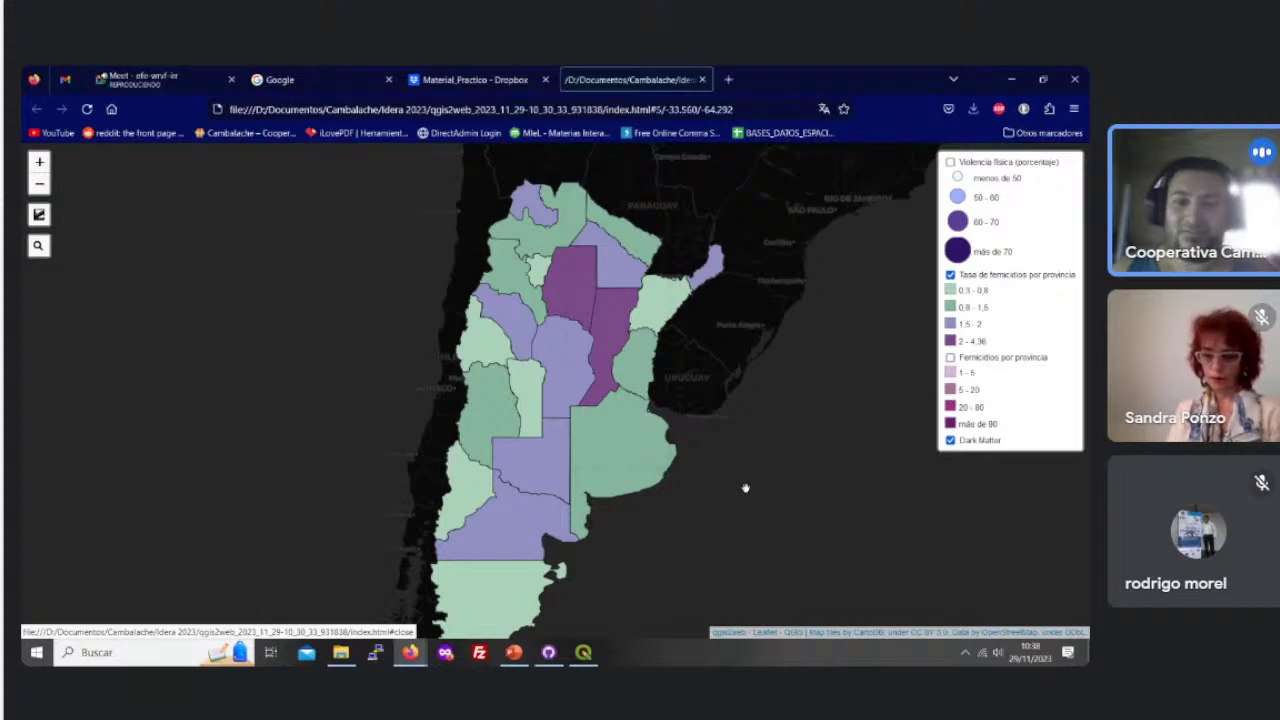
{"action": "left_click", "coordinate": [518, 459]}
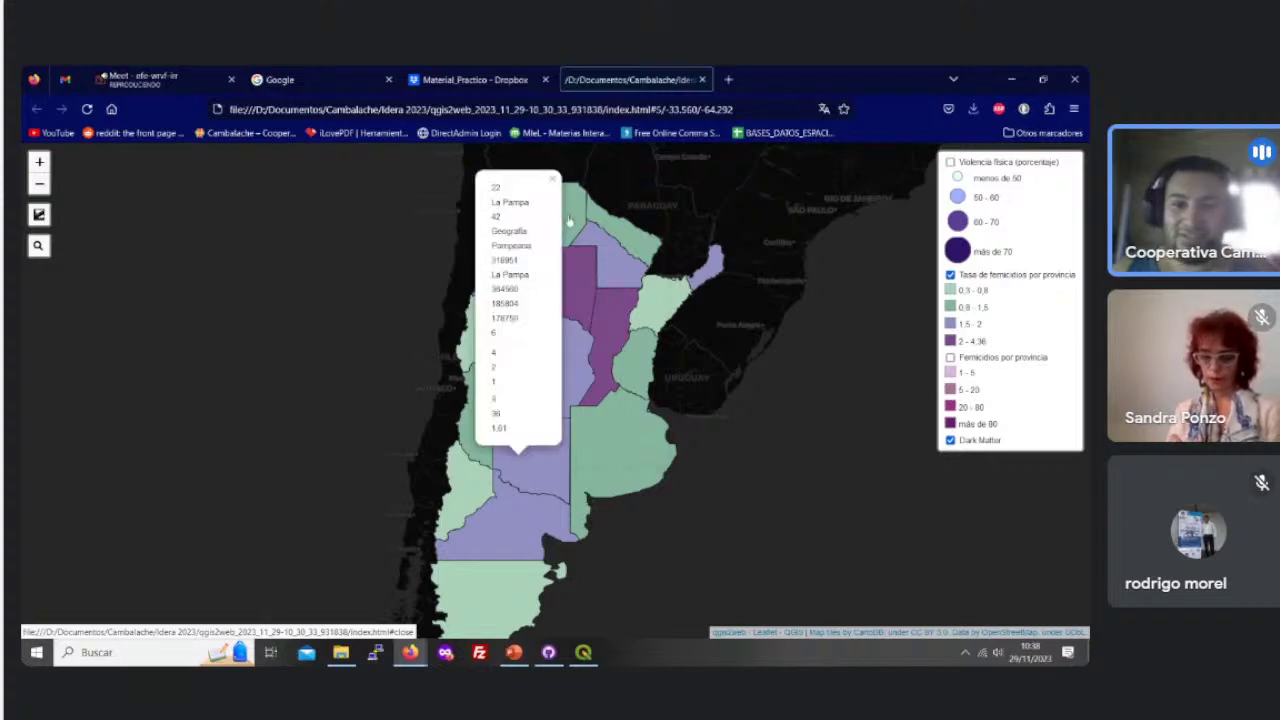
{"action": "left_click", "coordinate": [555, 180]}
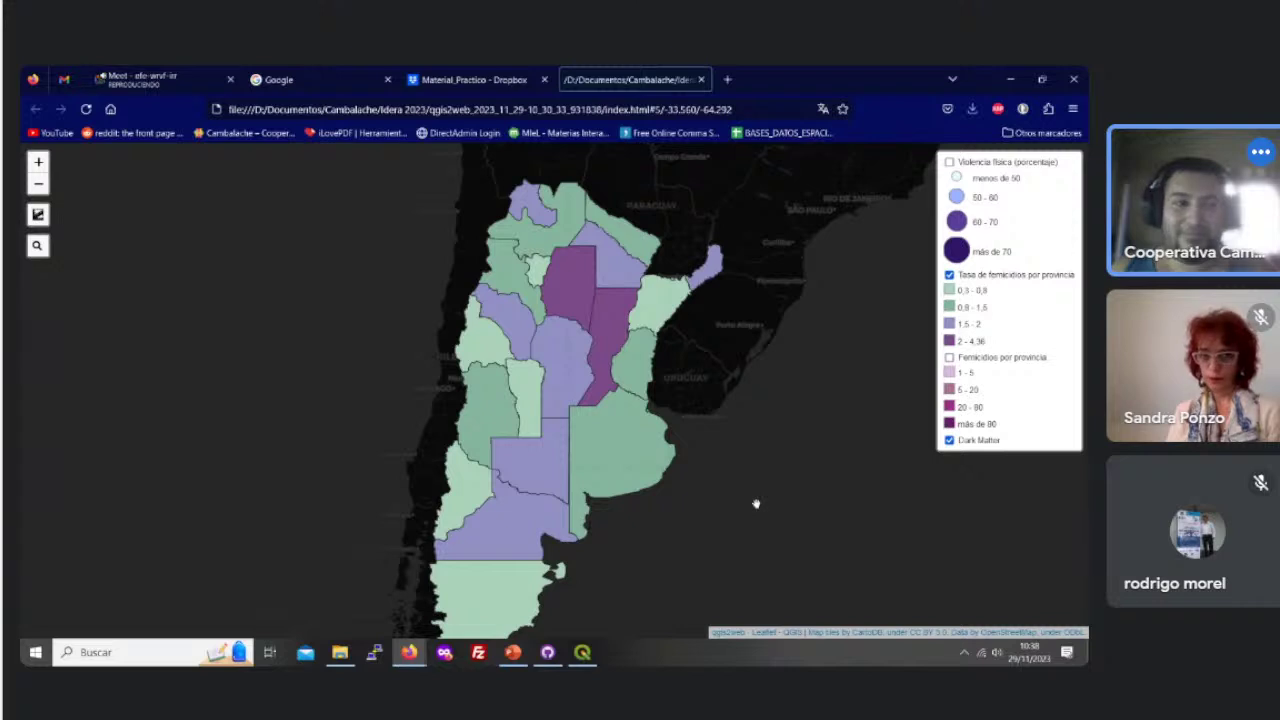
Step: Switch to File Explorer and open the css folder of the qgis2web export and its images subfolder
{"action": "mouse_move", "coordinate": [579, 660]}
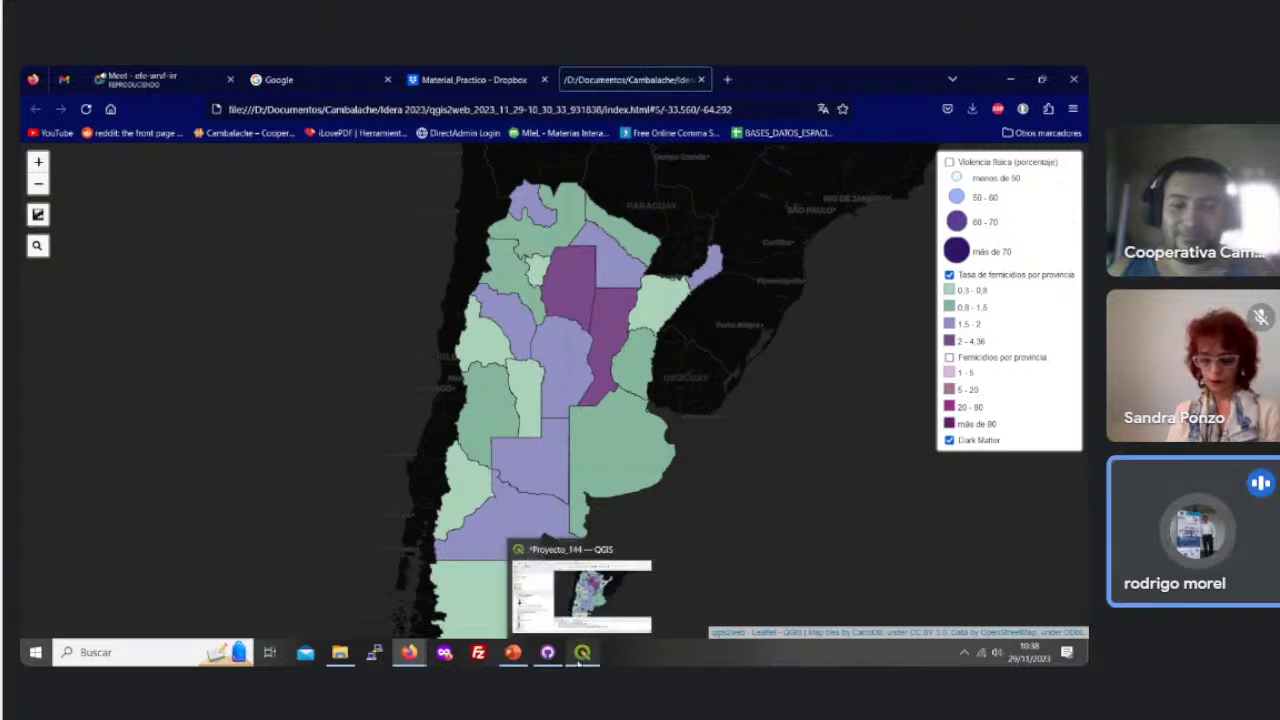
{"action": "left_click", "coordinate": [339, 651]}
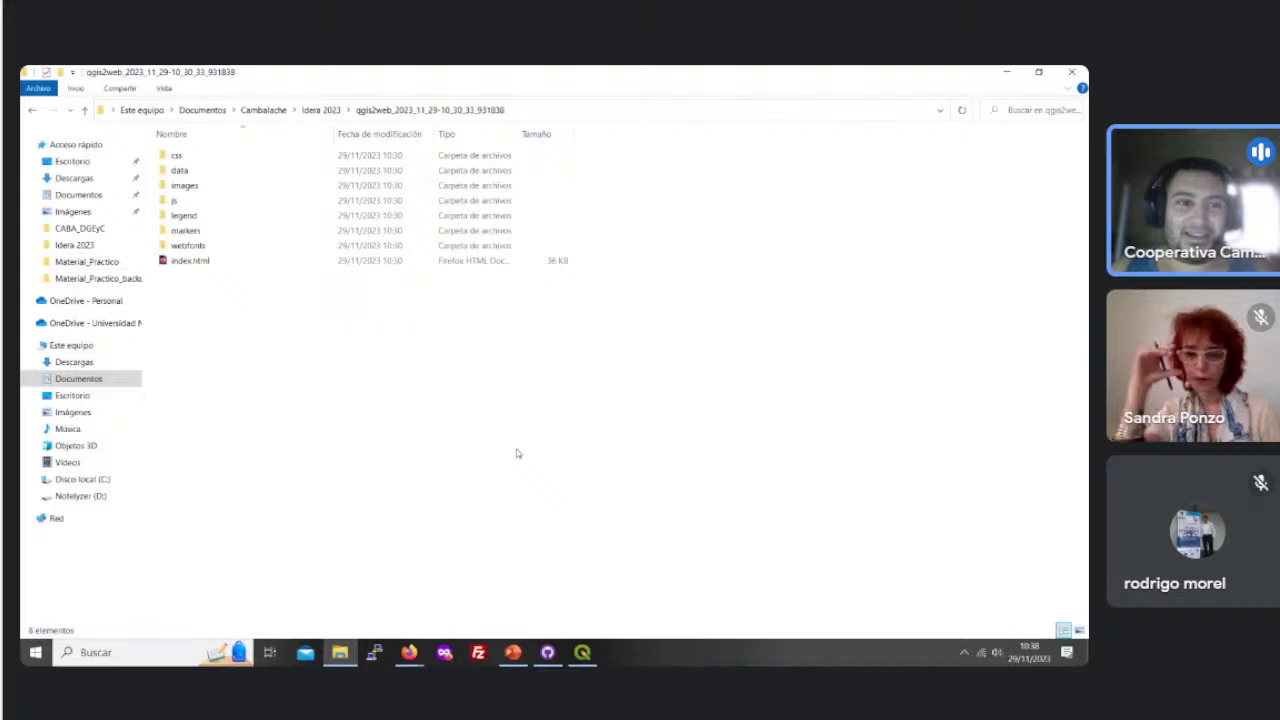
{"action": "left_click", "coordinate": [173, 155]}
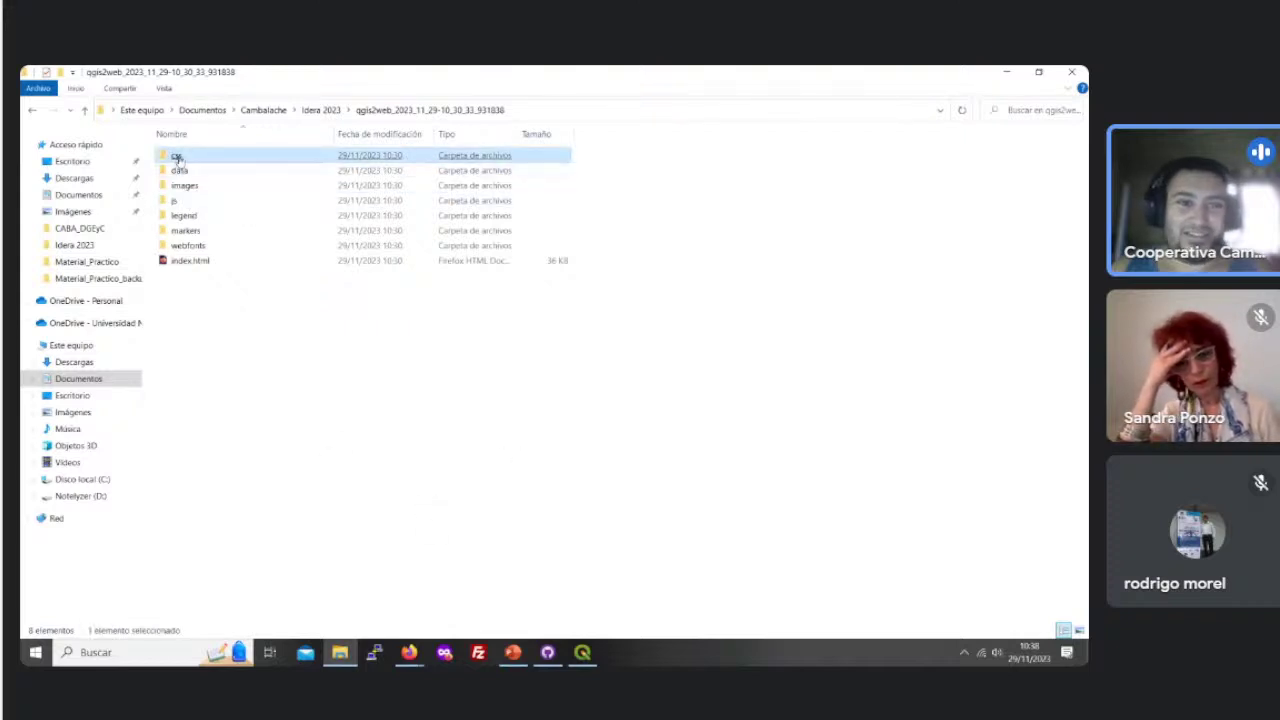
{"action": "key", "text": "Return"}
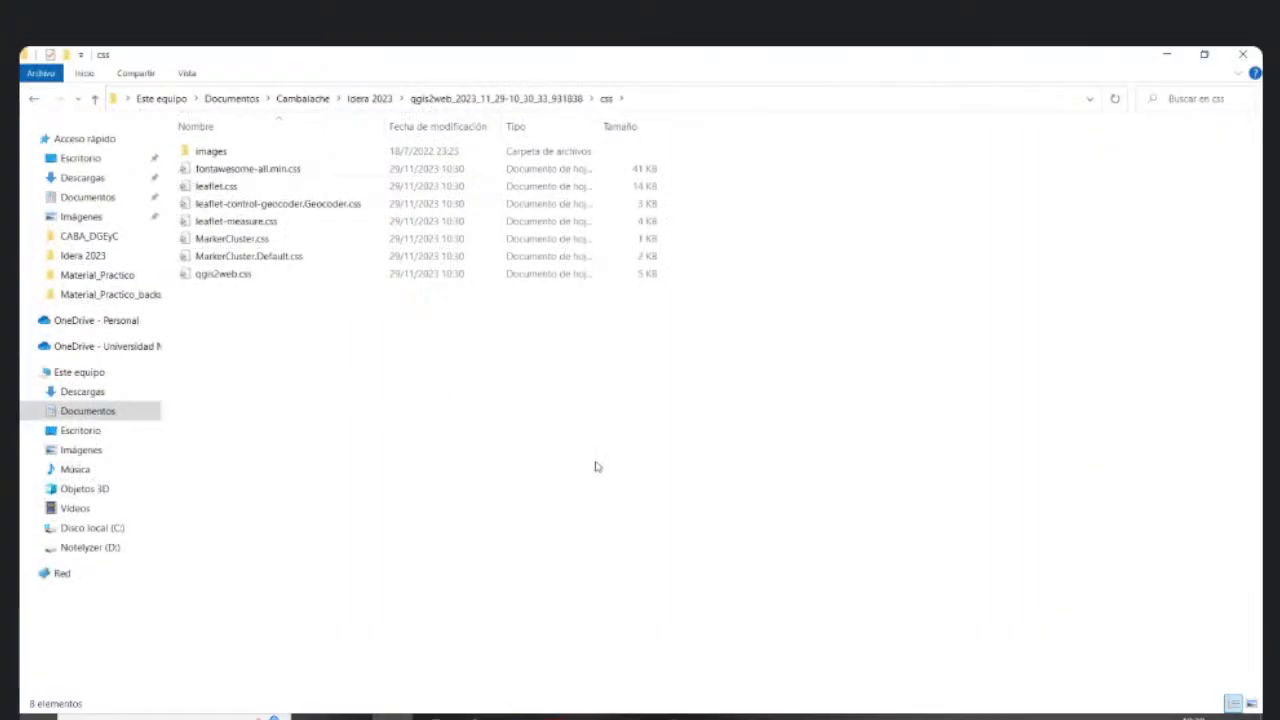
{"action": "double_click", "coordinate": [210, 152]}
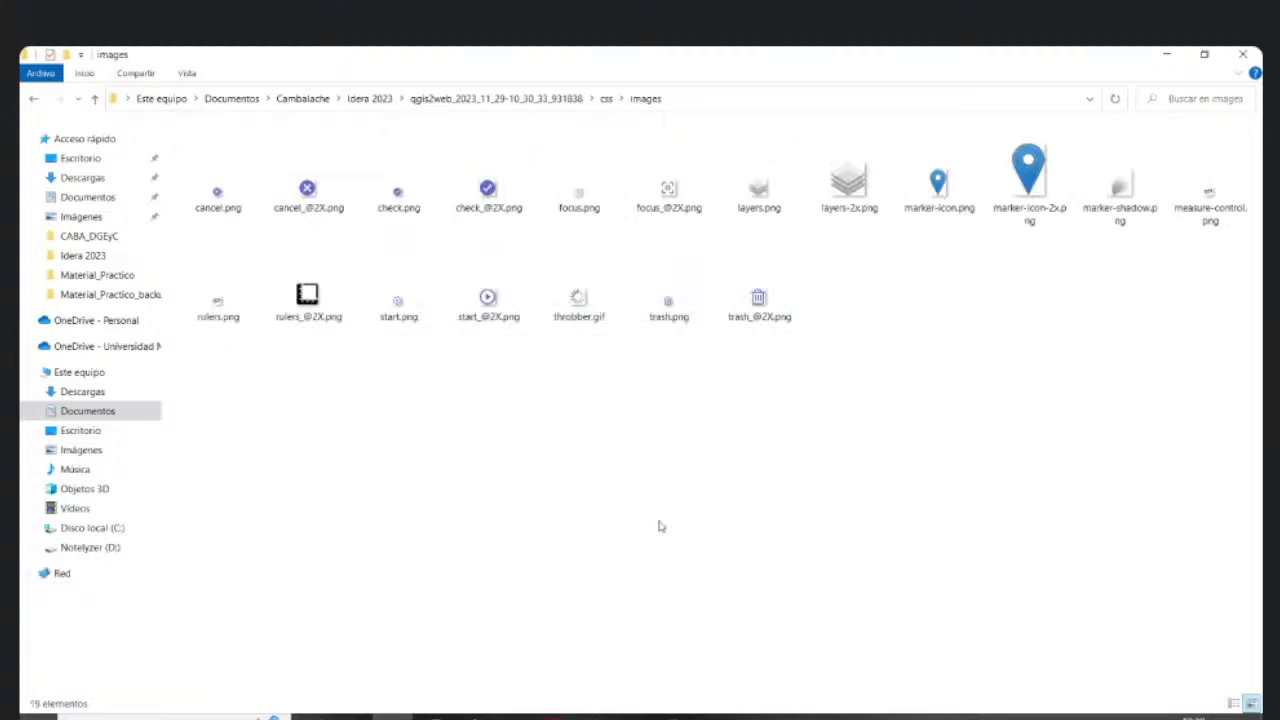
Step: Return from the images subfolder to the css folder of the qgis2web export
{"action": "left_click", "coordinate": [476, 716]}
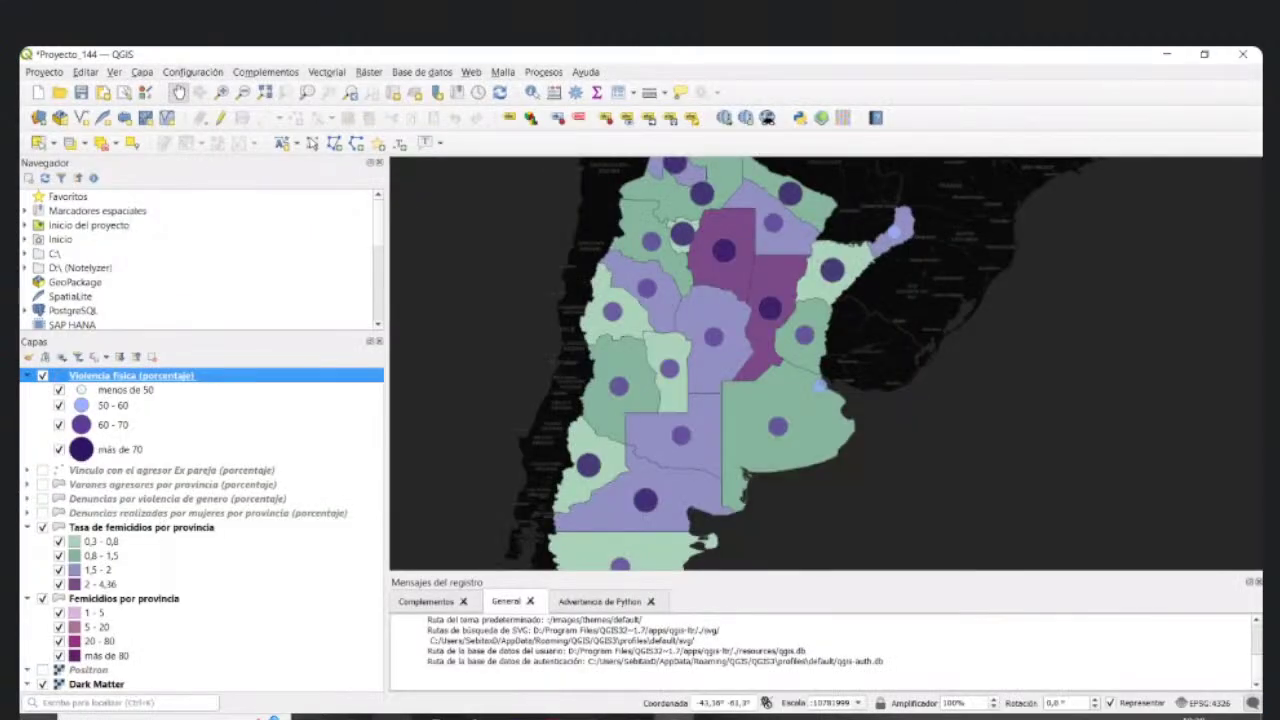
{"action": "left_click", "coordinate": [392, 716]}
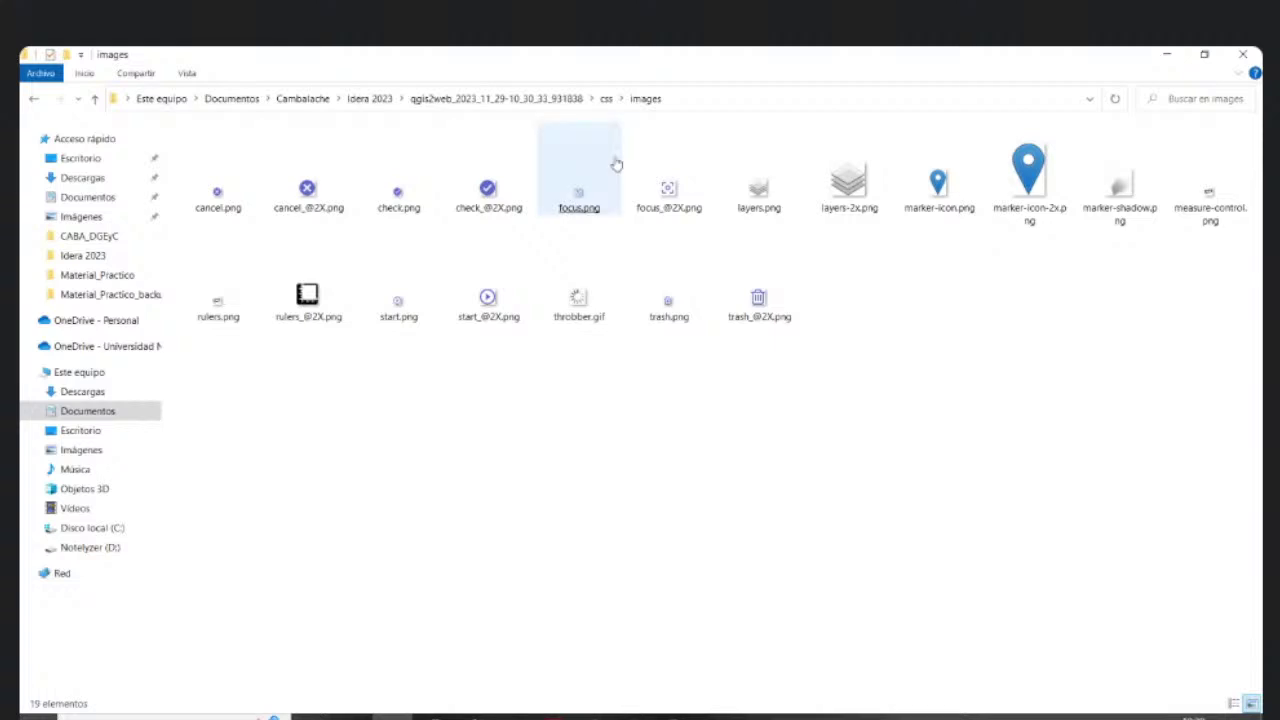
{"action": "left_click", "coordinate": [606, 98]}
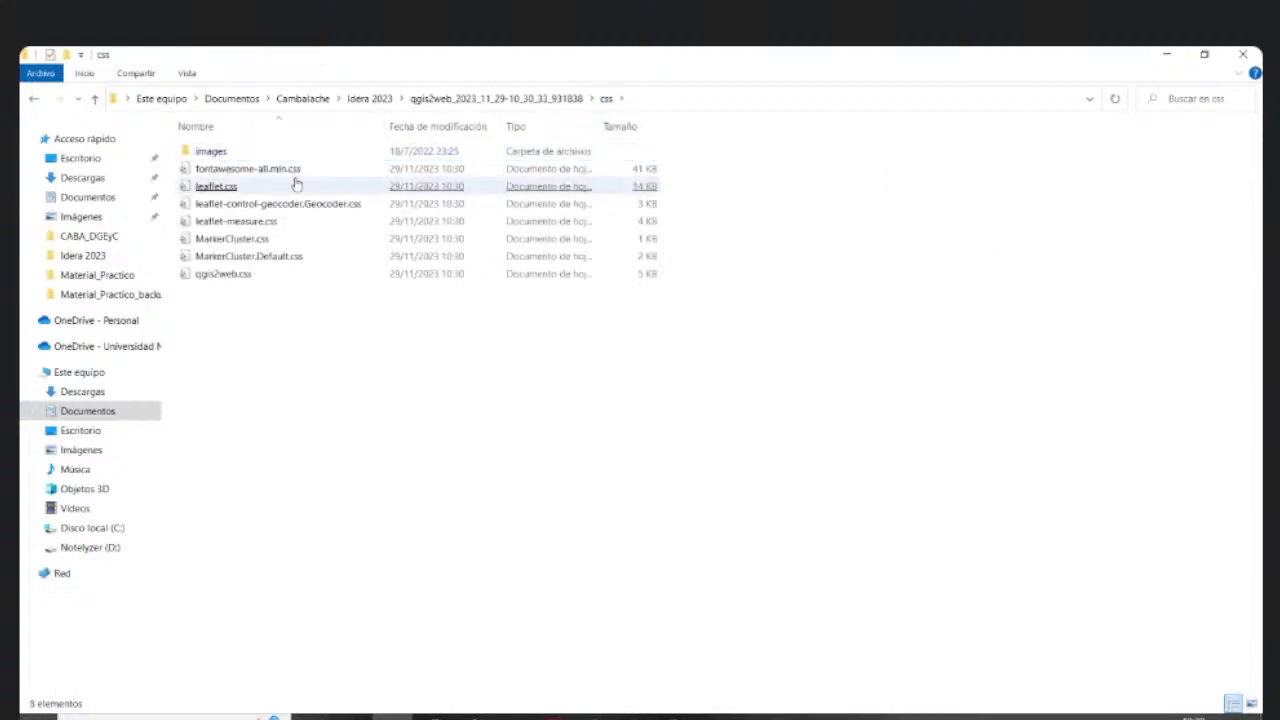
{"action": "left_click", "coordinate": [229, 186]}
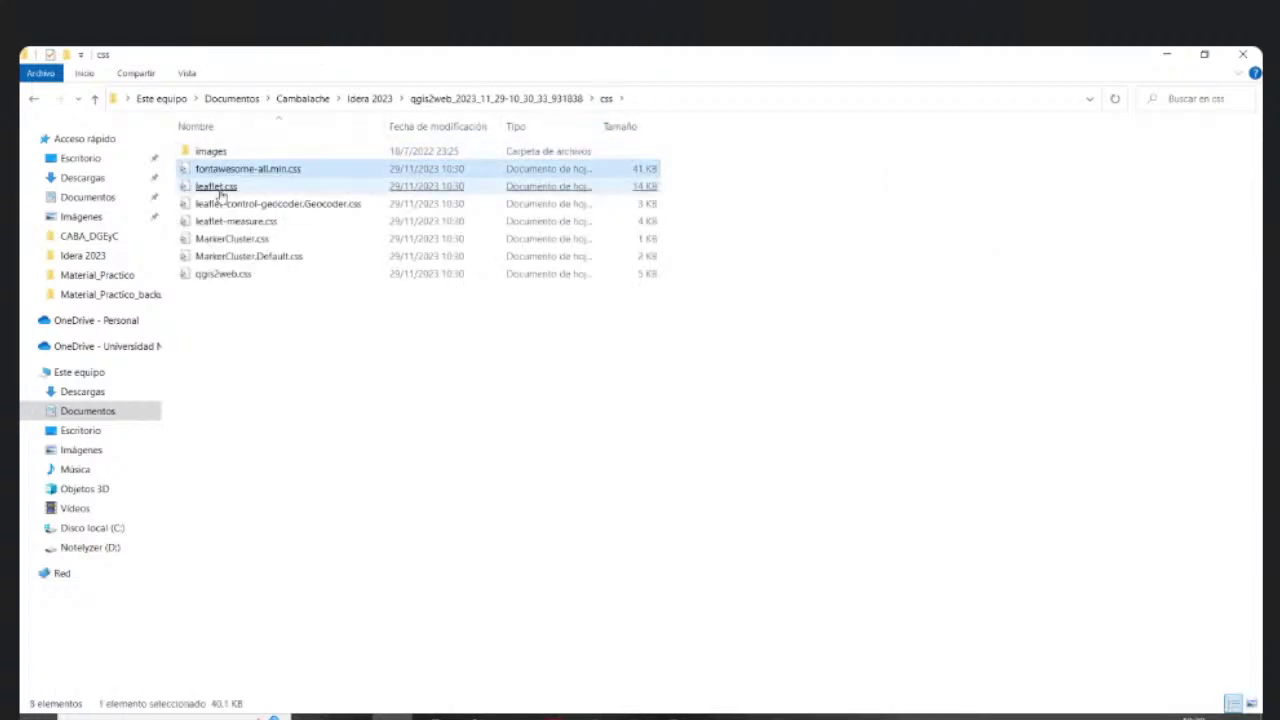
{"action": "left_click", "coordinate": [296, 342]}
Step: Open qgis2web.css in Notepad and examine its style rules, including the th and .info blocks
{"action": "left_click", "coordinate": [237, 278]}
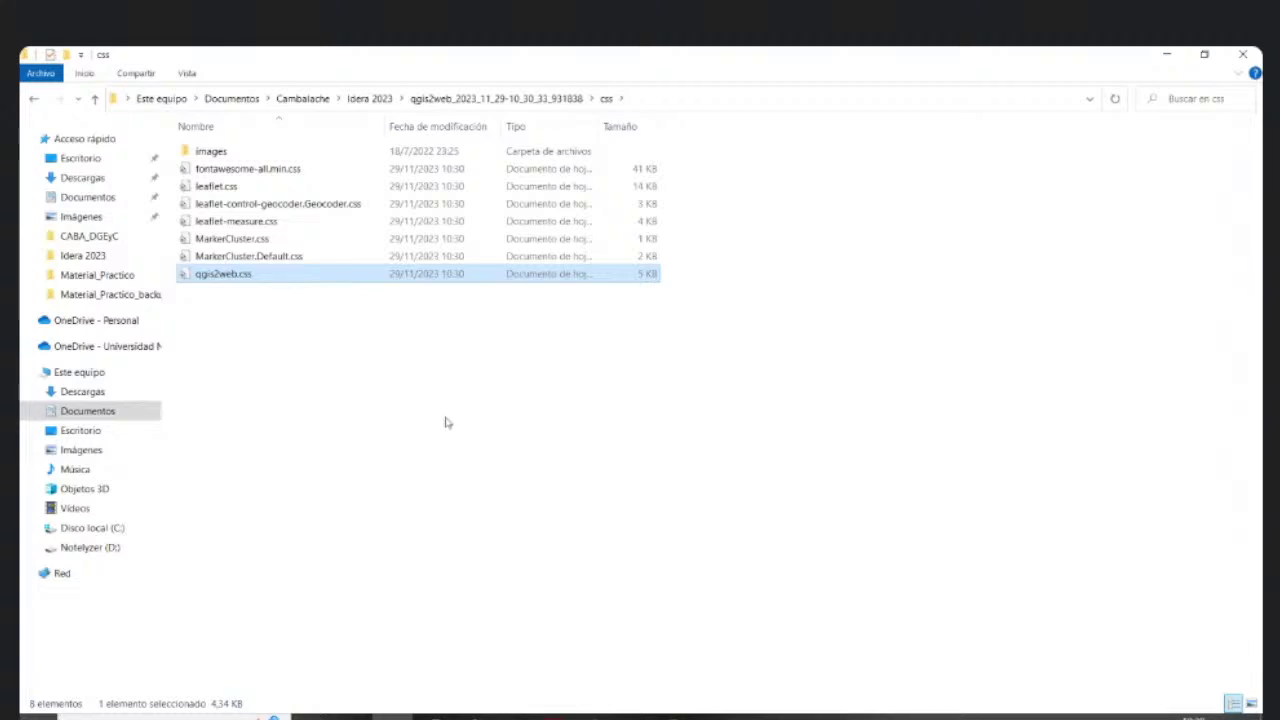
{"action": "double_click", "coordinate": [237, 278]}
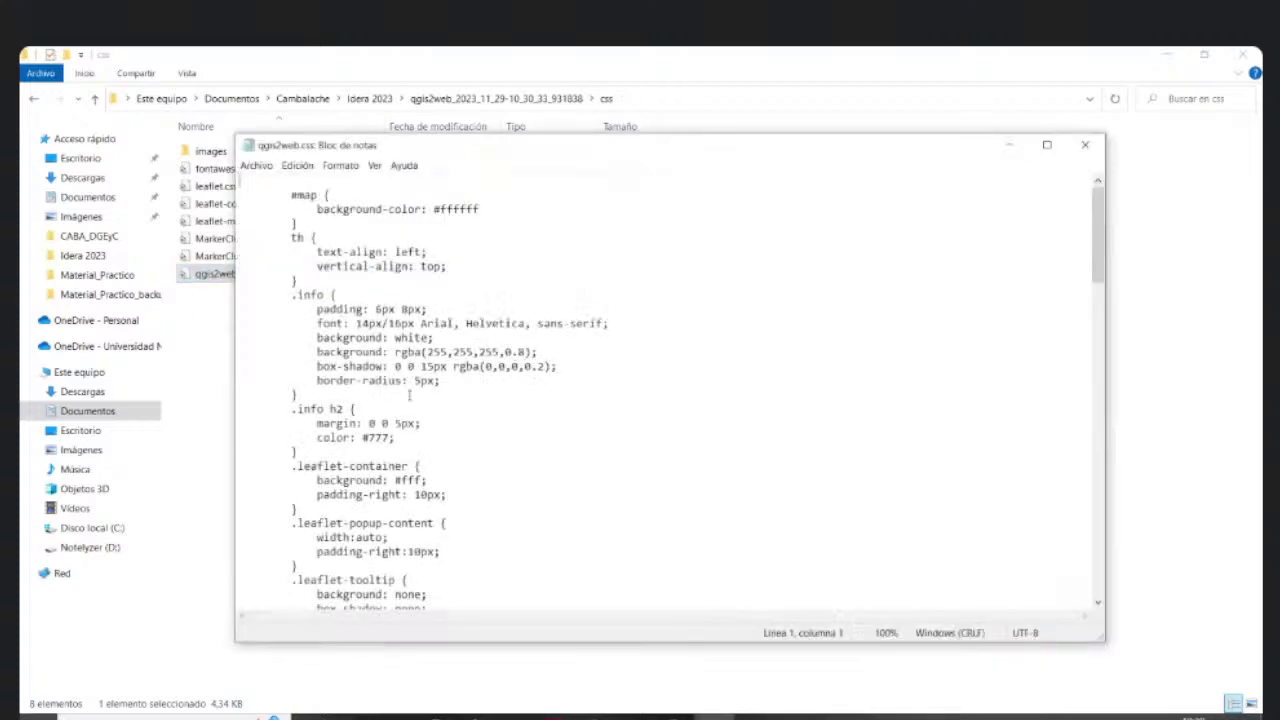
{"action": "scroll", "coordinate": [690, 330], "scroll_direction": "down", "scroll_amount": 6}
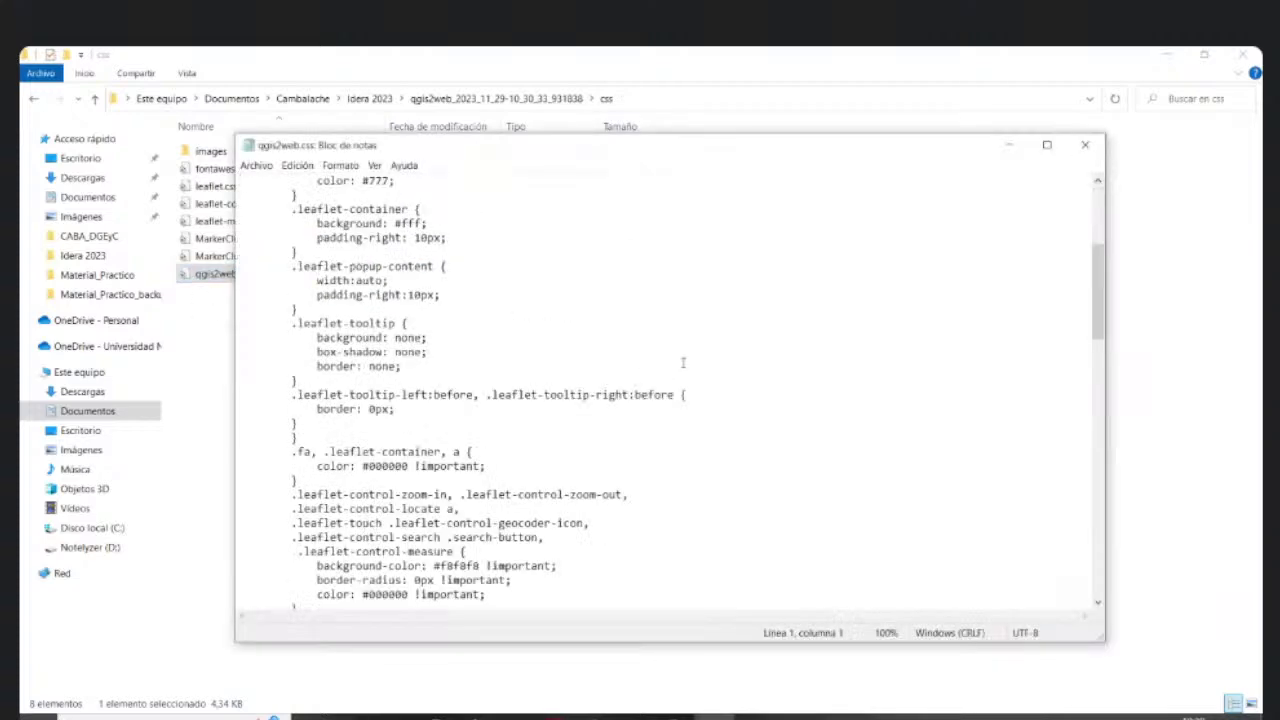
{"action": "scroll", "coordinate": [683, 363], "scroll_direction": "down", "scroll_amount": 20}
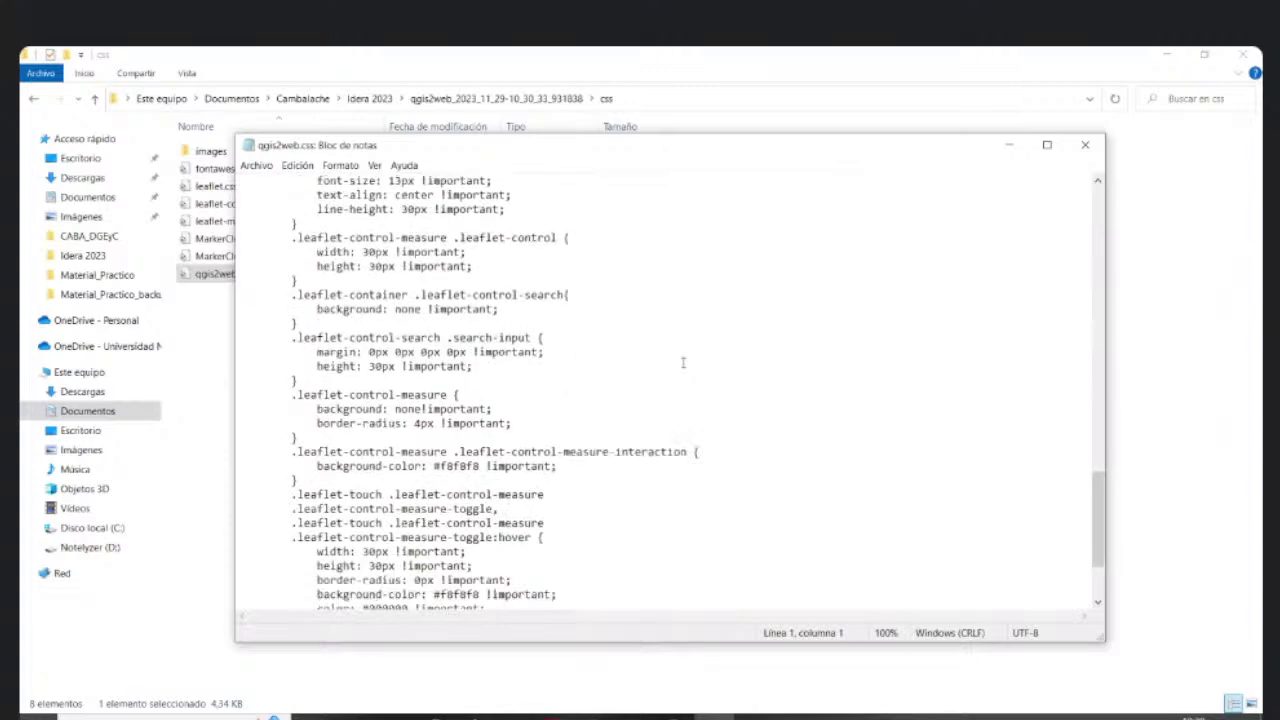
{"action": "scroll", "coordinate": [685, 373], "scroll_direction": "up", "scroll_amount": 13}
{"action": "scroll", "coordinate": [685, 373], "scroll_direction": "up", "scroll_amount": 18}
{"action": "left_click_drag", "start_coordinate": [317, 266], "coordinate": [330, 352]}
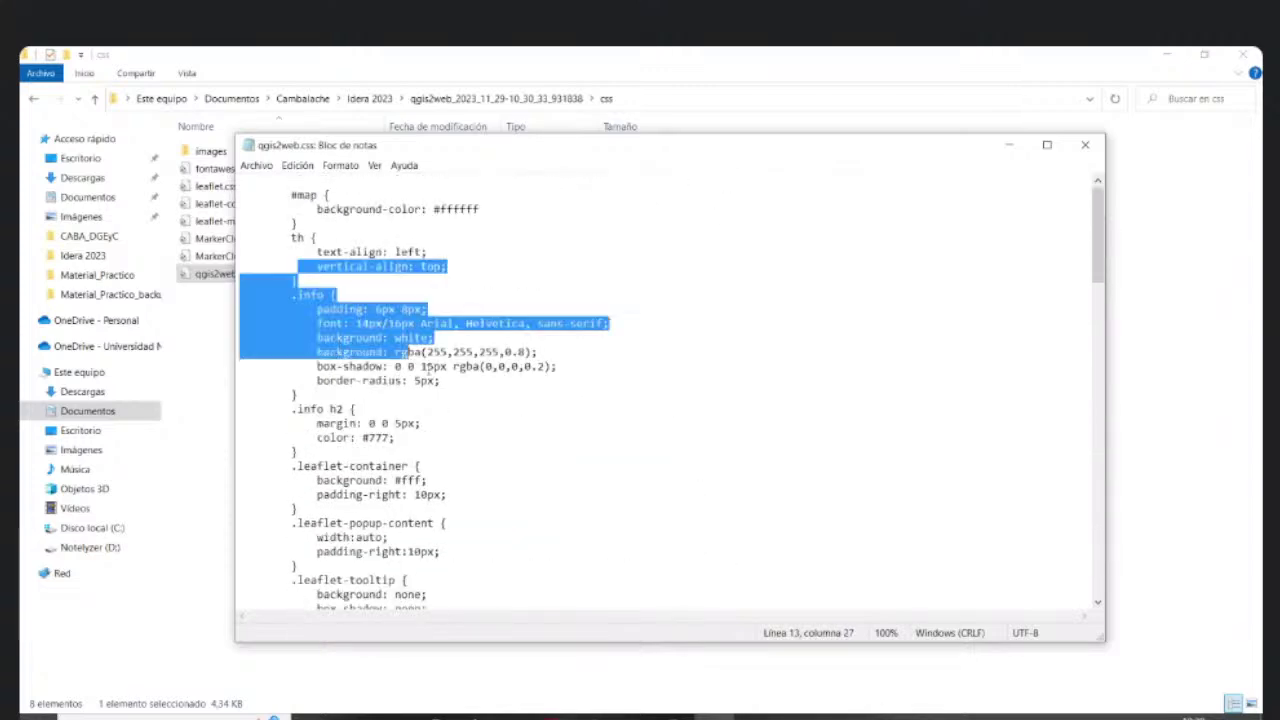
{"action": "left_click", "coordinate": [298, 394]}
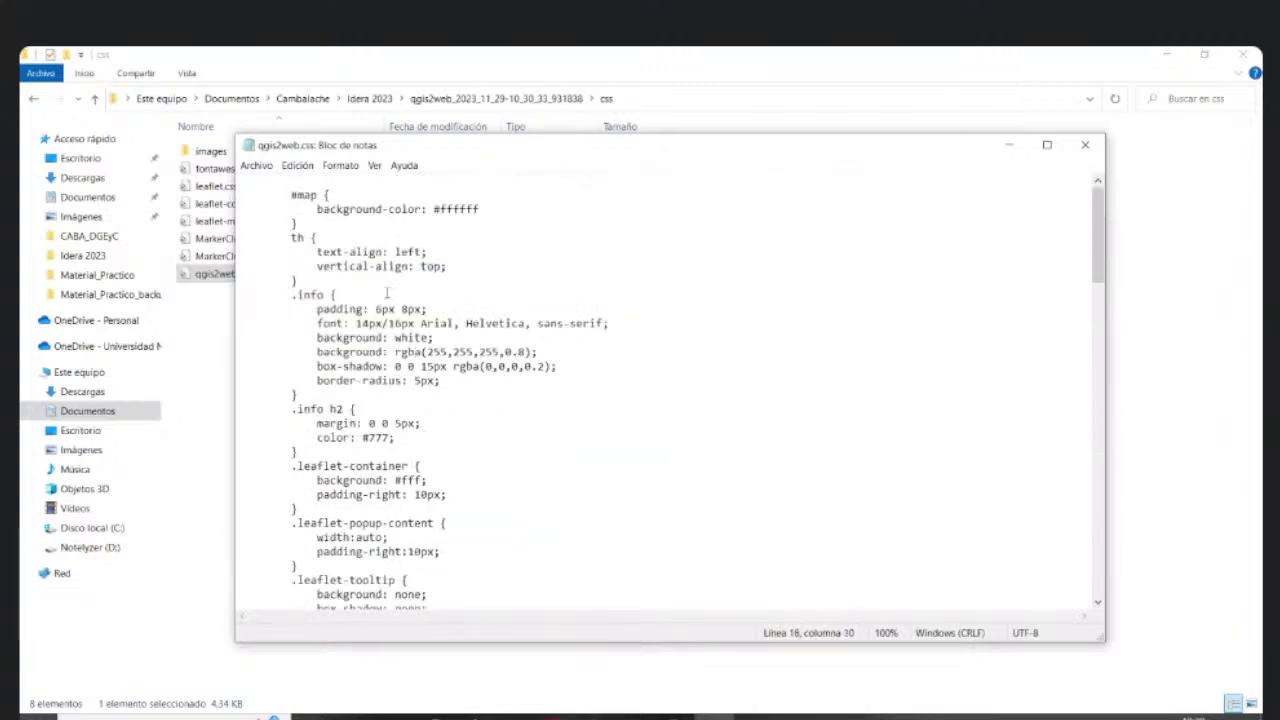
Step: Place the cursor at the end of the padding-right line in the .leaflet-popup-content rule, then close qgis2web.css without editing it
{"action": "scroll", "coordinate": [505, 355], "scroll_direction": "down", "scroll_amount": 4}
{"action": "key", "text": "Down"}
{"action": "key", "text": "Down"}
{"action": "key", "text": "Down"}
{"action": "key", "text": "Down"}
{"action": "key", "text": "Down"}
{"action": "key", "text": "Down"}
{"action": "key", "text": "Down"}
{"action": "key", "text": "Down"}
{"action": "key", "text": "Down"}
{"action": "key", "text": "Down"}
{"action": "key", "text": "Down"}
{"action": "key", "text": "End"}
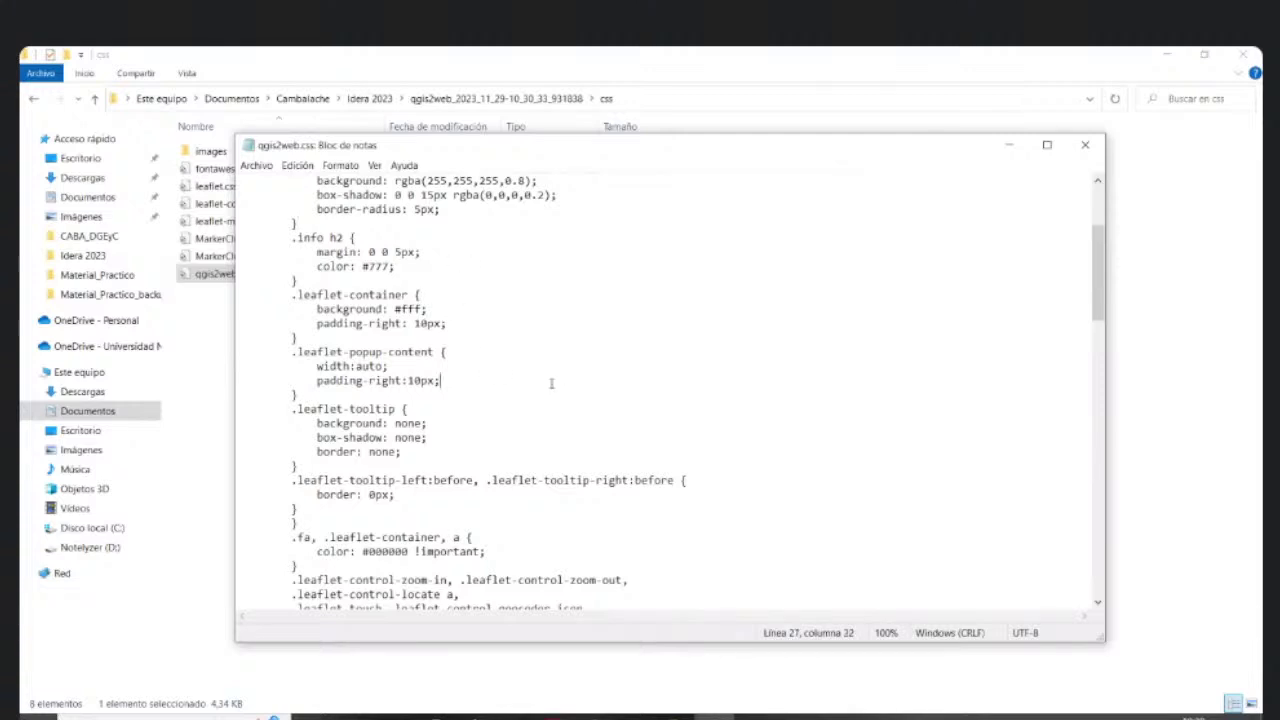
{"action": "left_click", "coordinate": [1099, 153]}
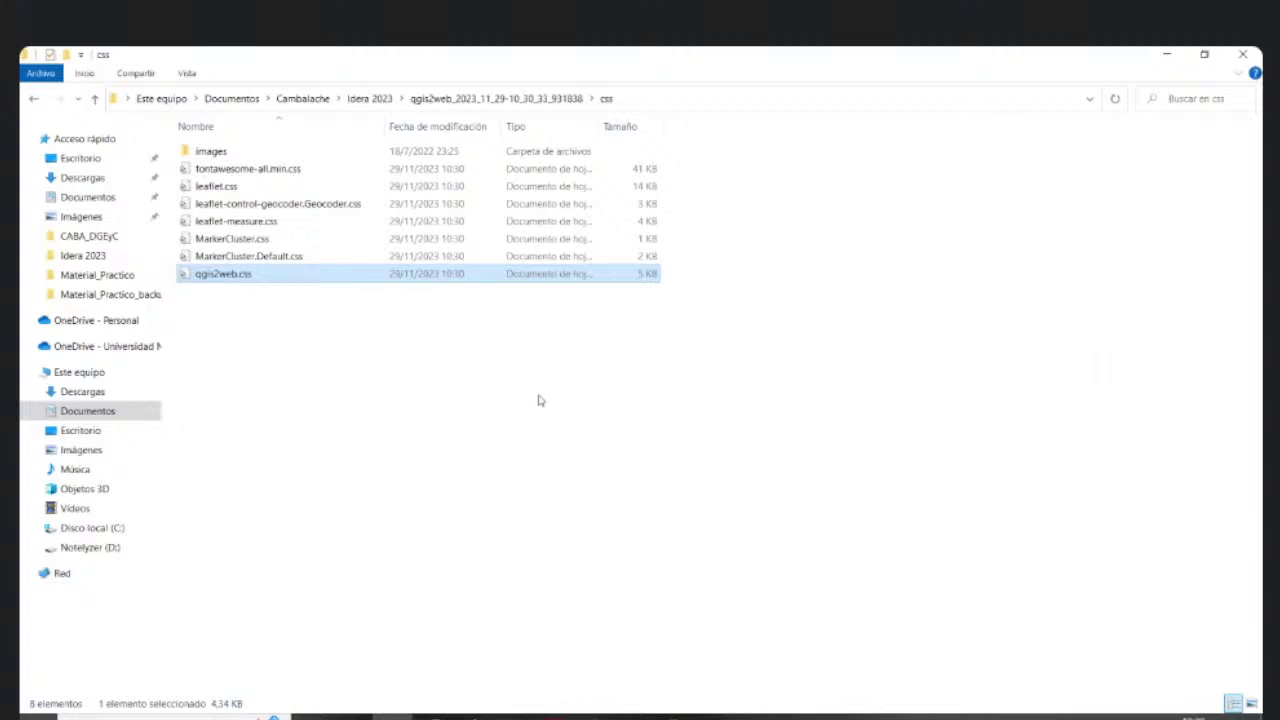
Step: Open qgis2web.css in Notepad++ and skim its style rules from #map down to the control and .abstract blocks
{"action": "right_click", "coordinate": [234, 278]}
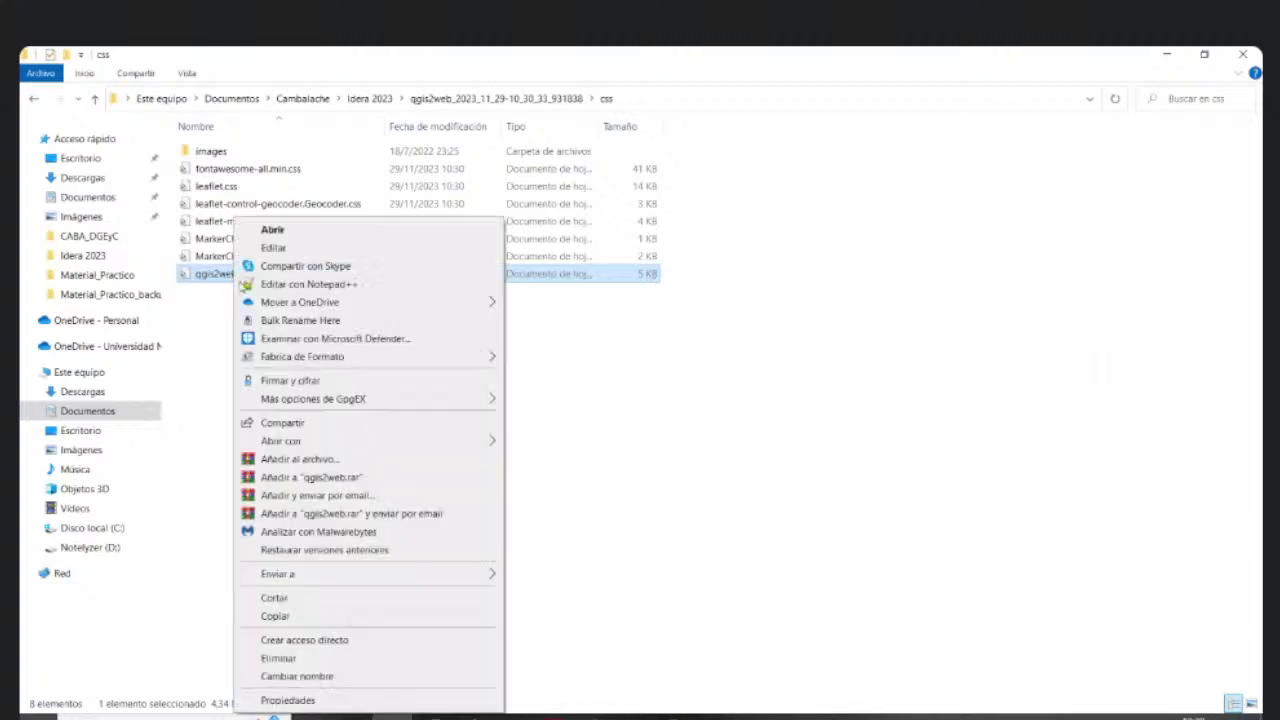
{"action": "left_click", "coordinate": [246, 285]}
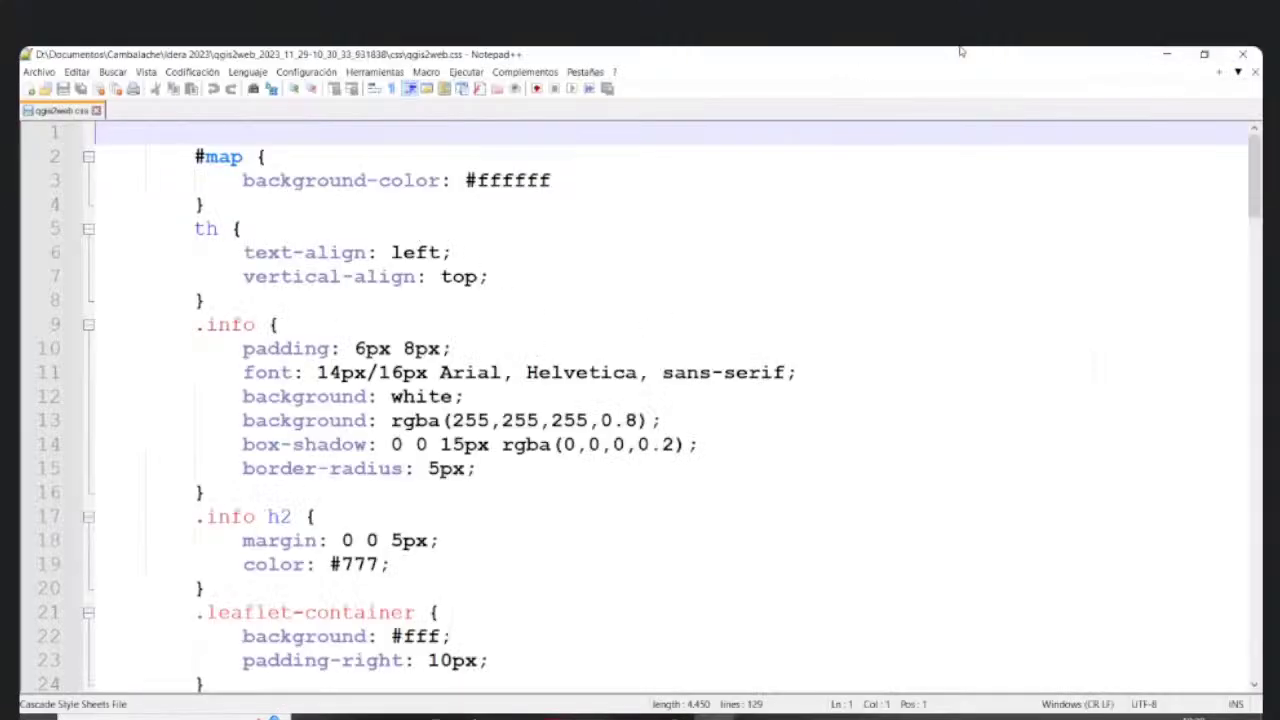
{"action": "left_click", "coordinate": [1166, 54]}
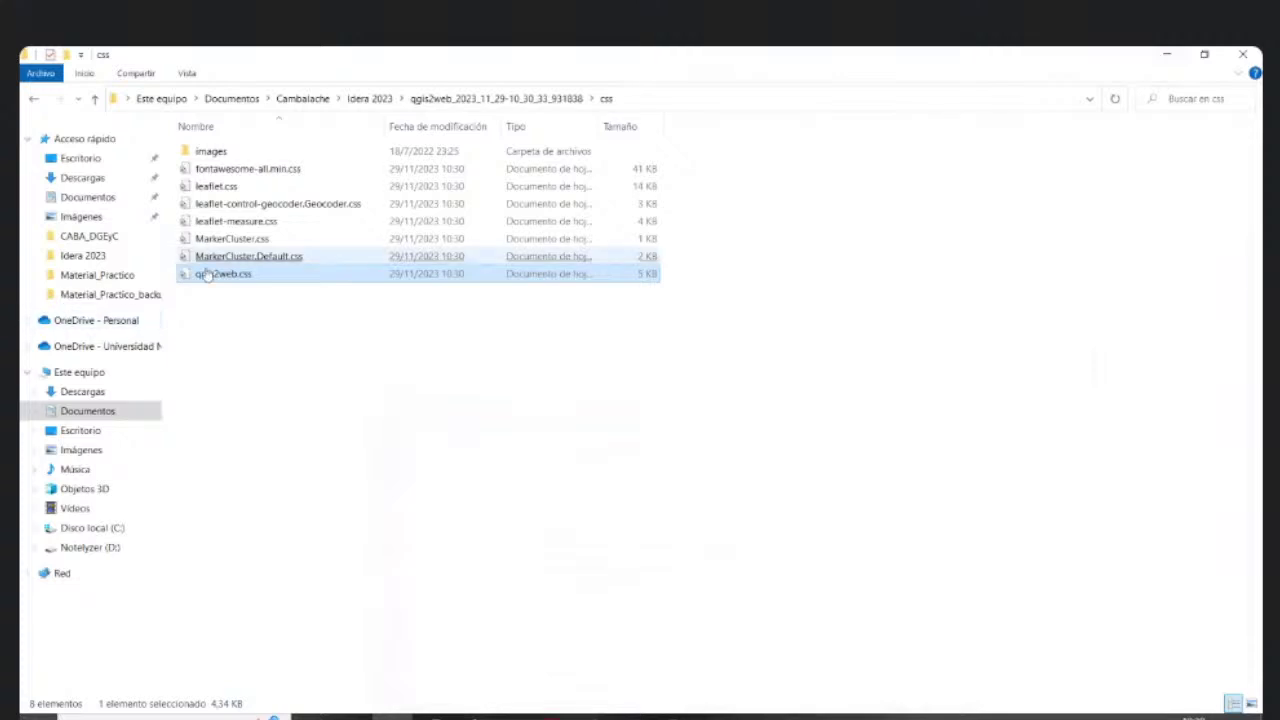
{"action": "key", "text": "alt+Tab"}
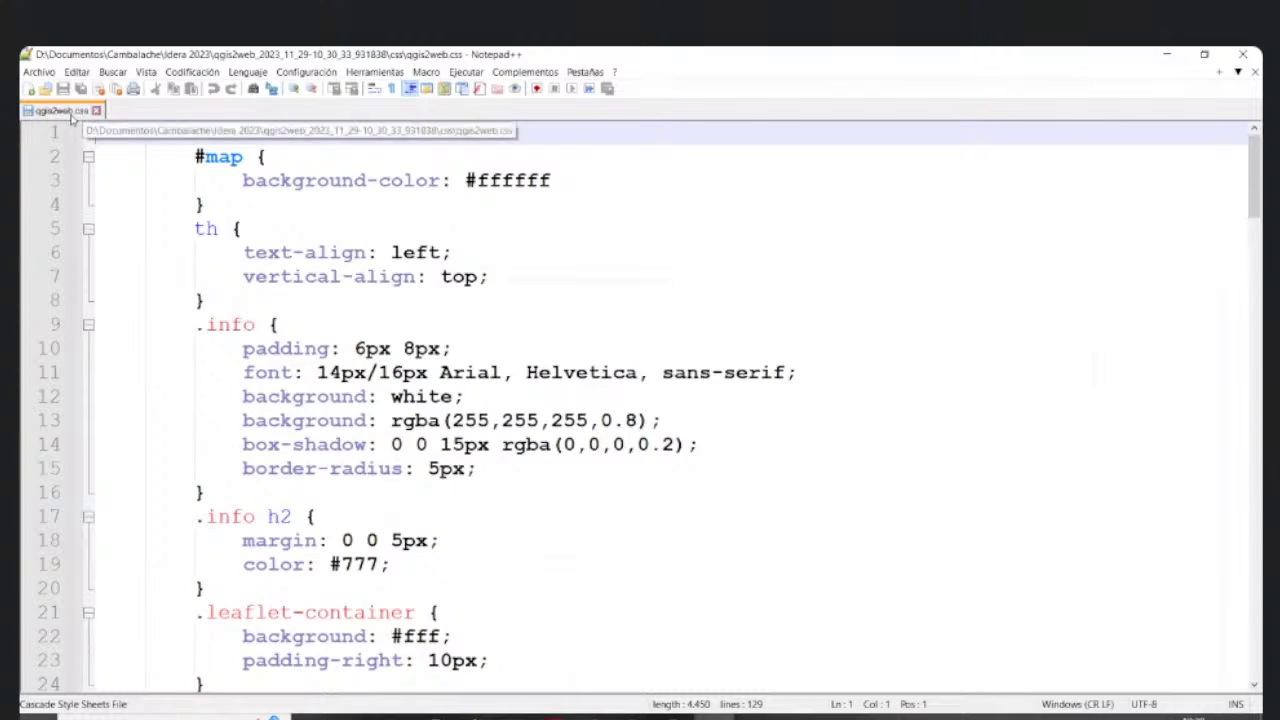
{"action": "scroll", "coordinate": [601, 322], "scroll_direction": "down", "scroll_amount": 6}
{"action": "scroll", "coordinate": [603, 320], "scroll_direction": "up", "scroll_amount": 6}
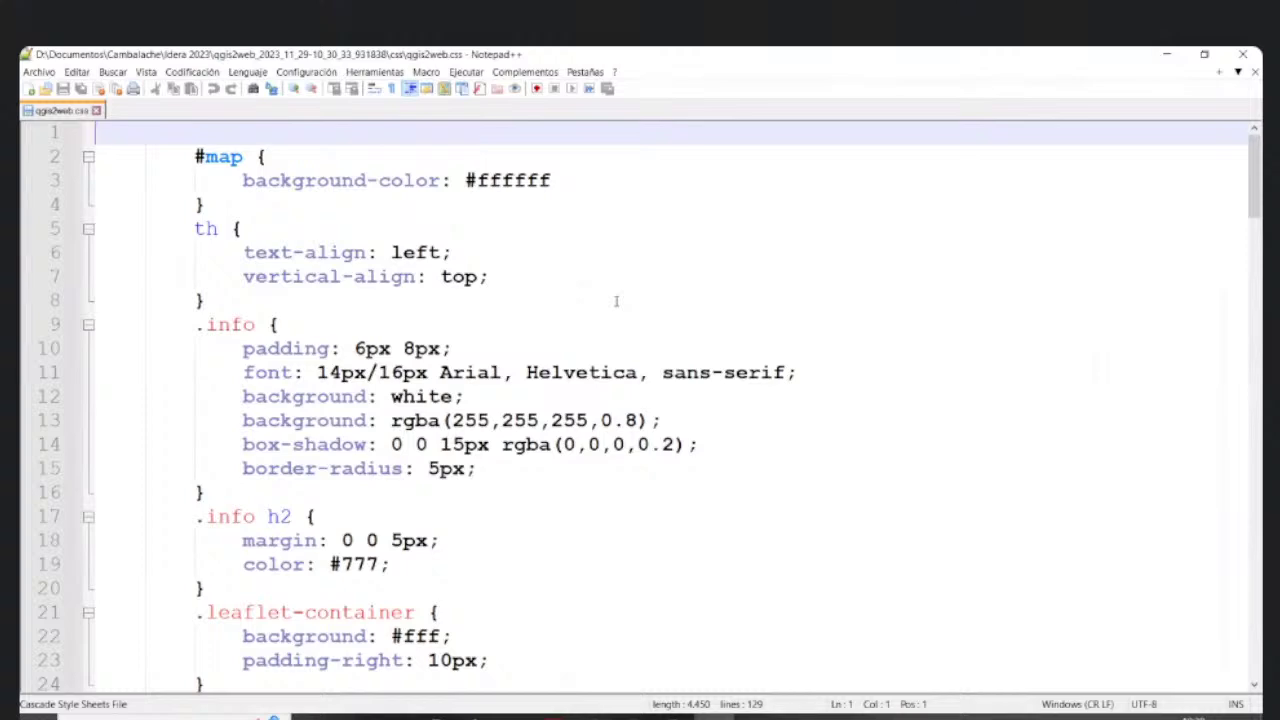
{"action": "scroll", "coordinate": [616, 301], "scroll_direction": "down", "scroll_amount": 14}
{"action": "scroll", "coordinate": [600, 380], "scroll_direction": "up", "scroll_amount": 4}
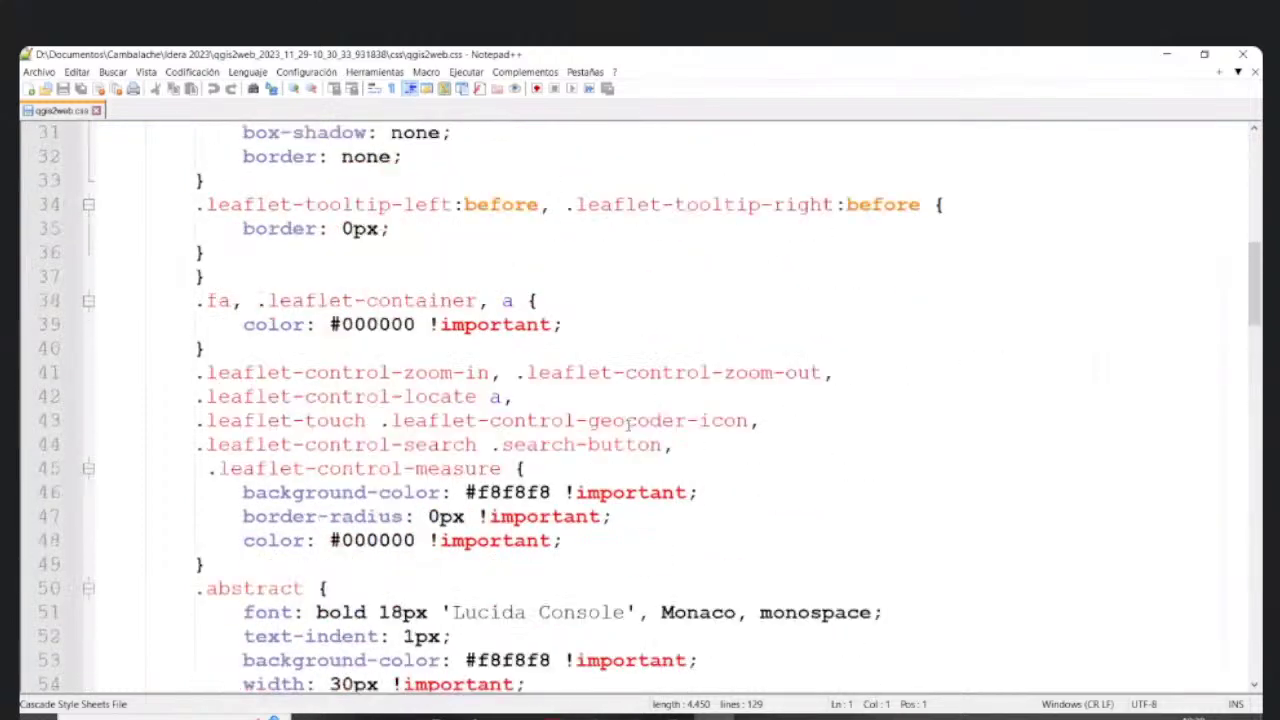
{"action": "scroll", "coordinate": [628, 422], "scroll_direction": "up", "scroll_amount": 10}
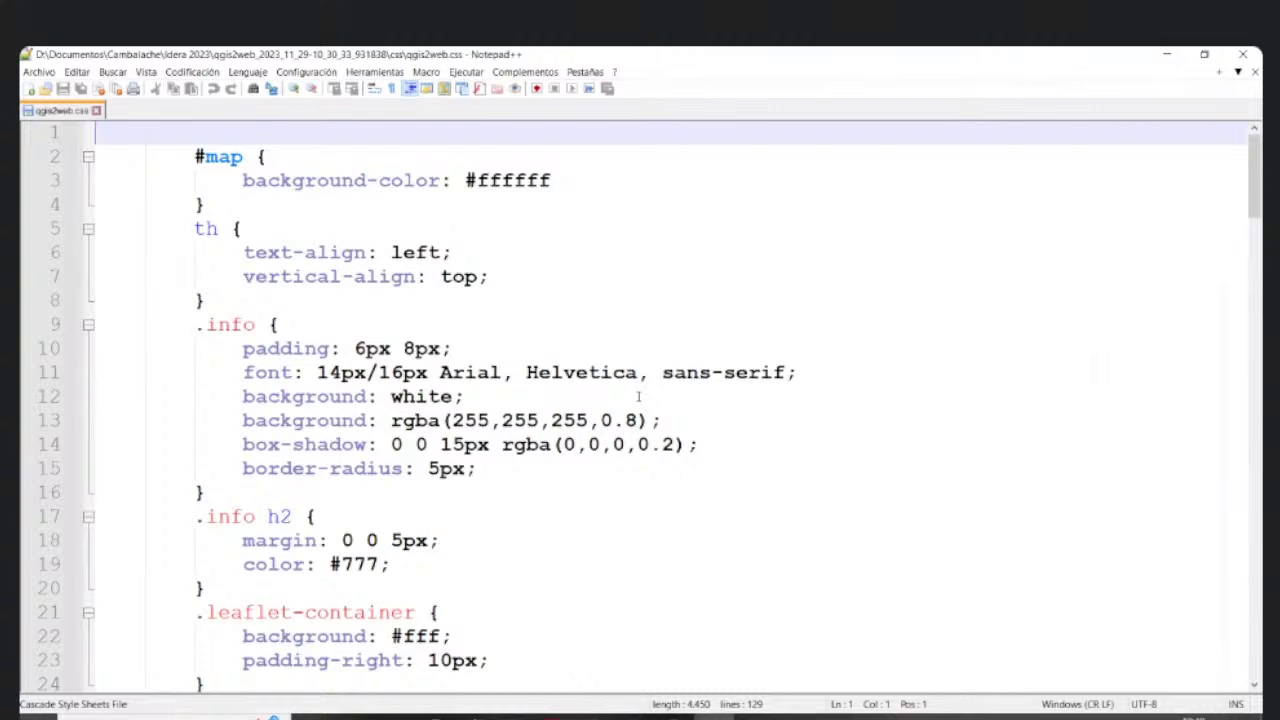
Step: Switch briefly to the Leaflet map in Firefox, return to qgis2web.css in Notepad++ and inspect the .info block
{"action": "left_click", "coordinate": [386, 657]}
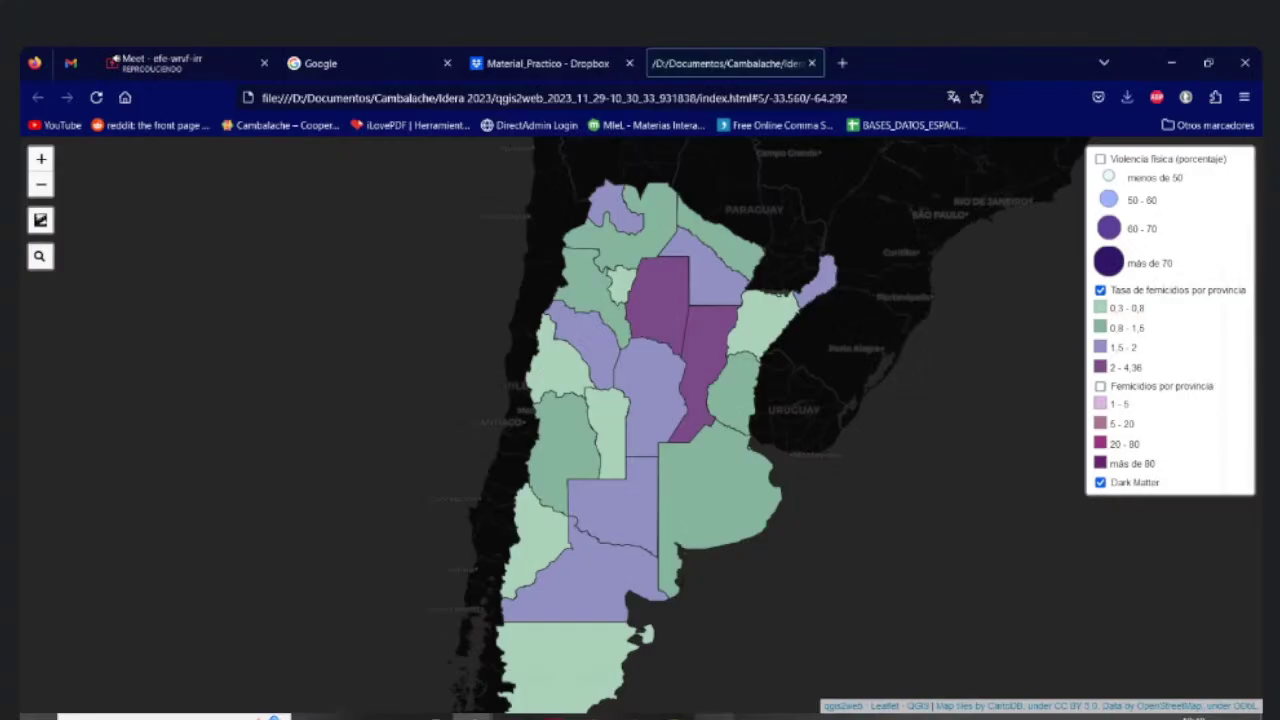
{"action": "key", "text": "alt+Tab"}
{"action": "left_click", "coordinate": [323, 324]}
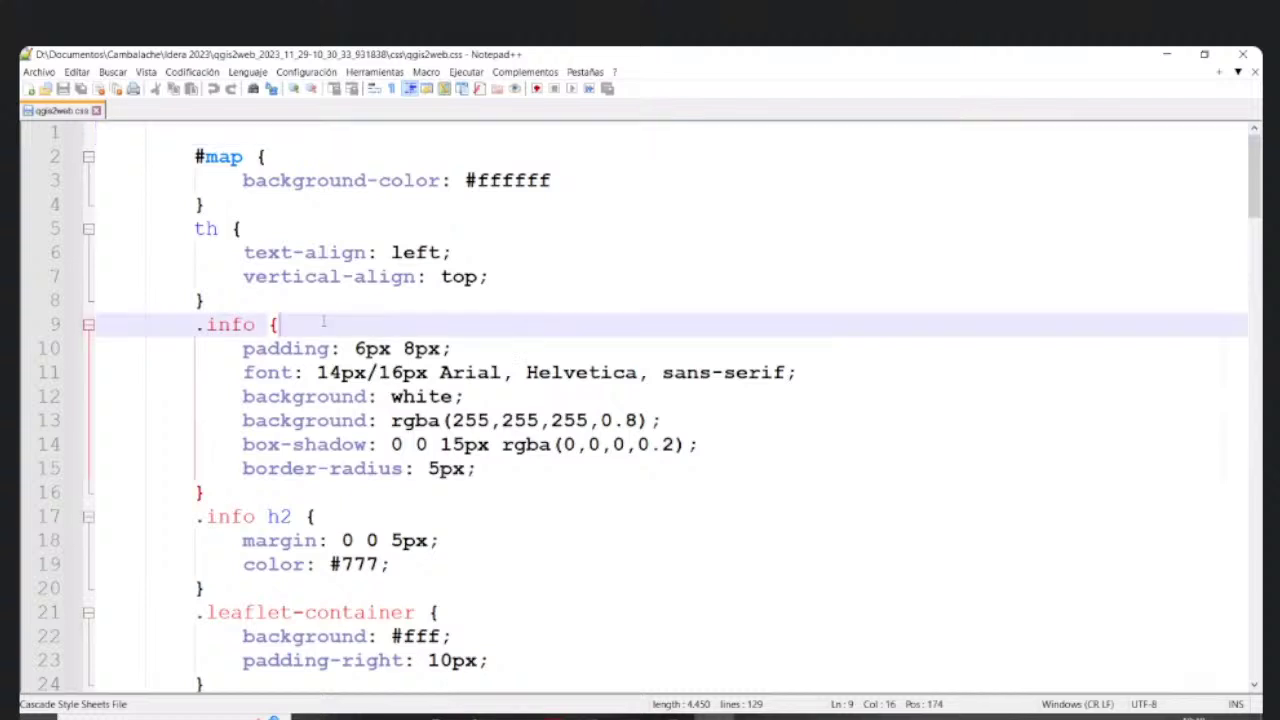
{"action": "left_click", "coordinate": [505, 488]}
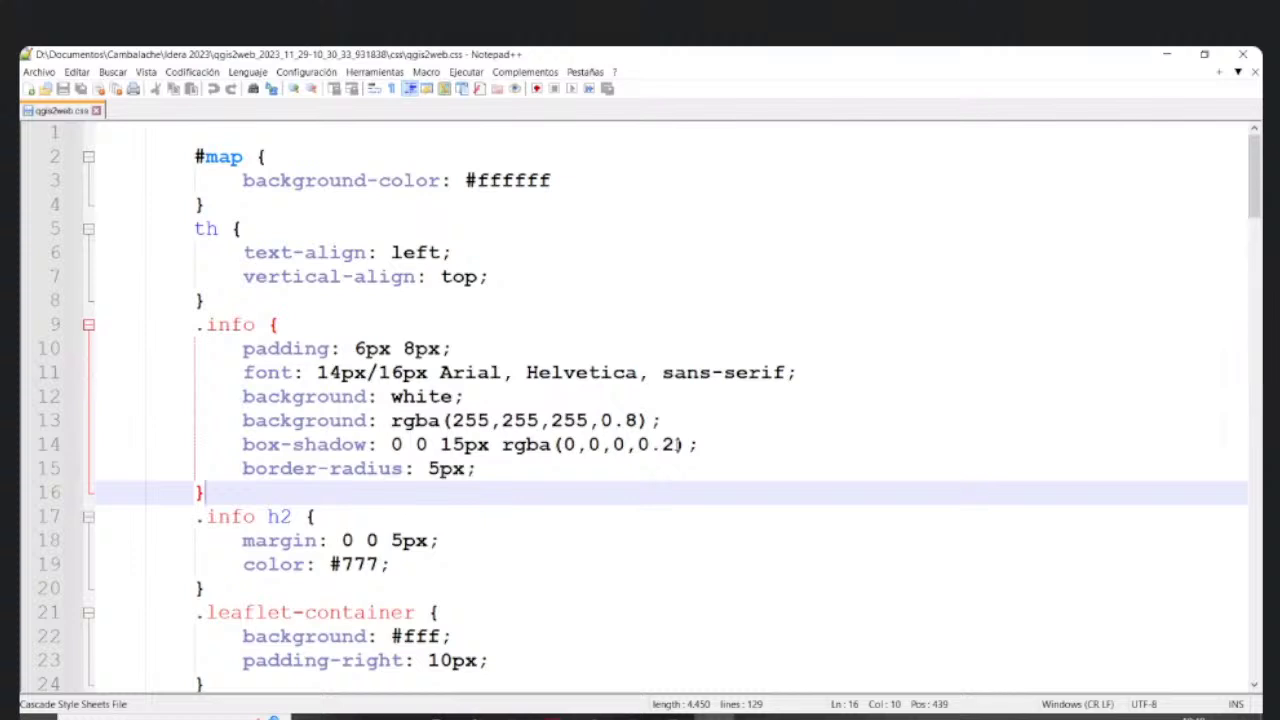
Step: Examine the .leaflet-popup-content rule and the tooltip, control and .abstract rules of qgis2web.css
{"action": "scroll", "coordinate": [695, 415], "scroll_direction": "down", "scroll_amount": 2}
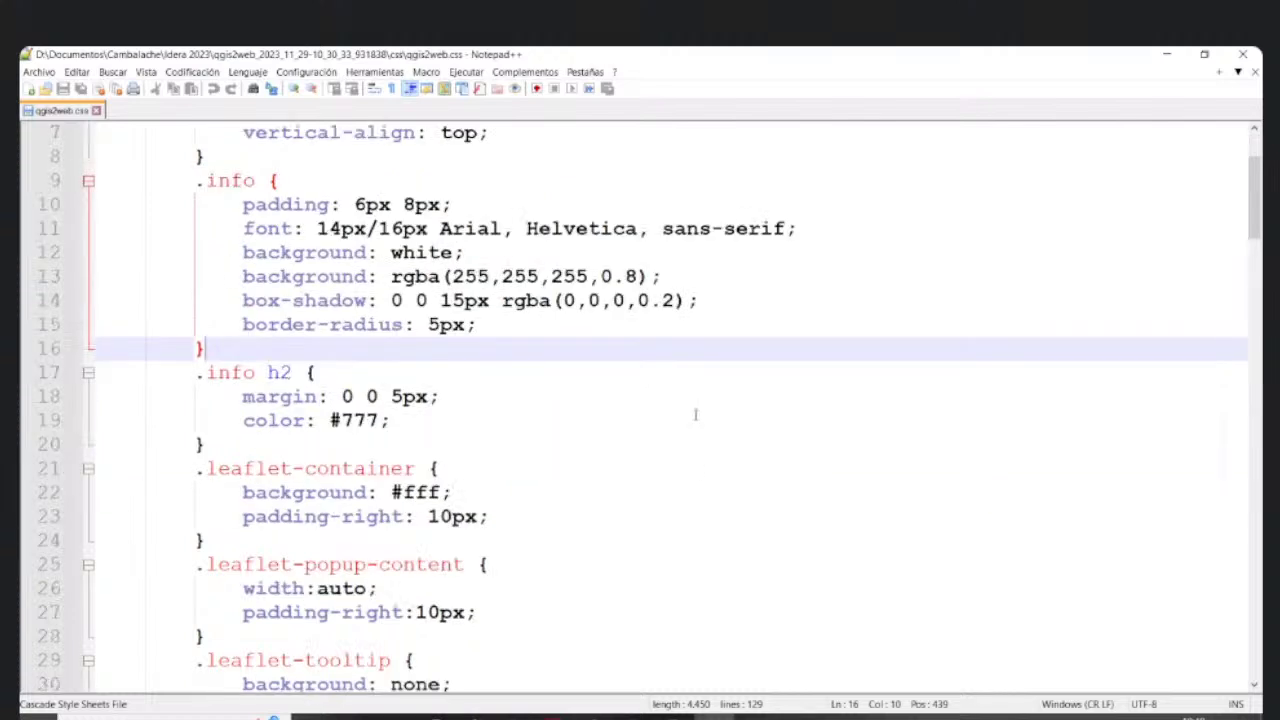
{"action": "scroll", "coordinate": [695, 415], "scroll_direction": "down", "scroll_amount": 4}
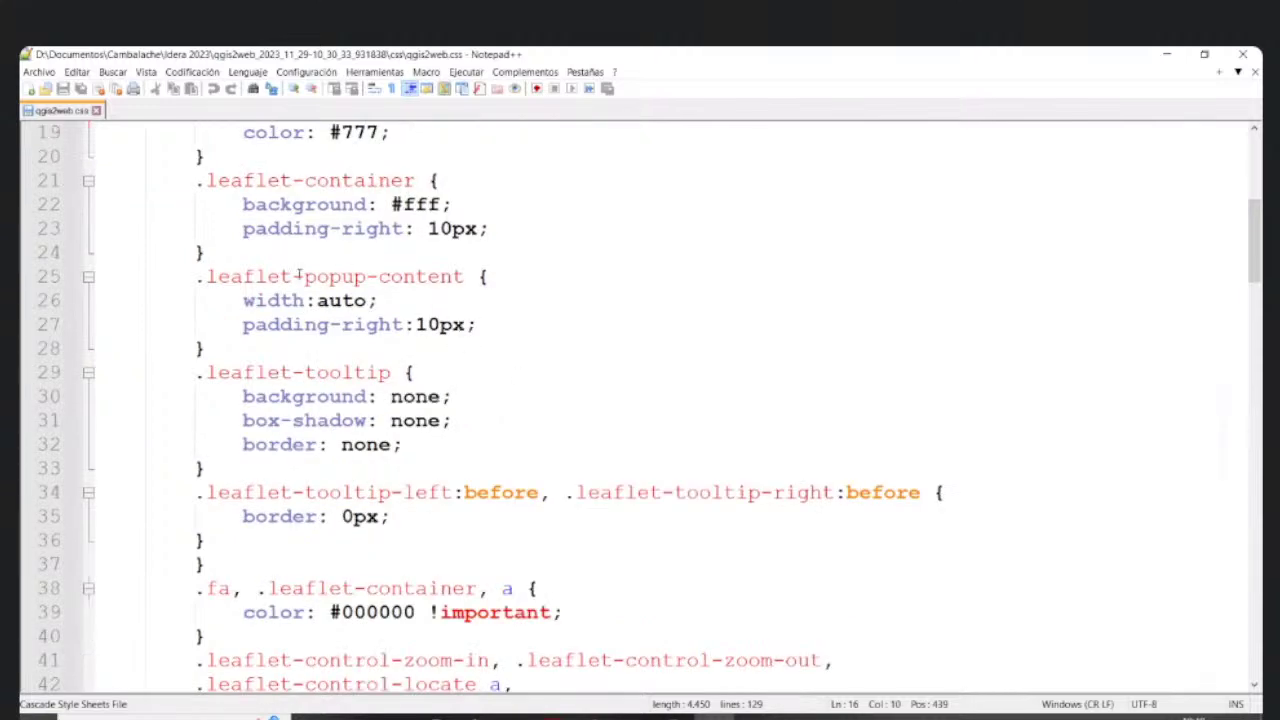
{"action": "left_click_drag", "start_coordinate": [298, 276], "coordinate": [378, 300]}
{"action": "left_click", "coordinate": [505, 343]}
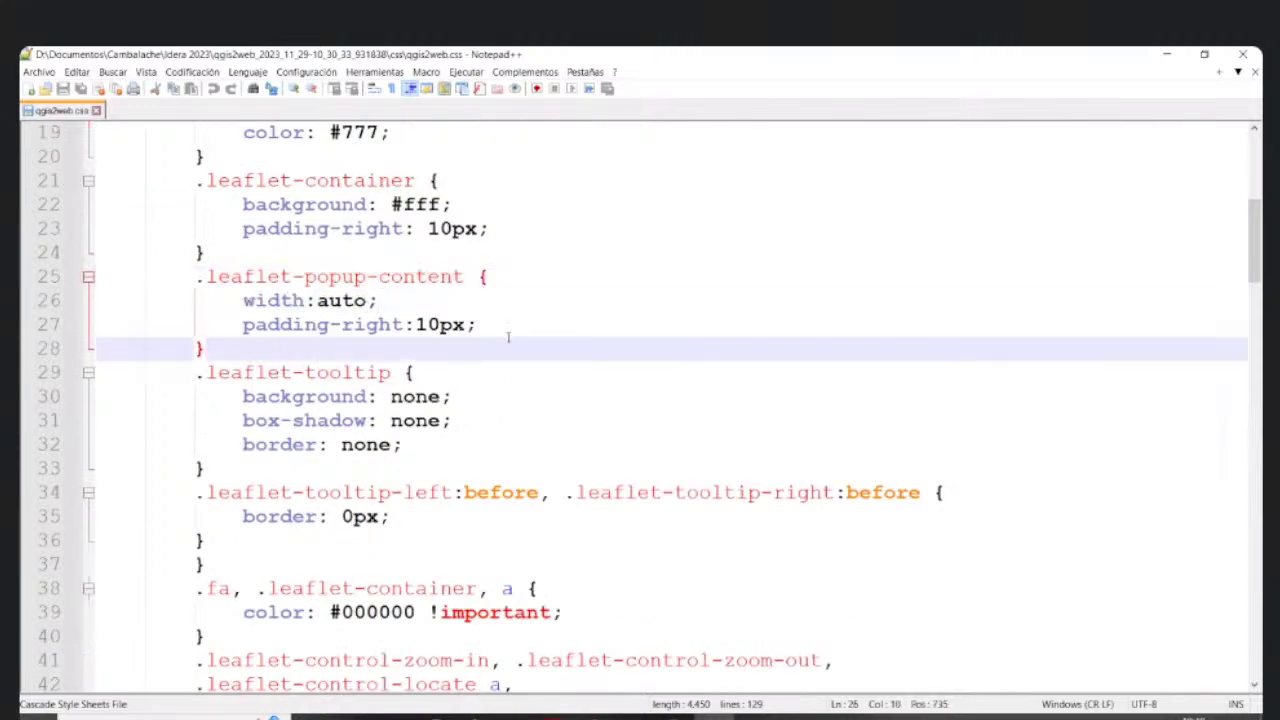
{"action": "scroll", "coordinate": [508, 340], "scroll_direction": "down", "scroll_amount": 8}
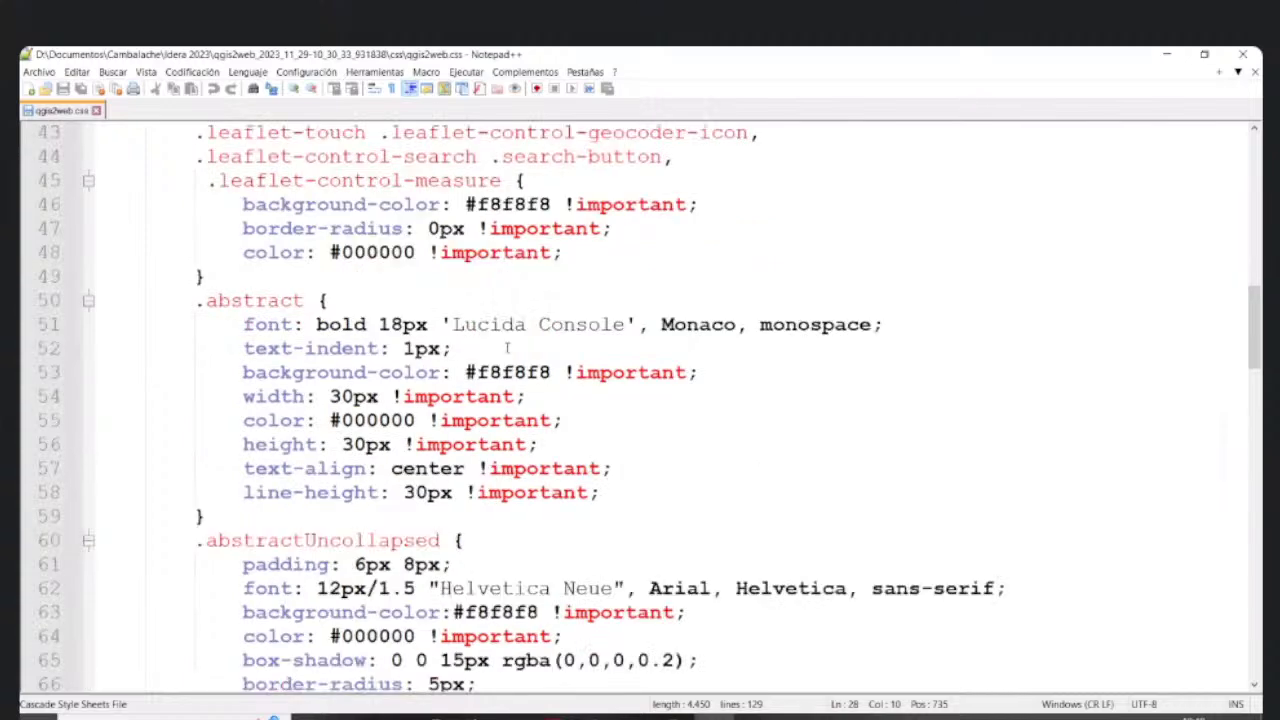
{"action": "scroll", "coordinate": [507, 347], "scroll_direction": "down", "scroll_amount": 6}
{"action": "scroll", "coordinate": [512, 407], "scroll_direction": "up", "scroll_amount": 12}
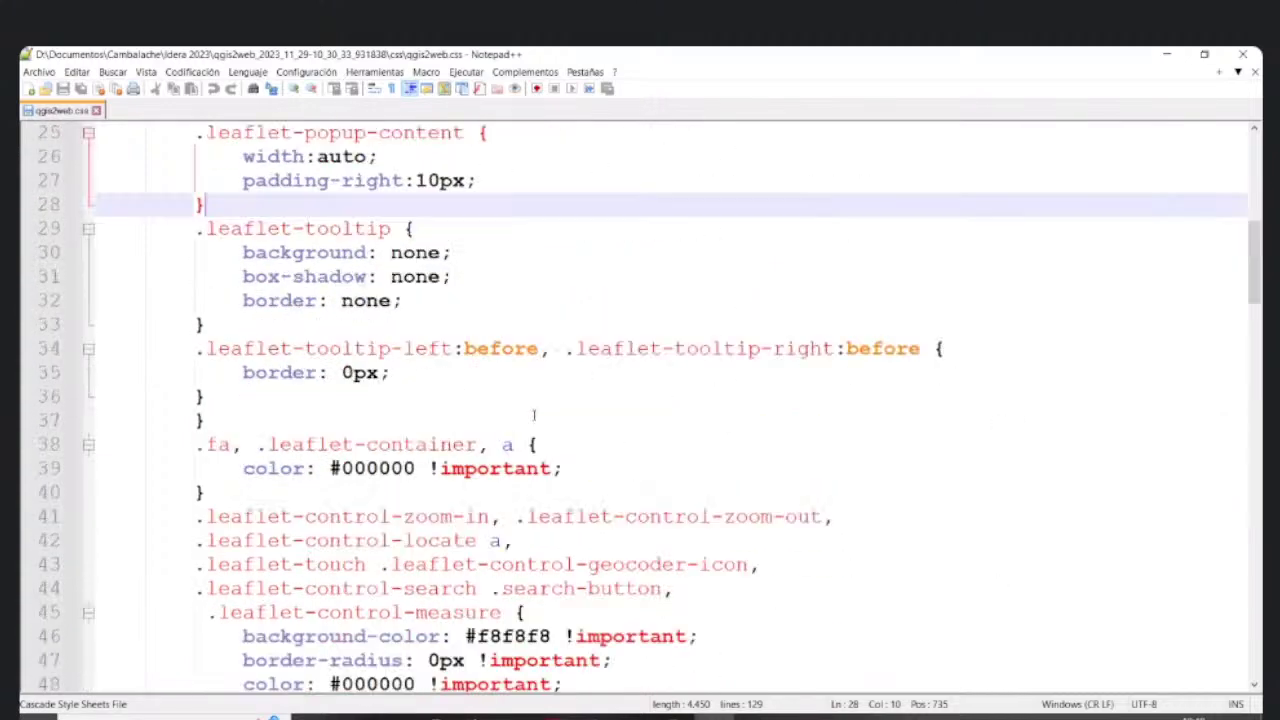
{"action": "scroll", "coordinate": [533, 414], "scroll_direction": "up", "scroll_amount": 8}
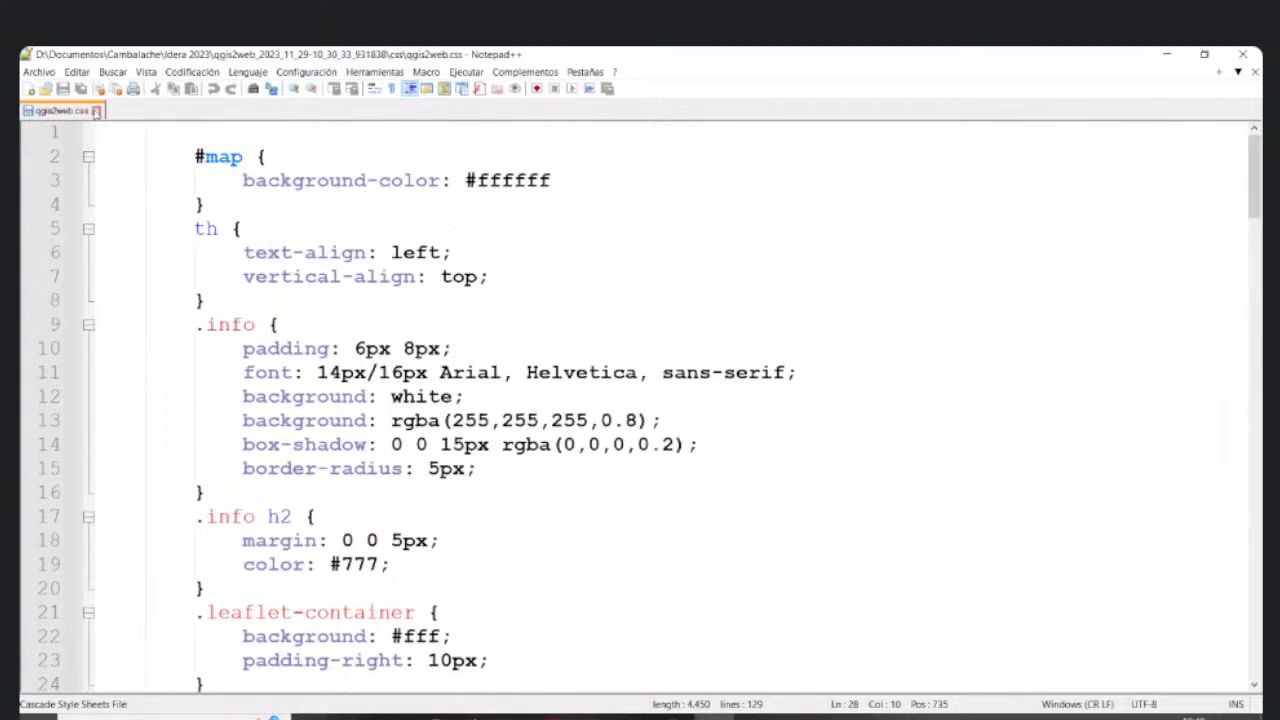
Step: Close qgis2web.css and Notepad++, and open the data folder of the qgis2web export in File Explorer
{"action": "left_click", "coordinate": [96, 110]}
{"action": "left_click", "coordinate": [1243, 54]}
{"action": "left_click", "coordinate": [393, 716]}
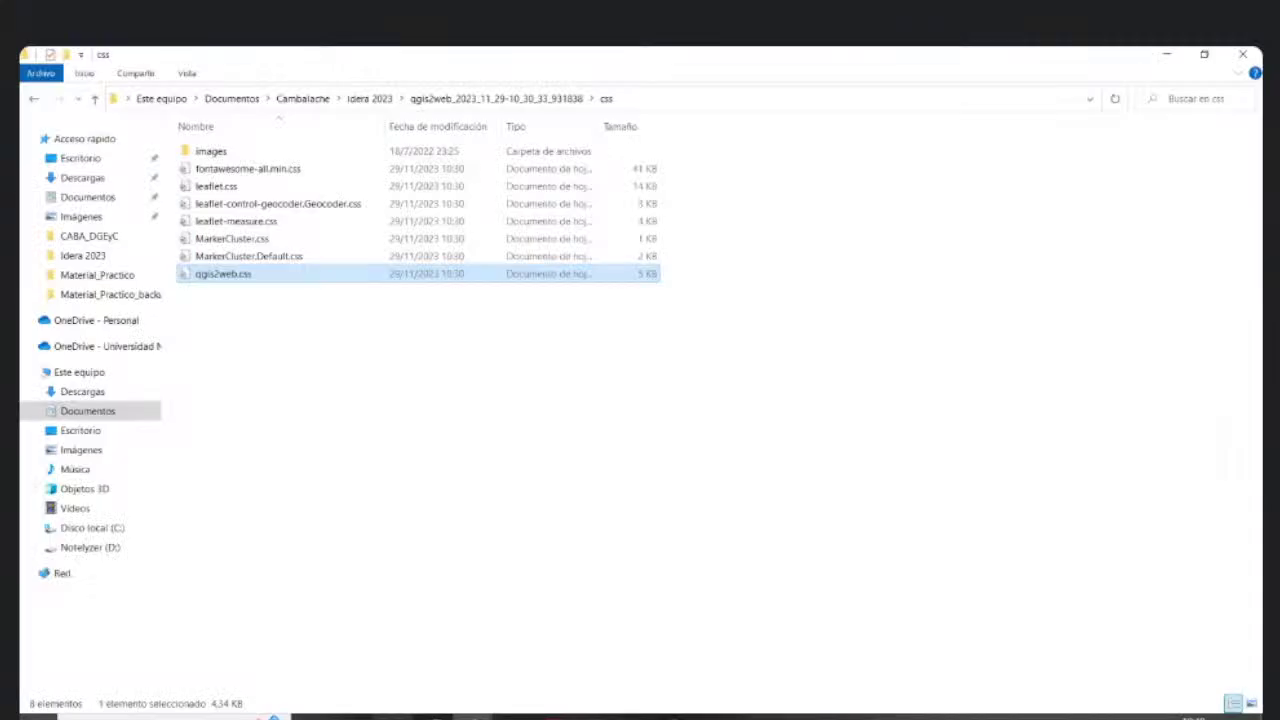
{"action": "left_click", "coordinate": [549, 98]}
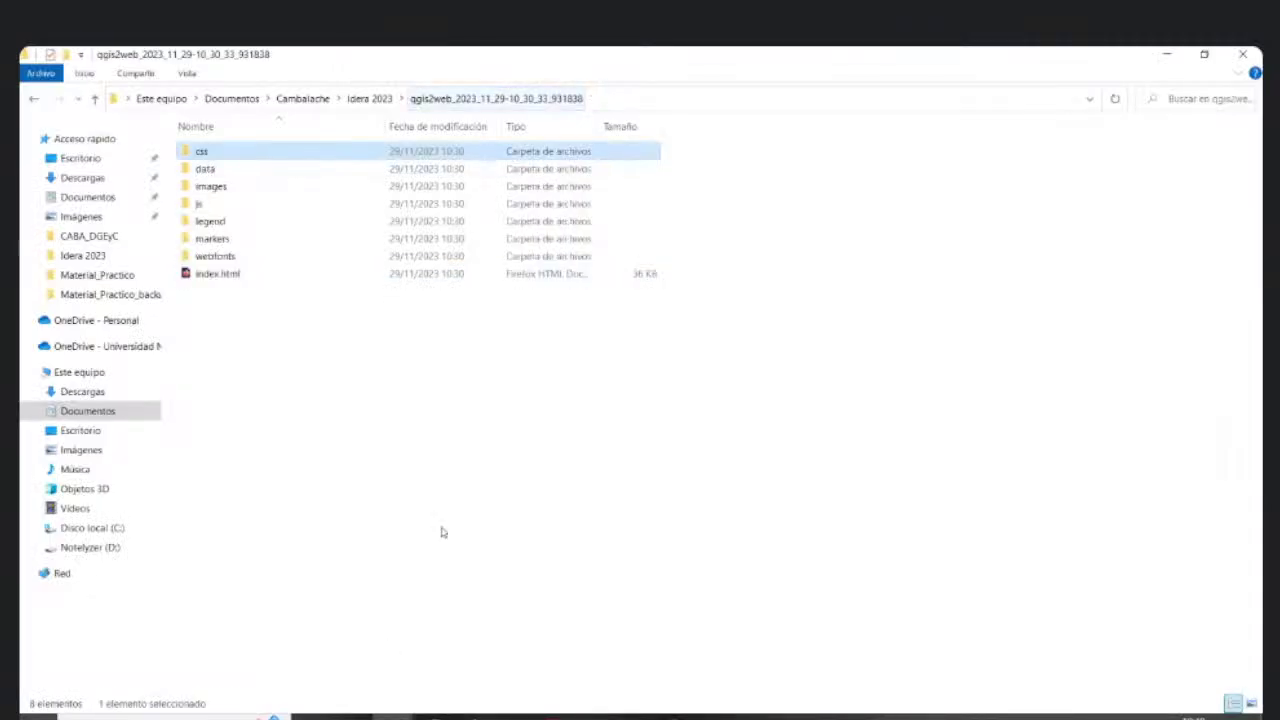
{"action": "double_click", "coordinate": [235, 167]}
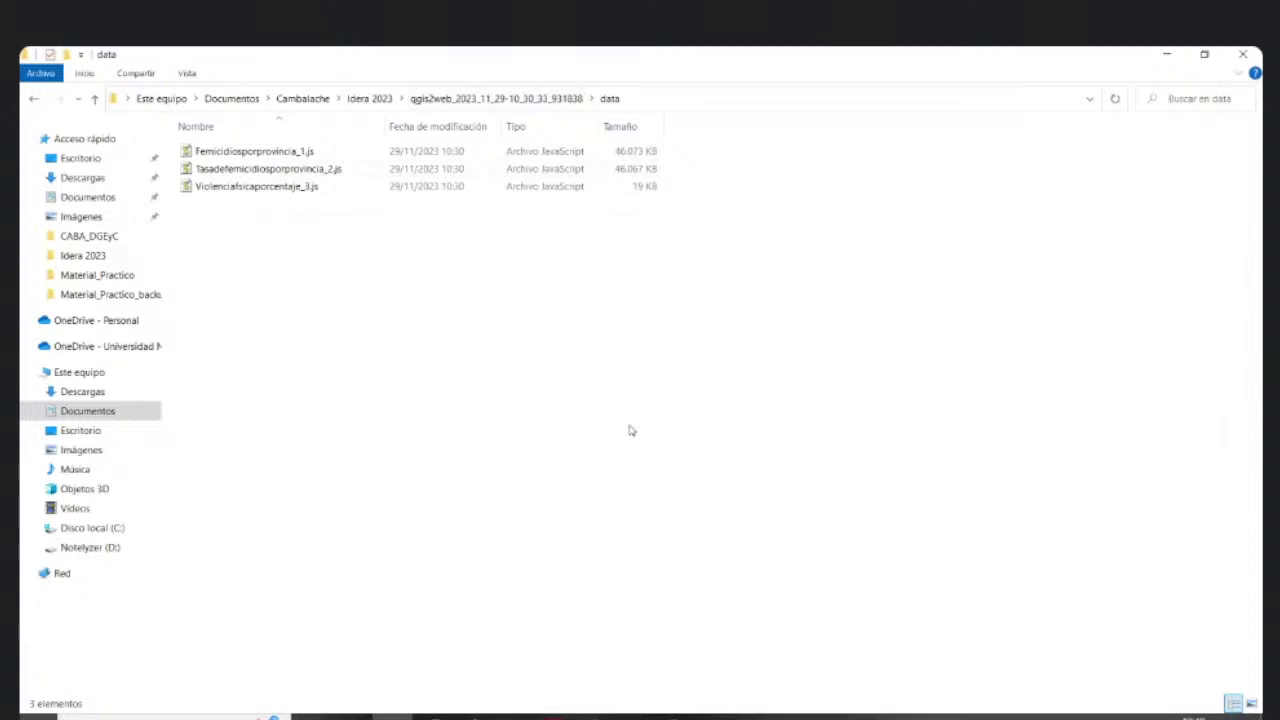
Step: Check the size of Femicidiosporprovincia_1.js, and open the file in Notepad++ to skim its contents
{"action": "left_click", "coordinate": [640, 158]}
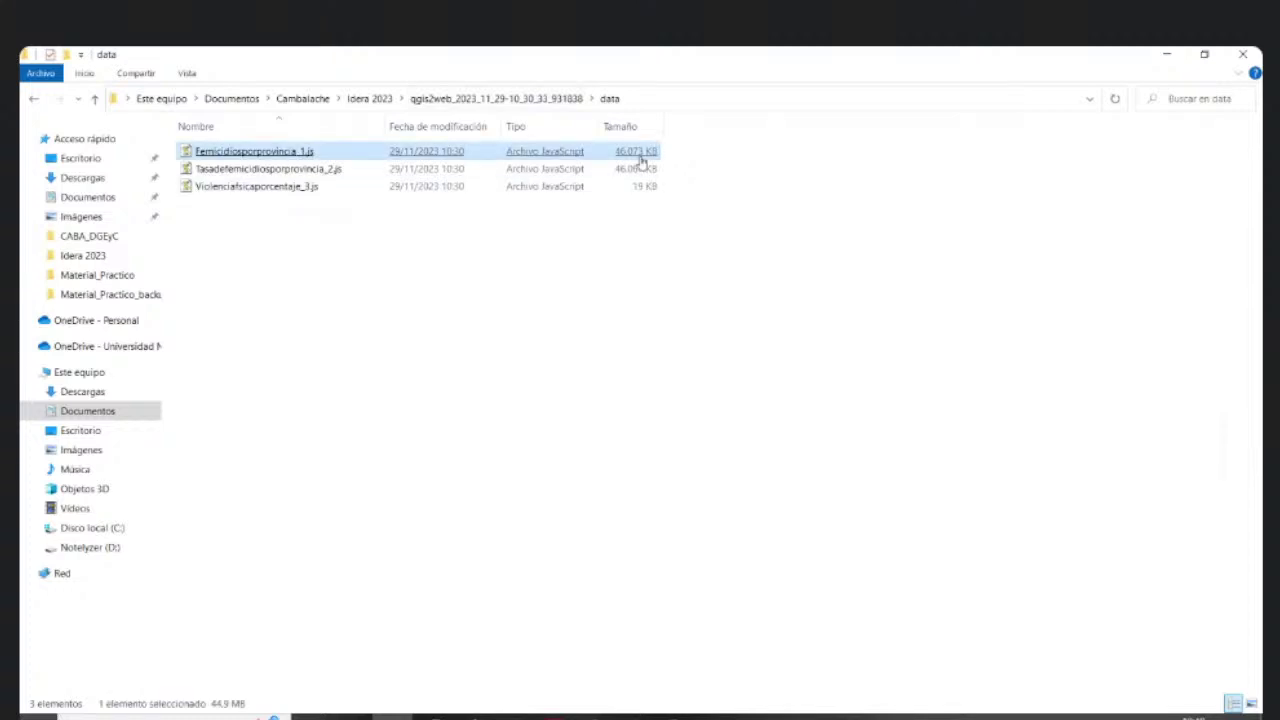
{"action": "left_click", "coordinate": [566, 358]}
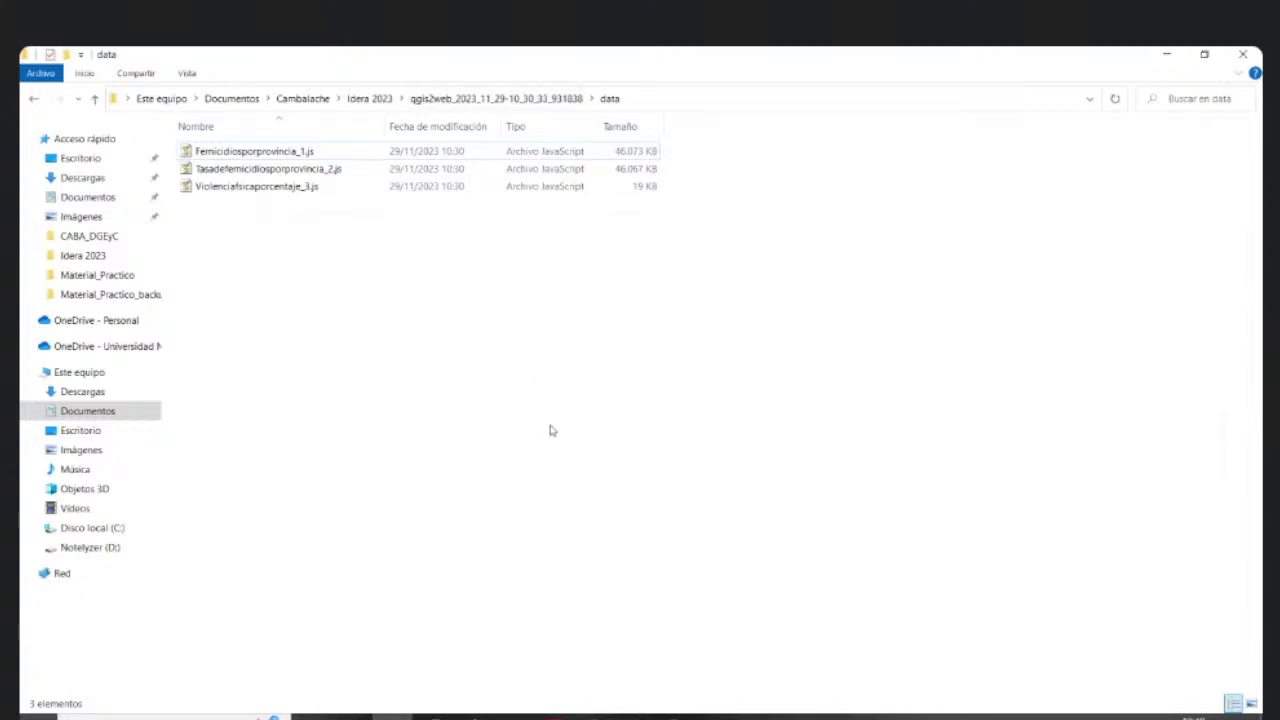
{"action": "right_click", "coordinate": [278, 148]}
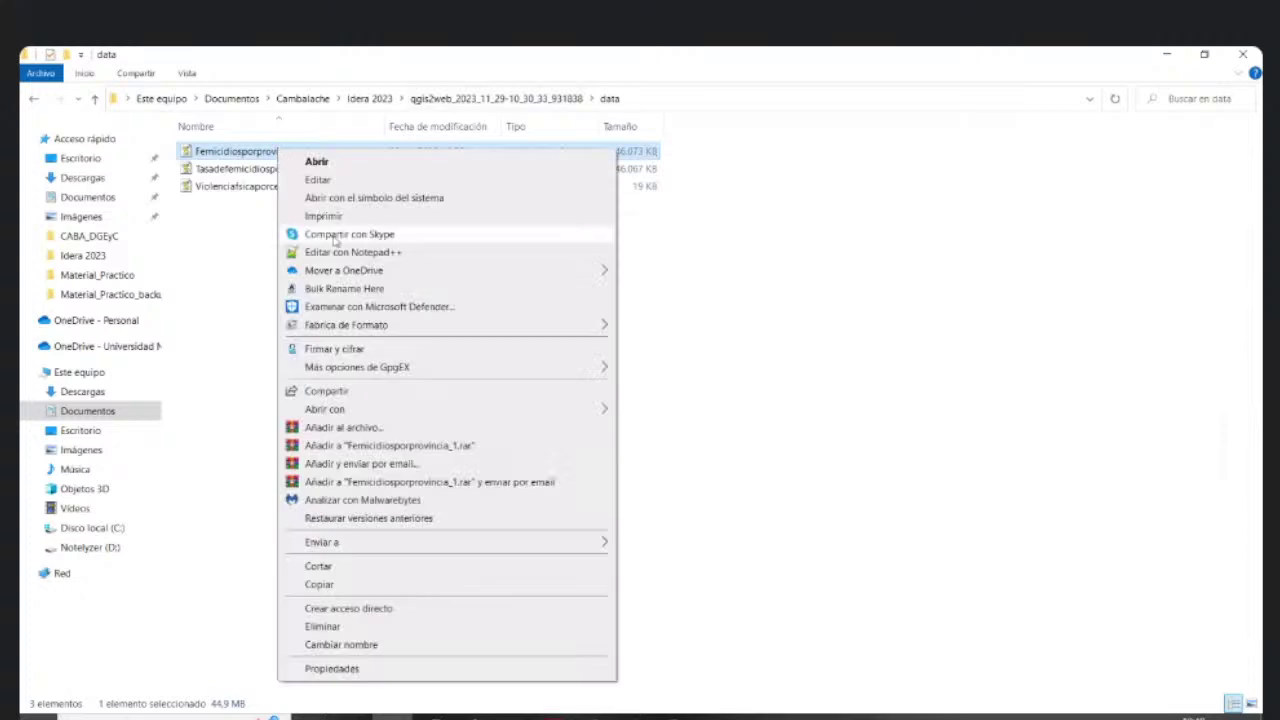
{"action": "left_click", "coordinate": [340, 252]}
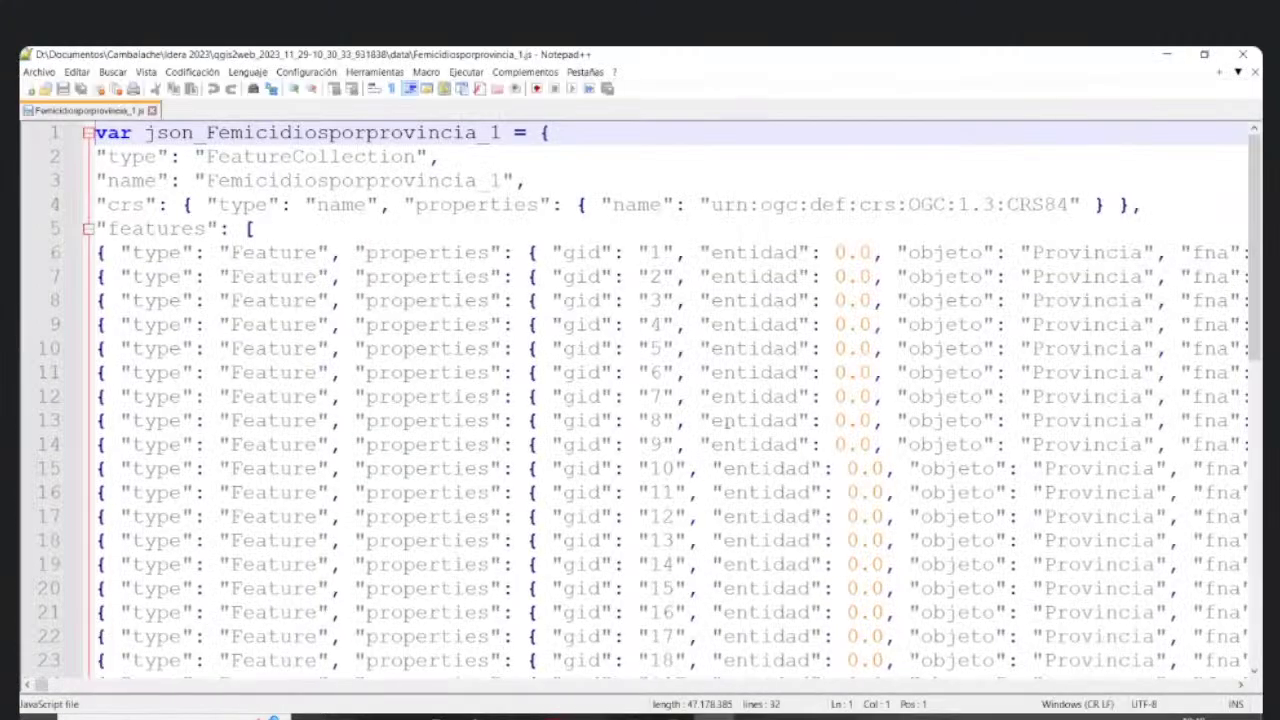
{"action": "scroll", "coordinate": [753, 400], "scroll_direction": "down", "scroll_amount": 3}
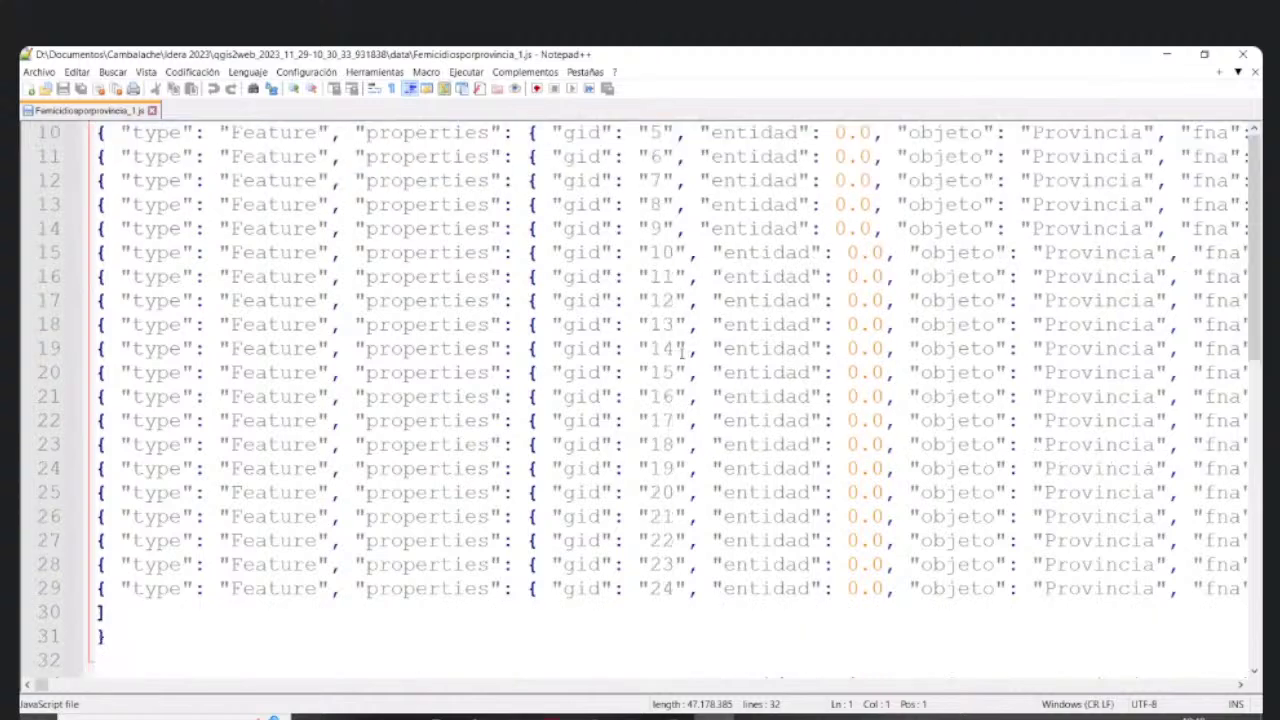
{"action": "scroll", "coordinate": [678, 350], "scroll_direction": "up", "scroll_amount": 3}
Step: Inspect the FeatureCollection header, the features array and the properties of individual records in Femicidiosporprovincia_1.js
{"action": "left_click", "coordinate": [452, 157]}
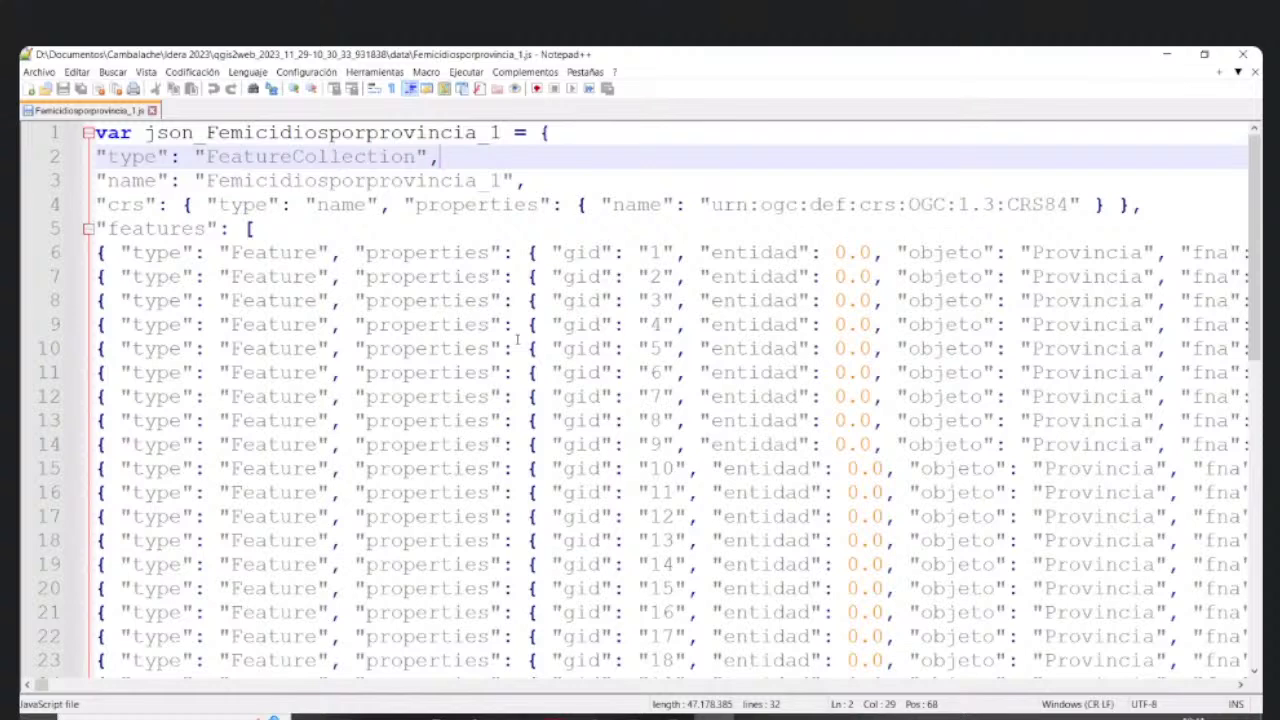
{"action": "left_click", "coordinate": [265, 232]}
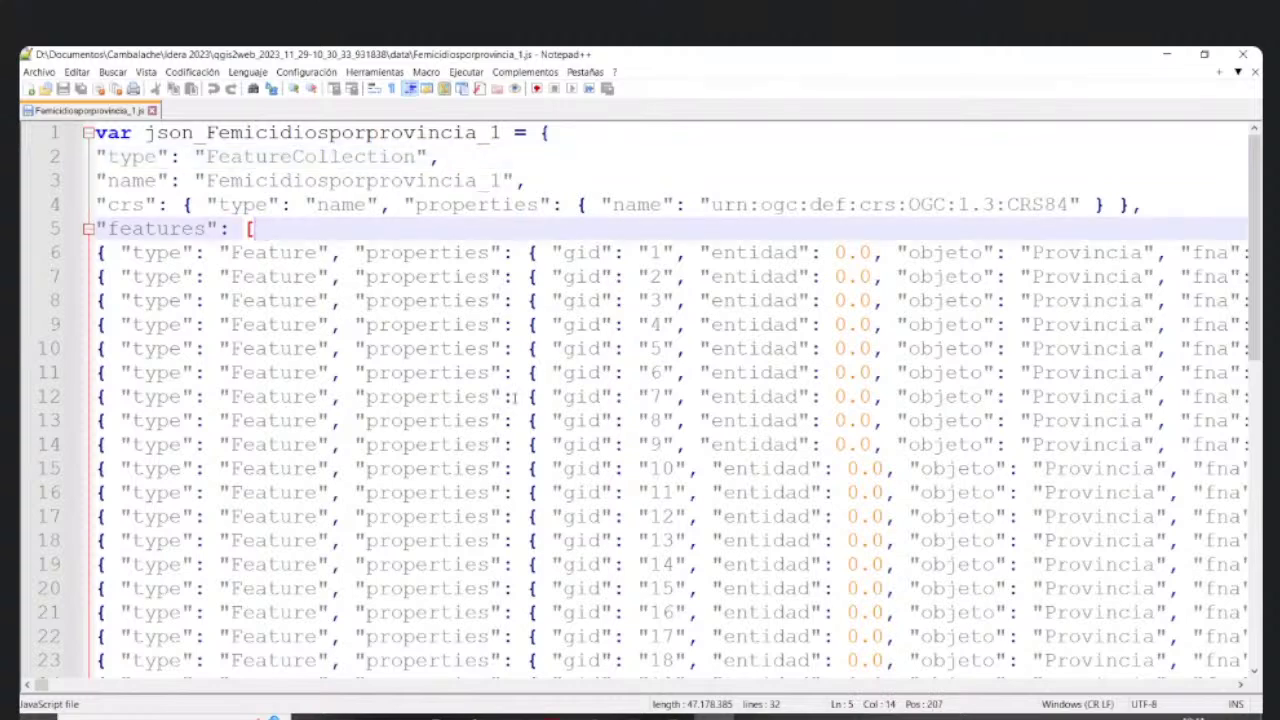
{"action": "scroll", "coordinate": [512, 397], "scroll_direction": "down", "scroll_amount": 1}
{"action": "left_click", "coordinate": [465, 444]}
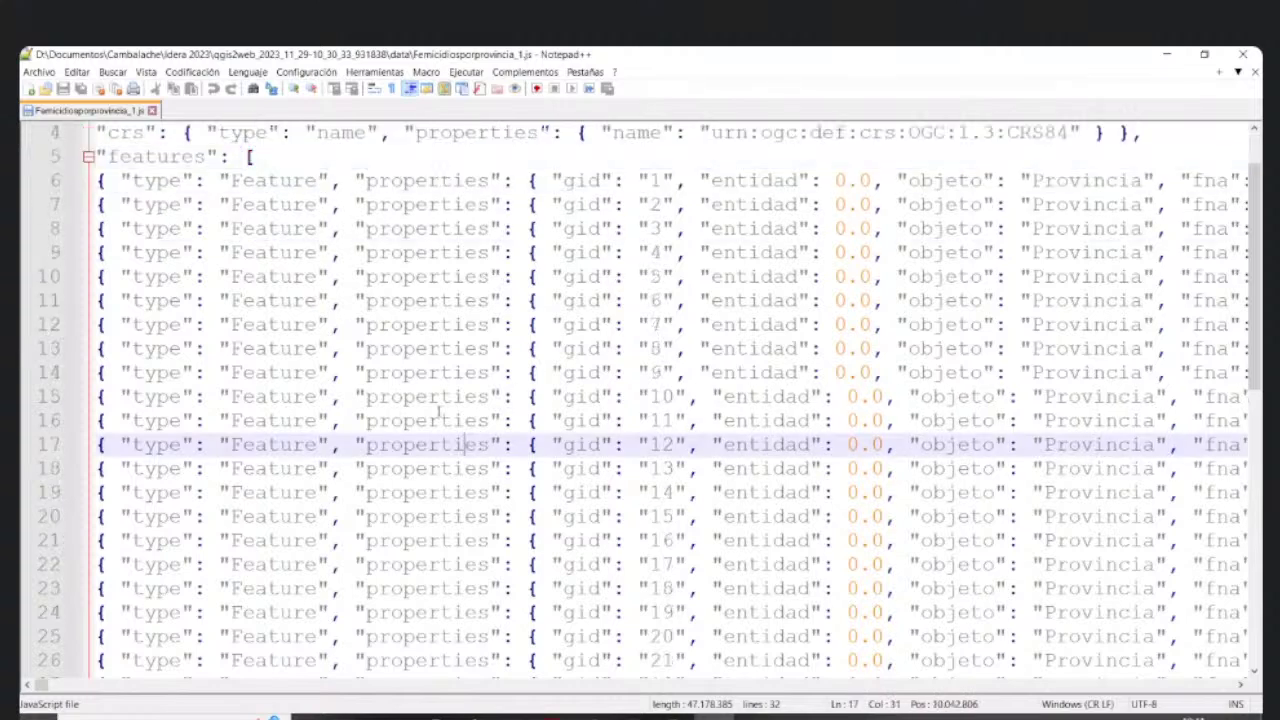
{"action": "left_click", "coordinate": [388, 397]}
{"action": "key", "text": "Right"}
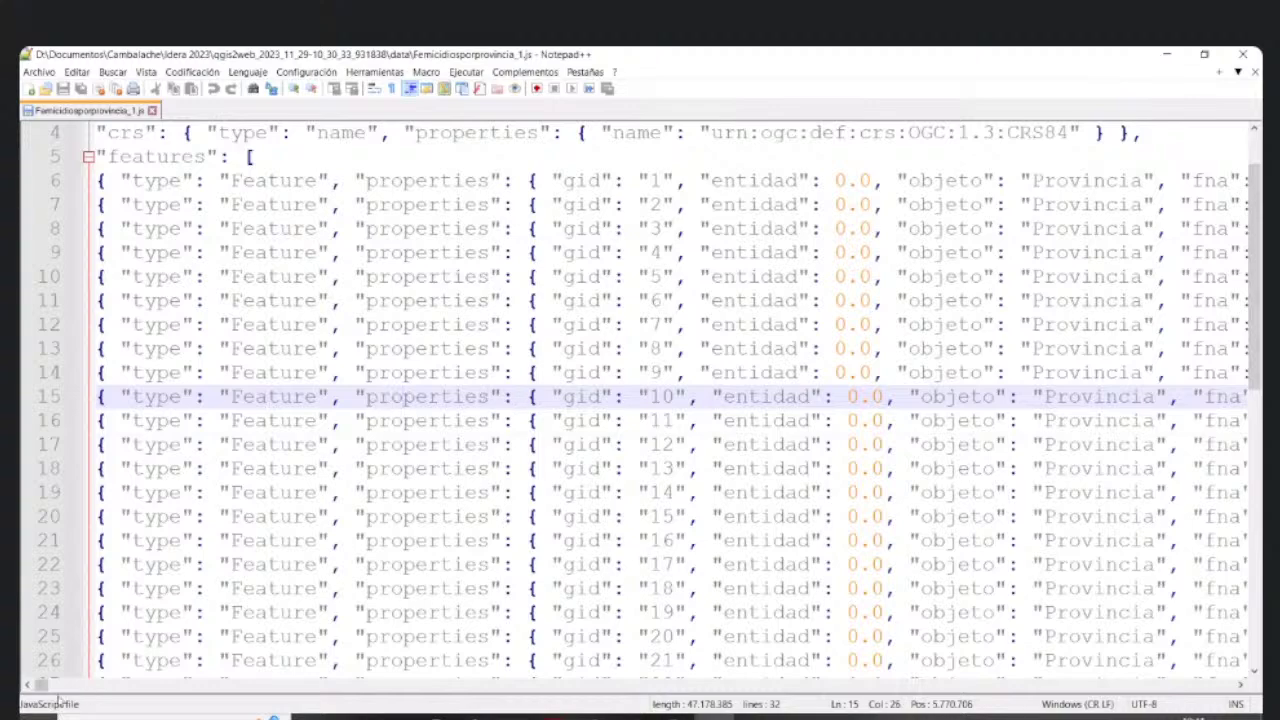
{"action": "mouse_move", "coordinate": [42, 684]}
{"action": "left_mouse_down"}
{"action": "mouse_move", "coordinate": [54, 685]}
{"action": "mouse_move", "coordinate": [32, 698]}
{"action": "mouse_move", "coordinate": [108, 686]}
{"action": "mouse_move", "coordinate": [38, 686]}
{"action": "left_mouse_up"}
{"action": "left_click", "coordinate": [453, 372]}
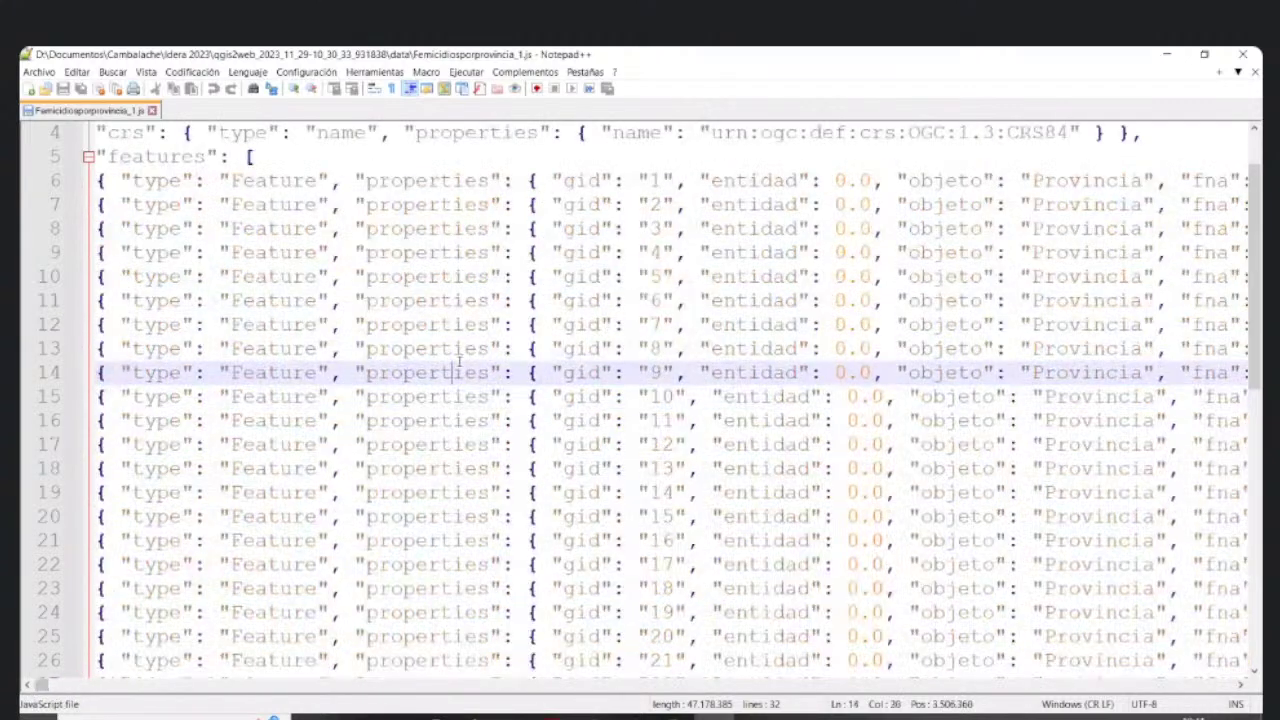
Step: Look through the province records to the end of Femicidiosporprovincia_1.js and return to the first record
{"action": "scroll", "coordinate": [463, 372], "scroll_direction": "down", "scroll_amount": 1}
{"action": "scroll", "coordinate": [463, 372], "scroll_direction": "down", "scroll_amount": 2}
{"action": "scroll", "coordinate": [470, 372], "scroll_direction": "up", "scroll_amount": 1}
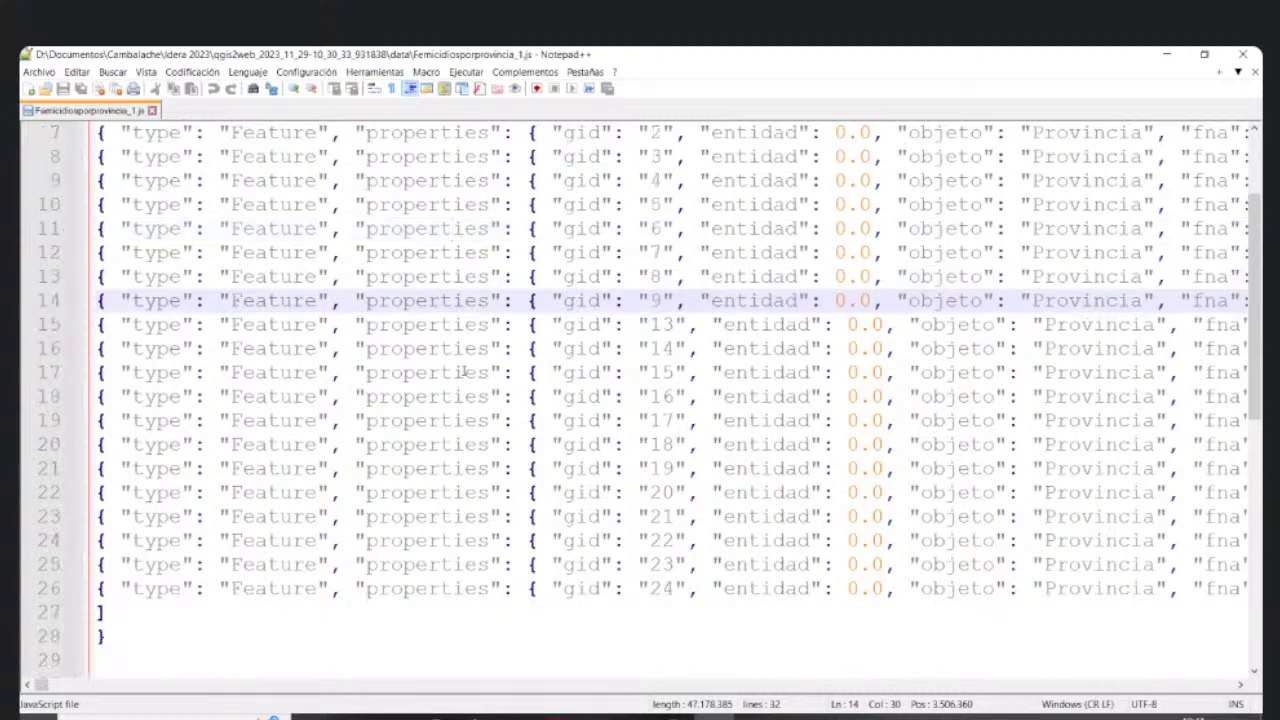
{"action": "scroll", "coordinate": [490, 370], "scroll_direction": "up", "scroll_amount": 3}
{"action": "left_click", "coordinate": [378, 252]}
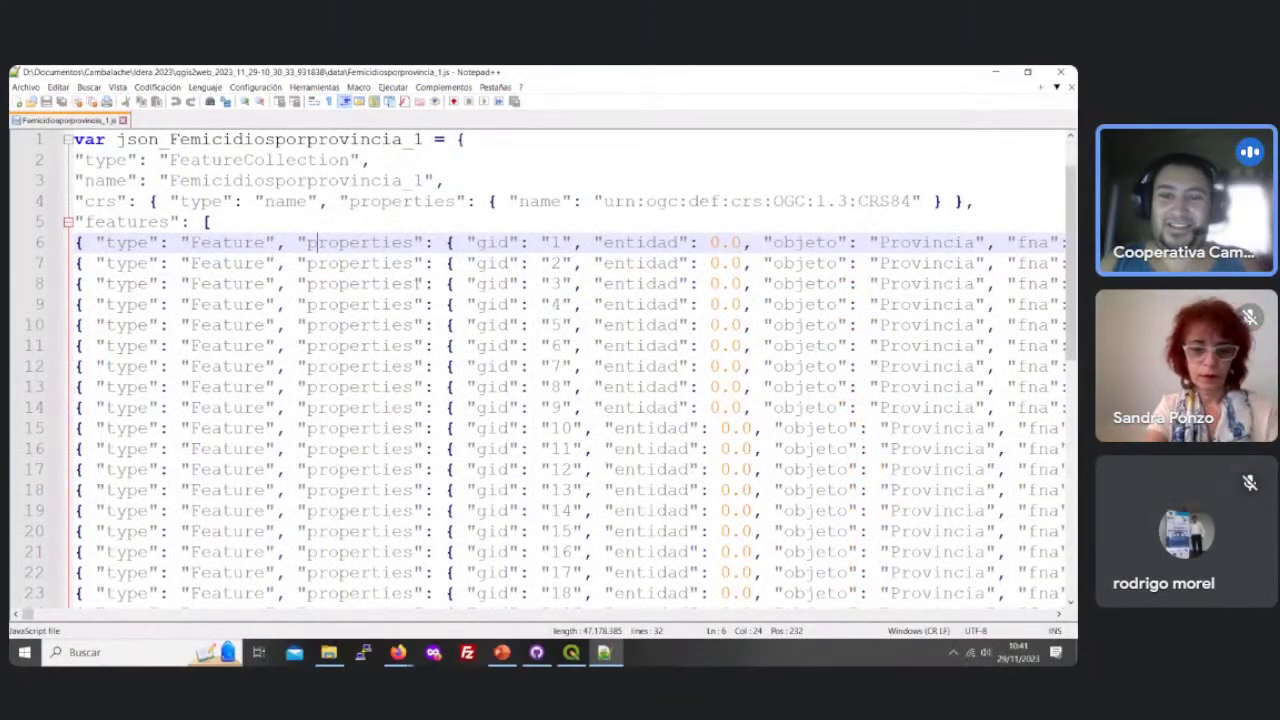
{"action": "scroll", "coordinate": [358, 312], "scroll_direction": "down", "scroll_amount": 3}
{"action": "scroll", "coordinate": [428, 304], "scroll_direction": "up", "scroll_amount": 3}
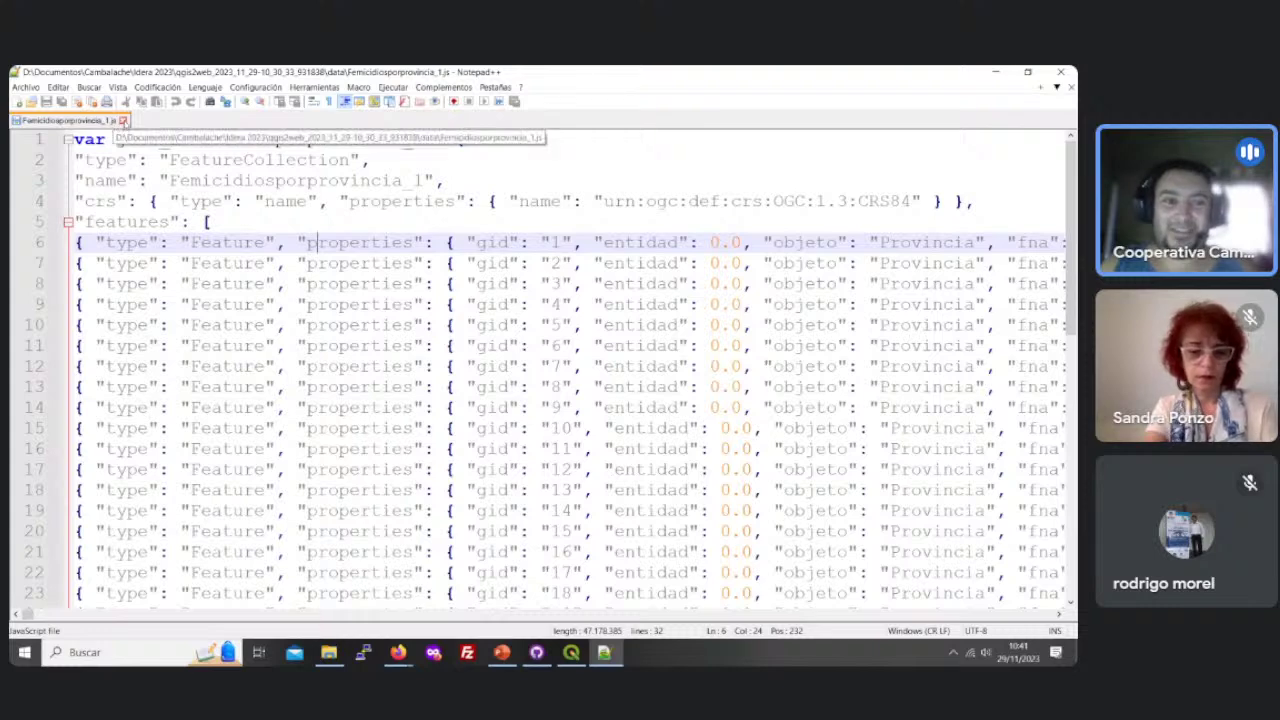
Step: Close Femicidiosporprovincia_1.js and Notepad++, glance at the QGIS project and return to the export's data folder
{"action": "left_click", "coordinate": [123, 120]}
{"action": "left_click", "coordinate": [1061, 72]}
{"action": "left_click_drag", "start_coordinate": [310, 250], "coordinate": [190, 132]}
{"action": "left_click", "coordinate": [297, 361]}
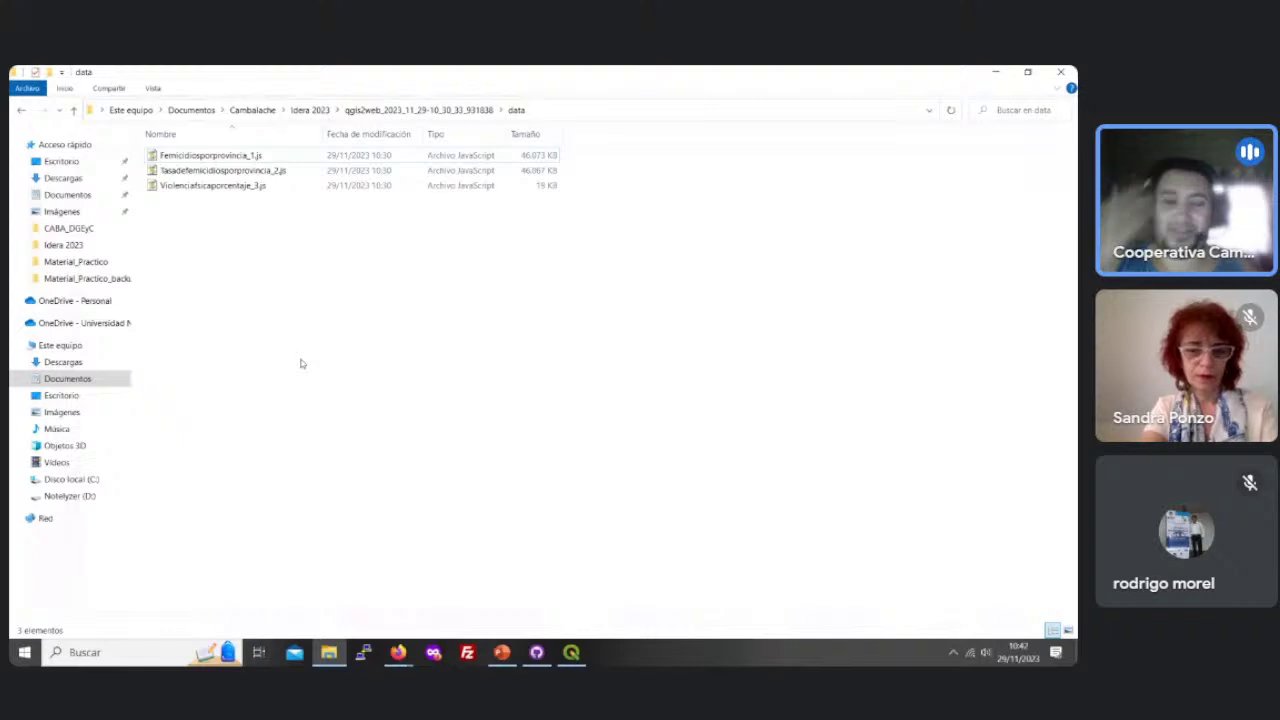
{"action": "left_click", "coordinate": [571, 652]}
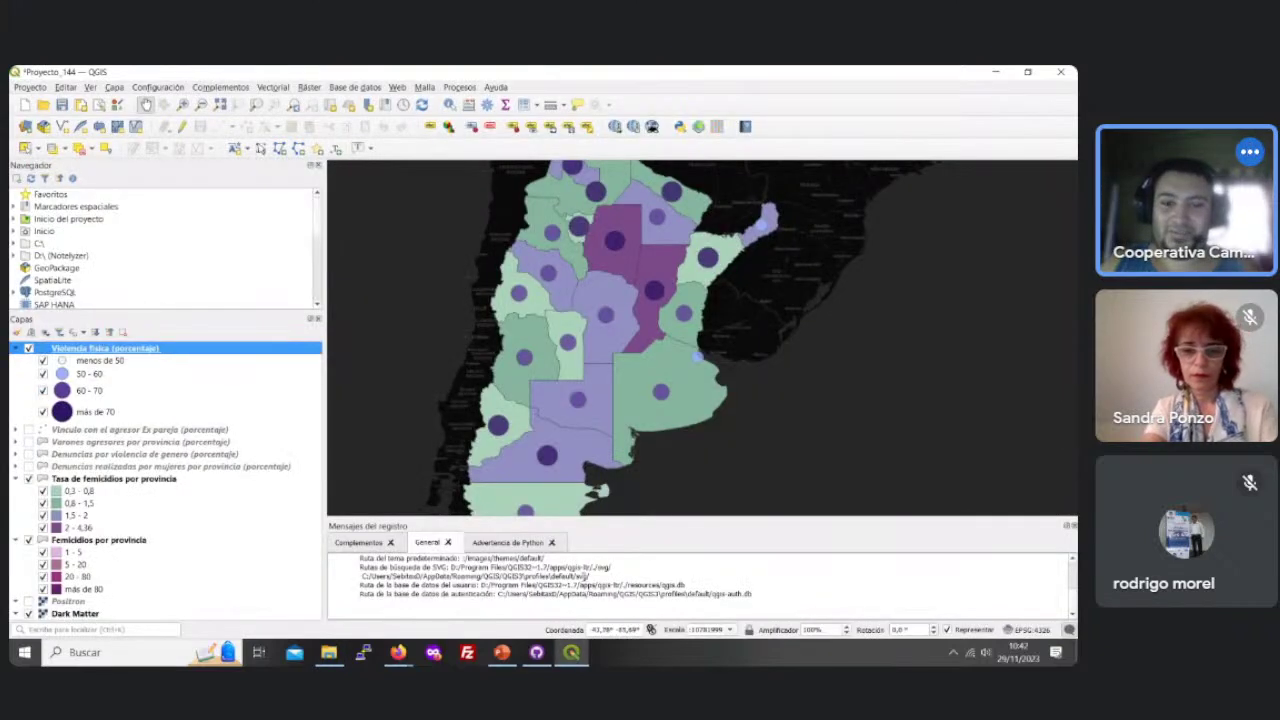
{"action": "left_click", "coordinate": [571, 652]}
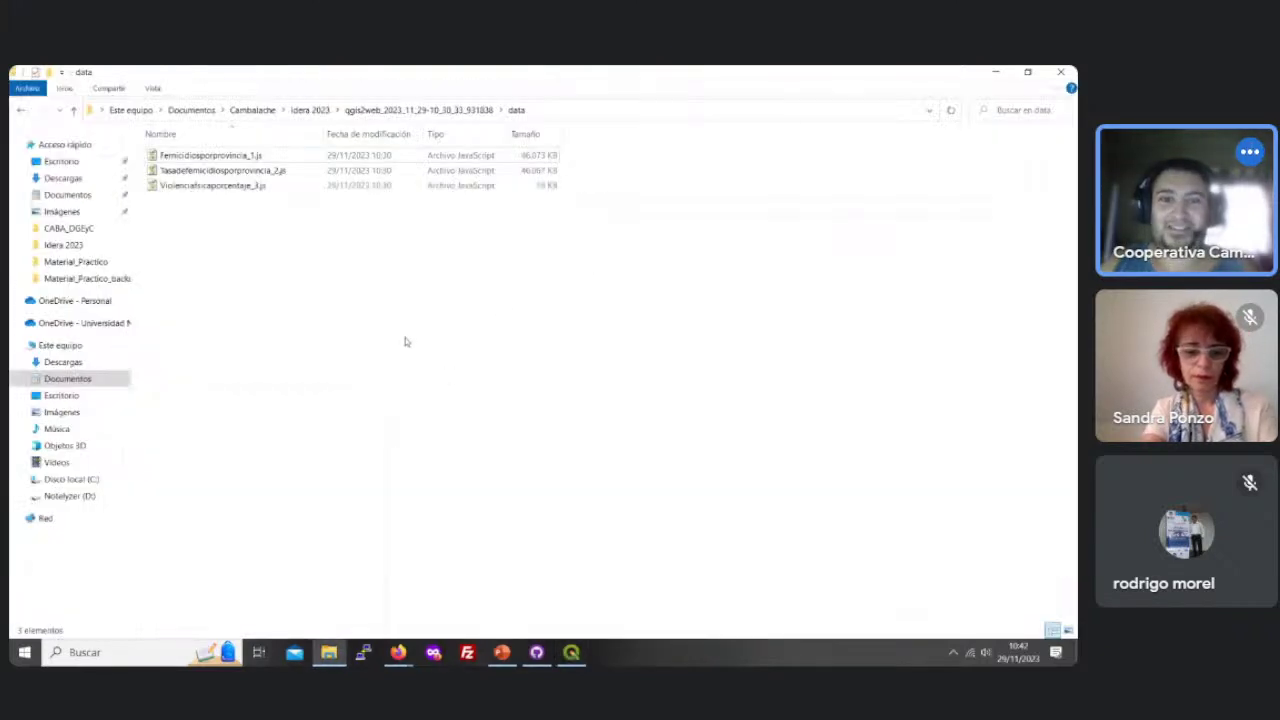
Step: Check the contents of the export's images folder, look over the map in QGIS and return to the export folder
{"action": "left_click", "coordinate": [415, 110]}
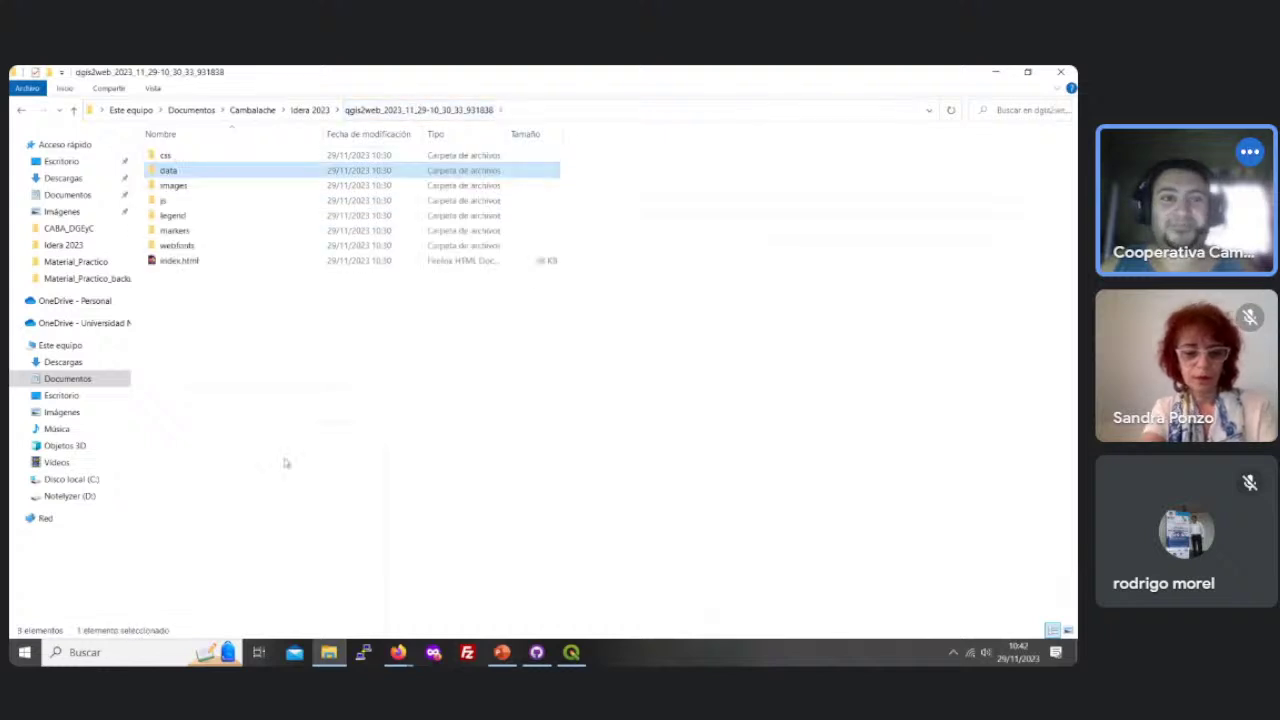
{"action": "double_click", "coordinate": [174, 186]}
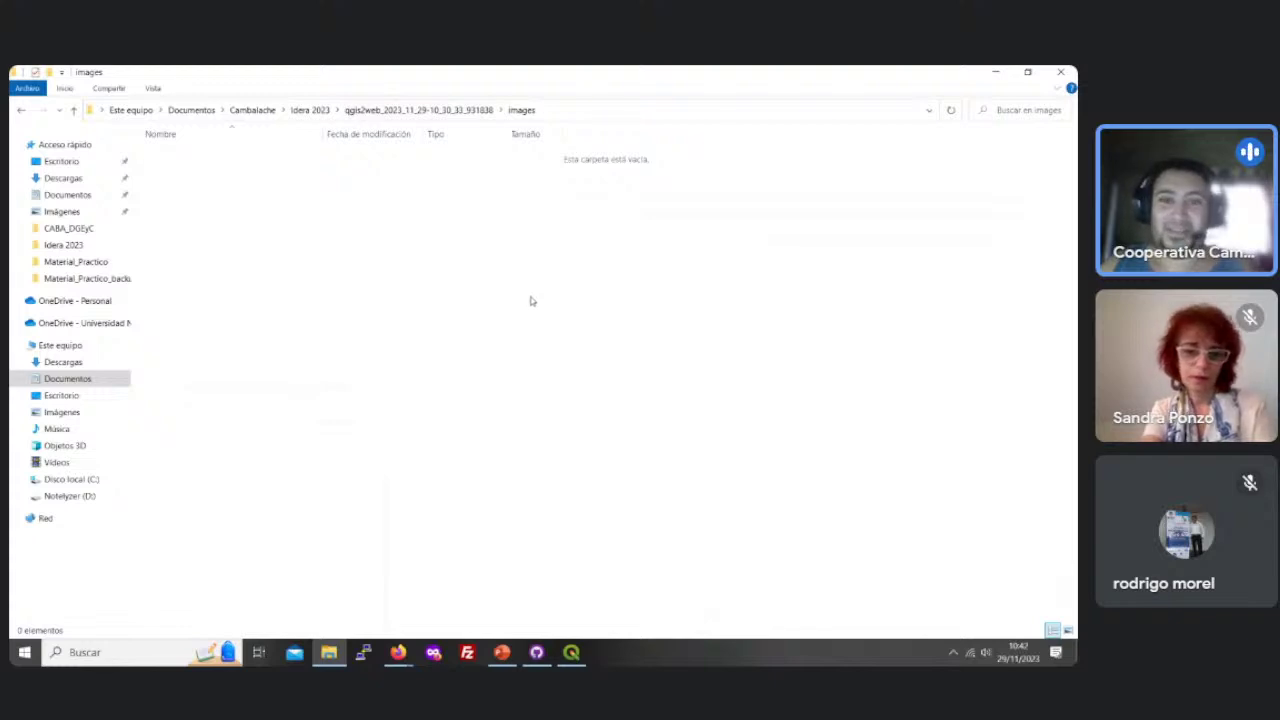
{"action": "left_click", "coordinate": [445, 110]}
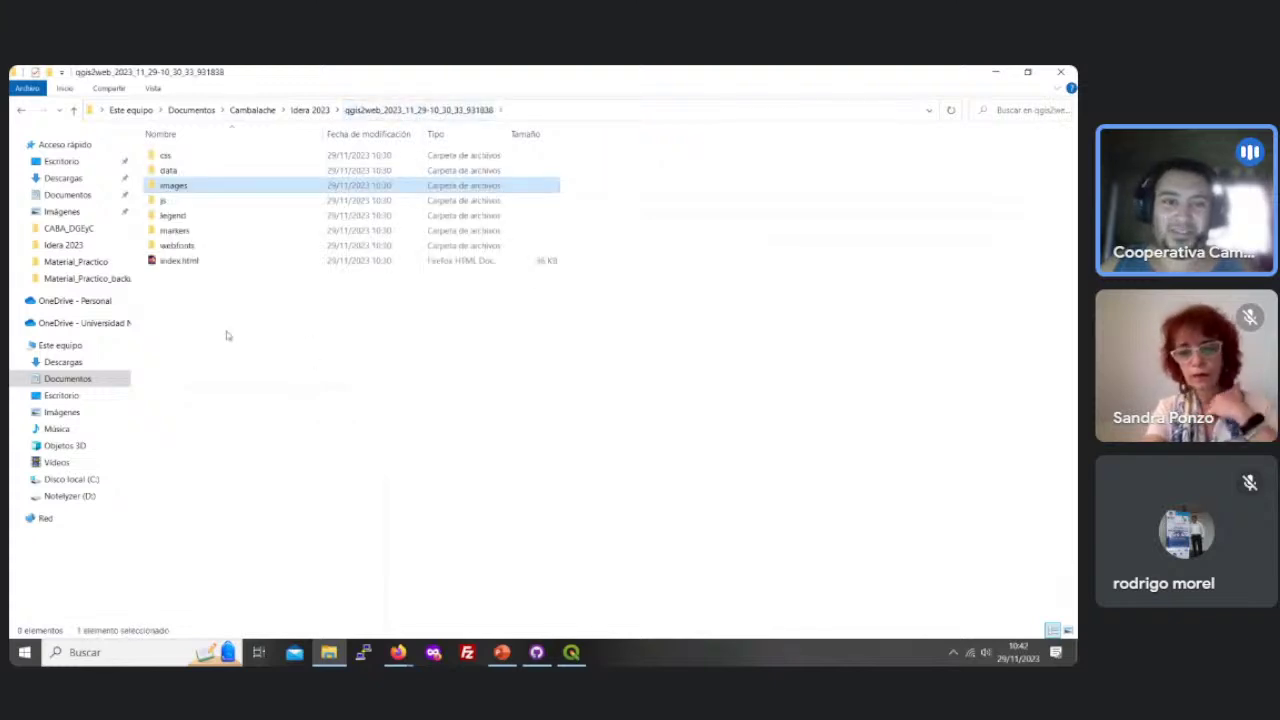
{"action": "left_click", "coordinate": [571, 652]}
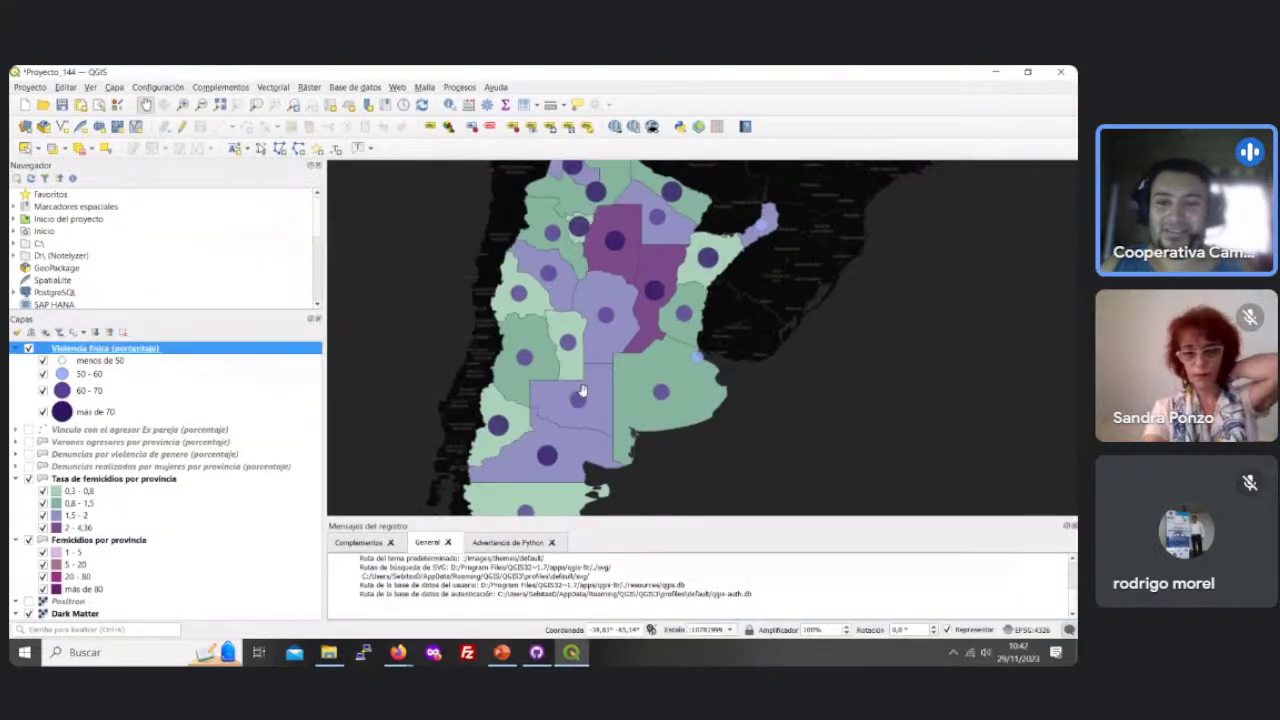
{"action": "left_click_drag", "start_coordinate": [582, 390], "coordinate": [592, 388]}
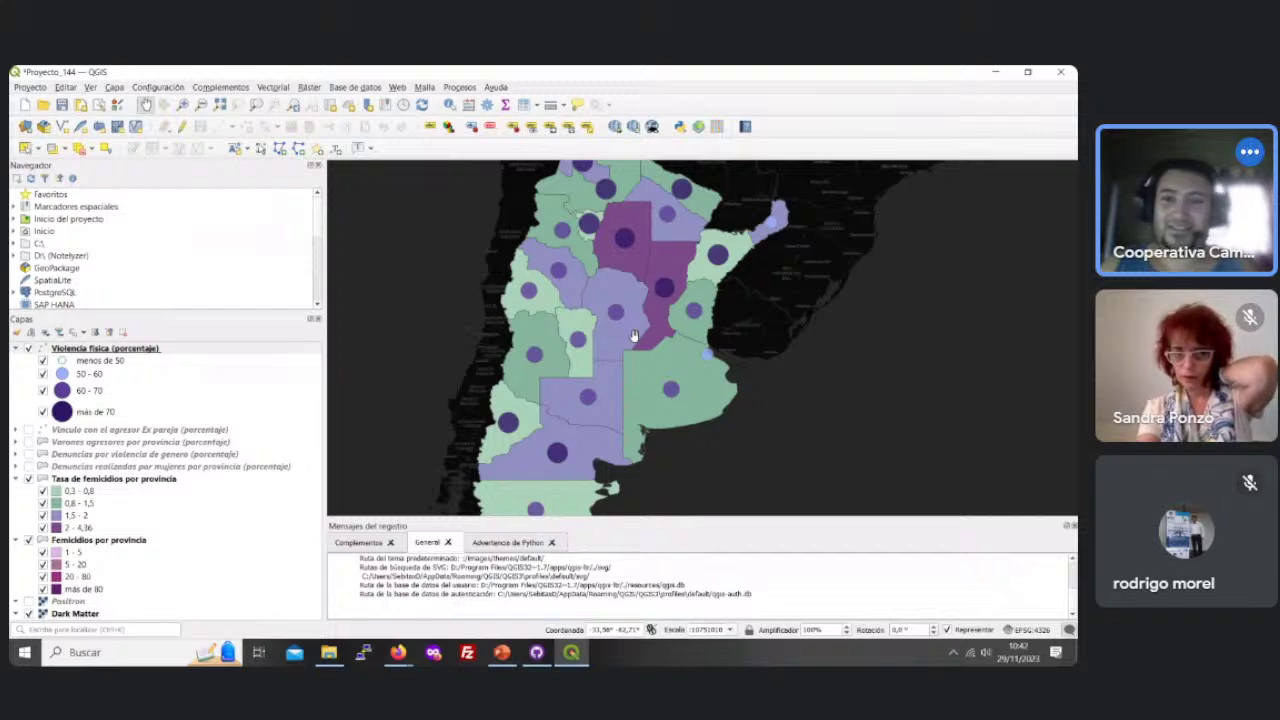
{"action": "left_click_drag", "start_coordinate": [639, 345], "coordinate": [652, 341]}
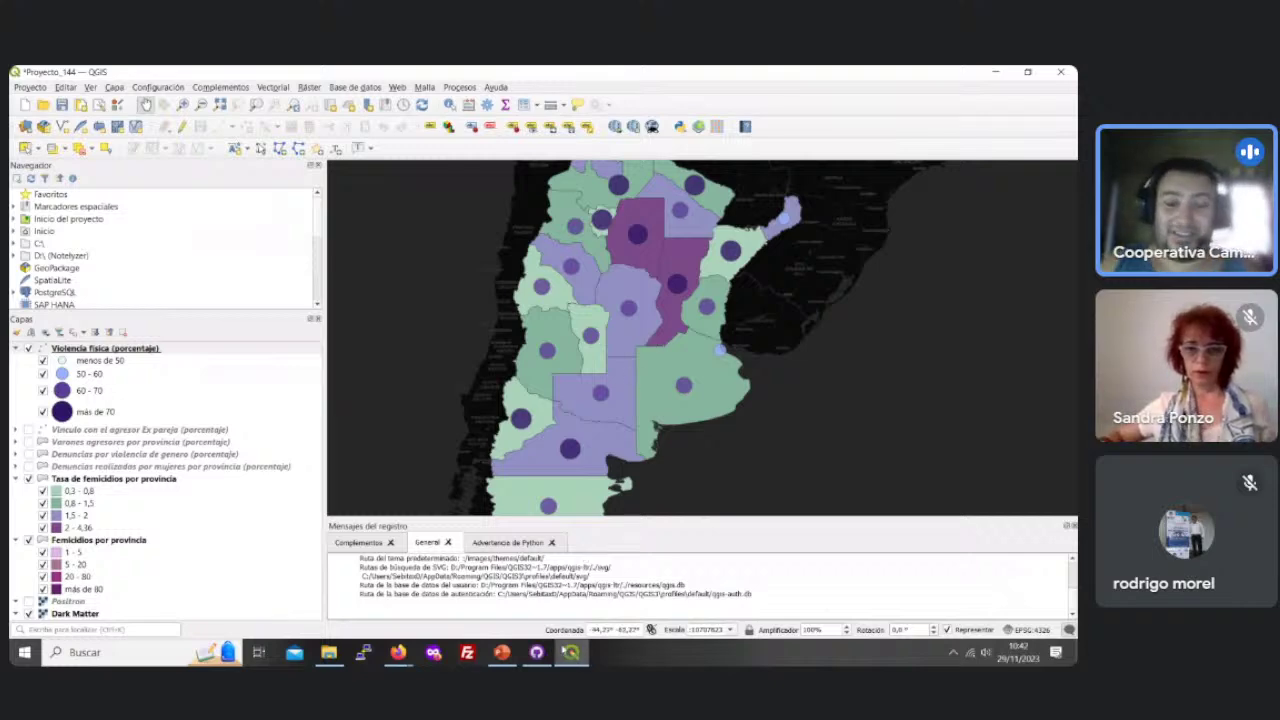
{"action": "left_click", "coordinate": [569, 653]}
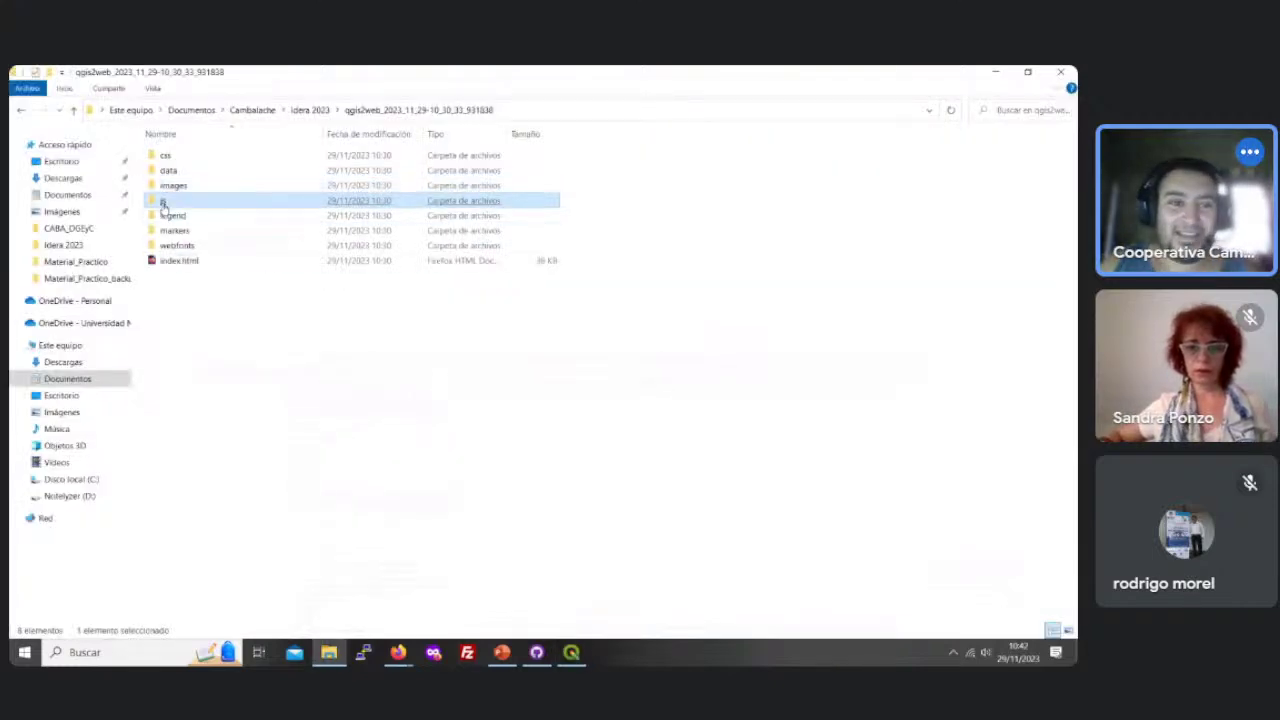
Step: Open the js folder, single out leaflet.wms.js and leaflet-control-geocoder.Geocoder.js, check the exported web map in Firefox and return to the folder
{"action": "double_click", "coordinate": [165, 201]}
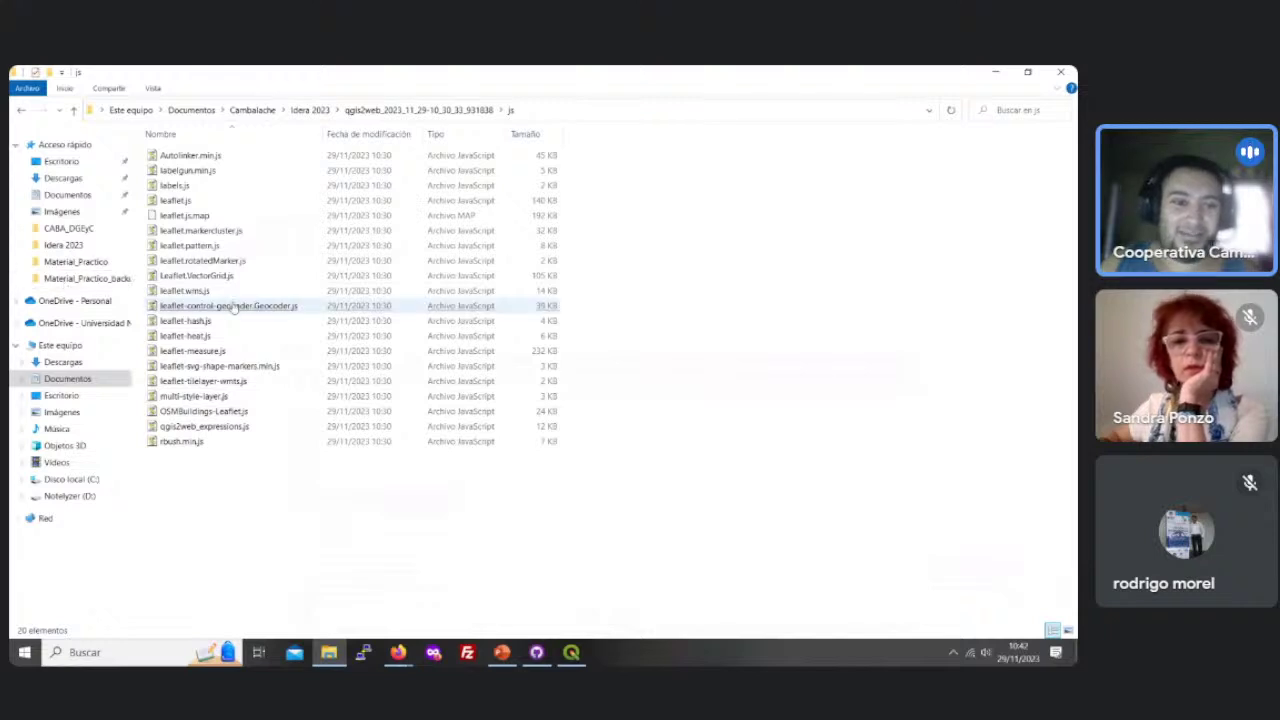
{"action": "left_click", "coordinate": [202, 291]}
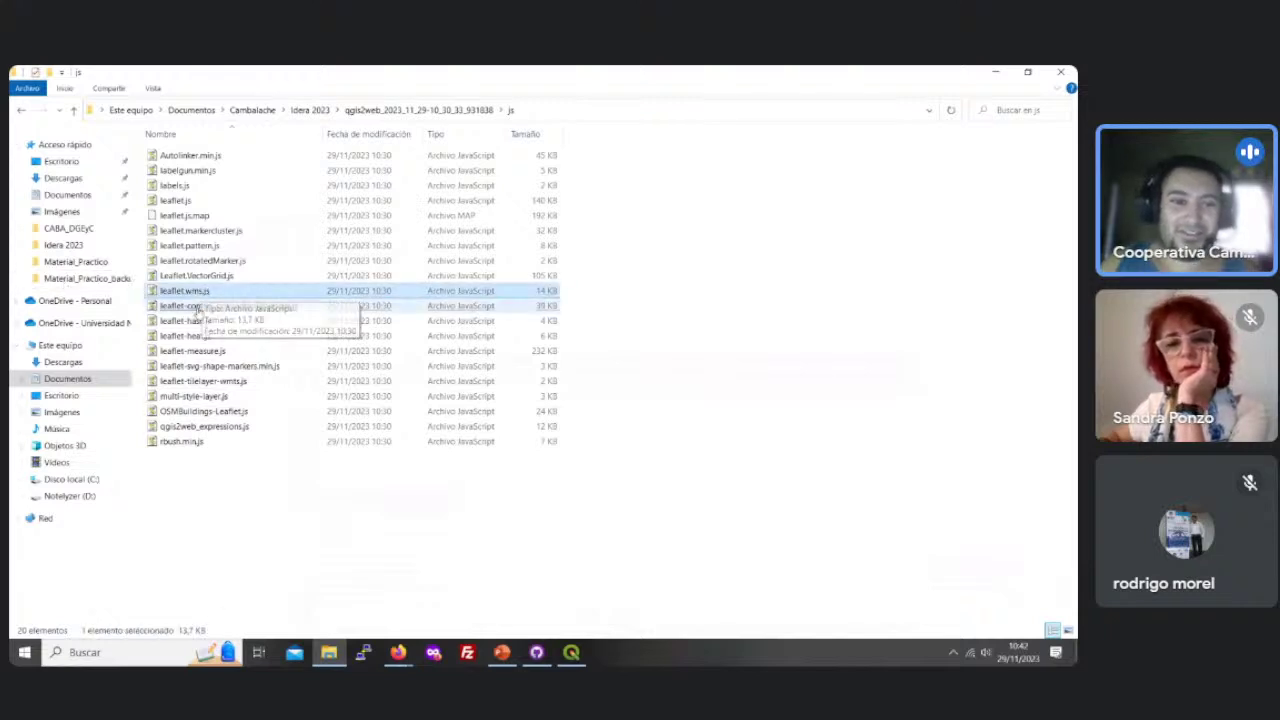
{"action": "left_click", "coordinate": [199, 308]}
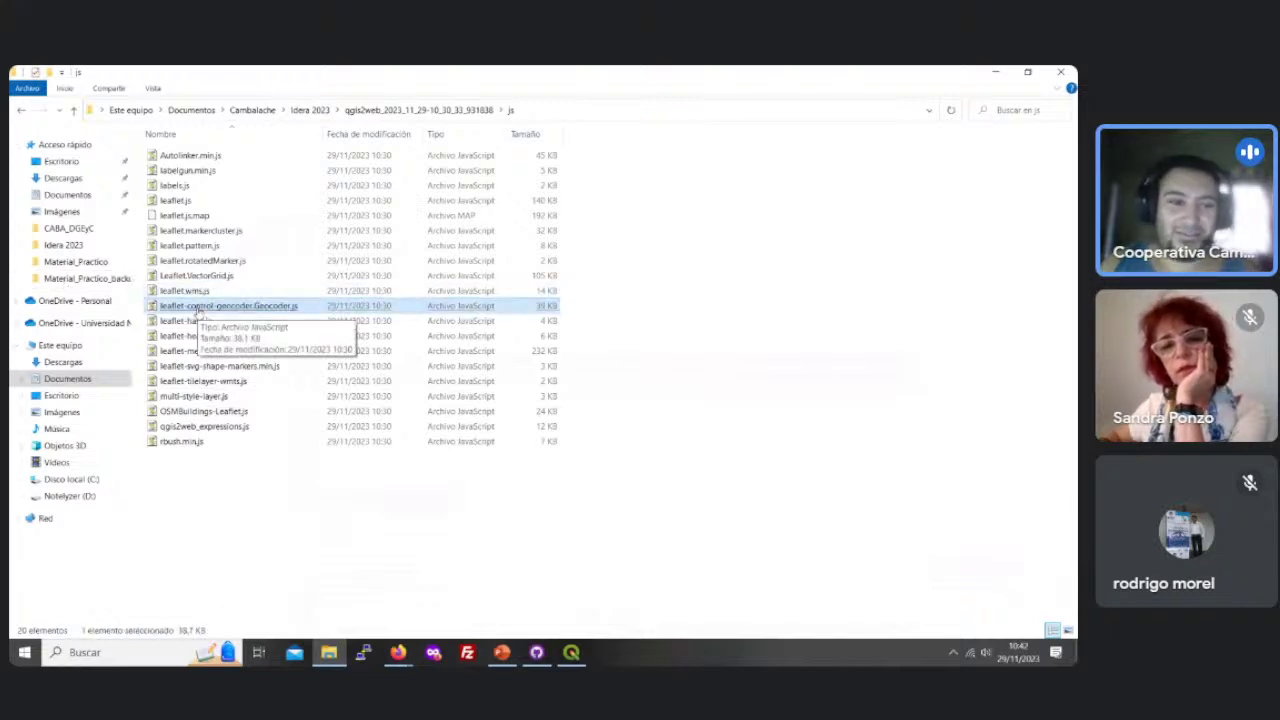
{"action": "left_click", "coordinate": [398, 652]}
{"action": "left_click", "coordinate": [322, 585]}
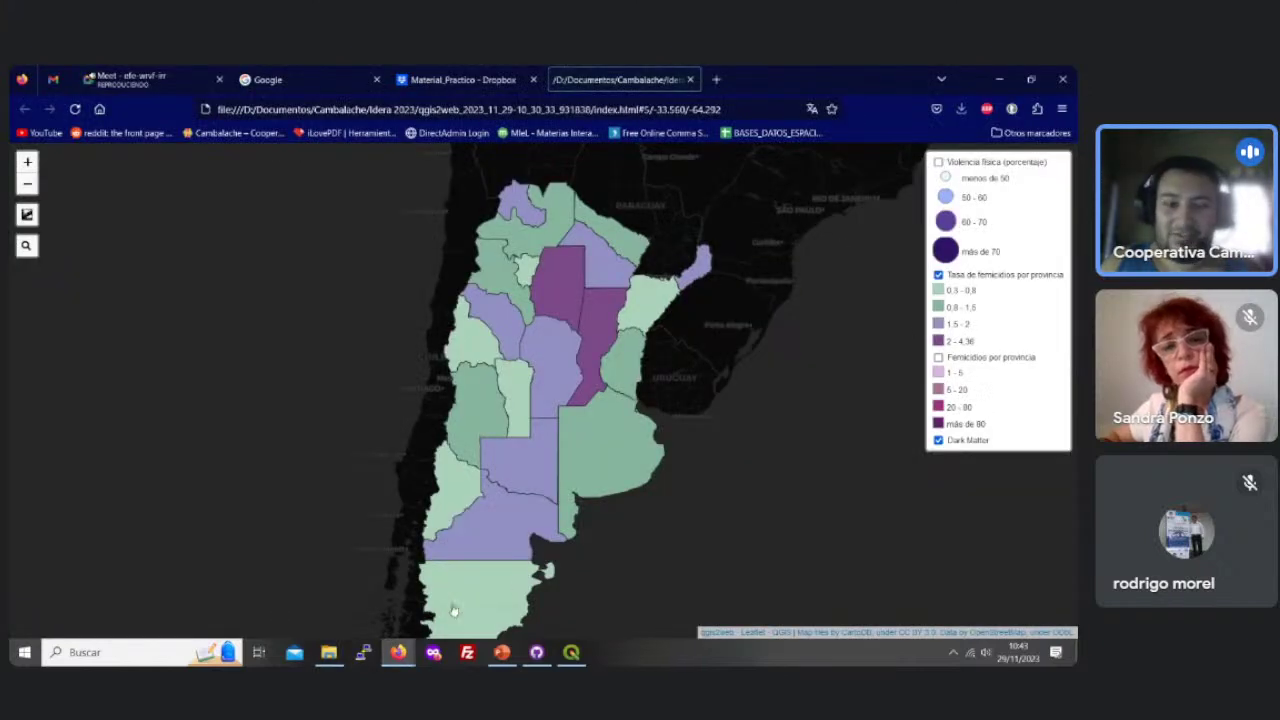
{"action": "left_click", "coordinate": [398, 645]}
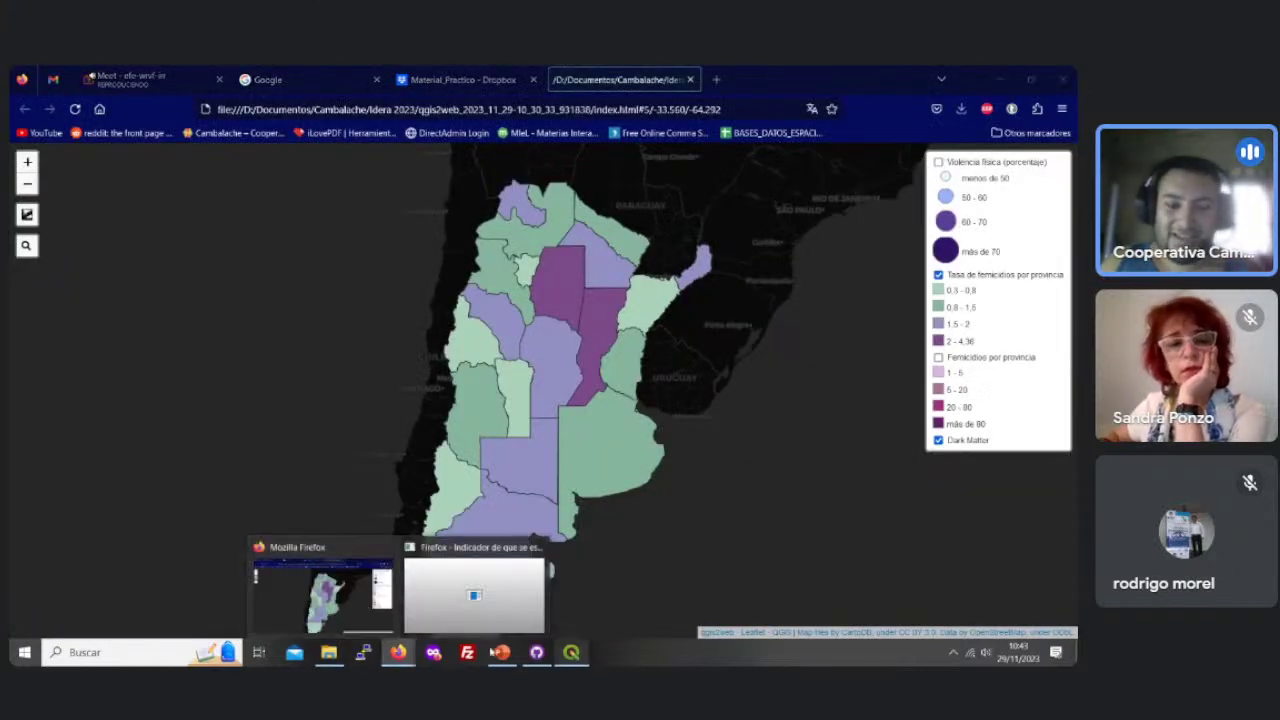
{"action": "left_click", "coordinate": [329, 652]}
{"action": "left_click", "coordinate": [341, 499]}
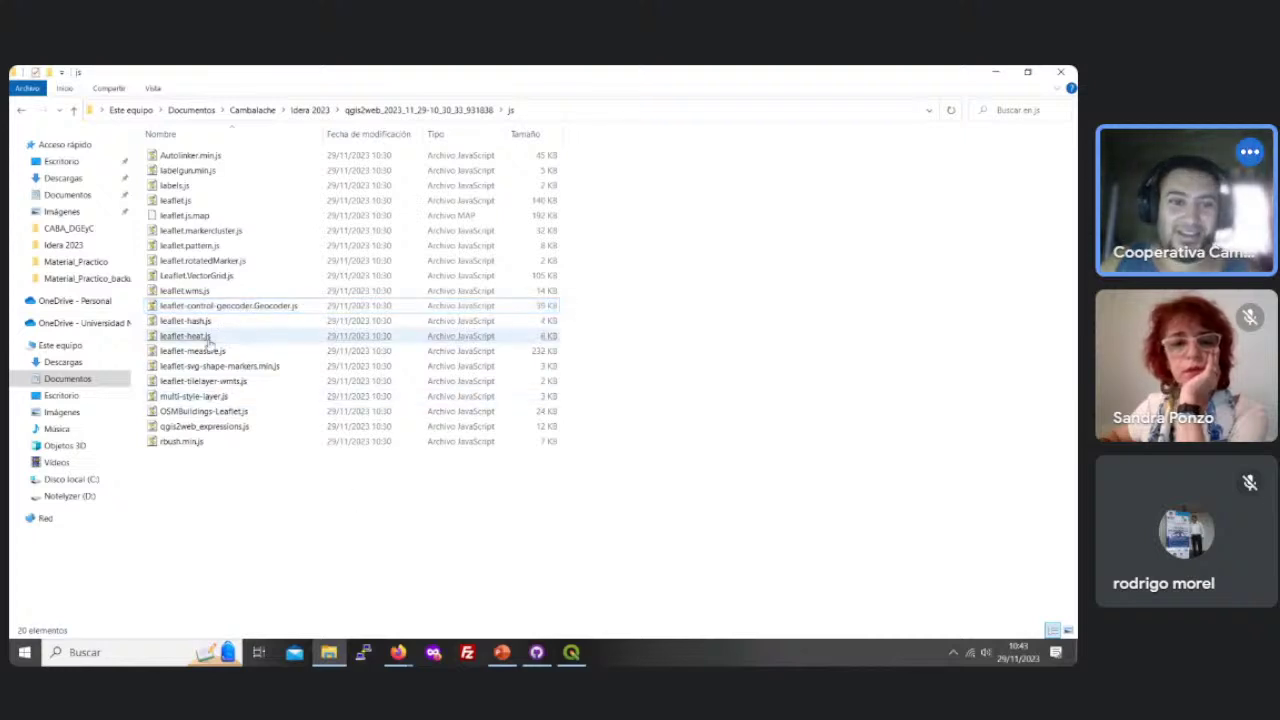
Step: Single out leaflet-heat.js in the js folder, view the exported web map in Firefox and return to the folder
{"action": "left_click", "coordinate": [208, 342]}
{"action": "left_click", "coordinate": [300, 510]}
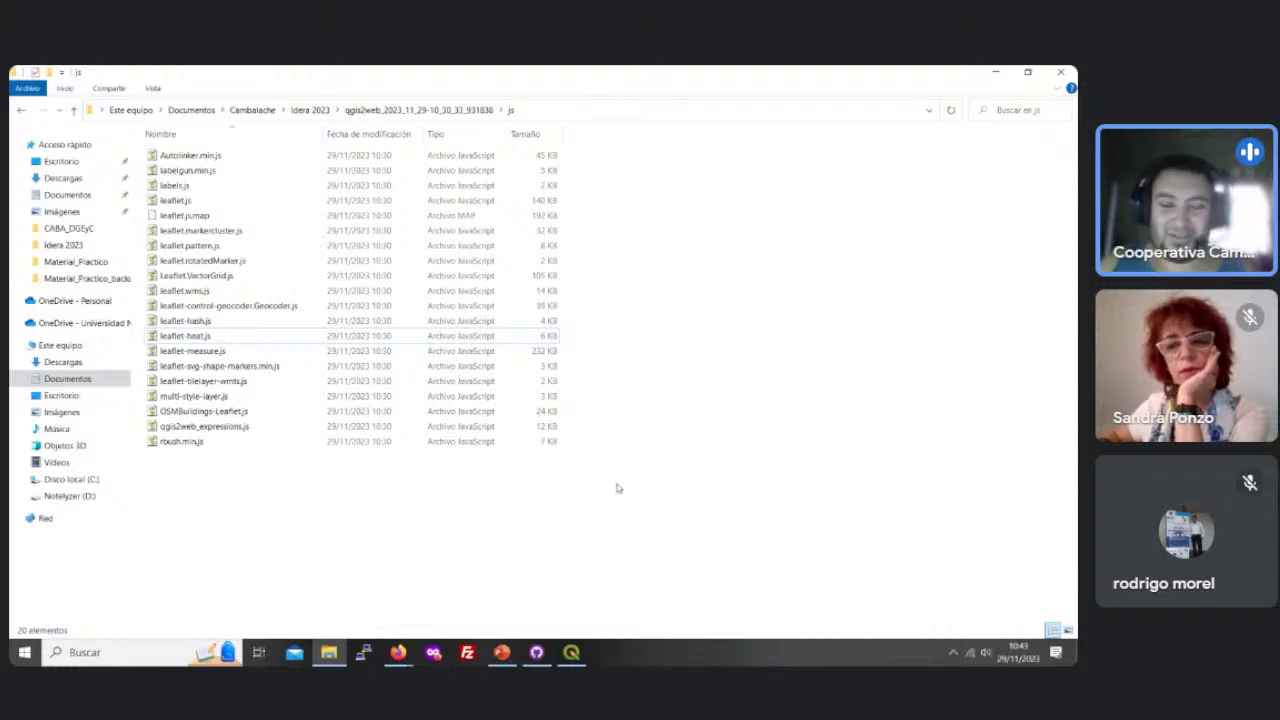
{"action": "mouse_move", "coordinate": [398, 652]}
{"action": "left_click", "coordinate": [320, 595]}
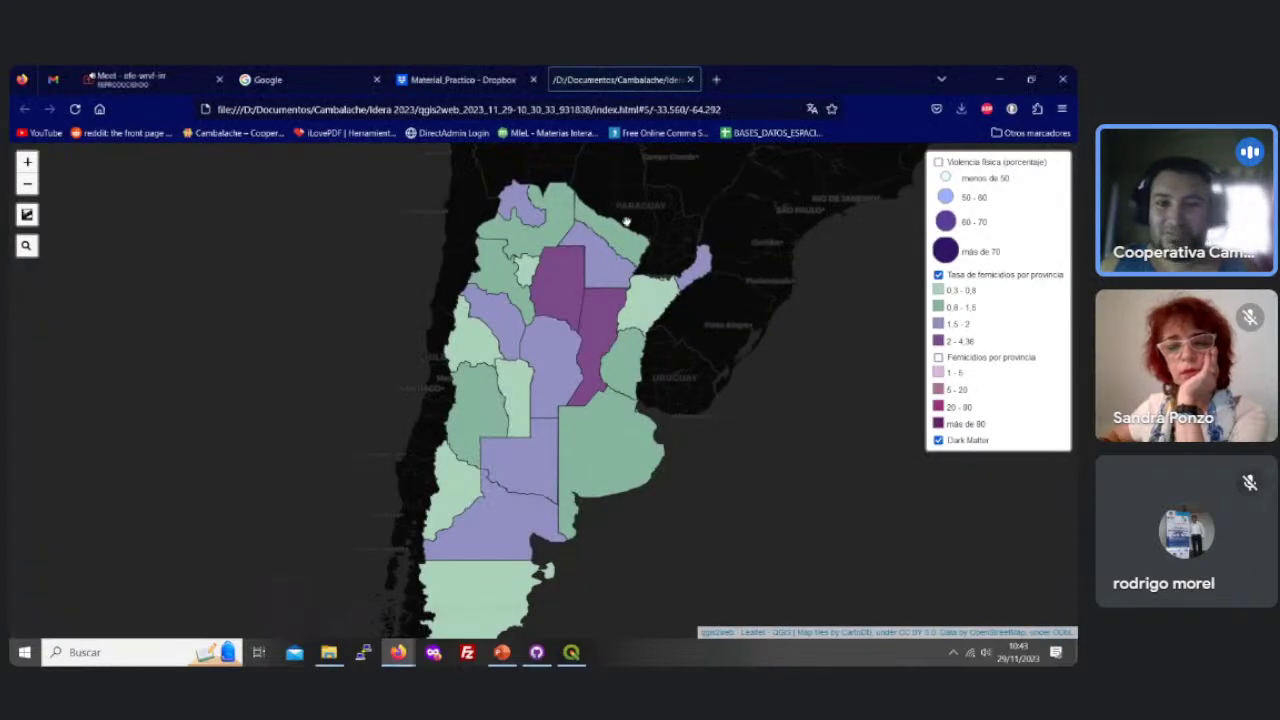
{"action": "left_click", "coordinate": [999, 79]}
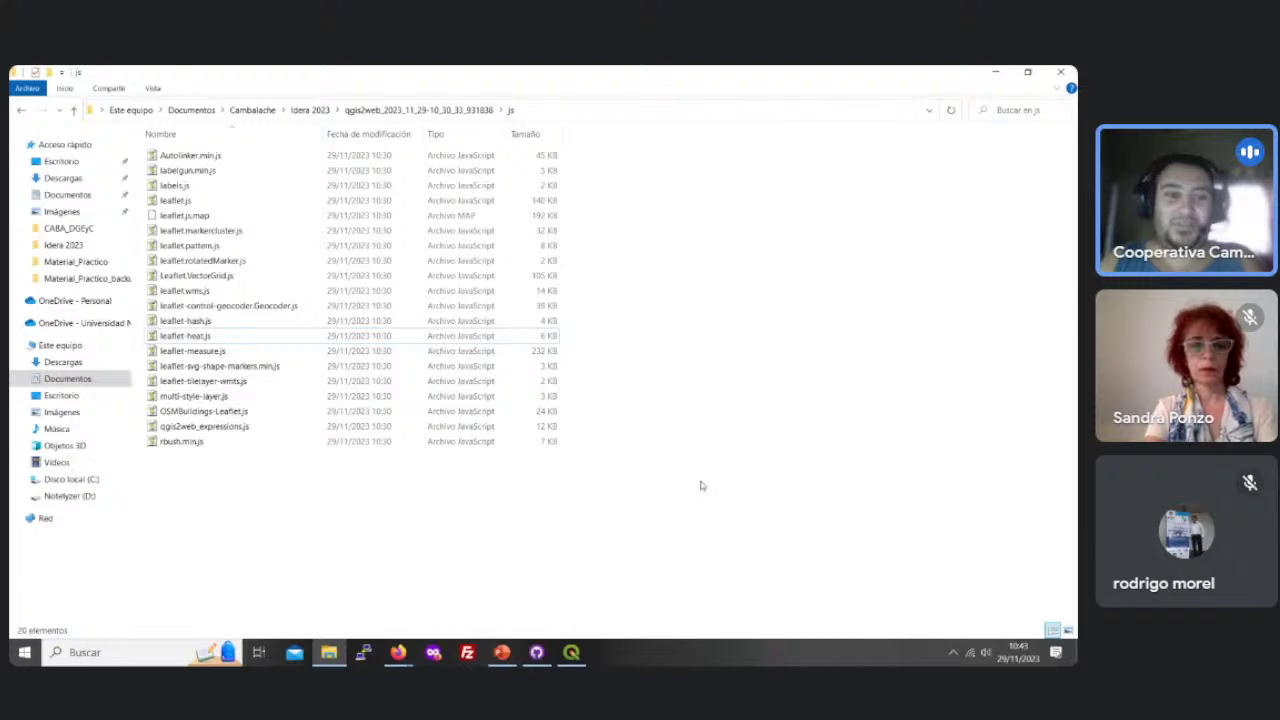
Step: Review the plugin scripts leaflet-heat.js, leaflet-tilelayer-wmts.js and leaflet.rotatedMarker.js in the js folder
{"action": "left_click", "coordinate": [198, 338]}
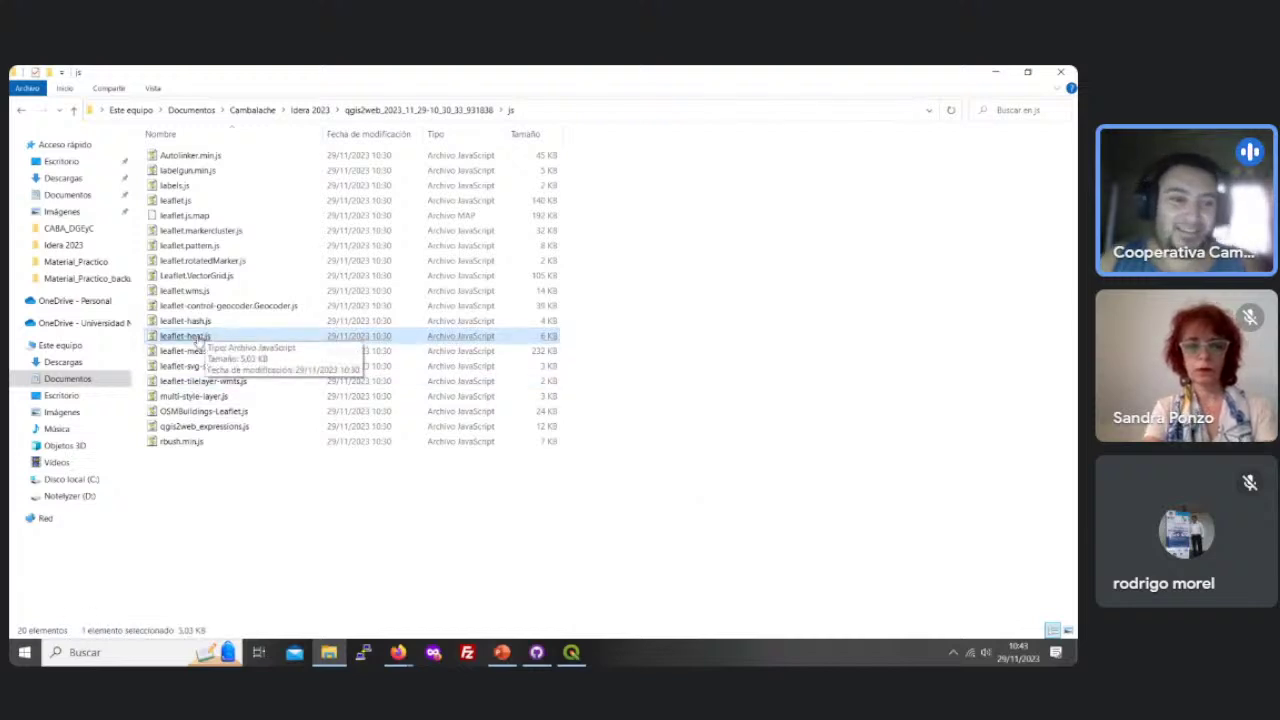
{"action": "left_click", "coordinate": [831, 477]}
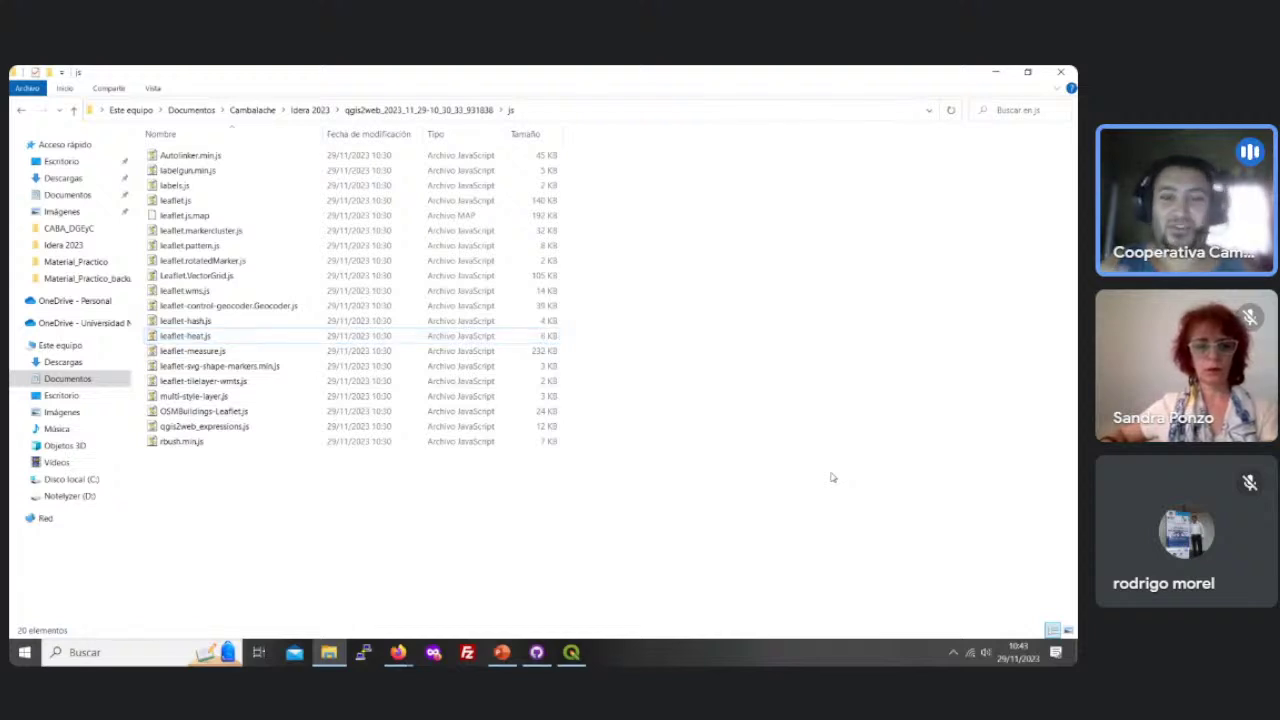
{"action": "left_click", "coordinate": [205, 381]}
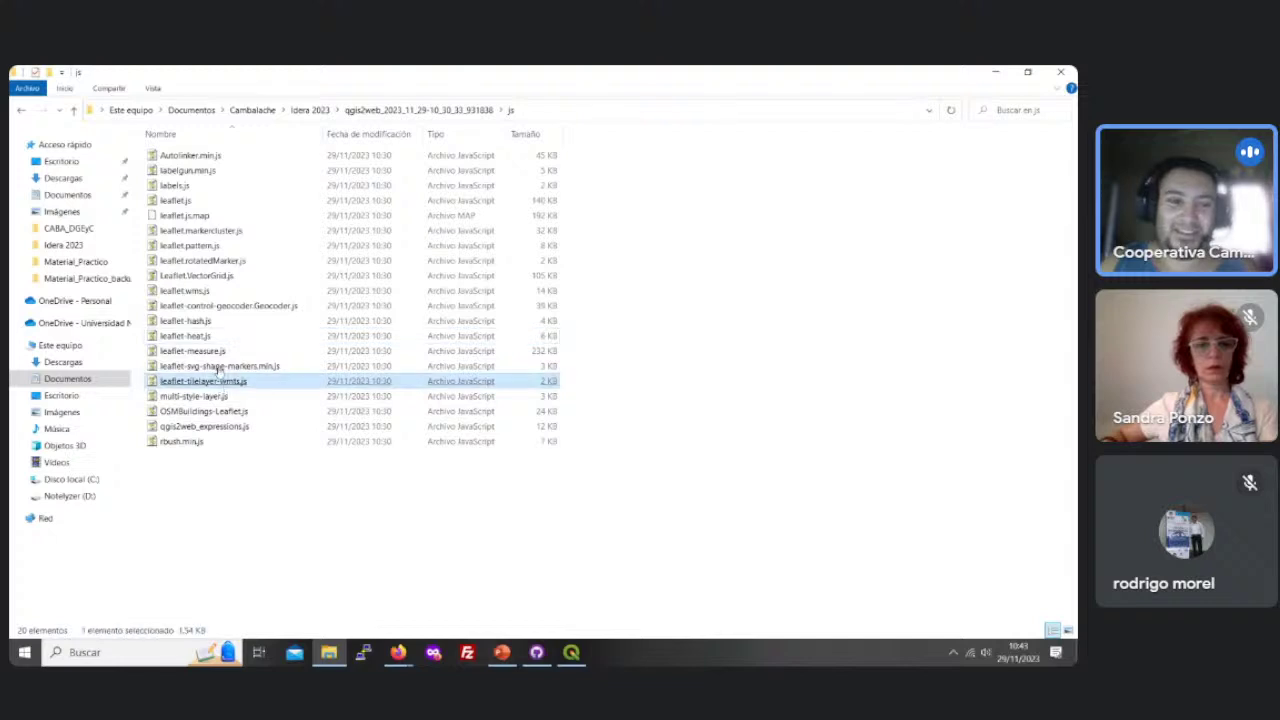
{"action": "left_click", "coordinate": [213, 262]}
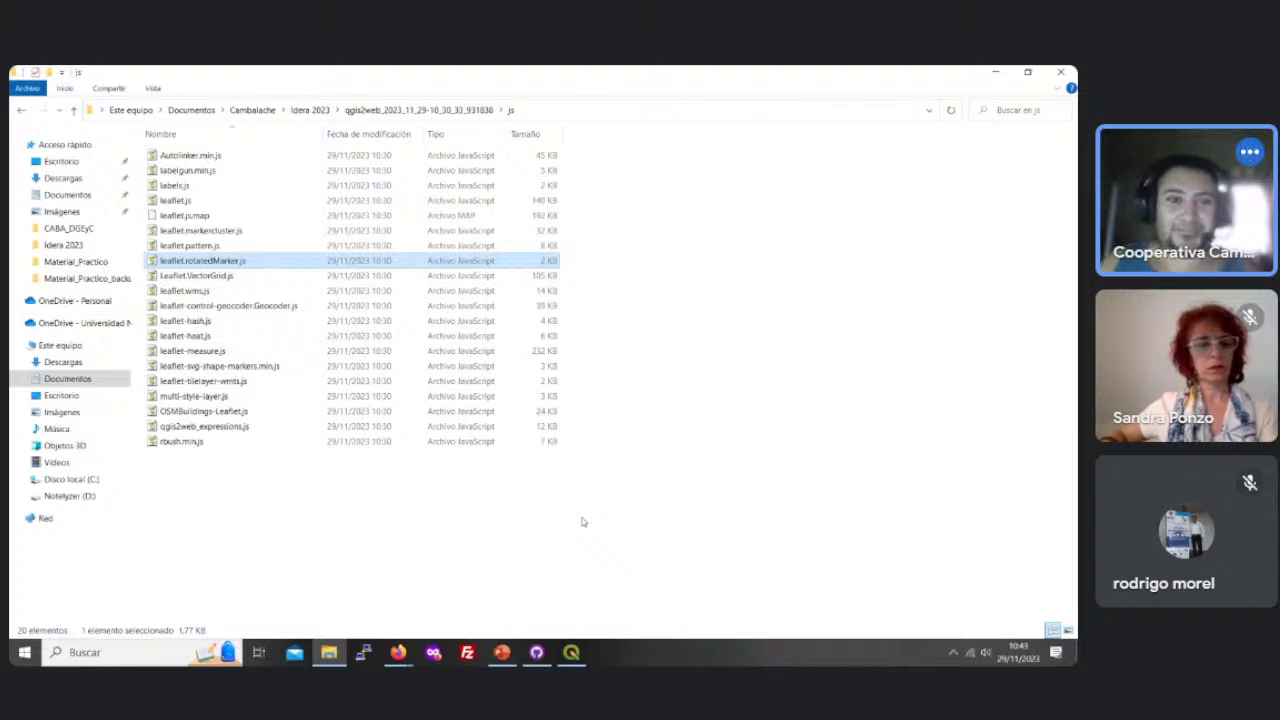
Step: Open the export's legend folder and compare its PNG symbols with the legends in QGIS and the exported web map
{"action": "left_click", "coordinate": [438, 111]}
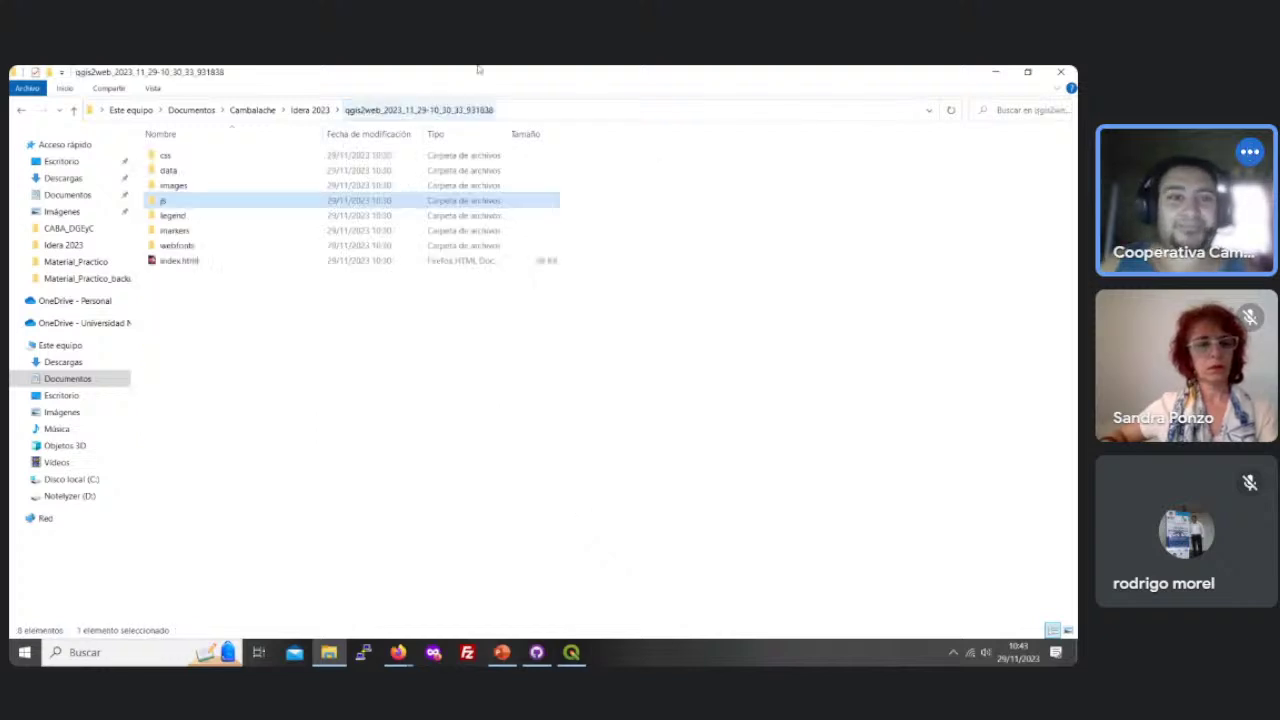
{"action": "double_click", "coordinate": [175, 216]}
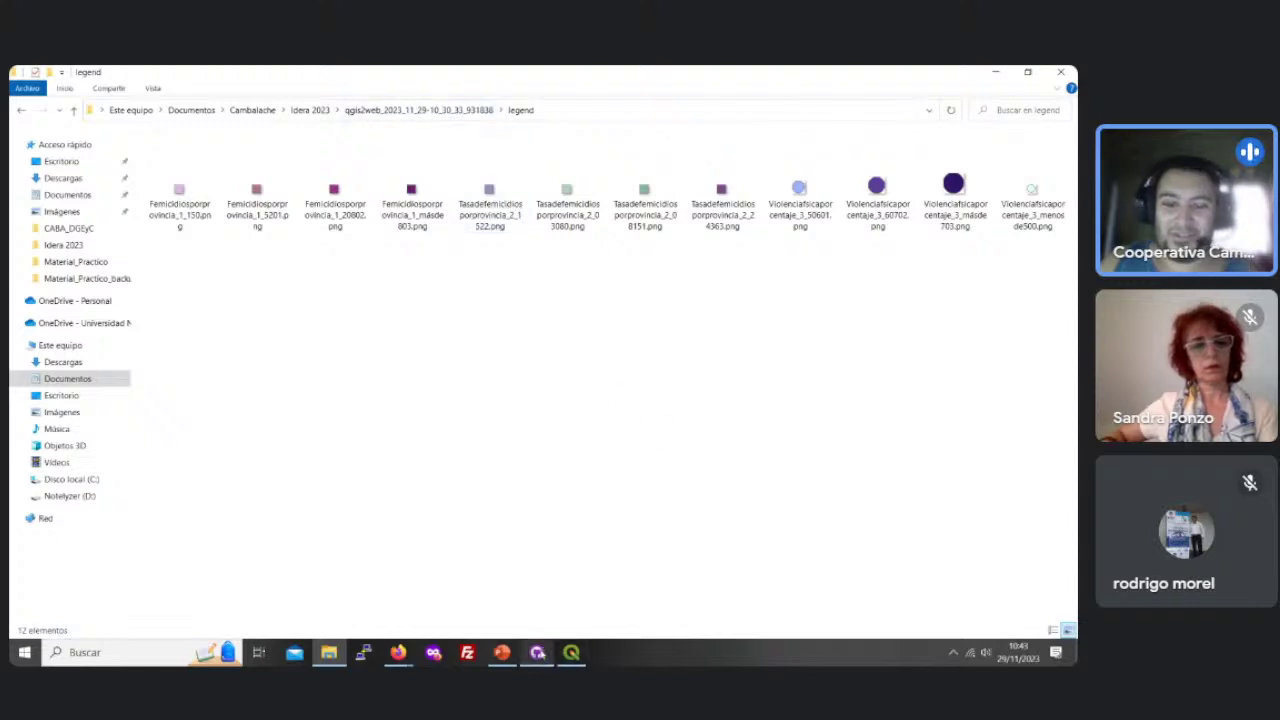
{"action": "left_click", "coordinate": [571, 652]}
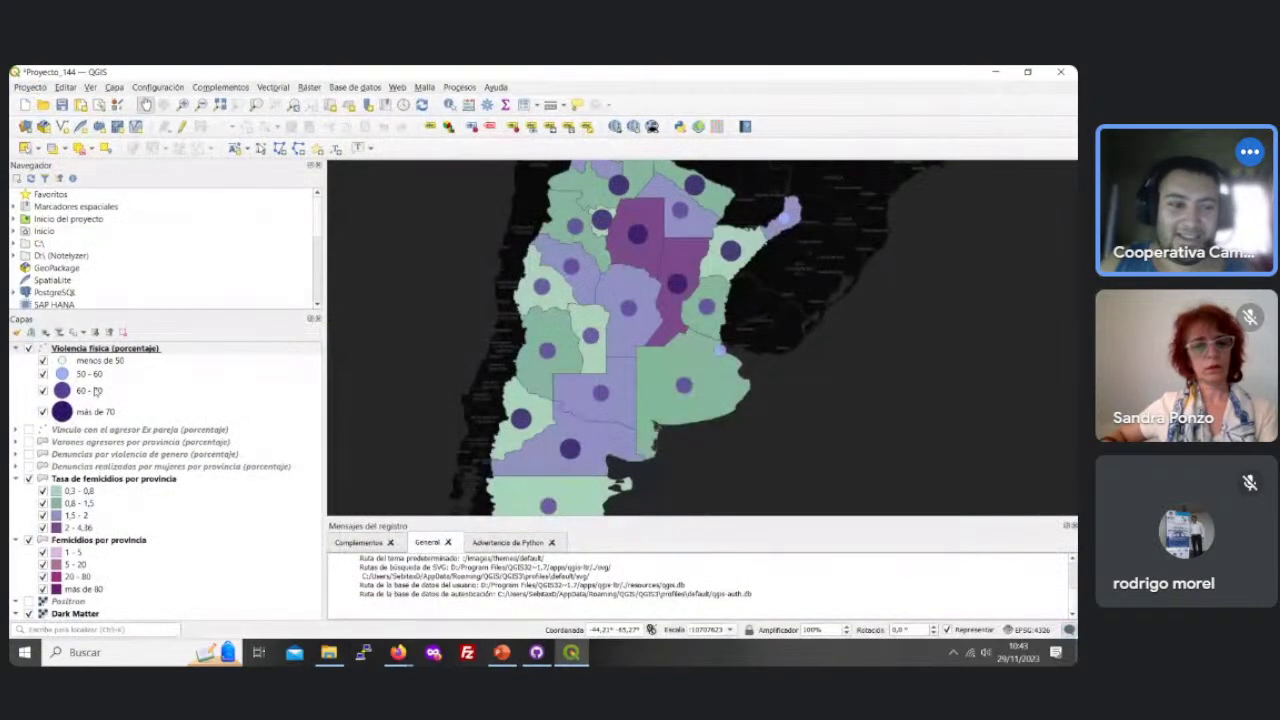
{"action": "left_click", "coordinate": [574, 651]}
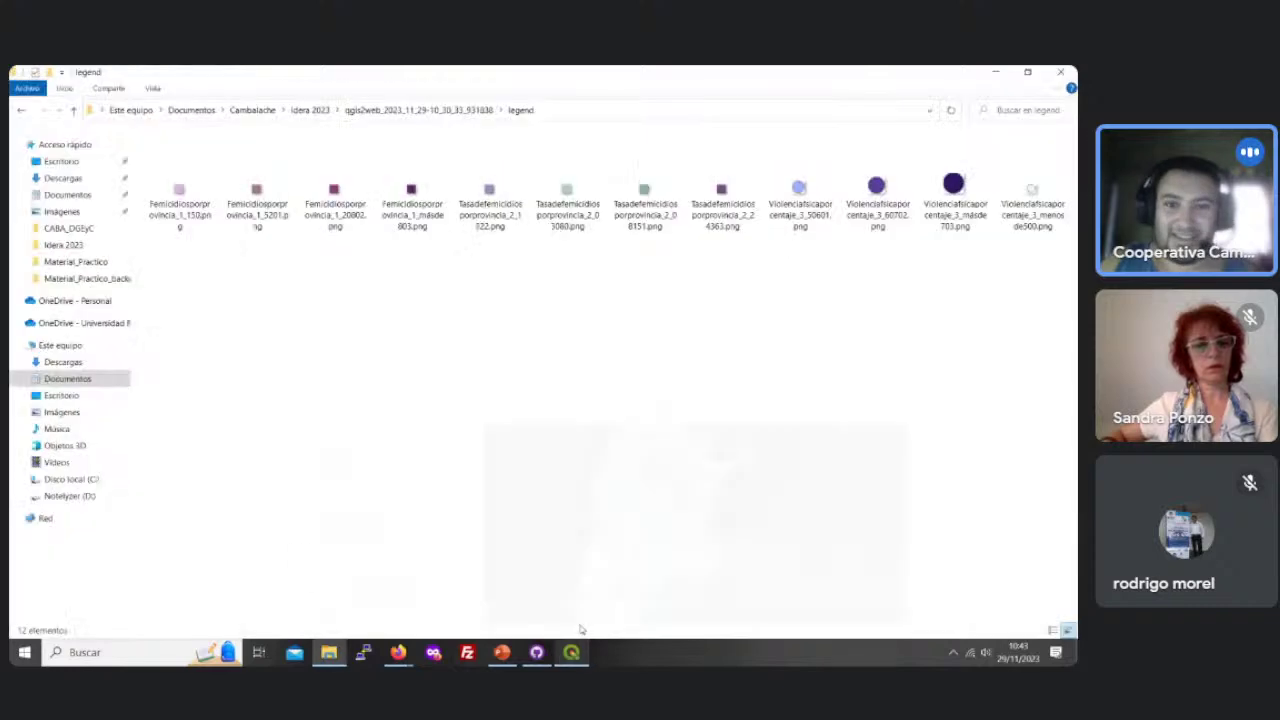
{"action": "left_click", "coordinate": [567, 200]}
{"action": "left_click", "coordinate": [534, 346]}
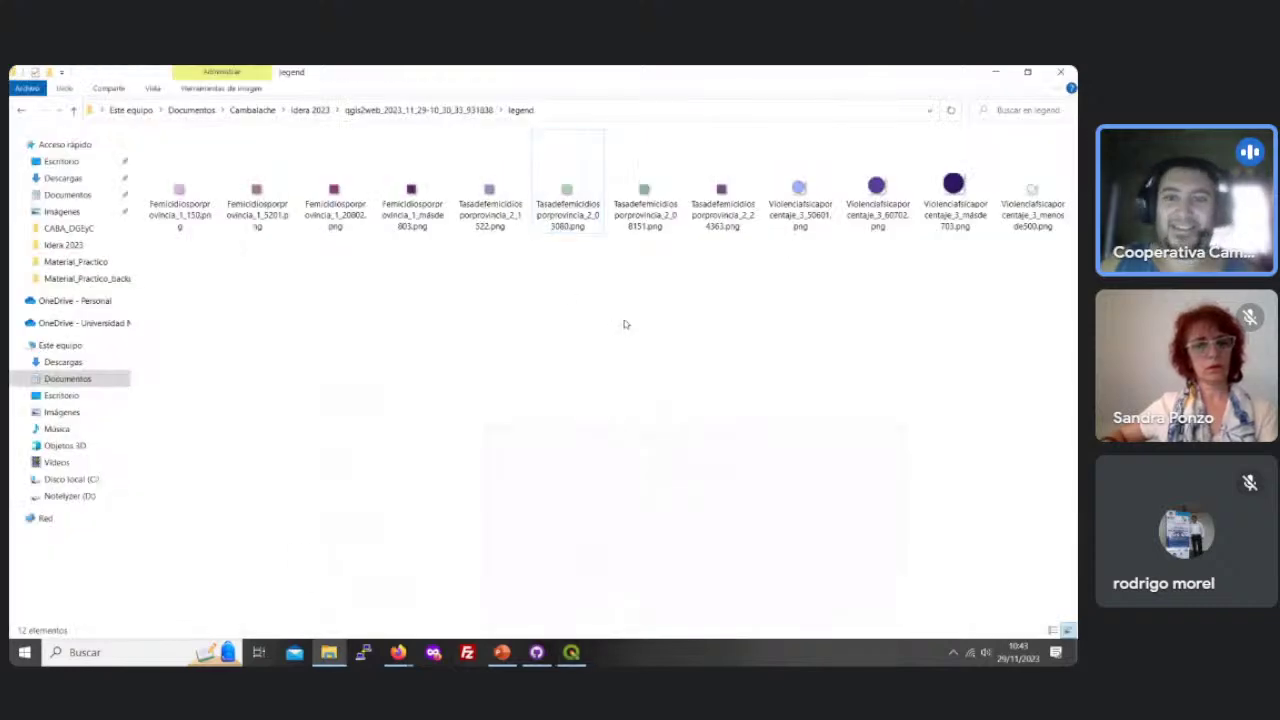
{"action": "left_click", "coordinate": [398, 652]}
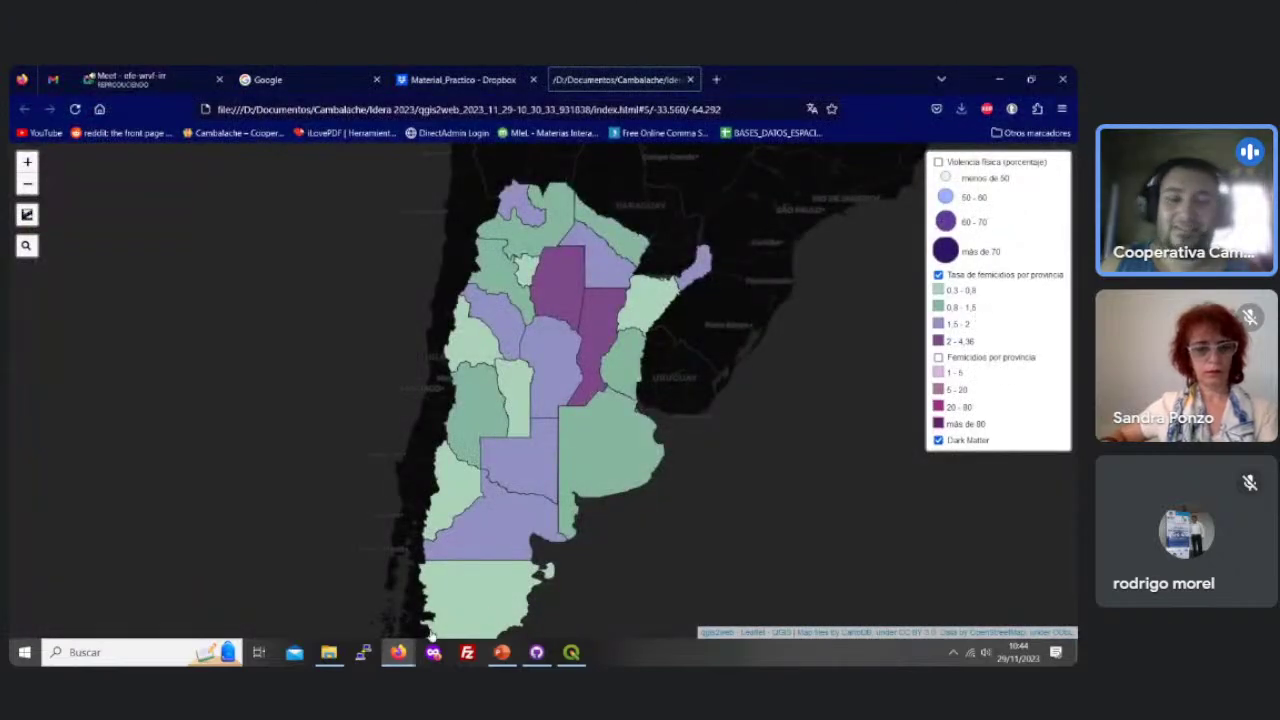
{"action": "left_click", "coordinate": [571, 652]}
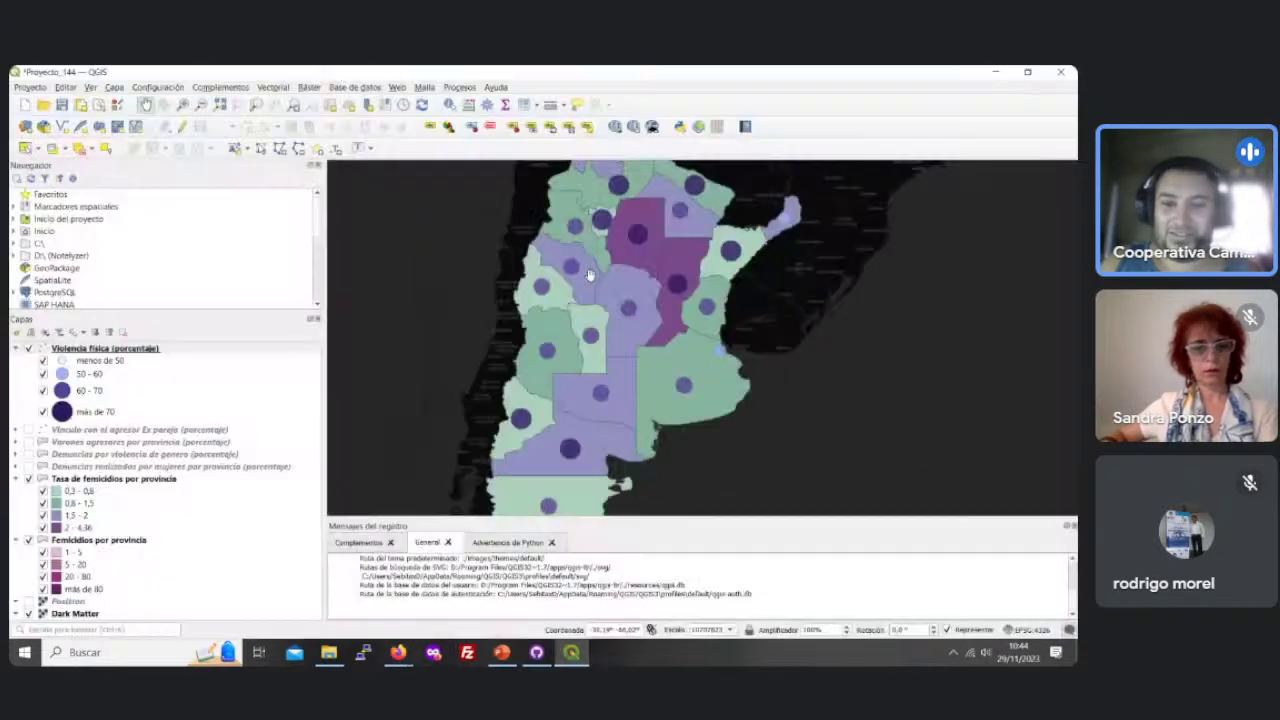
{"action": "left_click", "coordinate": [329, 652]}
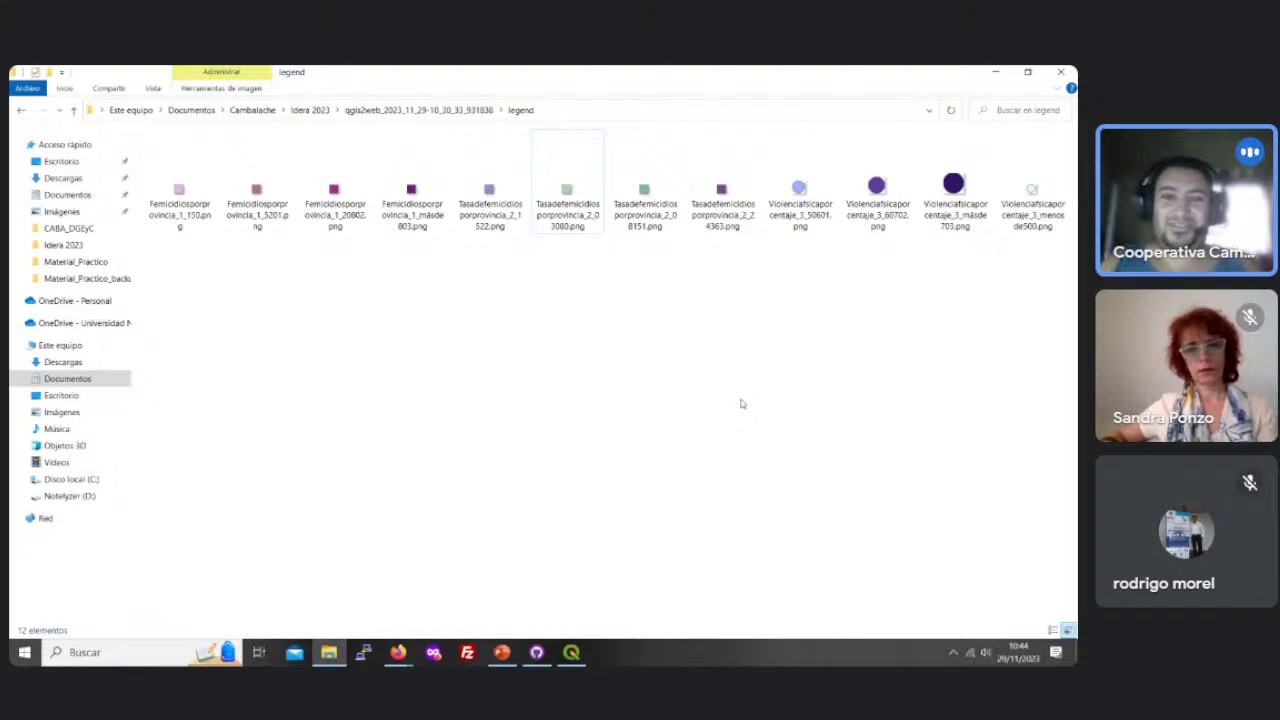
Step: Check the contents of the export's markers folder, glance at the point symbols in QGIS and return to the export folder
{"action": "left_click", "coordinate": [495, 110]}
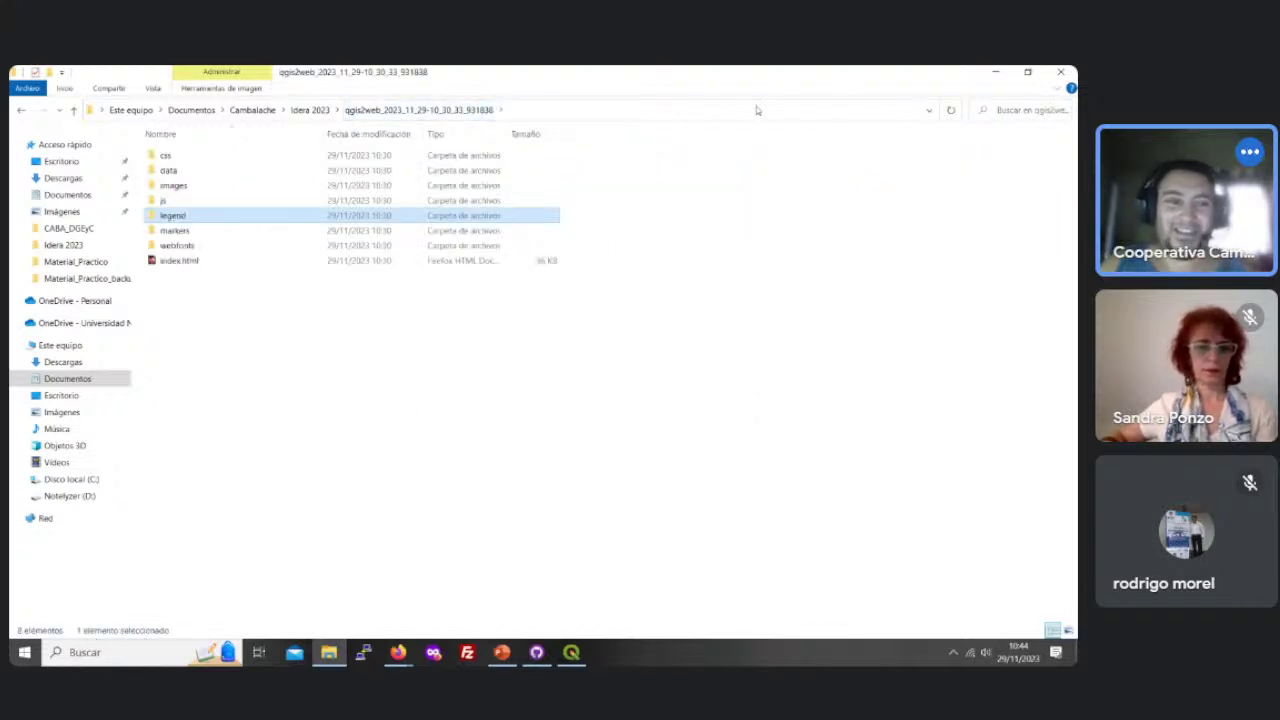
{"action": "double_click", "coordinate": [497, 231]}
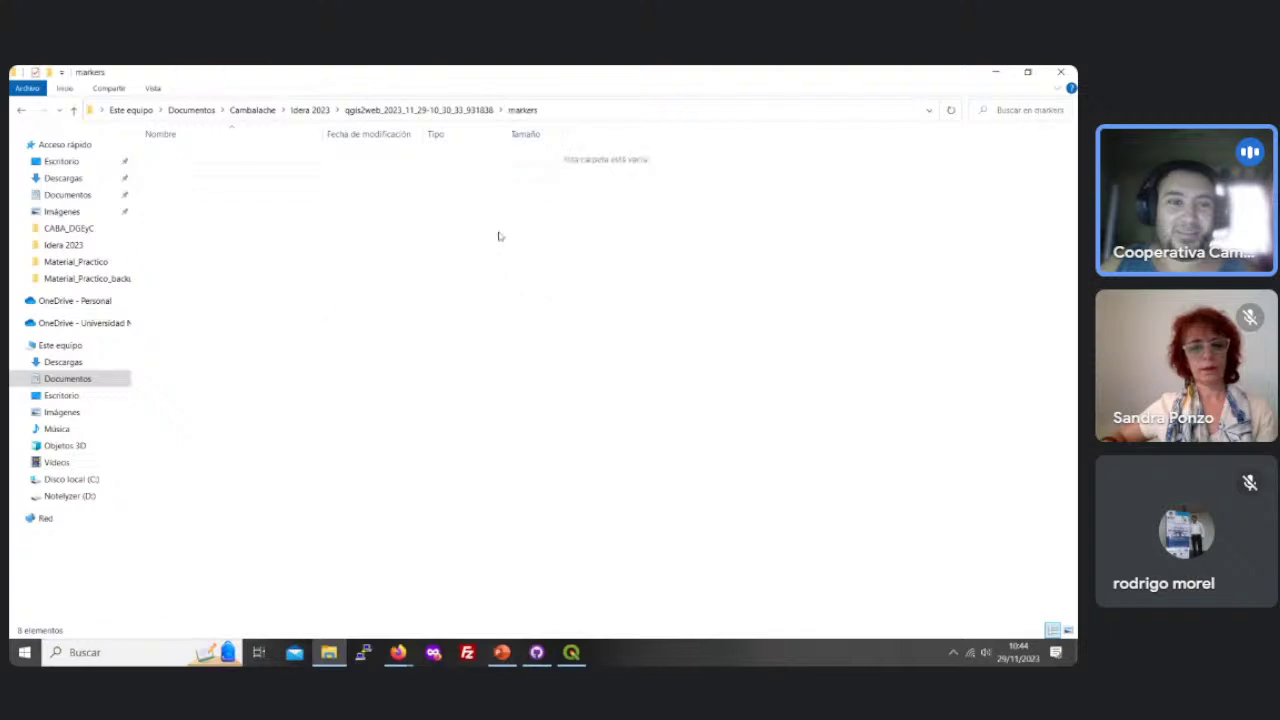
{"action": "left_click", "coordinate": [428, 110]}
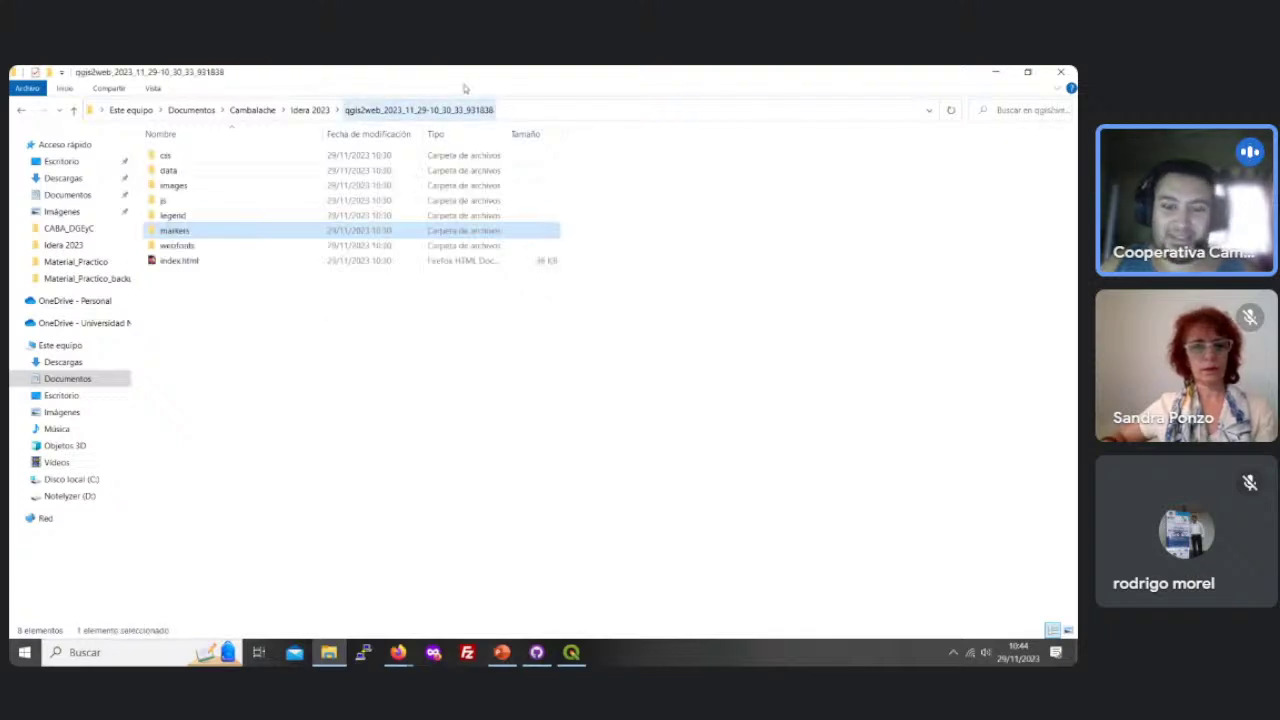
{"action": "left_click", "coordinate": [571, 652]}
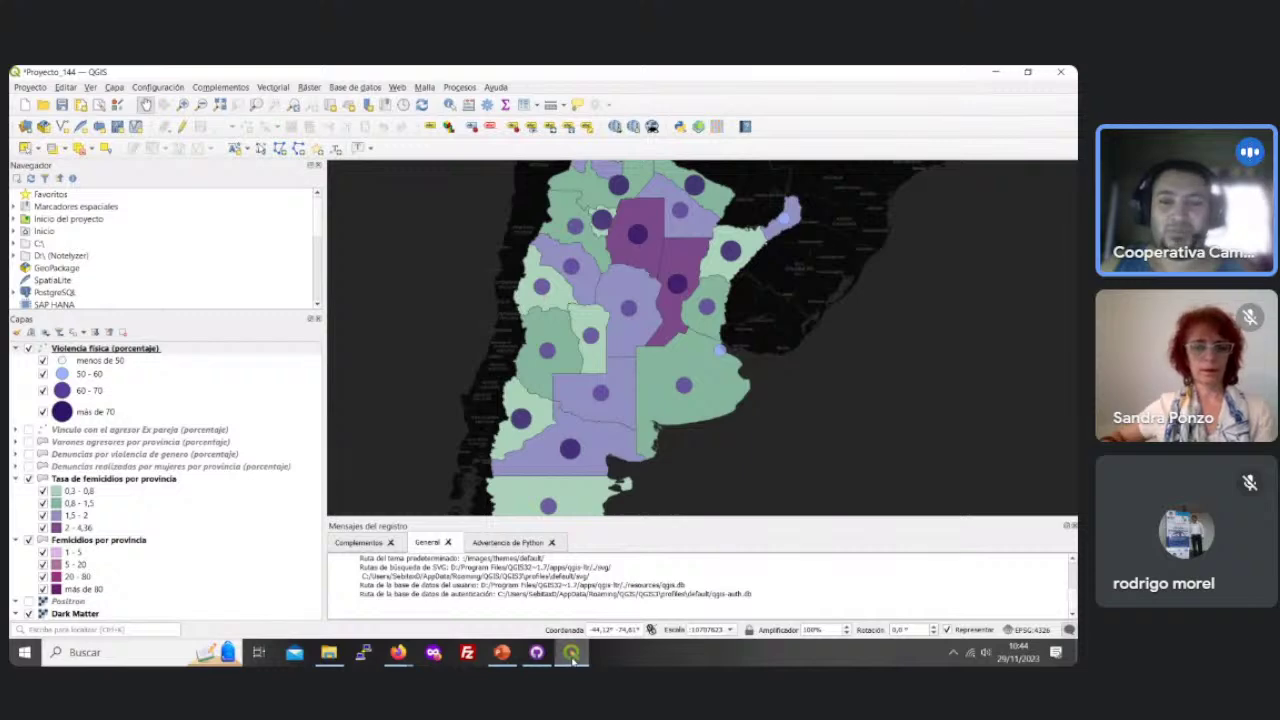
{"action": "left_click", "coordinate": [571, 652]}
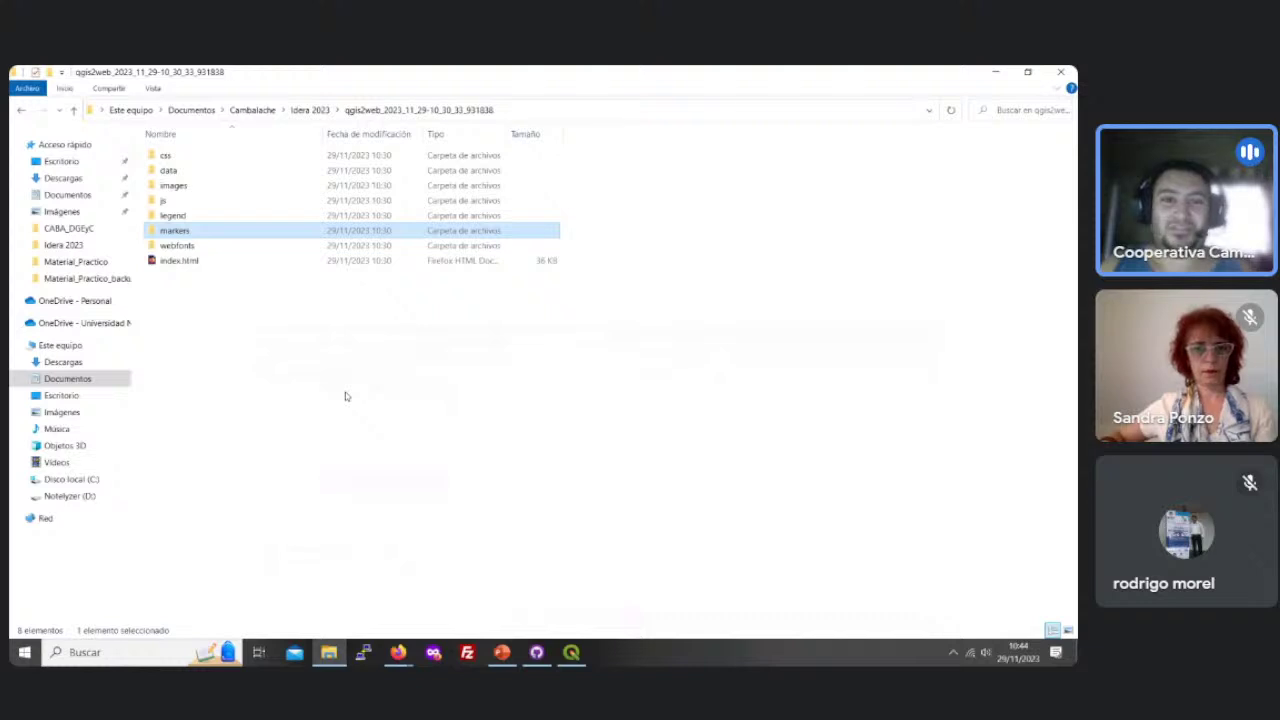
Step: Check the font files in the export's webfonts folder and switch to the exported web map in Firefox
{"action": "double_click", "coordinate": [177, 245]}
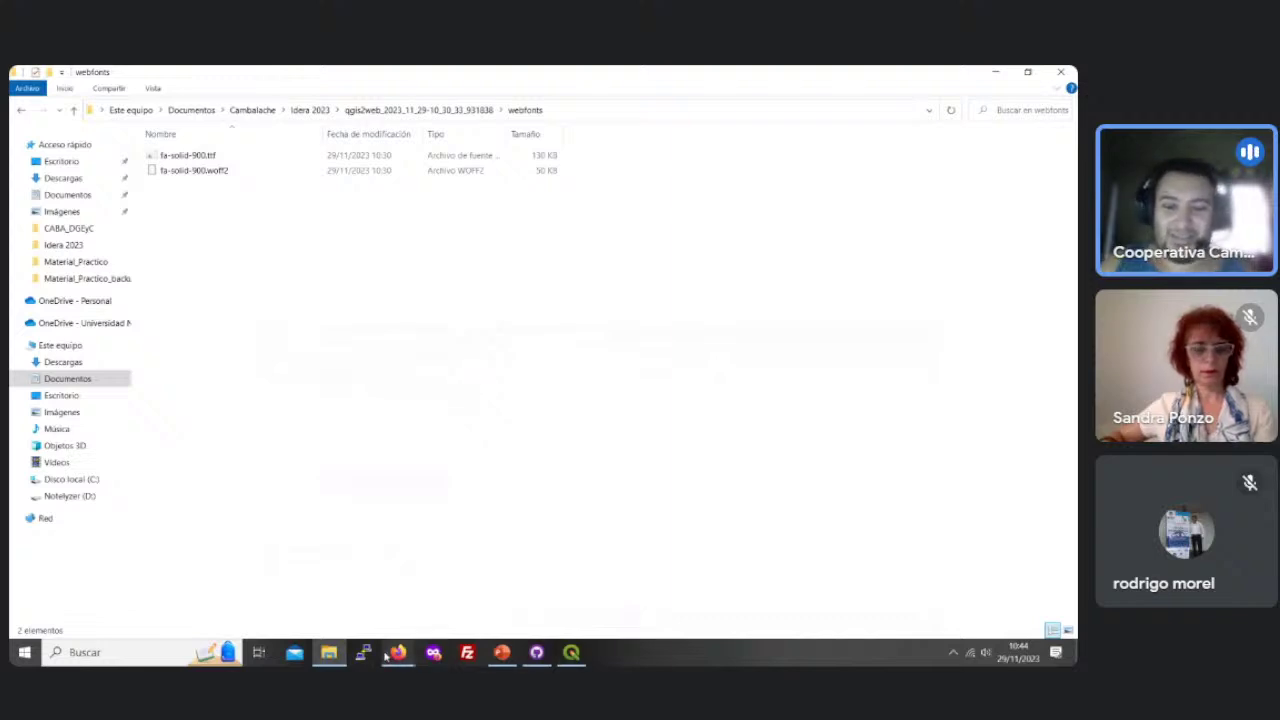
{"action": "mouse_move", "coordinate": [390, 652]}
{"action": "left_click", "coordinate": [471, 594]}
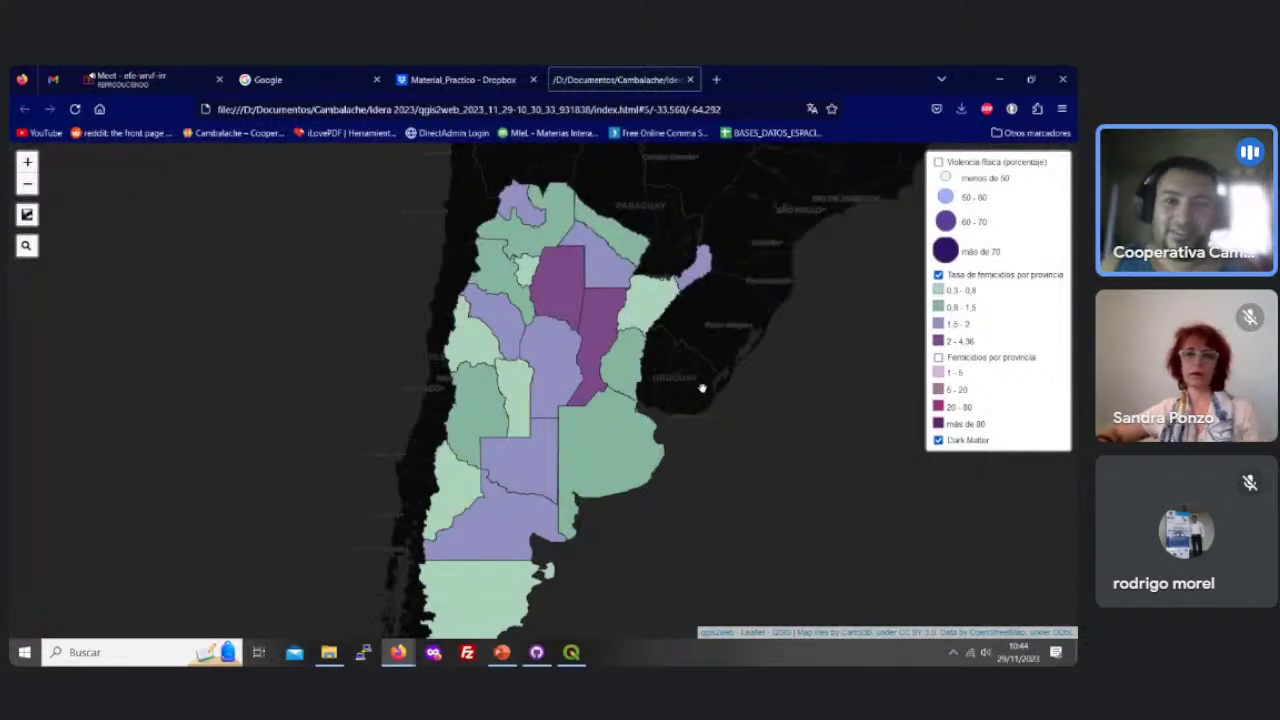
Step: Return to the export's root folder in File Explorer and highlight its subfolders from css to webfonts
{"action": "left_click", "coordinate": [329, 652]}
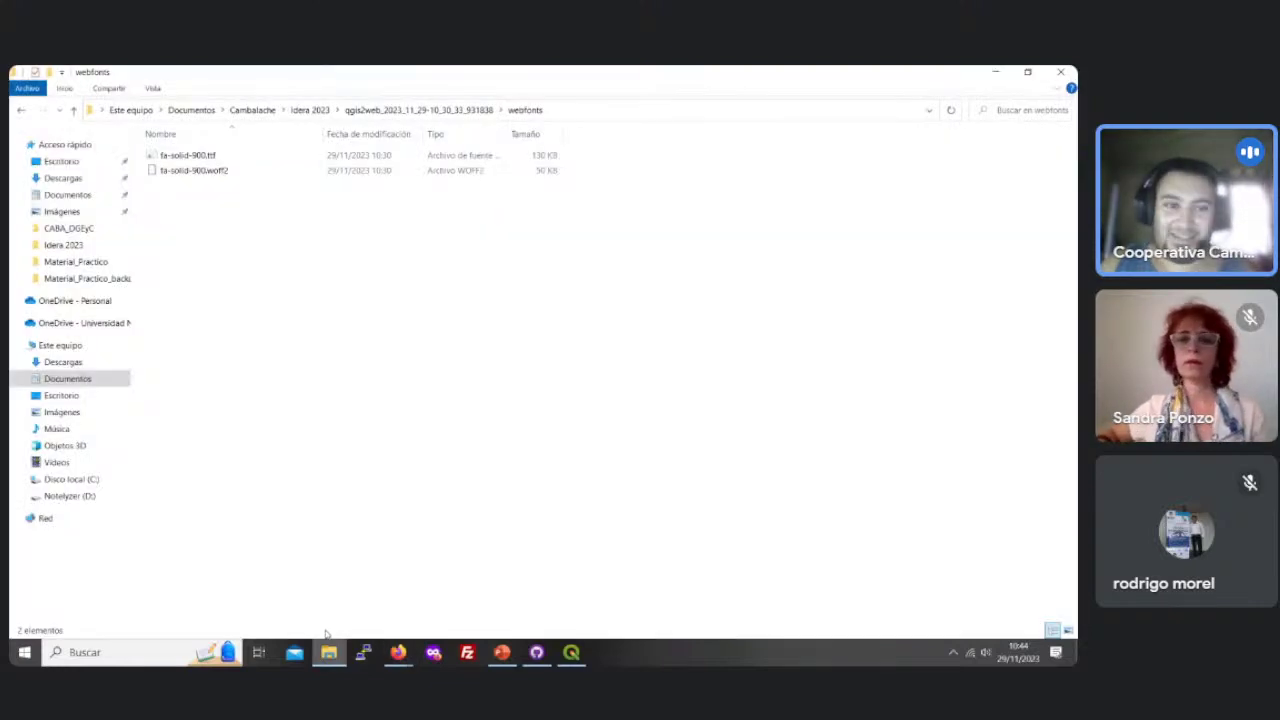
{"action": "left_click", "coordinate": [433, 112]}
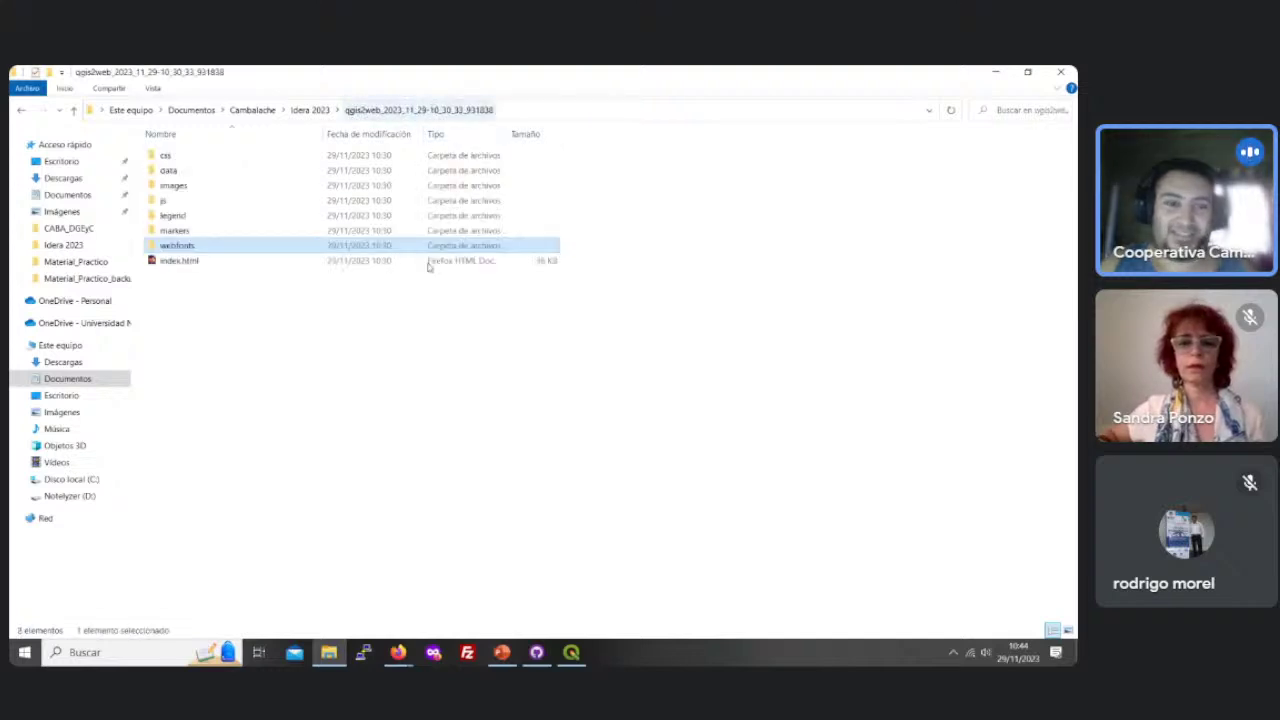
{"action": "left_click", "coordinate": [368, 404]}
{"action": "left_click_drag", "start_coordinate": [582, 258], "coordinate": [140, 130]}
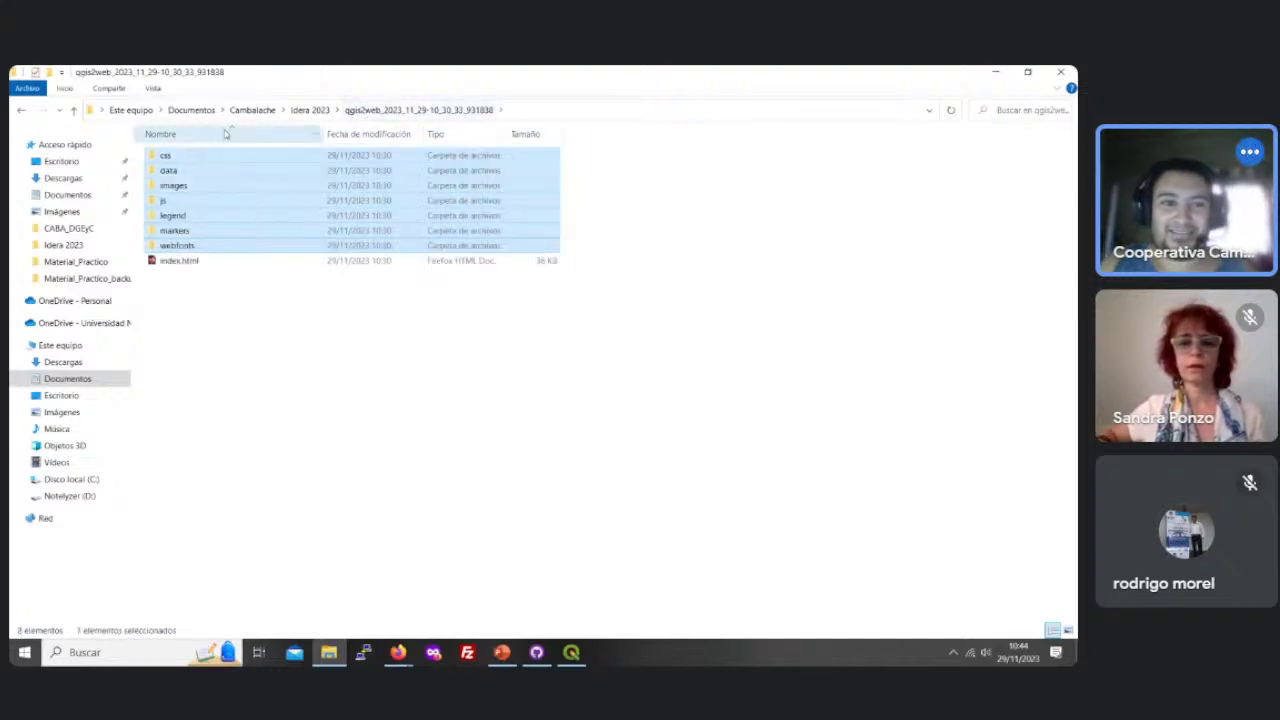
{"action": "left_click", "coordinate": [570, 418]}
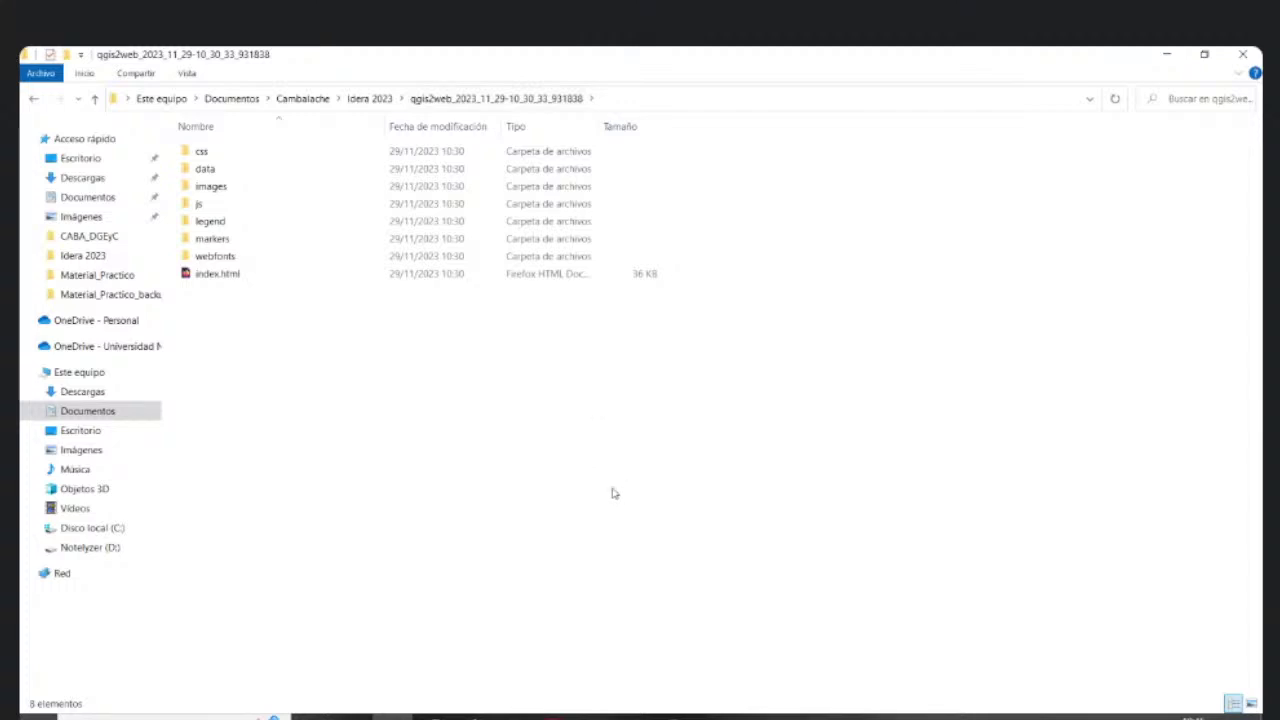
Step: Glance at the exported web map in Firefox and return to the export folder in File Explorer
{"action": "left_click", "coordinate": [473, 716]}
{"action": "left_click", "coordinate": [436, 690]}
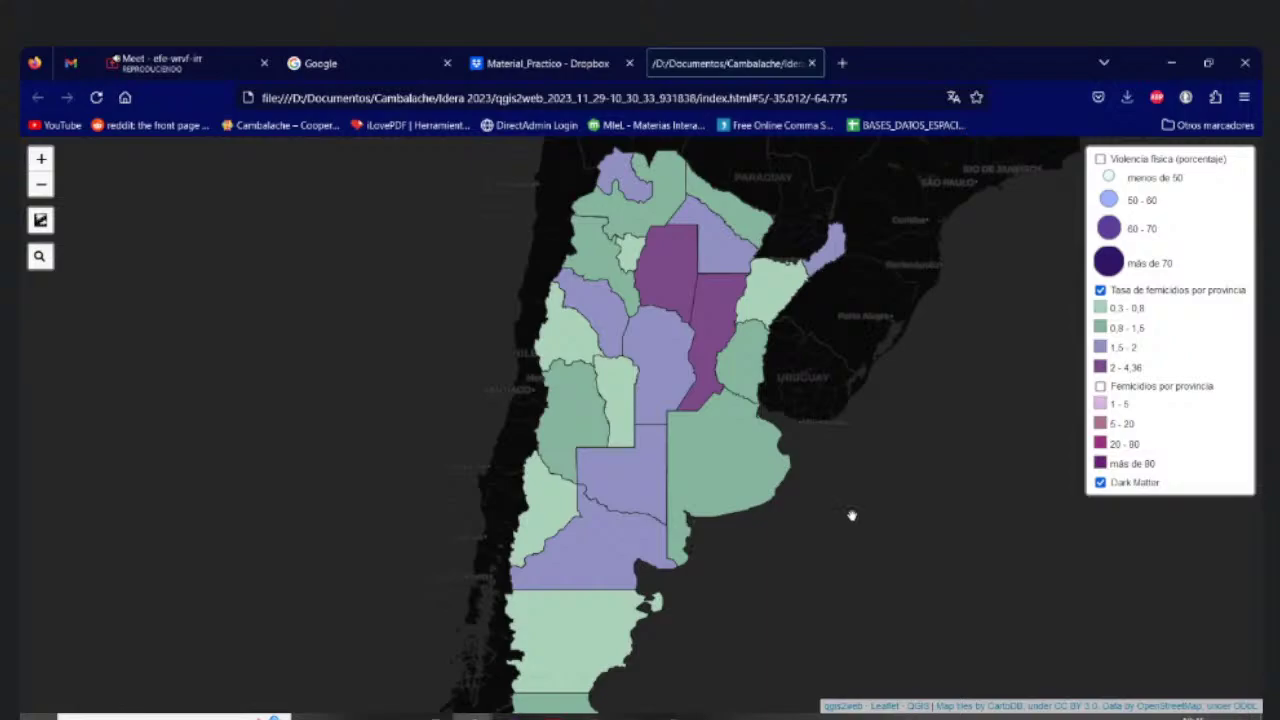
{"action": "left_click", "coordinate": [392, 716]}
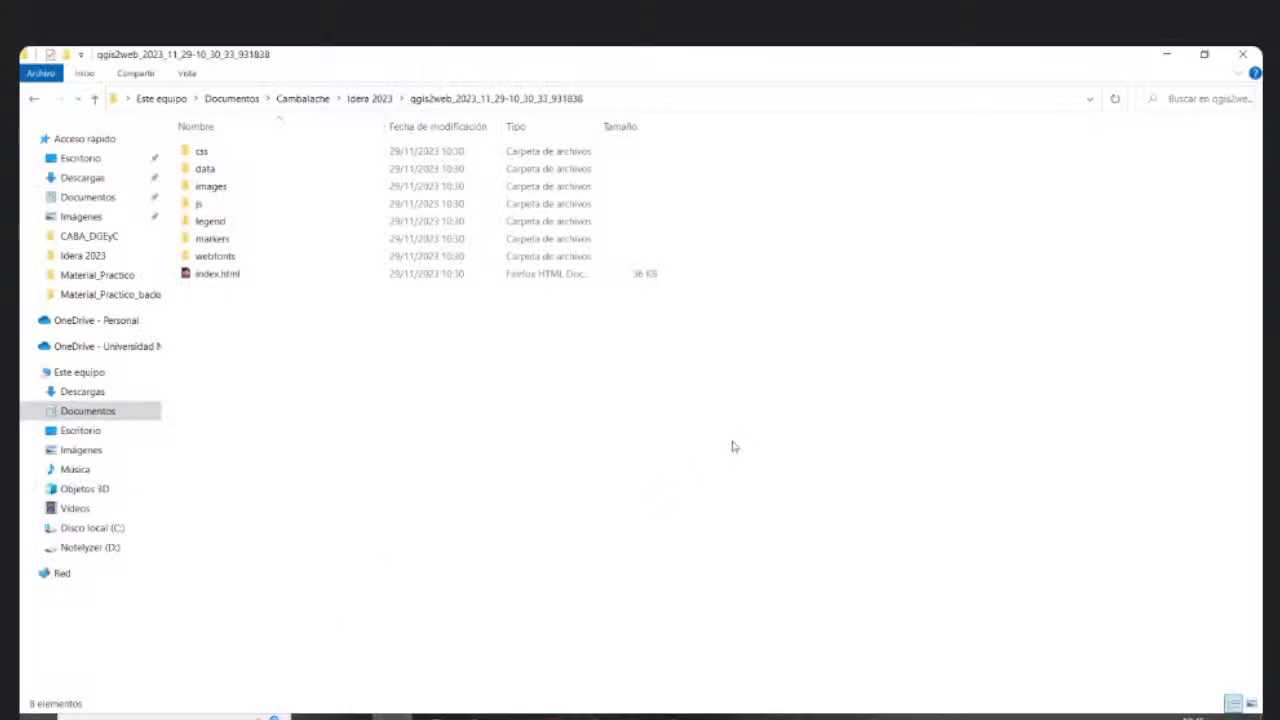
Step: Open the export's index.html in Firefox, close the older tab of the same map and minimise the browser
{"action": "left_click", "coordinate": [203, 279]}
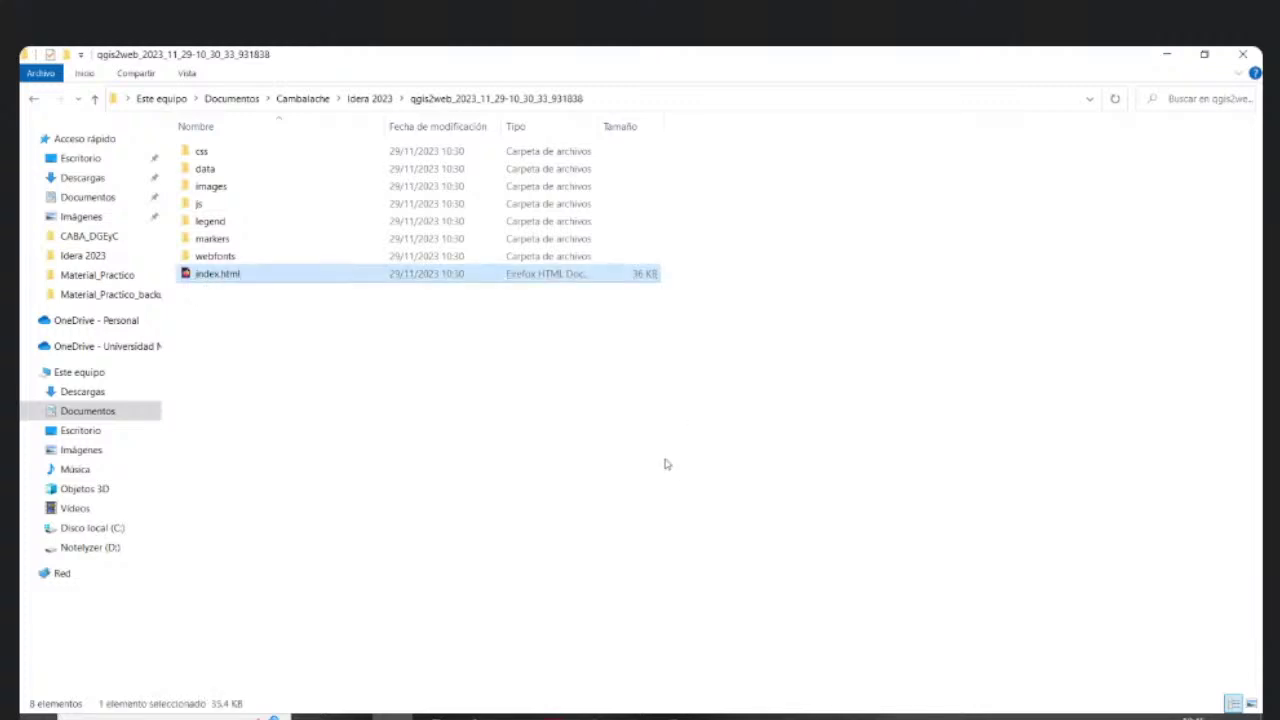
{"action": "double_click", "coordinate": [227, 283]}
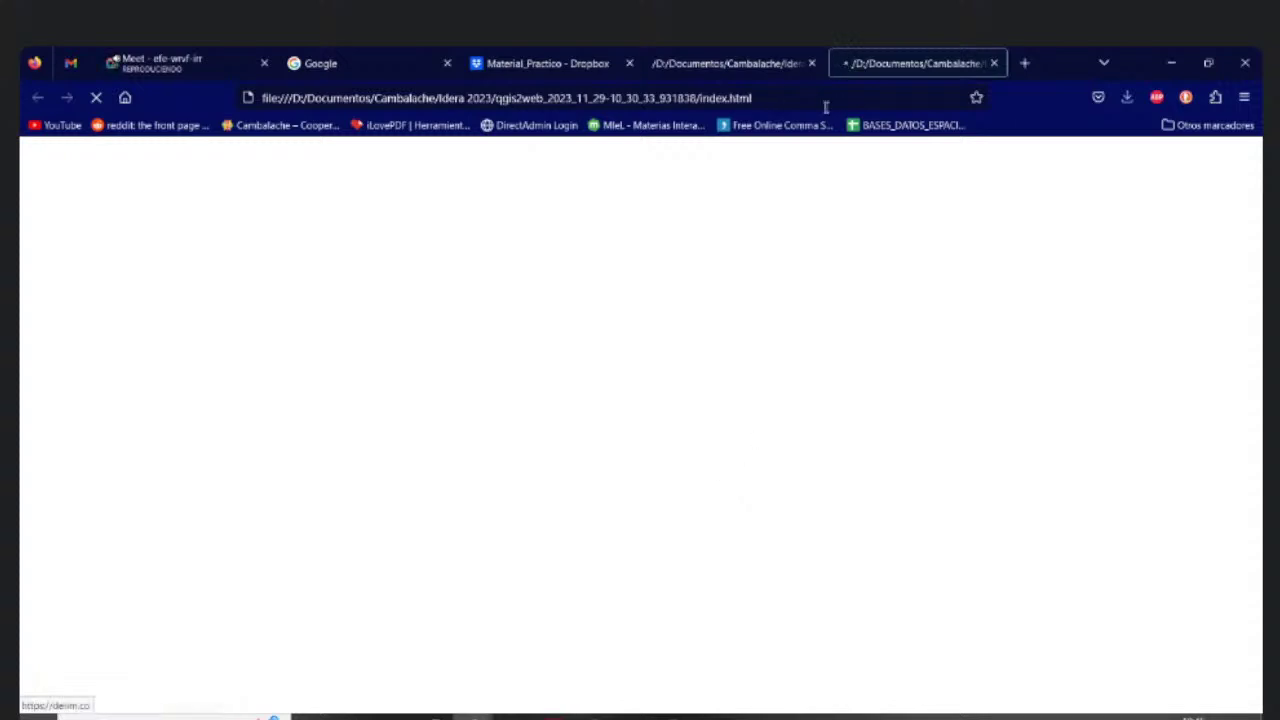
{"action": "left_click", "coordinate": [811, 63]}
{"action": "left_click_drag", "start_coordinate": [723, 342], "coordinate": [768, 360]}
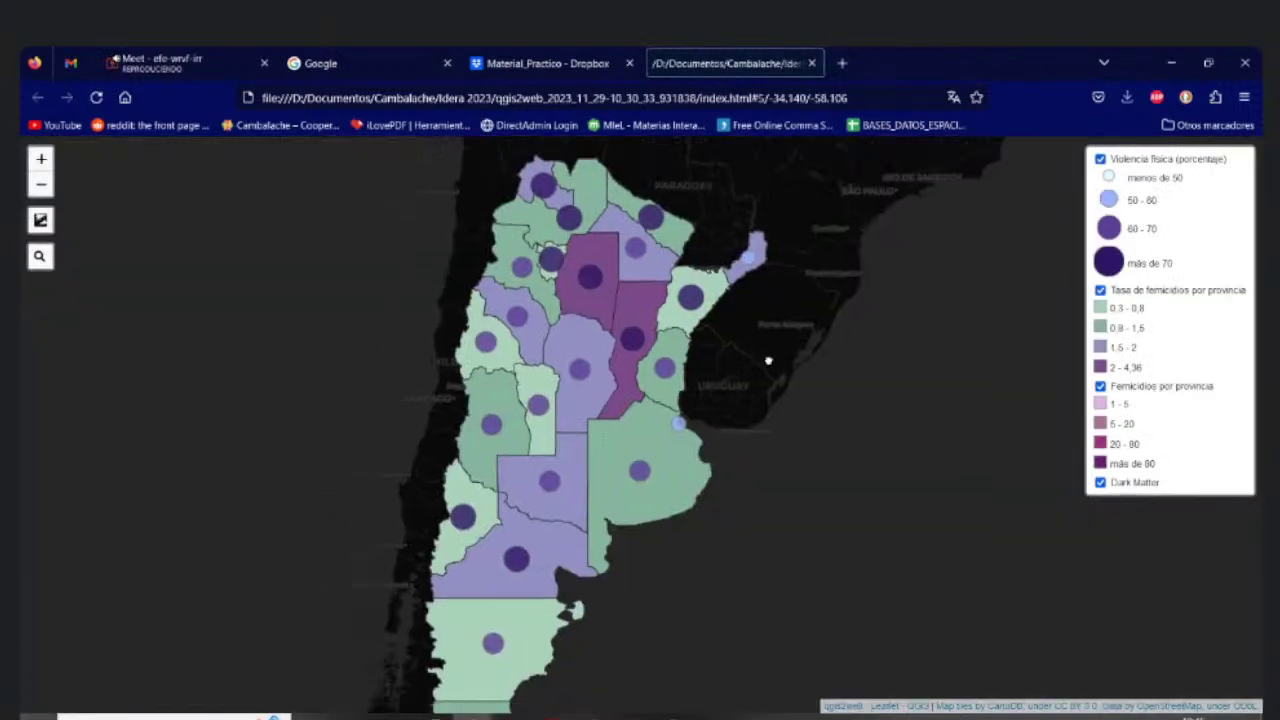
{"action": "left_click", "coordinate": [1168, 62]}
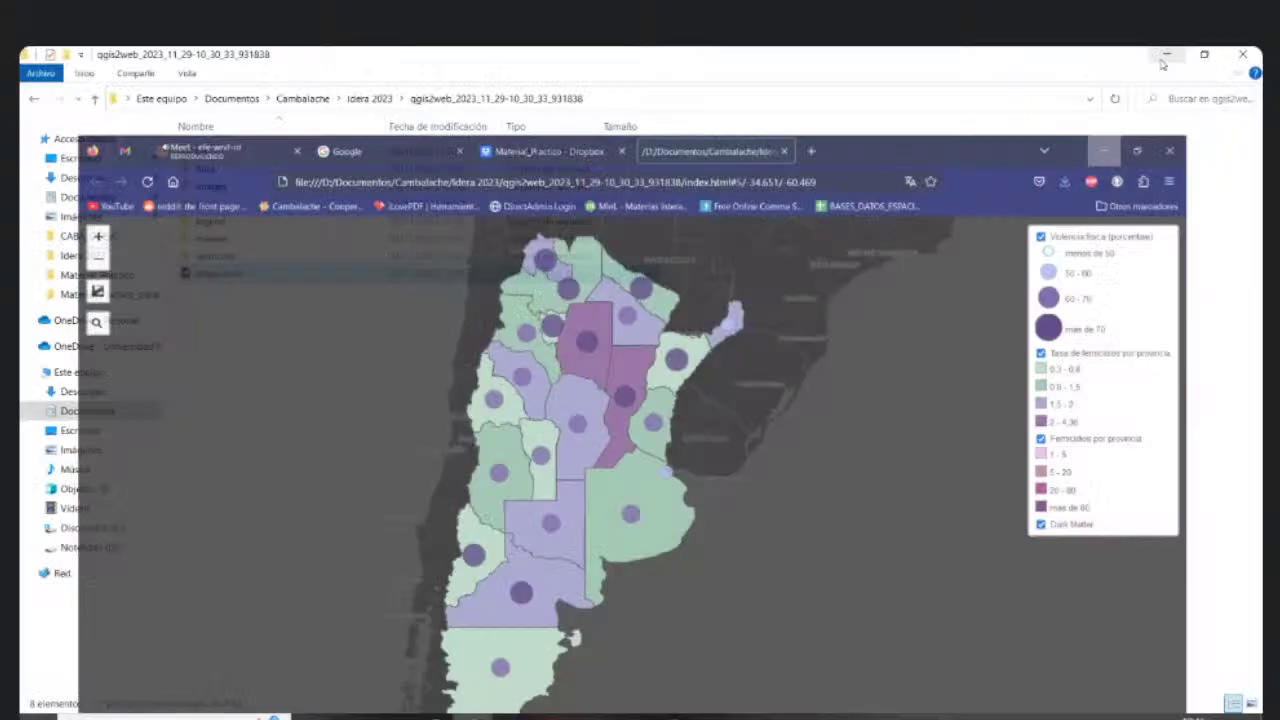
Step: Open index.html for editing in Notepad++ and skim through its code from the beginning
{"action": "right_click", "coordinate": [222, 276]}
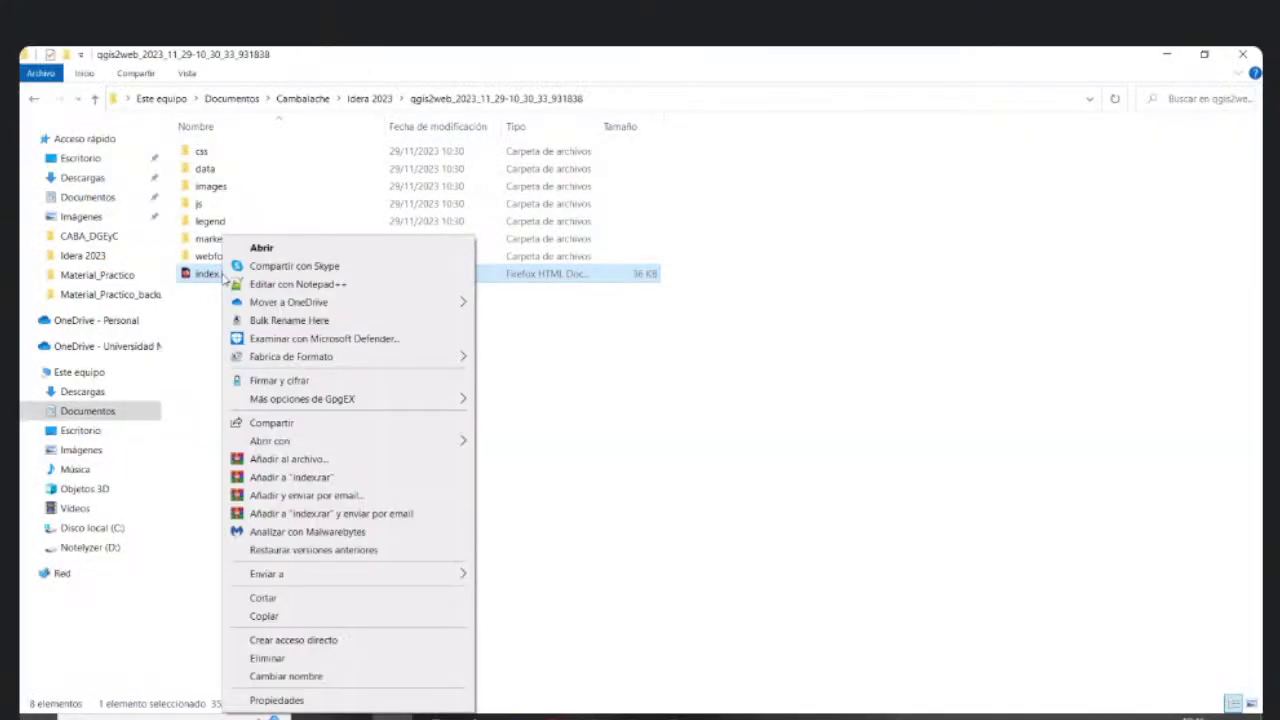
{"action": "left_click", "coordinate": [335, 285]}
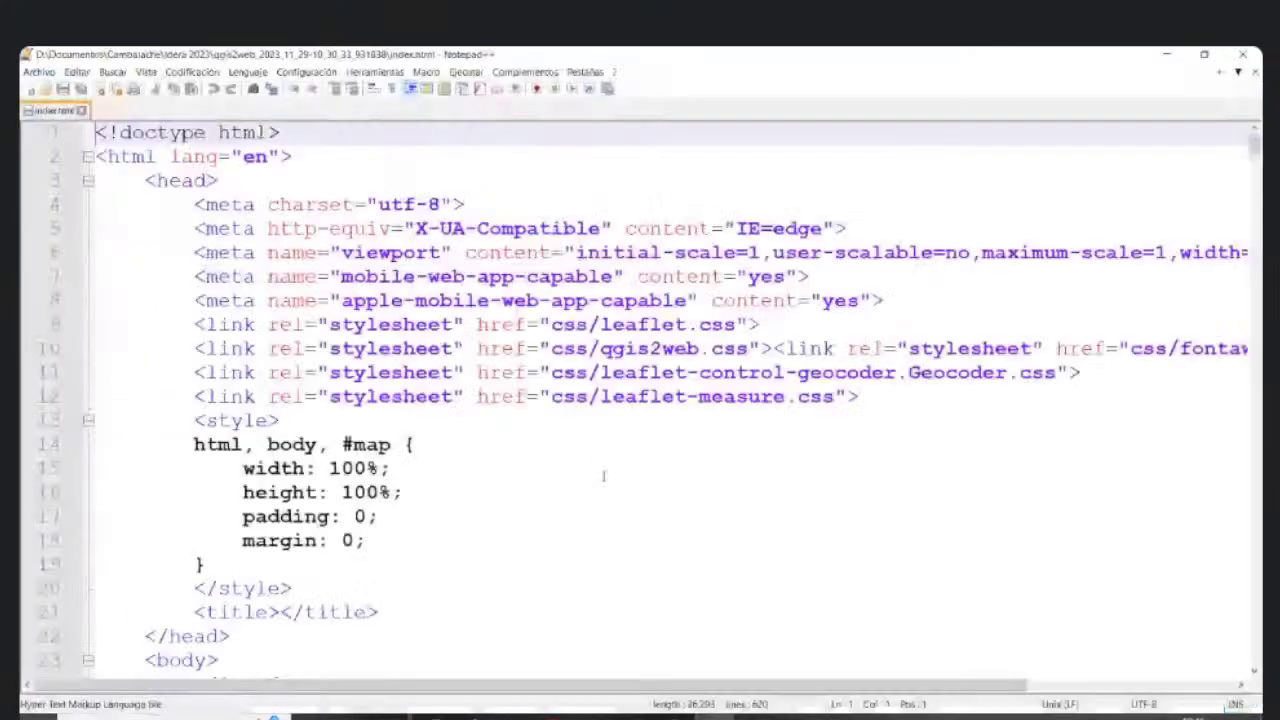
{"action": "scroll", "coordinate": [606, 460], "scroll_direction": "down", "scroll_amount": 4}
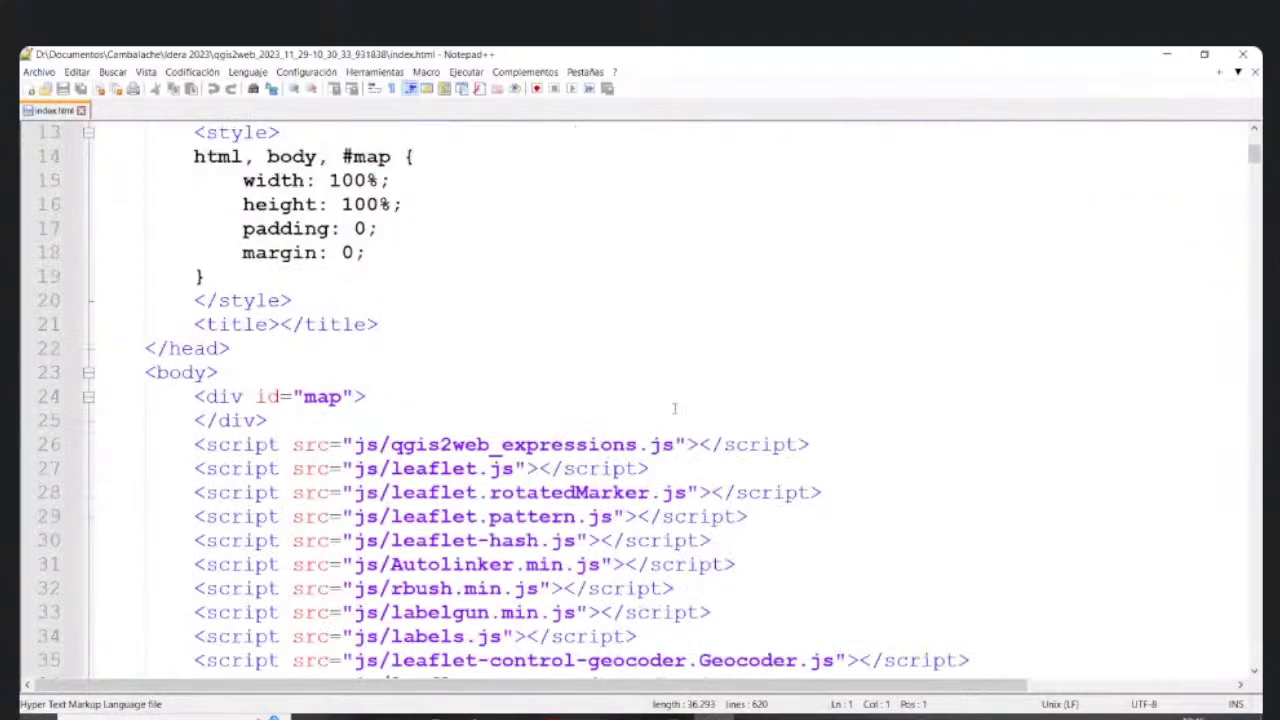
{"action": "scroll", "coordinate": [672, 410], "scroll_direction": "down", "scroll_amount": 15}
{"action": "scroll", "coordinate": [663, 420], "scroll_direction": "up", "scroll_amount": 18}
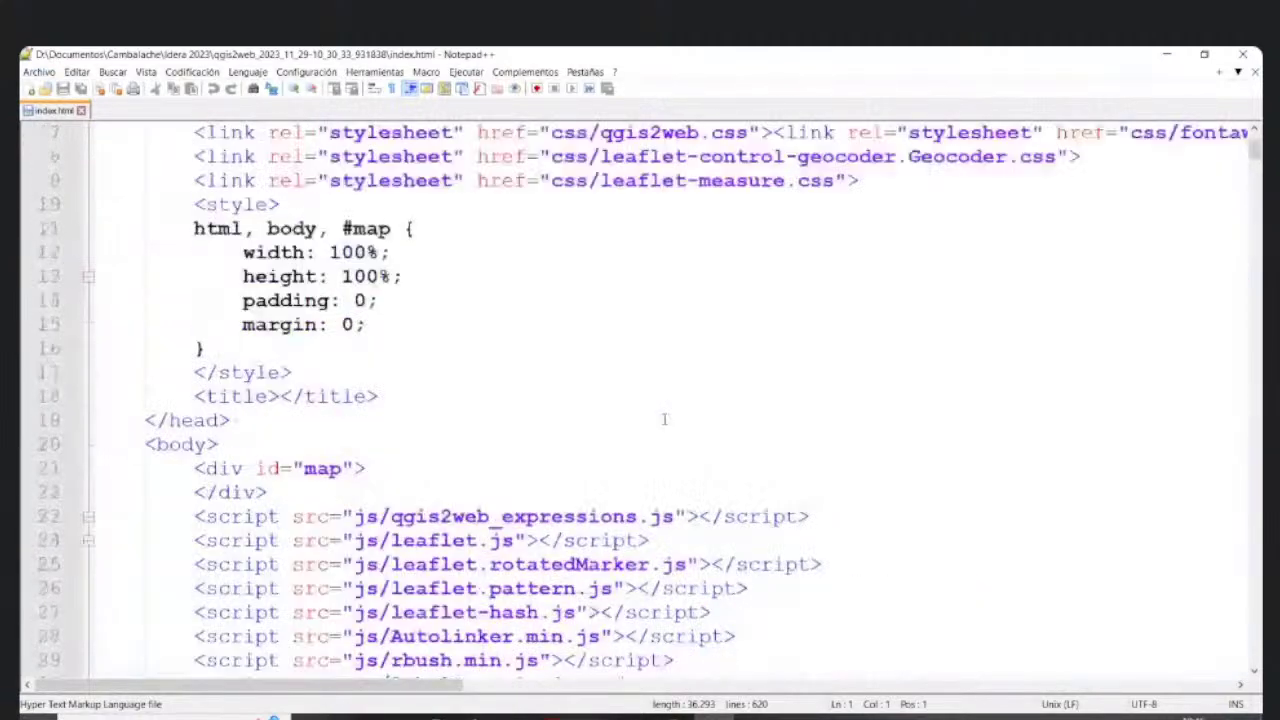
{"action": "scroll", "coordinate": [663, 420], "scroll_direction": "up", "scroll_amount": 2}
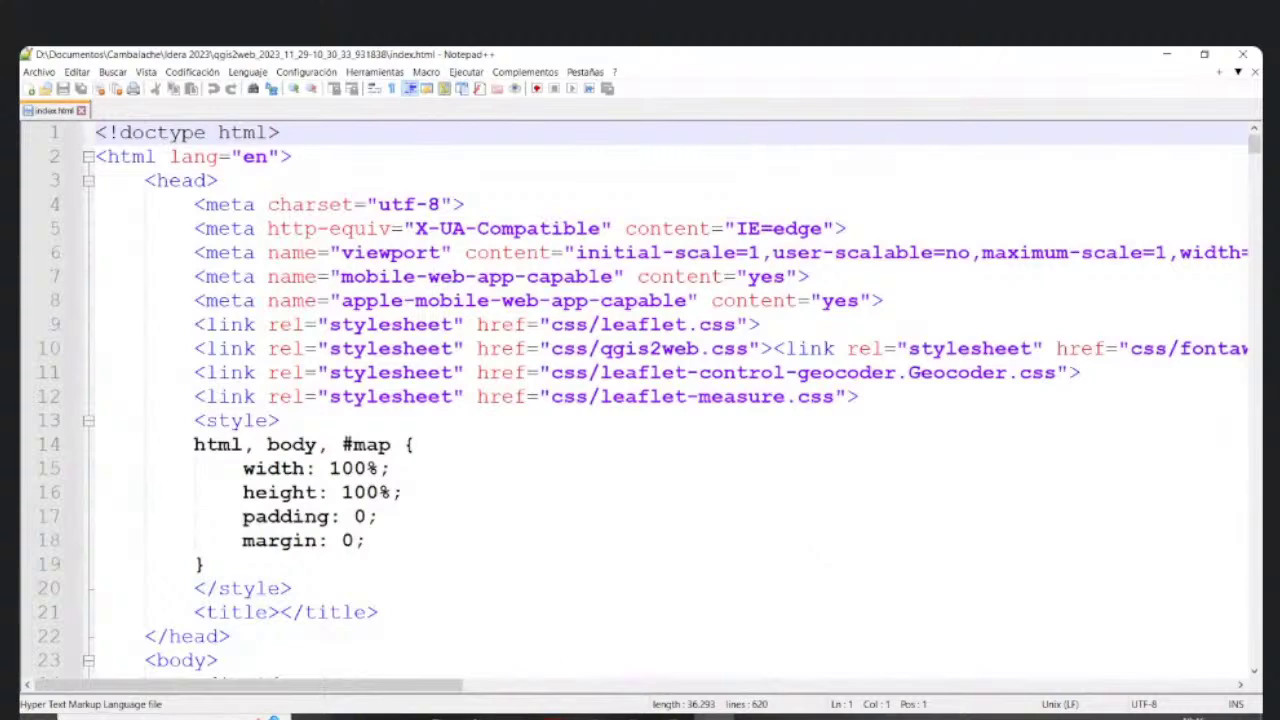
Step: Compare the index.html code with the exported web map in Firefox and return to the start of the file in Notepad++
{"action": "left_click", "coordinate": [560, 655]}
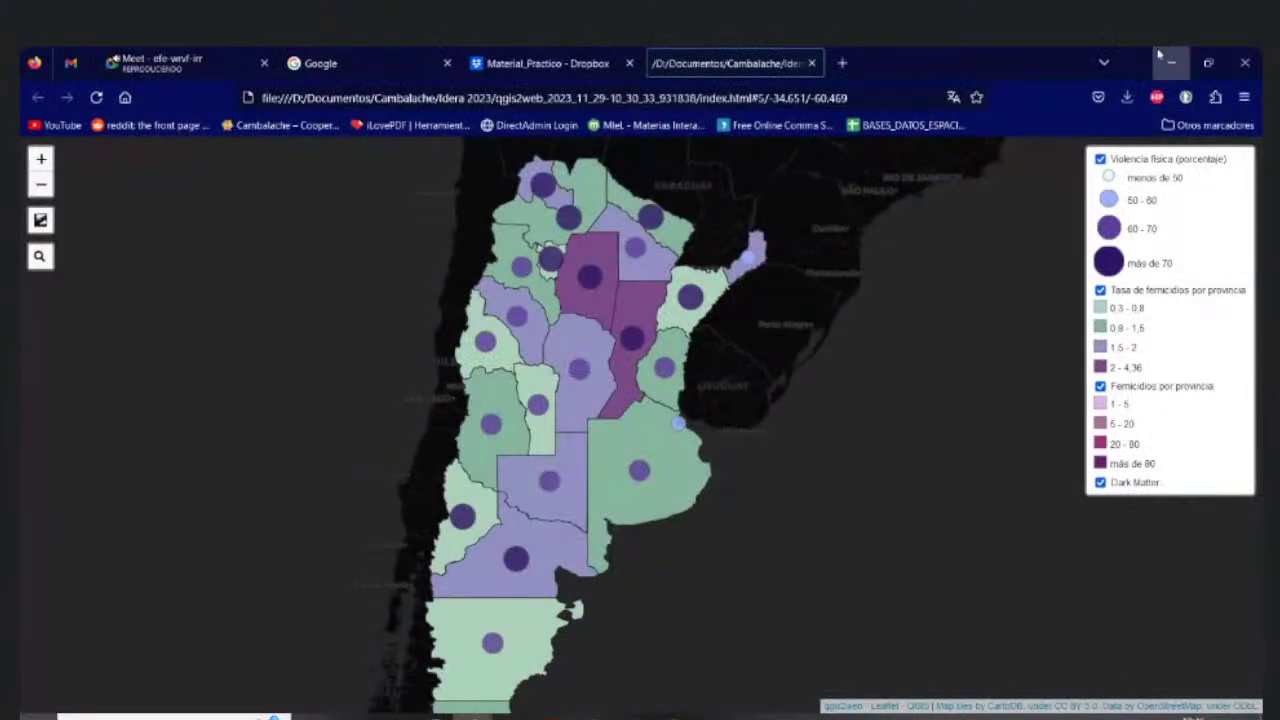
{"action": "key", "text": "alt+Tab"}
{"action": "left_click", "coordinate": [573, 486]}
{"action": "scroll", "coordinate": [566, 483], "scroll_direction": "down", "scroll_amount": 10}
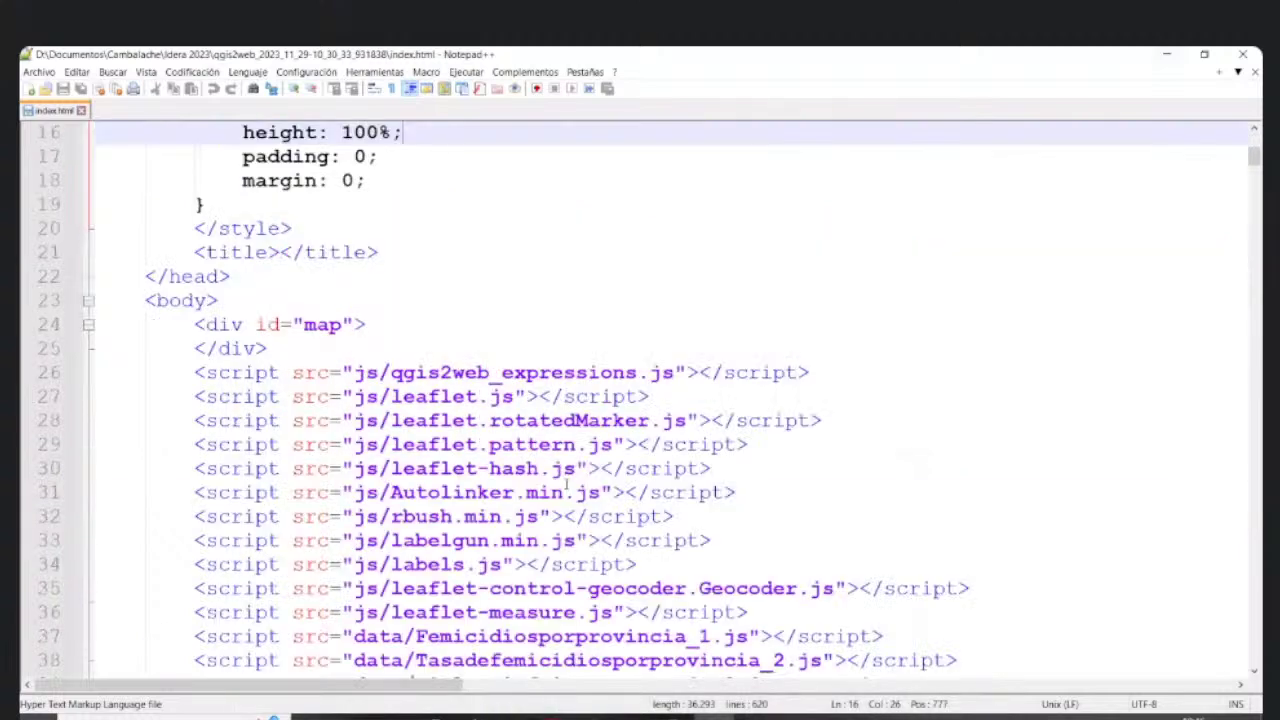
{"action": "scroll", "coordinate": [566, 483], "scroll_direction": "up", "scroll_amount": 8}
{"action": "left_click", "coordinate": [465, 421]}
{"action": "scroll", "coordinate": [465, 421], "scroll_direction": "up", "scroll_amount": 2}
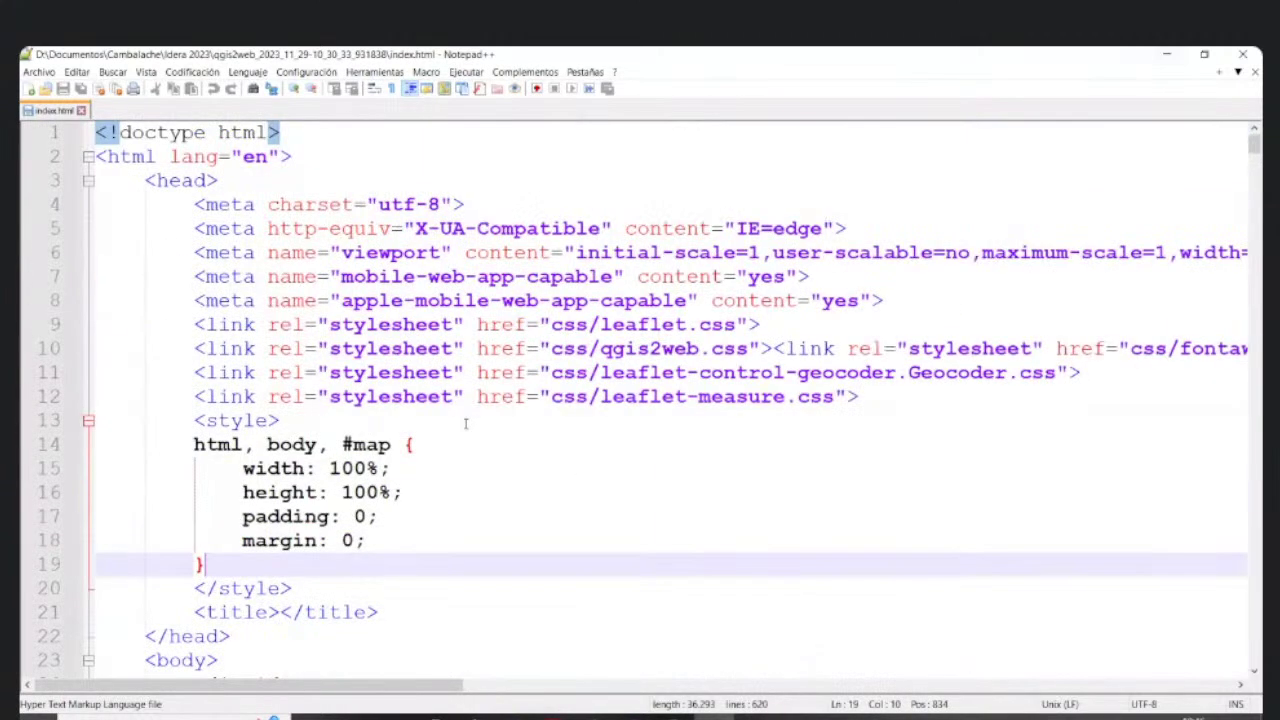
Step: Highlight the style block for html, body and #map in index.html and look over the script references in the body
{"action": "left_click_drag", "start_coordinate": [194, 420], "coordinate": [336, 589]}
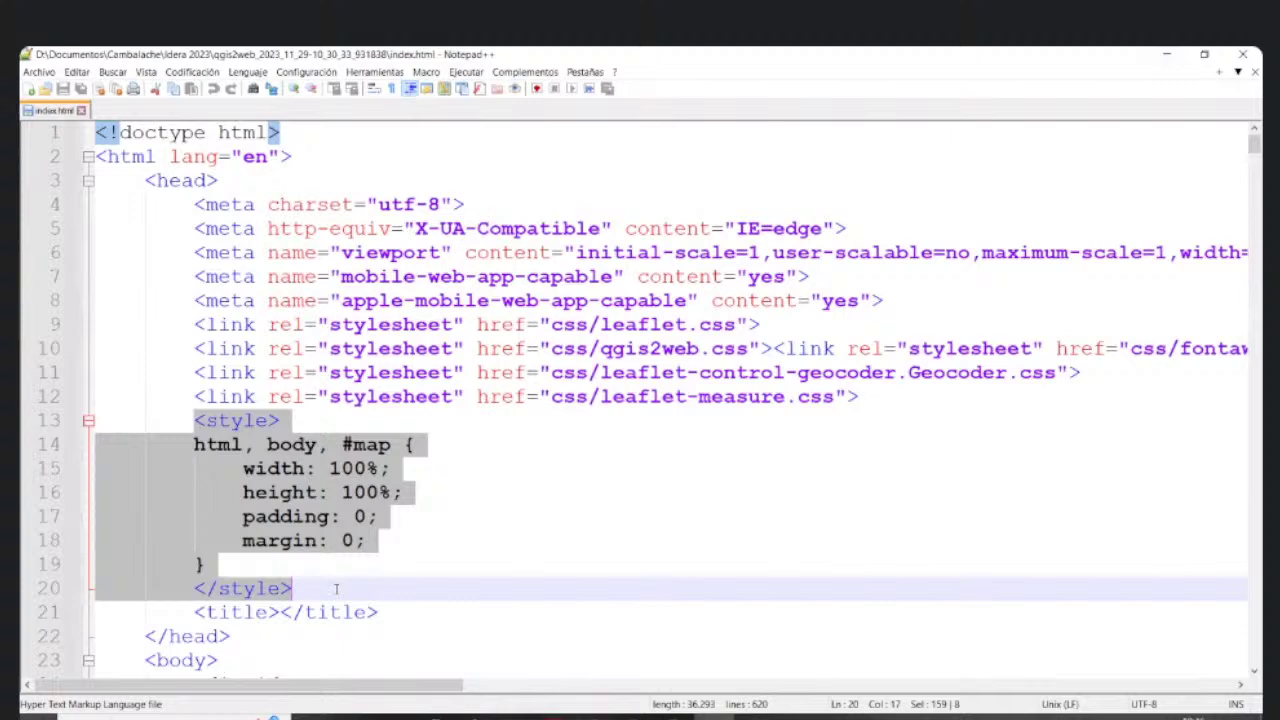
{"action": "left_click", "coordinate": [437, 543]}
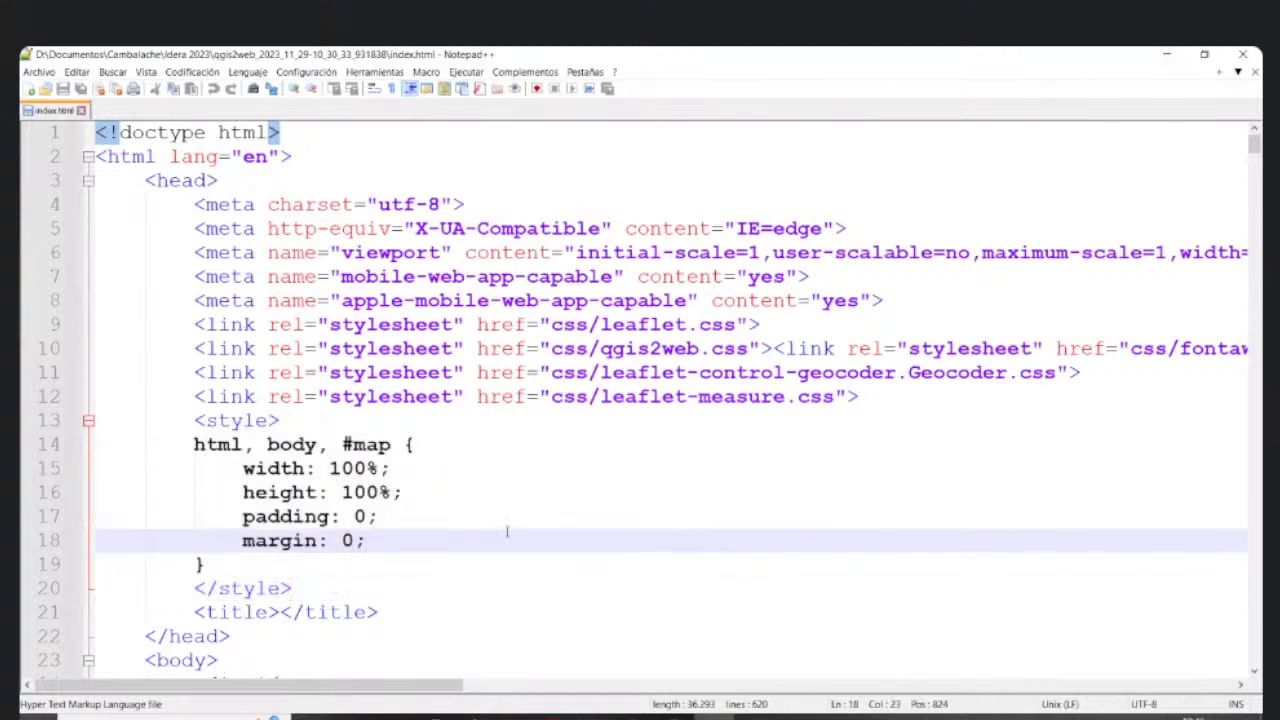
{"action": "scroll", "coordinate": [507, 530], "scroll_direction": "down", "scroll_amount": 4}
{"action": "scroll", "coordinate": [512, 520], "scroll_direction": "up", "scroll_amount": 3}
{"action": "scroll", "coordinate": [520, 491], "scroll_direction": "down", "scroll_amount": 6}
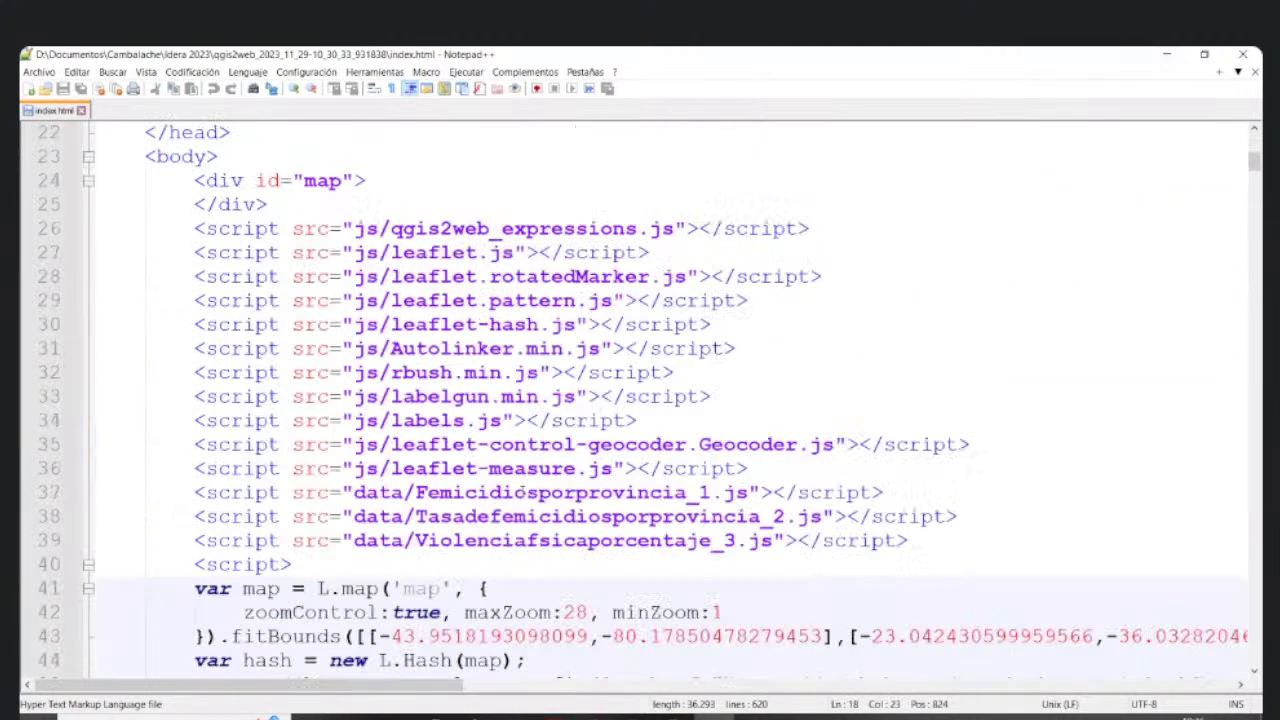
{"action": "scroll", "coordinate": [524, 489], "scroll_direction": "up", "scroll_amount": 7}
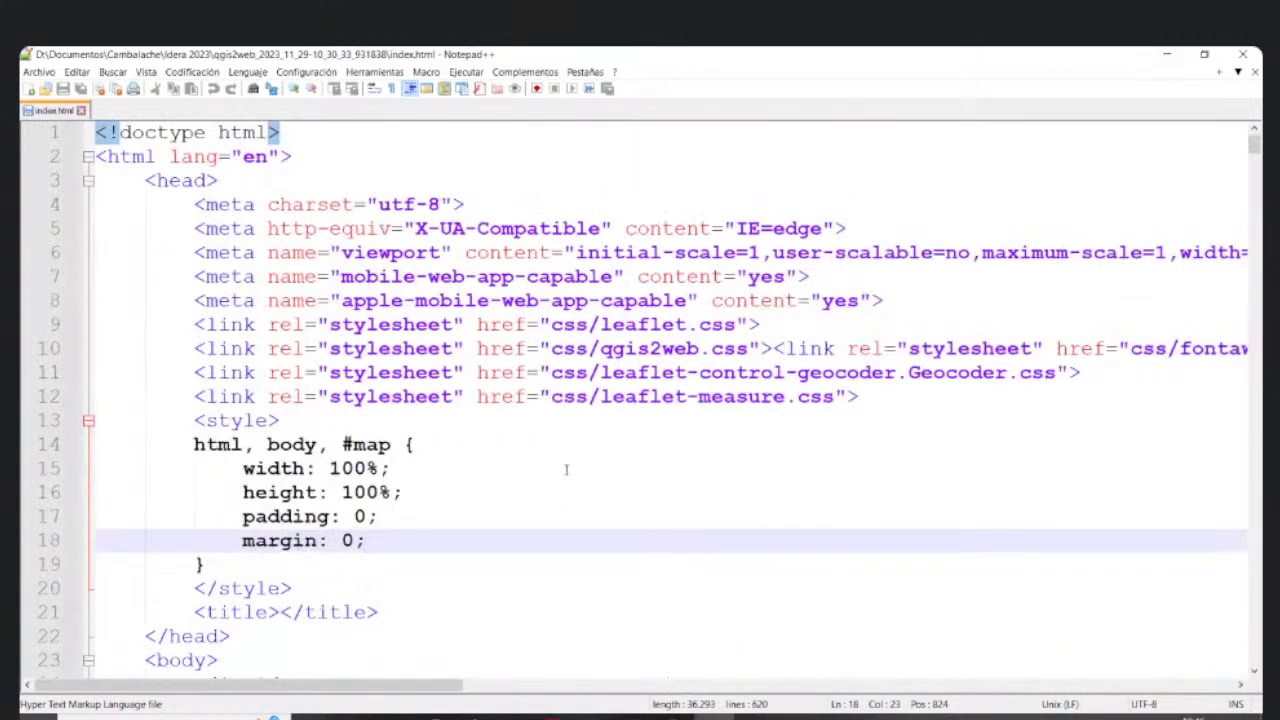
Step: Examine the head section of index.html from its opening tag to its closing tag
{"action": "left_click", "coordinate": [170, 183]}
{"action": "scroll", "coordinate": [175, 185], "scroll_direction": "down", "scroll_amount": 6}
{"action": "scroll", "coordinate": [175, 185], "scroll_direction": "up", "scroll_amount": 6}
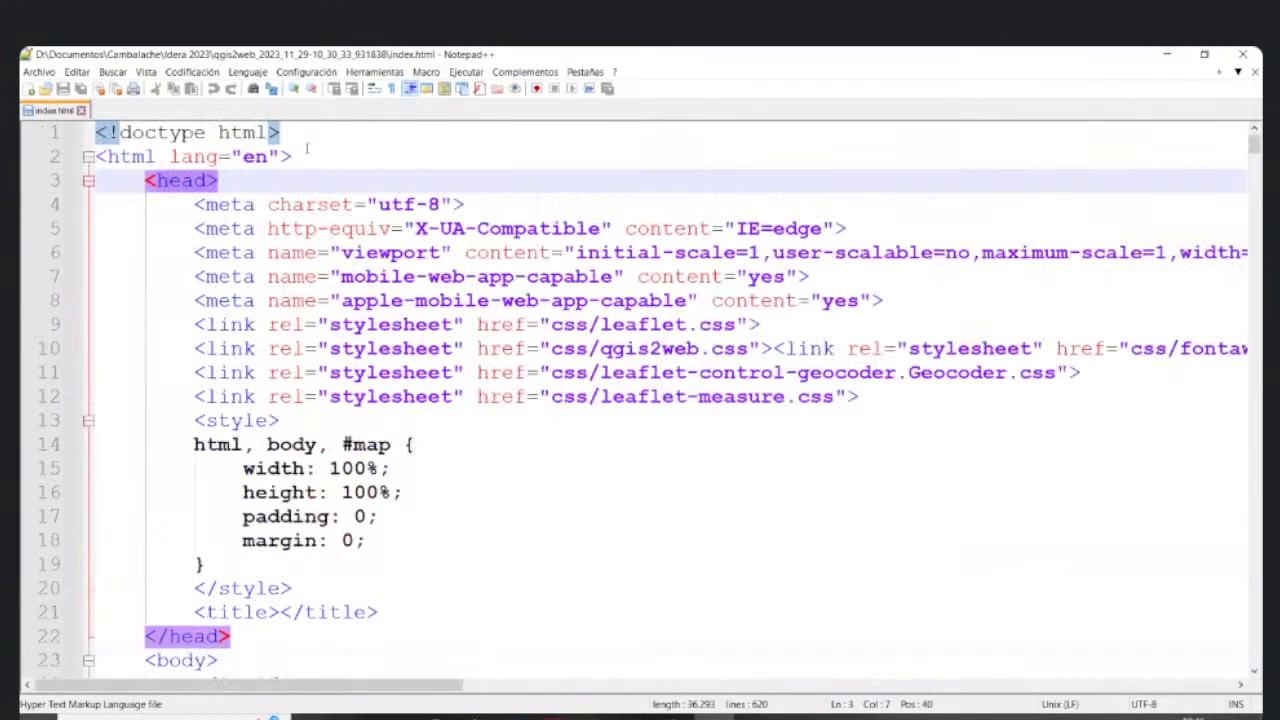
{"action": "left_click", "coordinate": [295, 640]}
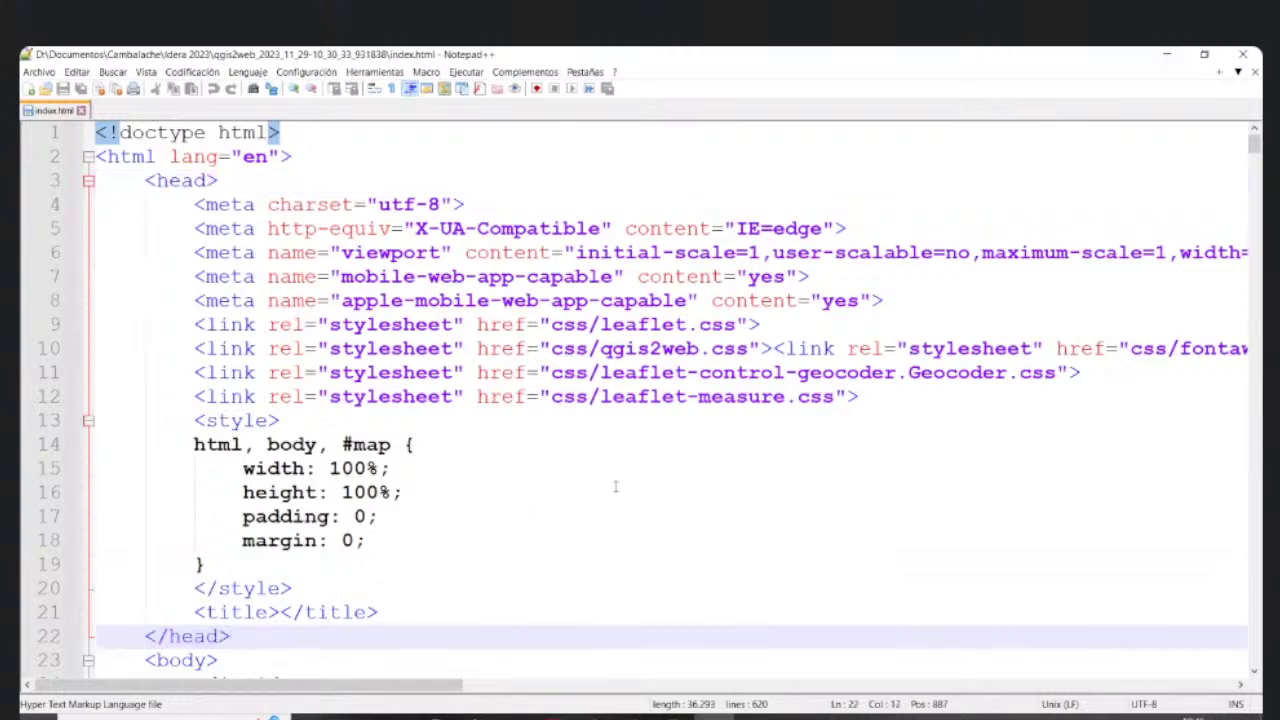
{"action": "scroll", "coordinate": [614, 486], "scroll_direction": "down", "scroll_amount": 12}
{"action": "scroll", "coordinate": [619, 484], "scroll_direction": "up", "scroll_amount": 12}
{"action": "scroll", "coordinate": [575, 423], "scroll_direction": "down", "scroll_amount": 6}
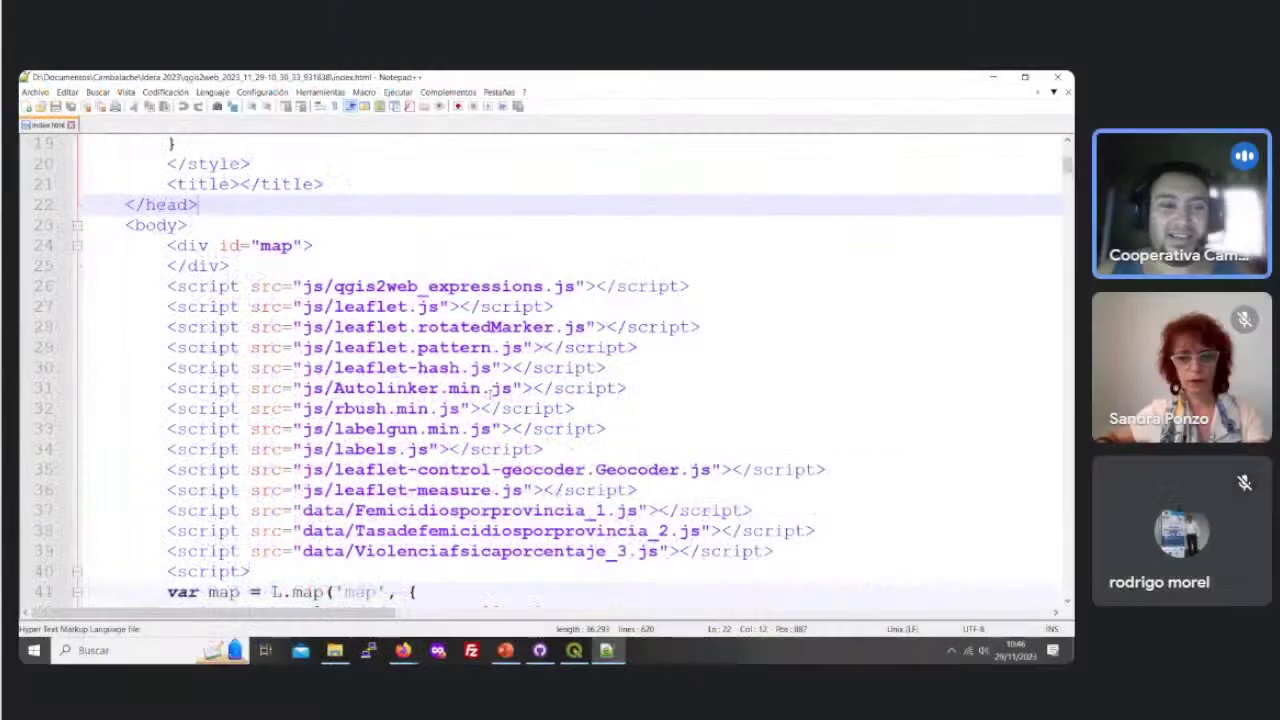
Step: Point out where the head section ends and the body section begins in index.html
{"action": "left_click", "coordinate": [146, 225]}
{"action": "scroll", "coordinate": [225, 345], "scroll_direction": "down", "scroll_amount": 2}
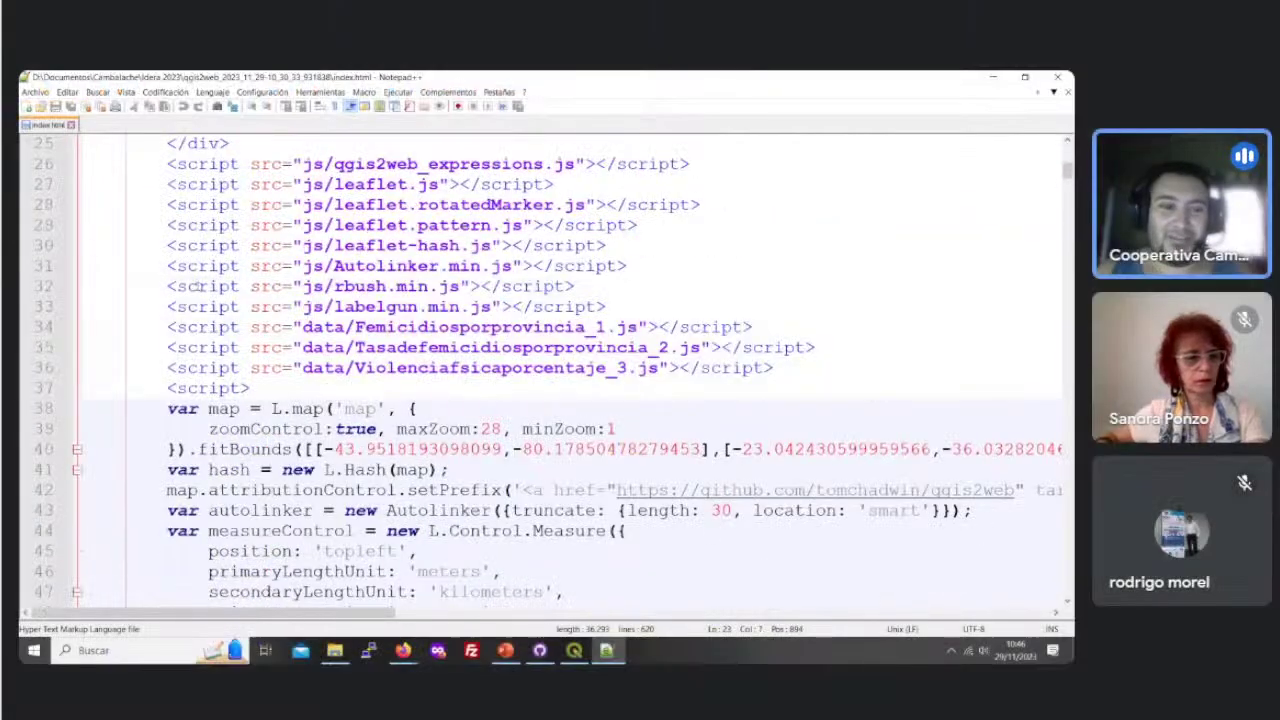
{"action": "scroll", "coordinate": [225, 345], "scroll_direction": "up", "scroll_amount": 4}
{"action": "left_click", "coordinate": [206, 328]}
{"action": "left_click", "coordinate": [198, 344]}
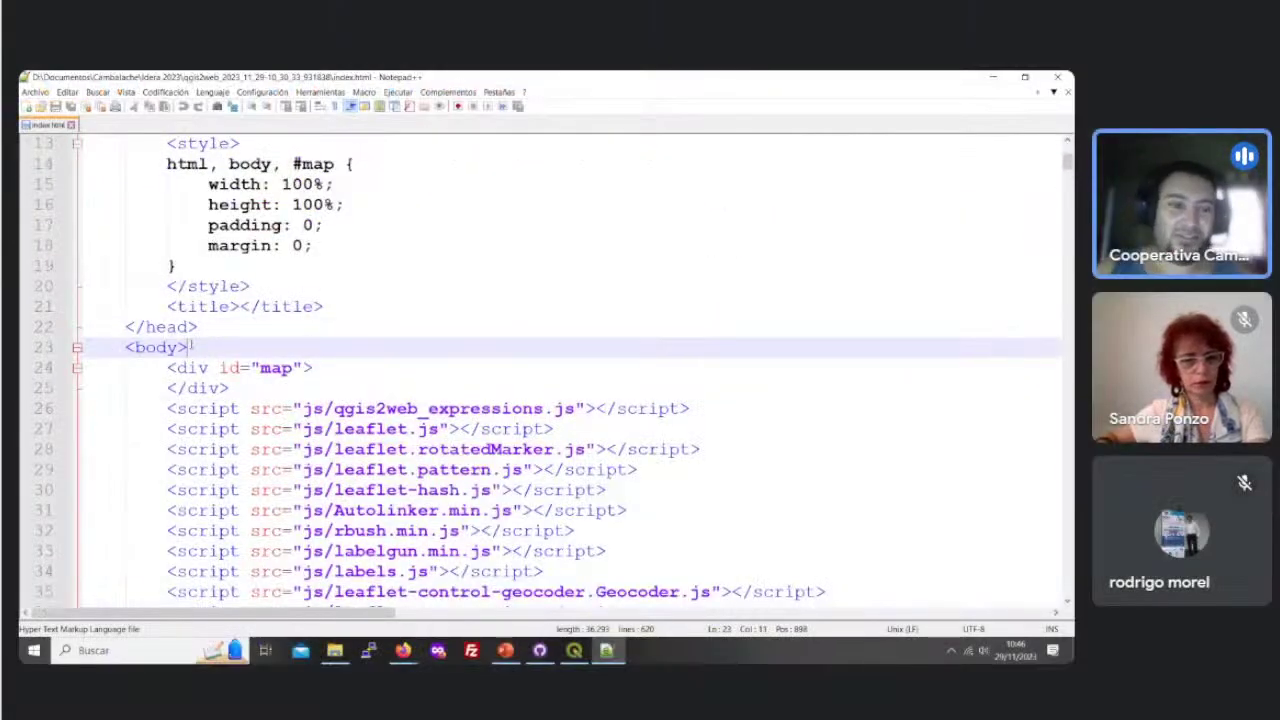
{"action": "left_click", "coordinate": [230, 327]}
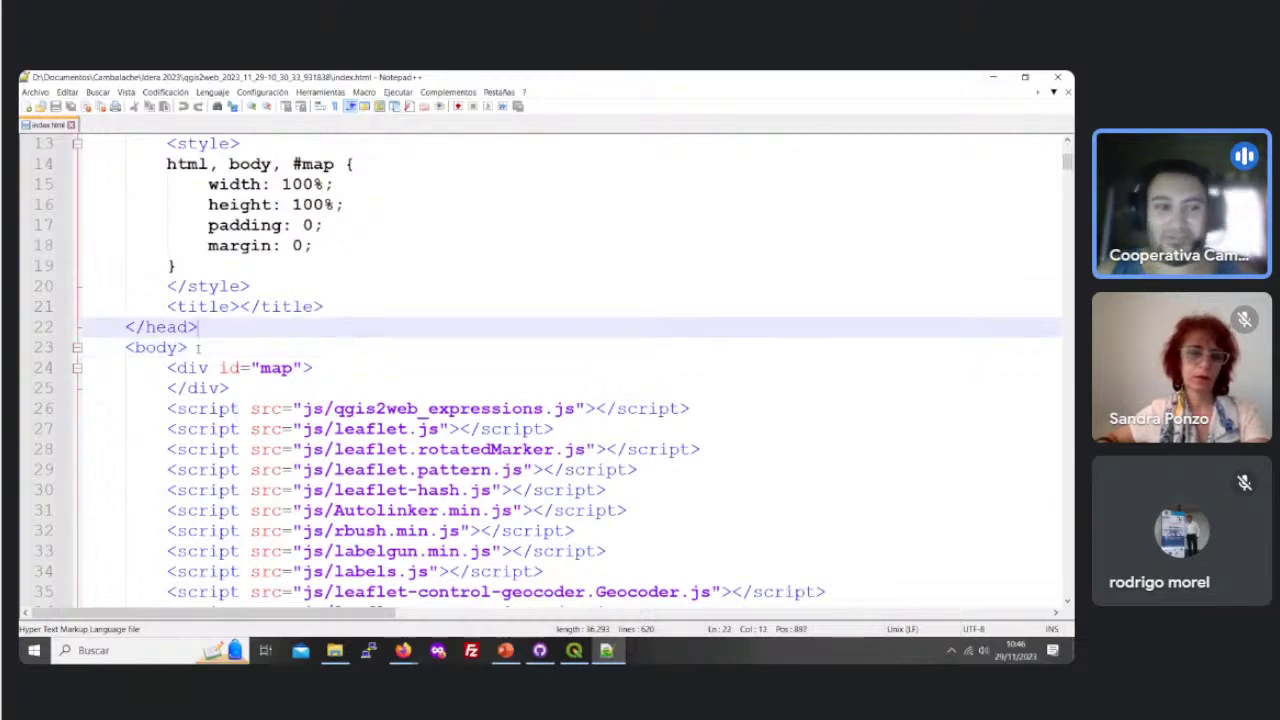
{"action": "left_click", "coordinate": [253, 343]}
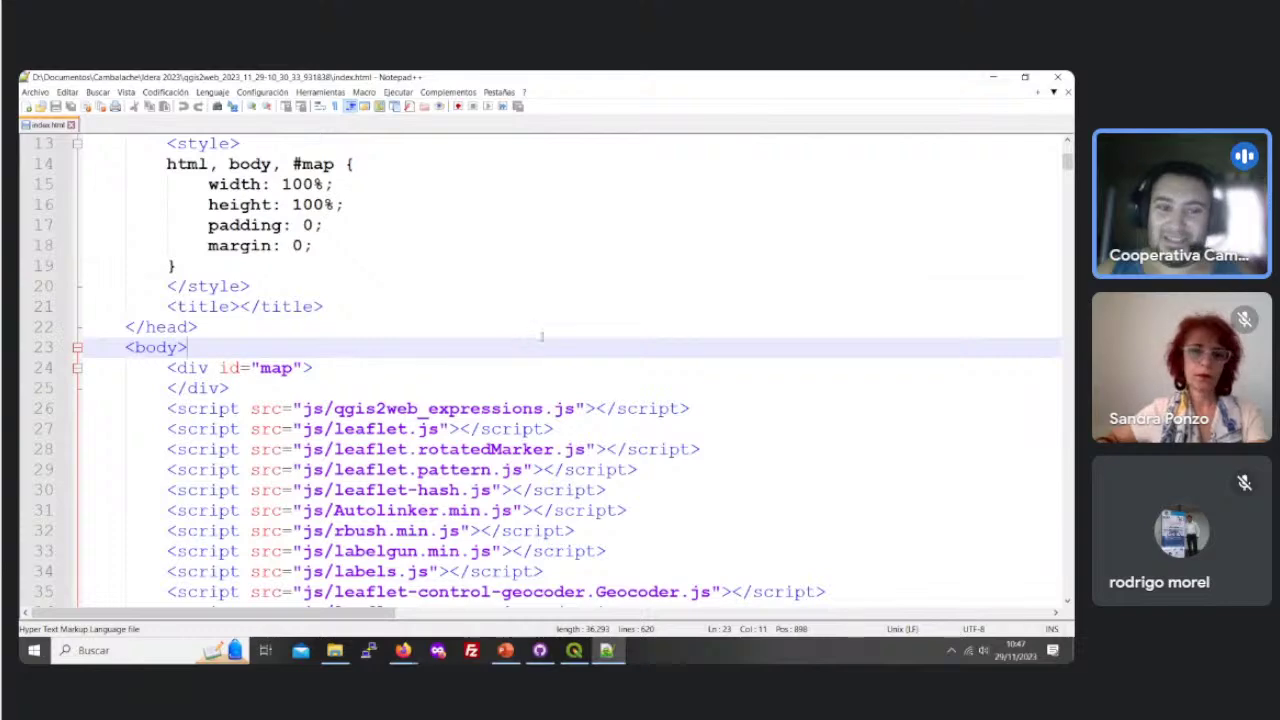
Step: Review the meta tags and stylesheet links in the head of index.html and continue into the body code
{"action": "scroll", "coordinate": [541, 337], "scroll_direction": "up", "scroll_amount": 4}
{"action": "scroll", "coordinate": [543, 337], "scroll_direction": "down", "scroll_amount": 3}
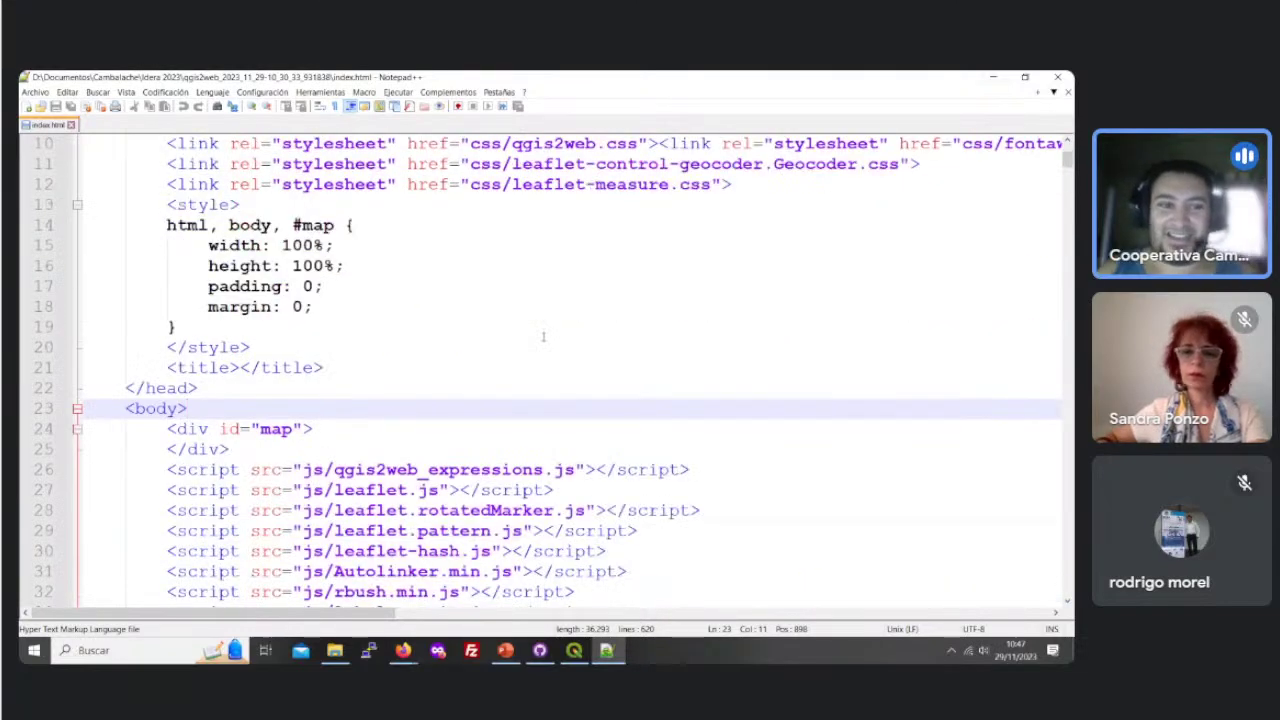
{"action": "scroll", "coordinate": [543, 337], "scroll_direction": "up", "scroll_amount": 3}
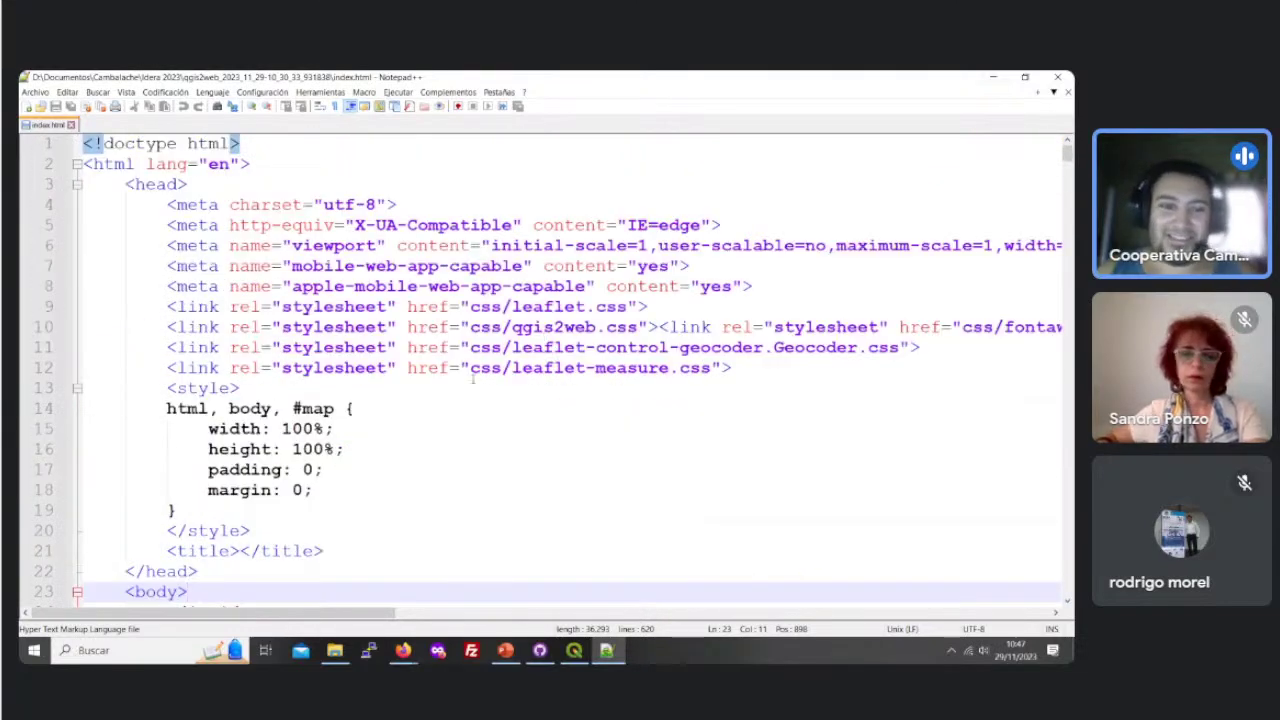
{"action": "scroll", "coordinate": [473, 379], "scroll_direction": "down", "scroll_amount": 3}
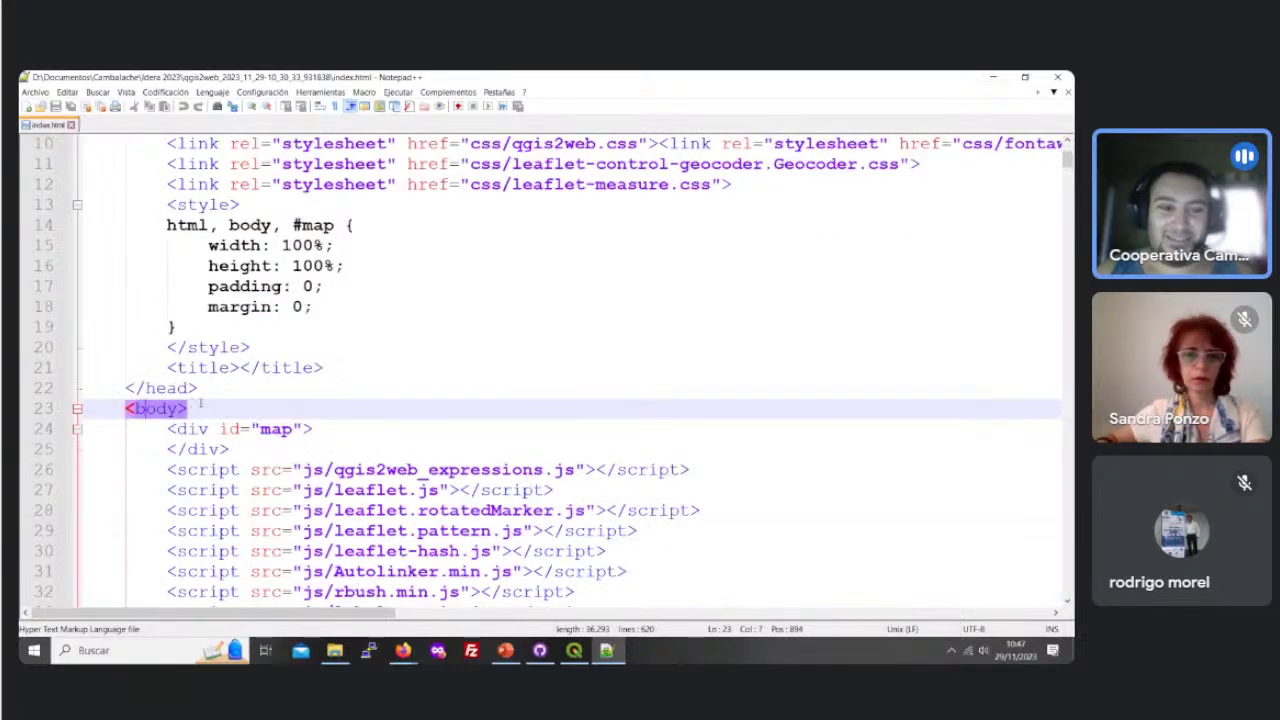
{"action": "scroll", "coordinate": [141, 427], "scroll_direction": "down", "scroll_amount": 8}
Step: Check the exported web map in Firefox, return to index.html and highlight its opening body tag
{"action": "left_click", "coordinate": [403, 650]}
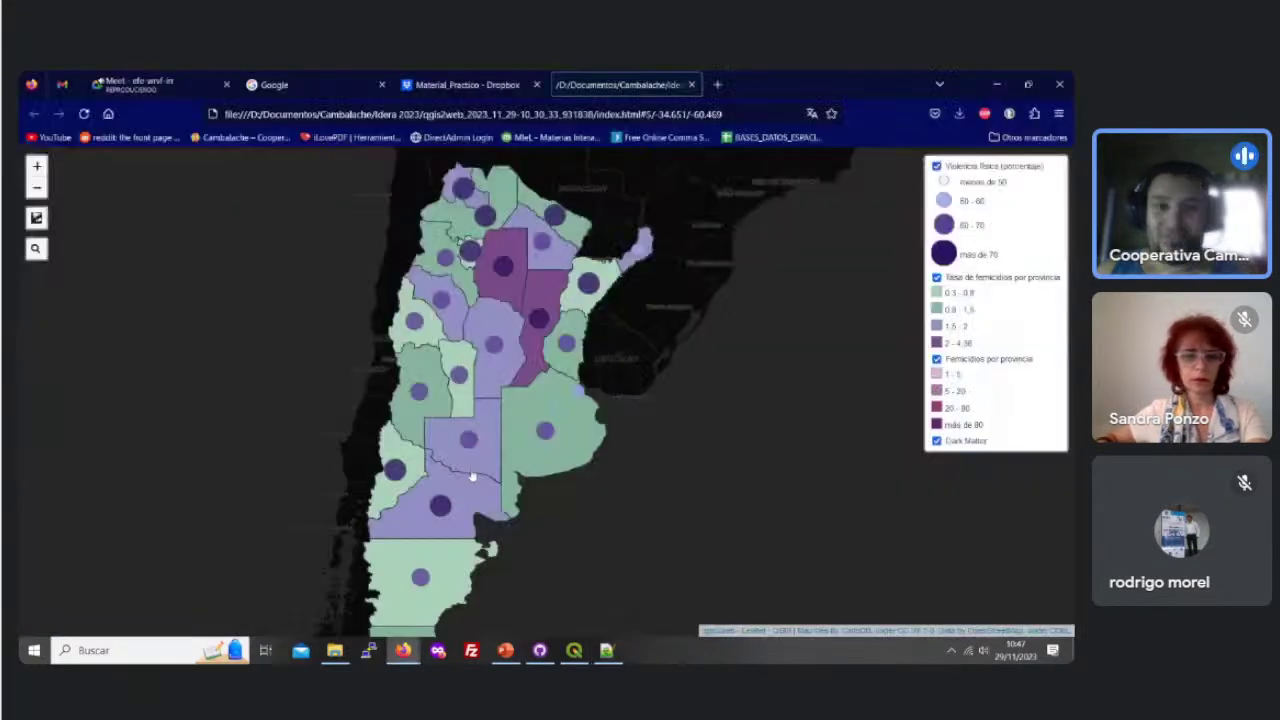
{"action": "left_click", "coordinate": [1000, 84]}
{"action": "scroll", "coordinate": [197, 256], "scroll_direction": "up", "scroll_amount": 5}
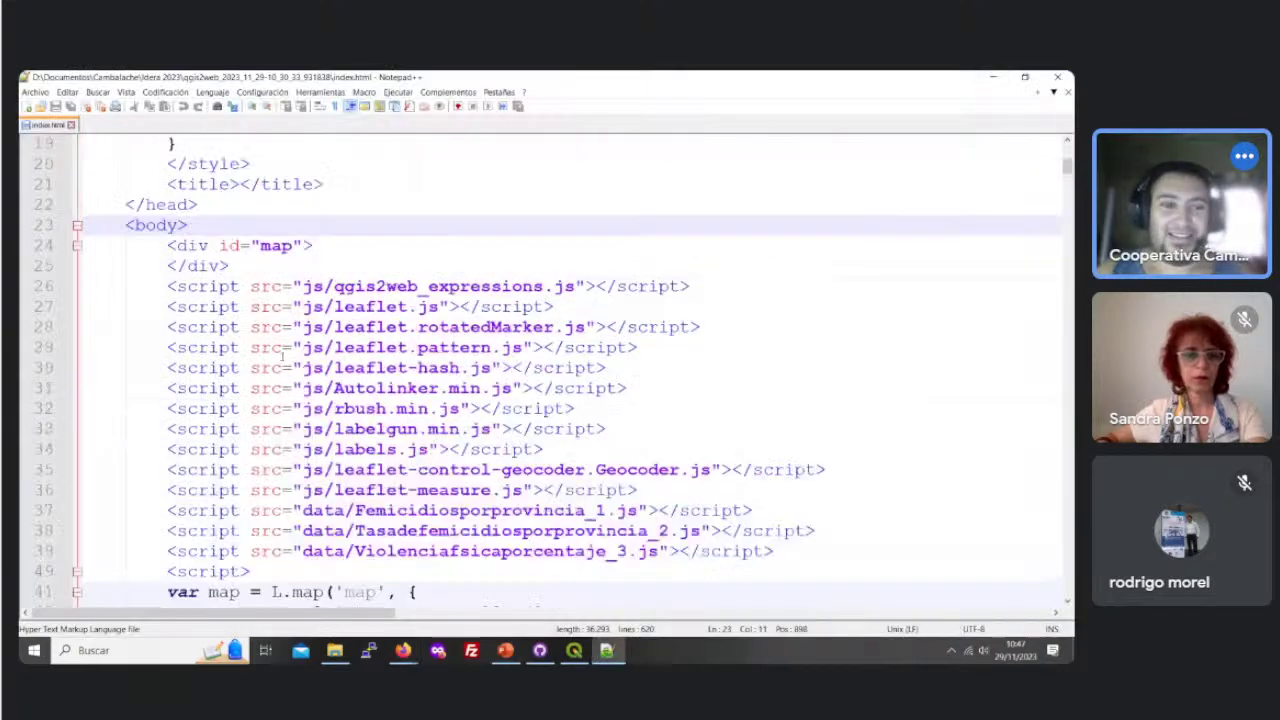
{"action": "left_click", "coordinate": [152, 228]}
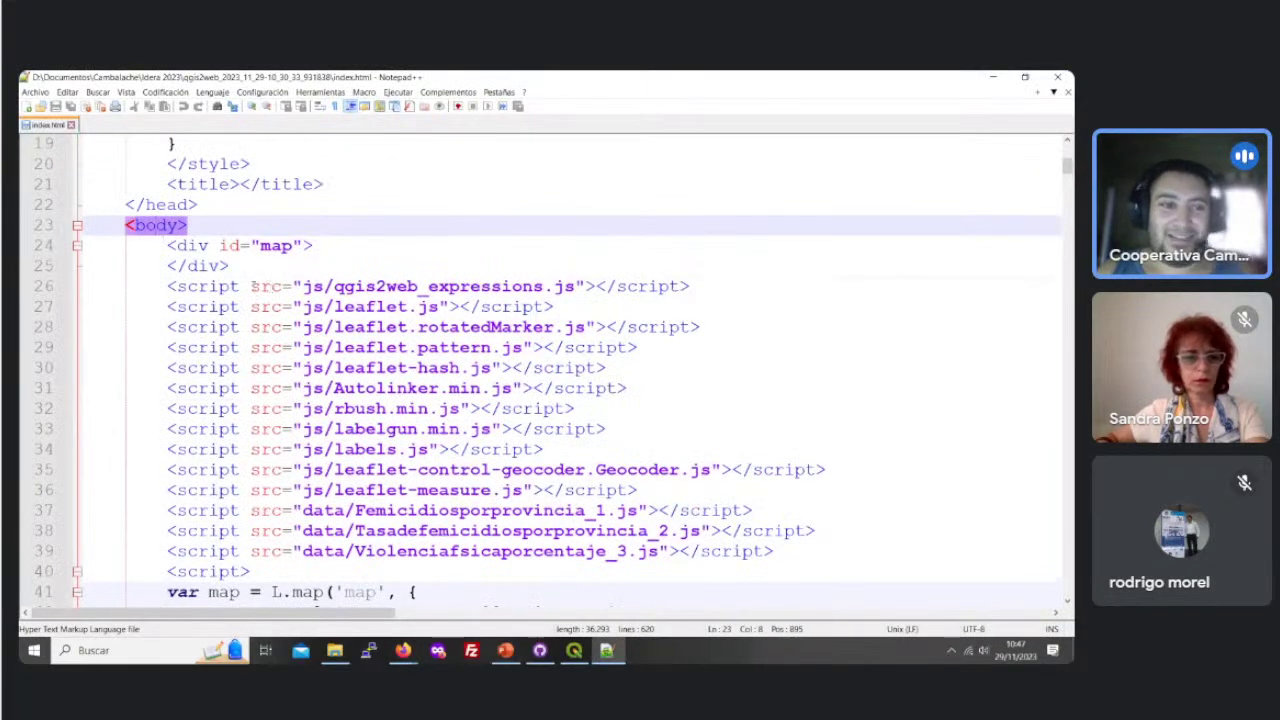
Step: Mark the map div in the body of index.html and compare it with the exported web map in Firefox
{"action": "left_click", "coordinate": [163, 244]}
{"action": "left_click_drag", "start_coordinate": [232, 266], "coordinate": [176, 245]}
{"action": "key", "text": "Right"}
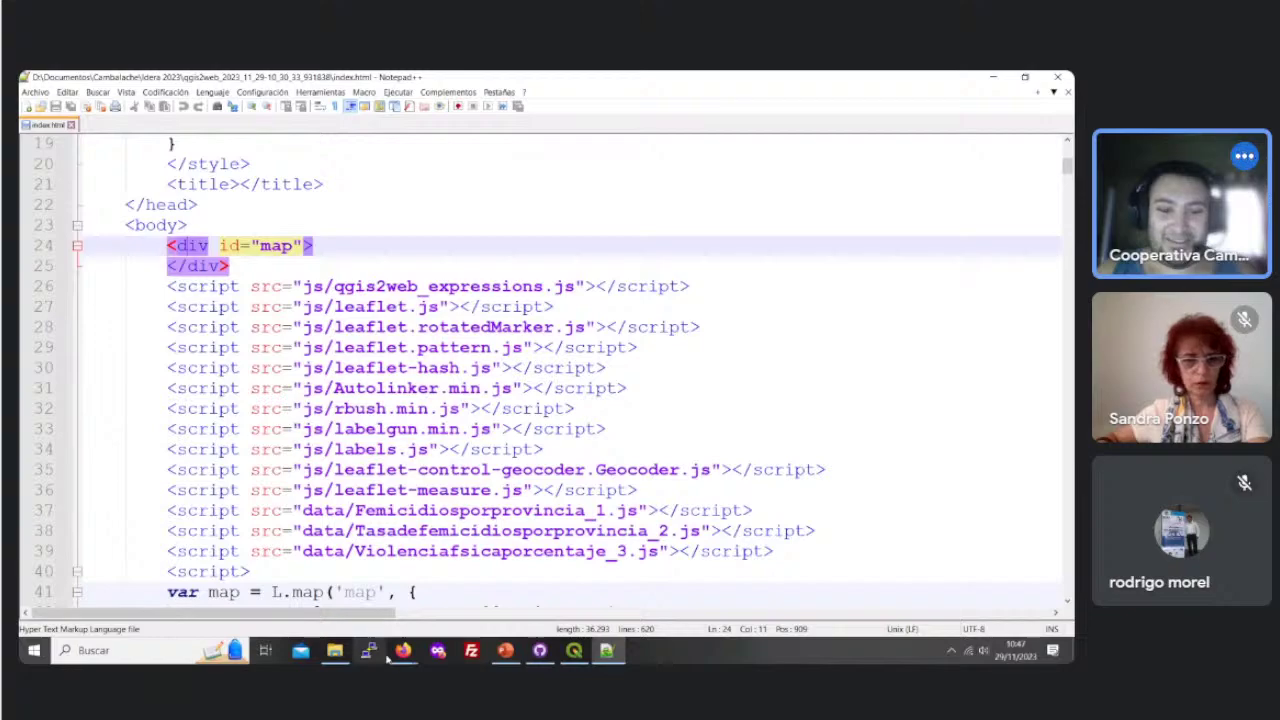
{"action": "mouse_move", "coordinate": [403, 650]}
{"action": "left_click", "coordinate": [325, 585]}
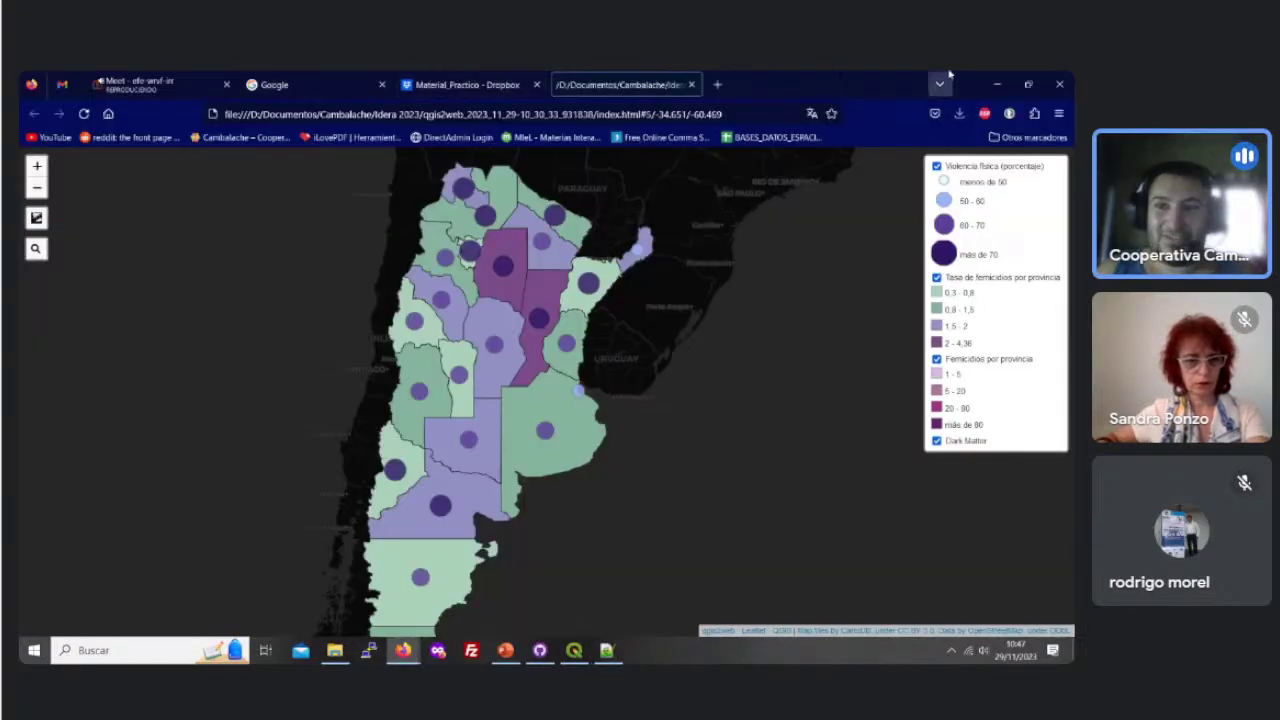
{"action": "left_click", "coordinate": [995, 79]}
Step: Skim index.html from the style block through the body's script references to the map setup code
{"action": "scroll", "coordinate": [330, 368], "scroll_direction": "down", "scroll_amount": 5}
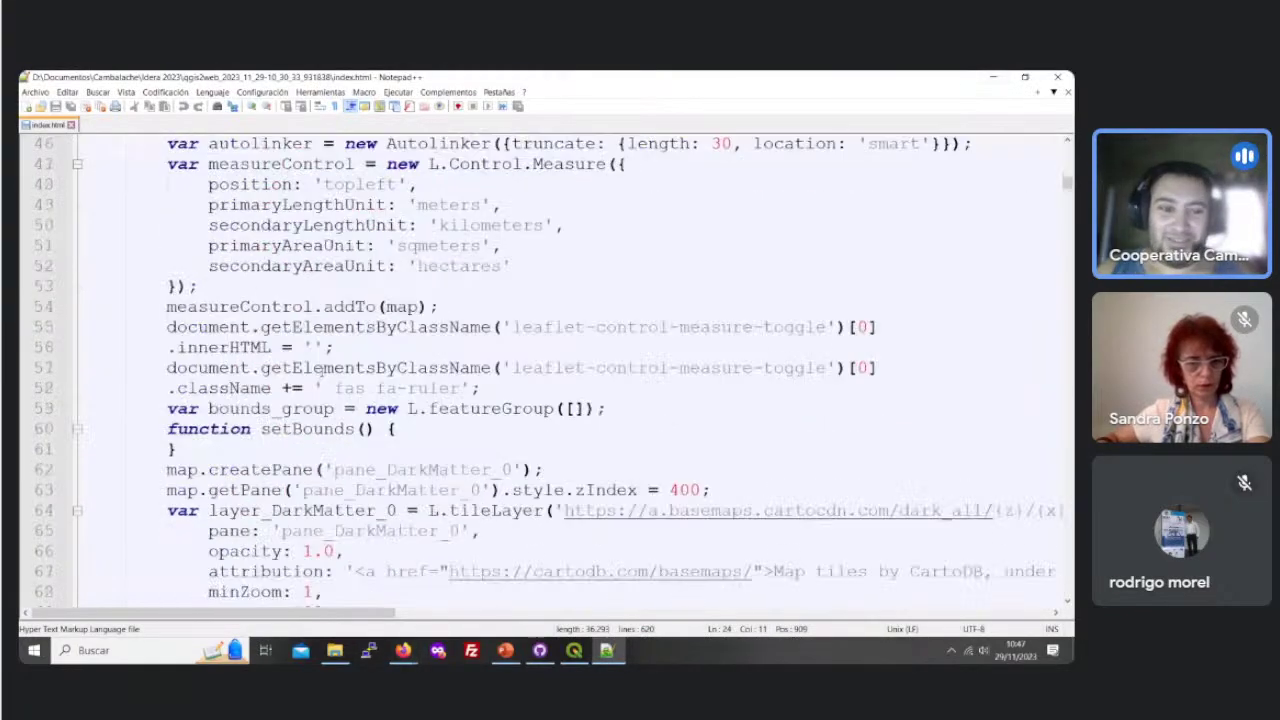
{"action": "scroll", "coordinate": [330, 368], "scroll_direction": "up", "scroll_amount": 11}
{"action": "key", "text": "Down"}
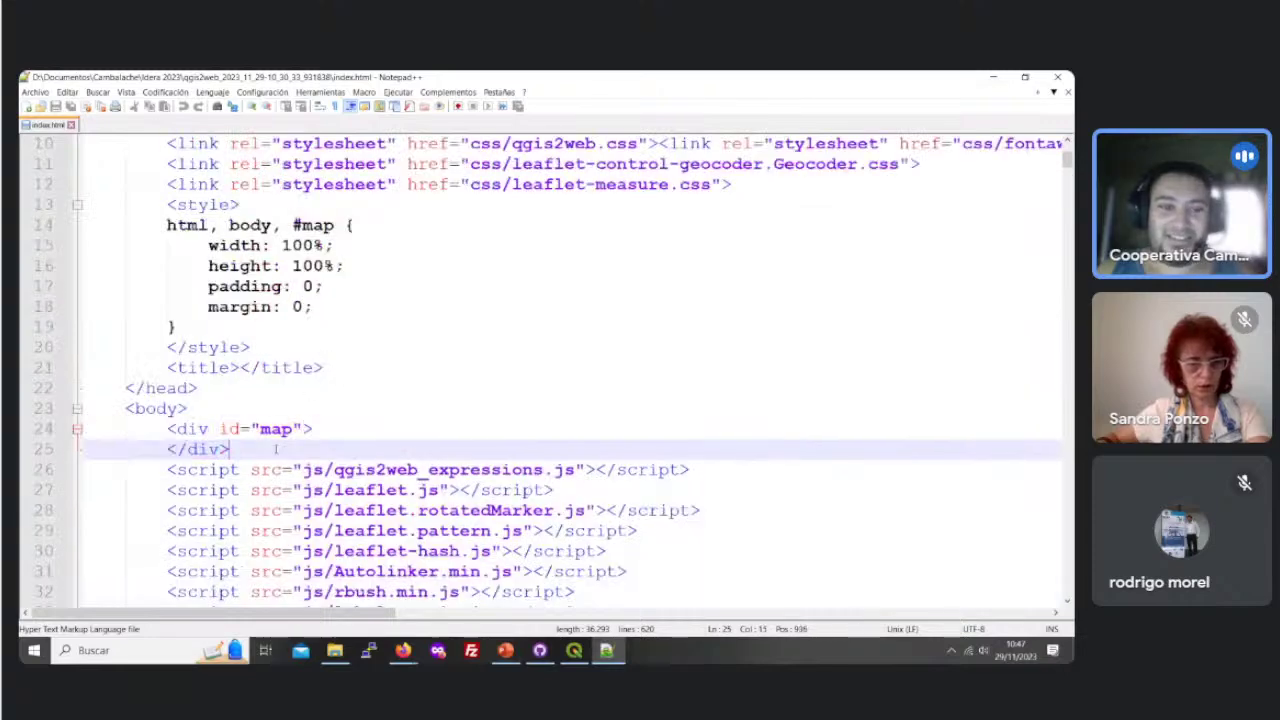
{"action": "key", "text": "Up"}
{"action": "key", "text": "Up"}
{"action": "scroll", "coordinate": [330, 368], "scroll_direction": "down", "scroll_amount": 1}
{"action": "scroll", "coordinate": [425, 385], "scroll_direction": "down", "scroll_amount": 2}
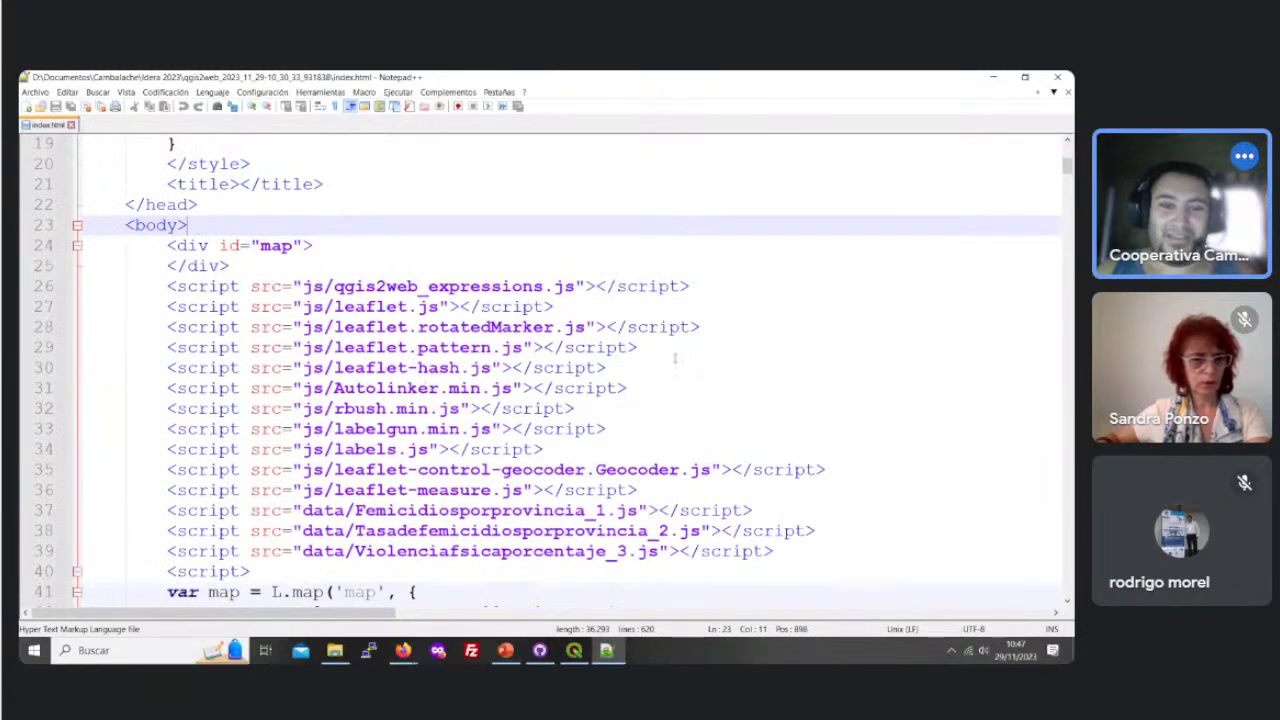
{"action": "scroll", "coordinate": [674, 358], "scroll_direction": "up", "scroll_amount": 2}
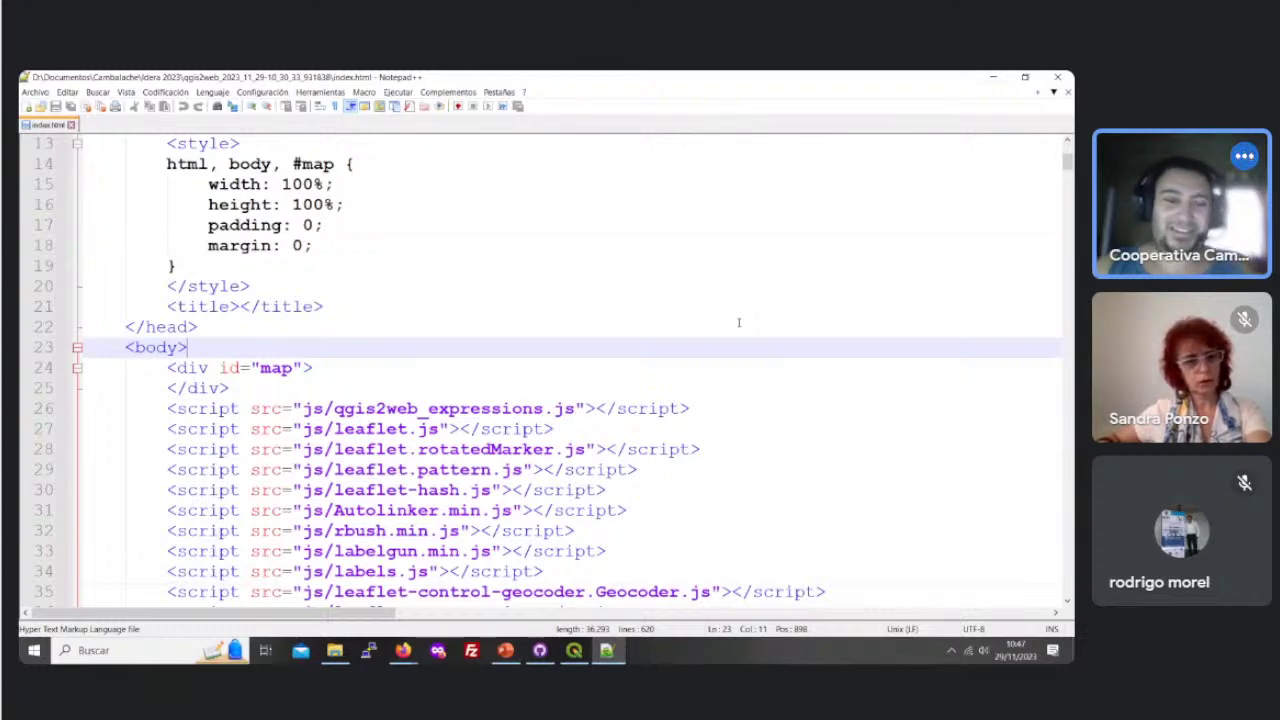
{"action": "scroll", "coordinate": [739, 322], "scroll_direction": "down", "scroll_amount": 6}
{"action": "scroll", "coordinate": [740, 322], "scroll_direction": "up", "scroll_amount": 2}
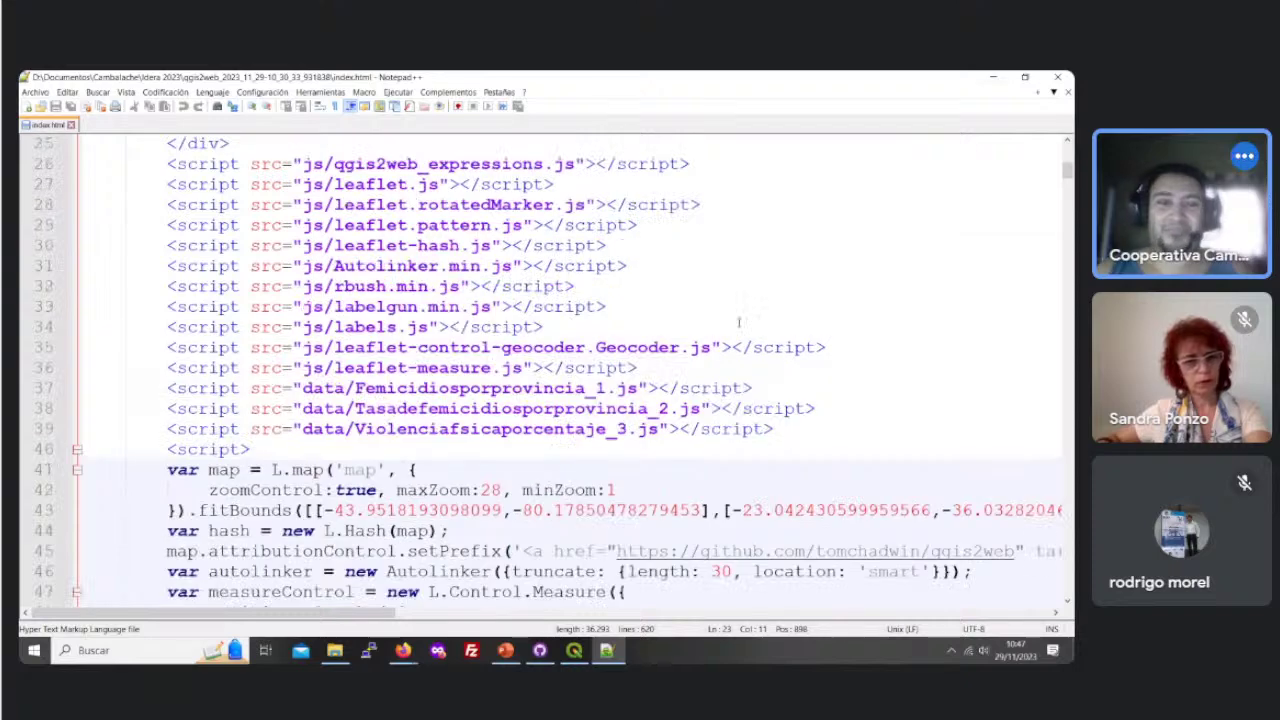
{"action": "scroll", "coordinate": [745, 318], "scroll_direction": "up", "scroll_amount": 1}
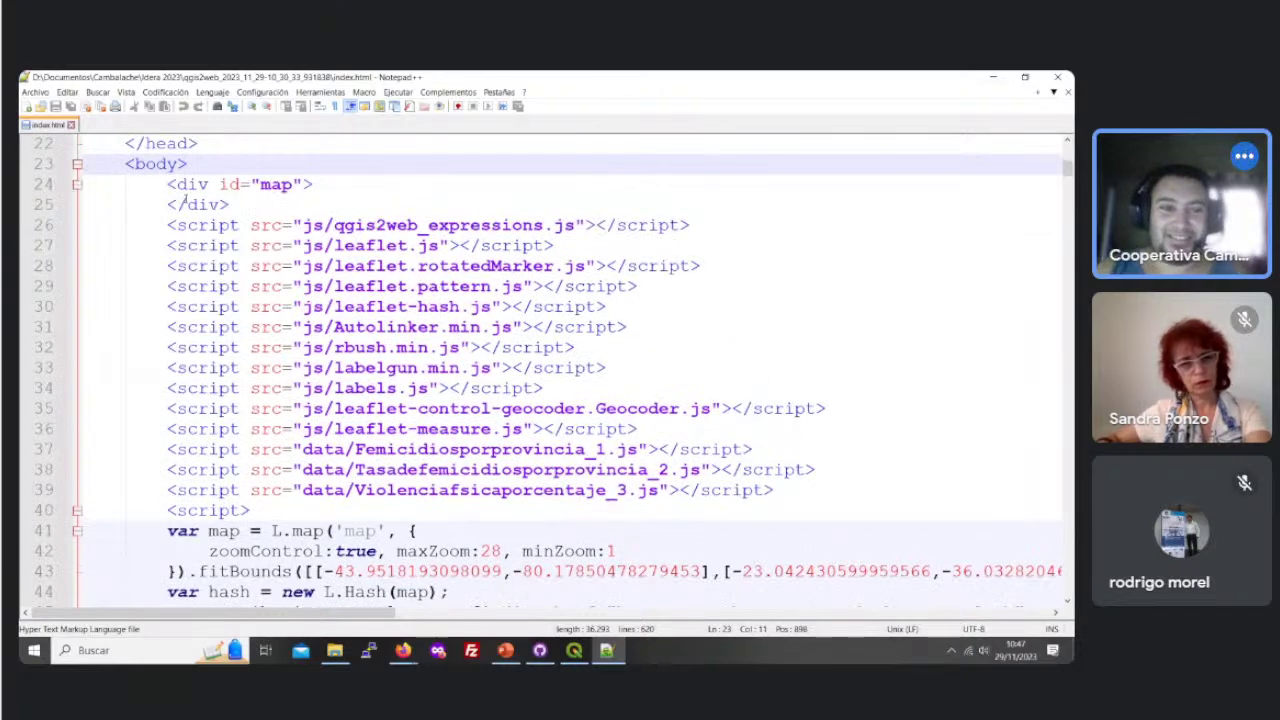
Step: Highlight the map div and the block of external script references on lines 26 to 39 of index.html
{"action": "left_click_drag", "start_coordinate": [229, 204], "coordinate": [168, 184]}
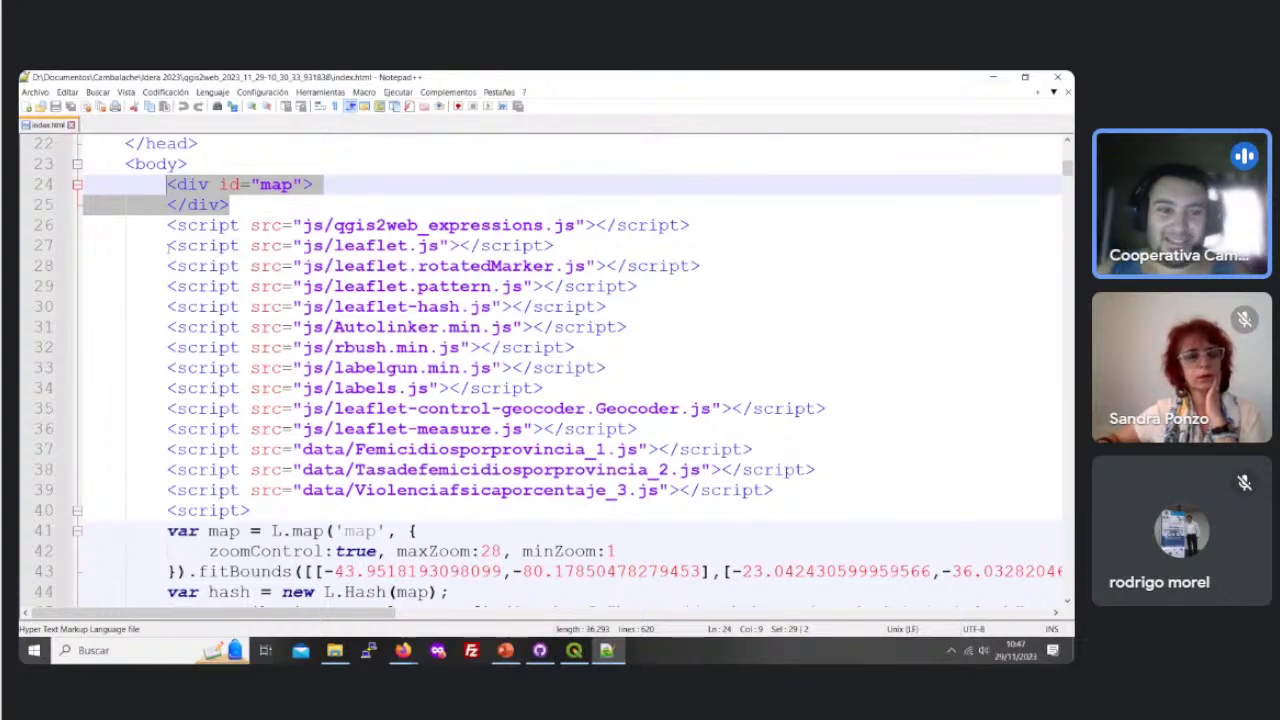
{"action": "left_click_drag", "start_coordinate": [166, 225], "coordinate": [808, 490]}
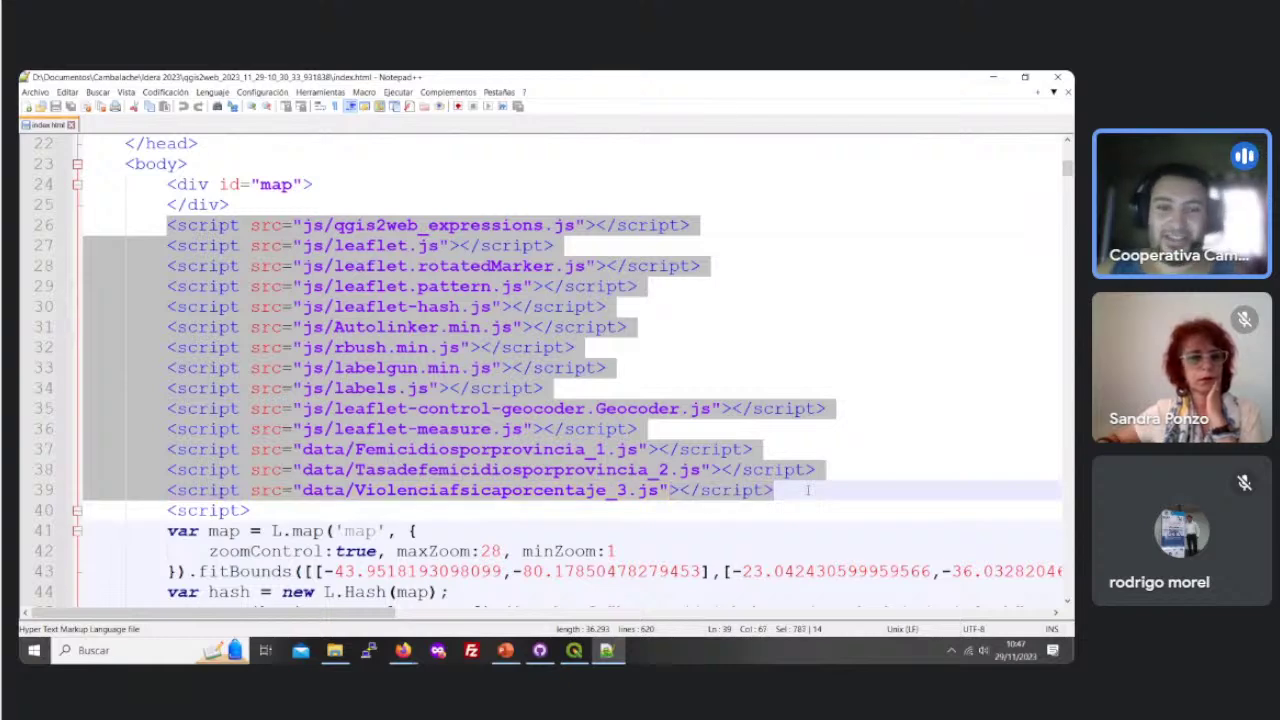
{"action": "left_click", "coordinate": [677, 347]}
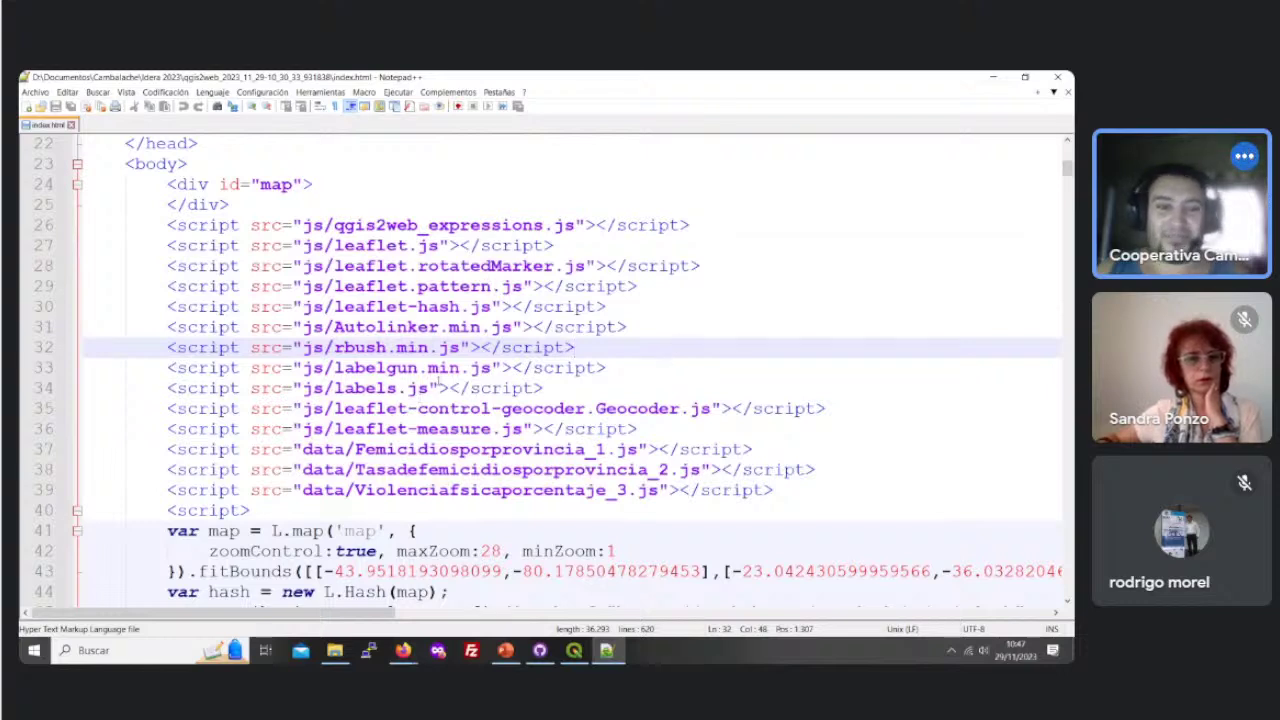
{"action": "left_click_drag", "start_coordinate": [548, 389], "coordinate": [65, 283]}
{"action": "left_click", "coordinate": [400, 327]}
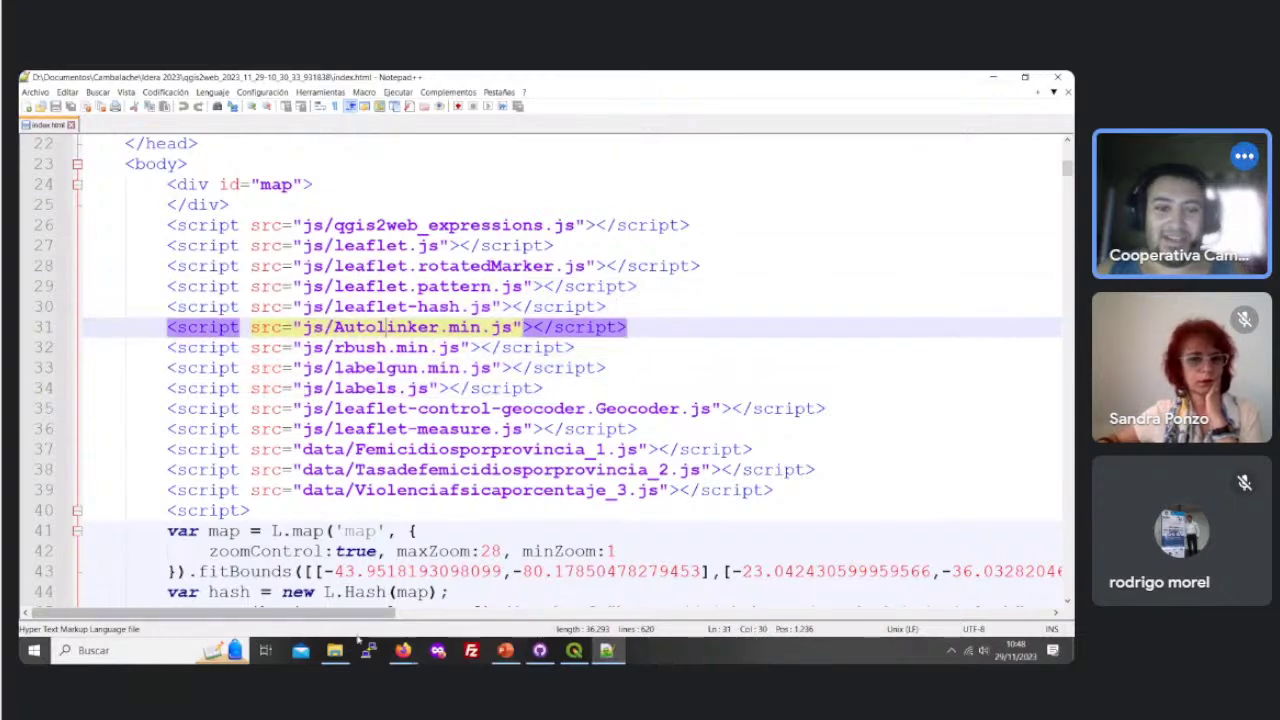
Step: Open the export's js folder in File Explorer to view its library files, and return to index.html in Notepad++
{"action": "left_click", "coordinate": [335, 650]}
{"action": "double_click", "coordinate": [172, 204]}
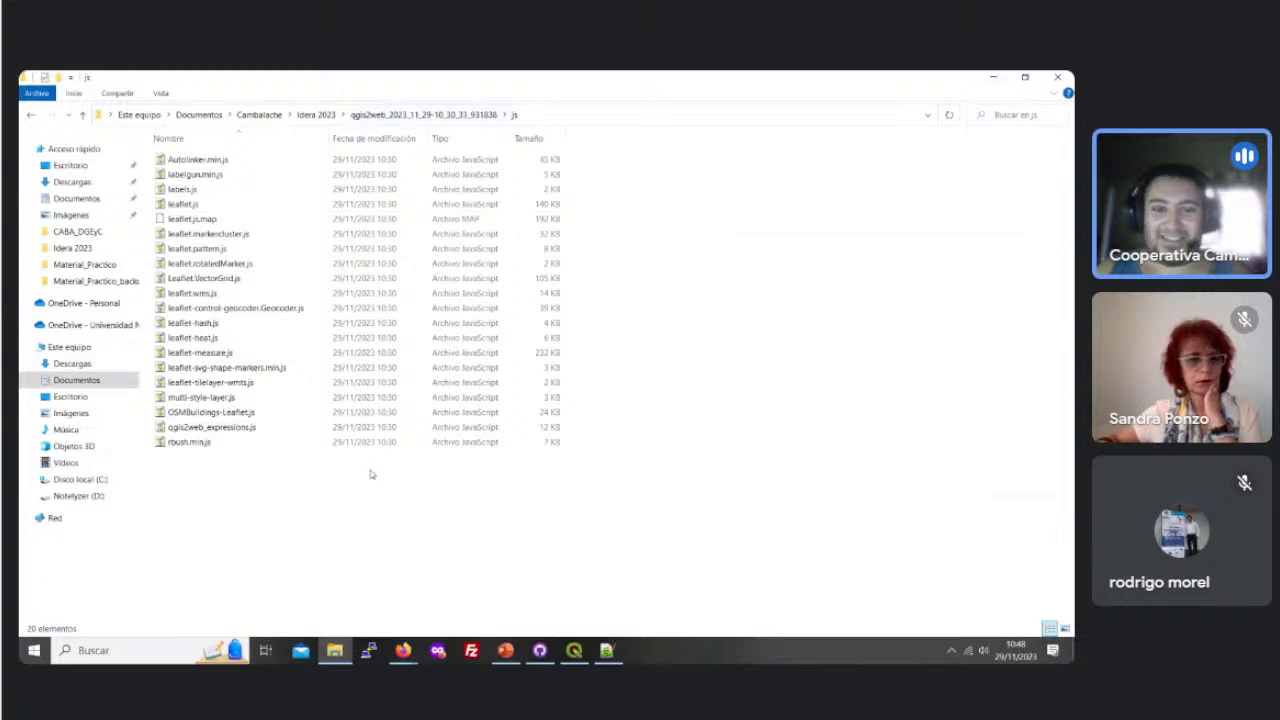
{"action": "left_click_drag", "start_coordinate": [355, 472], "coordinate": [597, 594]}
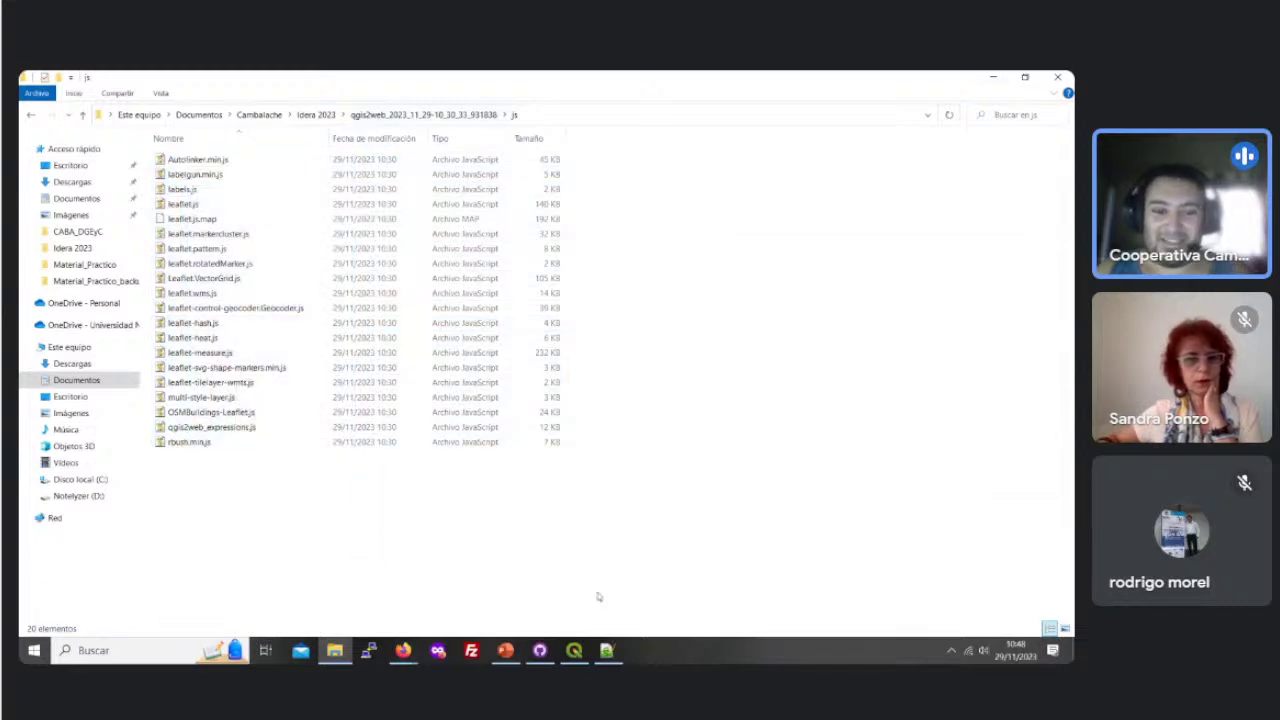
{"action": "left_click", "coordinate": [606, 650]}
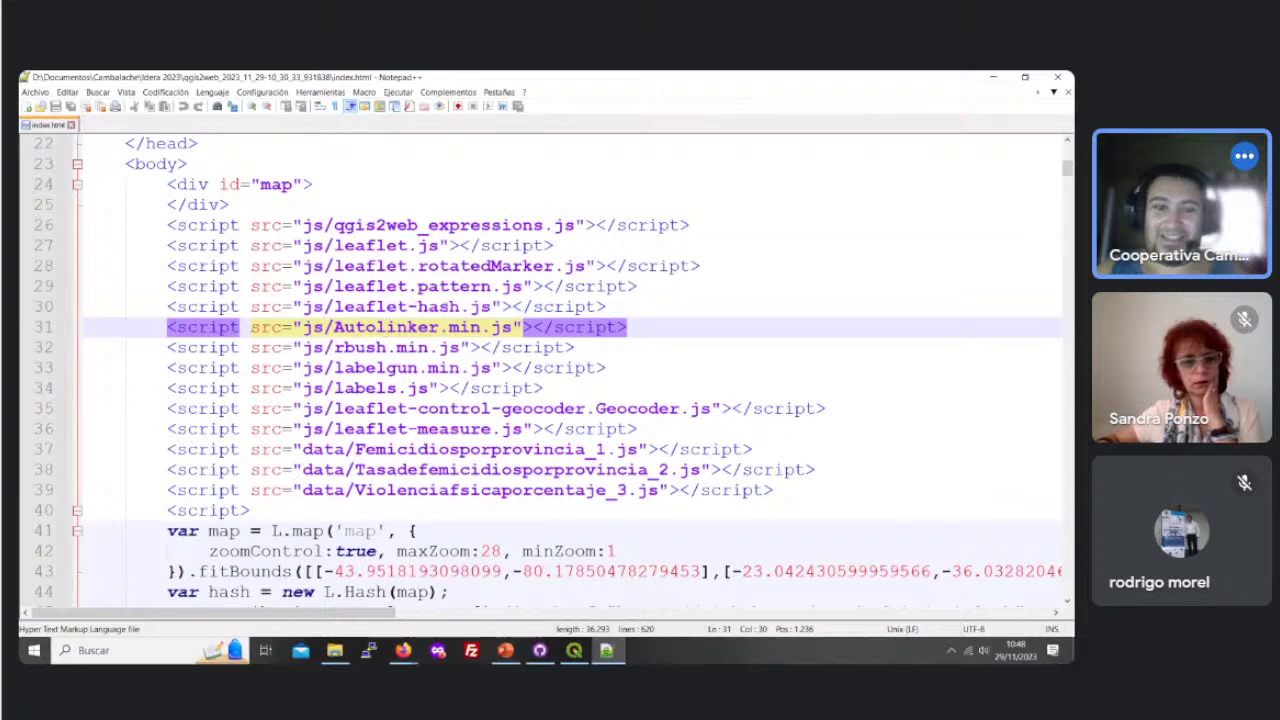
Step: Point out the leaflet-measure.js reference in index.html and check it against the files in the js folder
{"action": "scroll", "coordinate": [451, 343], "scroll_direction": "down", "scroll_amount": 1}
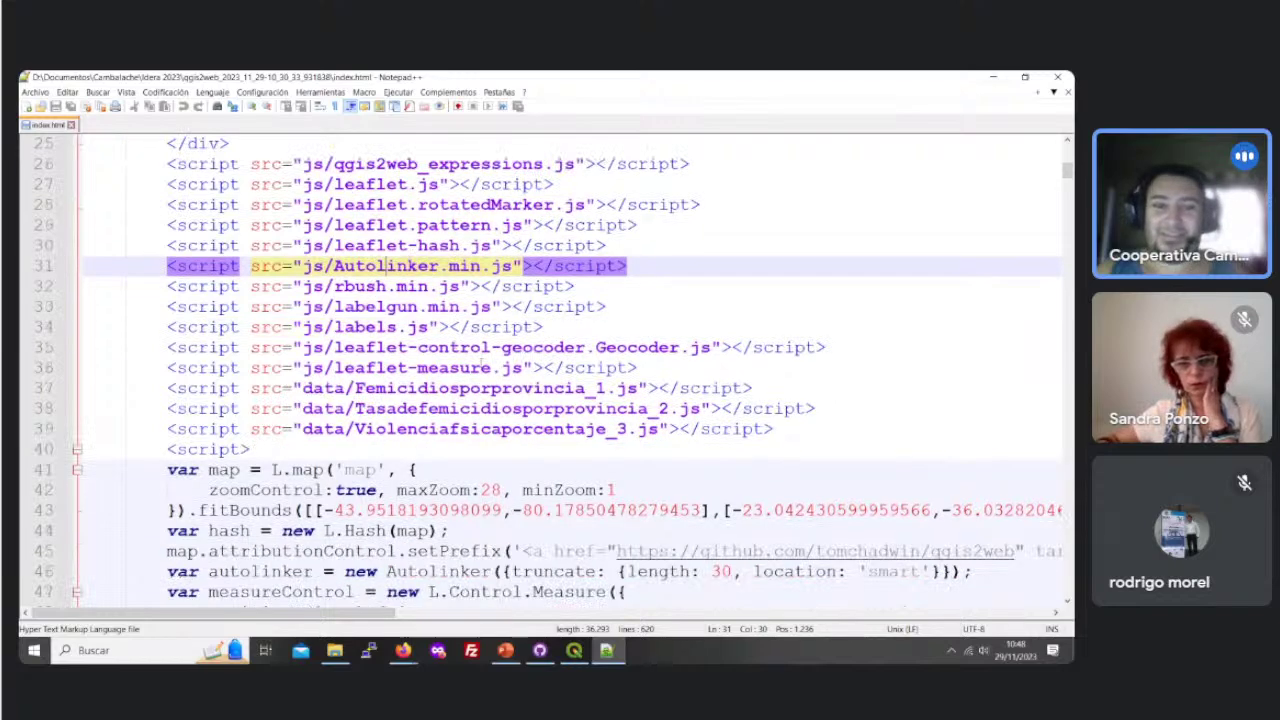
{"action": "left_click", "coordinate": [512, 368]}
{"action": "scroll", "coordinate": [512, 368], "scroll_direction": "up", "scroll_amount": 1}
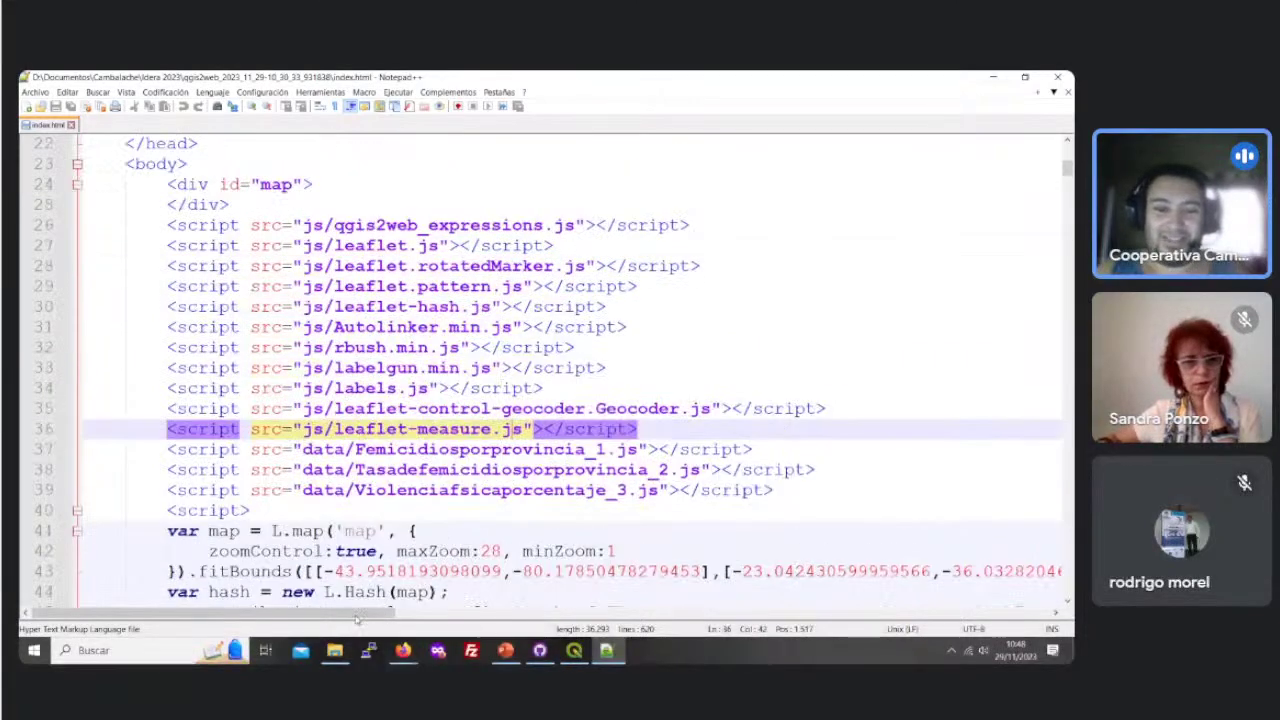
{"action": "left_click", "coordinate": [335, 650]}
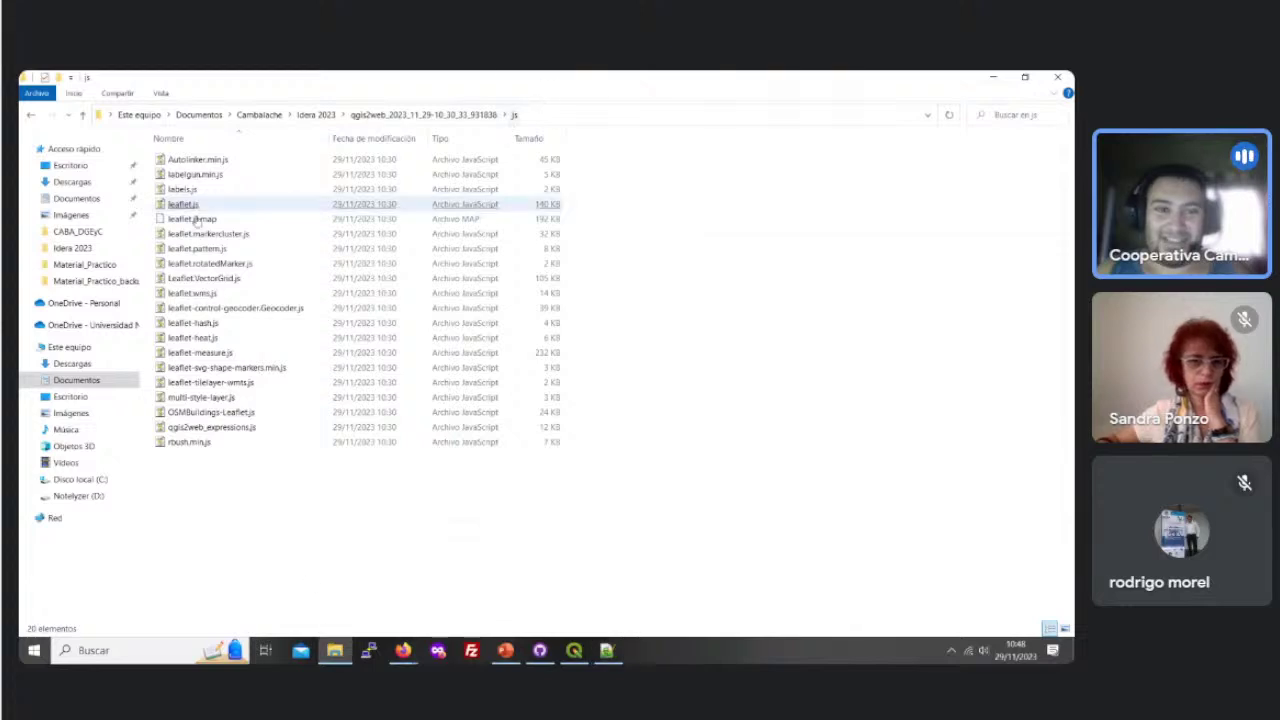
{"action": "left_click", "coordinate": [606, 650]}
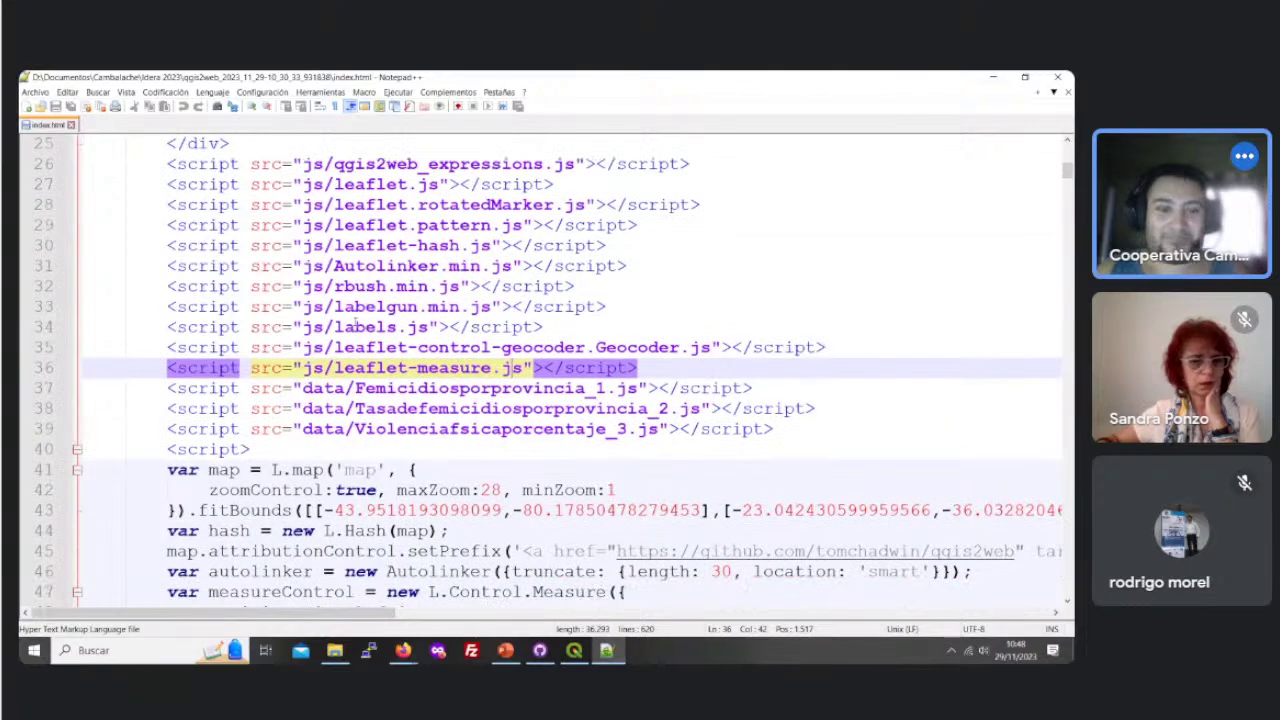
Step: Point out where the inline map script opens and where the data script references end in index.html
{"action": "scroll", "coordinate": [268, 445], "scroll_direction": "down", "scroll_amount": 1}
{"action": "left_click", "coordinate": [207, 450]}
{"action": "scroll", "coordinate": [207, 450], "scroll_direction": "down", "scroll_amount": 2}
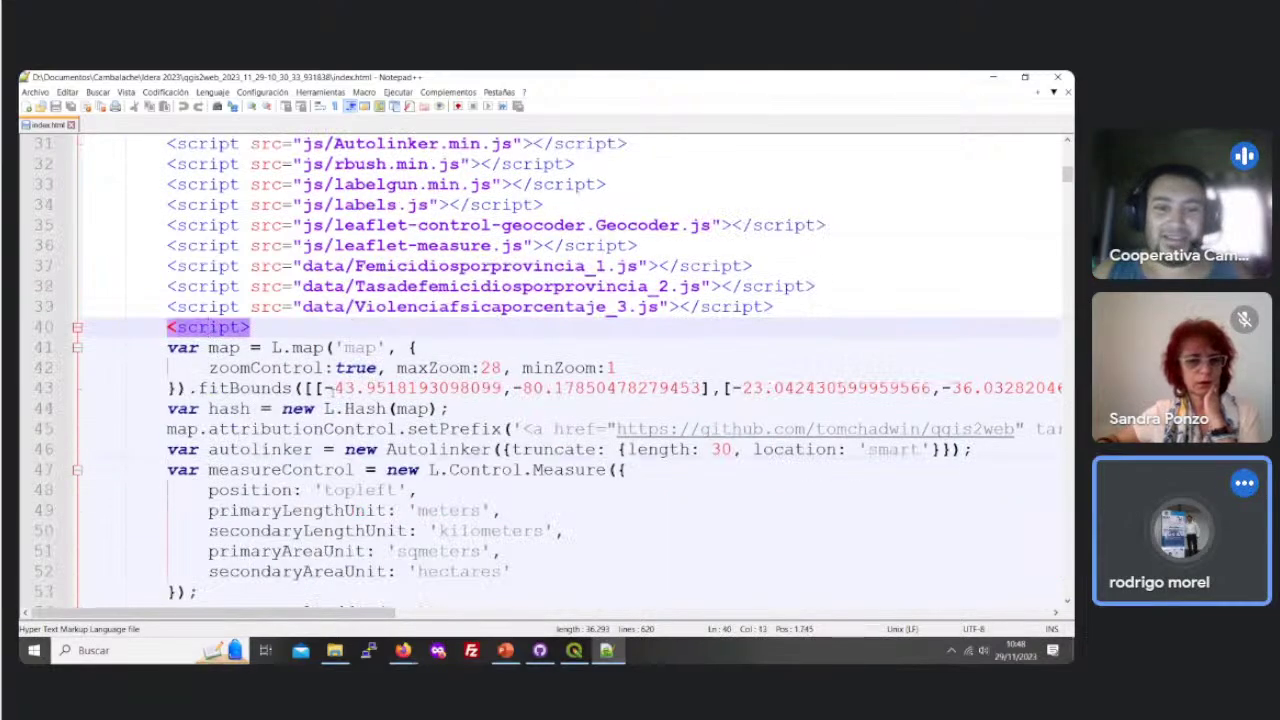
{"action": "scroll", "coordinate": [207, 450], "scroll_direction": "up", "scroll_amount": 2}
{"action": "left_click", "coordinate": [816, 430]}
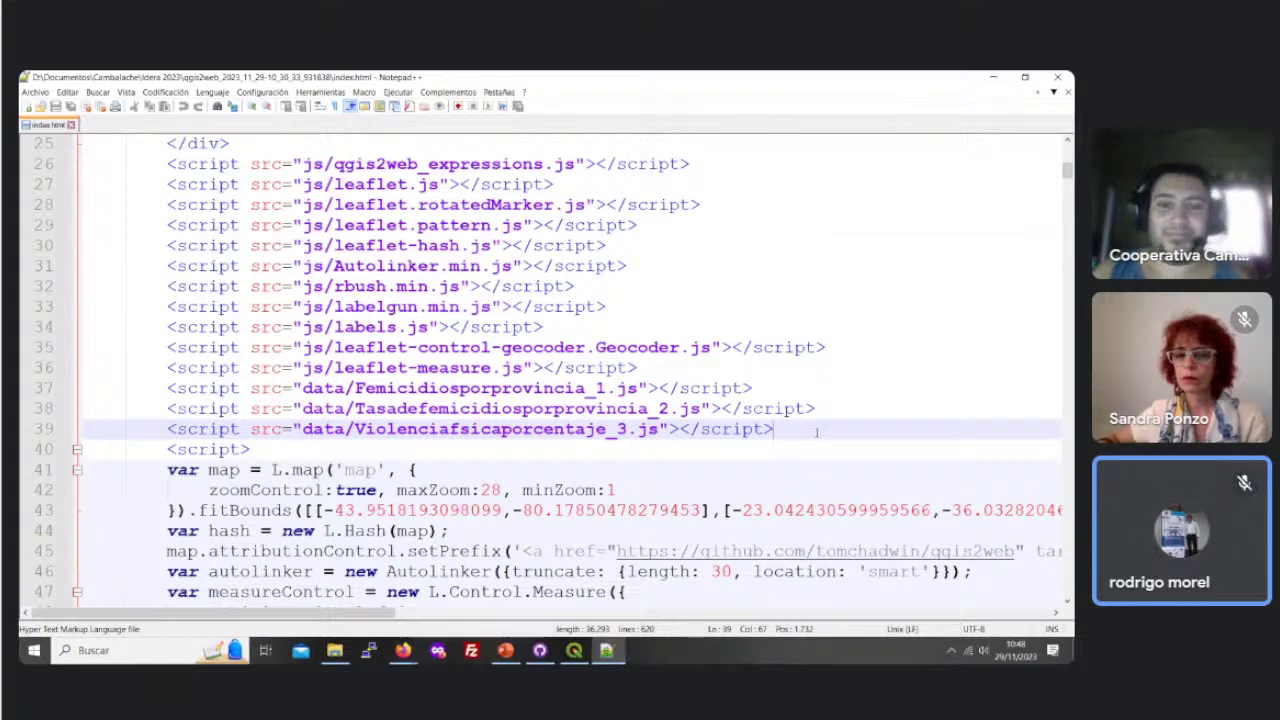
{"action": "scroll", "coordinate": [800, 400], "scroll_direction": "up", "scroll_amount": 1}
{"action": "scroll", "coordinate": [781, 379], "scroll_direction": "down", "scroll_amount": 1}
{"action": "scroll", "coordinate": [781, 379], "scroll_direction": "up", "scroll_amount": 1}
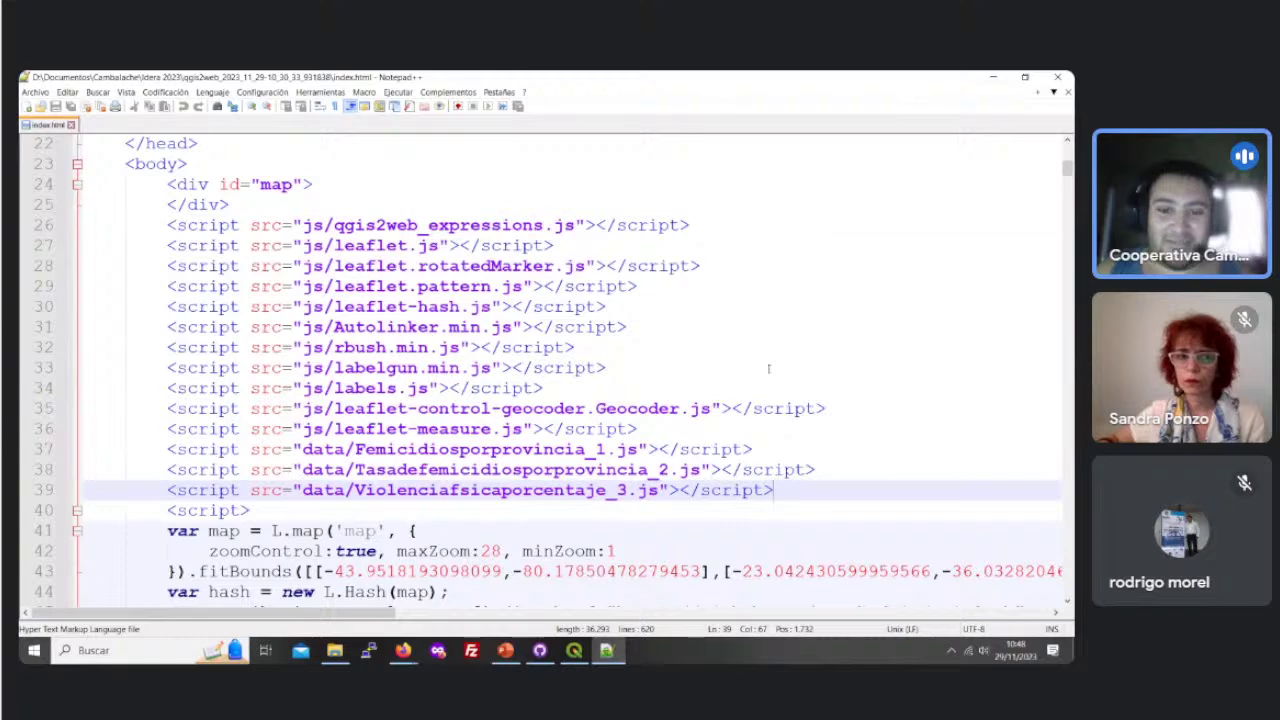
Step: Switch to QGIS to review the layers and map of Proyecto_144, and return to index.html in Notepad++
{"action": "mouse_move", "coordinate": [573, 650]}
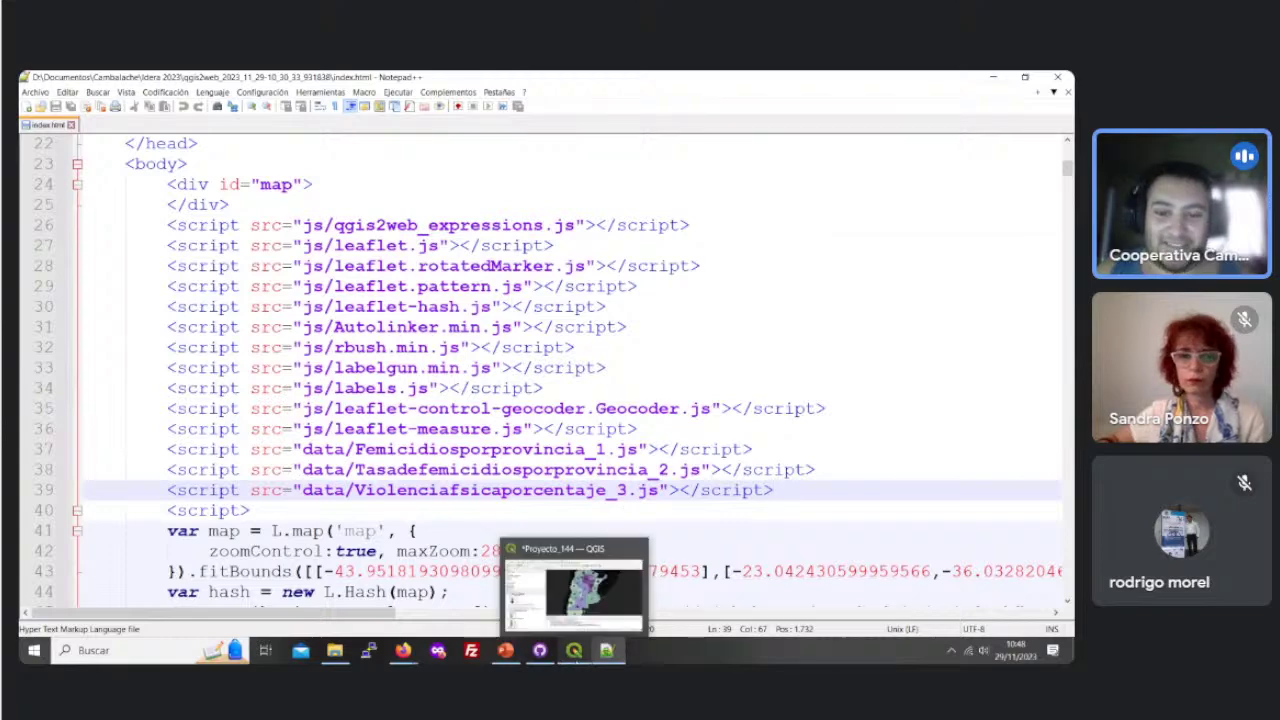
{"action": "left_click", "coordinate": [573, 595]}
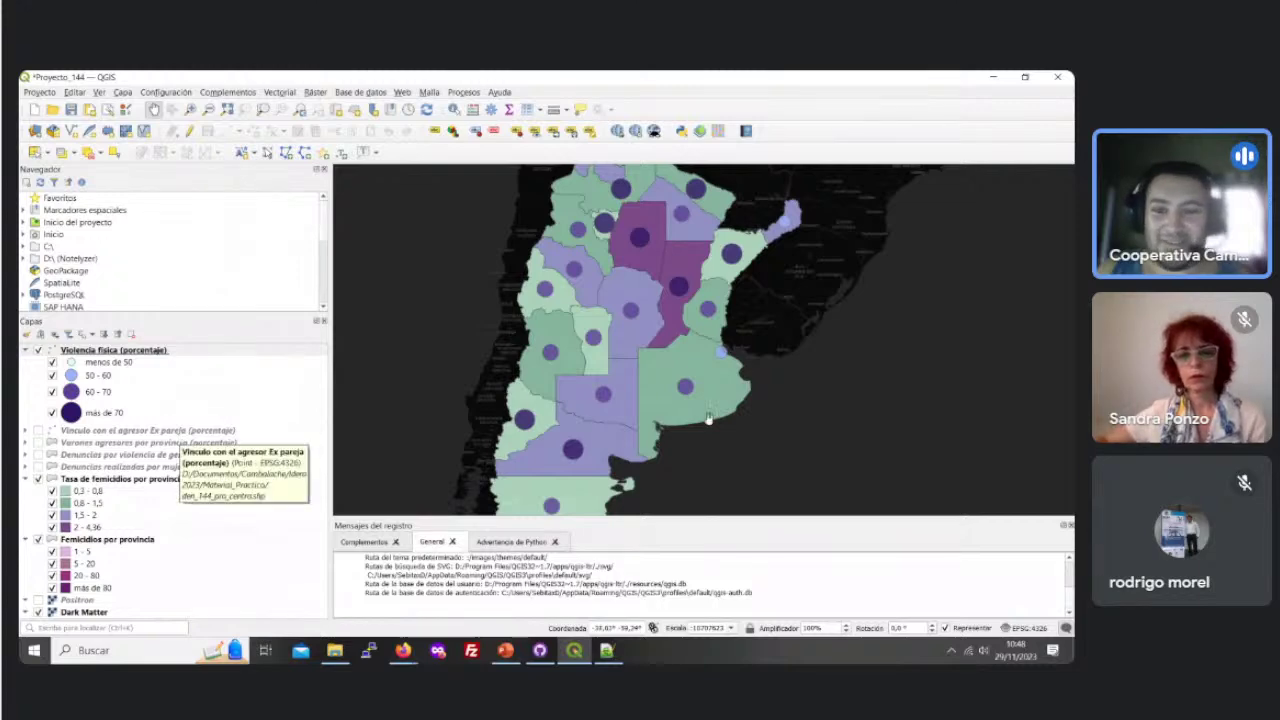
{"action": "left_click_drag", "start_coordinate": [759, 393], "coordinate": [767, 399]}
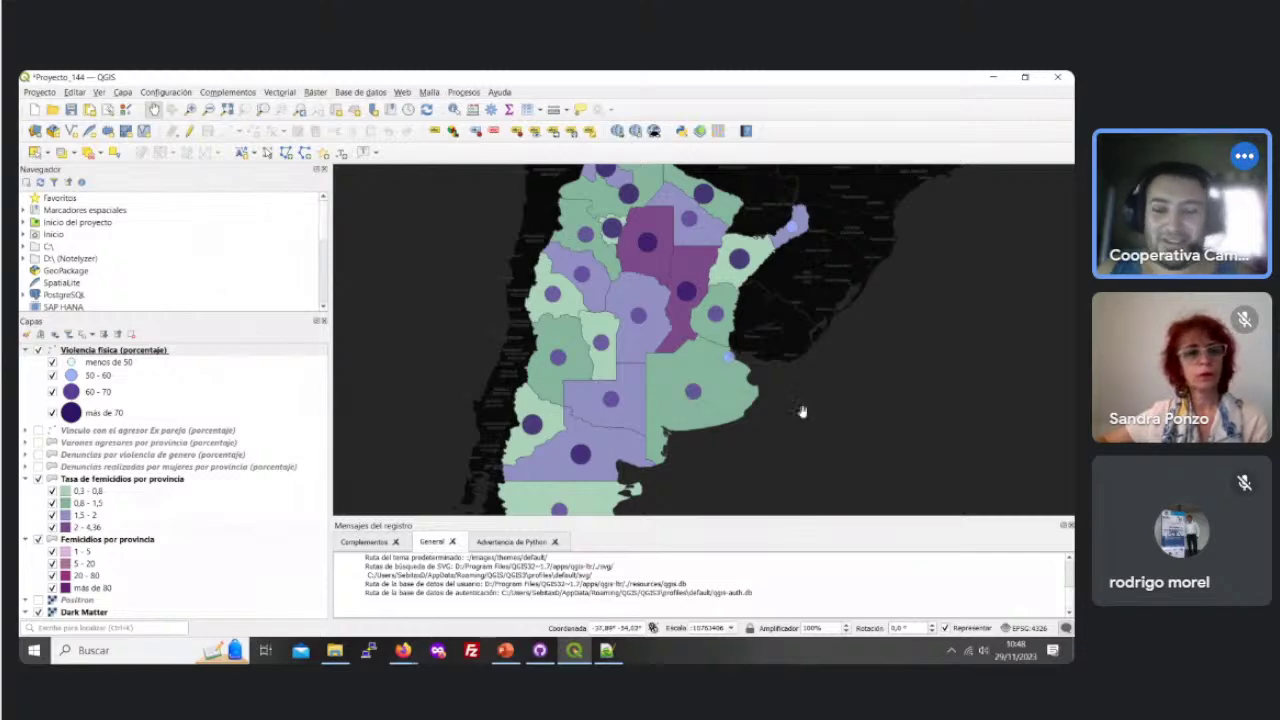
{"action": "left_click", "coordinate": [606, 650]}
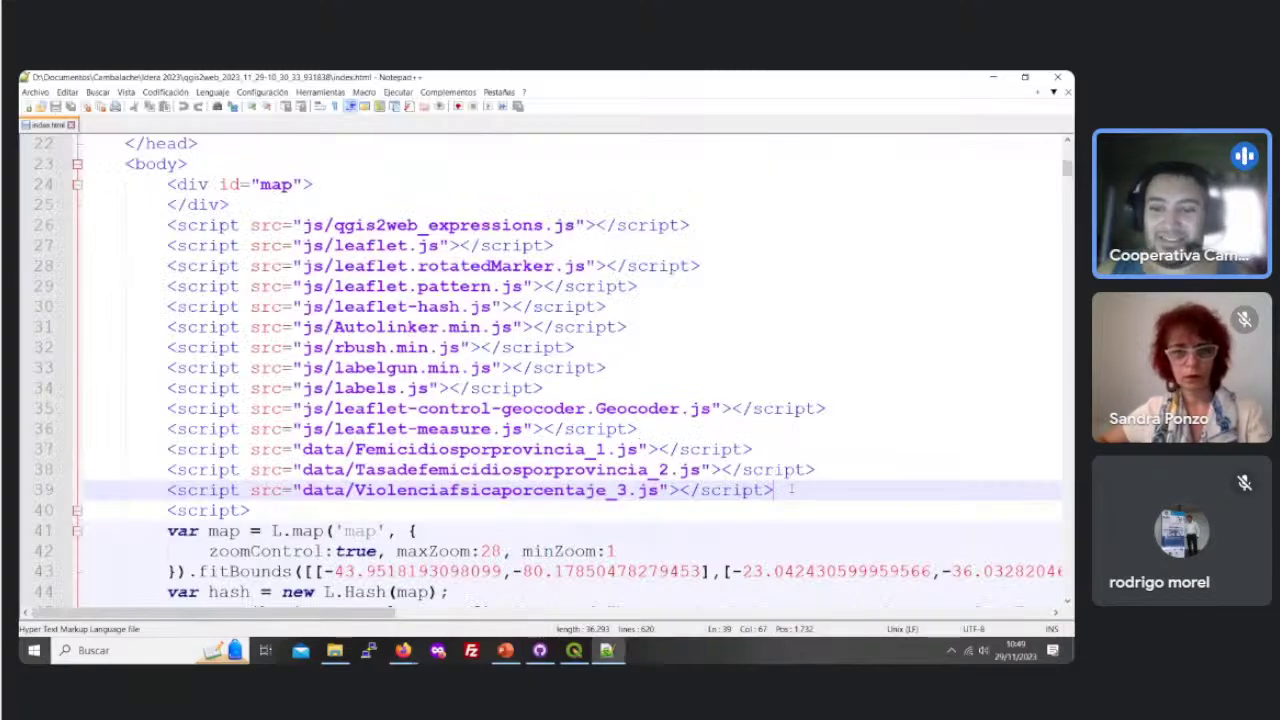
Step: Point out the data layer references from Femicidiosporprovincia_1.js to Violenciafsicaporcentaje_3.js in index.html
{"action": "left_click", "coordinate": [786, 450]}
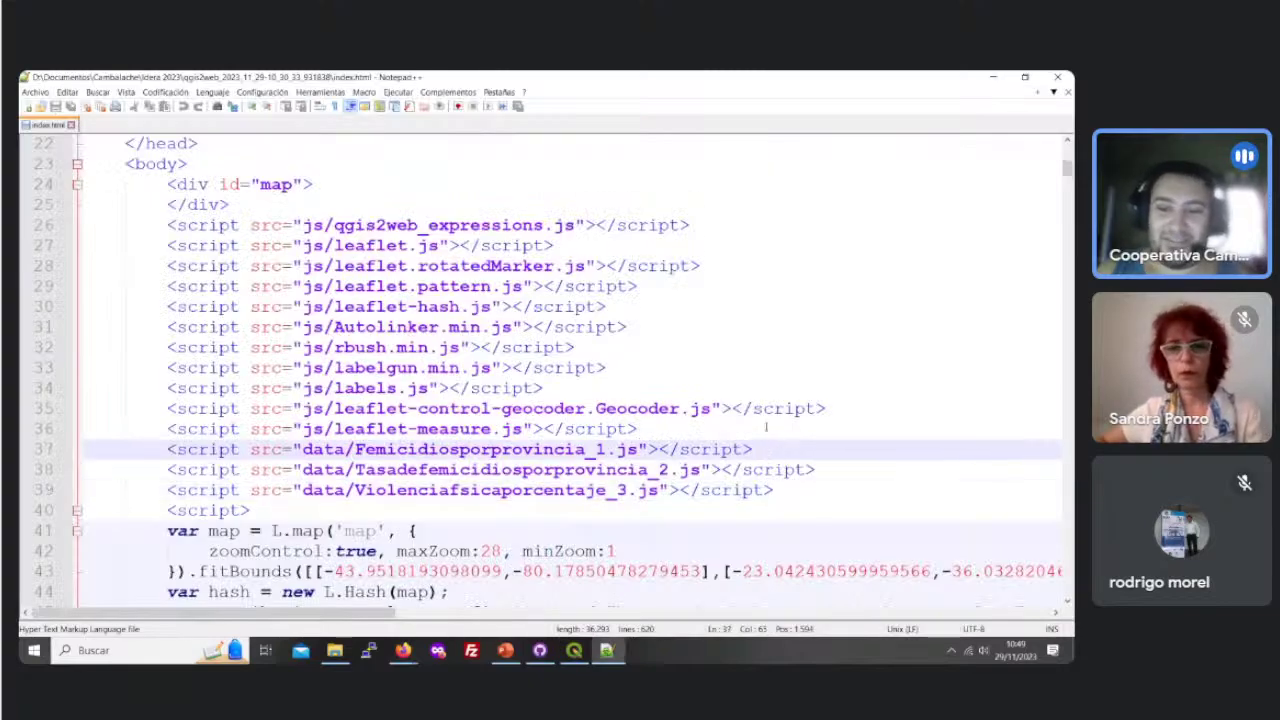
{"action": "left_click", "coordinate": [816, 422]}
{"action": "left_click", "coordinate": [838, 406]}
{"action": "left_click", "coordinate": [777, 452]}
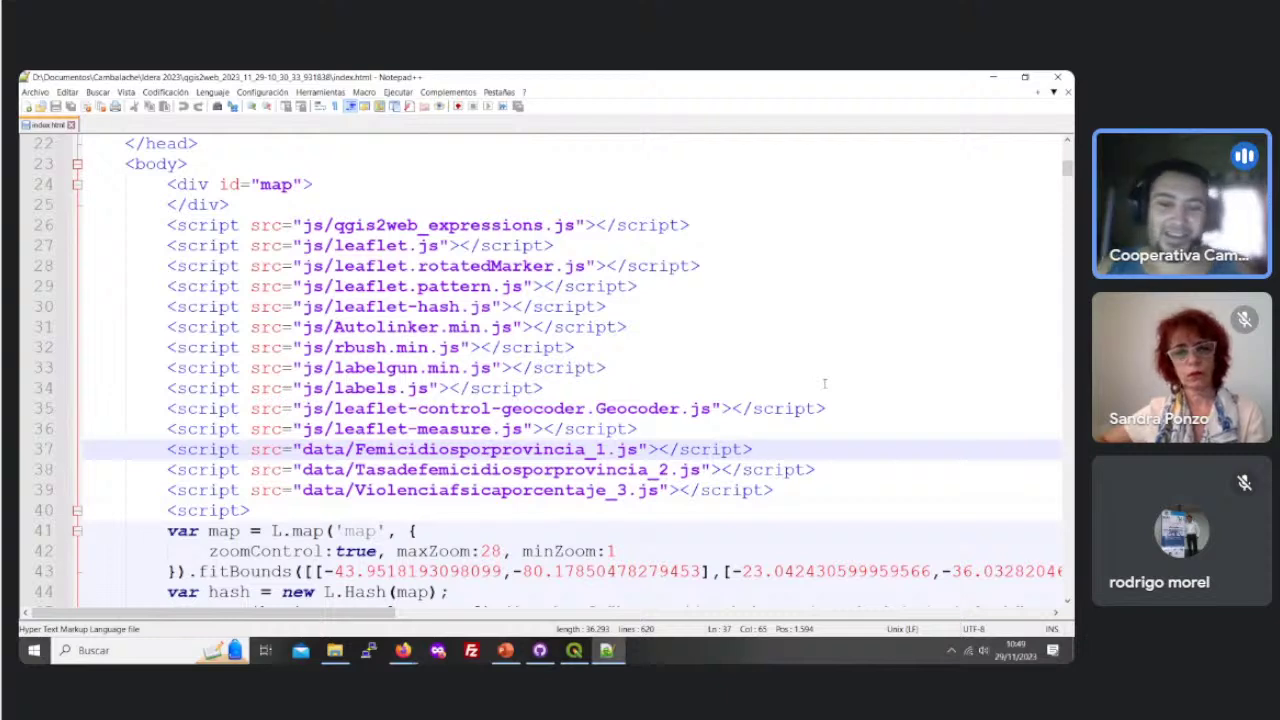
{"action": "left_click", "coordinate": [795, 488]}
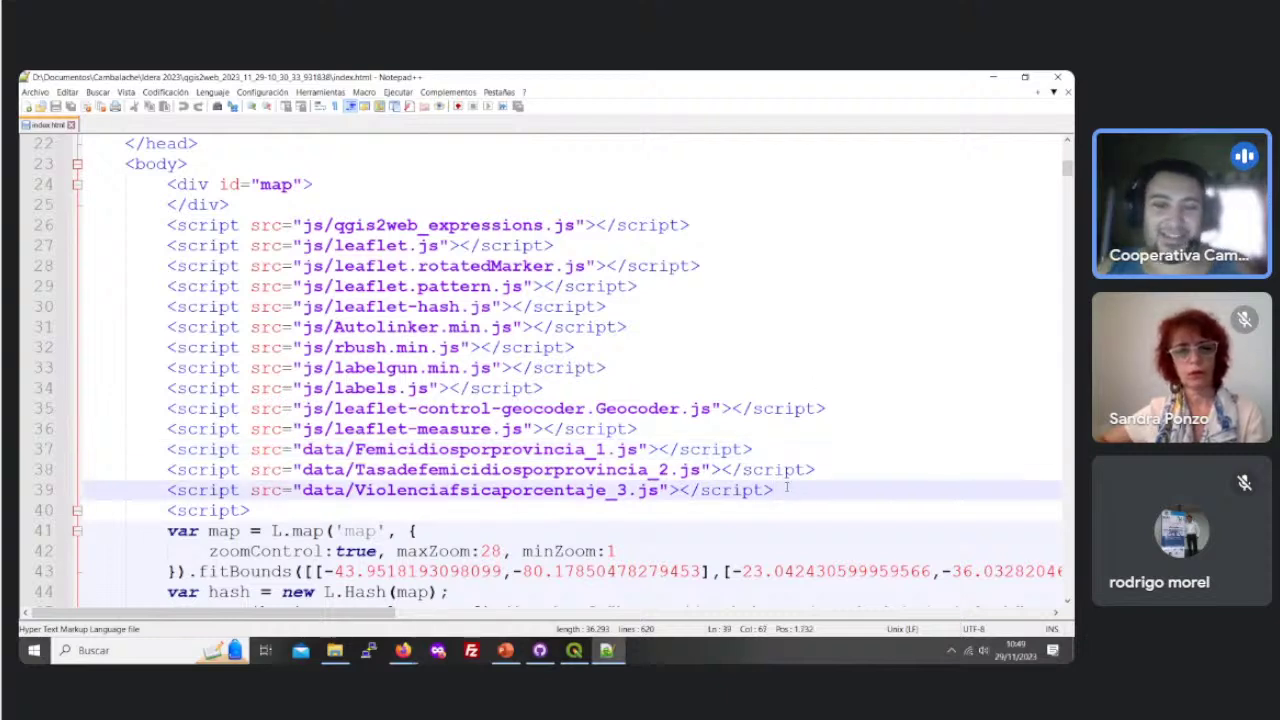